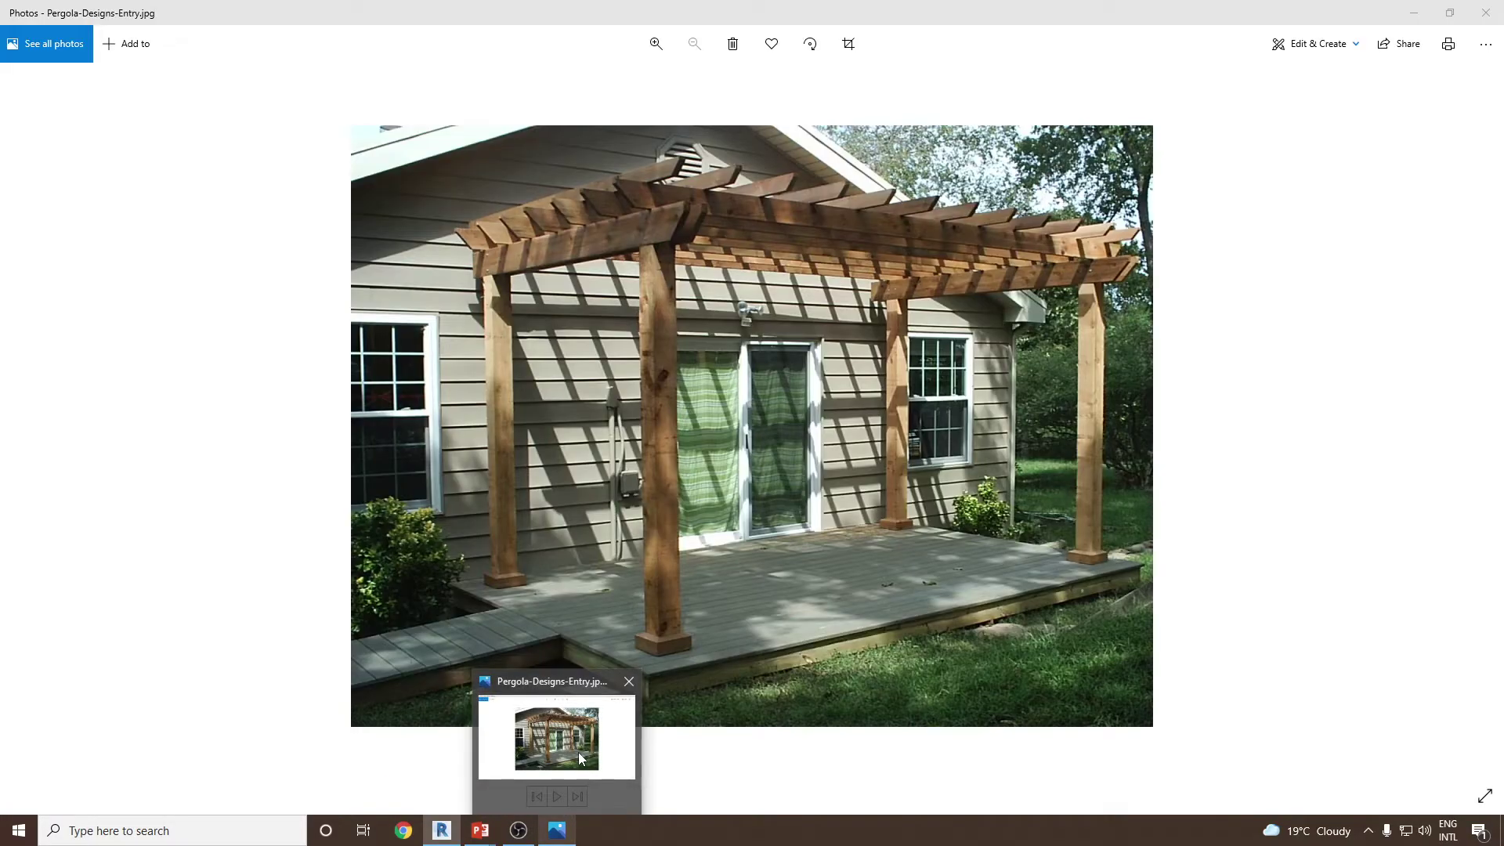
- Switch from the reference photo to Revit and create an in-place Generic Models component named Pergola
left_click(578, 753)
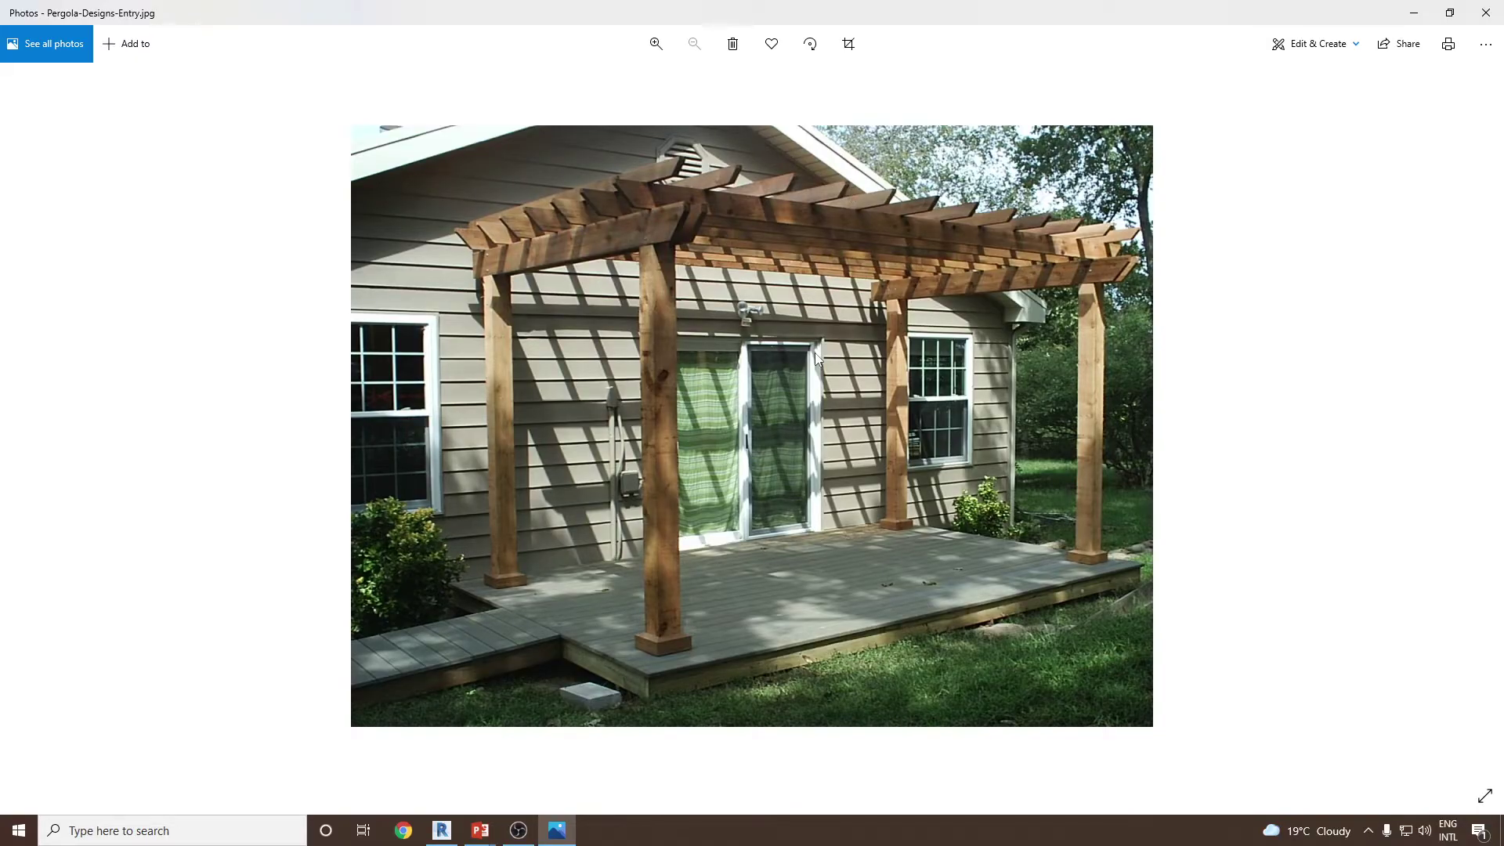
key("alt+Tab")
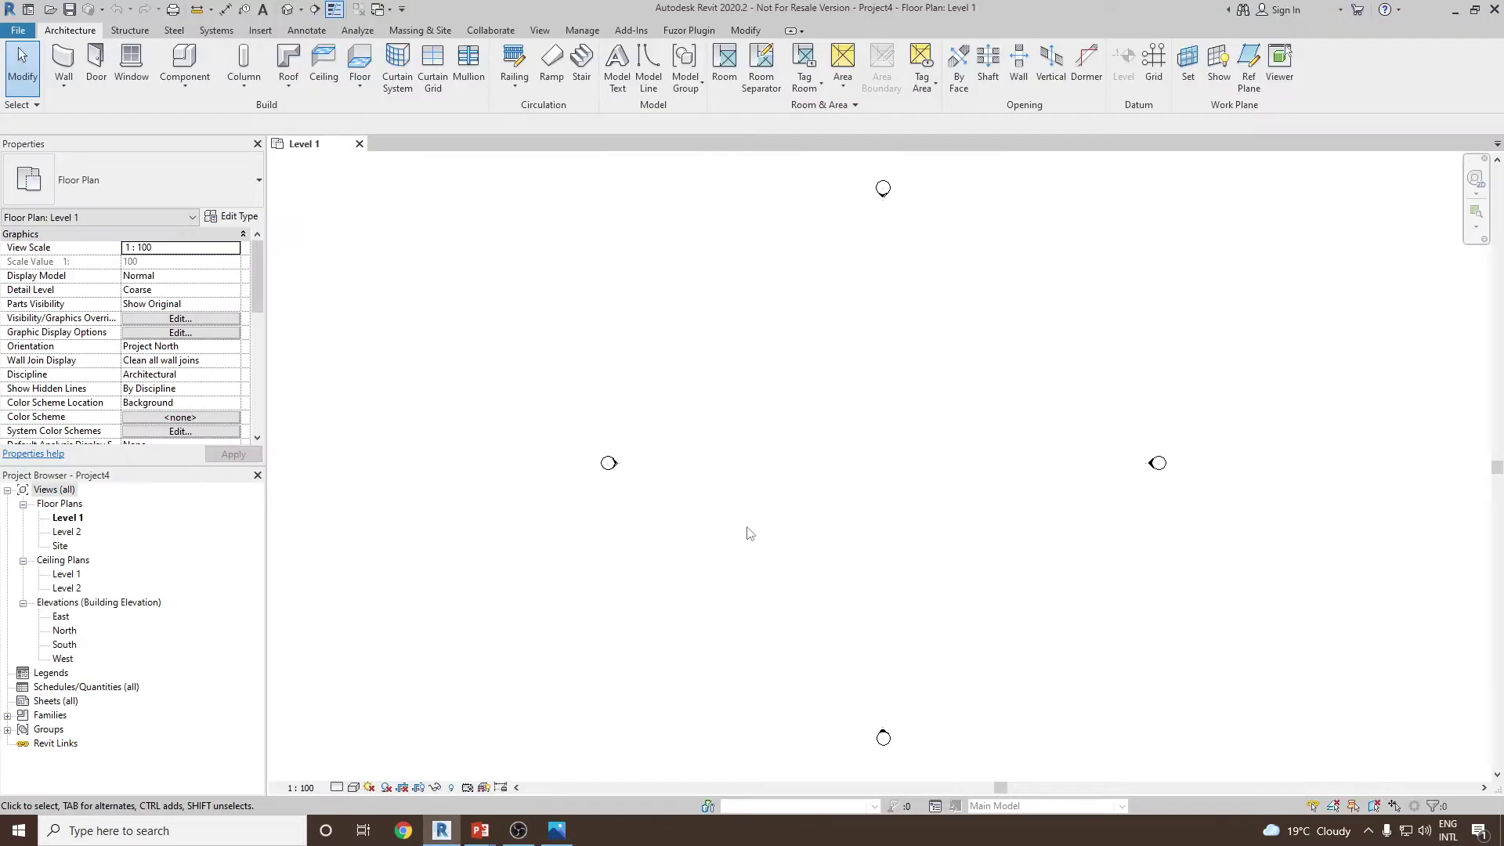
left_click(204, 93)
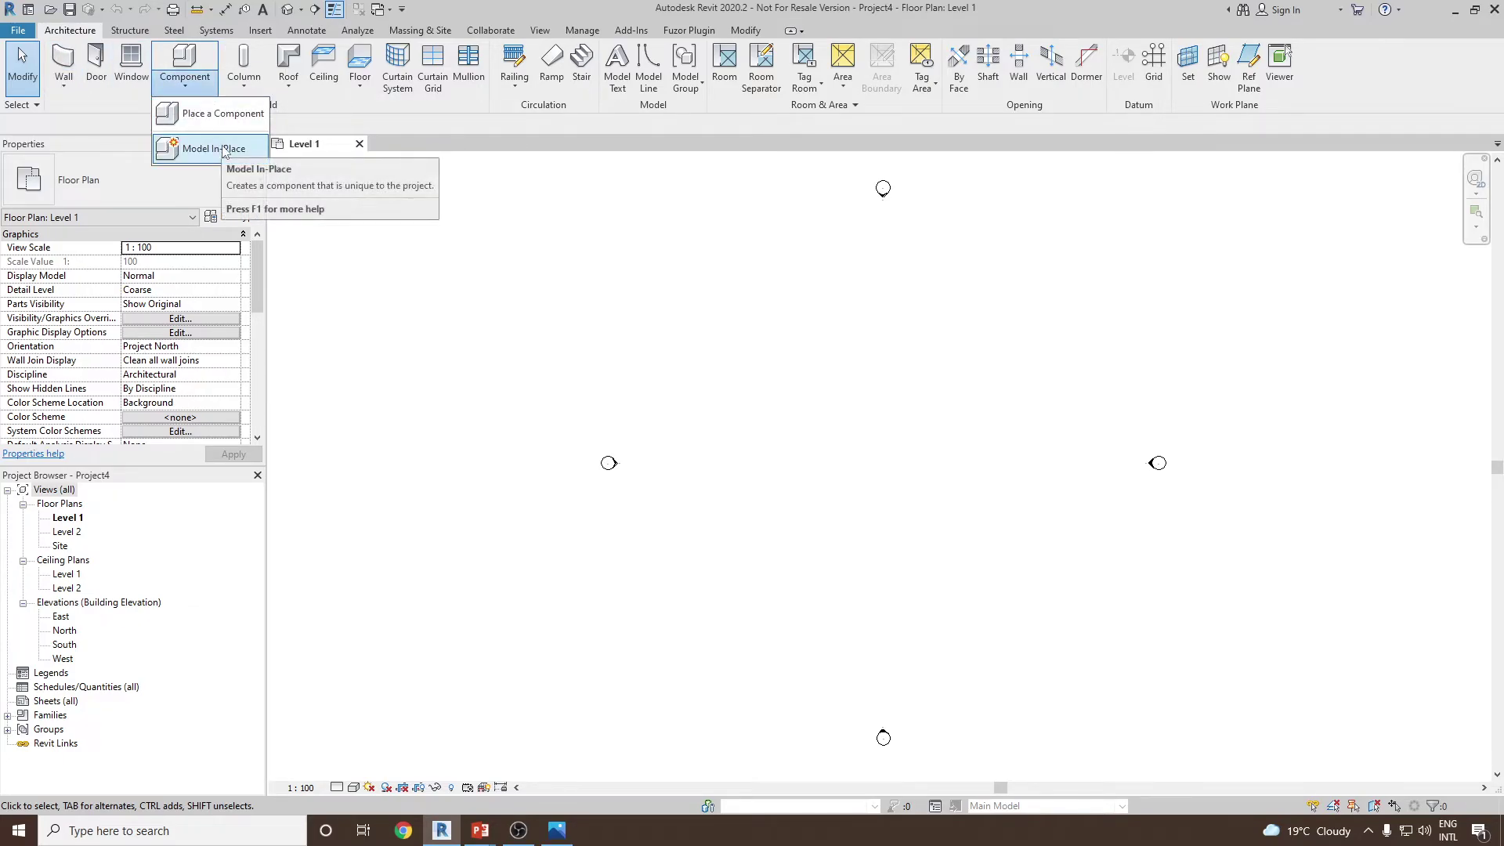
left_click(223, 149)
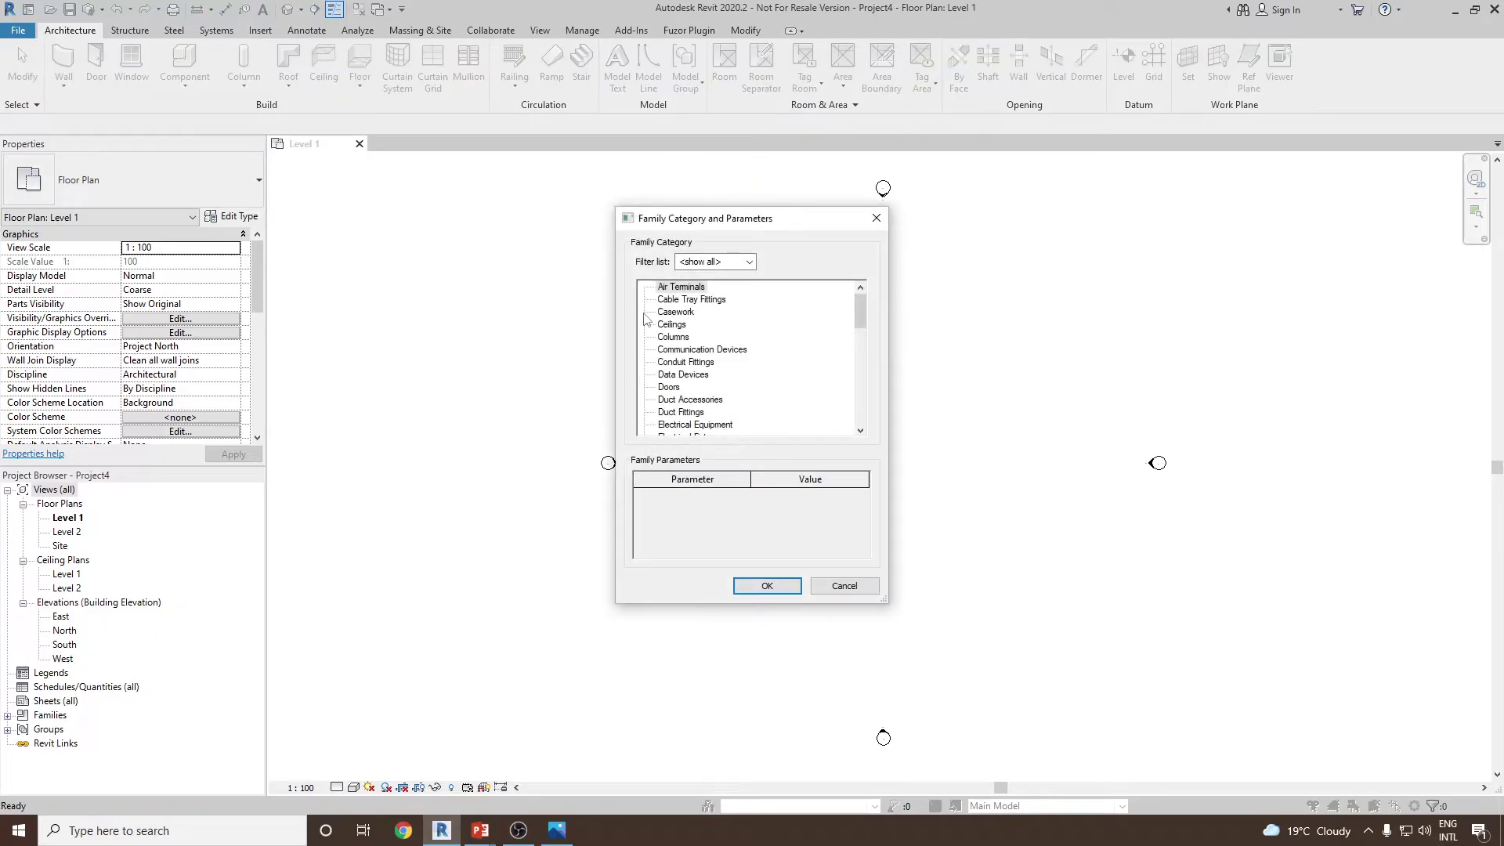
left_click(688, 362)
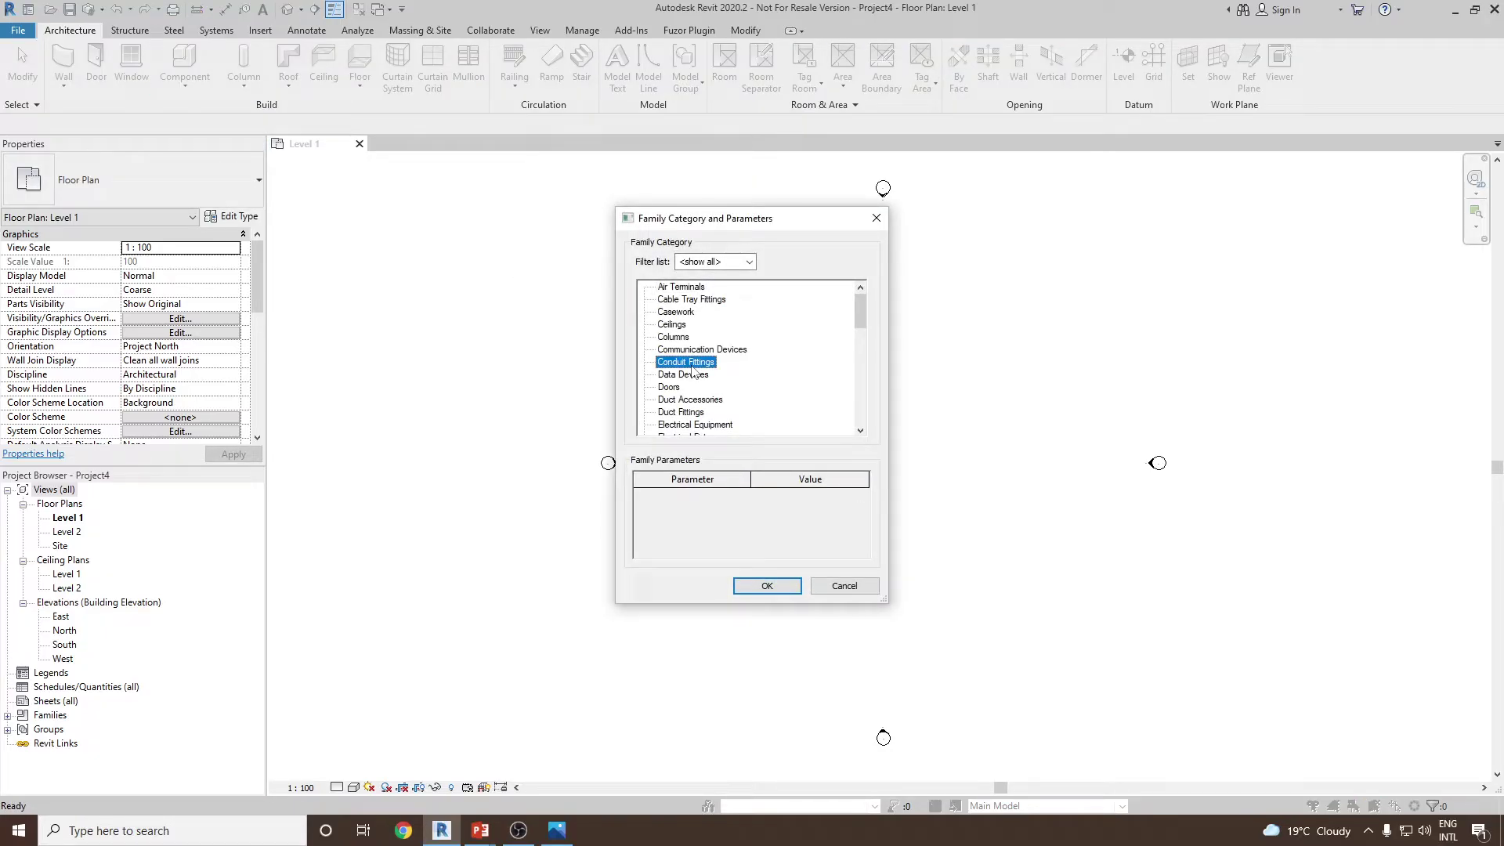
key("g")
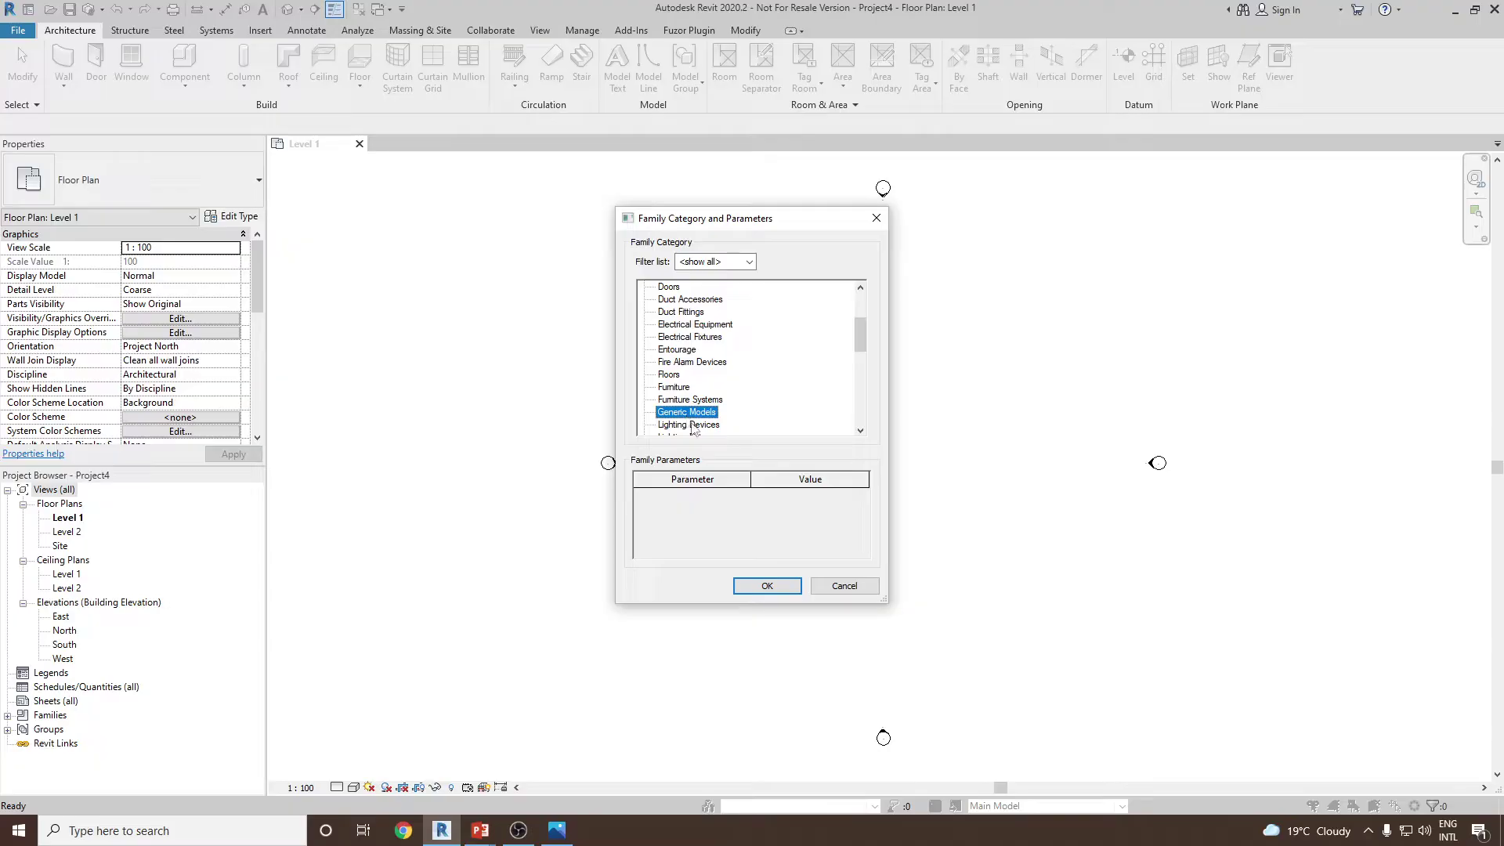
left_click(761, 583)
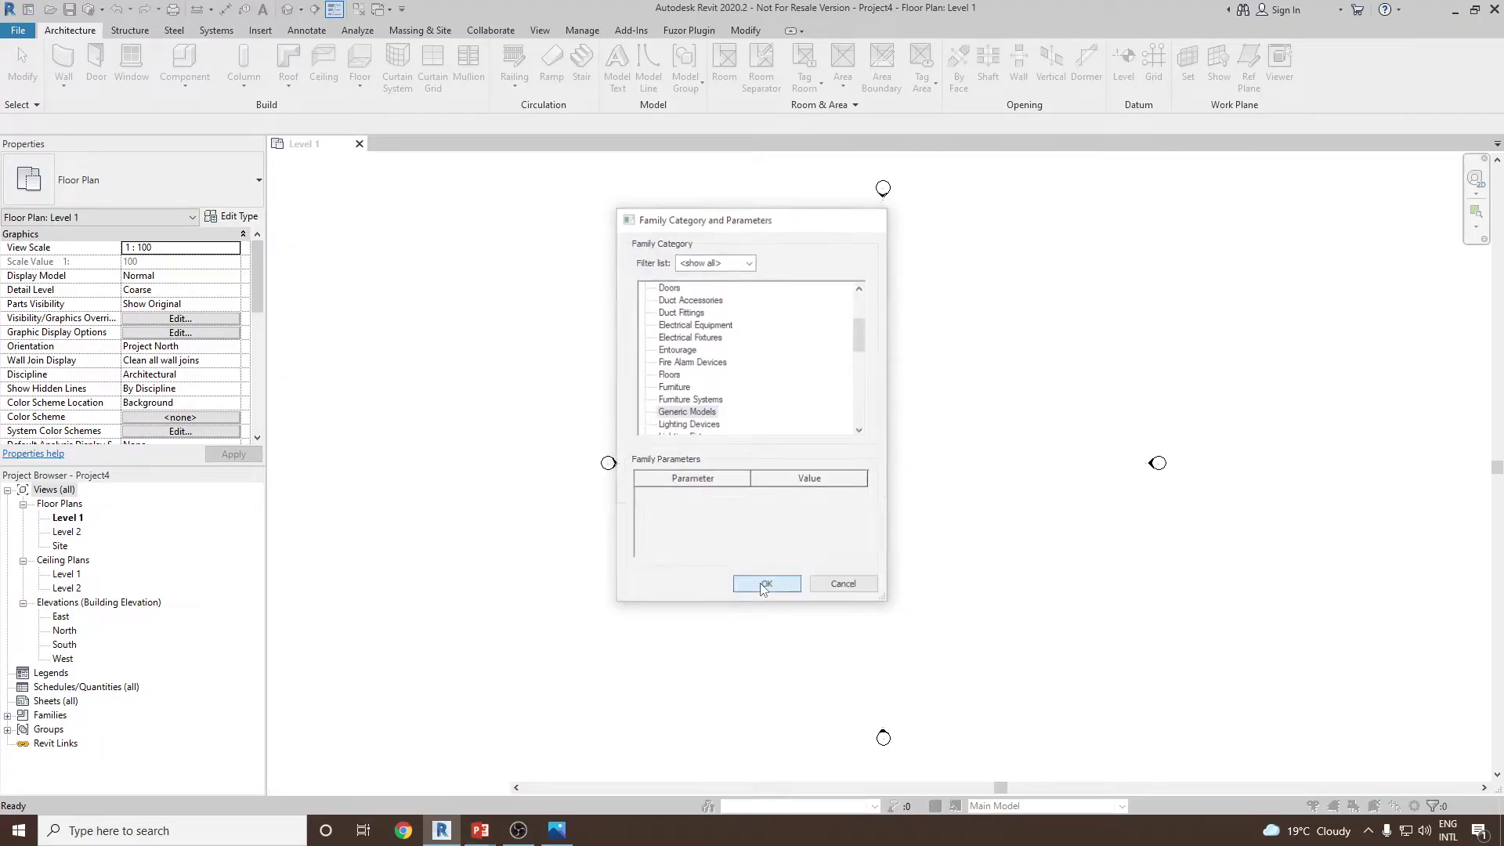
type("Pergola")
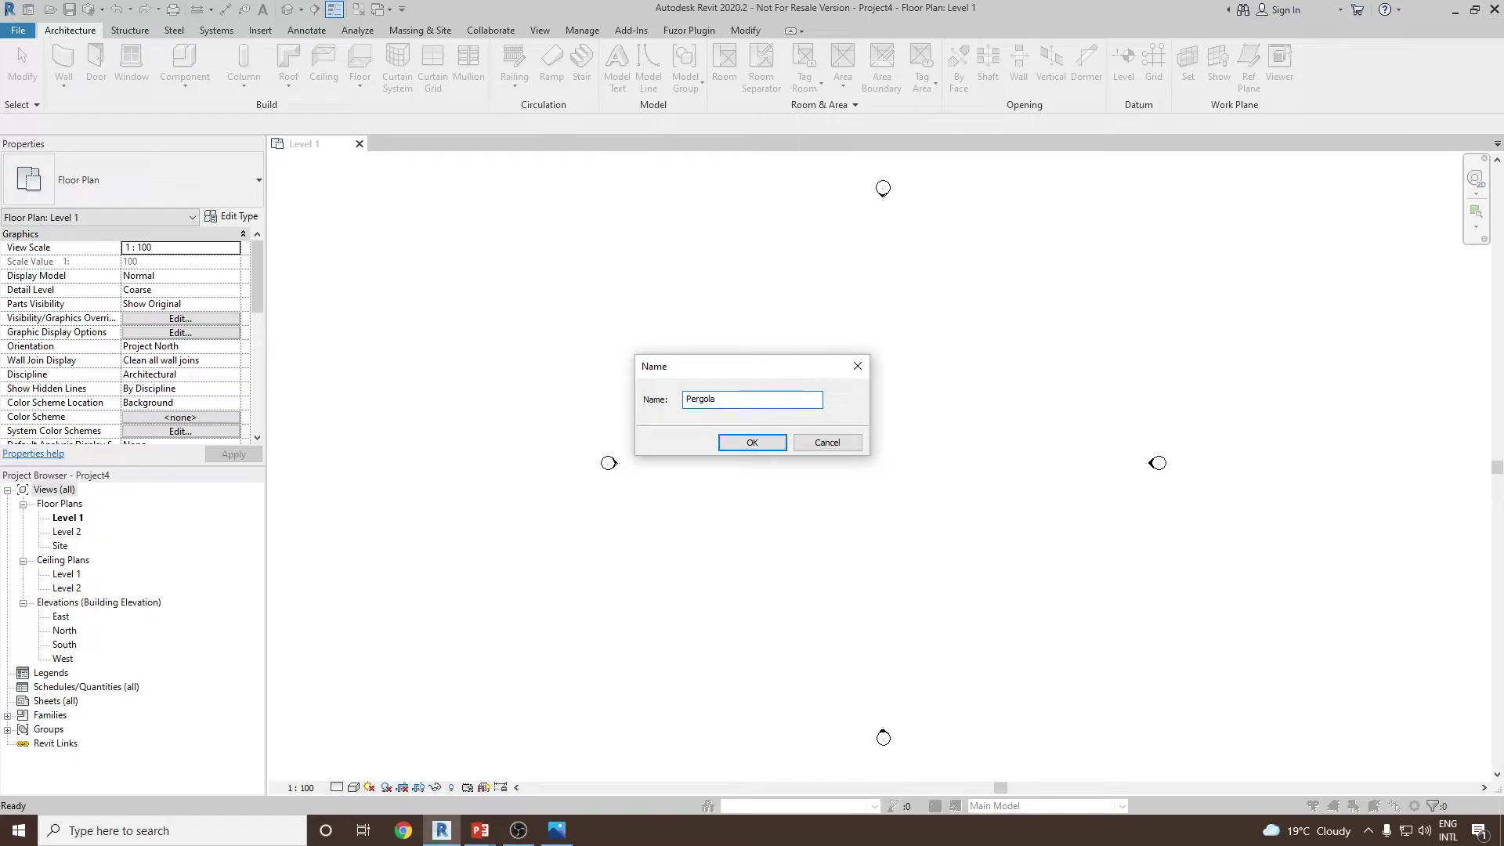
left_click(769, 448)
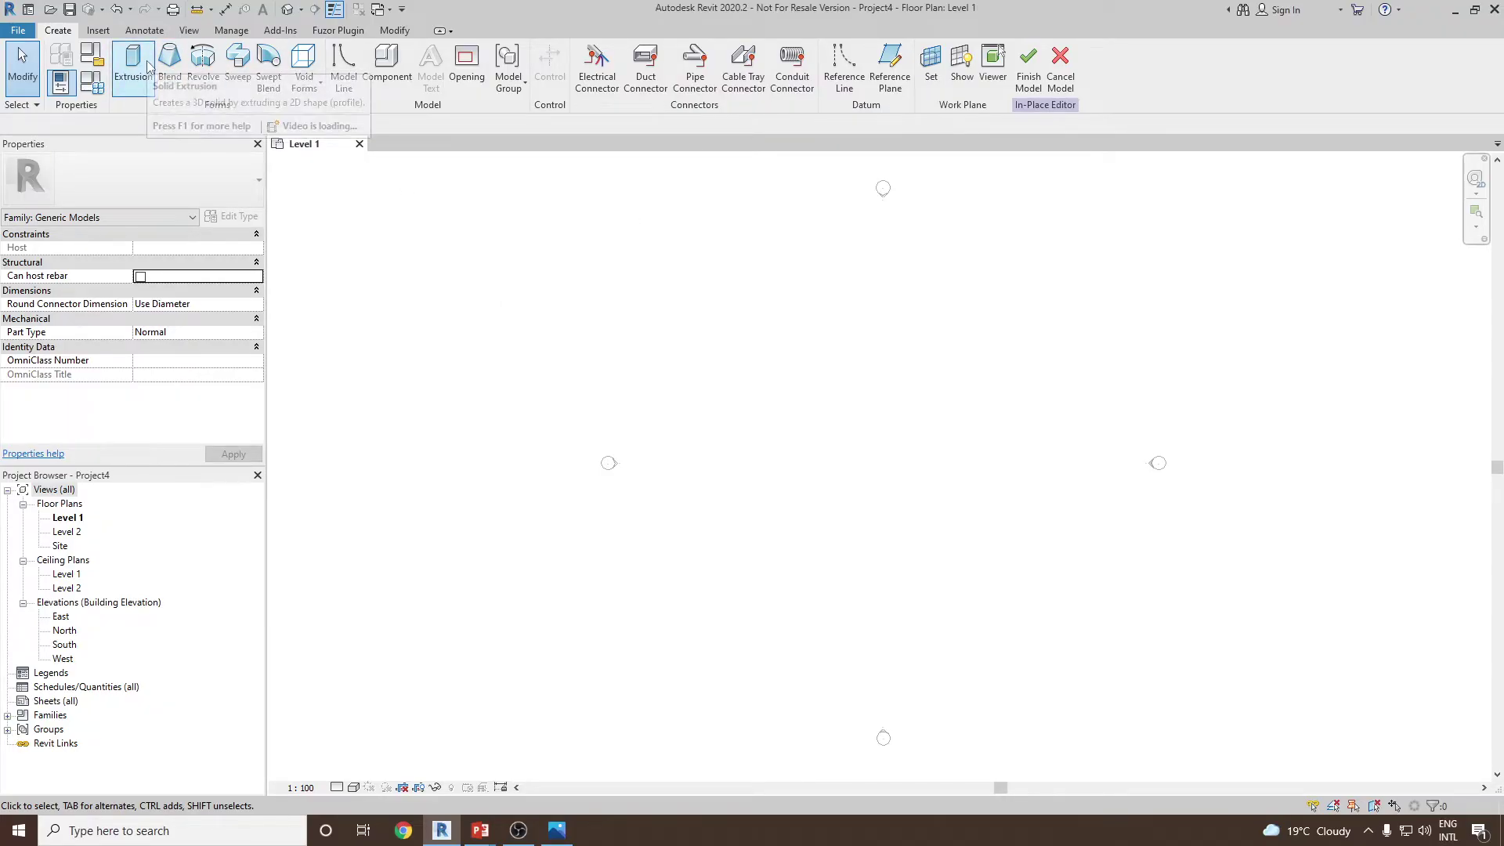
- Start an extrusion and sketch a rectangle about 11700 mm deep between the elevation markers on Level 1 for the deck
key("alt+Tab")
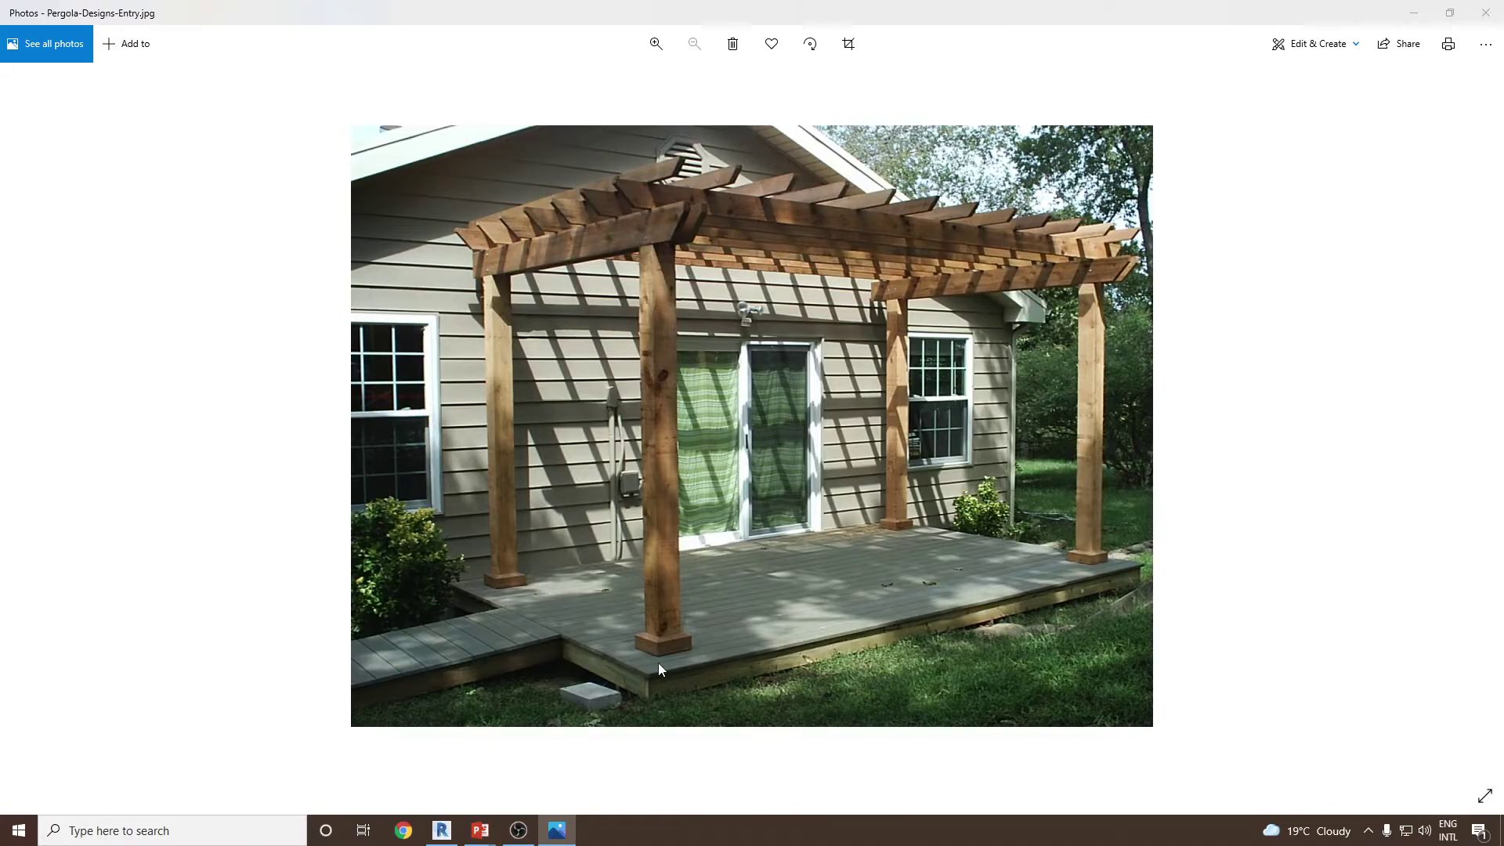
key("alt+Tab")
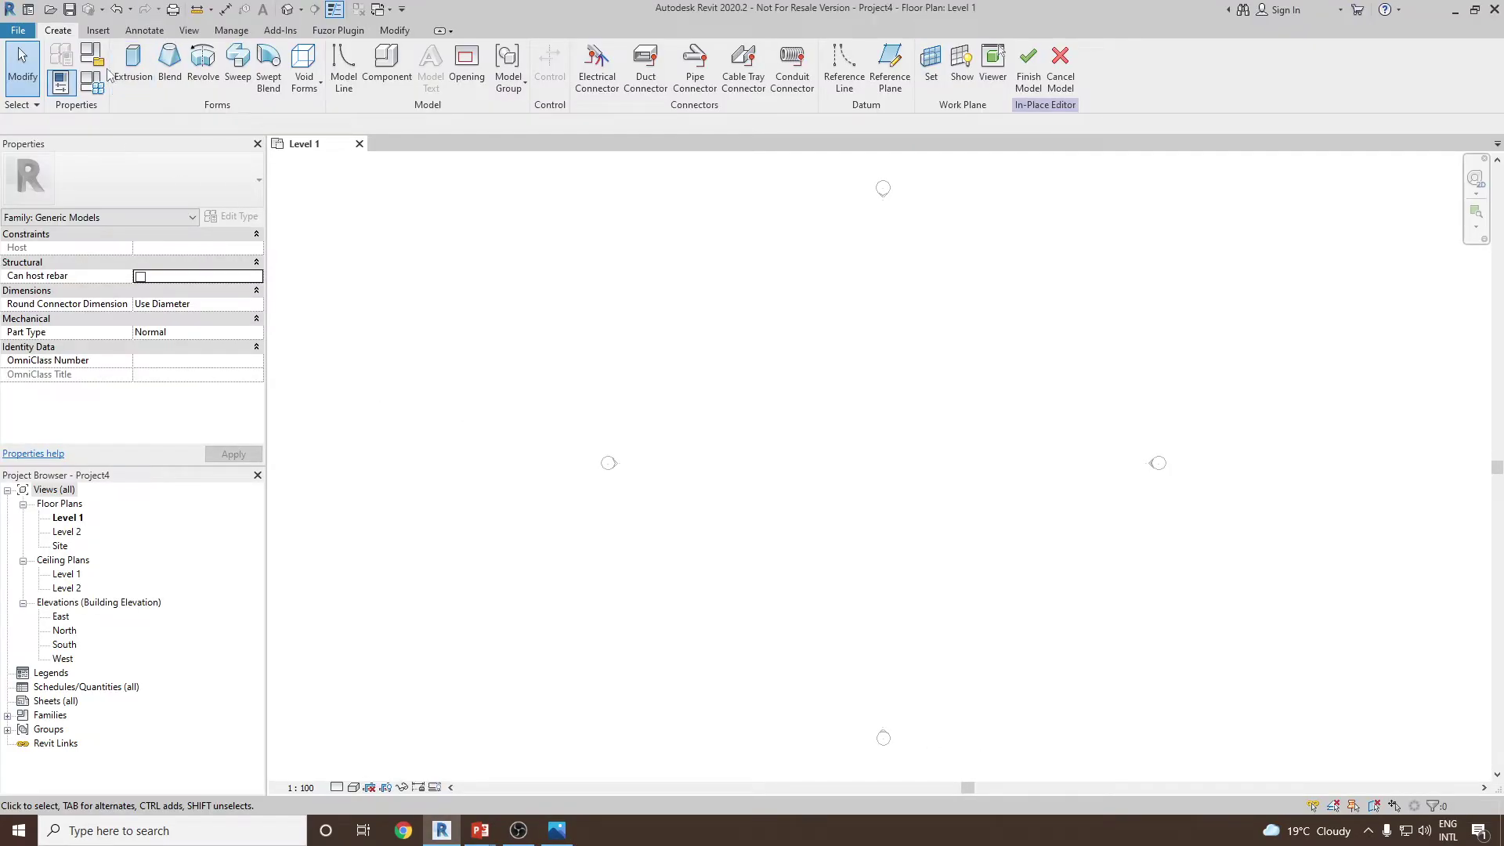
left_click(130, 77)
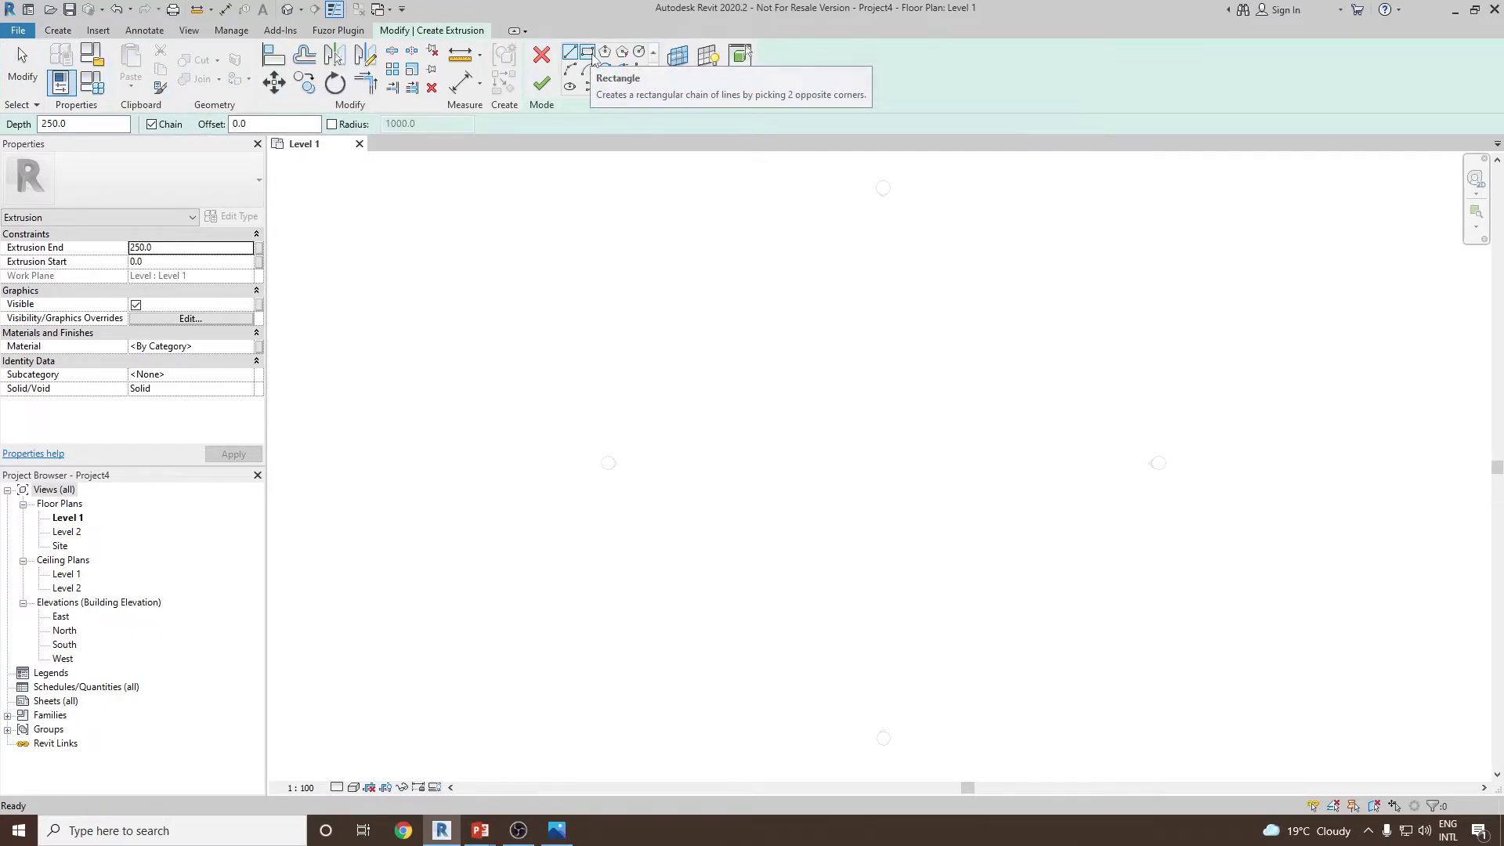
left_click(587, 52)
scroll(971, 350, "up", 2)
left_click(774, 390)
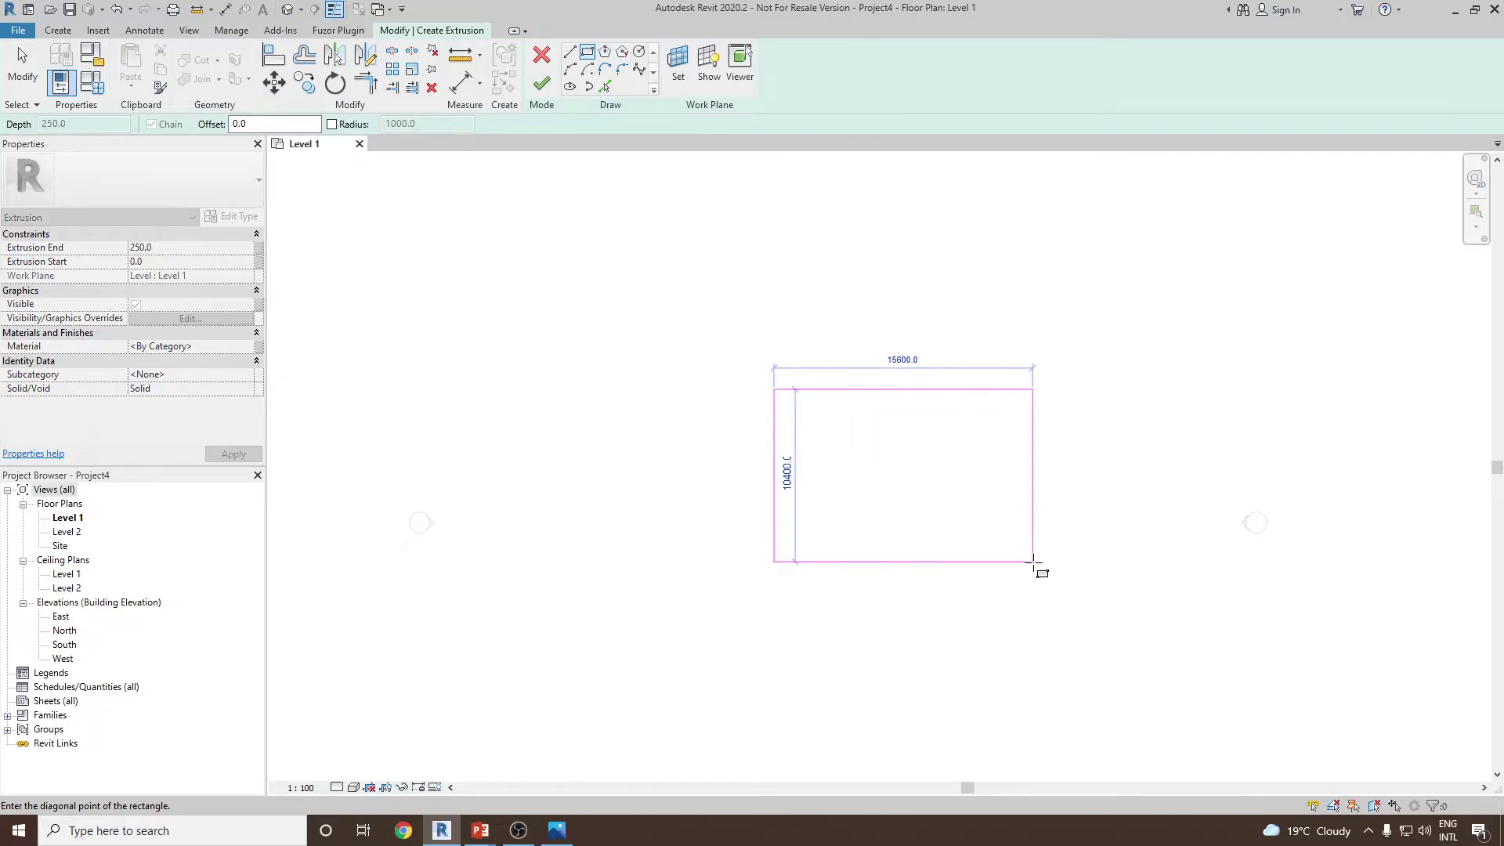
left_click(1028, 583)
key("Escape")
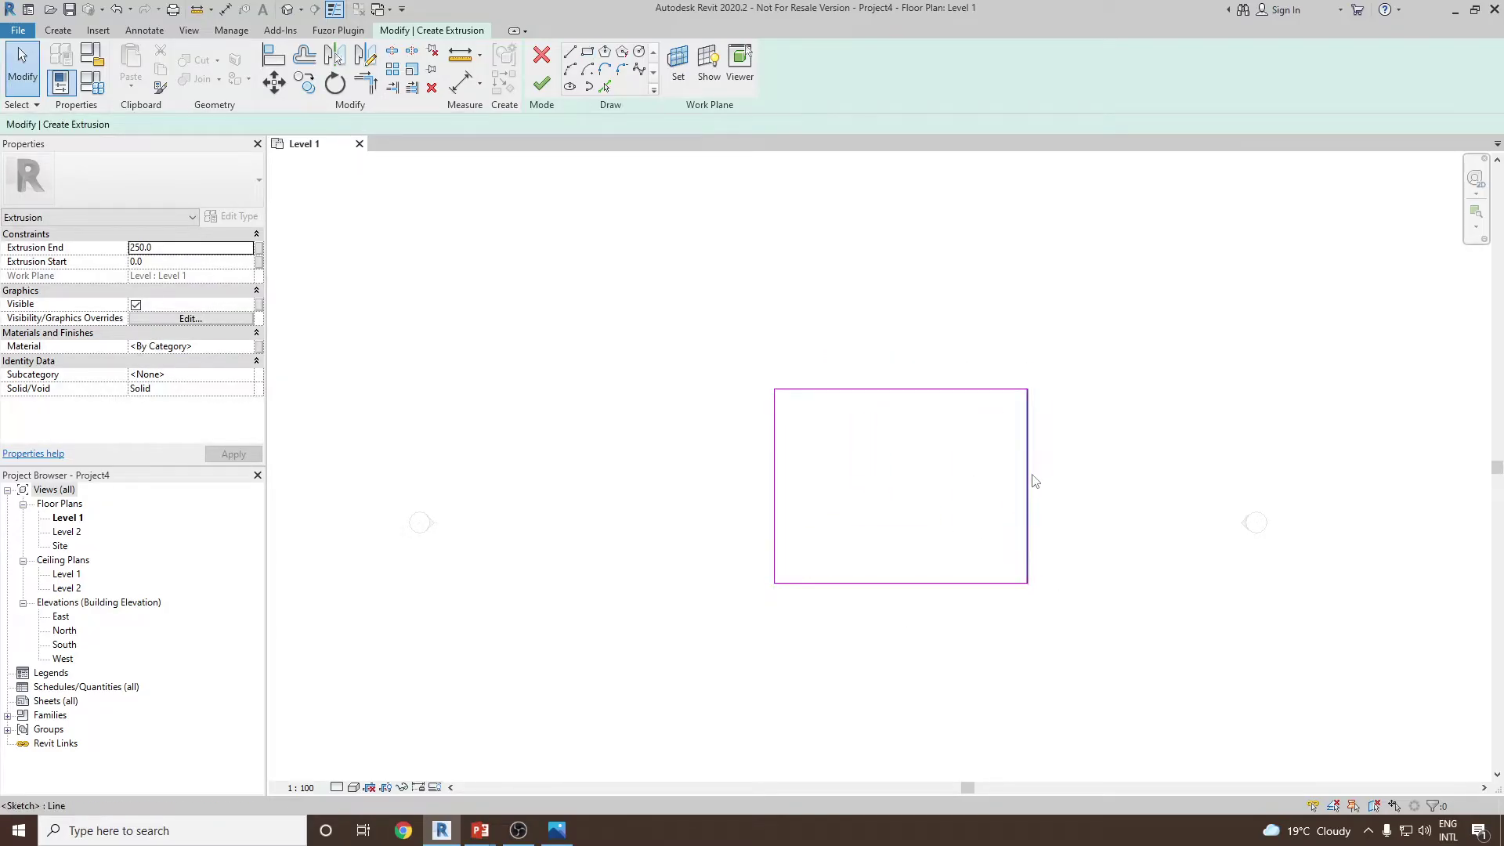
- Set the sketched rectangle's width to 5000 mm and its depth to 4000 mm
left_click(1026, 480)
left_click(900, 605)
type("5000")
key("Return")
left_click(901, 602)
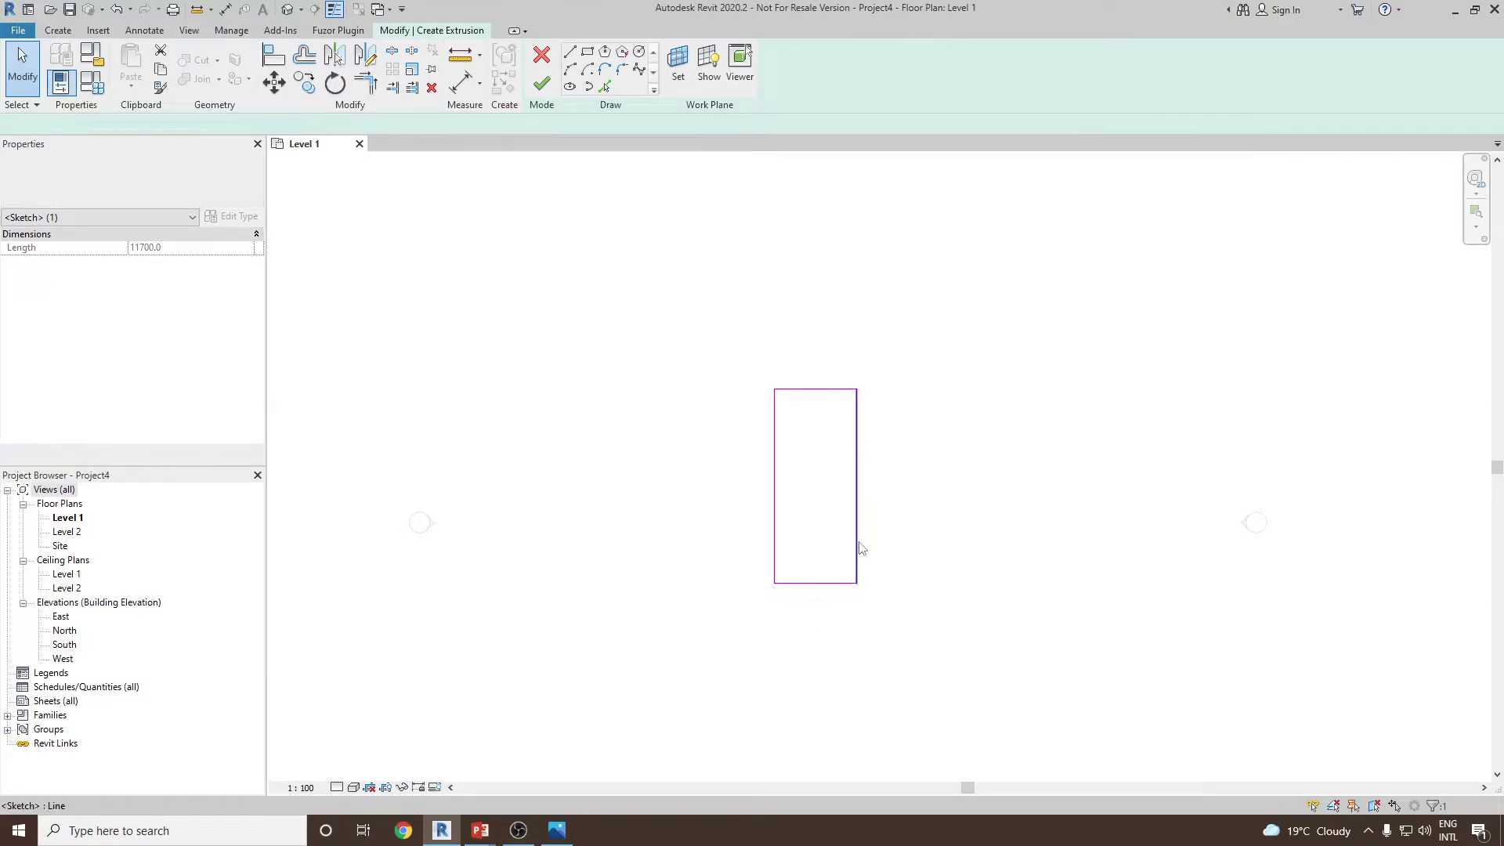
left_click(857, 477)
left_click(878, 485)
type("4000")
key("Return")
left_click(886, 496)
scroll(897, 494, "down", 2)
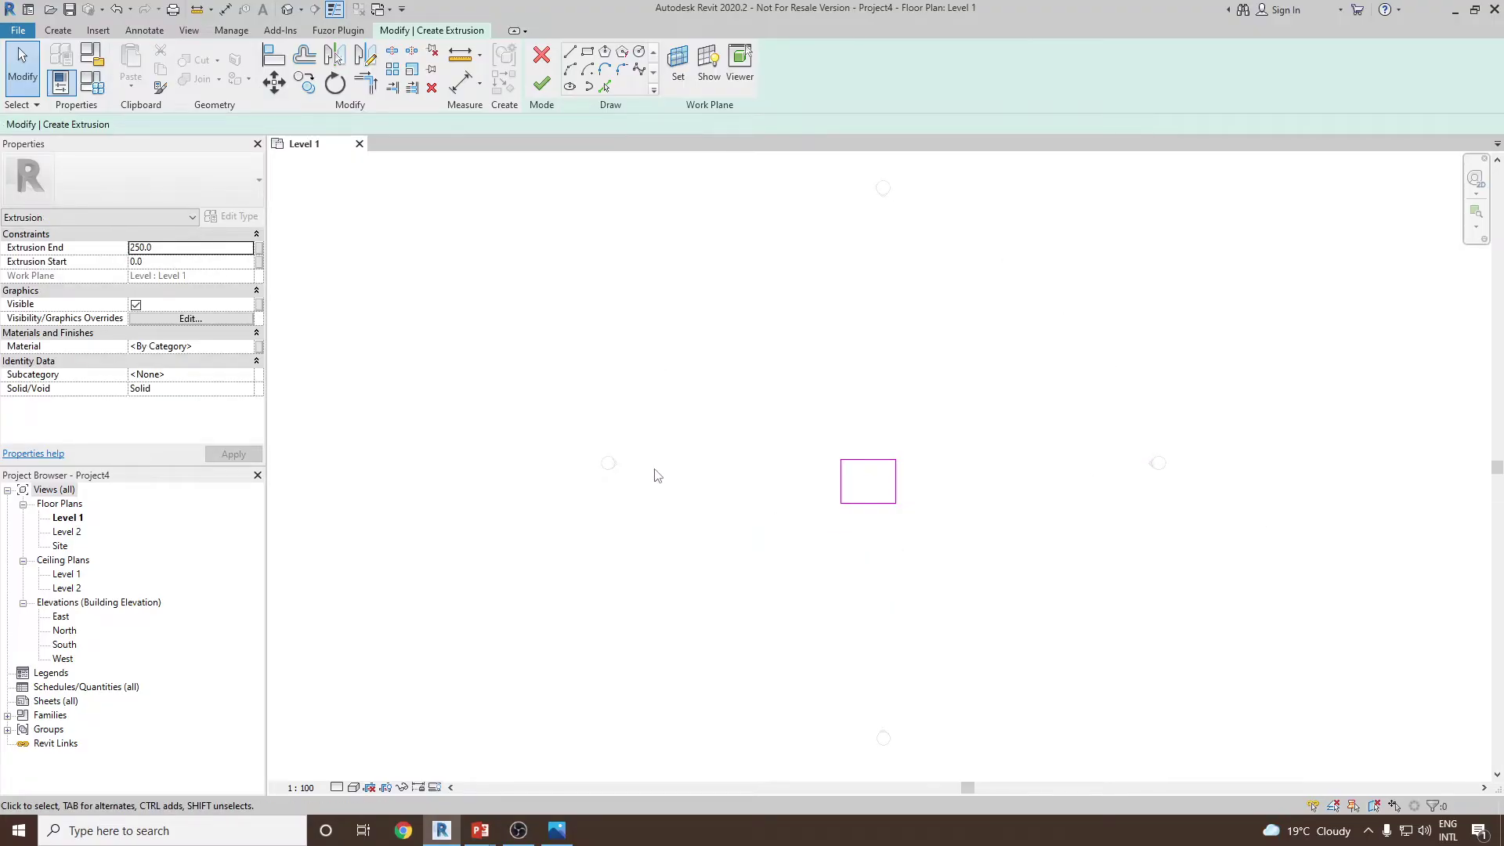
- Hide the elevation markers in the Level 1 view through its annotation visibility overrides
key("v")
key("g")
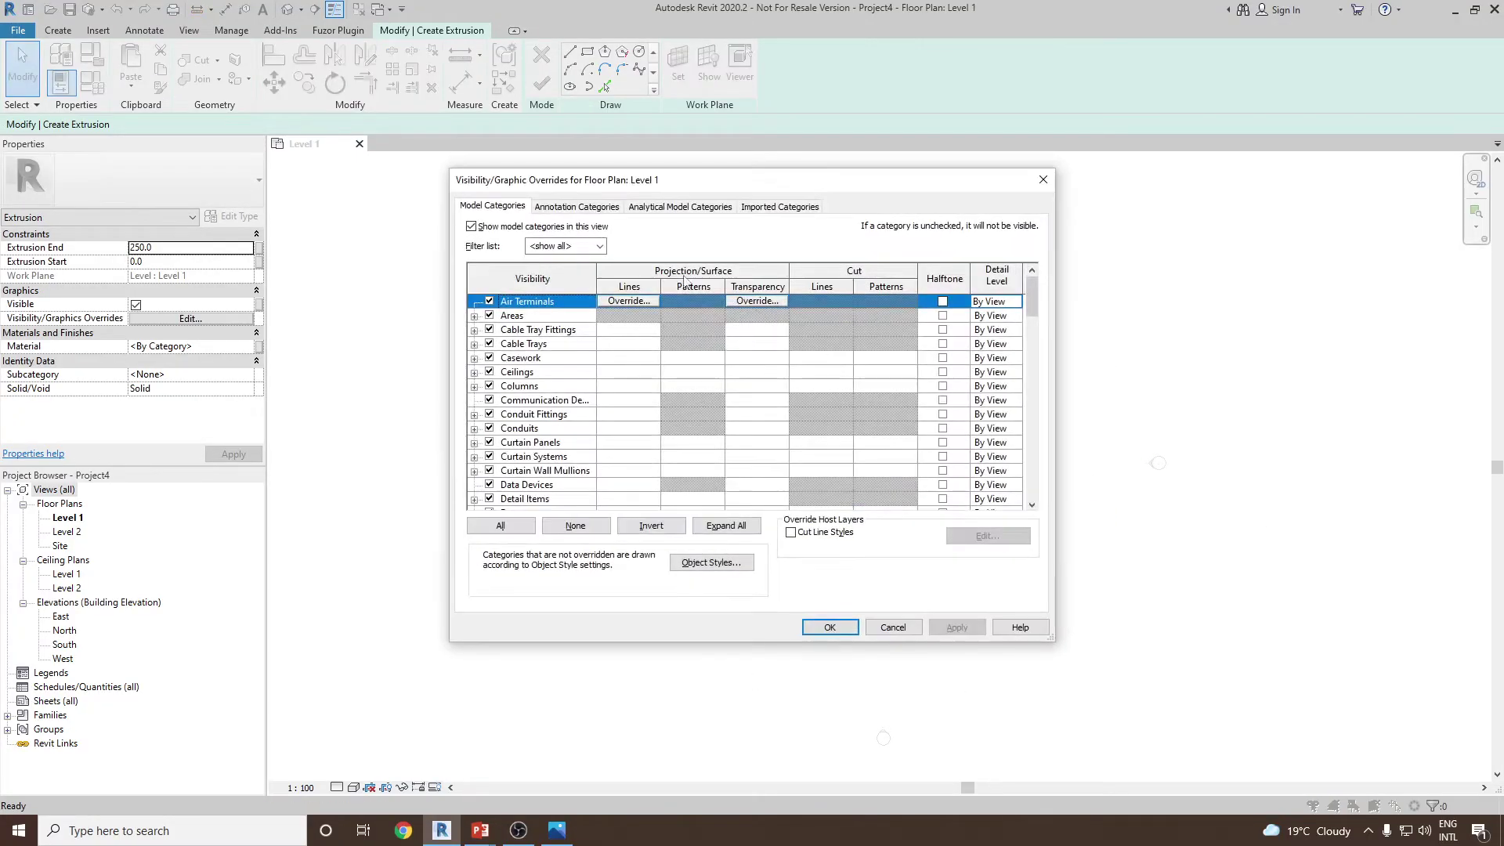
left_click(576, 207)
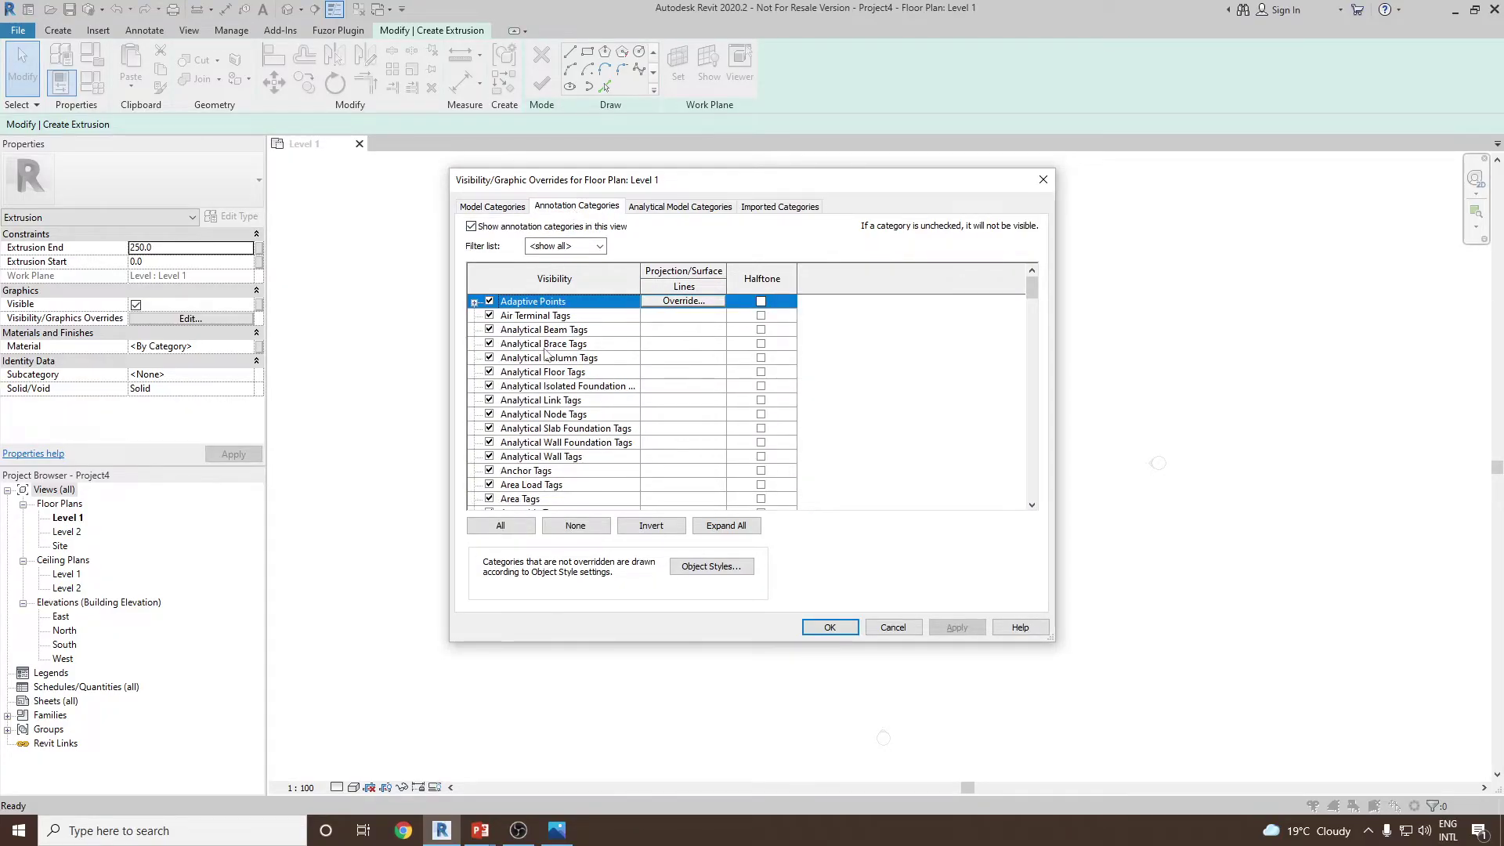
scroll(548, 407, "down", 10)
left_click(488, 457)
left_click(957, 628)
left_click(829, 627)
middle_click(909, 512)
scroll(819, 423, "down", 1)
scroll(819, 423, "up", 1)
- Check the rectangle's side dimensions, finish the deck extrusion and open the default 3D view
left_click(1235, 440)
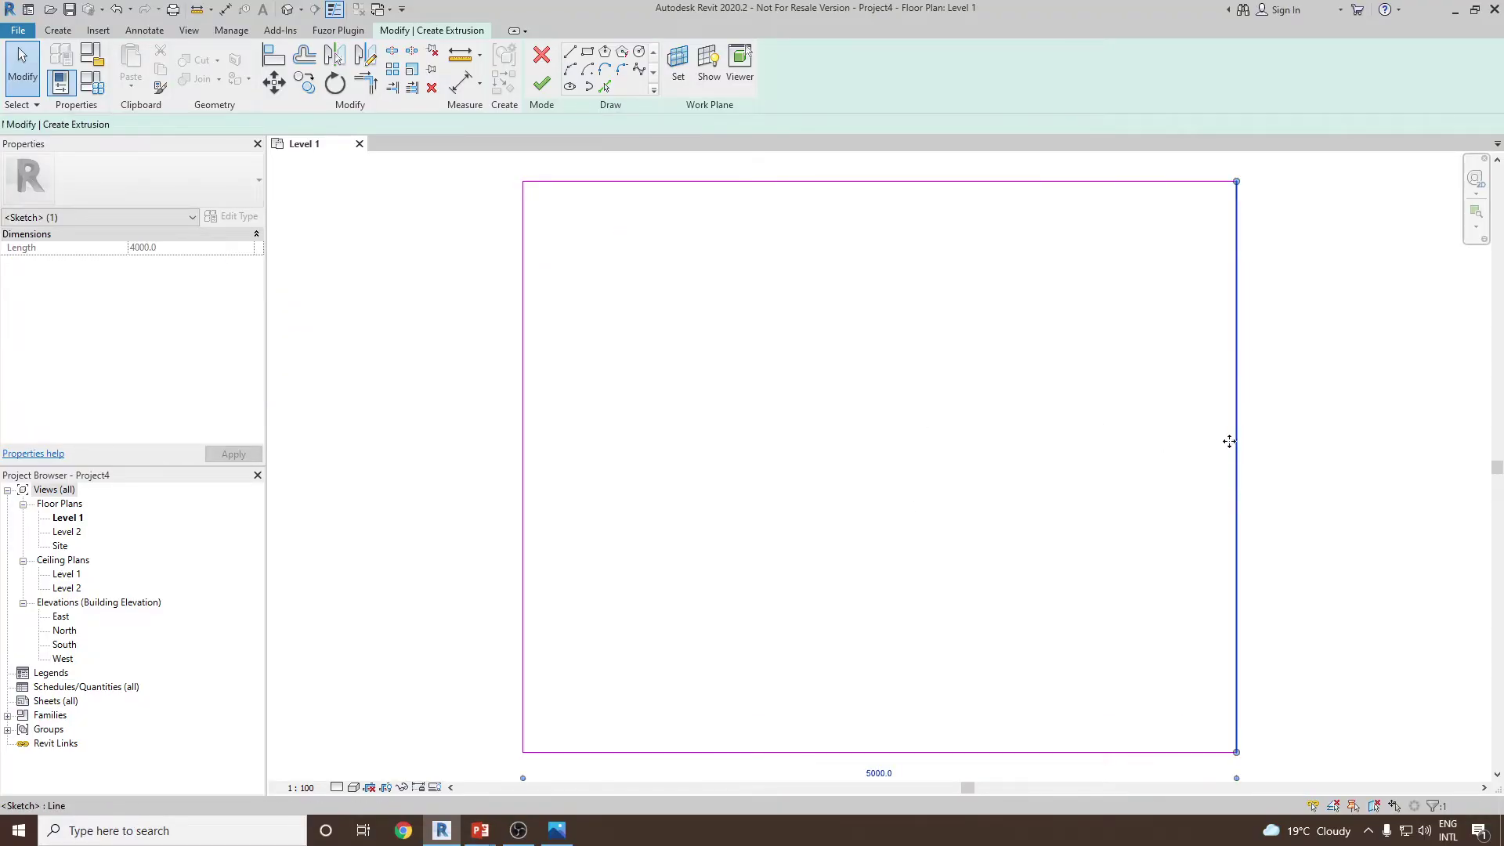
scroll(997, 493, "down", 1)
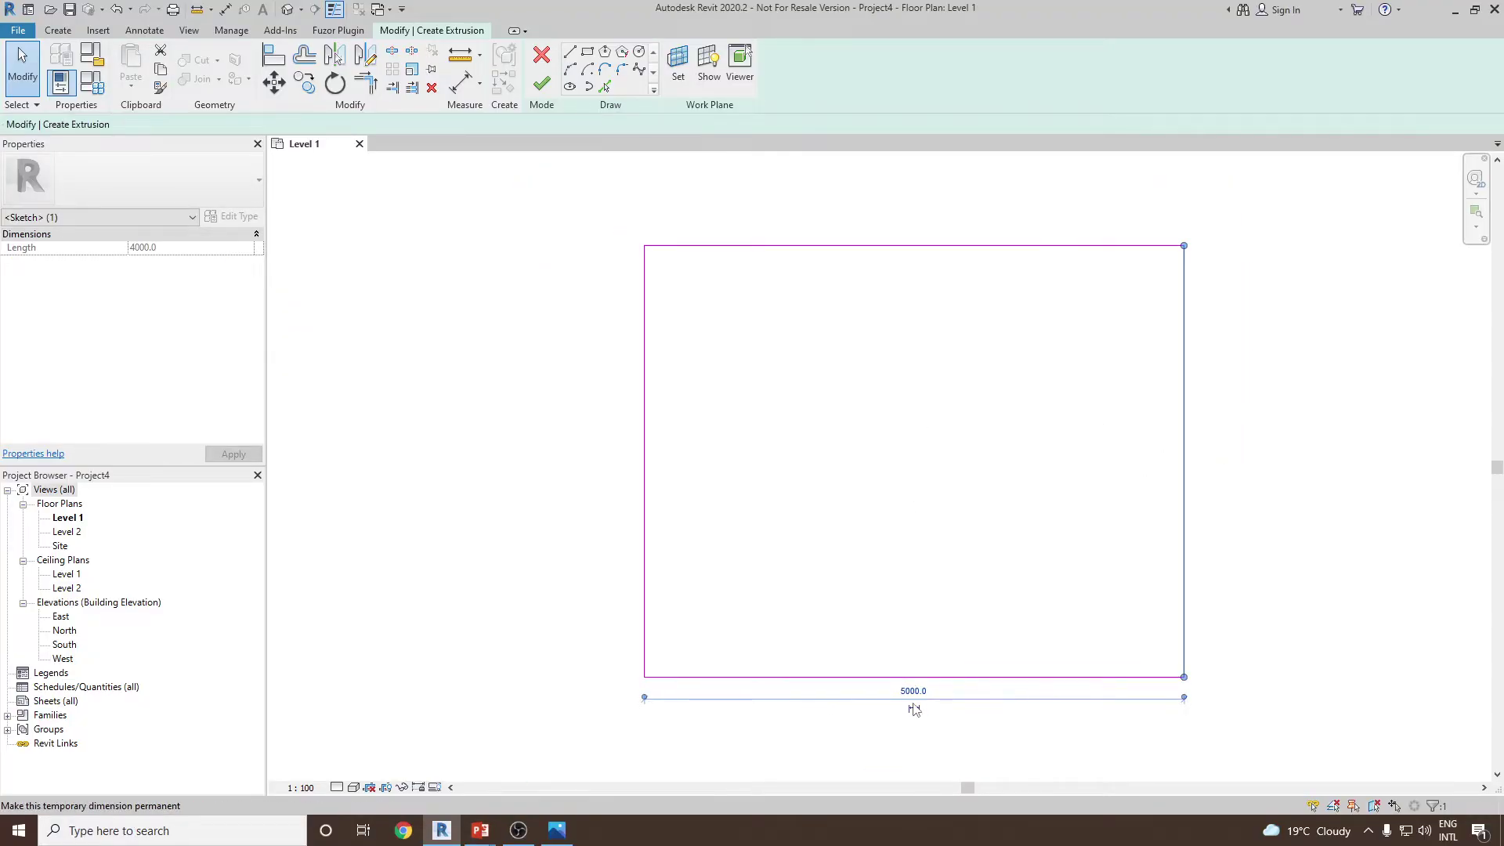
left_click(802, 462)
left_click(708, 245)
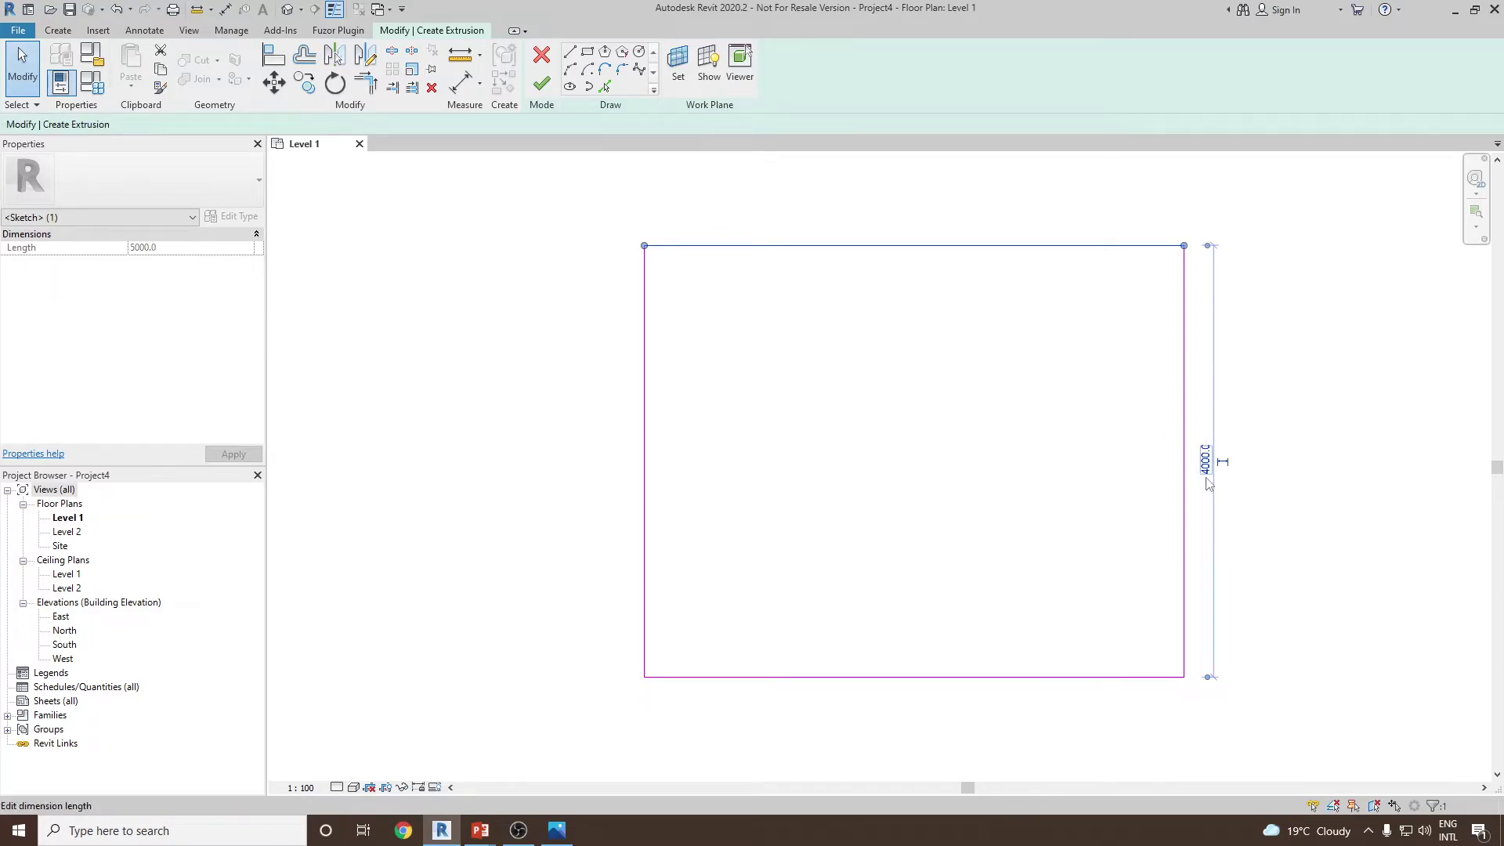
scroll(828, 441, "up", 1)
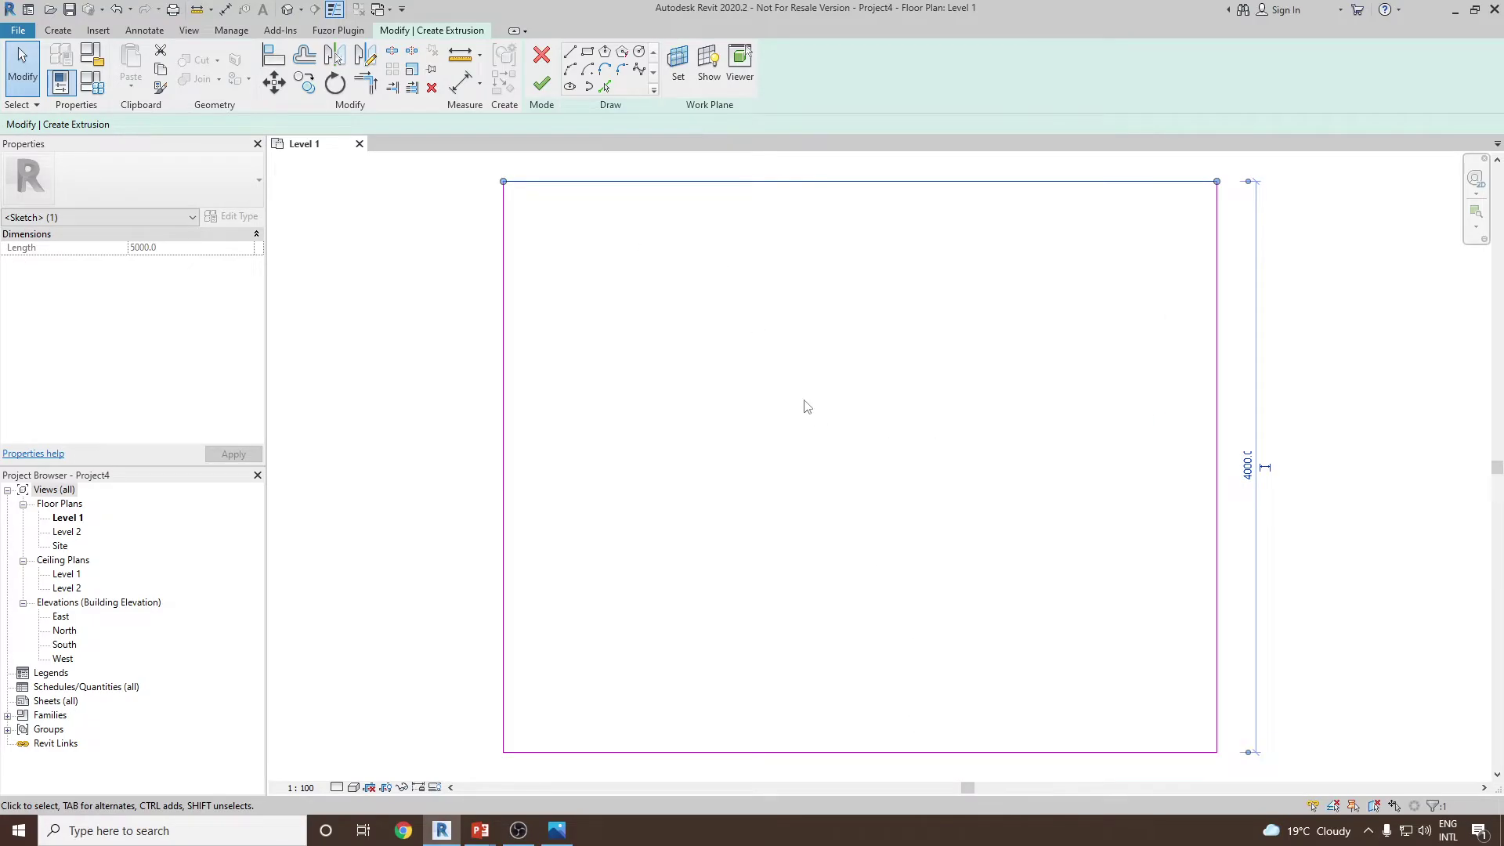
left_click(541, 84)
left_click(1295, 465)
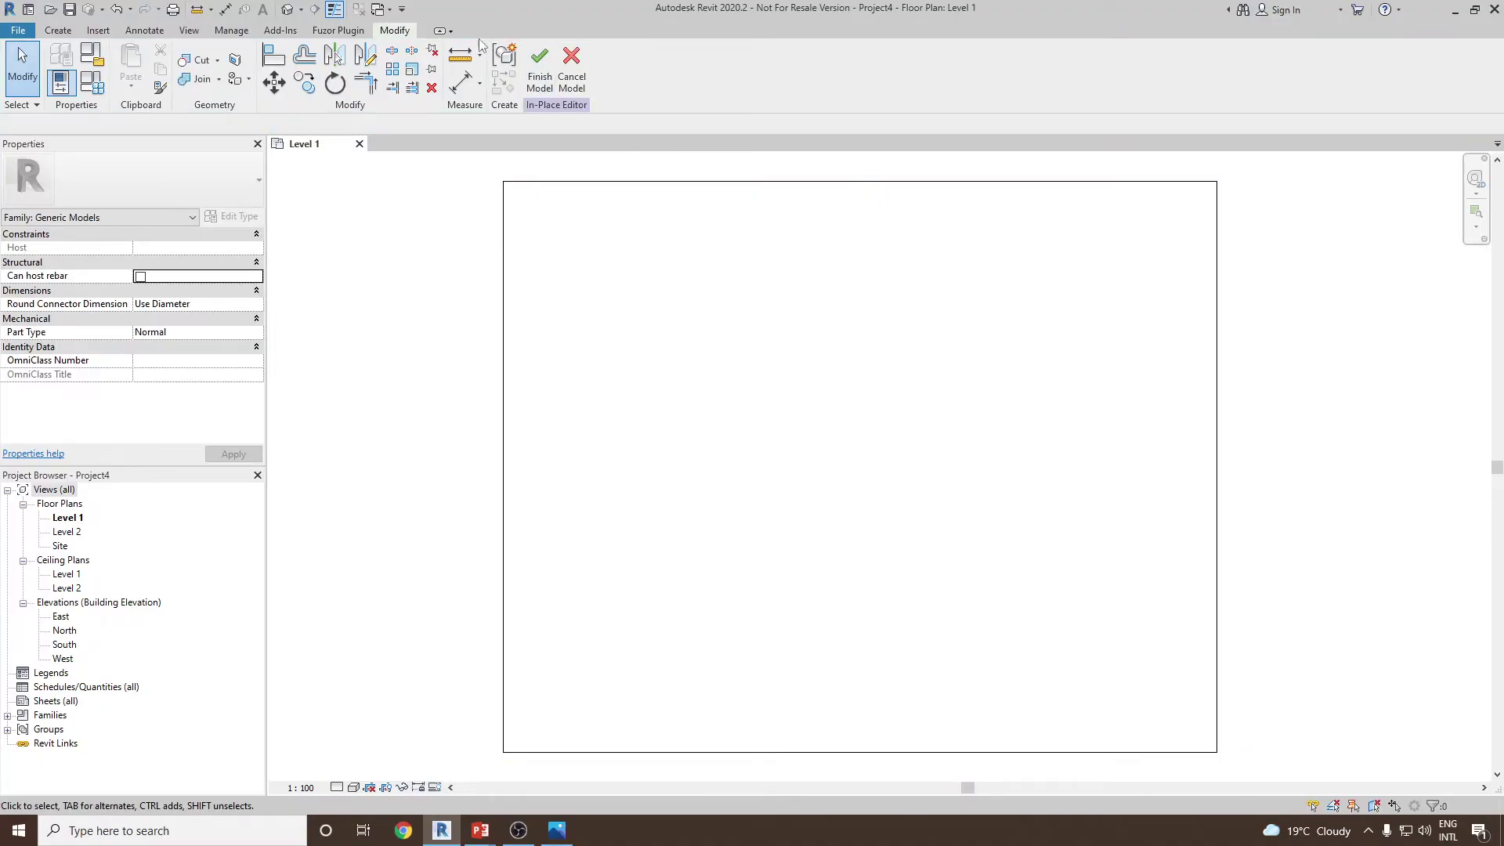
left_click(288, 9)
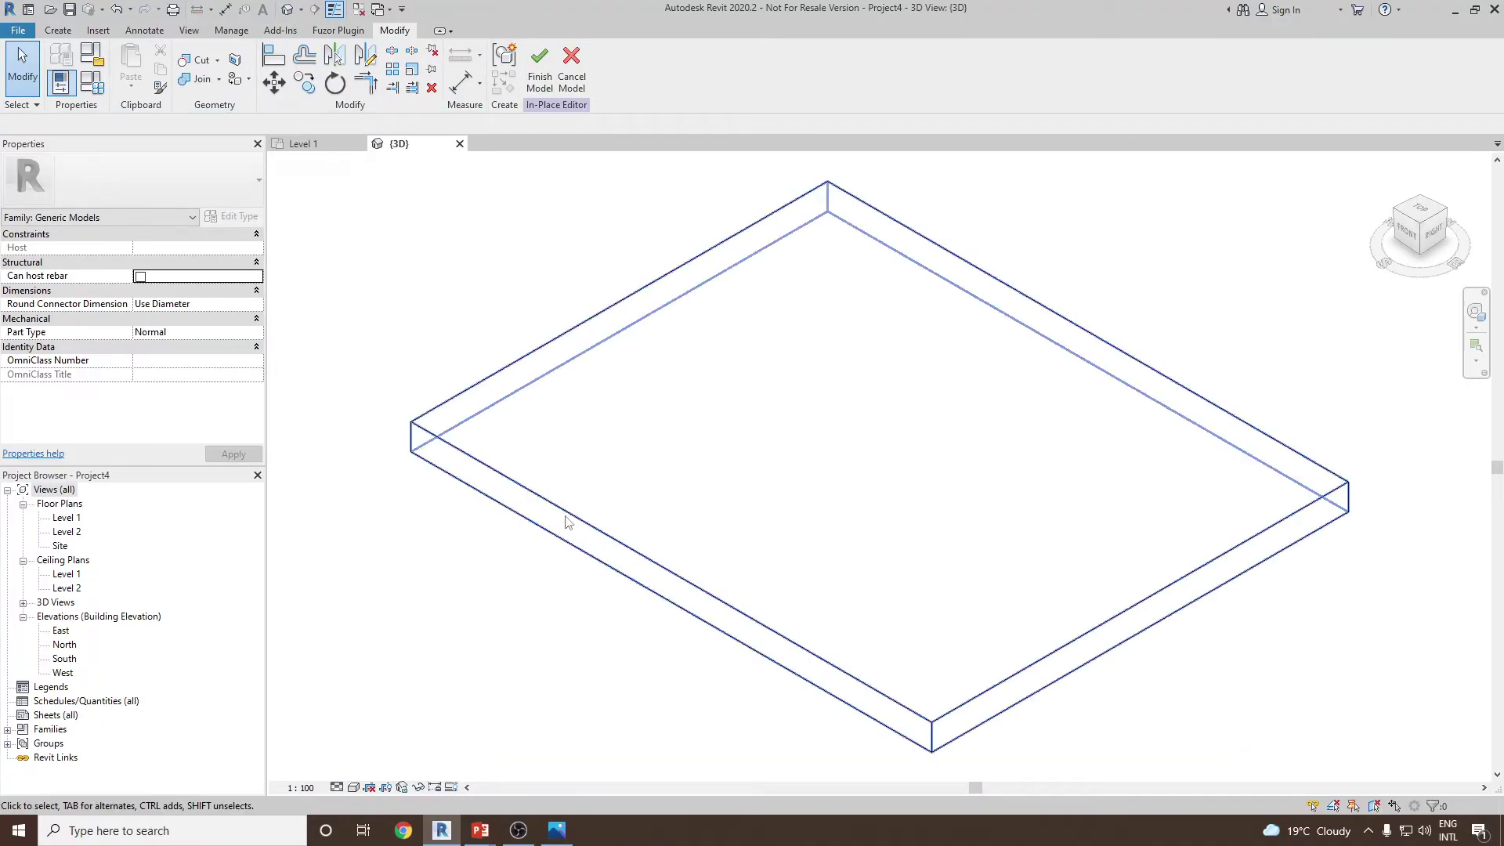
- Set the deck's extrusion end to 100 mm after checking its thickness against the reference photo
left_click(571, 519)
key("alt+Tab")
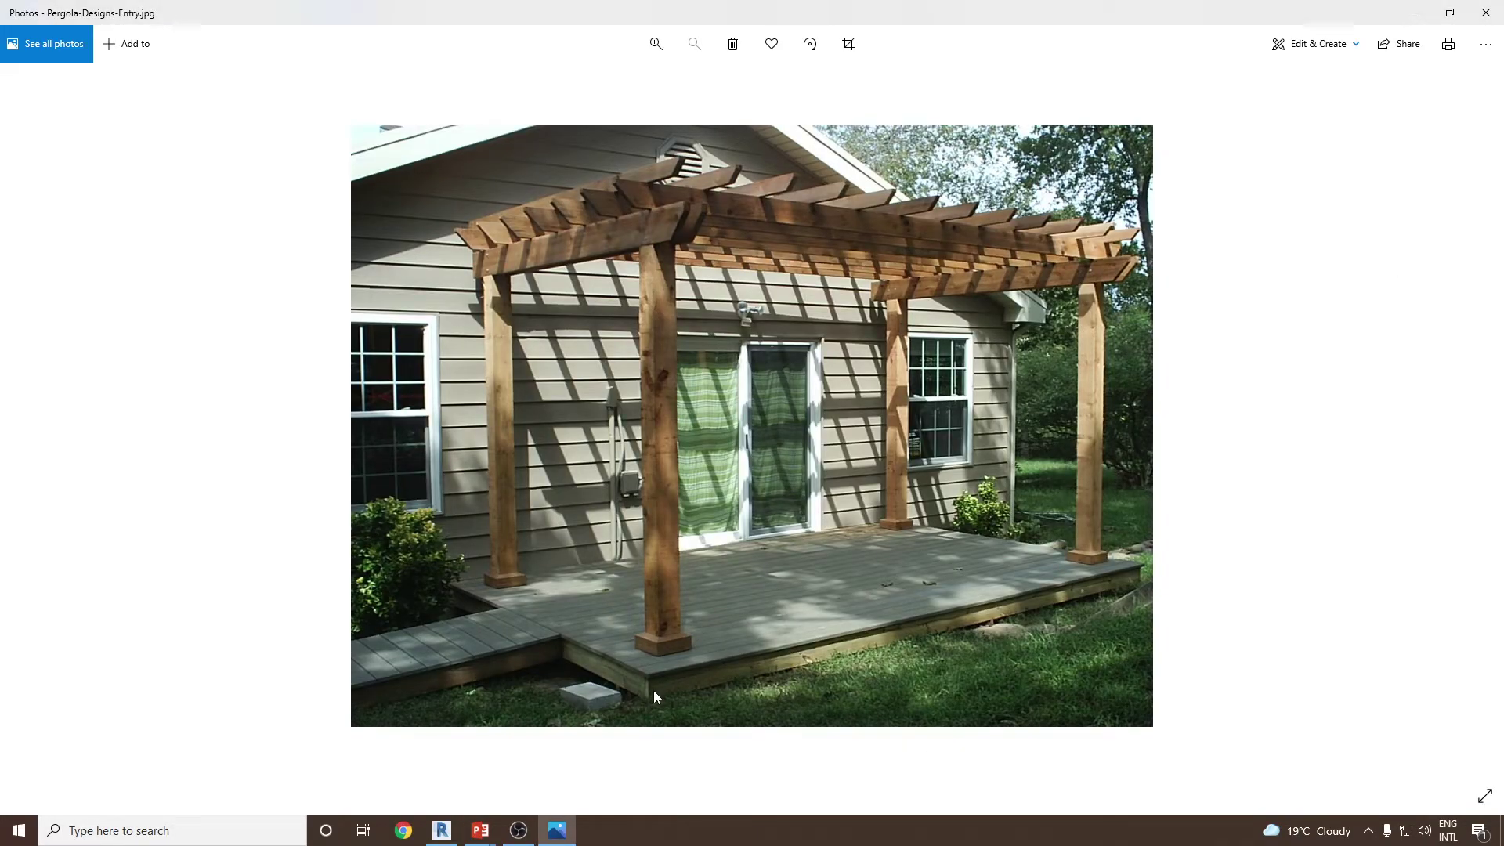
key("alt+Tab")
left_click(201, 249)
type("100")
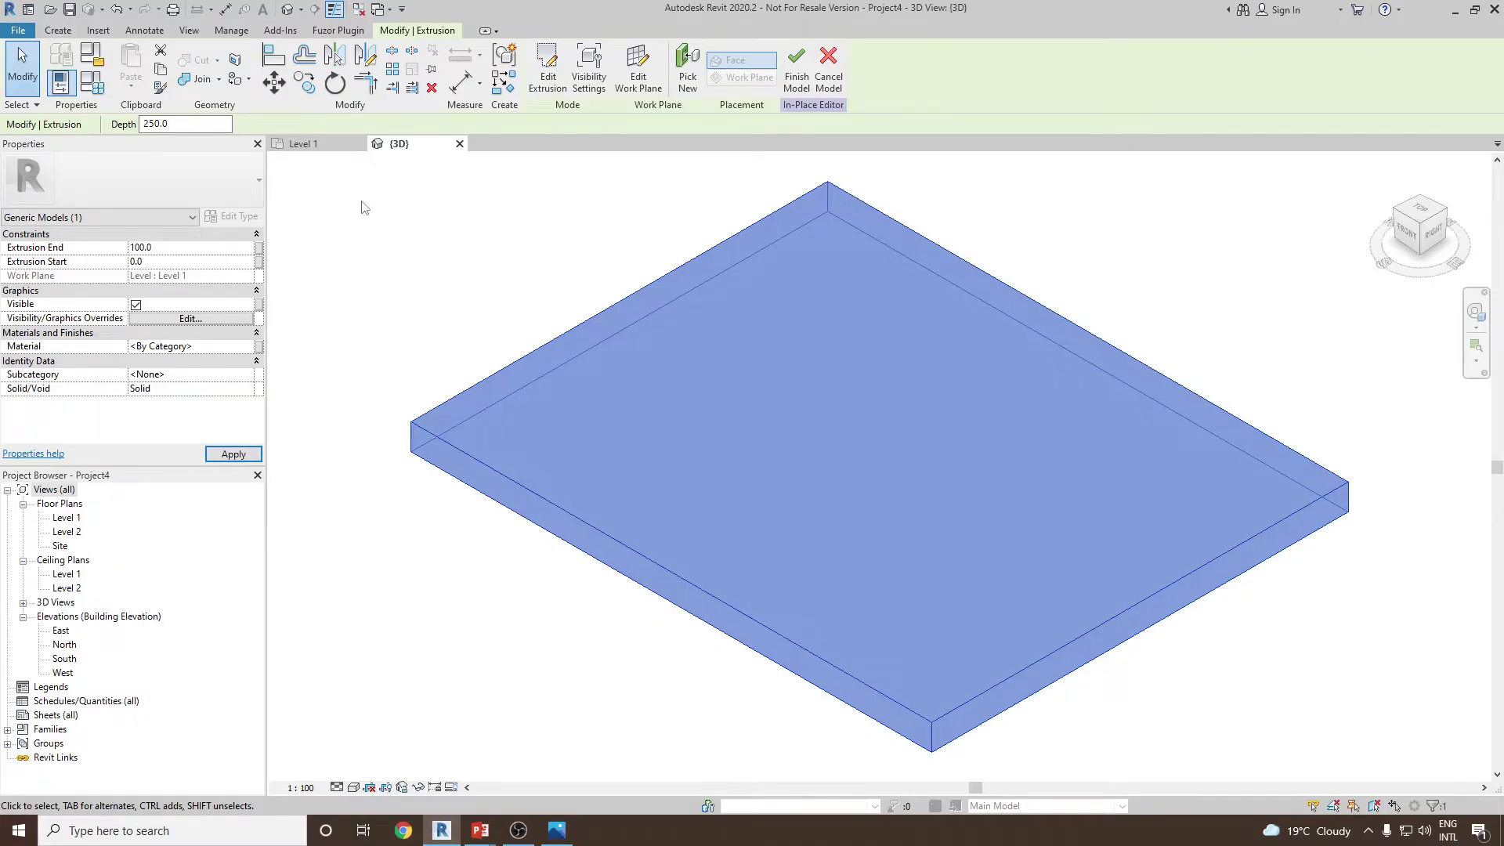
left_click(501, 357)
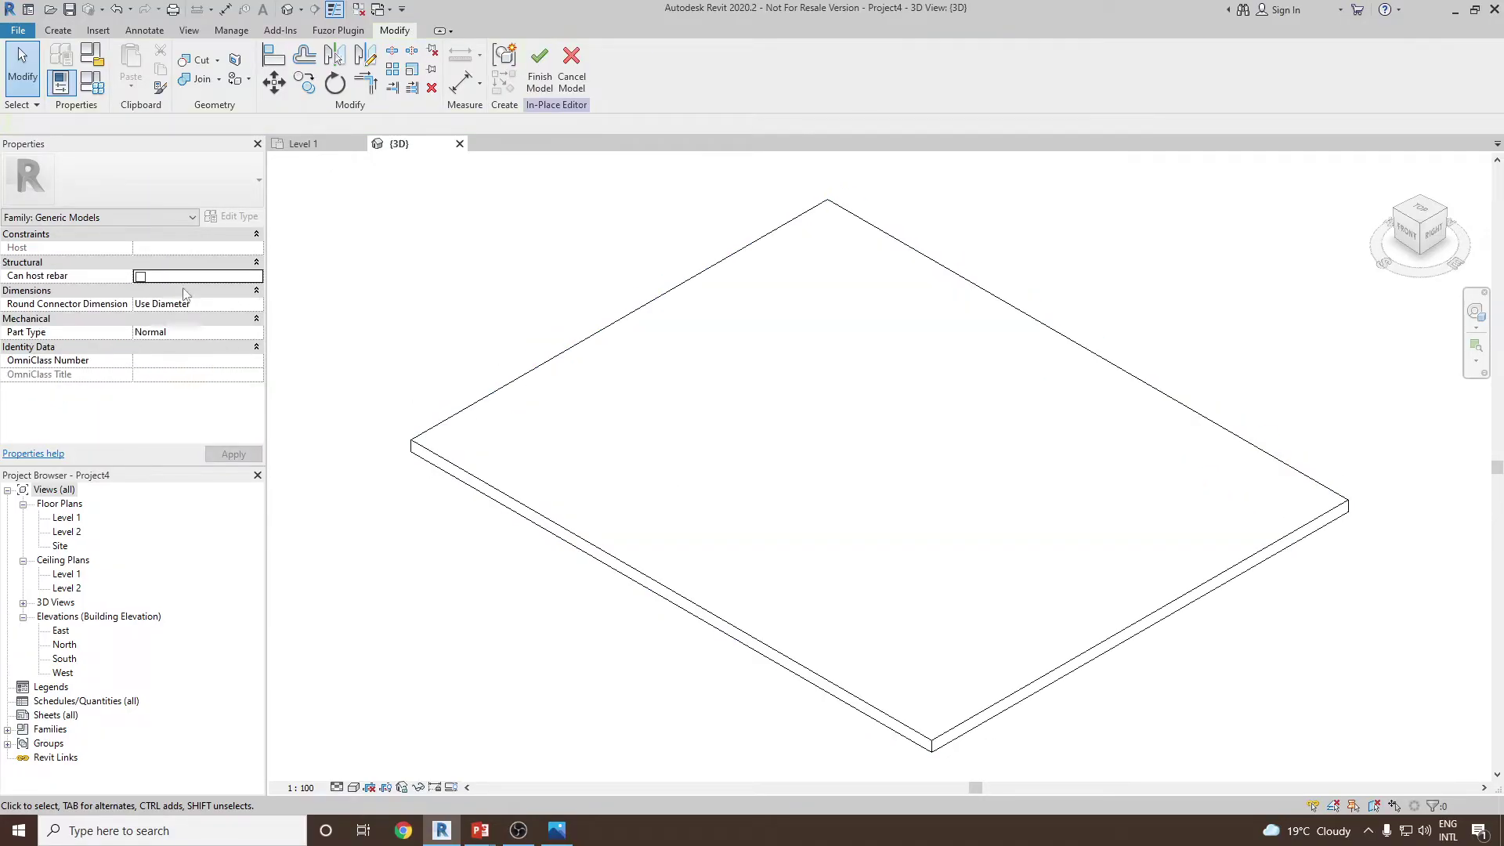
- Set the deck's extrusion end to 150 mm
left_click(439, 432)
left_click(199, 247)
type("150")
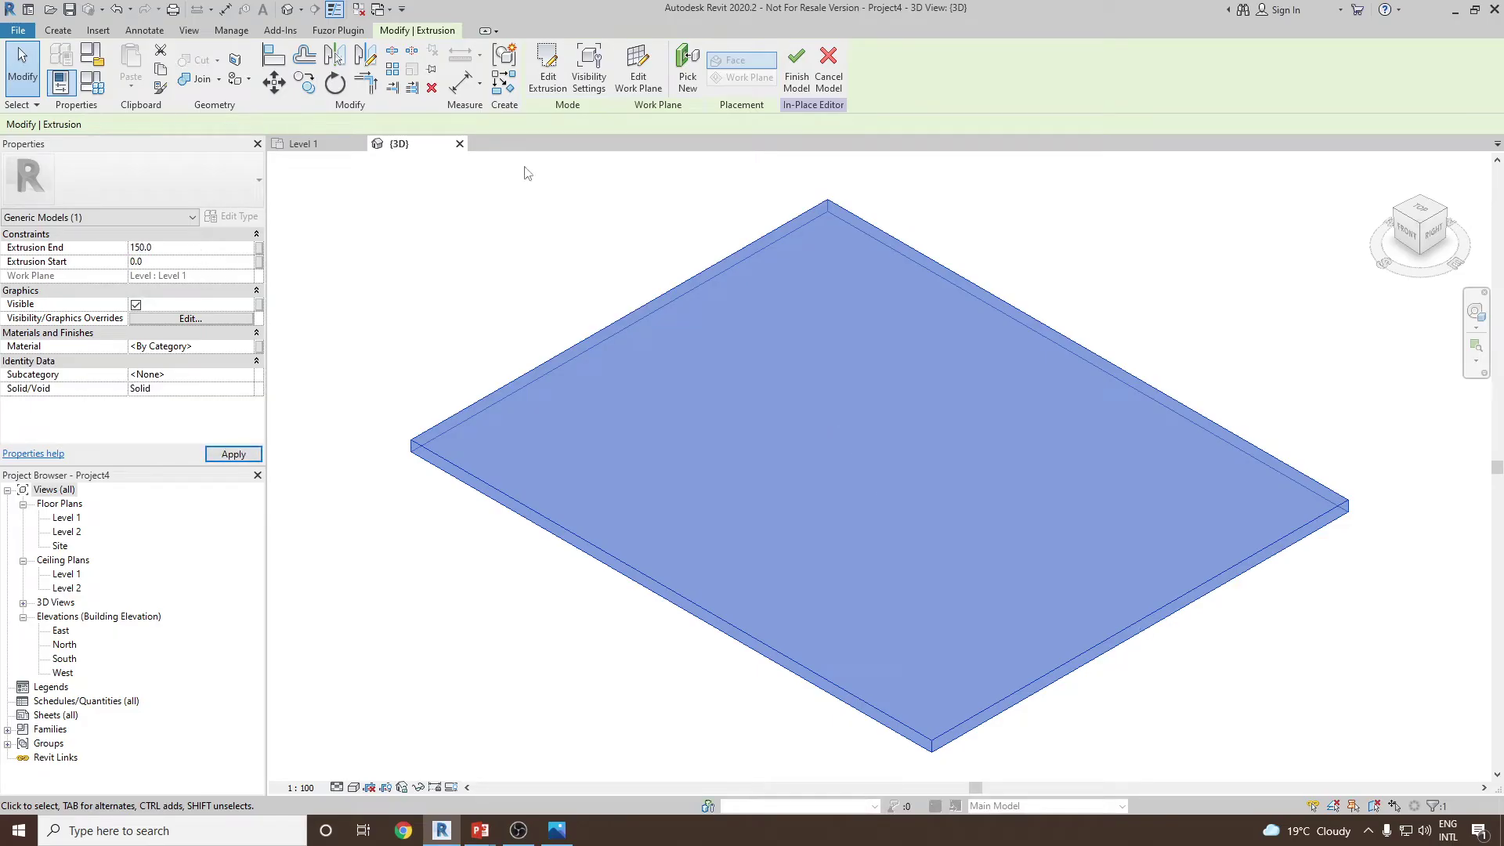
left_click(1104, 316)
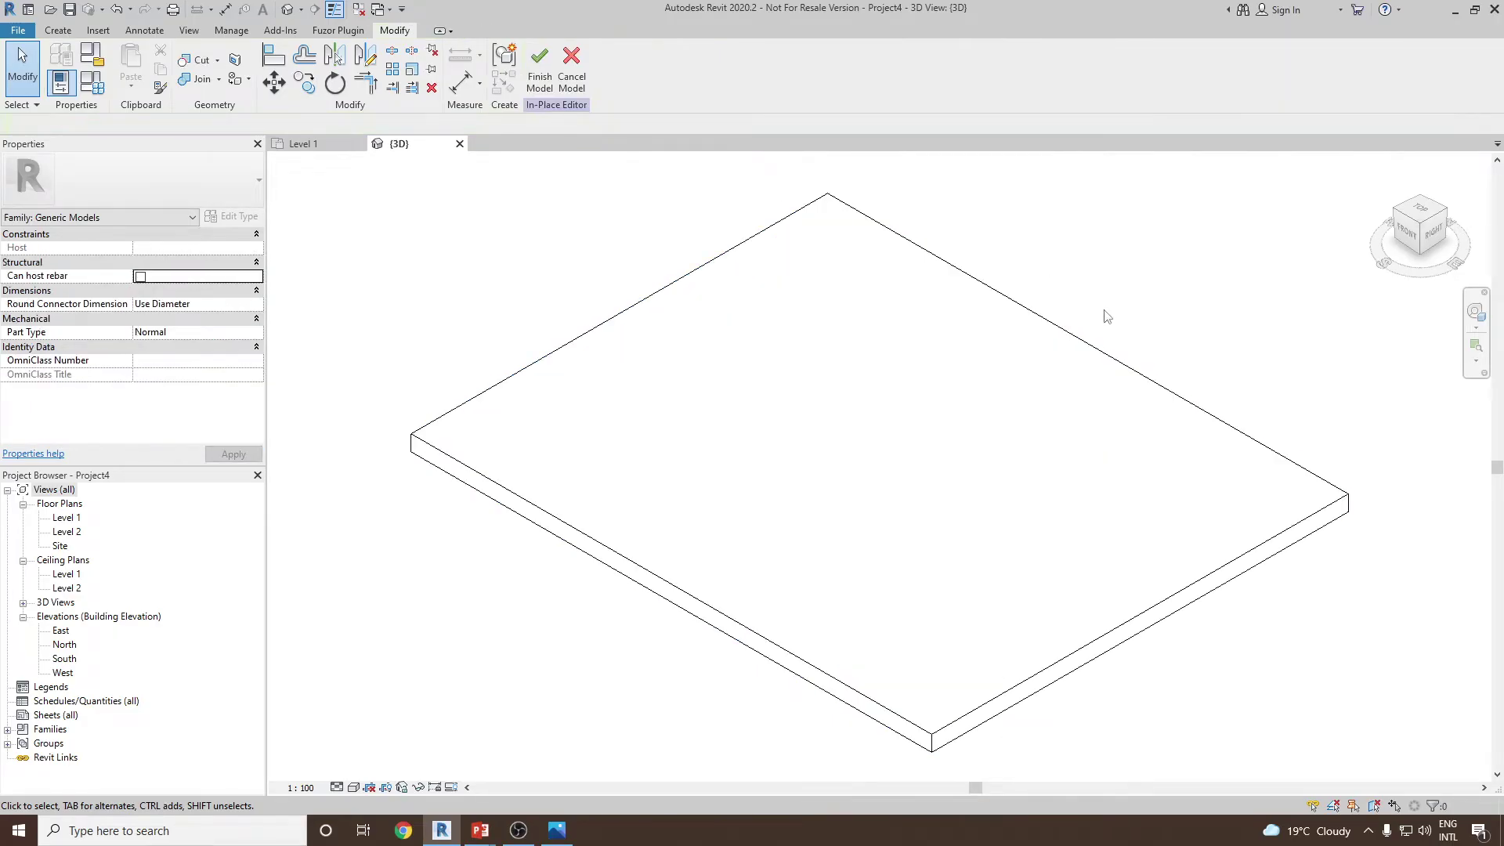
left_click(1076, 640)
- Check the deck edge in the reference photo, then set the work plane to the deck's top face
key("alt+Tab")
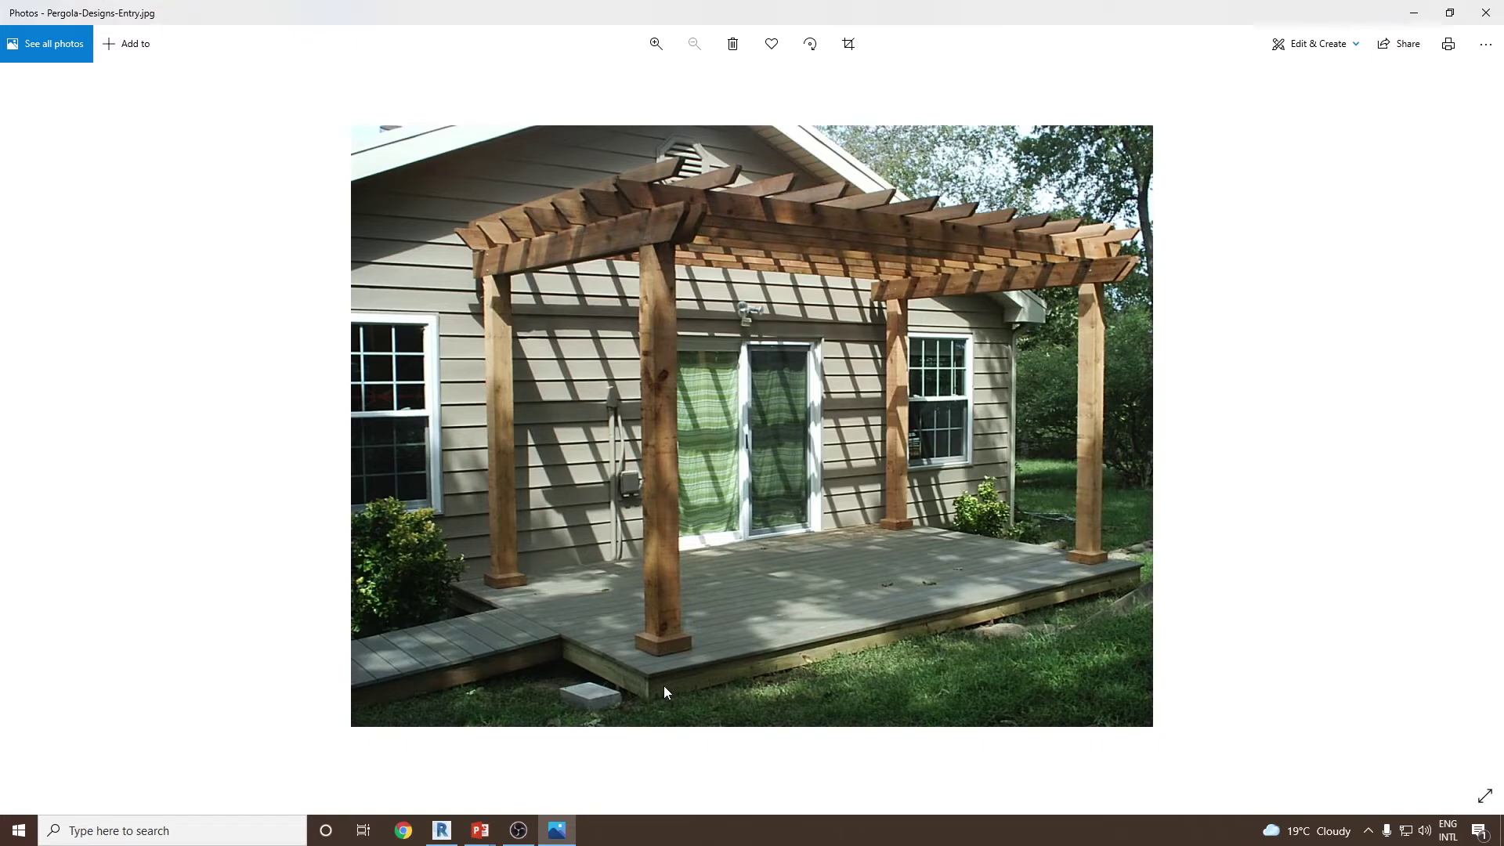
scroll(664, 685, "up", 2, "ctrl")
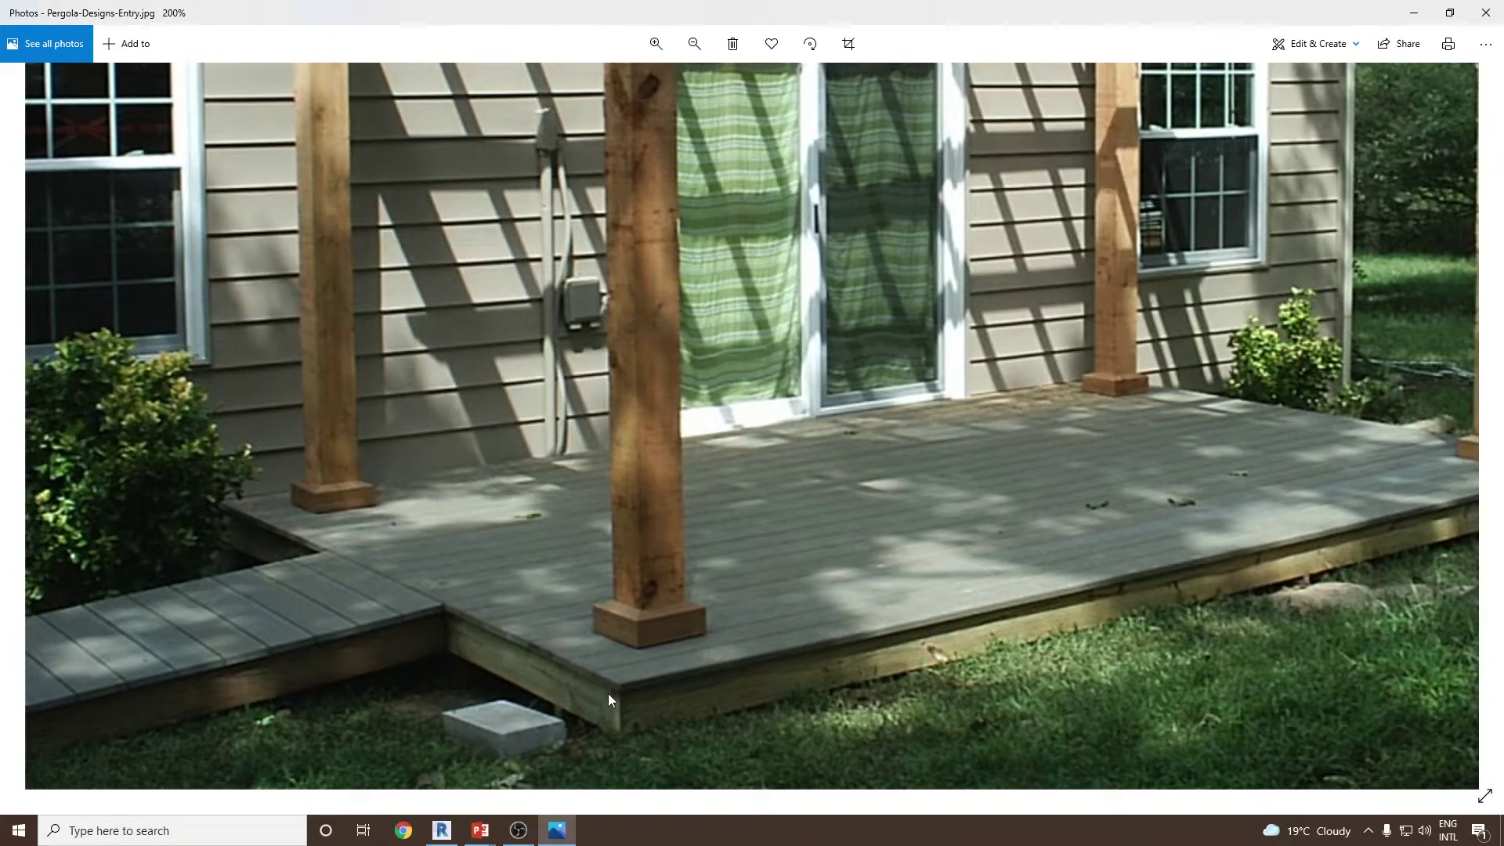
key("alt+Tab")
left_click(540, 626)
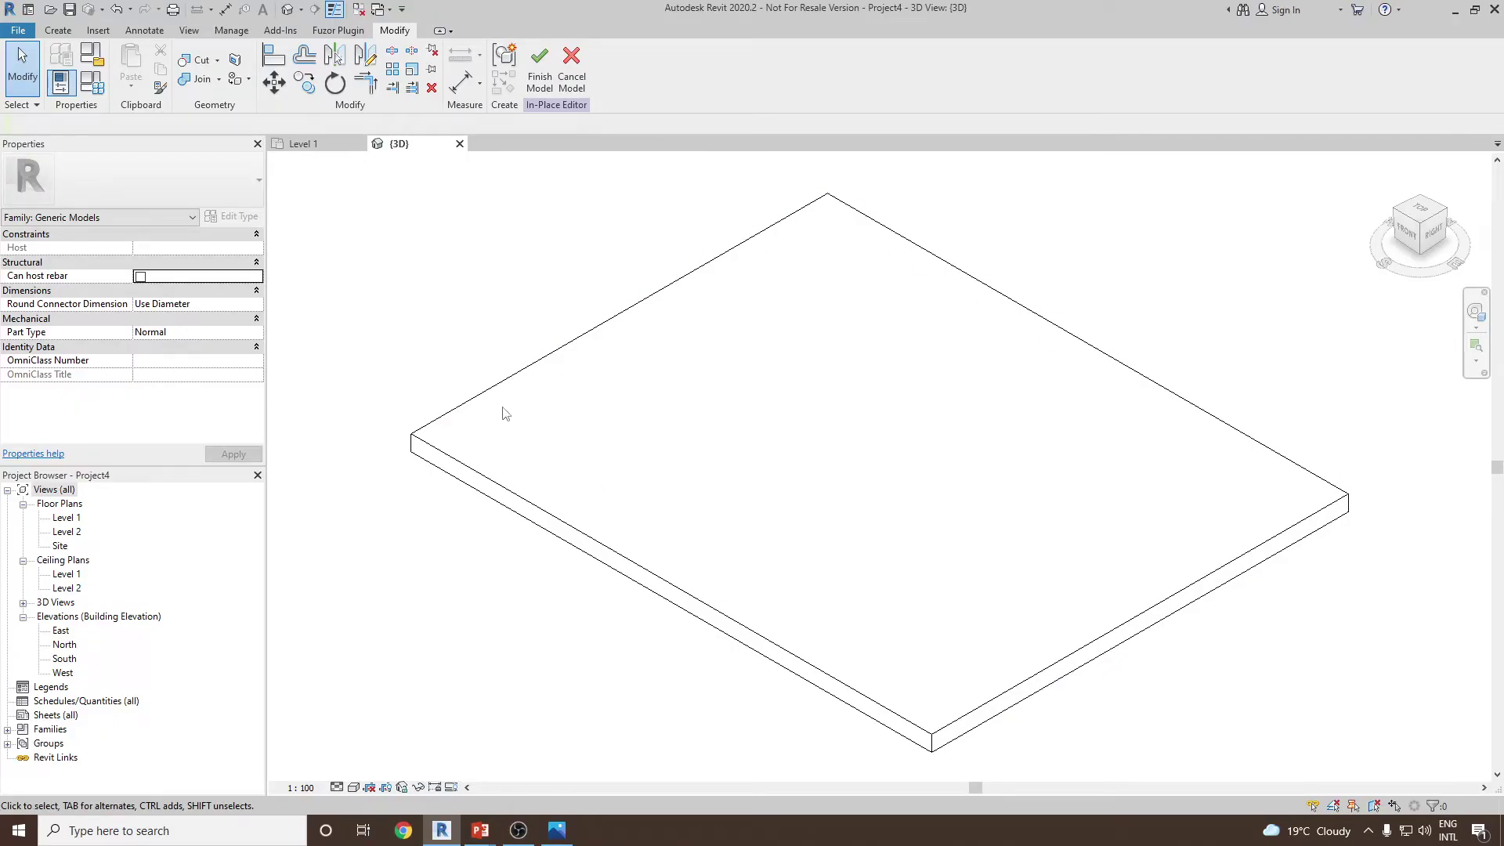
left_click(62, 32)
left_click(937, 86)
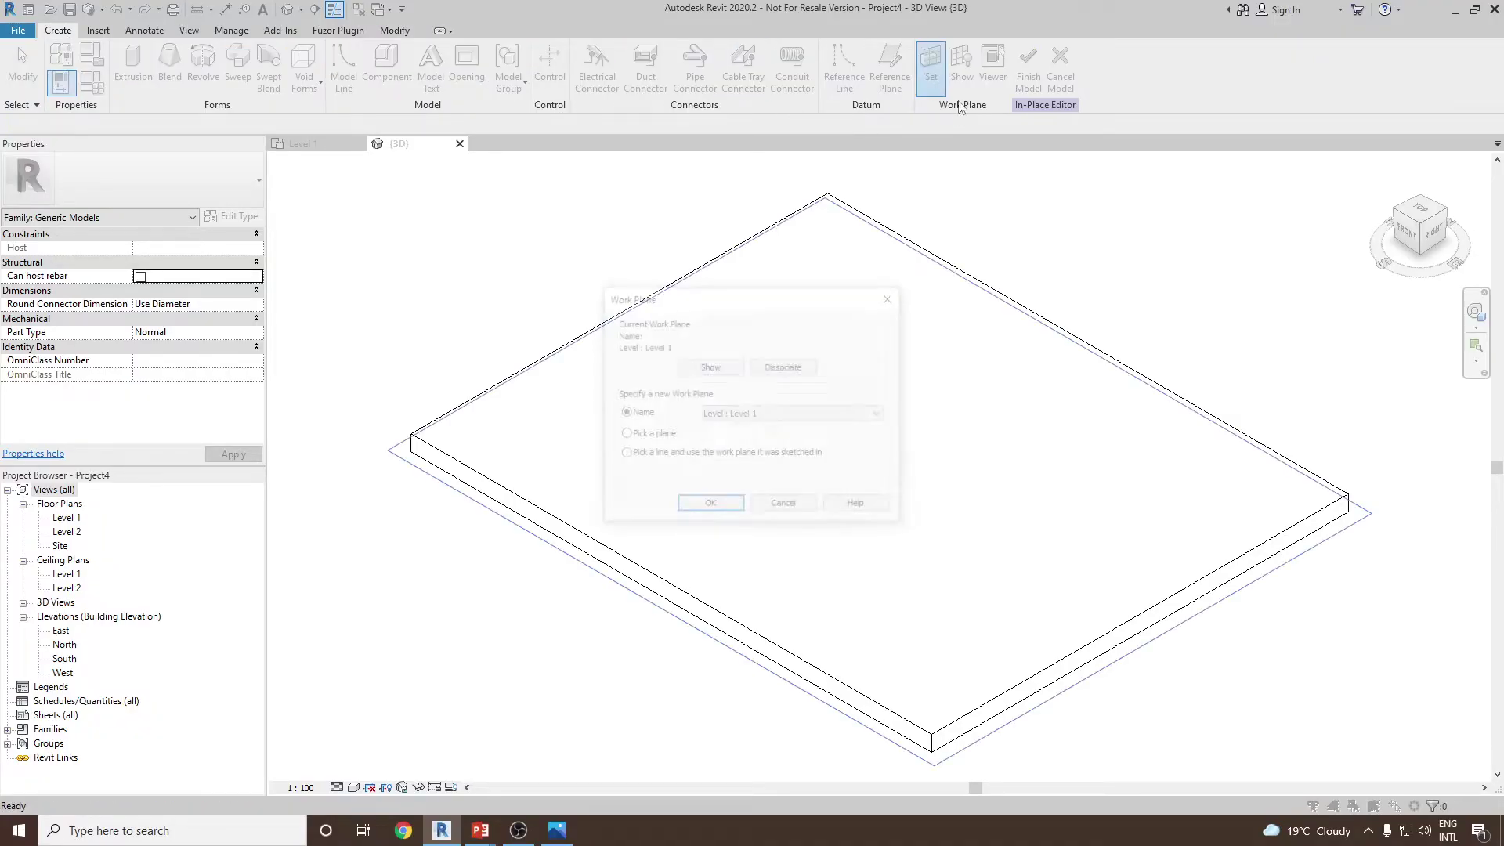
left_click(652, 434)
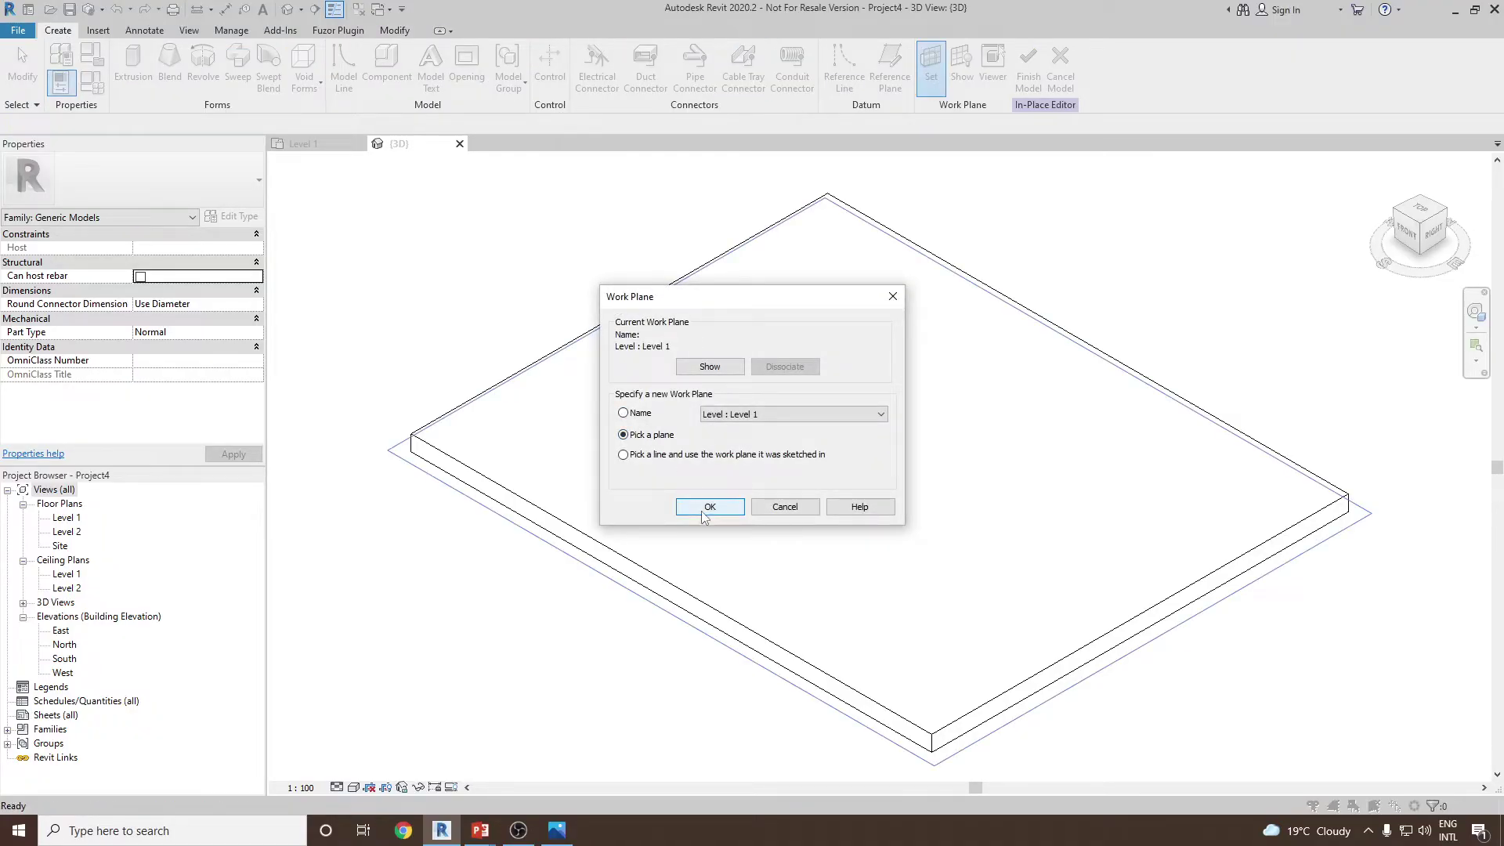
left_click(705, 509)
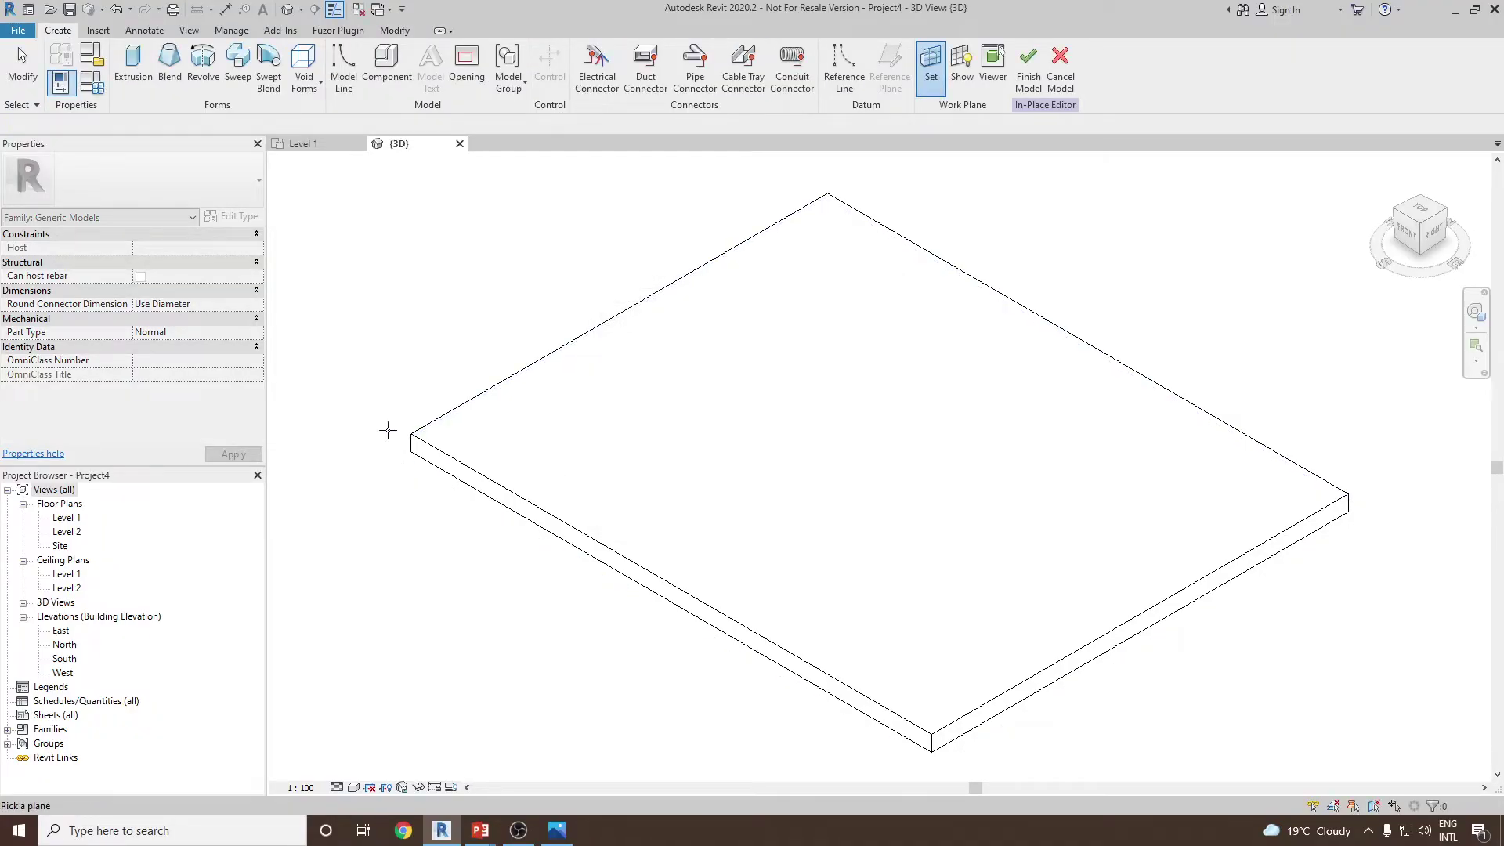
left_click(427, 425)
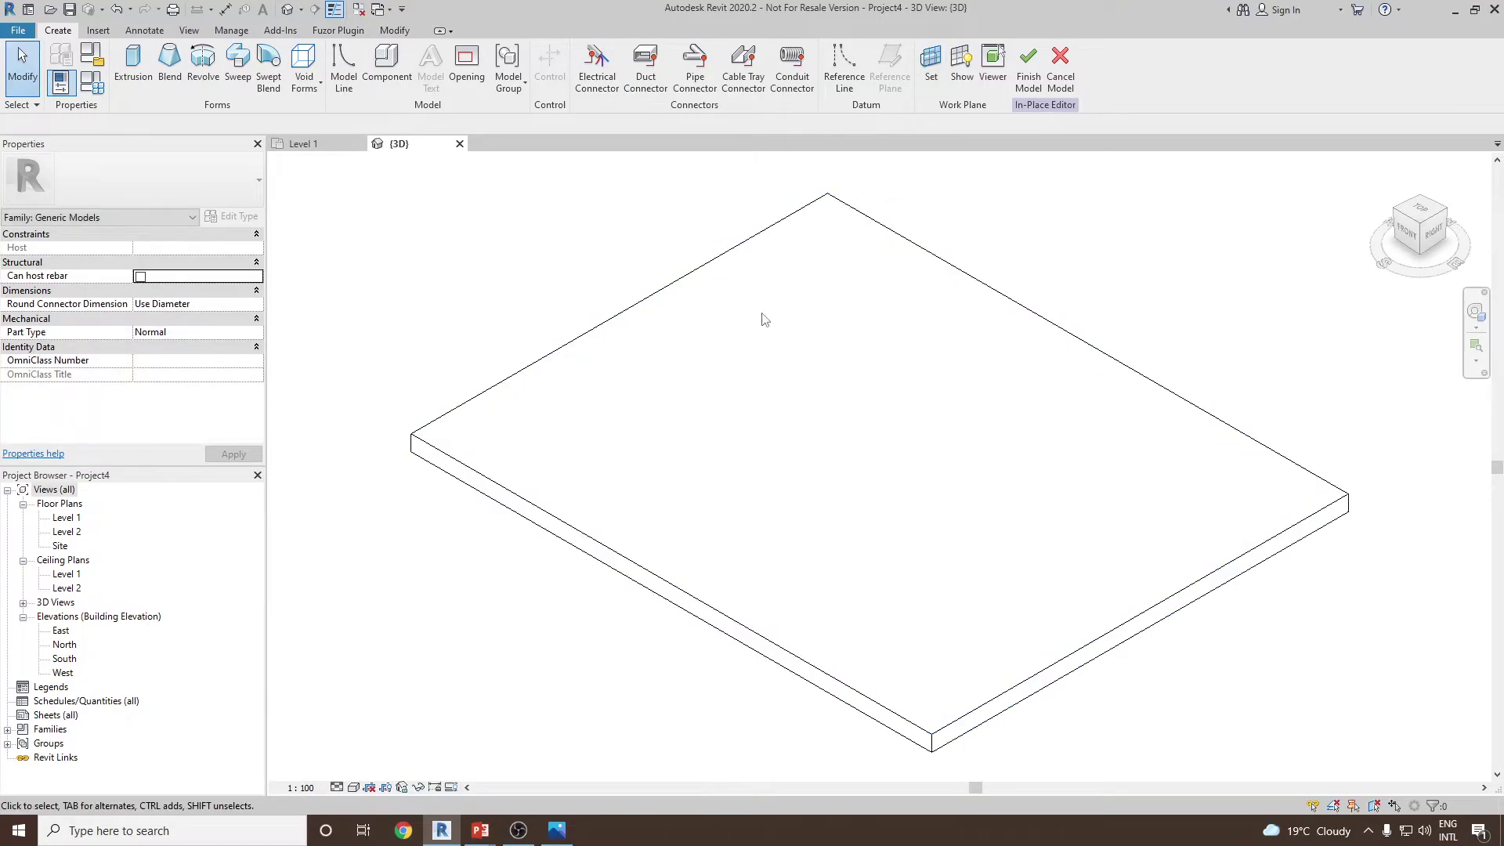
- Display the work plane to check it, orient the 3D view to Top and hide the plane again
left_click(962, 82)
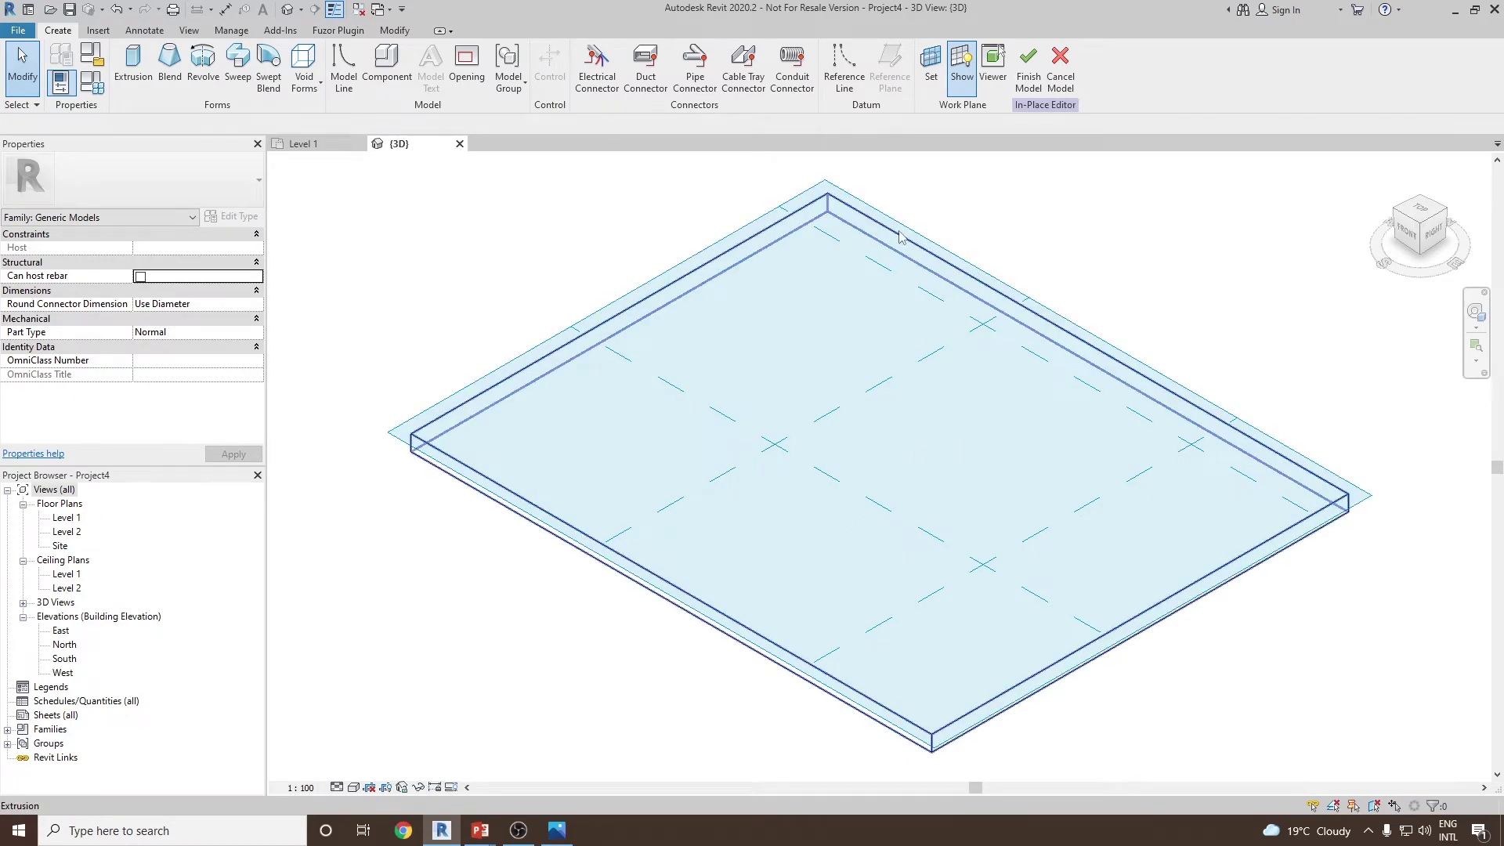
left_click(1407, 233)
left_click(1420, 195)
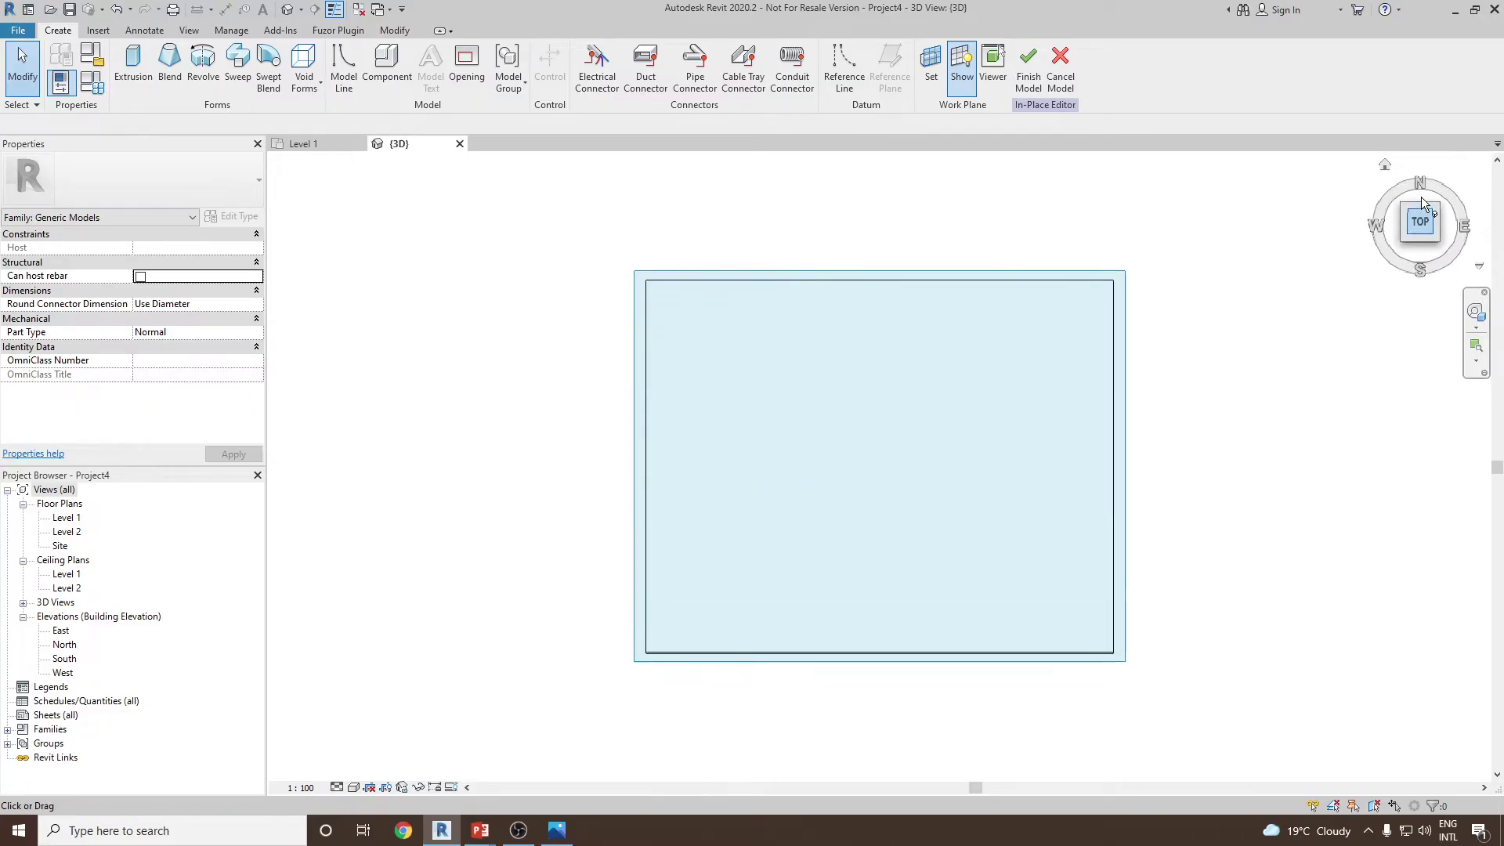
left_click(961, 70)
middle_click_drag(966, 195, 935, 258)
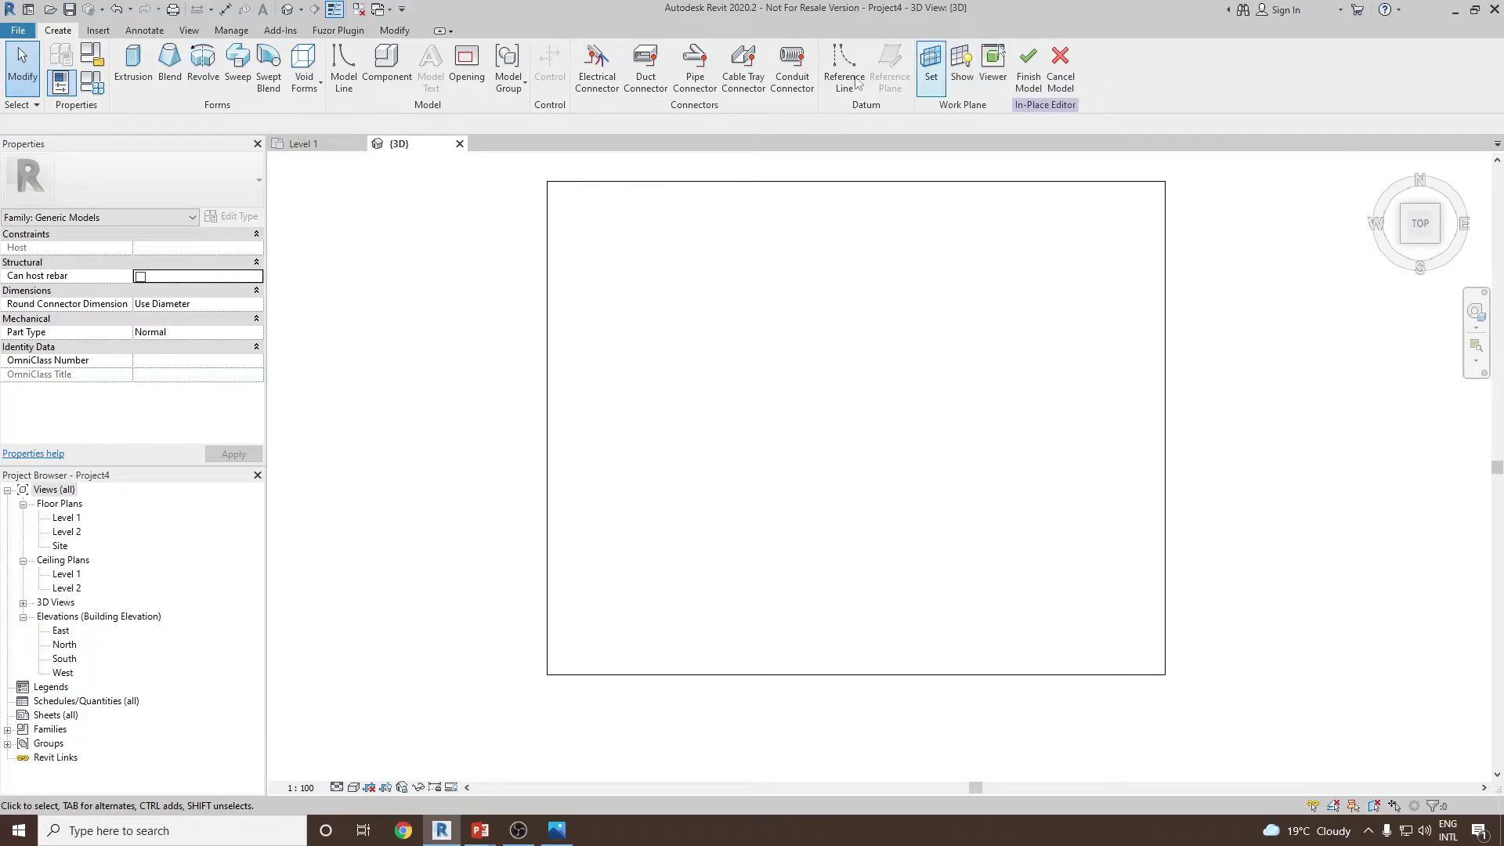
- Create an extrusion on the deck's top face by picking its edges with a 50 mm outward offset, then finish the sketch
left_click(140, 64)
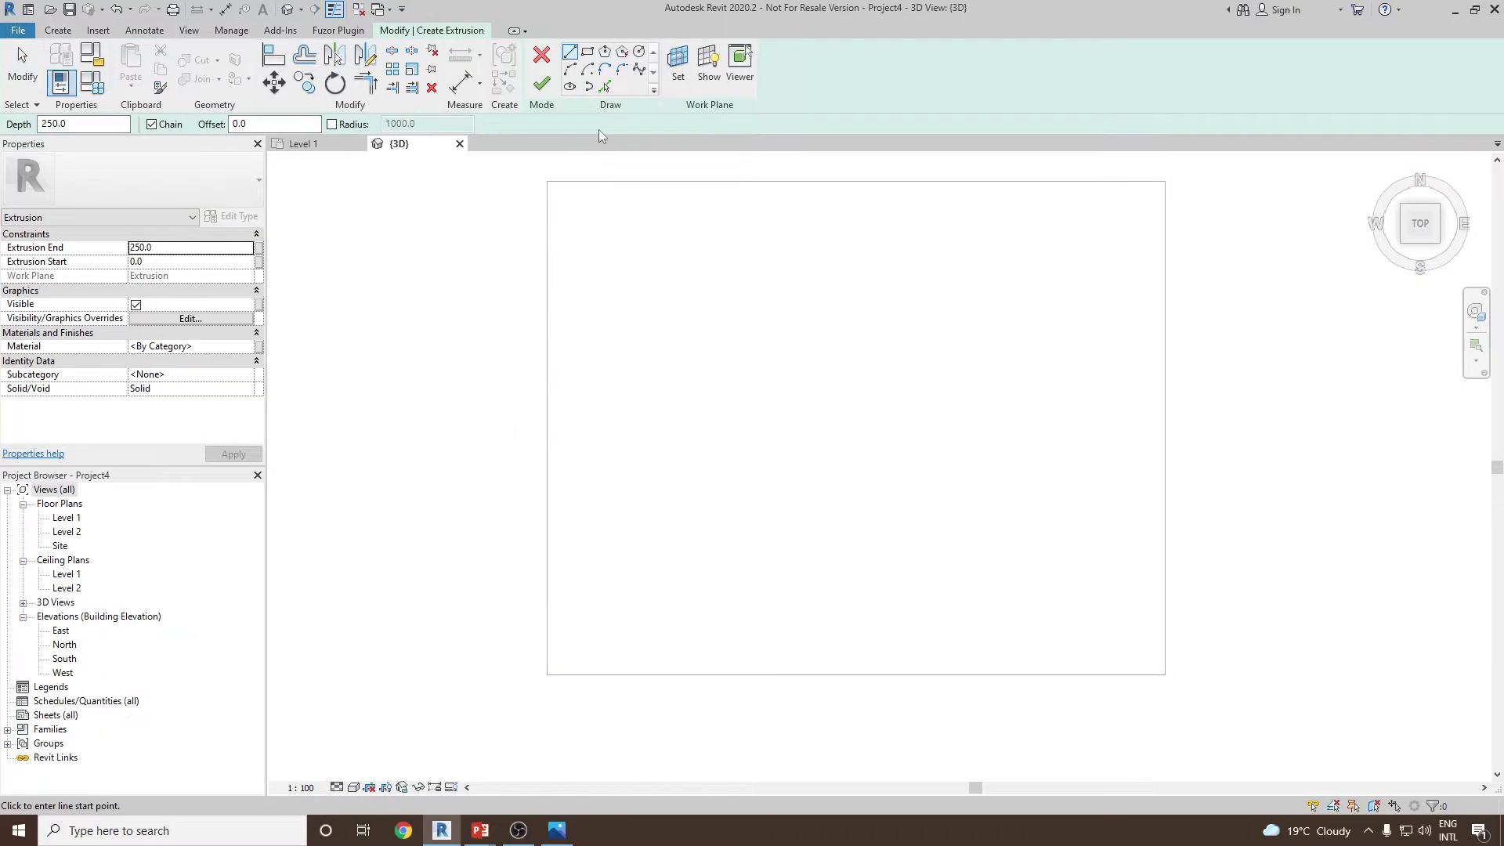
left_click(605, 86)
left_click(223, 124)
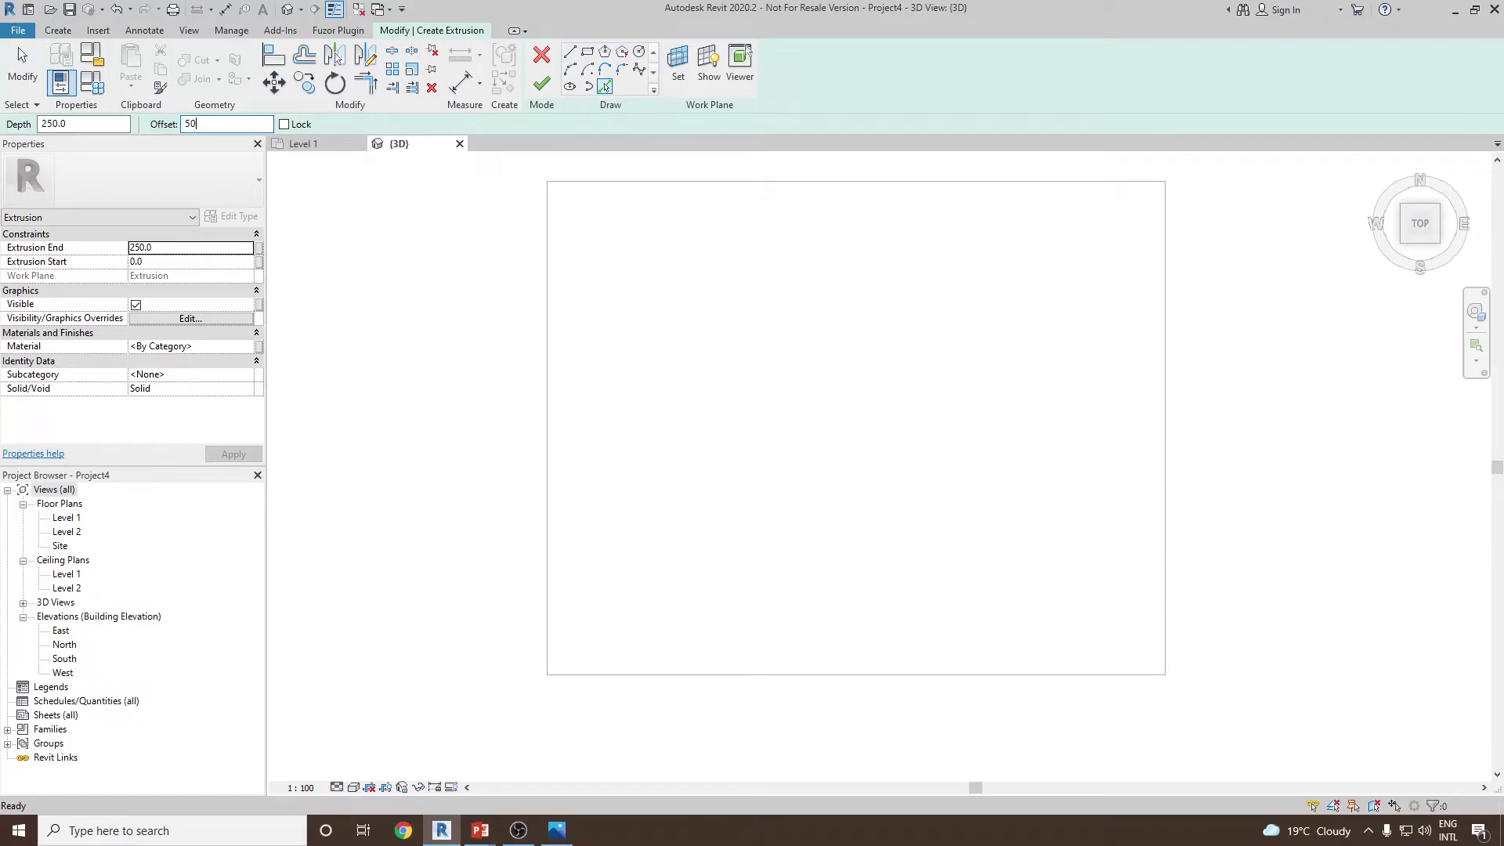
scroll(547, 283, "up", 2)
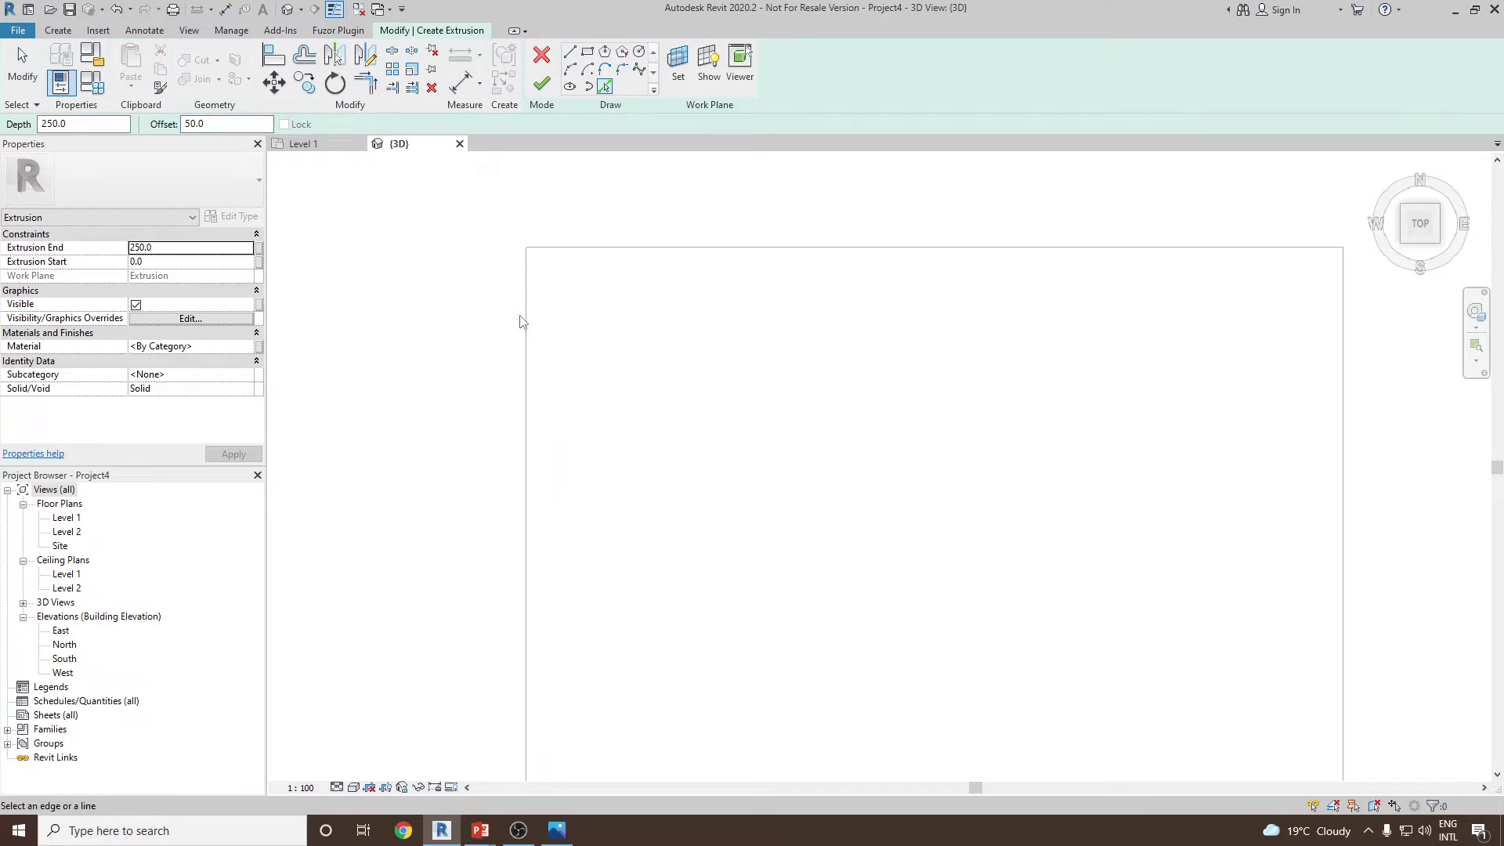
left_click(570, 247)
left_click(527, 291)
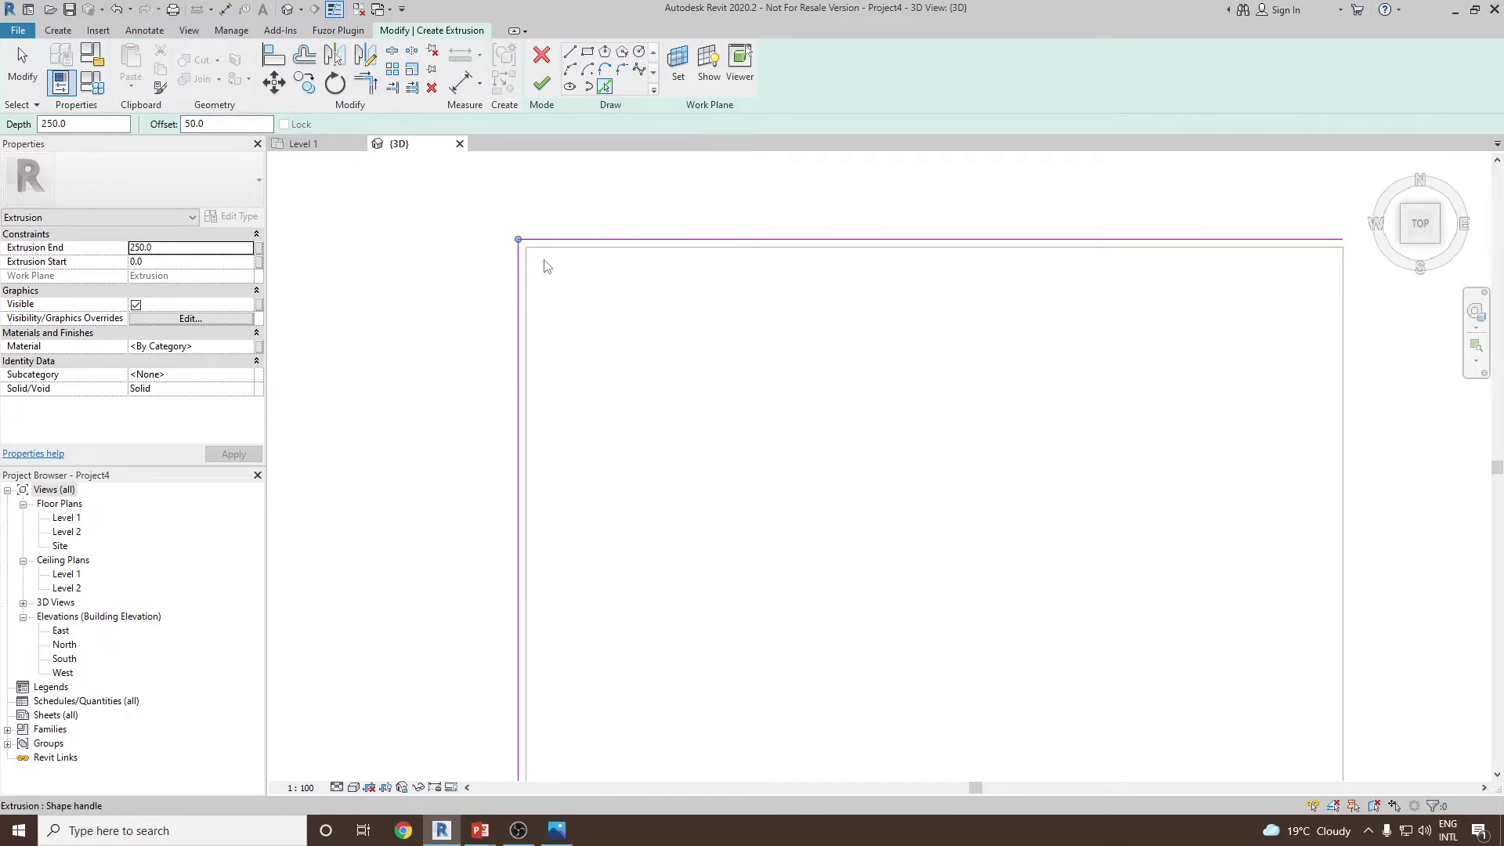
scroll(544, 279, "down", 2)
left_click(584, 618)
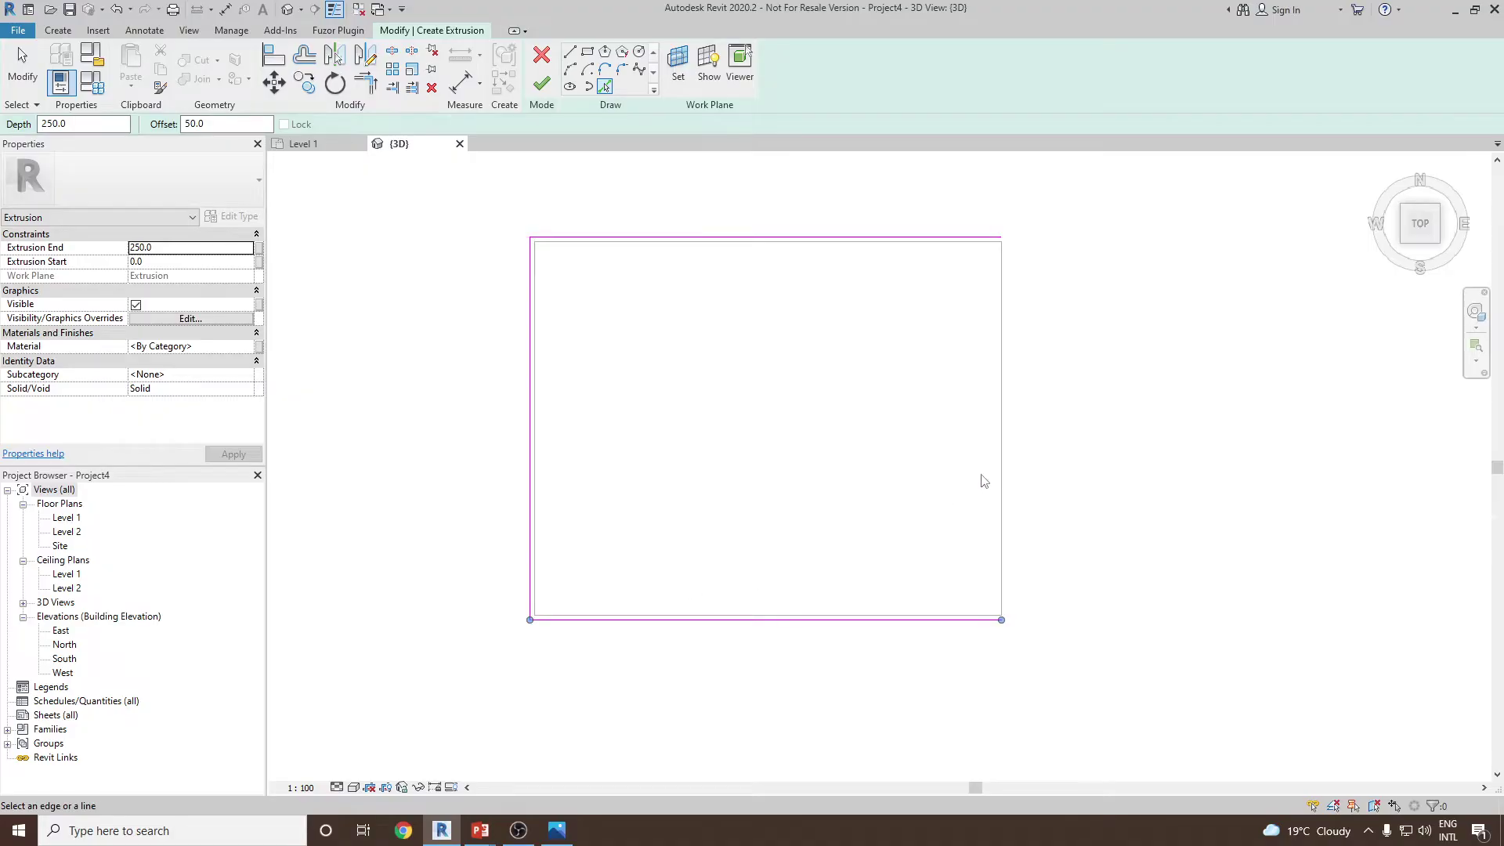
left_click(540, 88)
- Set the upper slab's extrusion end to 50 mm
scroll(529, 330, "up", 3)
left_click(480, 302)
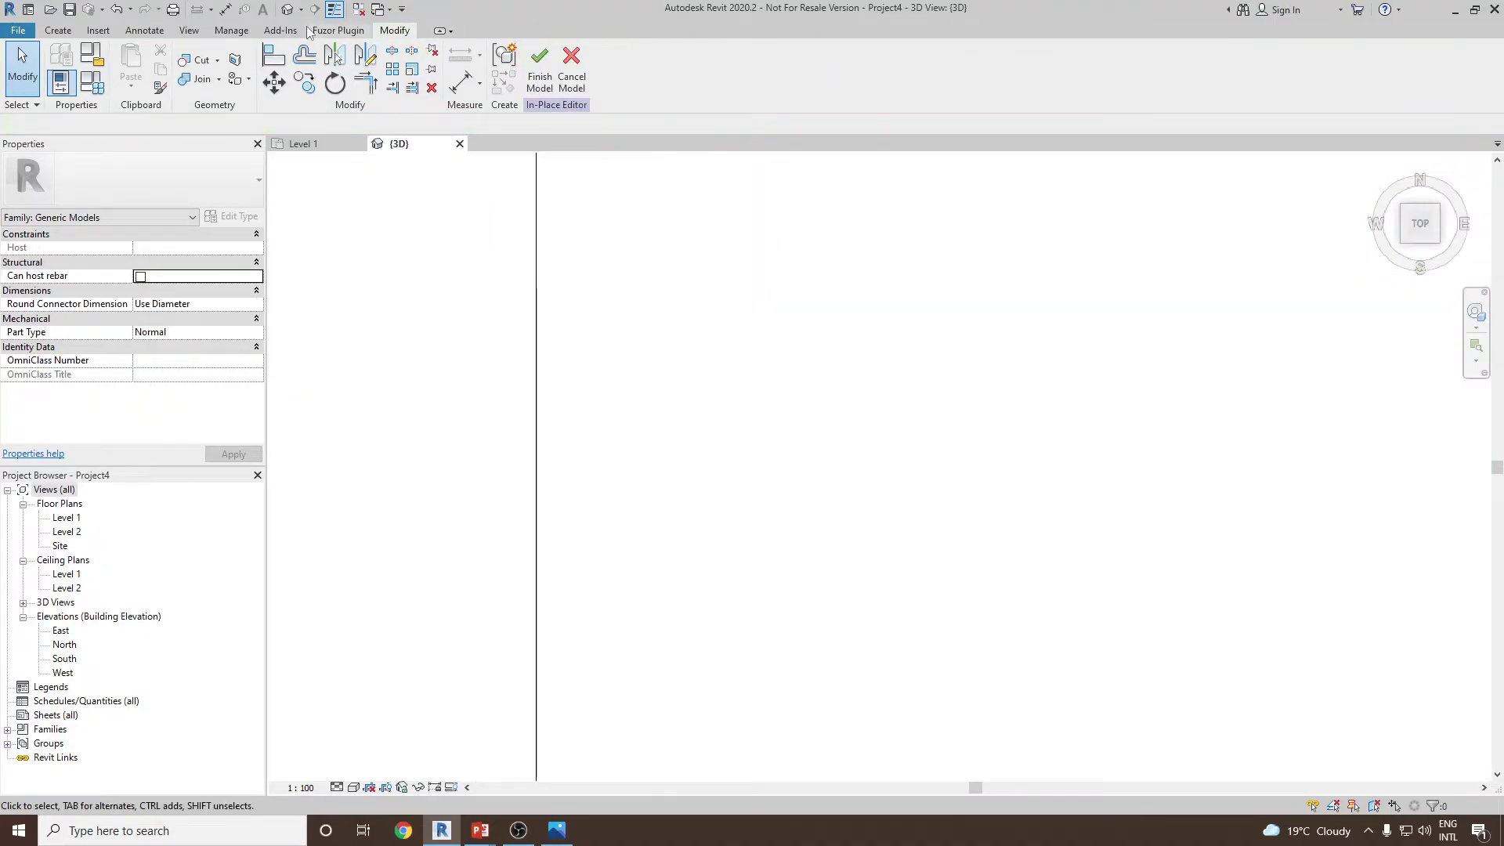
scroll(619, 338, "down", 4)
middle_click_drag(681, 409, 687, 446, "shift")
scroll(686, 446, "up", 4)
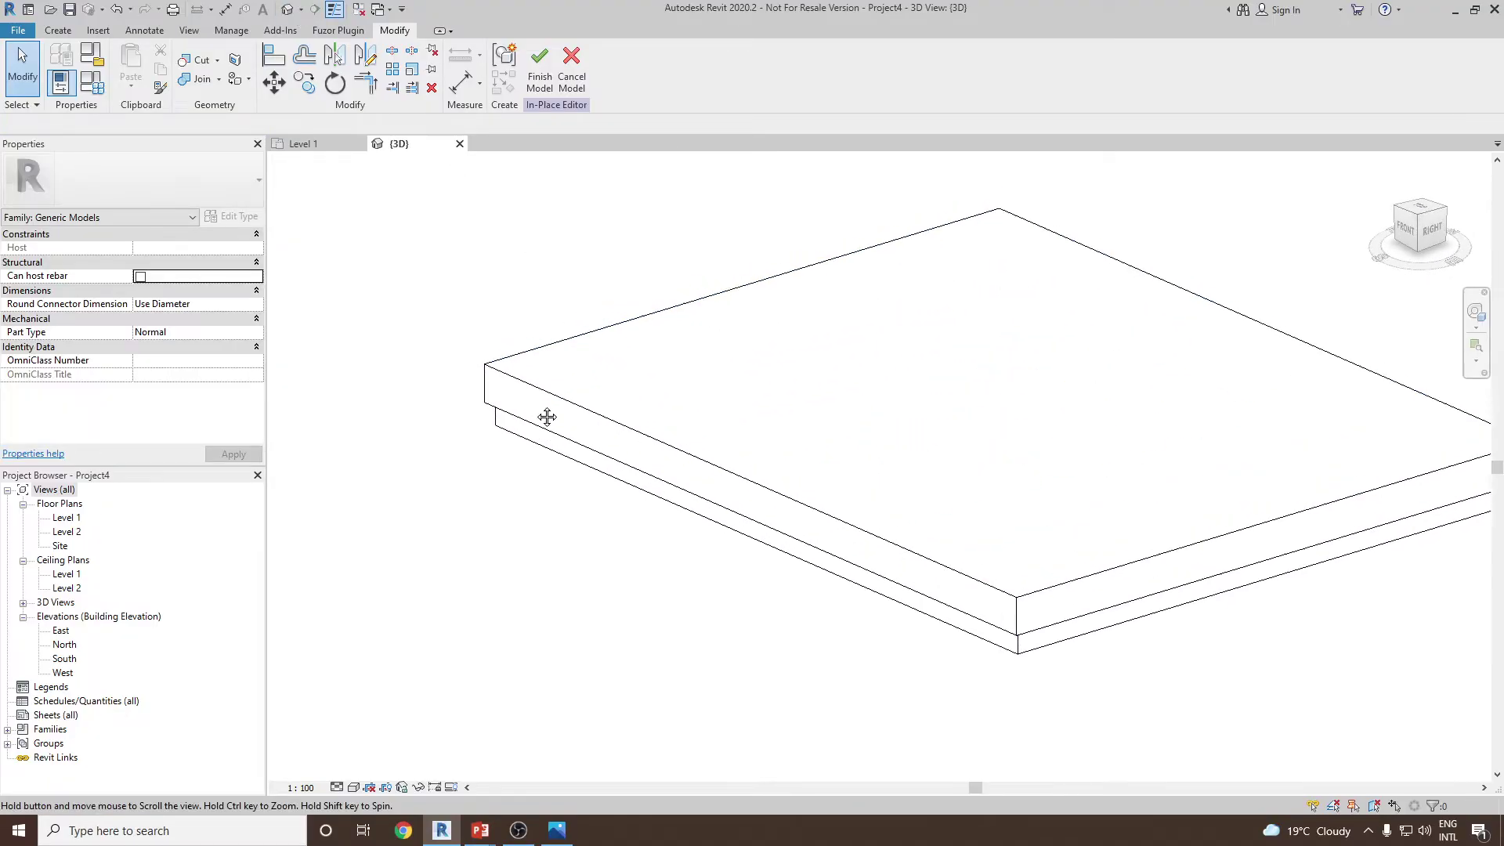
left_click(470, 379)
left_click(192, 249)
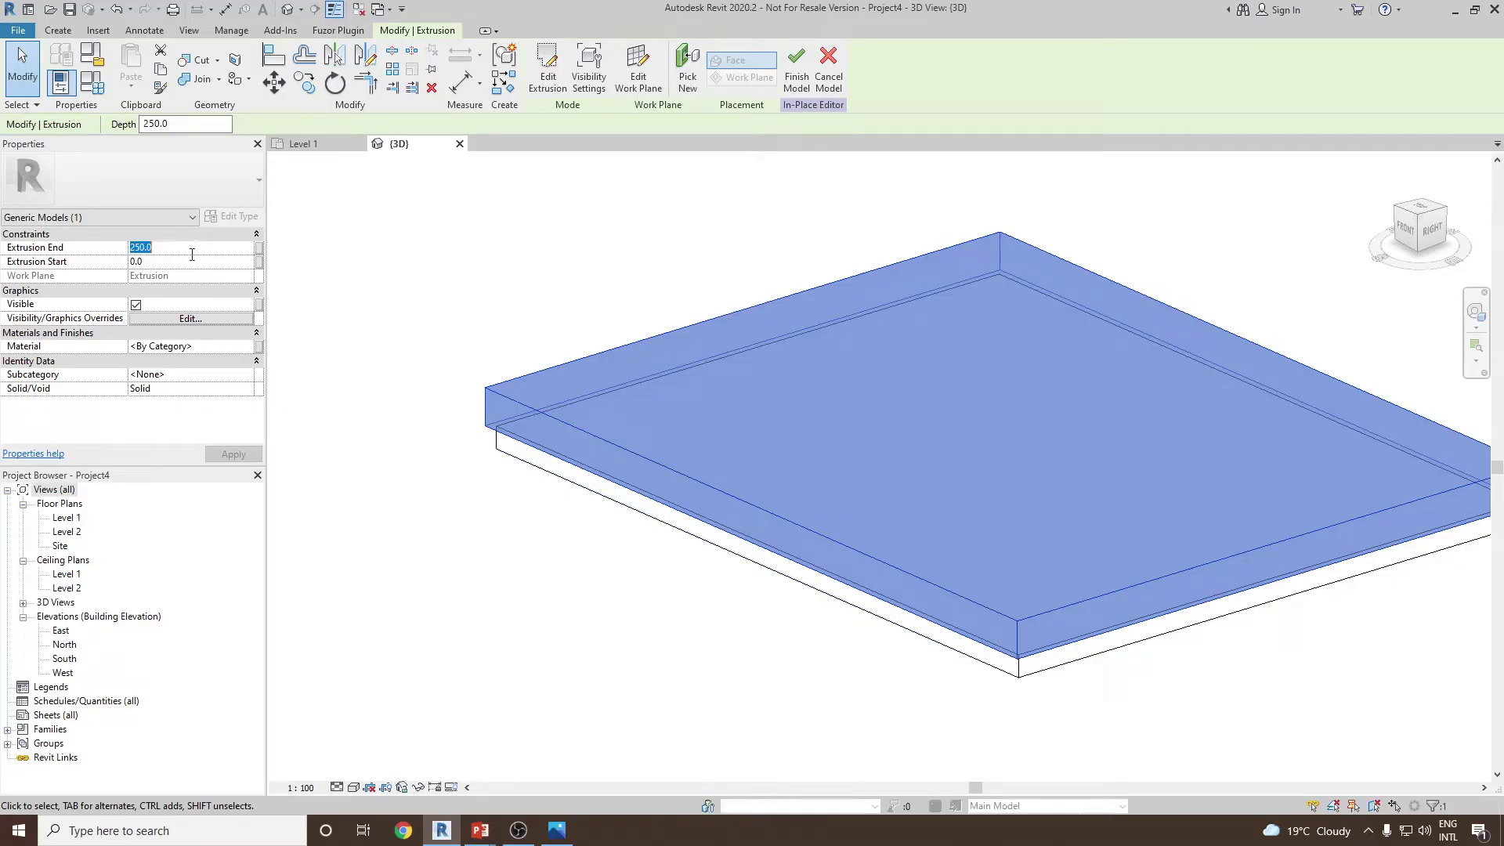
left_click(519, 317)
- Set the 3D view's visual style to Consistent Colors and restore the home orientation
left_click(353, 788)
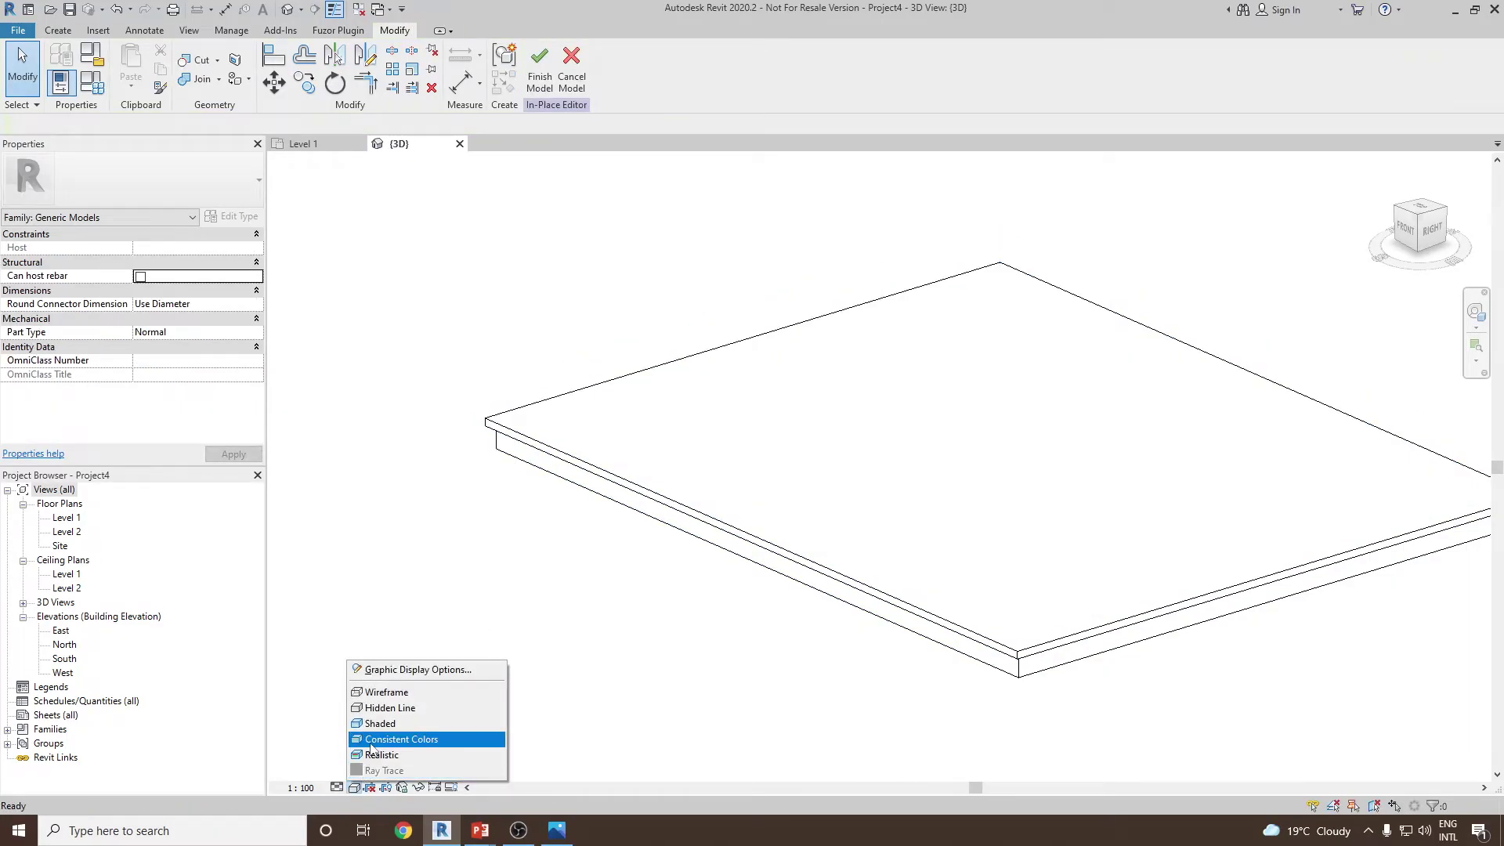
left_click(376, 739)
middle_click_drag(547, 604, 705, 626, "shift")
left_click(1384, 166)
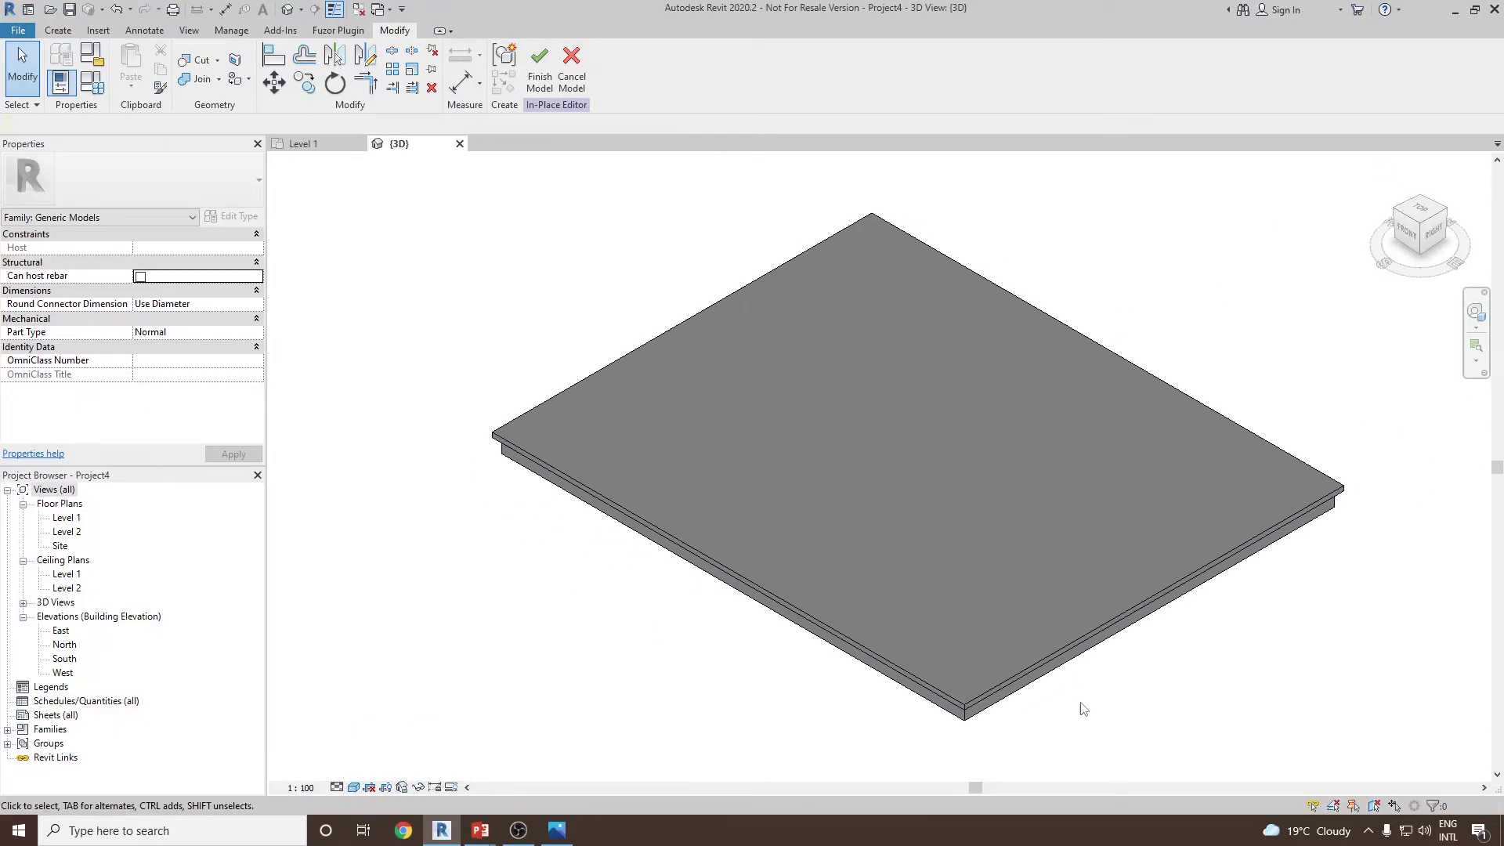
- Inspect the base and upper slab extrusions and compare the overhanging edge with the reference photo
left_click(1032, 698)
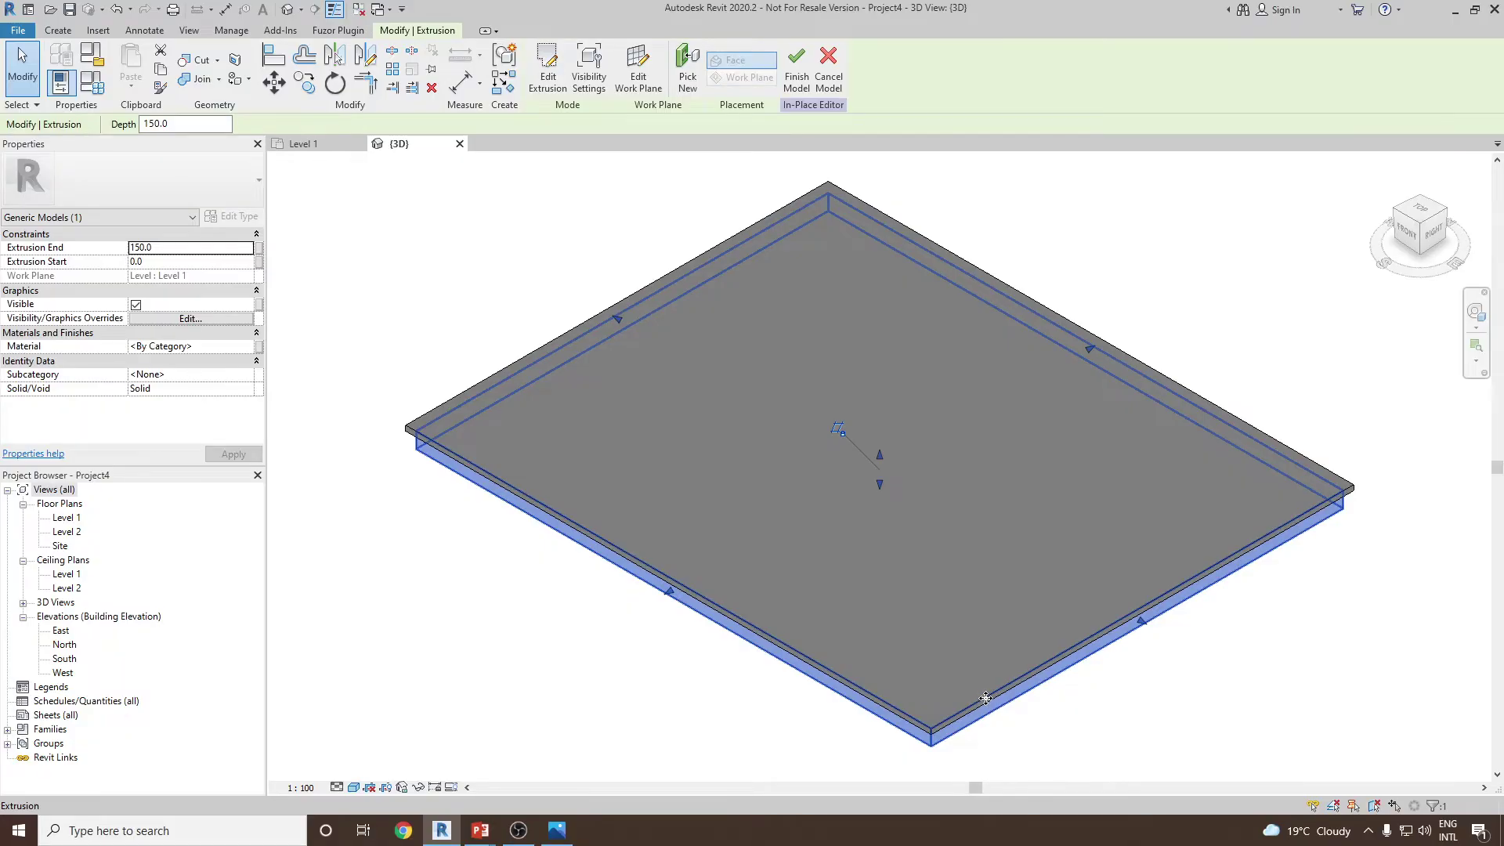
key("Escape")
left_click(987, 707)
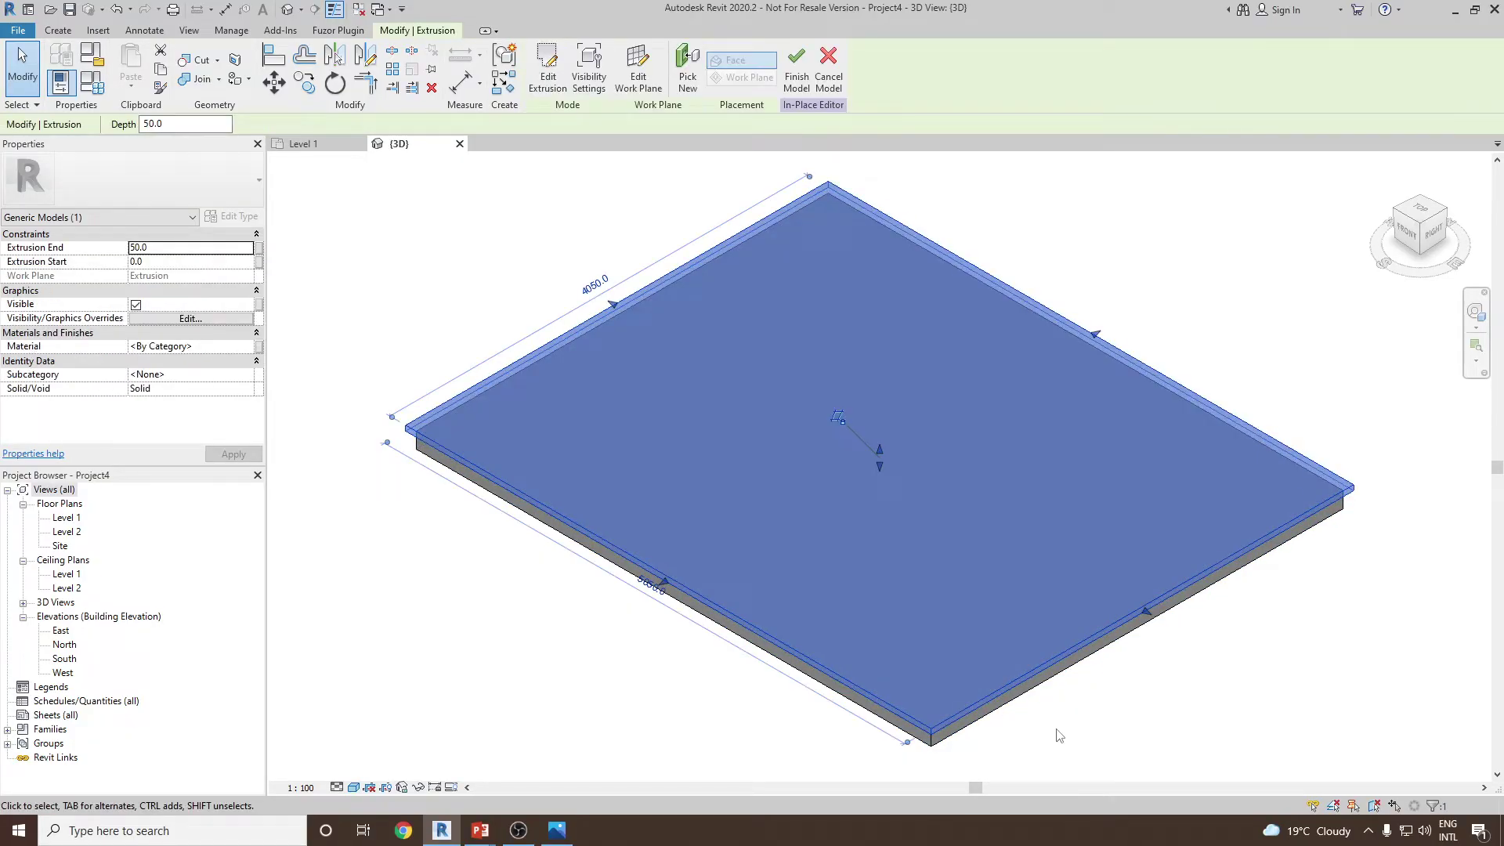
left_click(1058, 735)
middle_click_drag(1052, 715, 1035, 653, "shift")
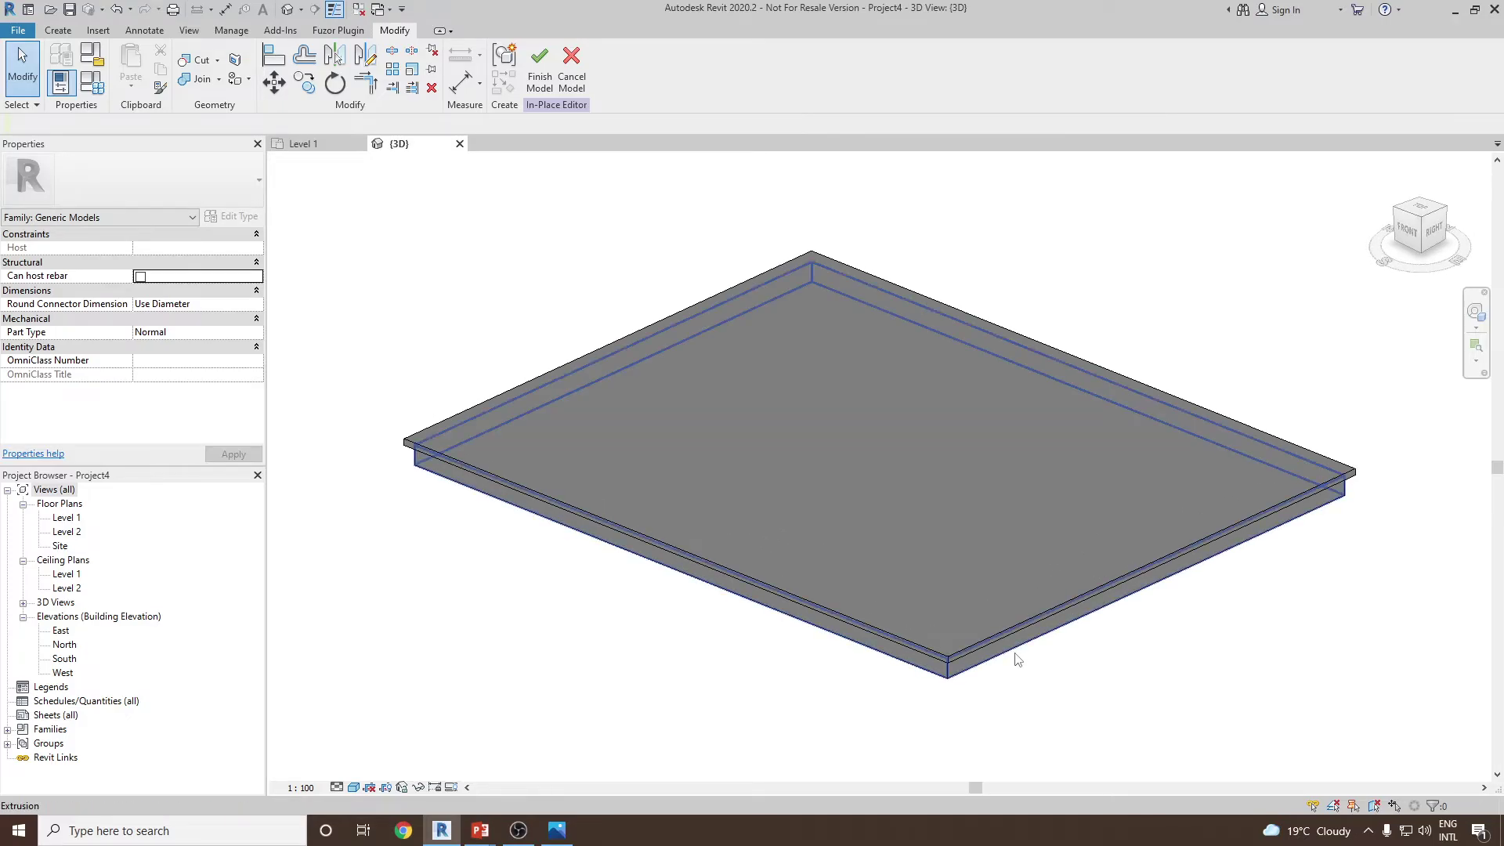
middle_click_drag(959, 683, 957, 692, "shift")
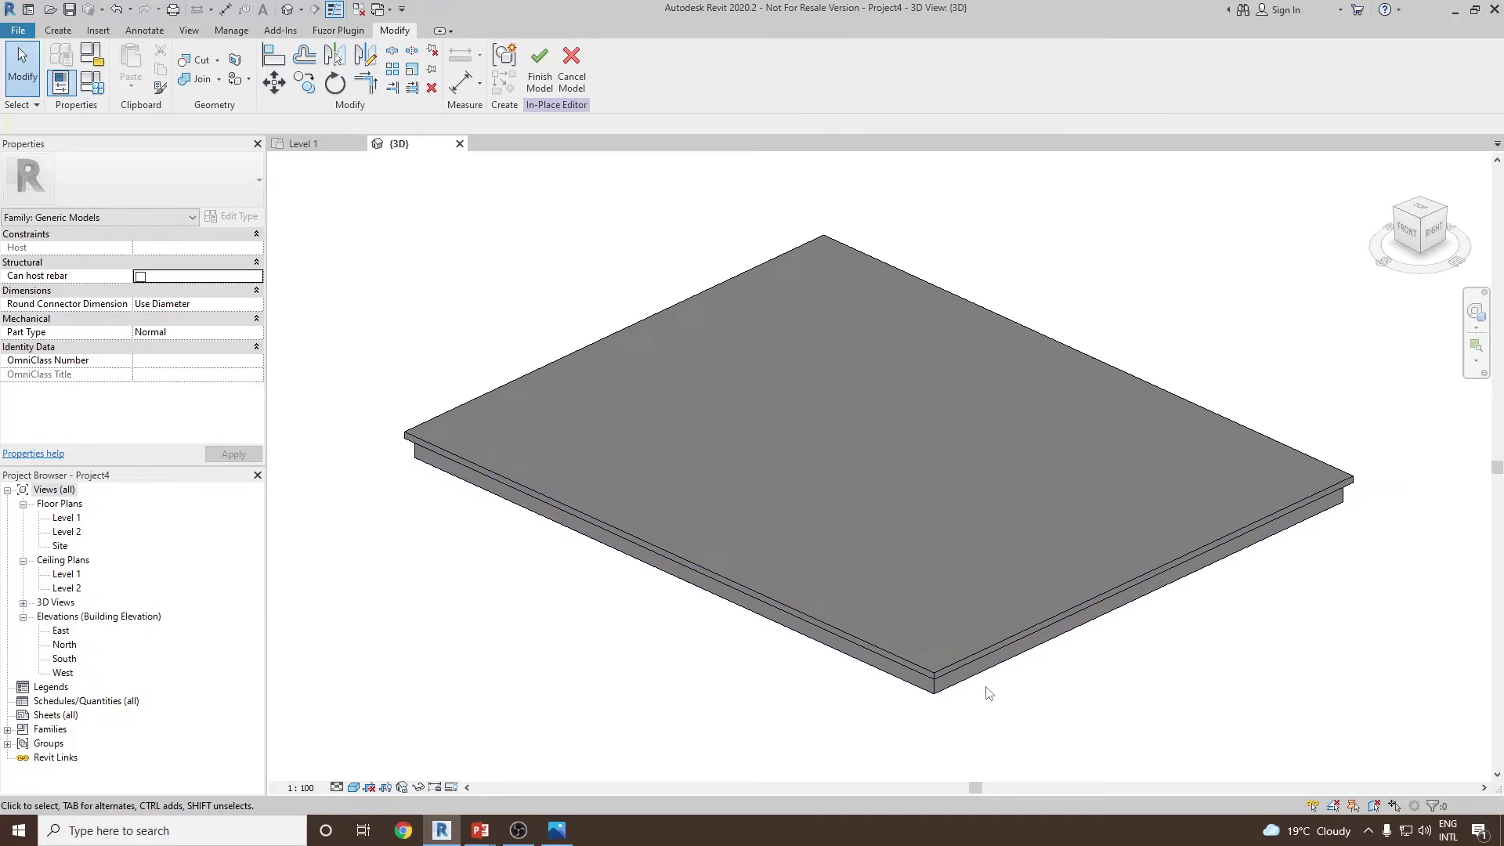
key("alt+Tab")
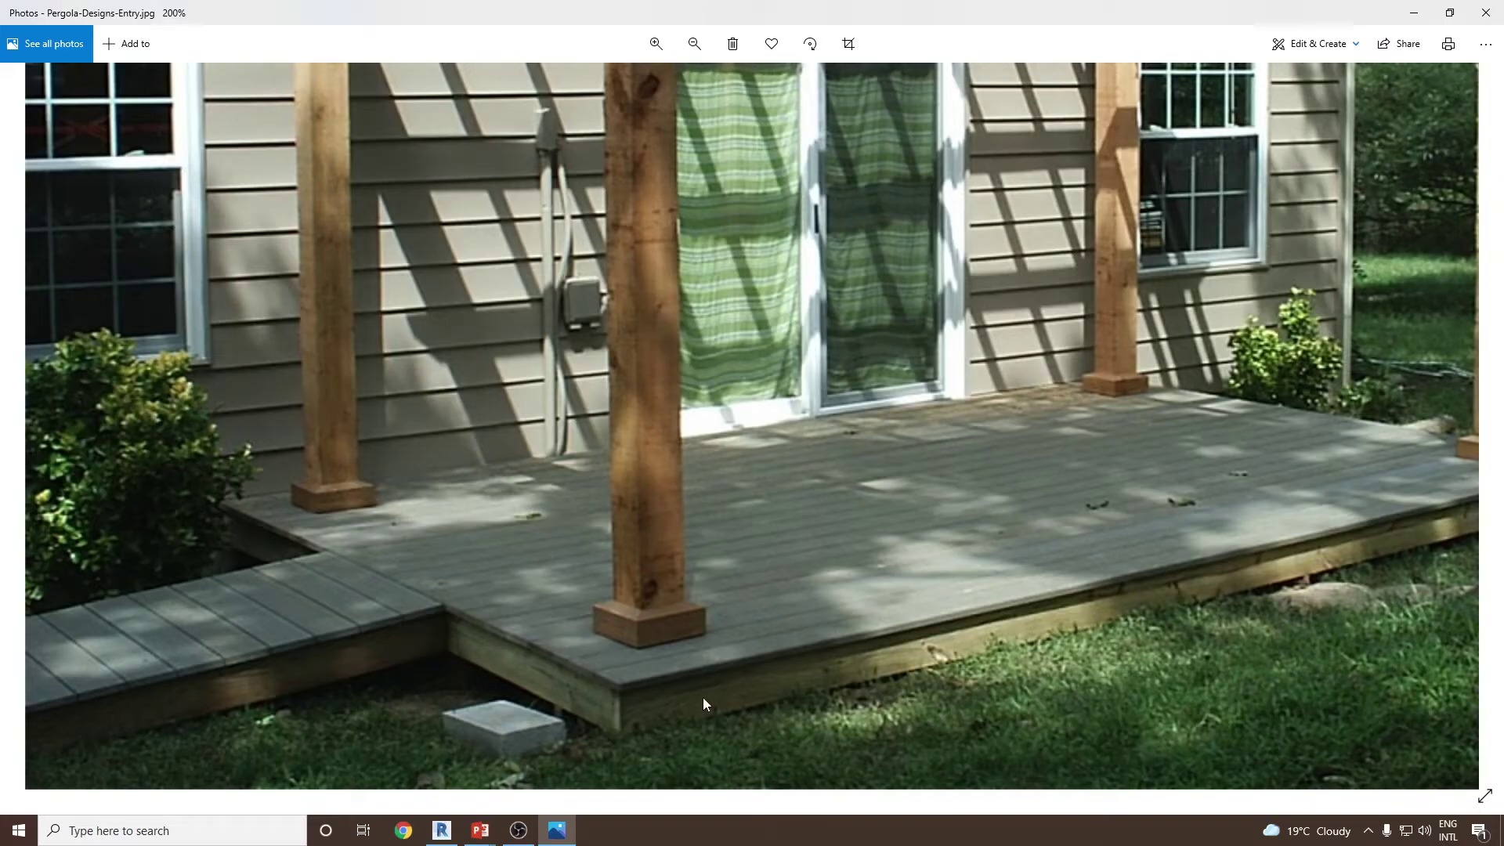
key("alt+Tab")
- Select both deck extrusions and open the Material Browser for their material
left_click(921, 690)
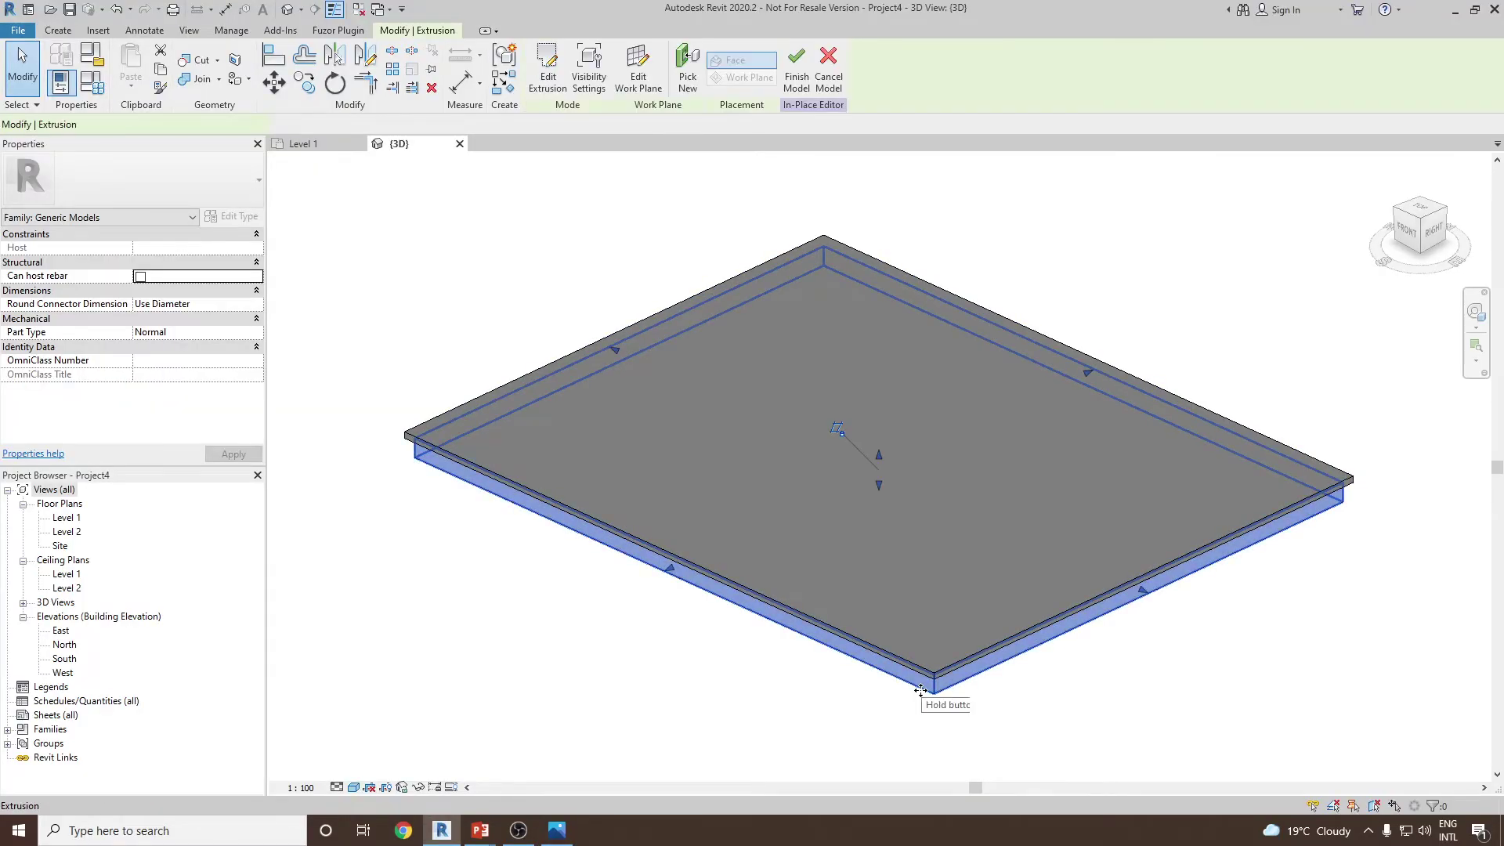
left_click(767, 639, "ctrl")
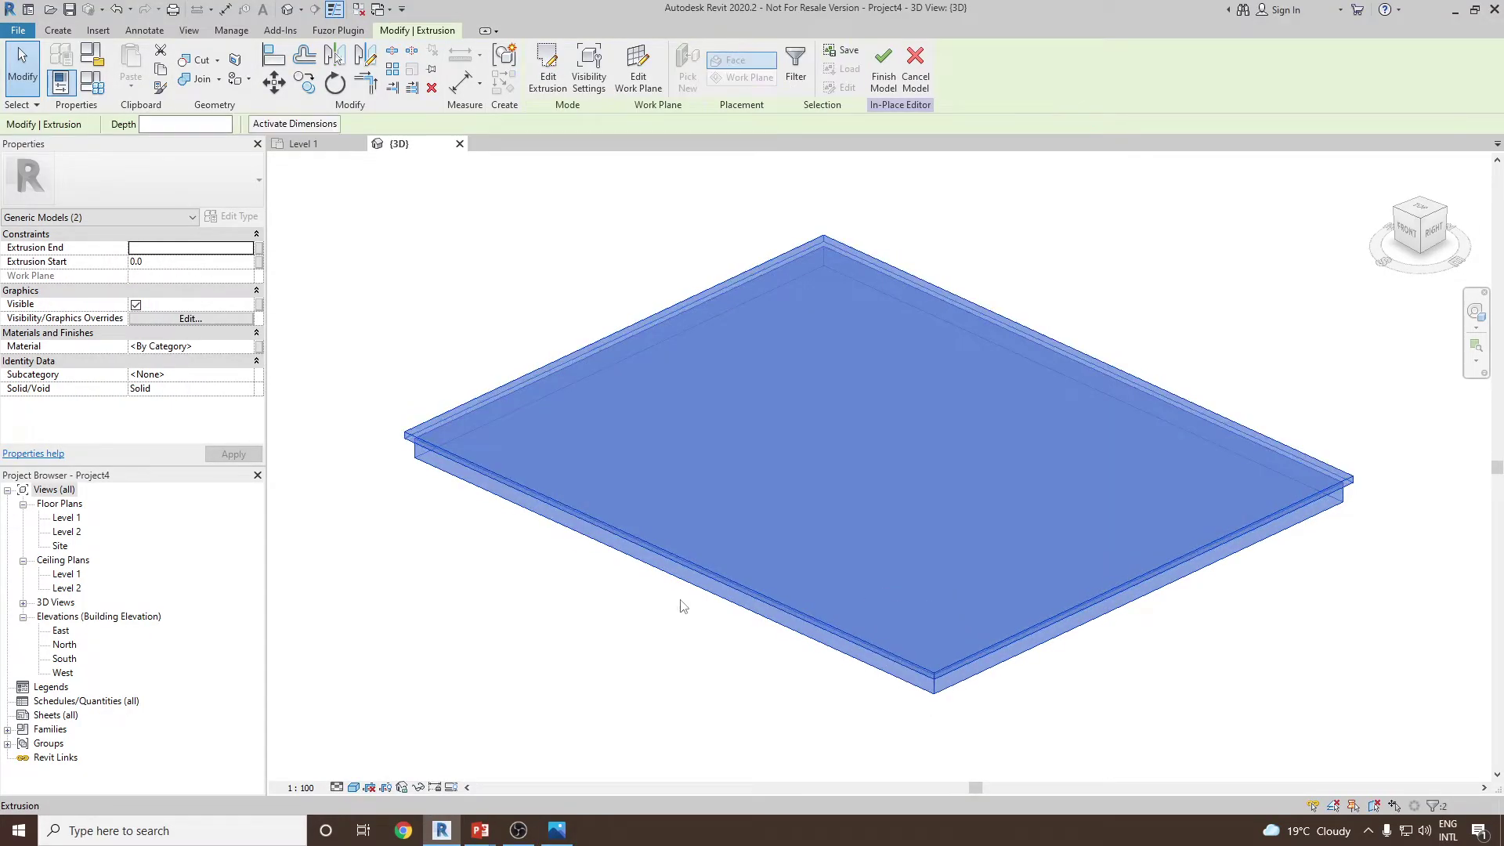
left_click(252, 347)
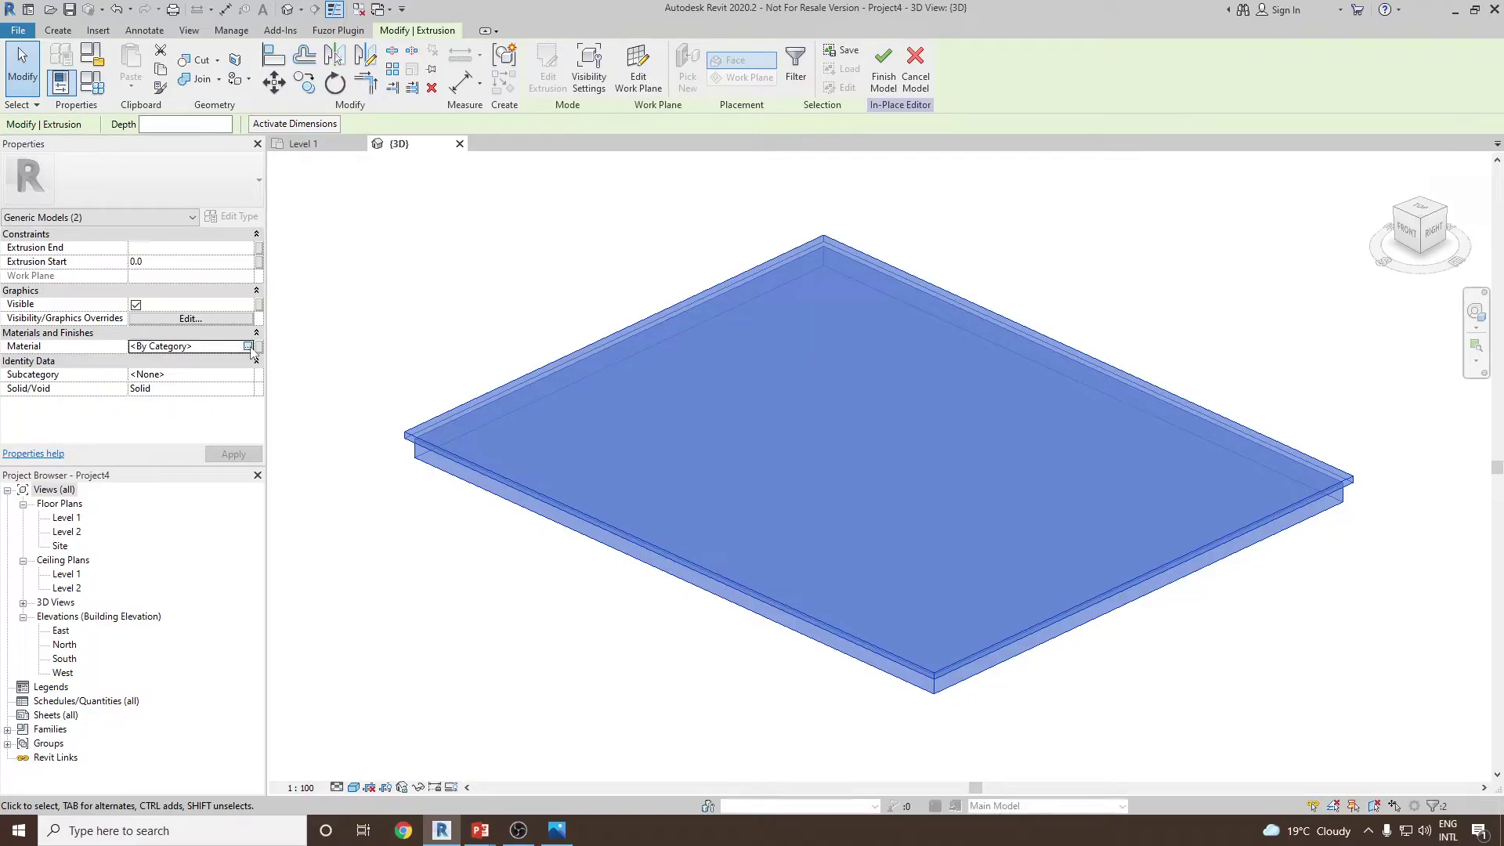
left_click(249, 348)
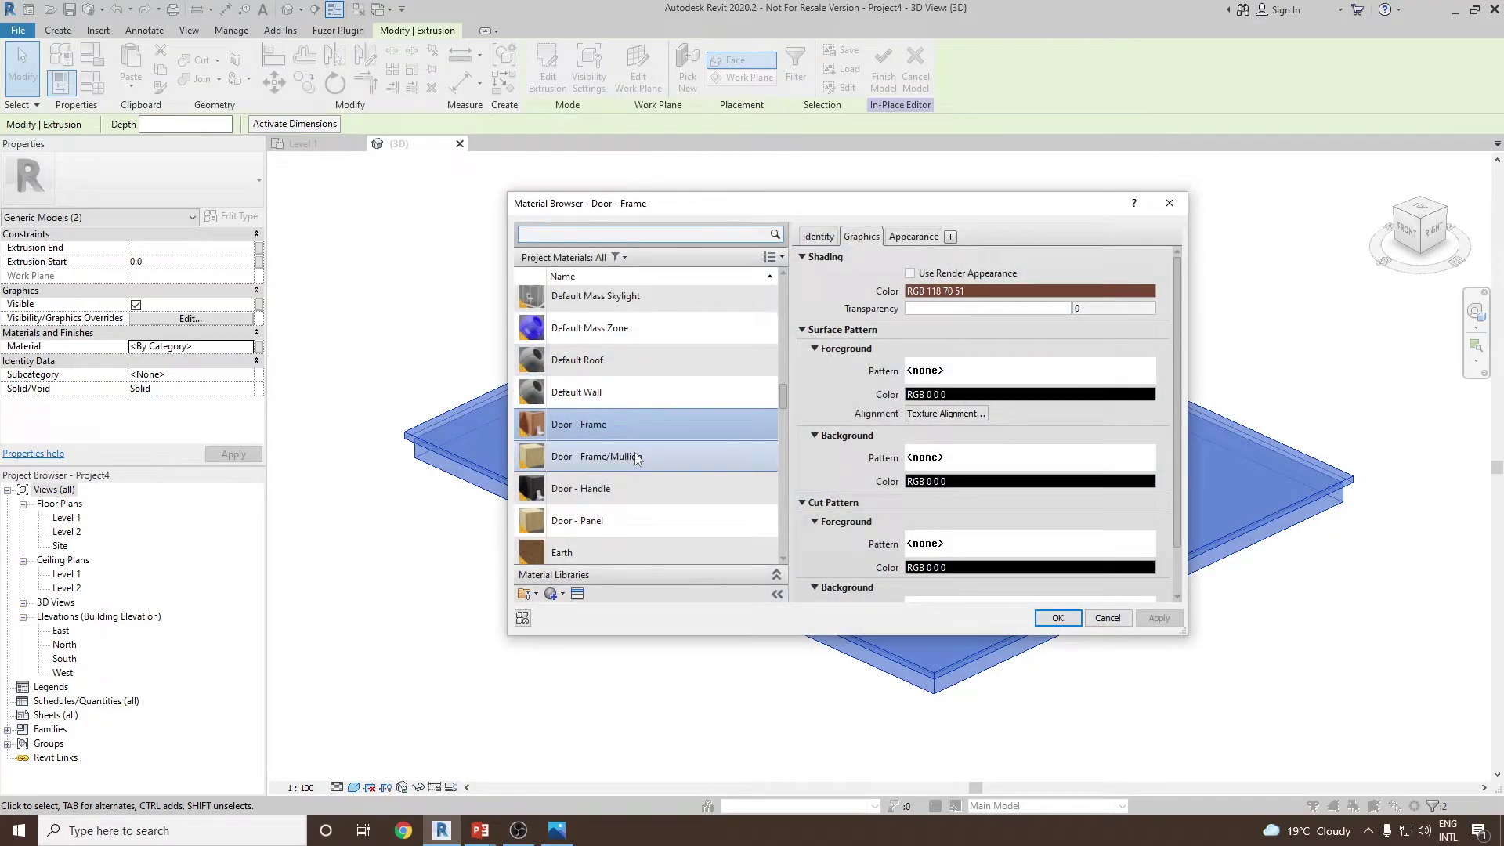
- Create a new material and name it W1
scroll(636, 458, "down", 2)
left_click(552, 593)
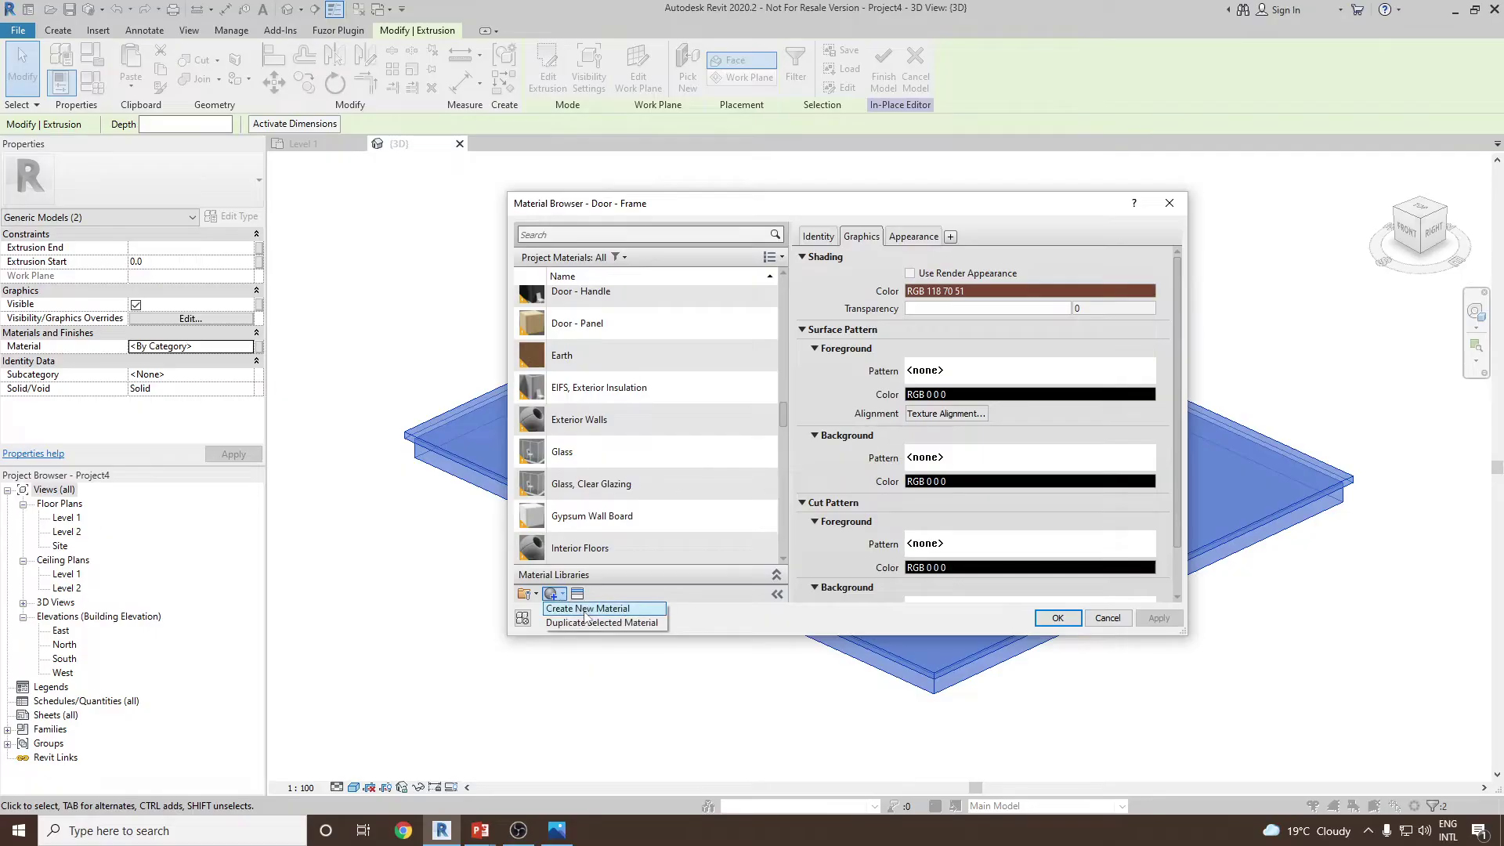
left_click(586, 609)
right_click(615, 415)
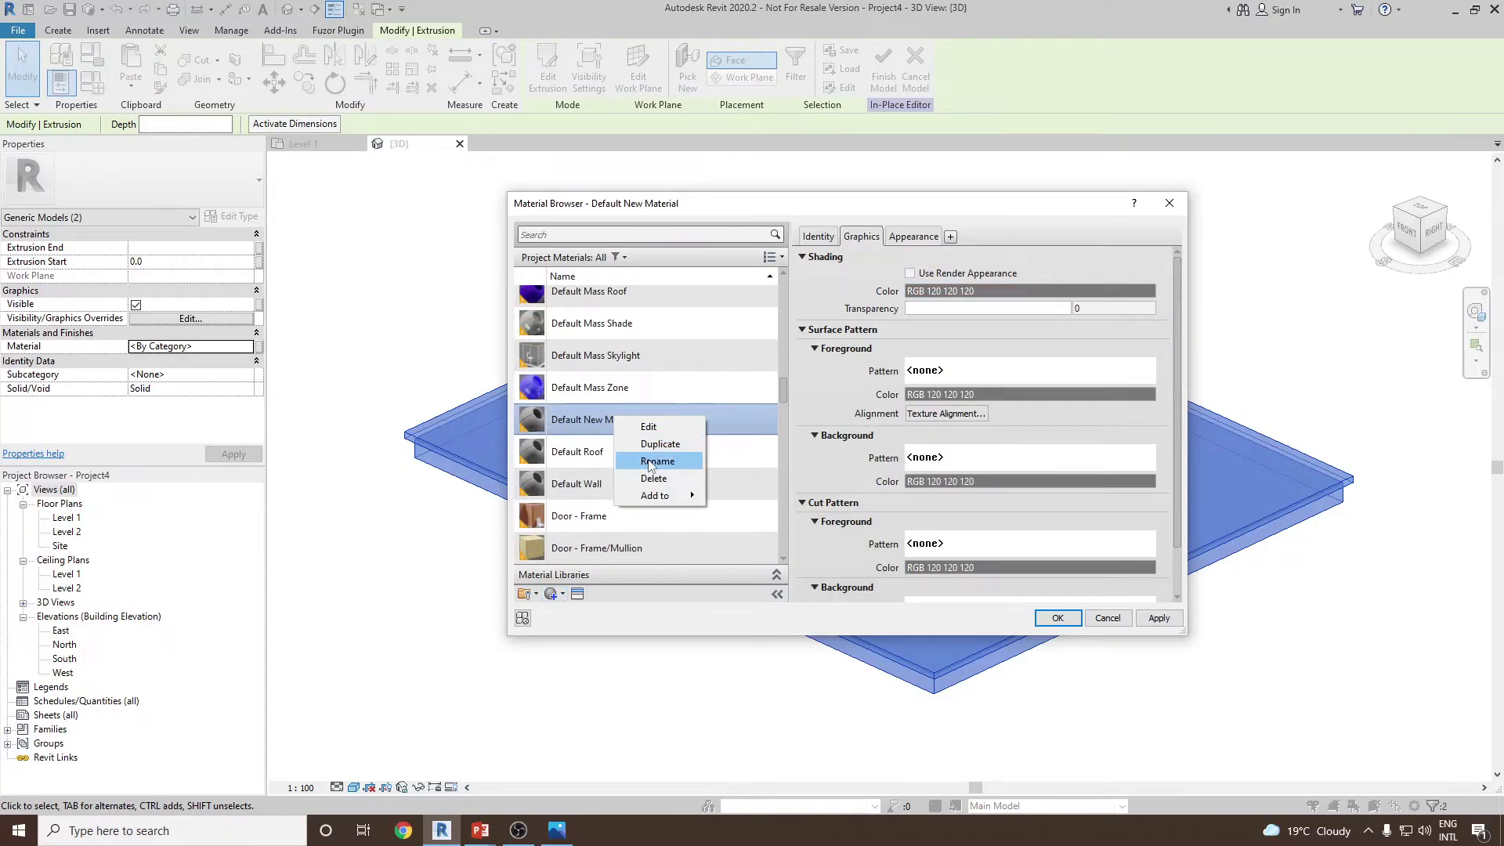
left_click(648, 469)
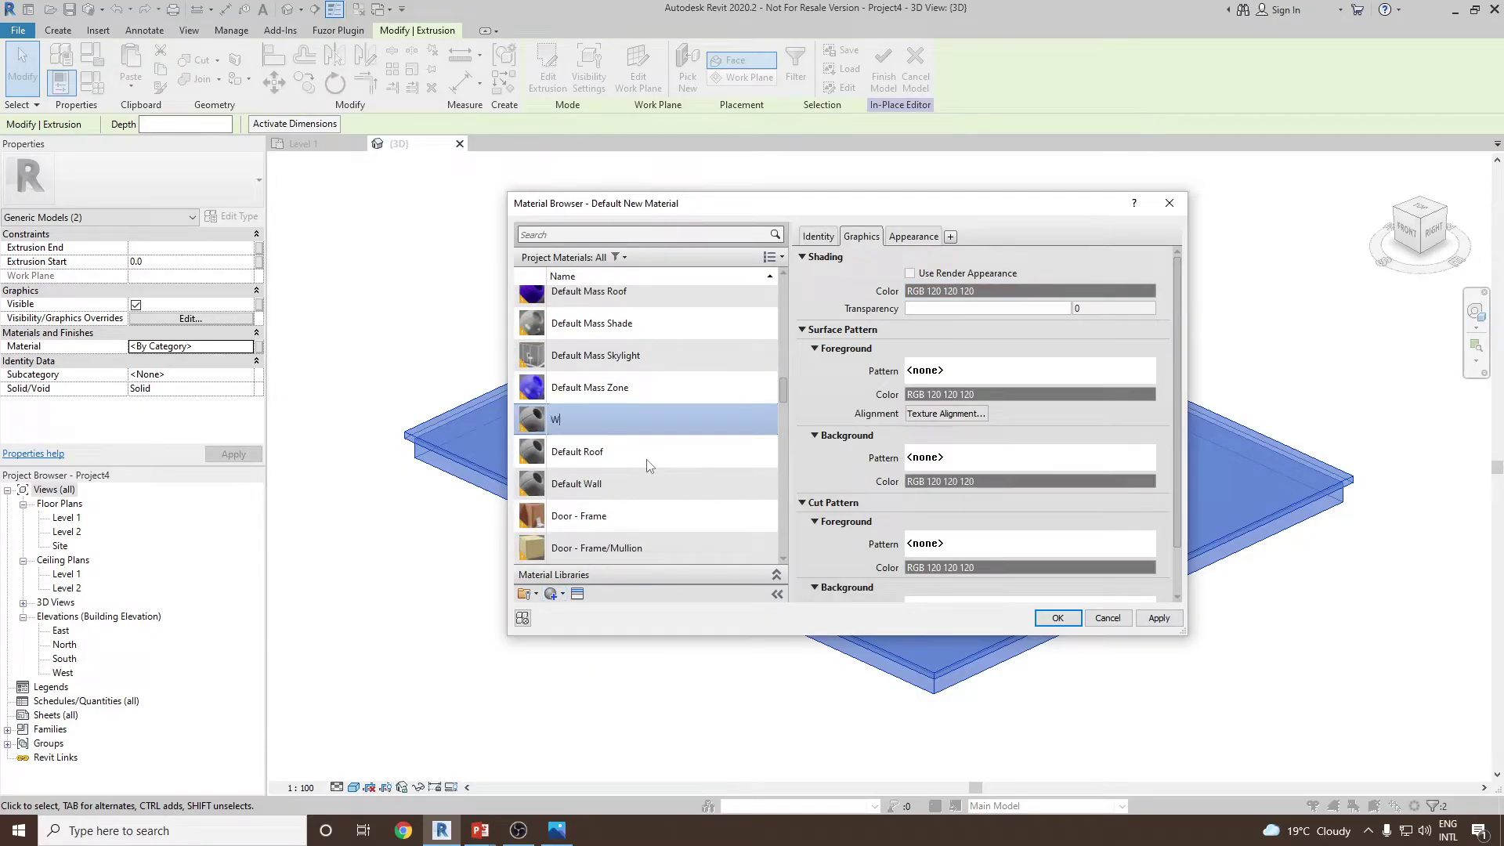
key("Return")
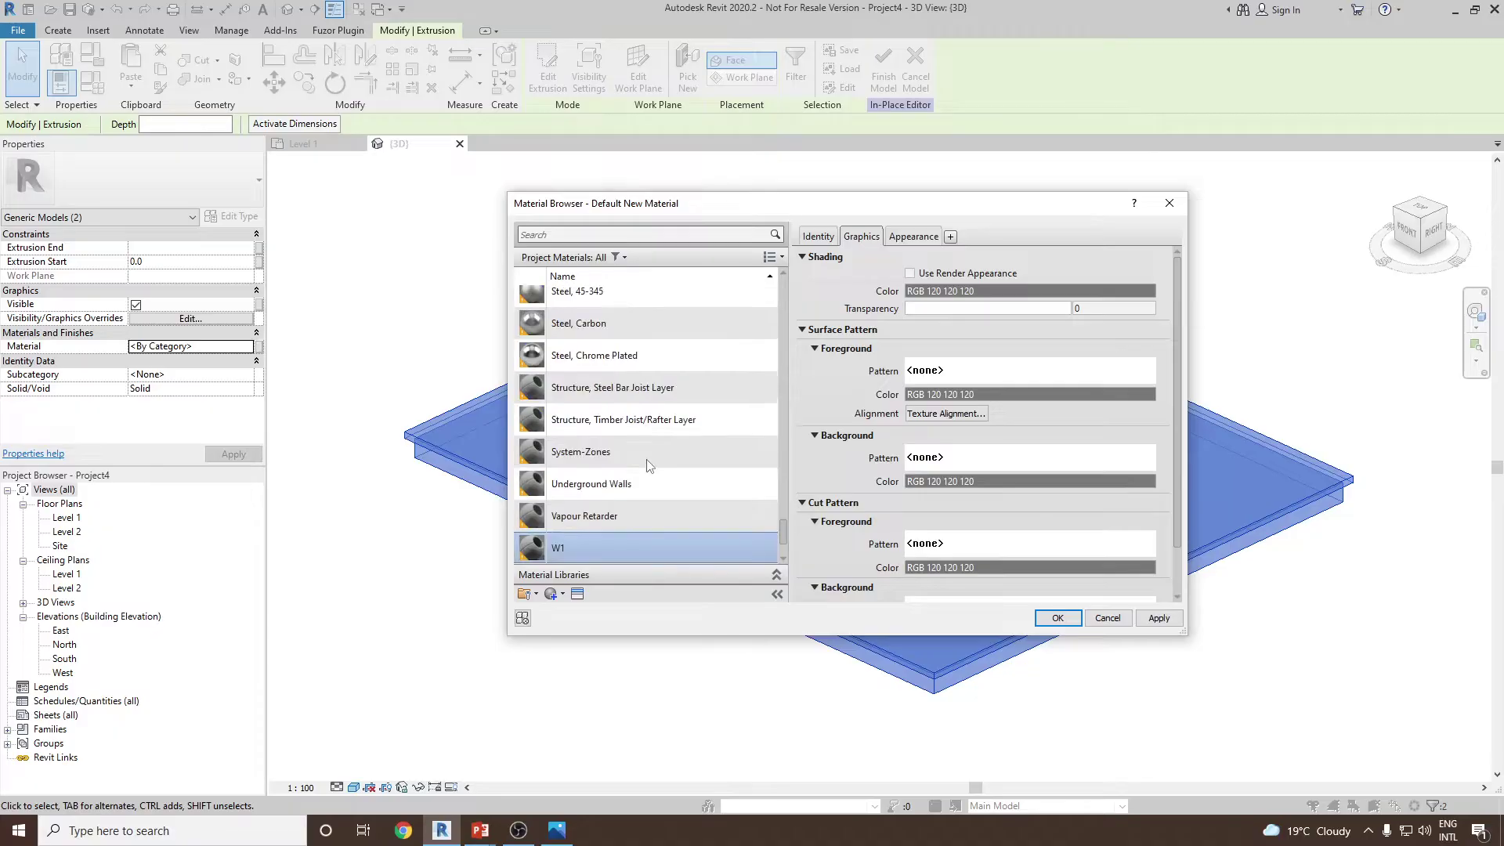
- Give material W1 the Flooring - Oak - Espresso wood appearance asset and apply the material to both deck extrusions
left_click(577, 594)
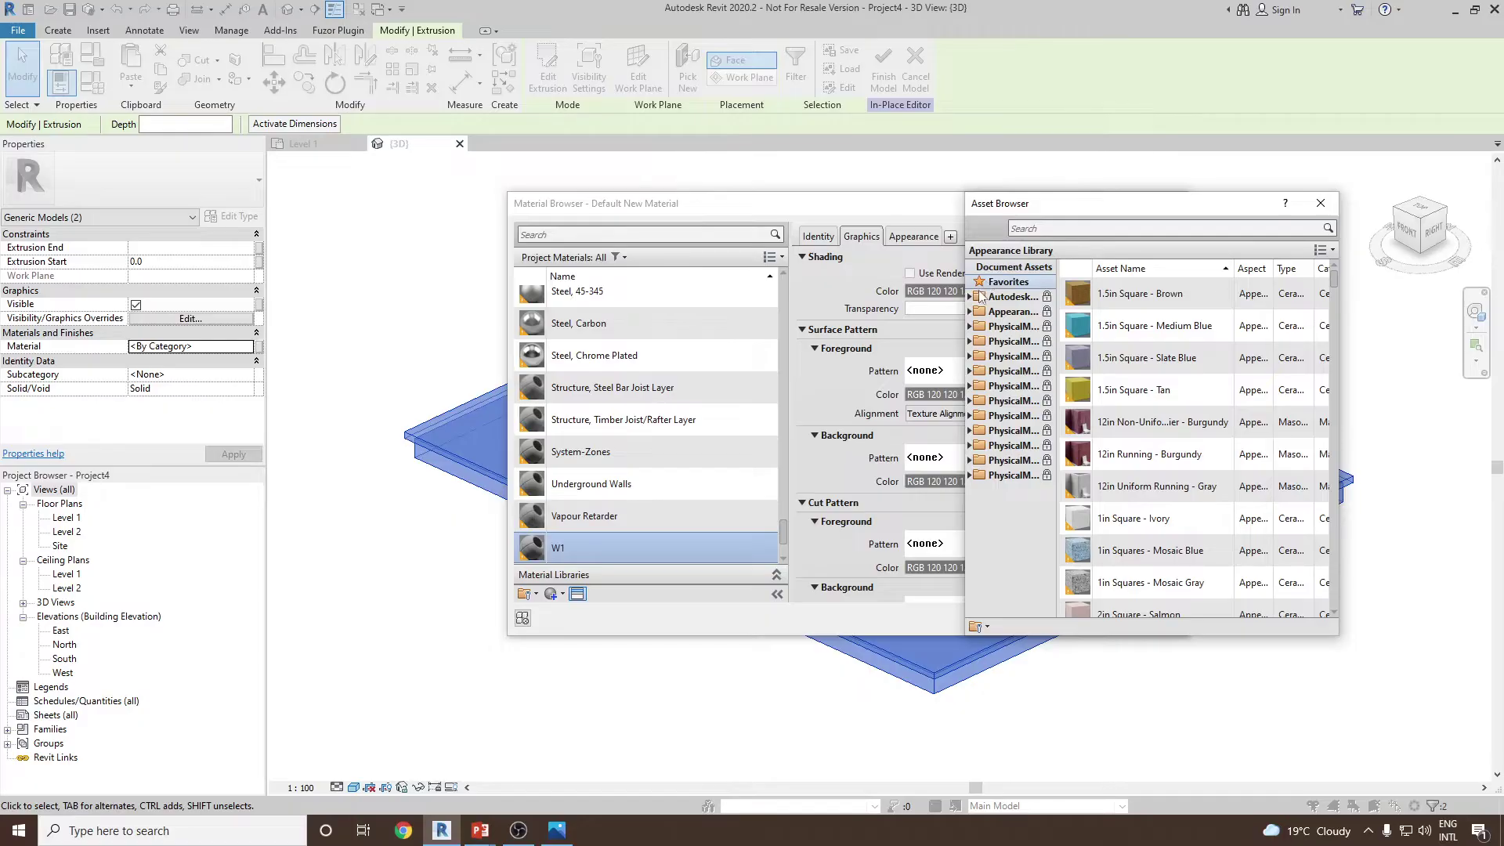
scroll(1009, 376, "down", 1)
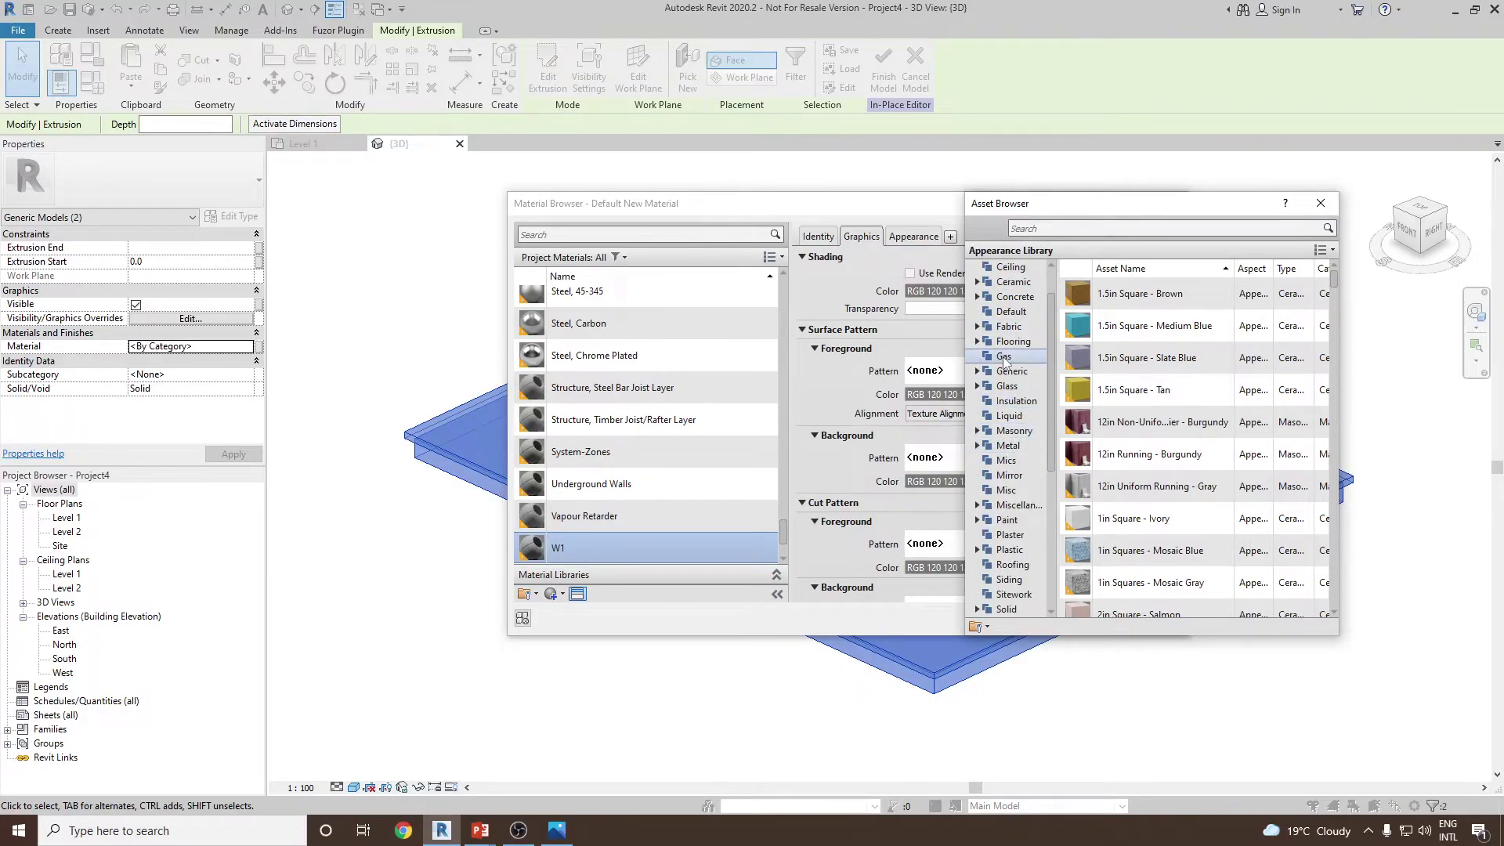
left_click(1010, 342)
left_click(979, 342)
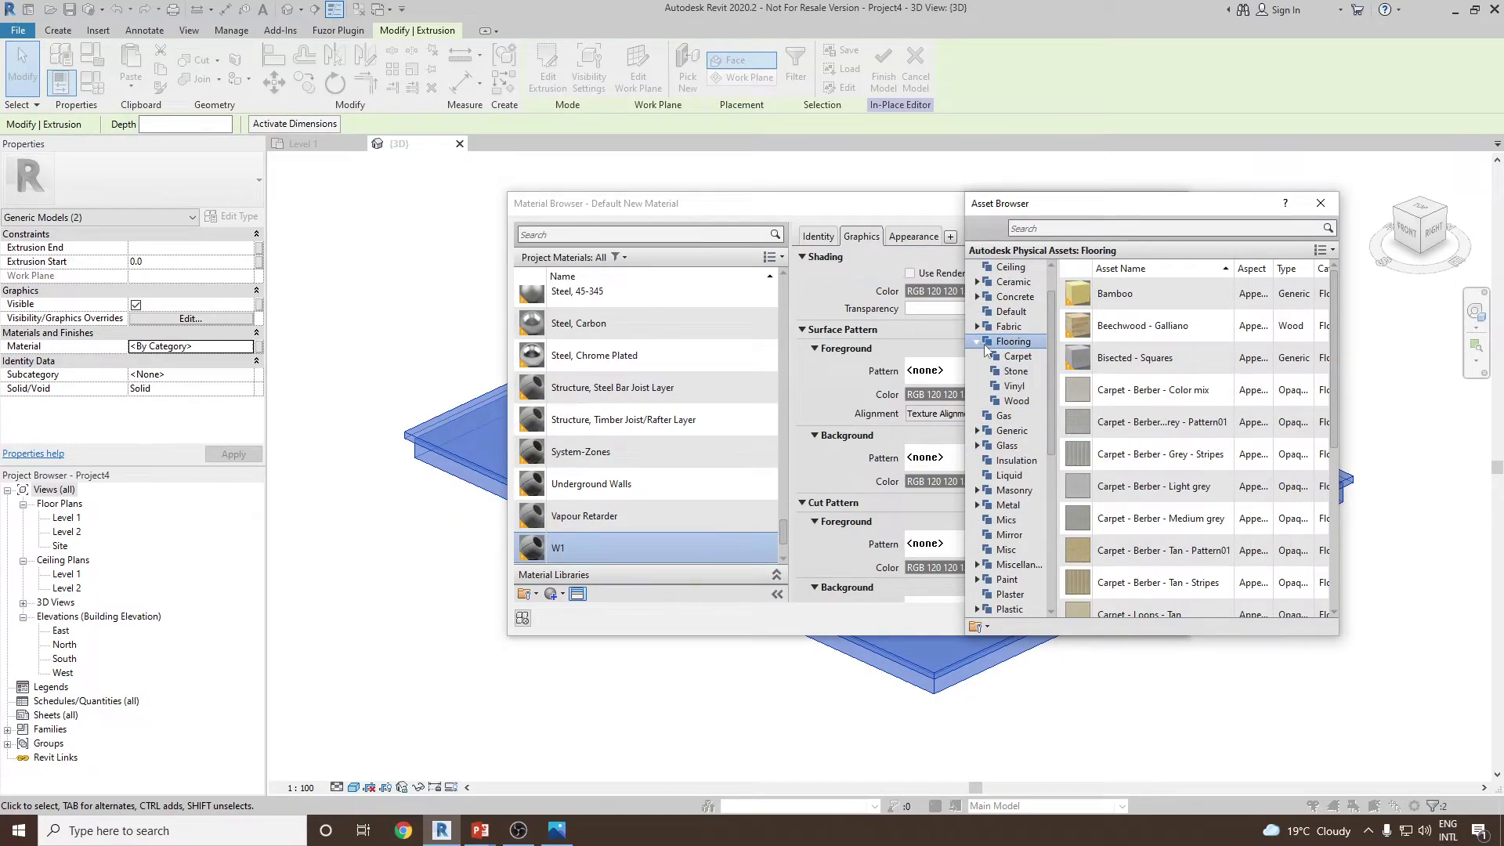
left_click(1015, 400)
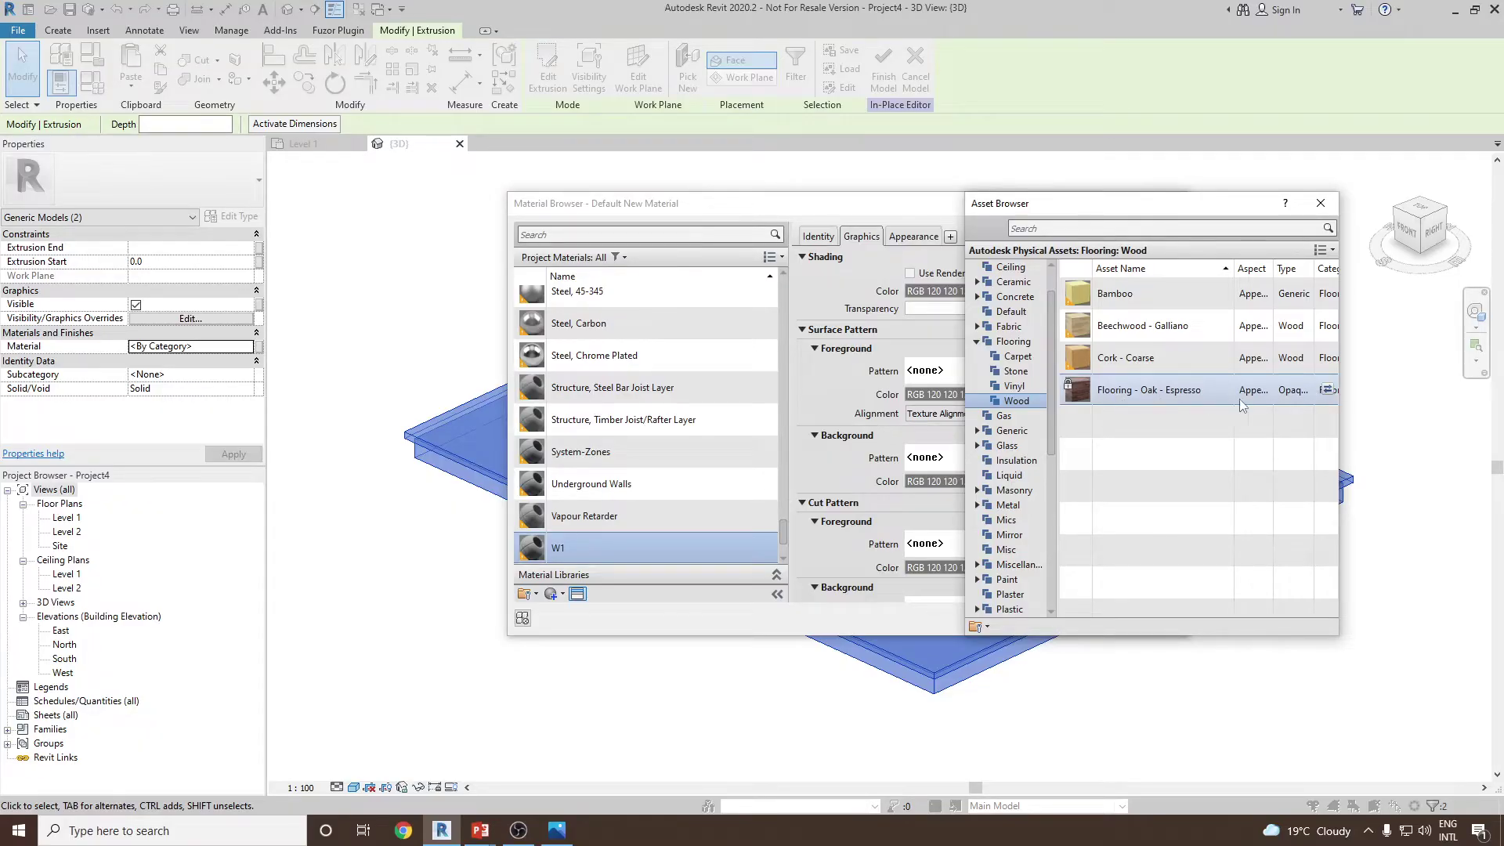
left_click(1327, 391)
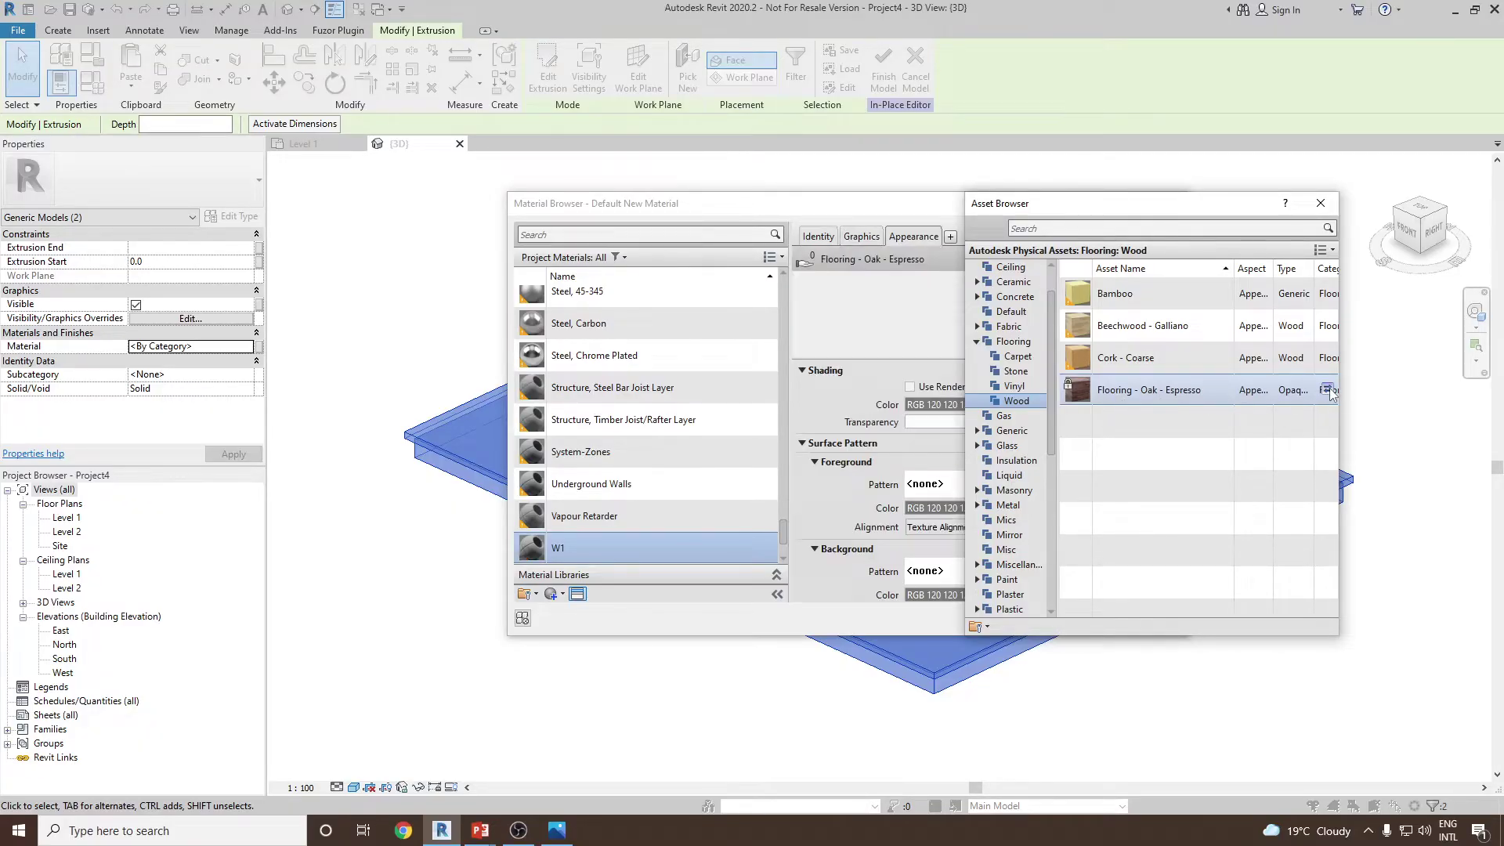
left_click(1322, 203)
left_click(1153, 623)
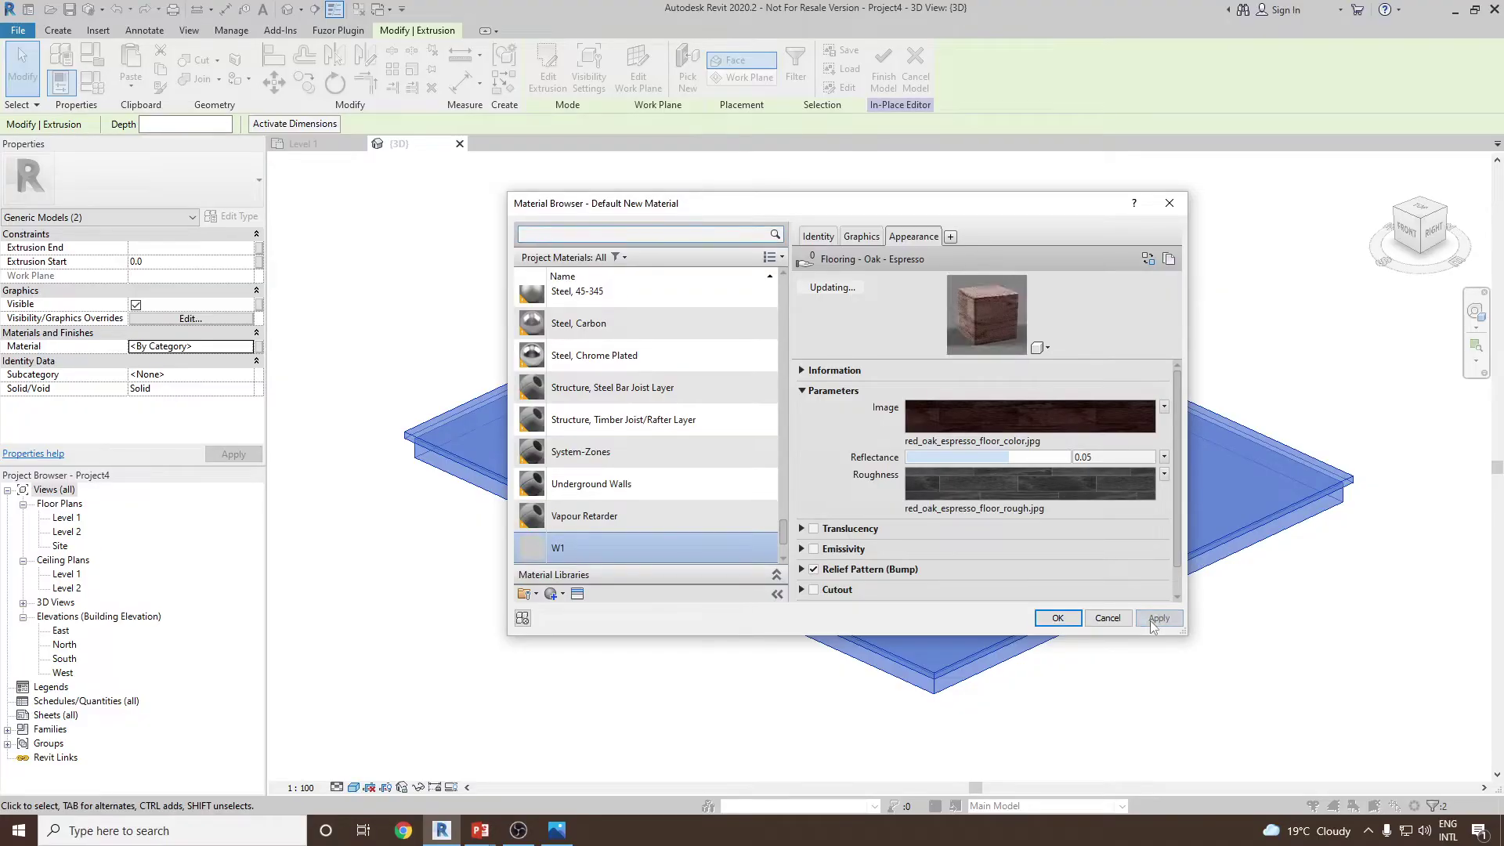
left_click(1057, 618)
- Display the 3D view in the Realistic visual style, inspect the deck's wood texture from several angles, and restore the home orientation
left_click(353, 787)
left_click(376, 755)
middle_click_drag(752, 574, 1041, 654, "shift")
scroll(1024, 654, "up", 5)
scroll(1024, 654, "down", 6)
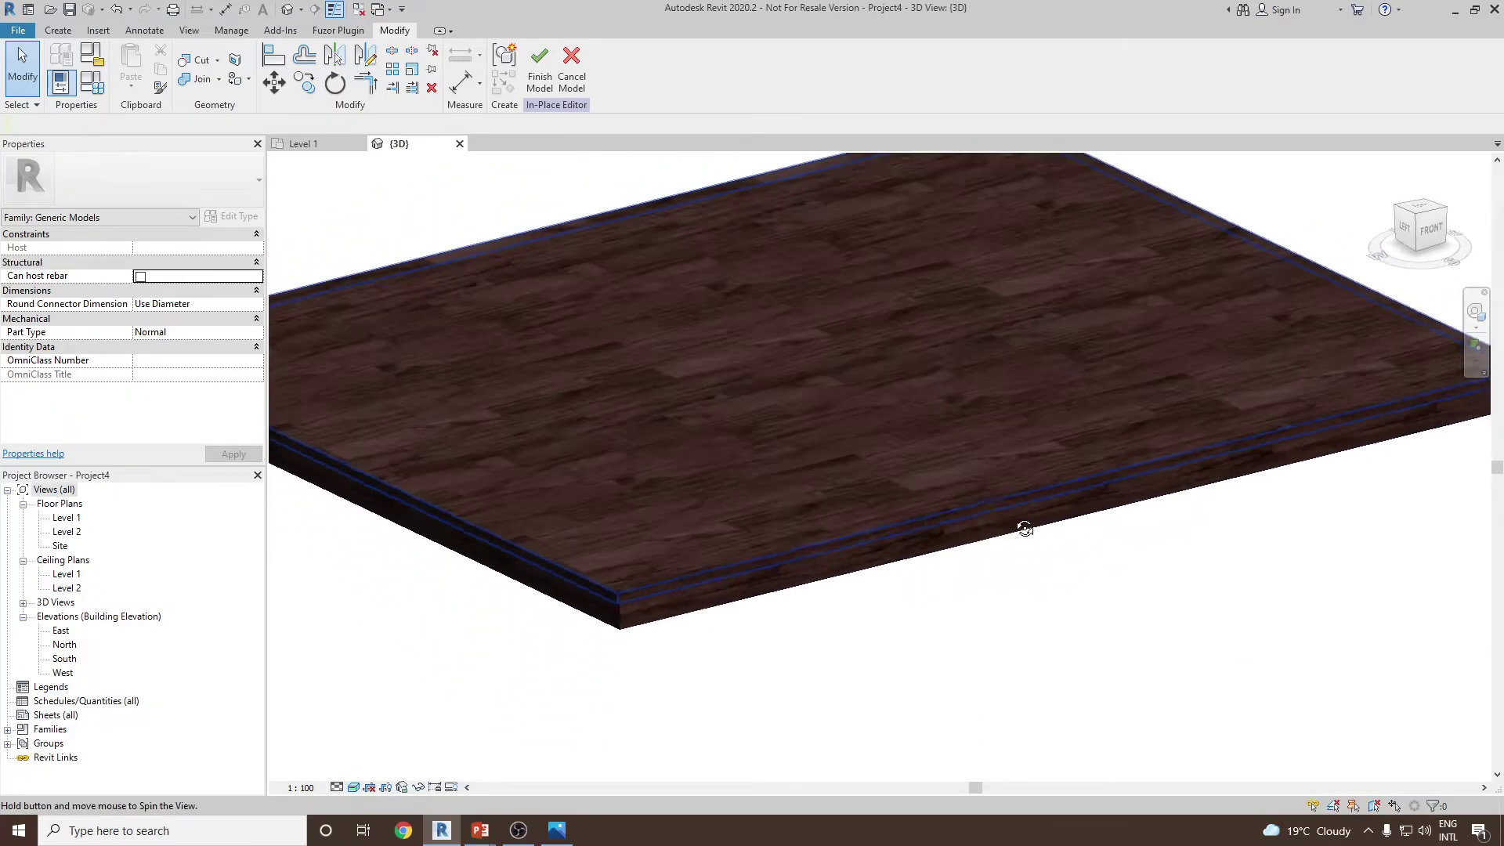
middle_click_drag(983, 523, 752, 618, "shift")
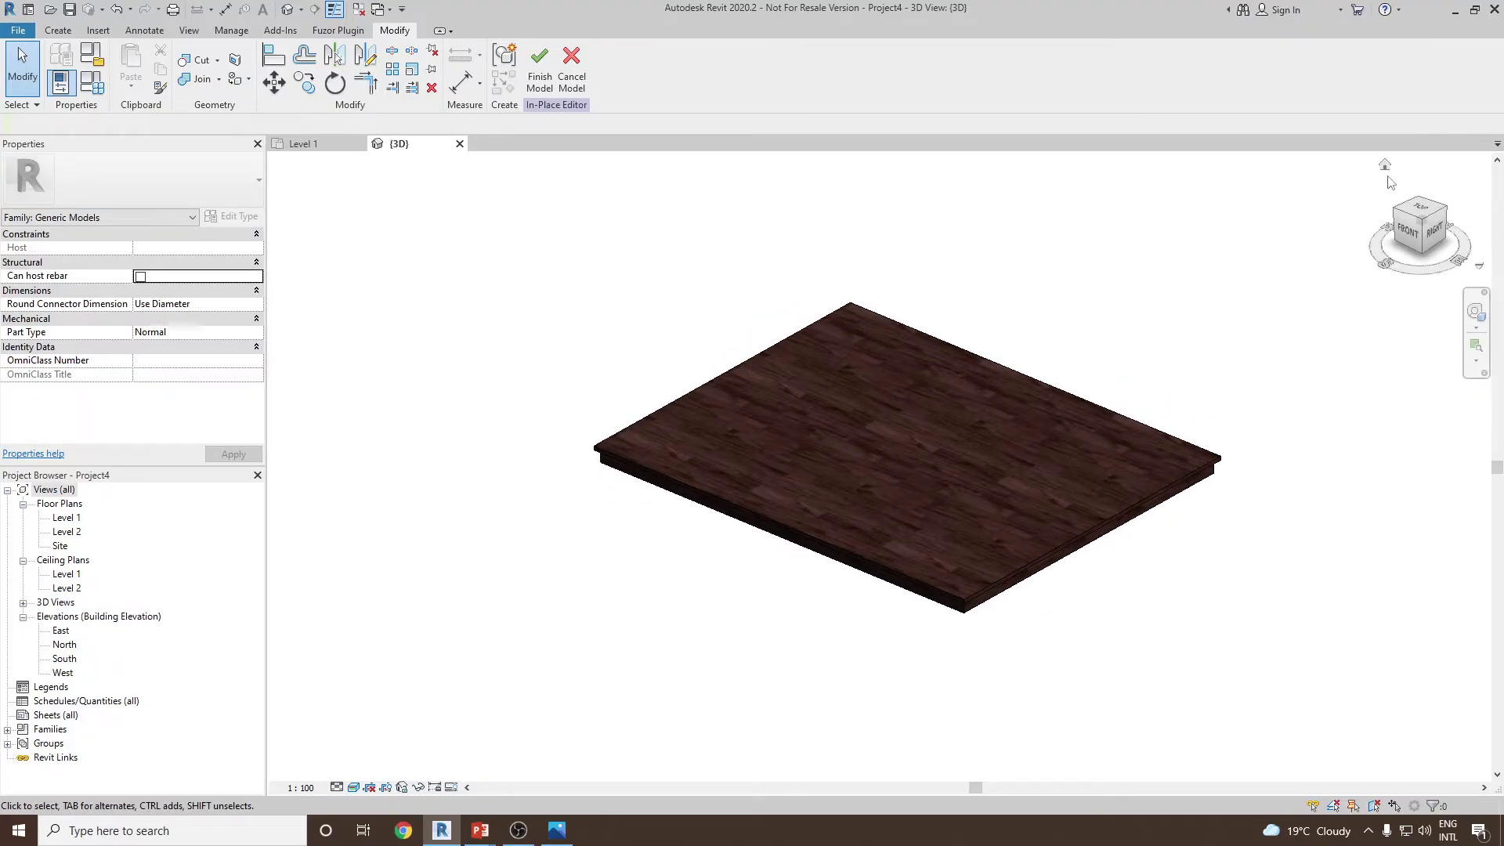
left_click(1384, 166)
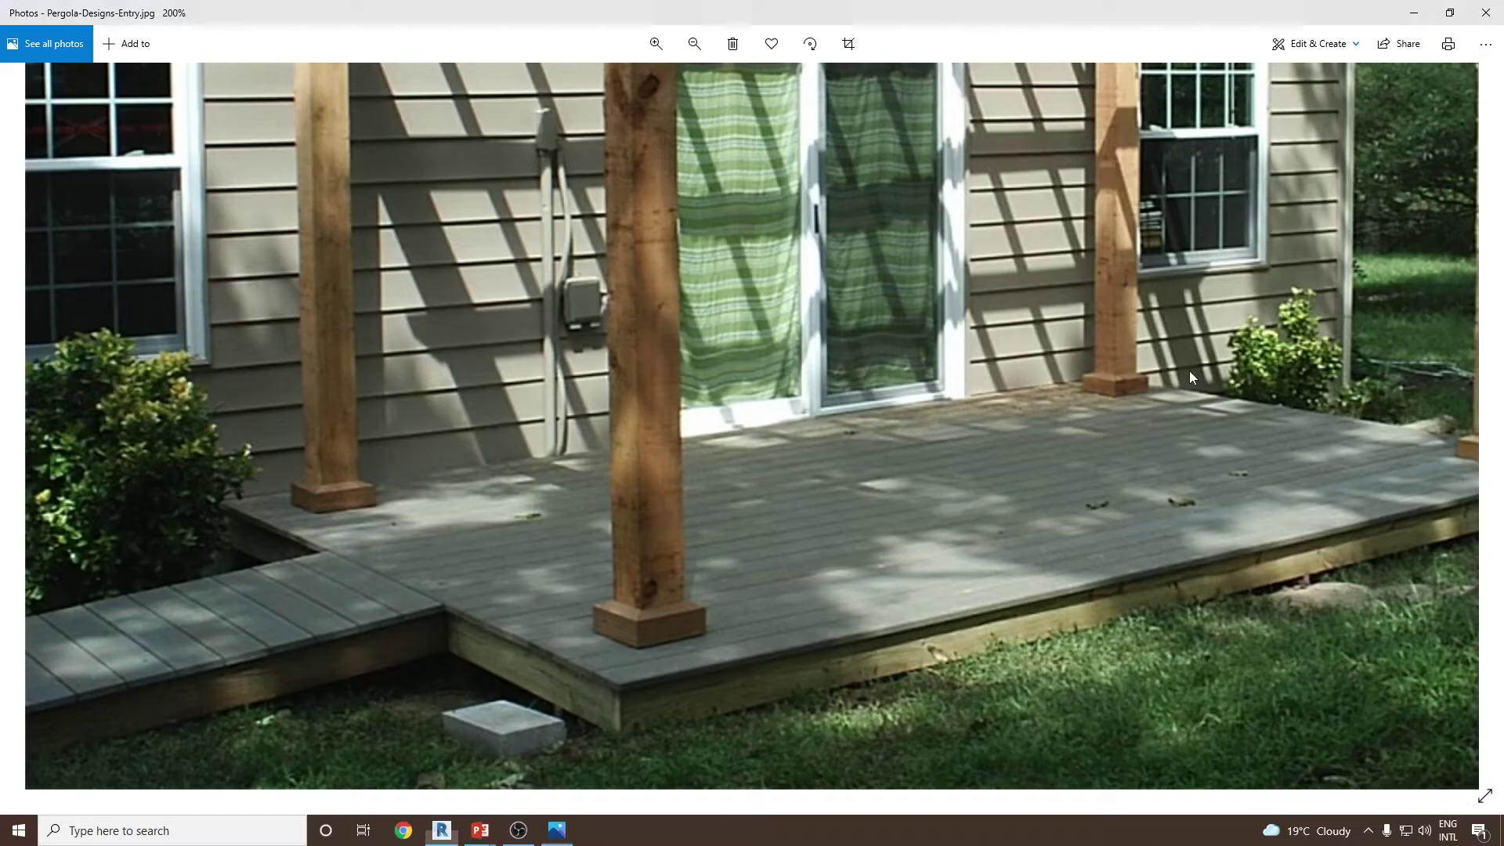
- Check the post bases in the full reference photo and set the work plane to the upper deck slab's top face
key("alt+Tab")
double_click(708, 627)
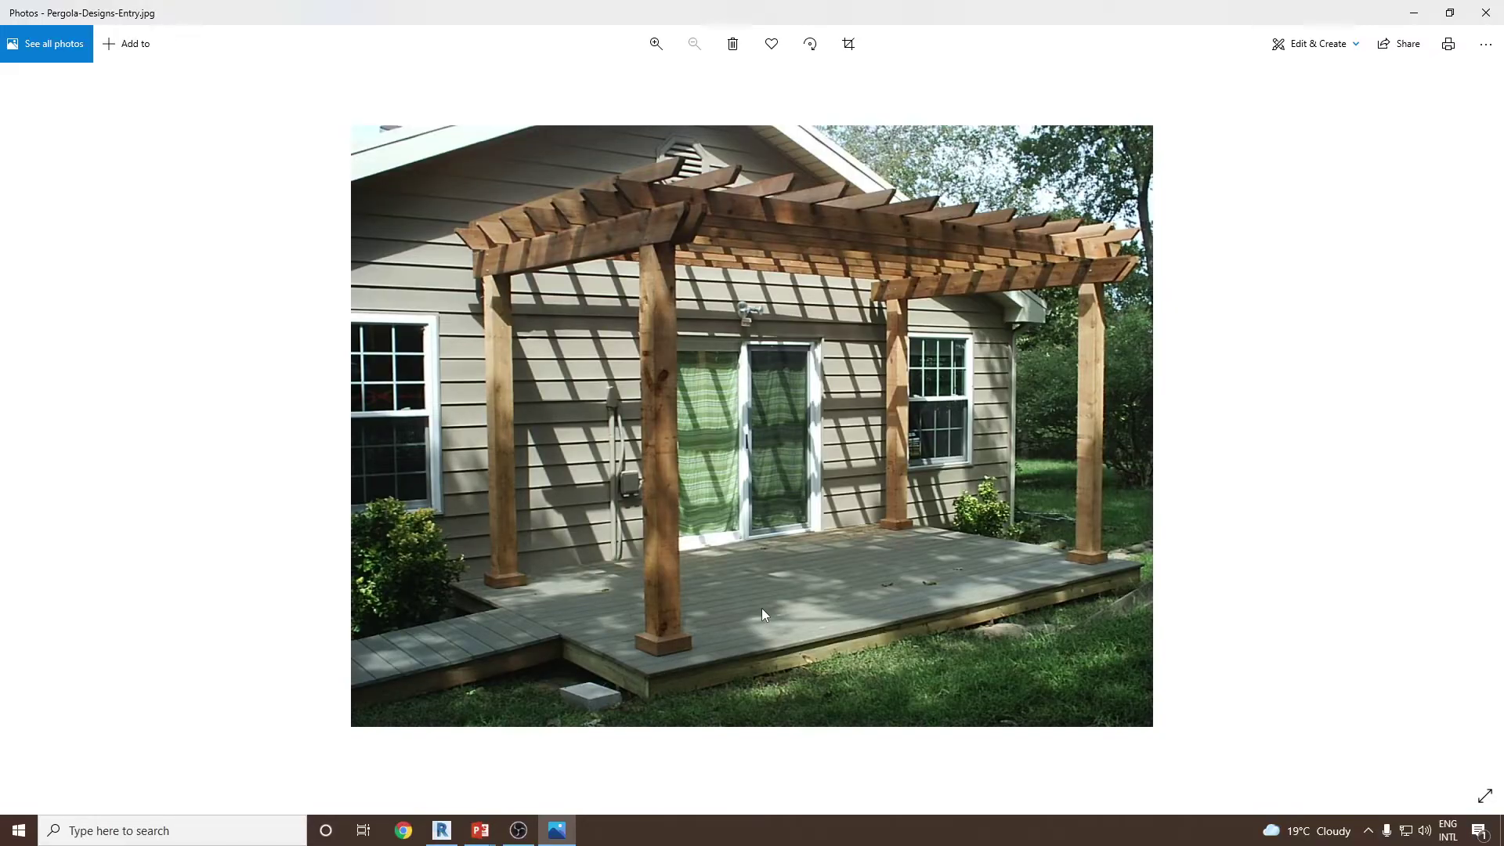
key("alt+Tab")
left_click(58, 31)
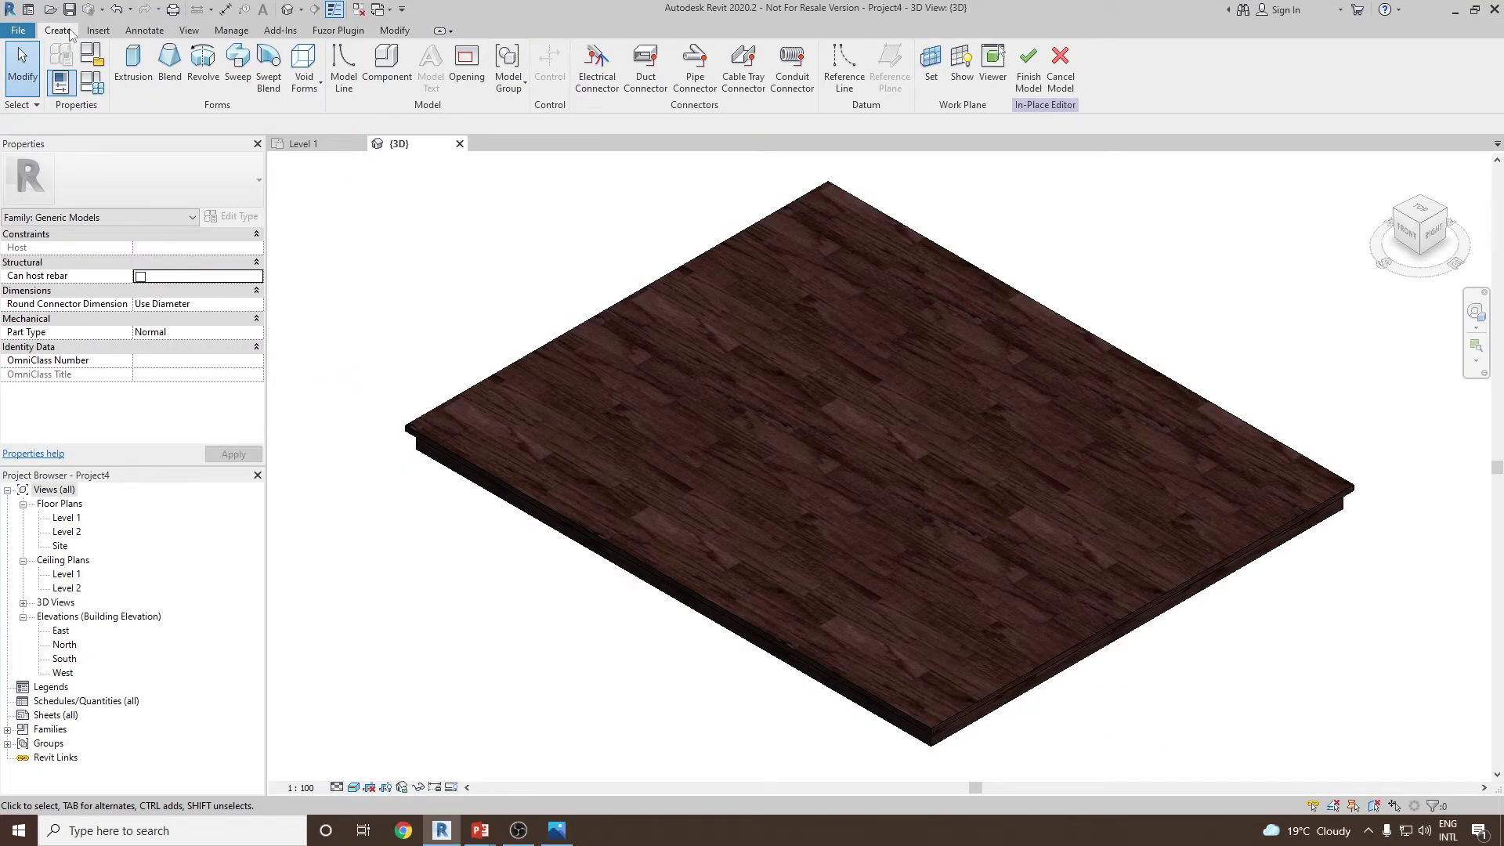
left_click(931, 62)
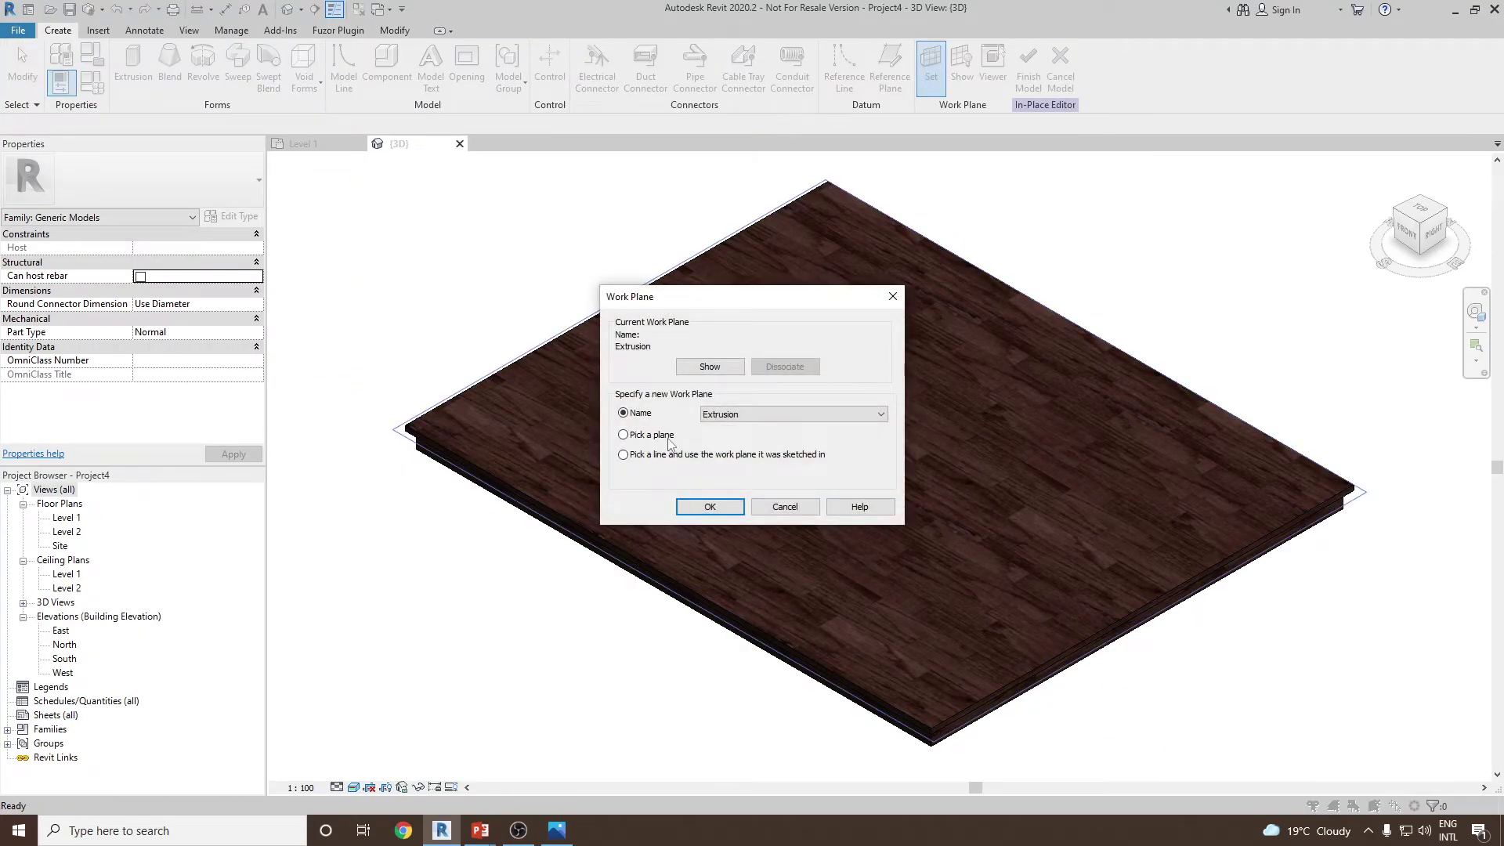
left_click(707, 507)
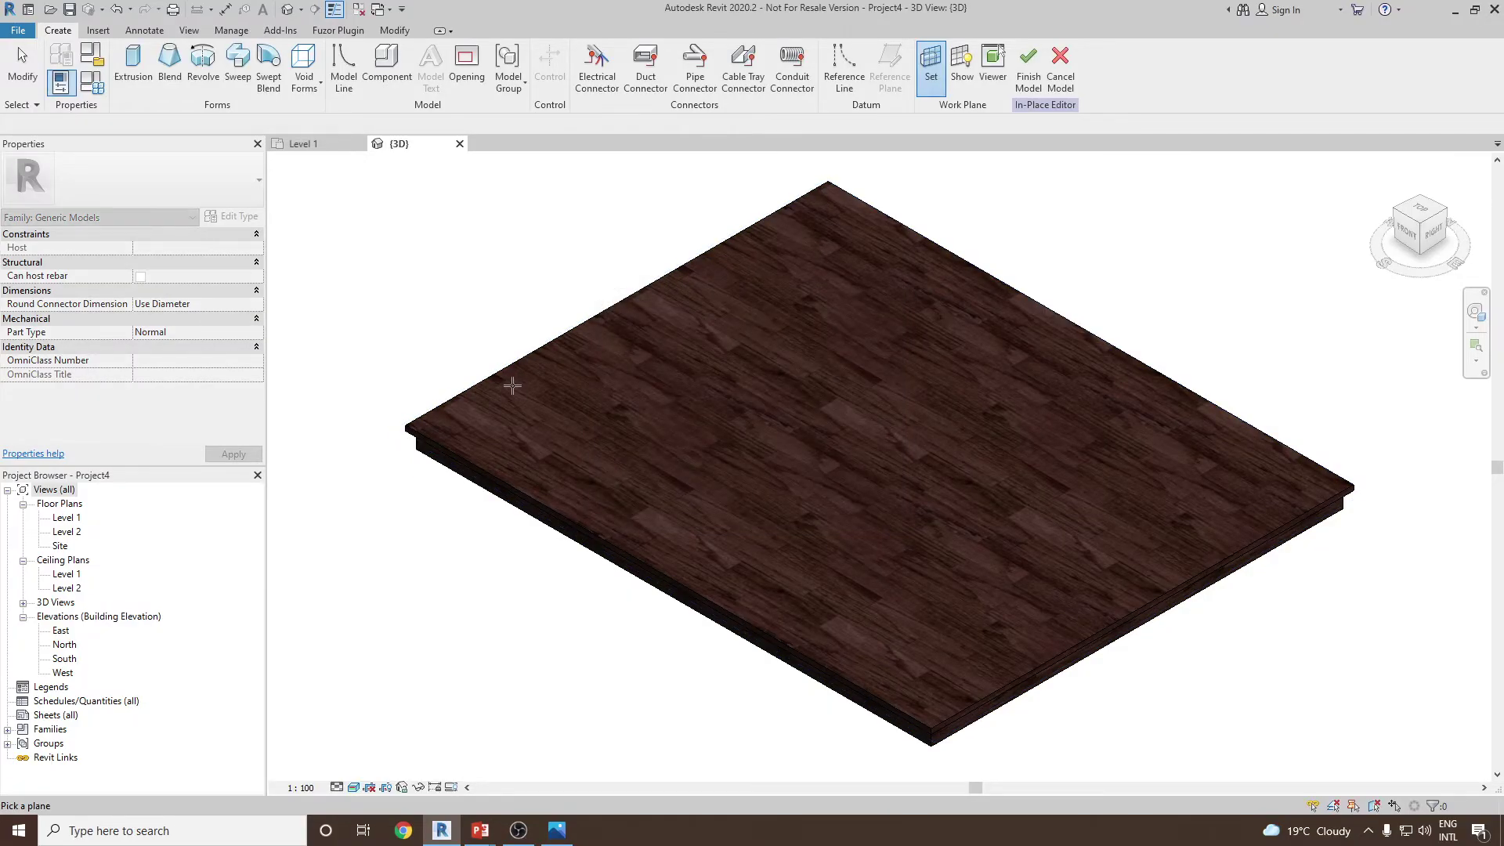
left_click(510, 368)
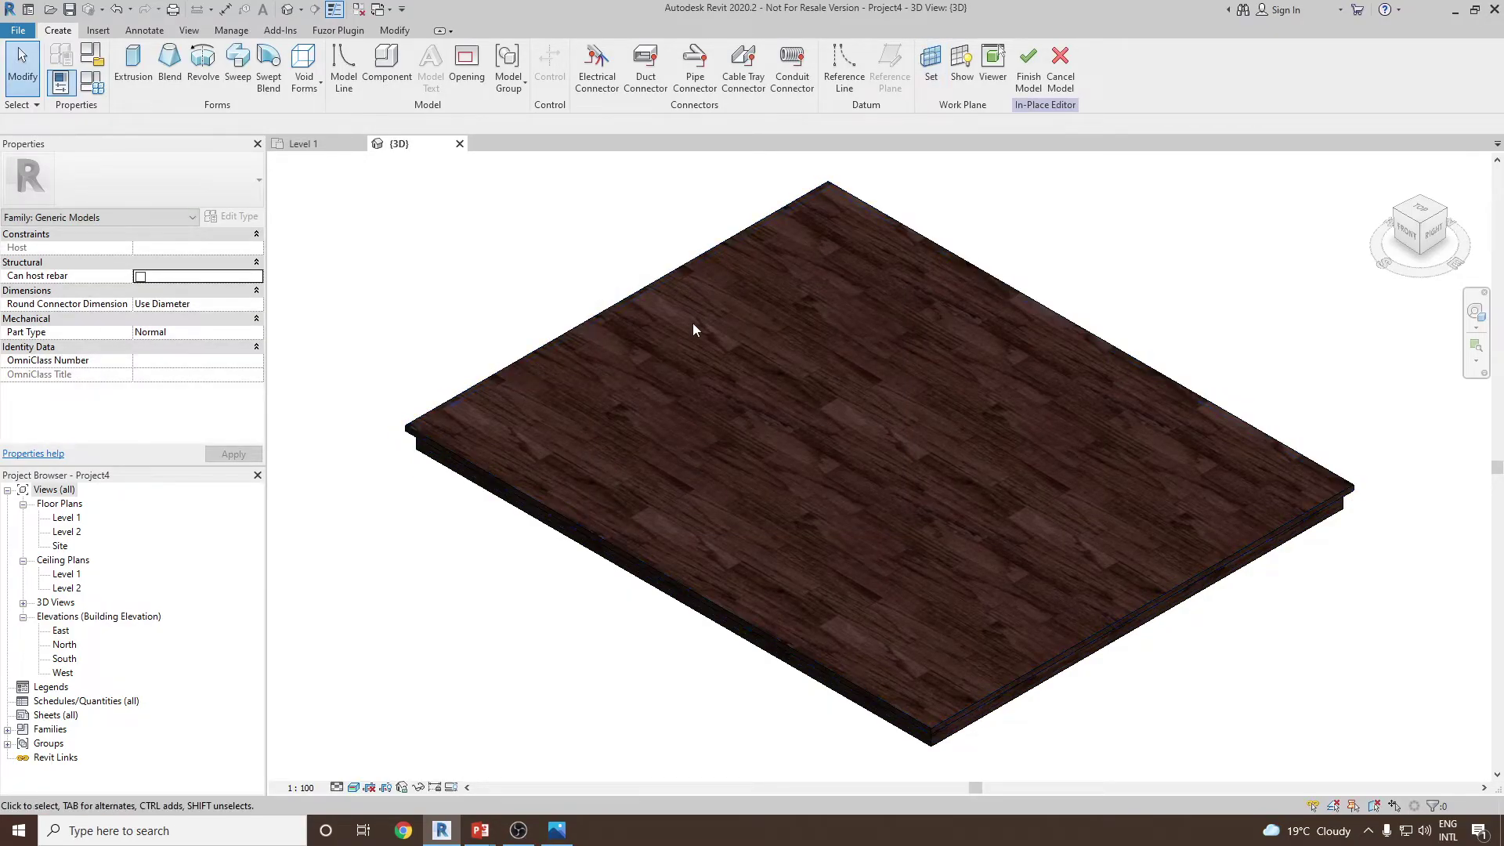
- Set the 3D view's visual style to Hidden Line and orient it to look straight down on the deck
left_click(353, 788)
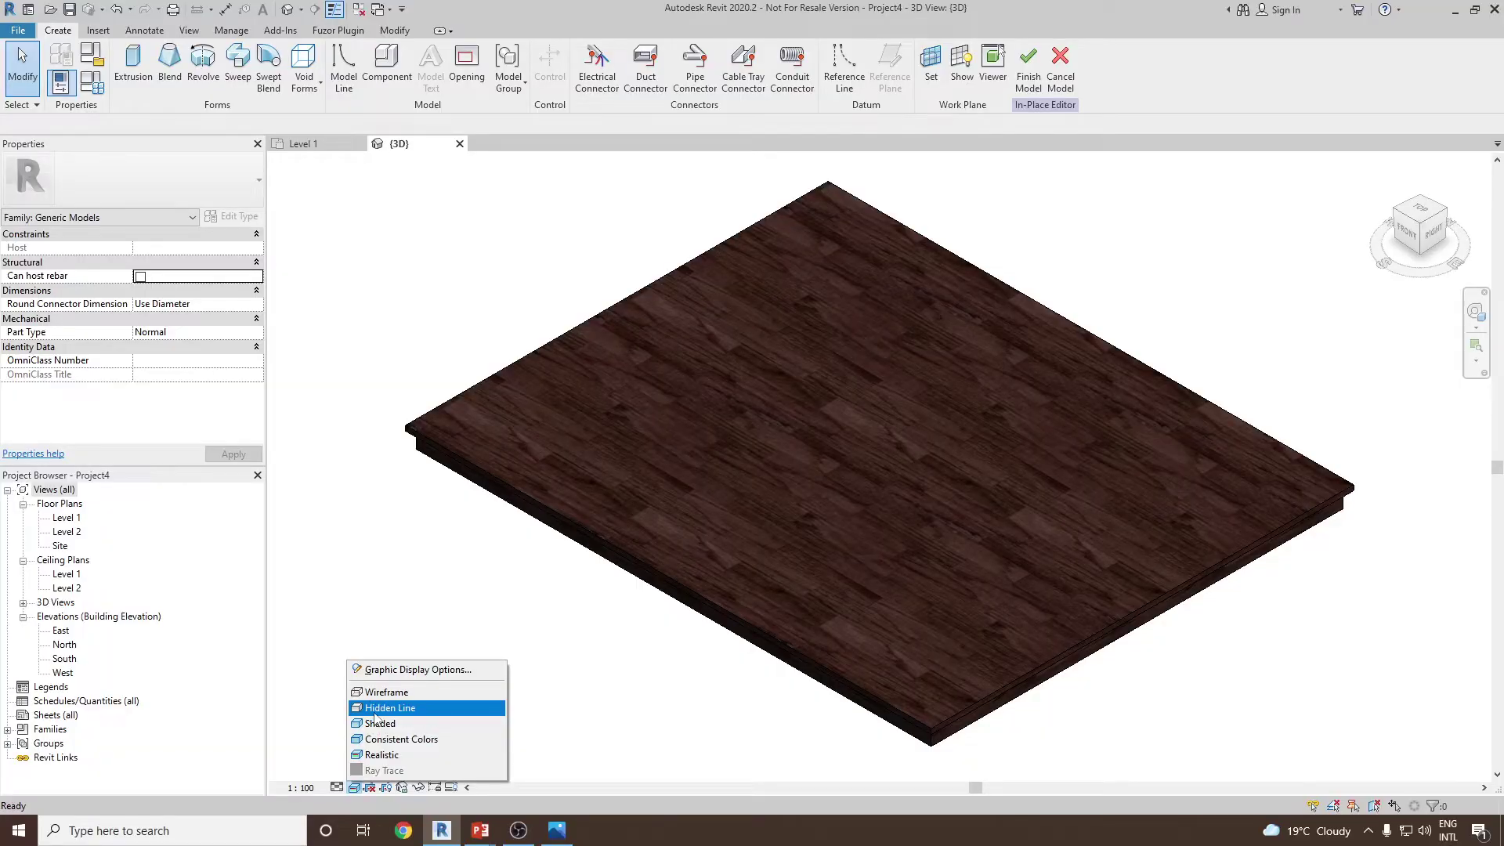
left_click(380, 710)
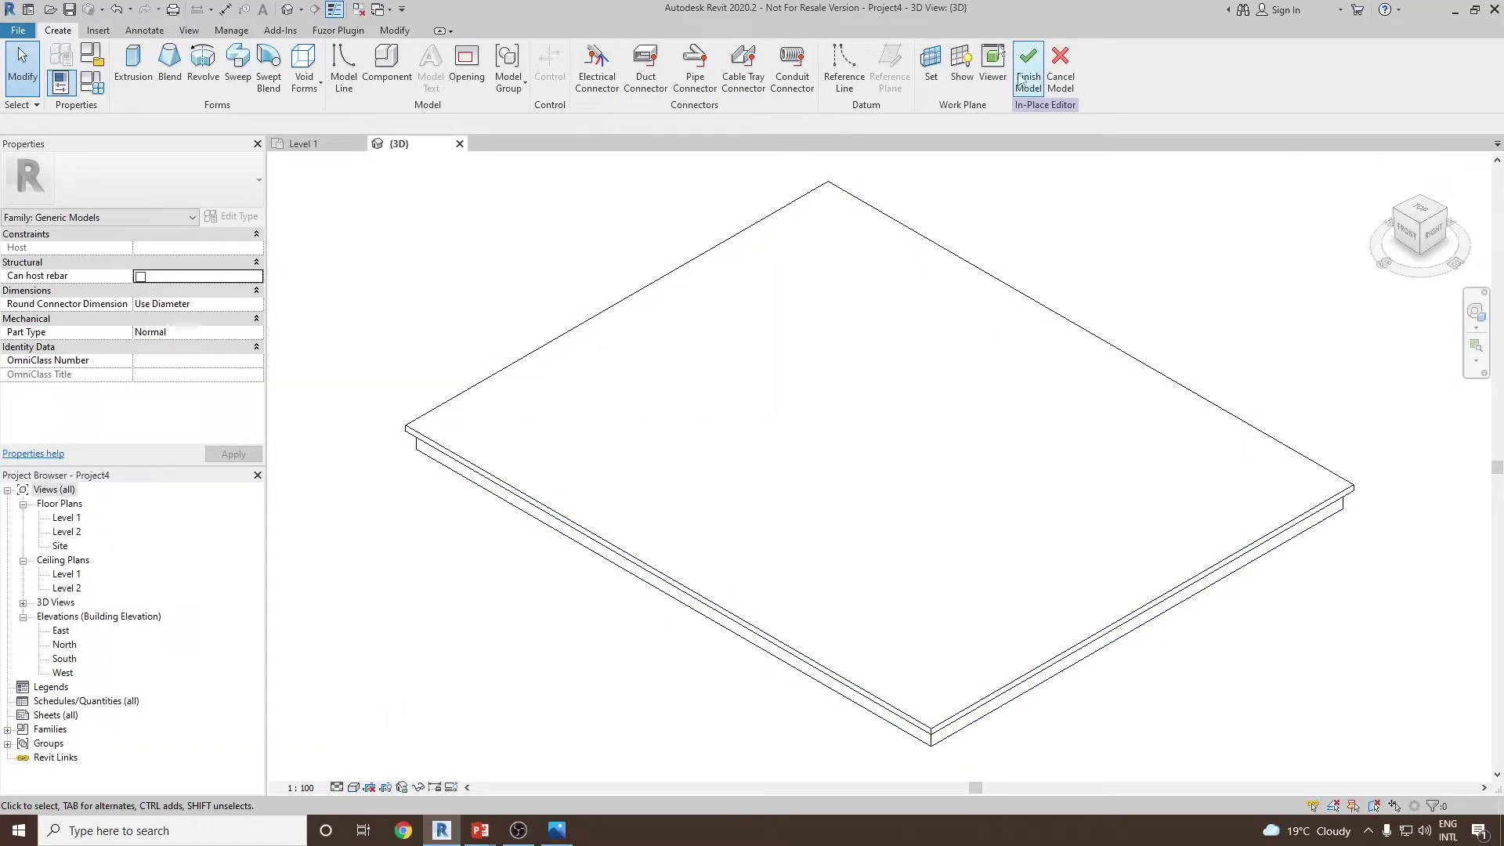
left_click(961, 70)
left_click(961, 70)
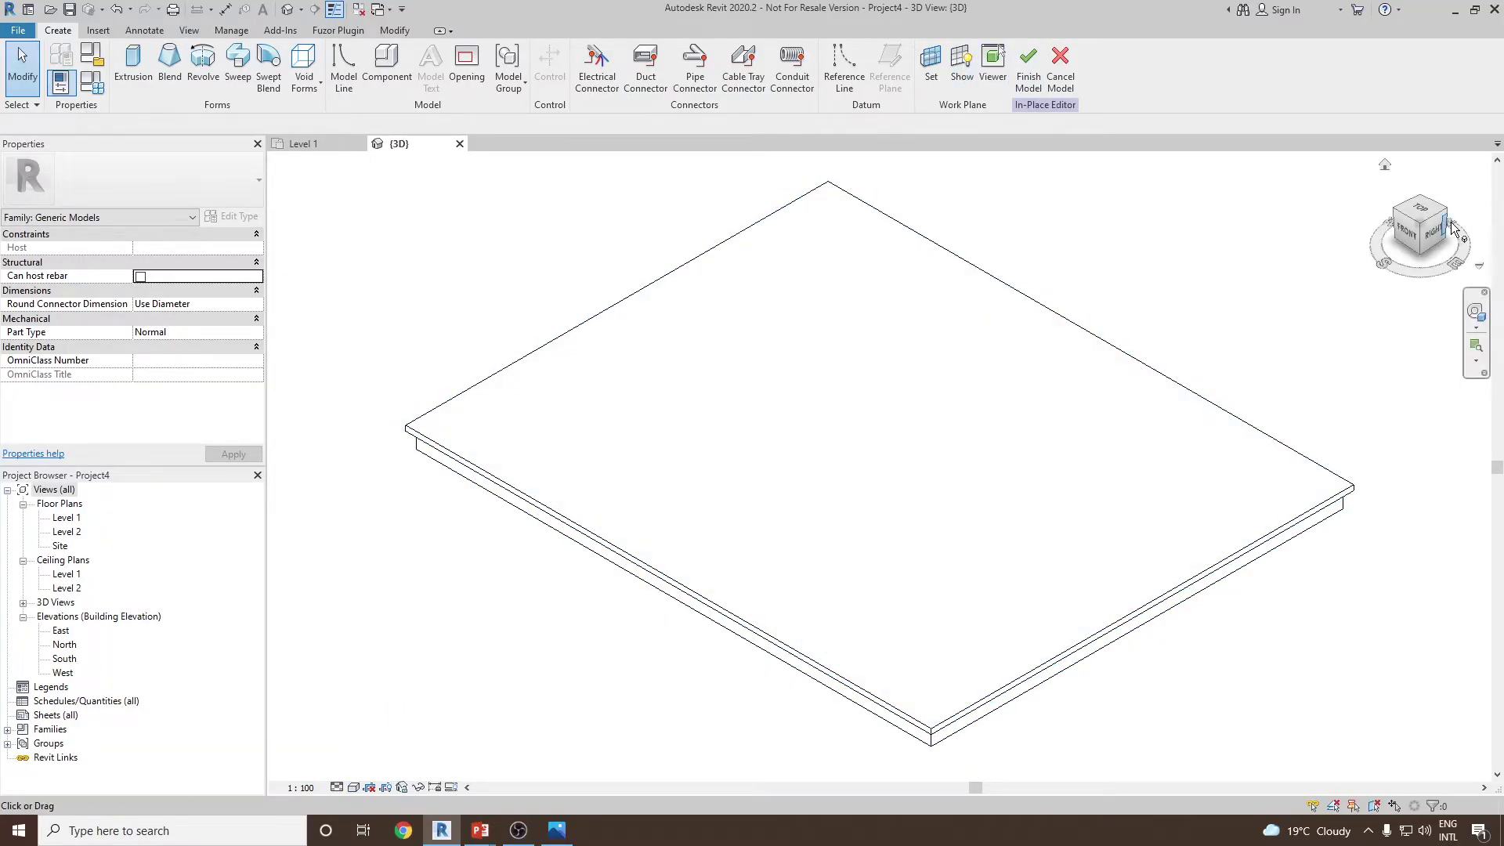
left_click(1426, 210)
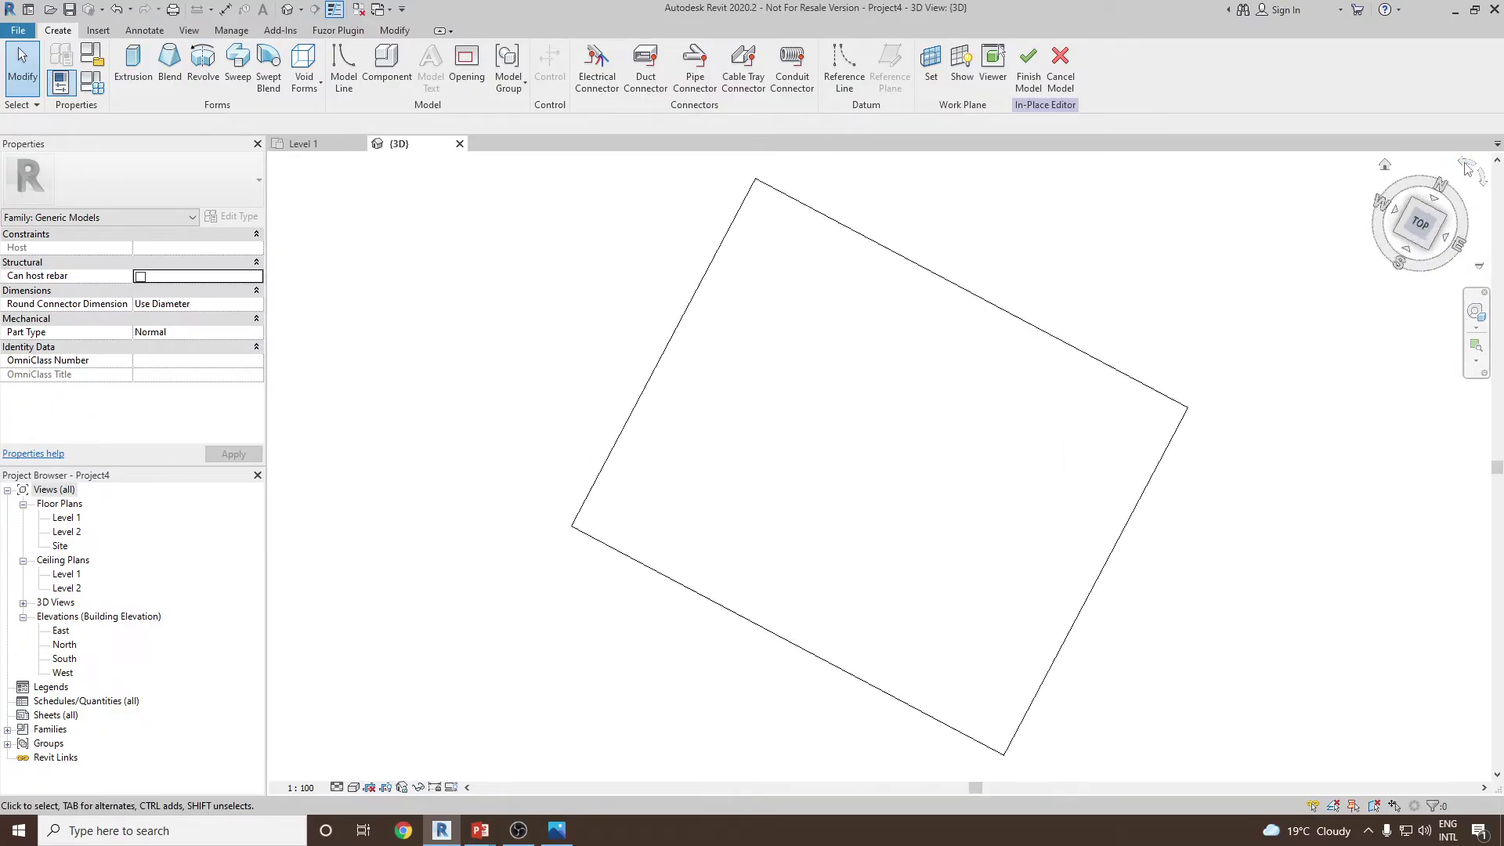
- Start an extrusion and sketch a post-base rectangle about 520 by 460 mm inside the deck's south-west corner, following the reference photo
key("alt+Tab")
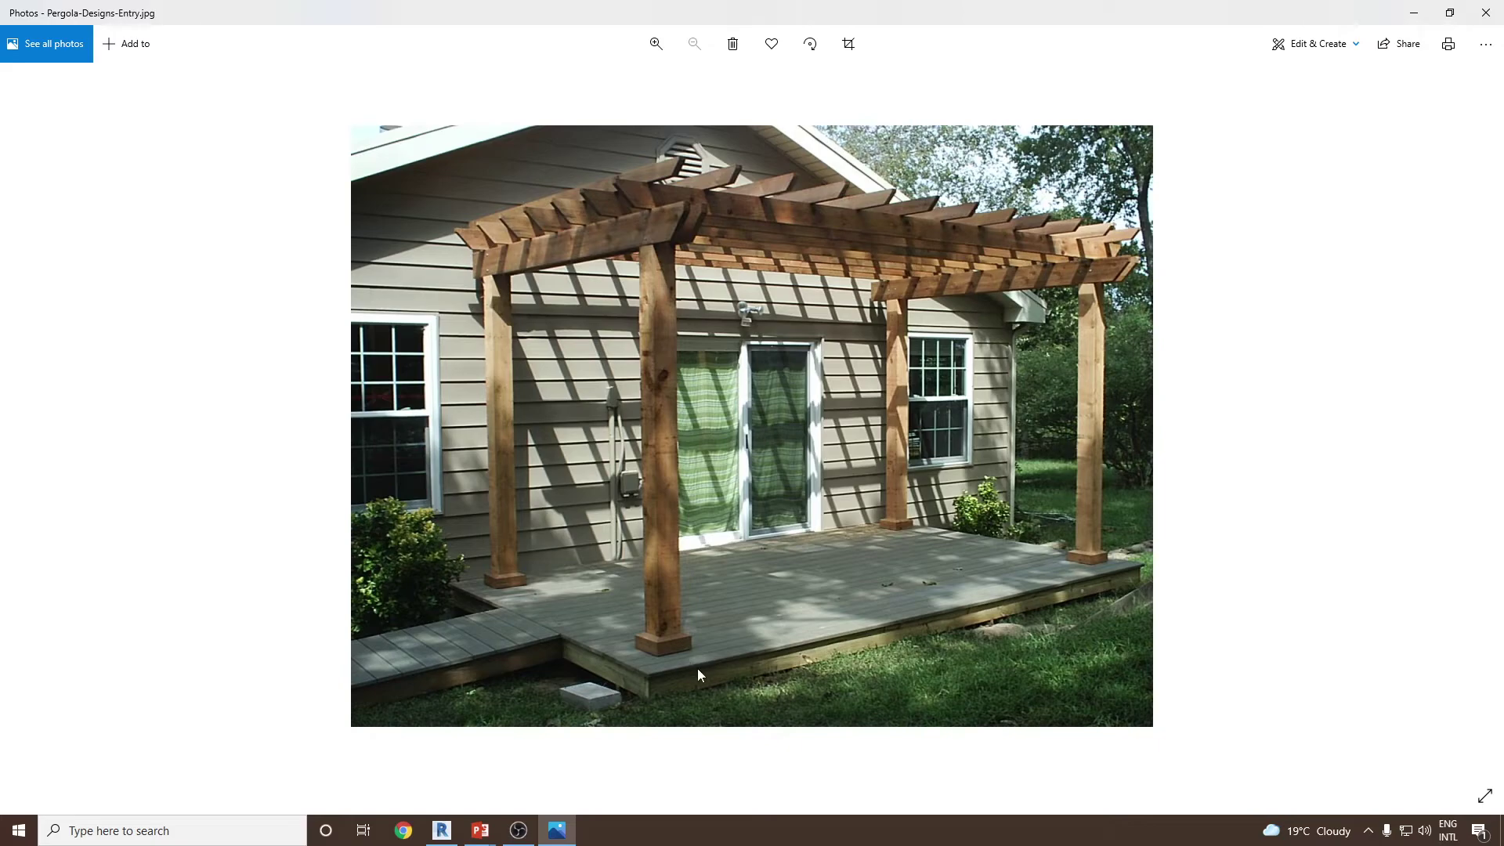
key("alt+Tab")
left_click(133, 63)
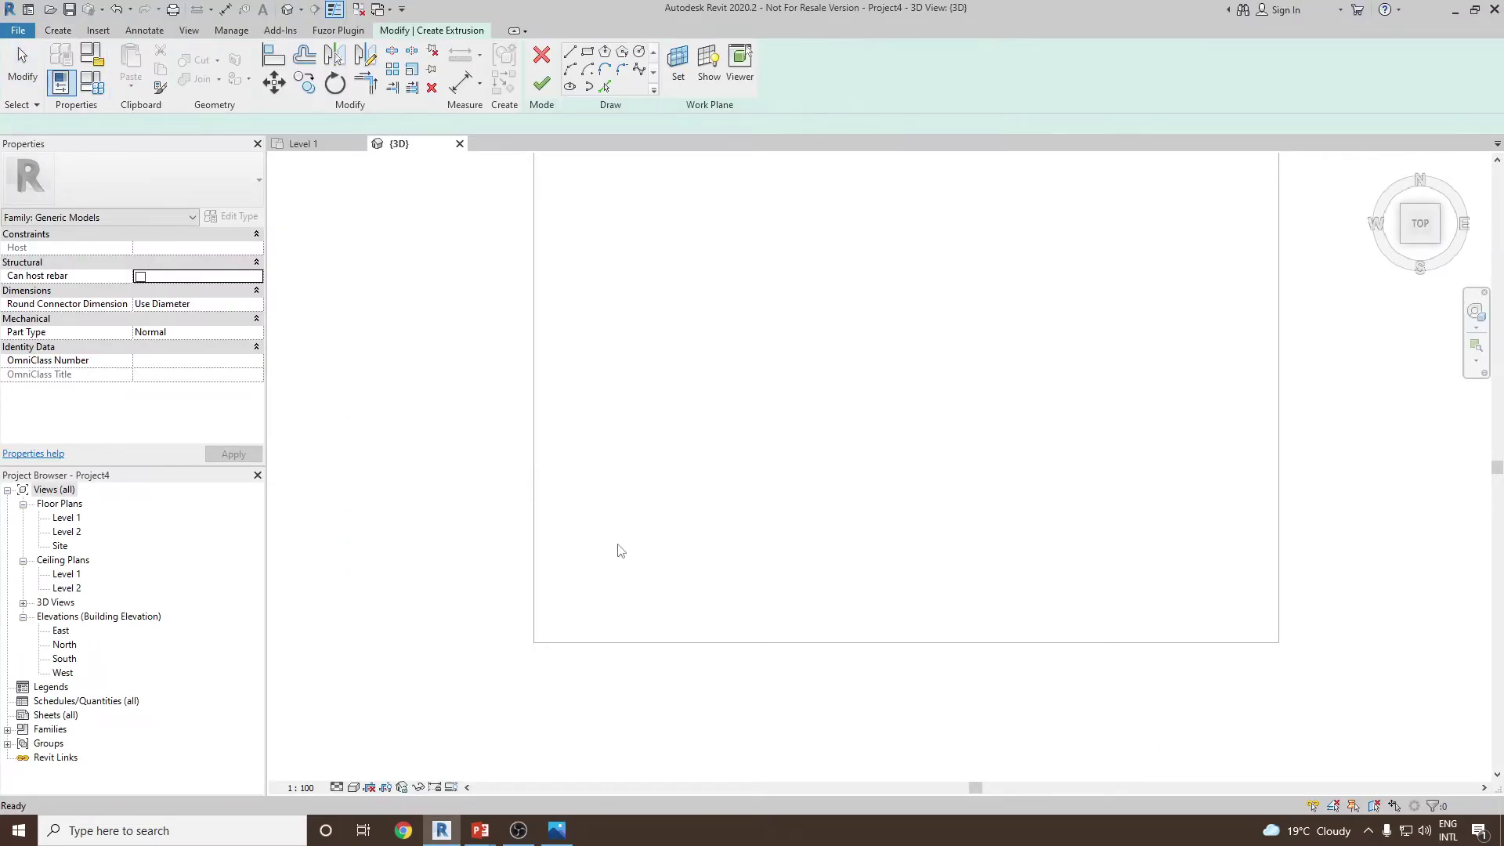
left_click(588, 53)
left_click(592, 526)
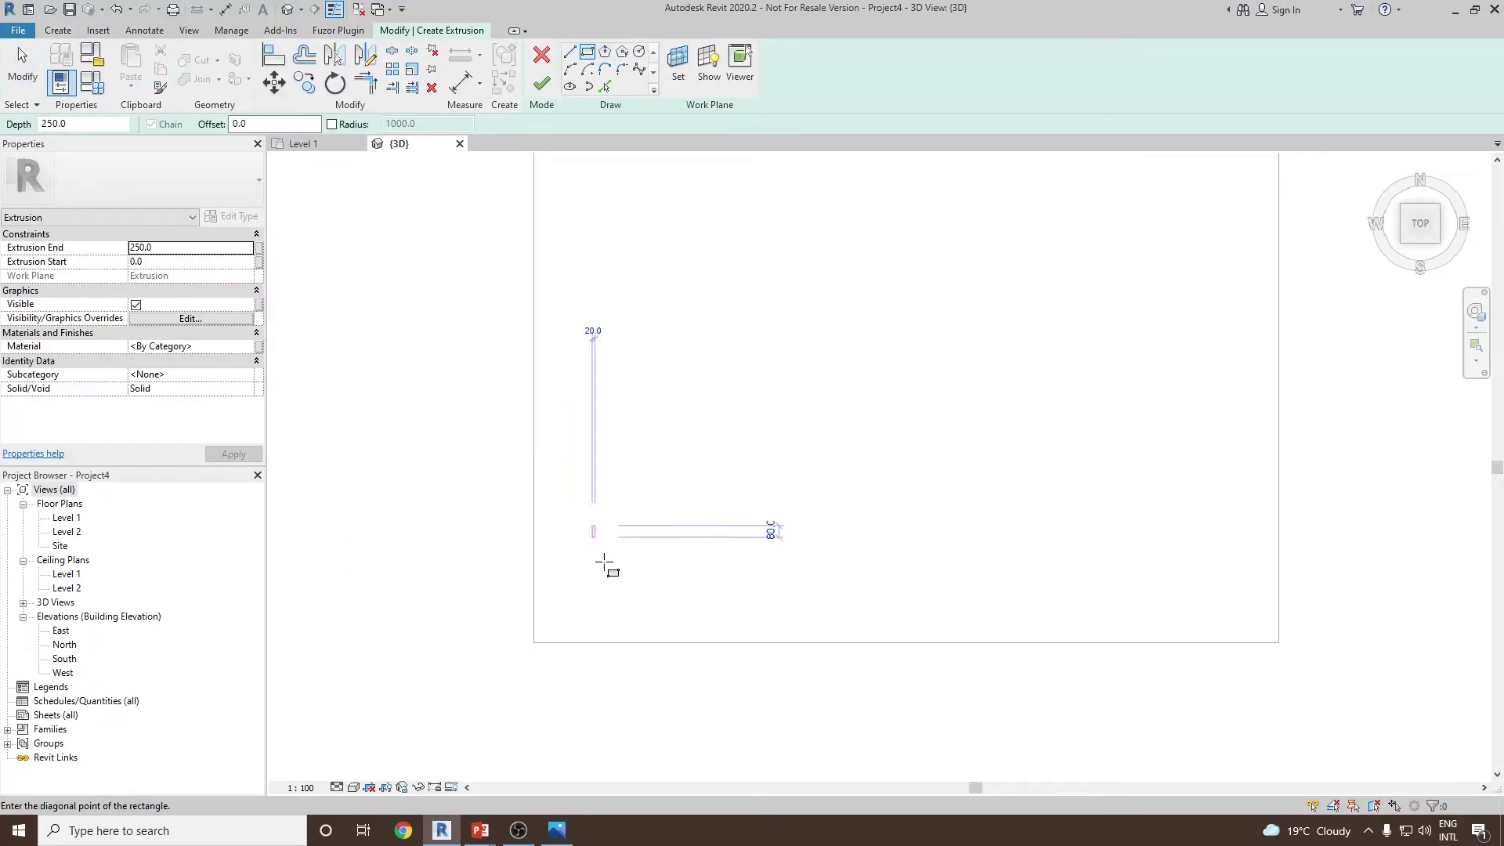
left_click(667, 593)
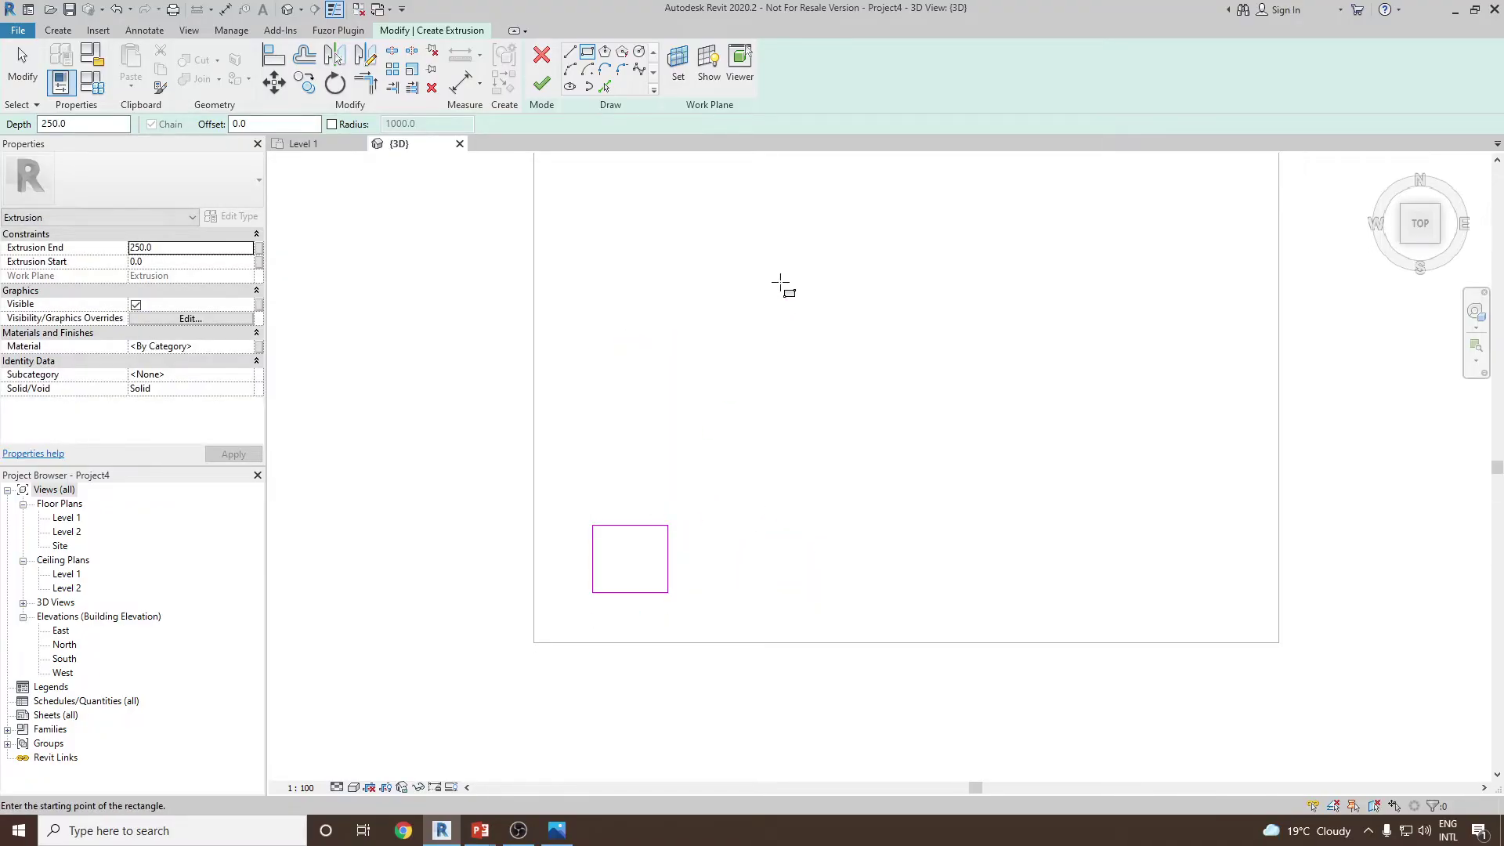
key("Escape")
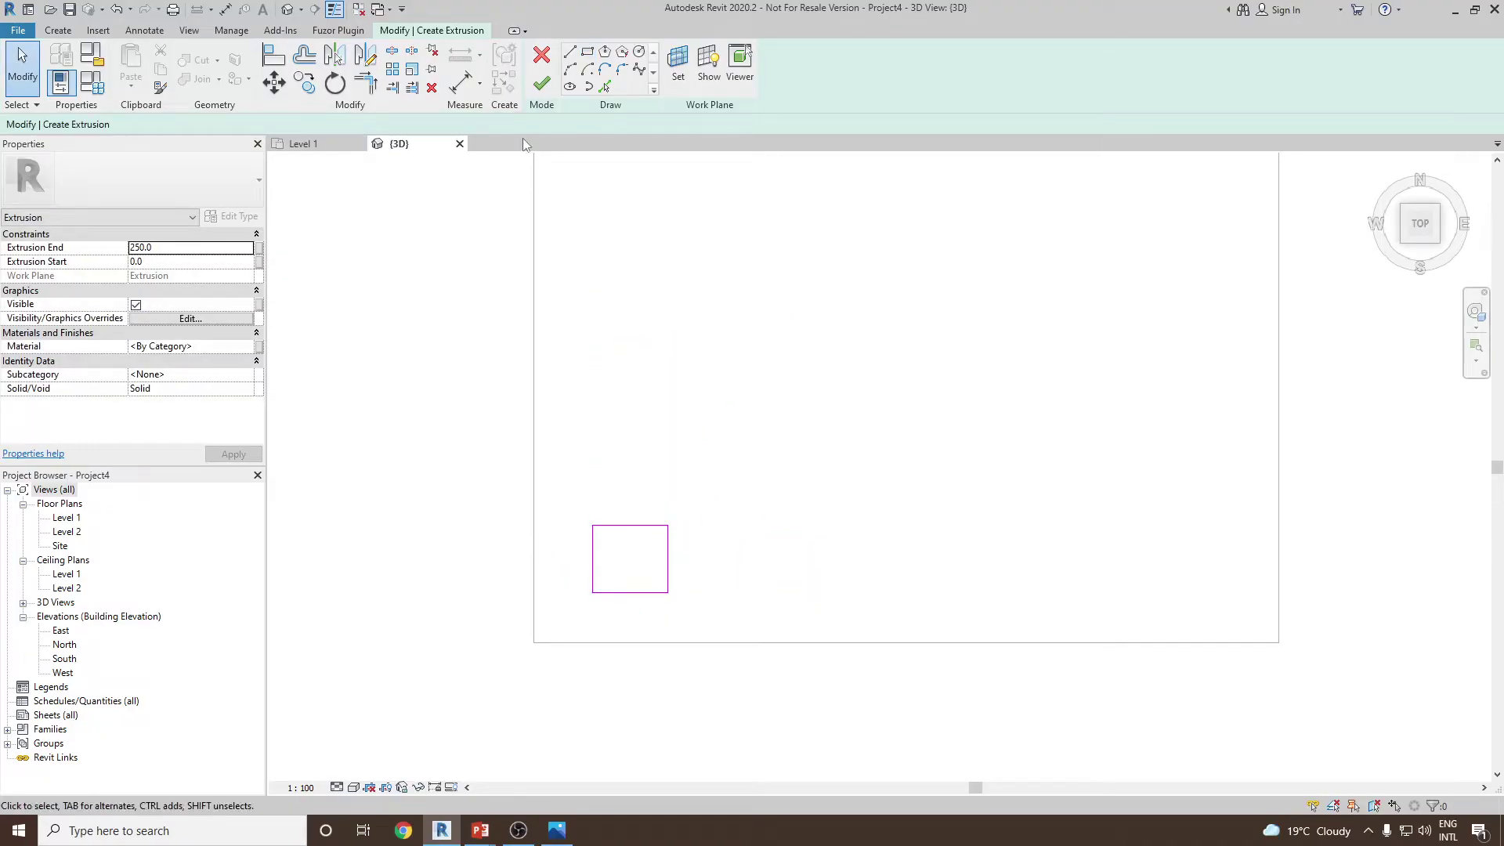
- Add aligned dimensions from the deck's west and south edges to the nearest sides of the post-base rectangle
left_click(480, 87)
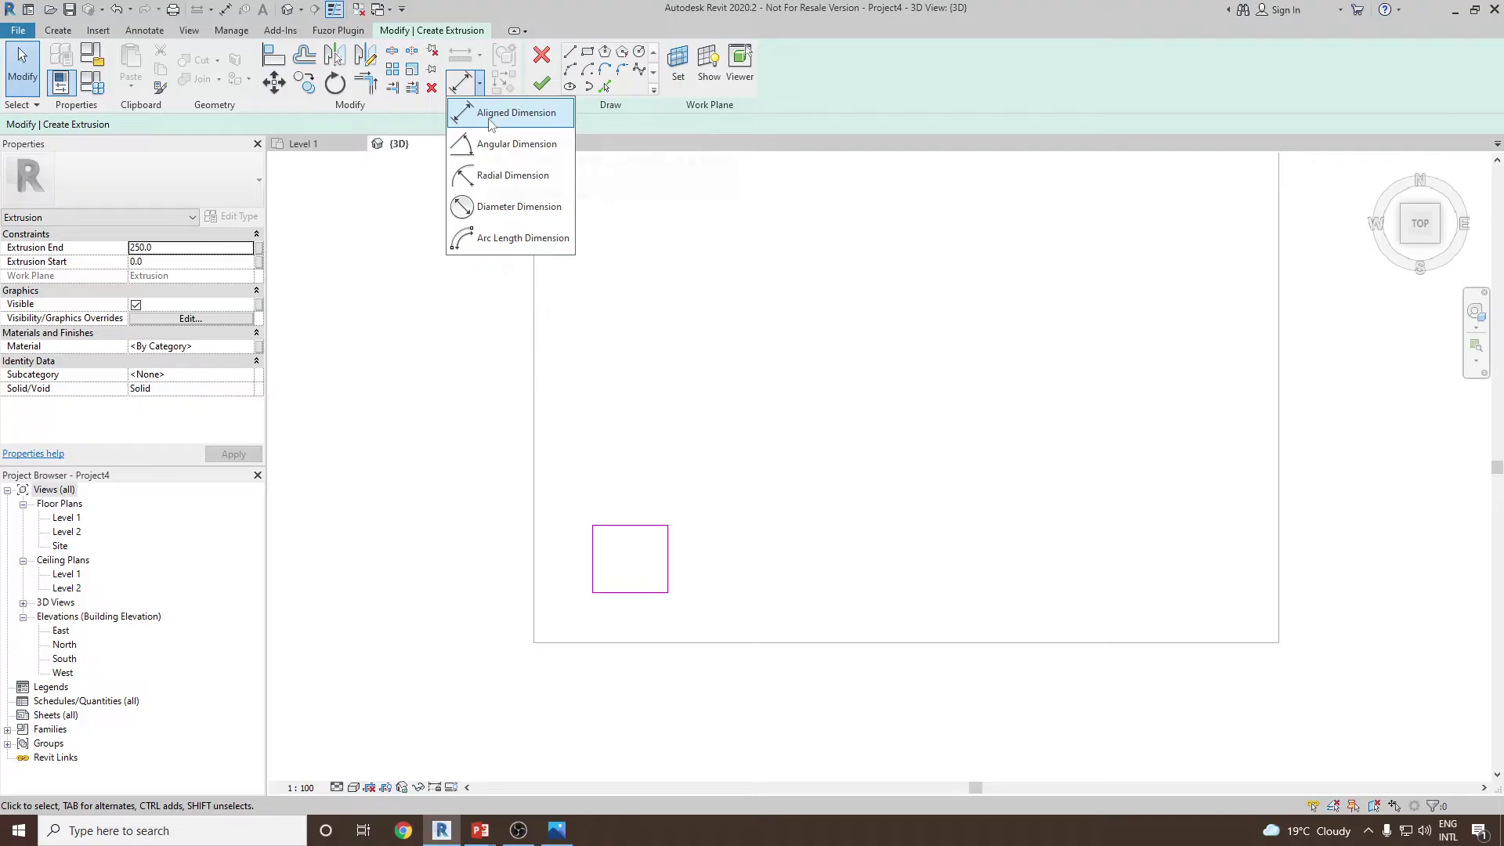
left_click(505, 112)
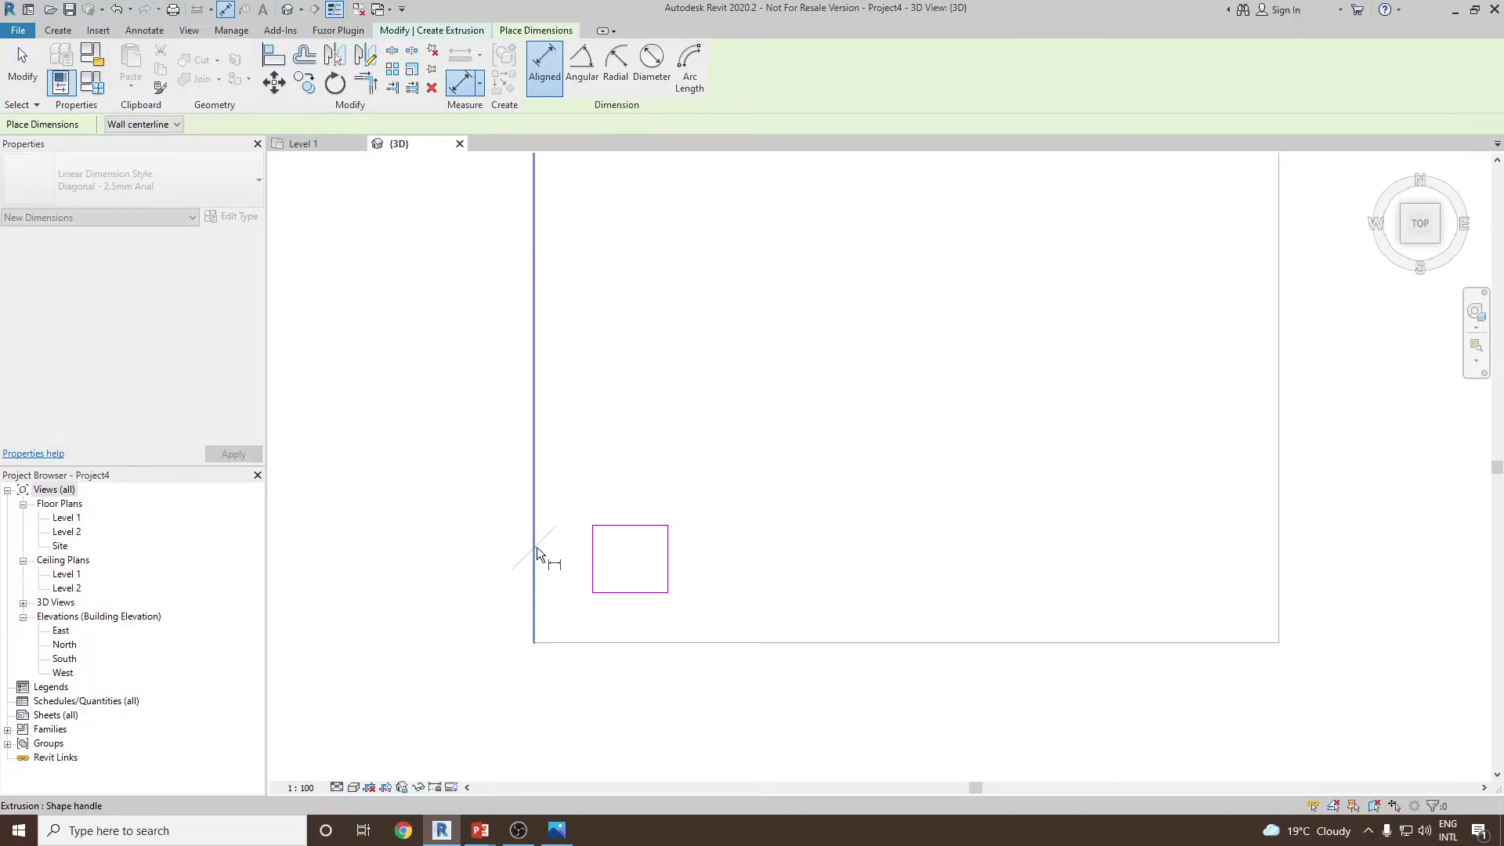
left_click(589, 558)
left_click(590, 496)
key("Escape")
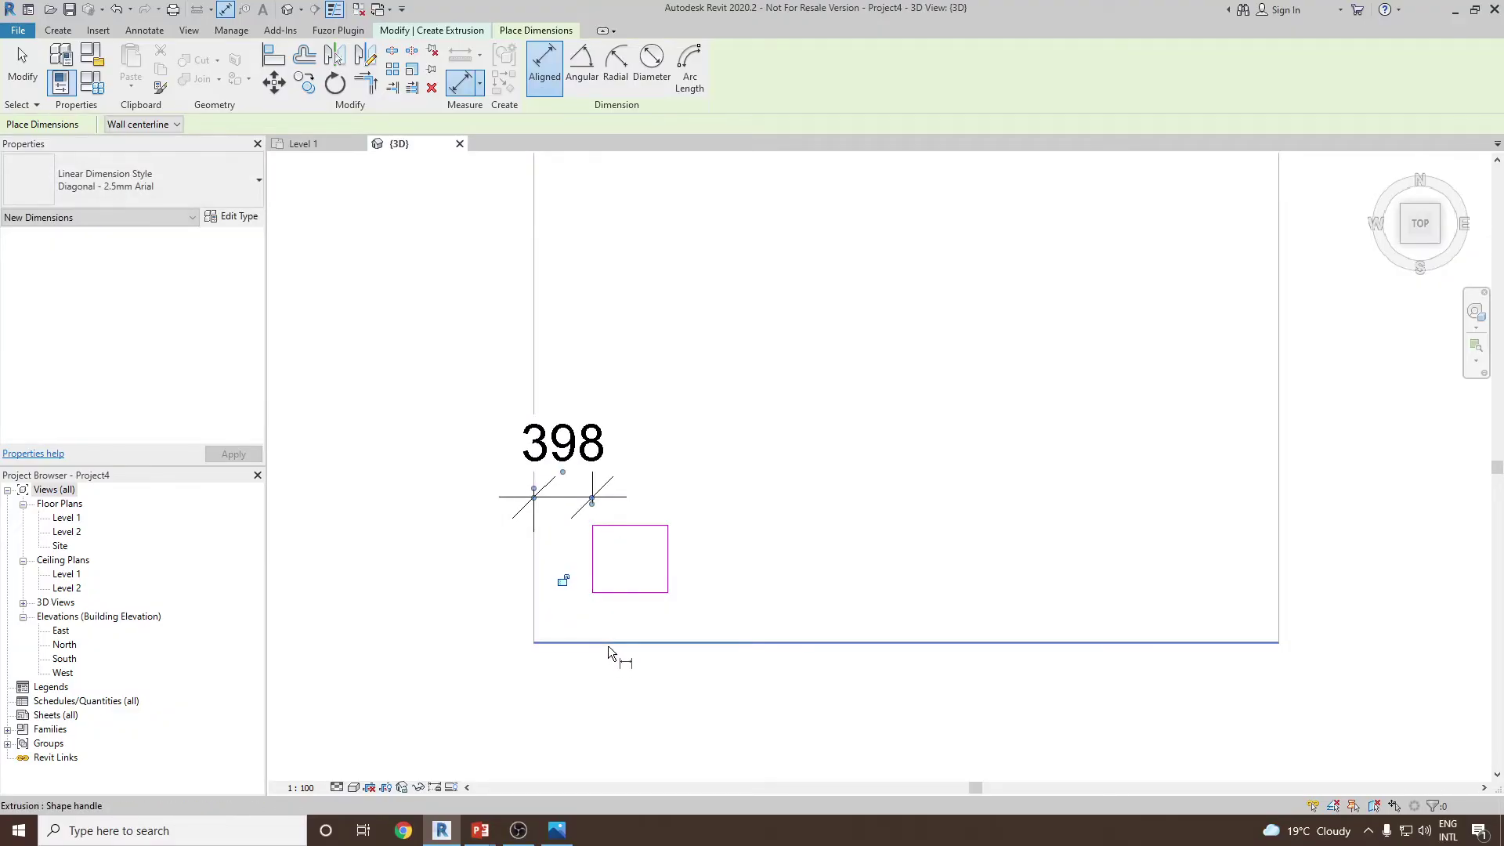
key("Escape")
left_click(461, 83)
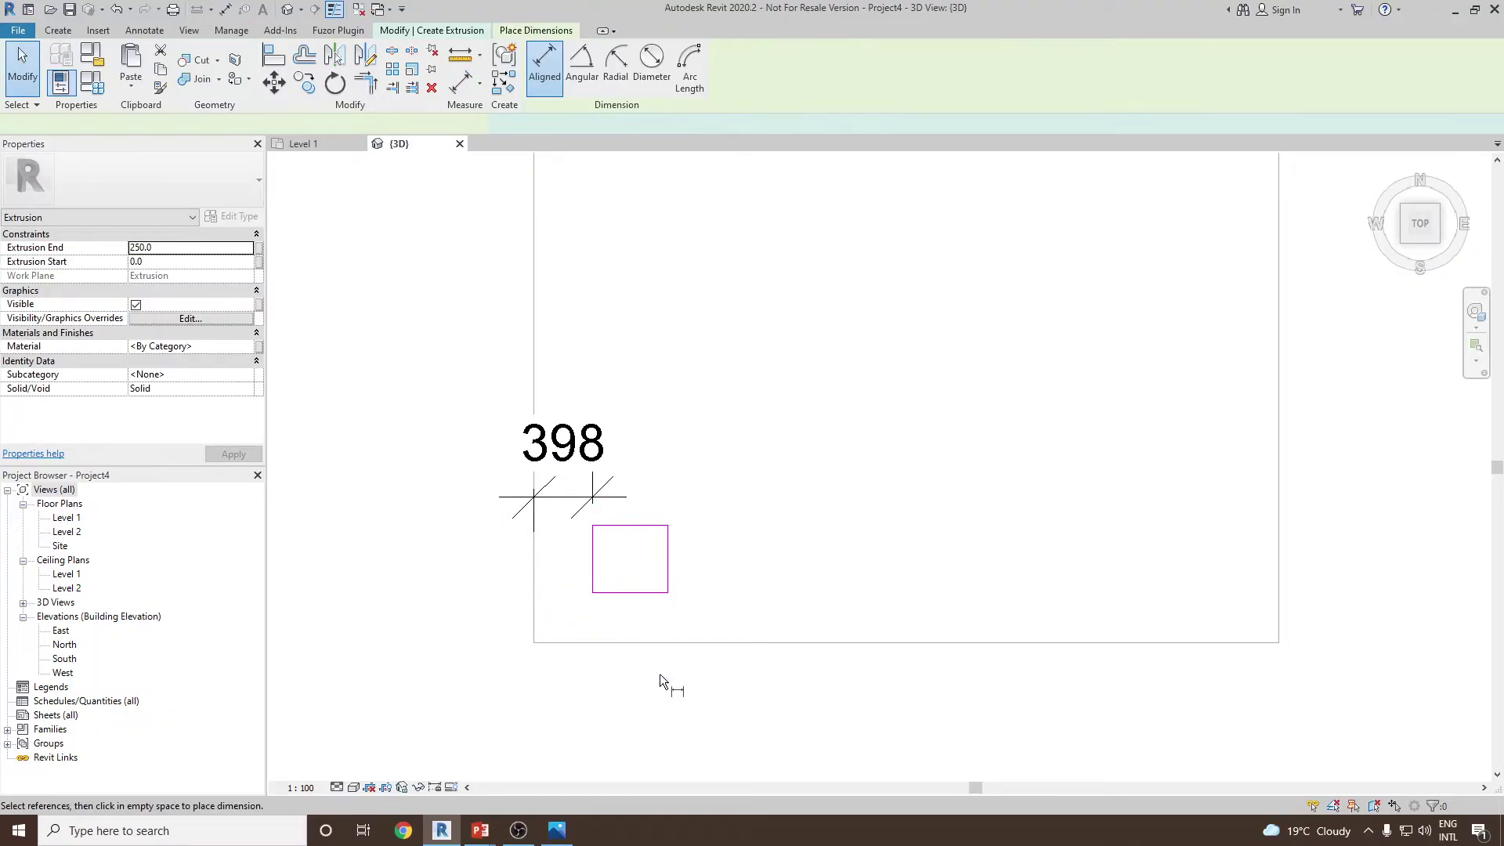
left_click(635, 595)
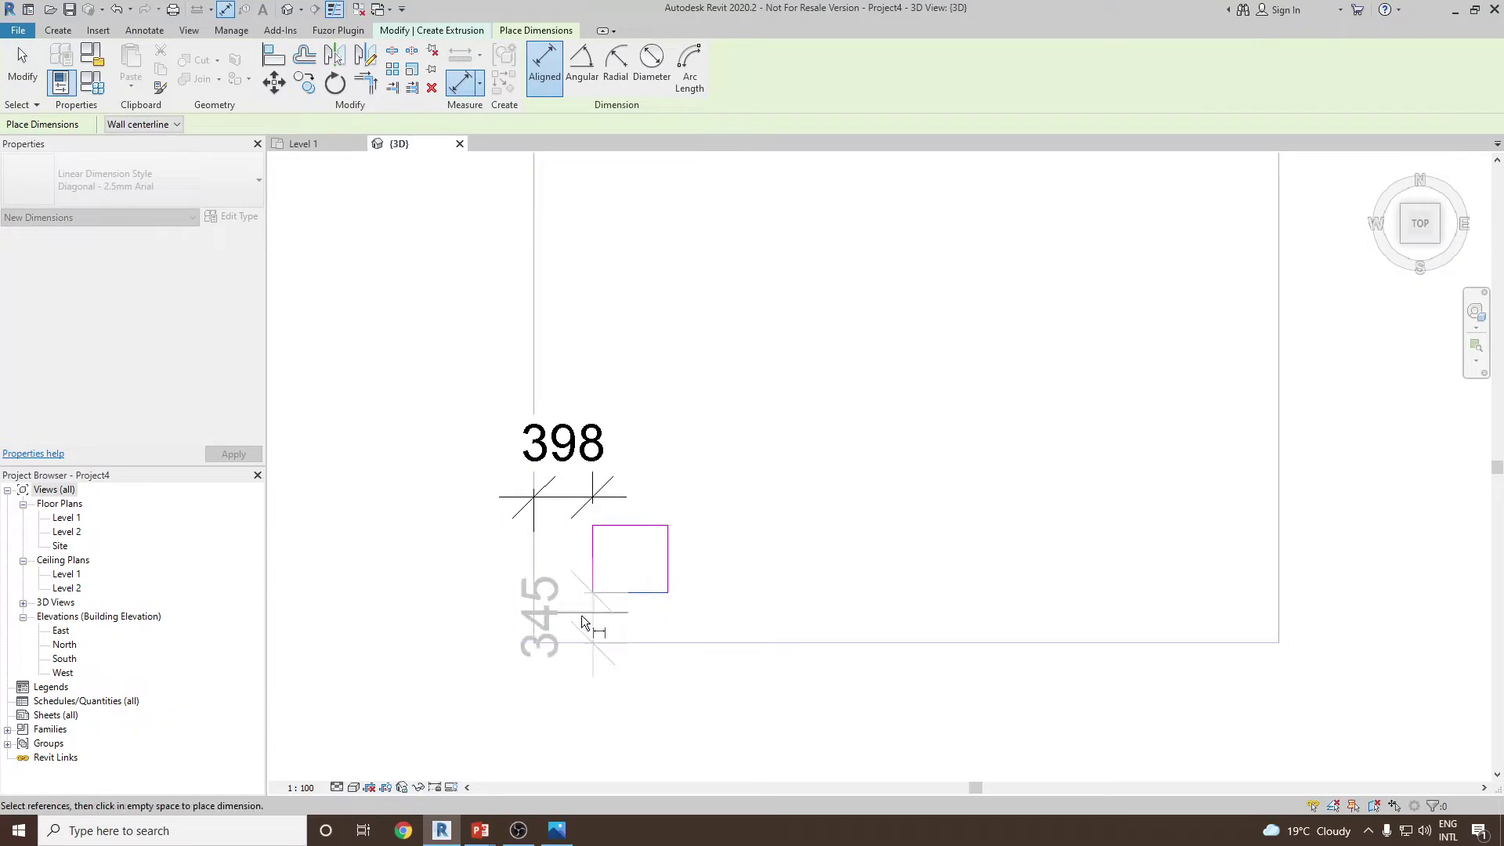
left_click(468, 617)
key("Escape")
key("Escape")
- Set the post-base rectangle's offsets from the deck's west and south edges to 400 mm each
left_click(592, 556)
left_click(572, 468)
type("400")
key("Return")
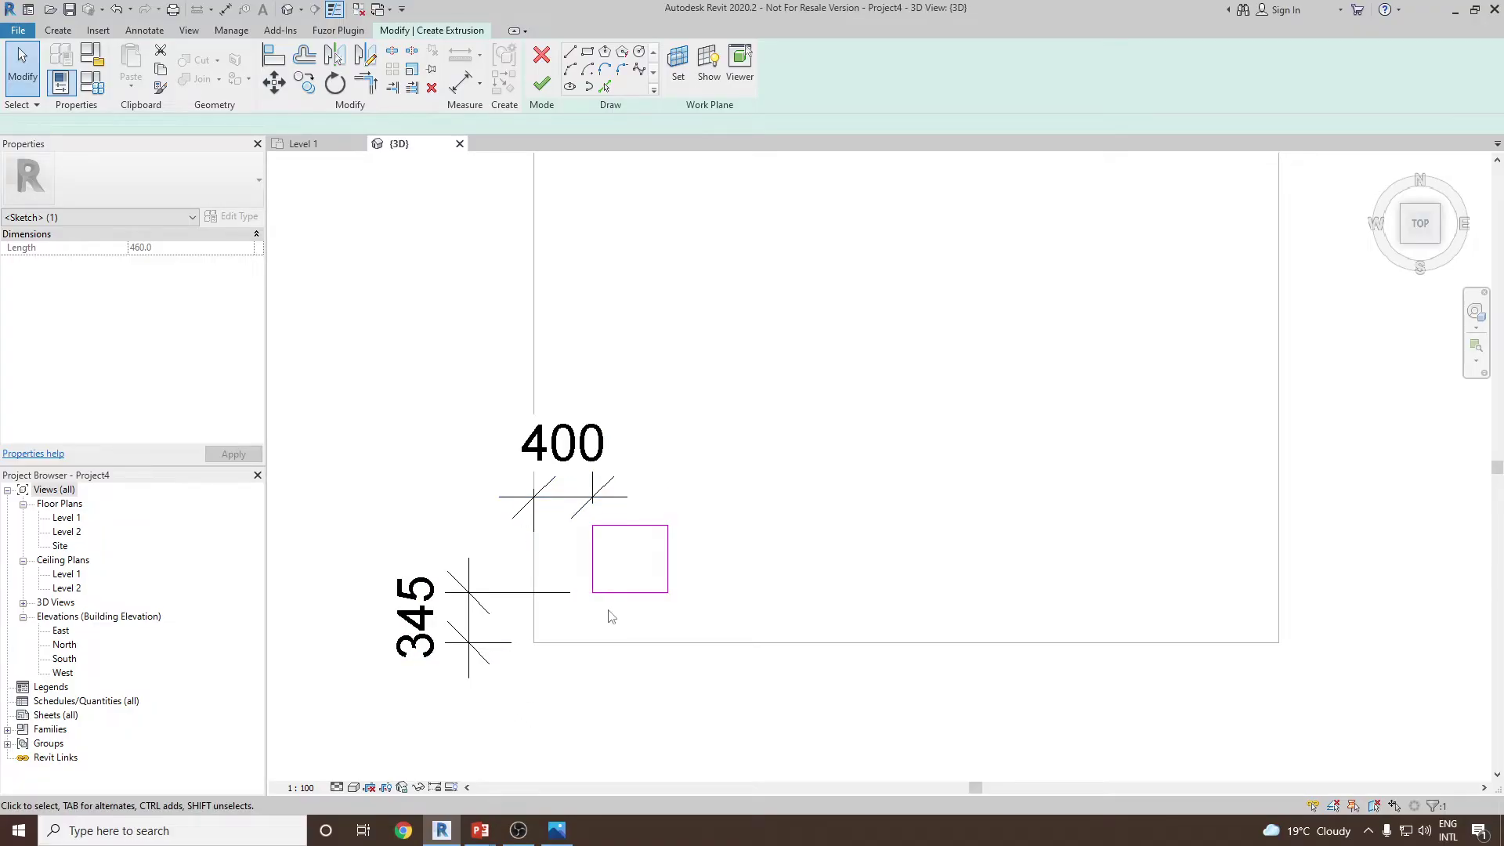
left_click(615, 607)
left_click(437, 618)
type("400")
key("Return")
key("Escape")
- Set the view scale to 1:20 to shrink the dimension annotations around the post-base sketch
scroll(600, 504, "up", 2)
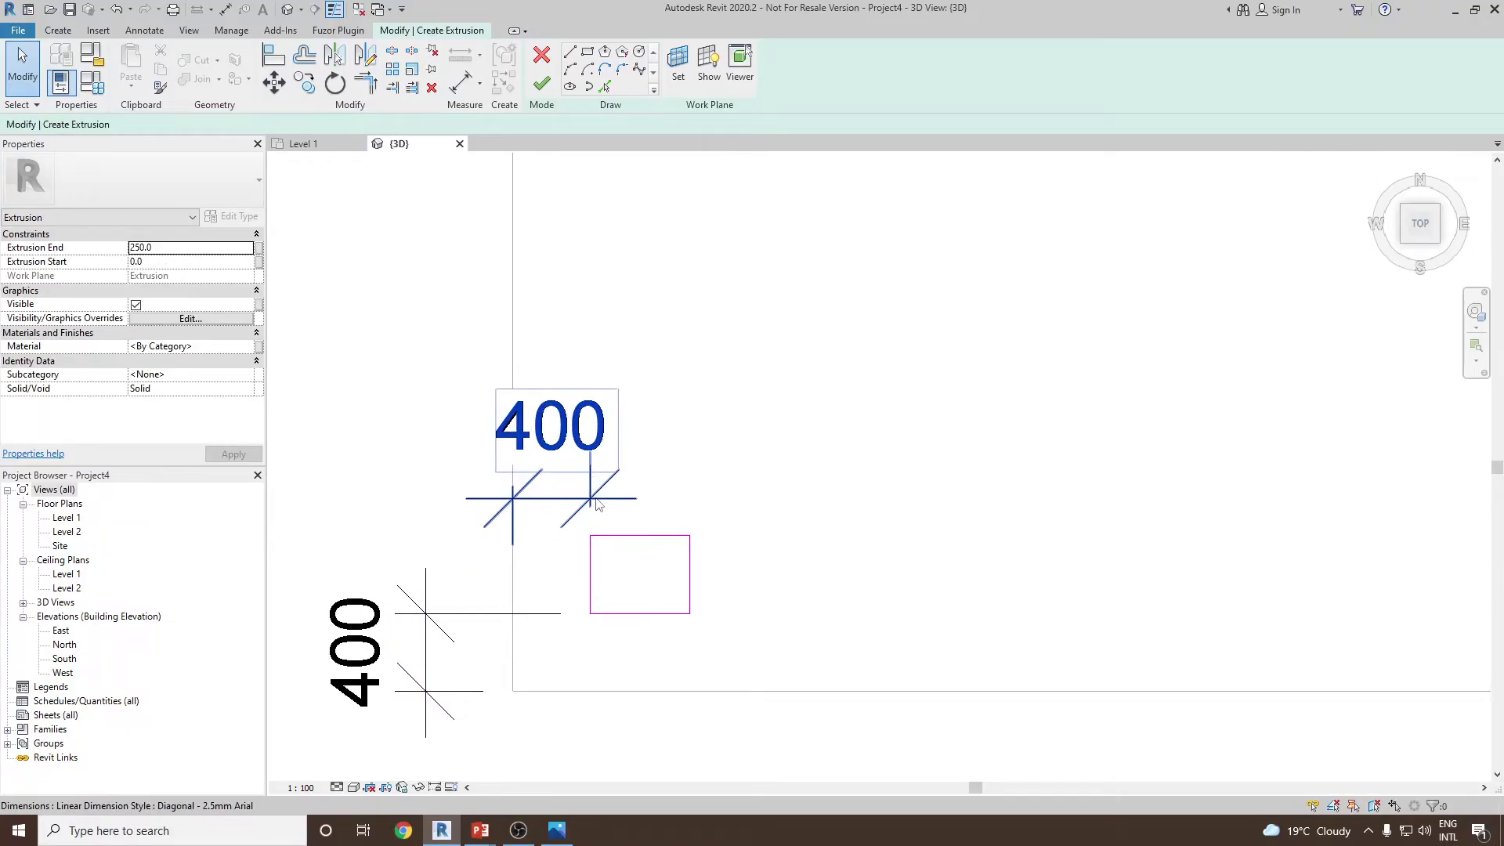
scroll(580, 449, "down", 2)
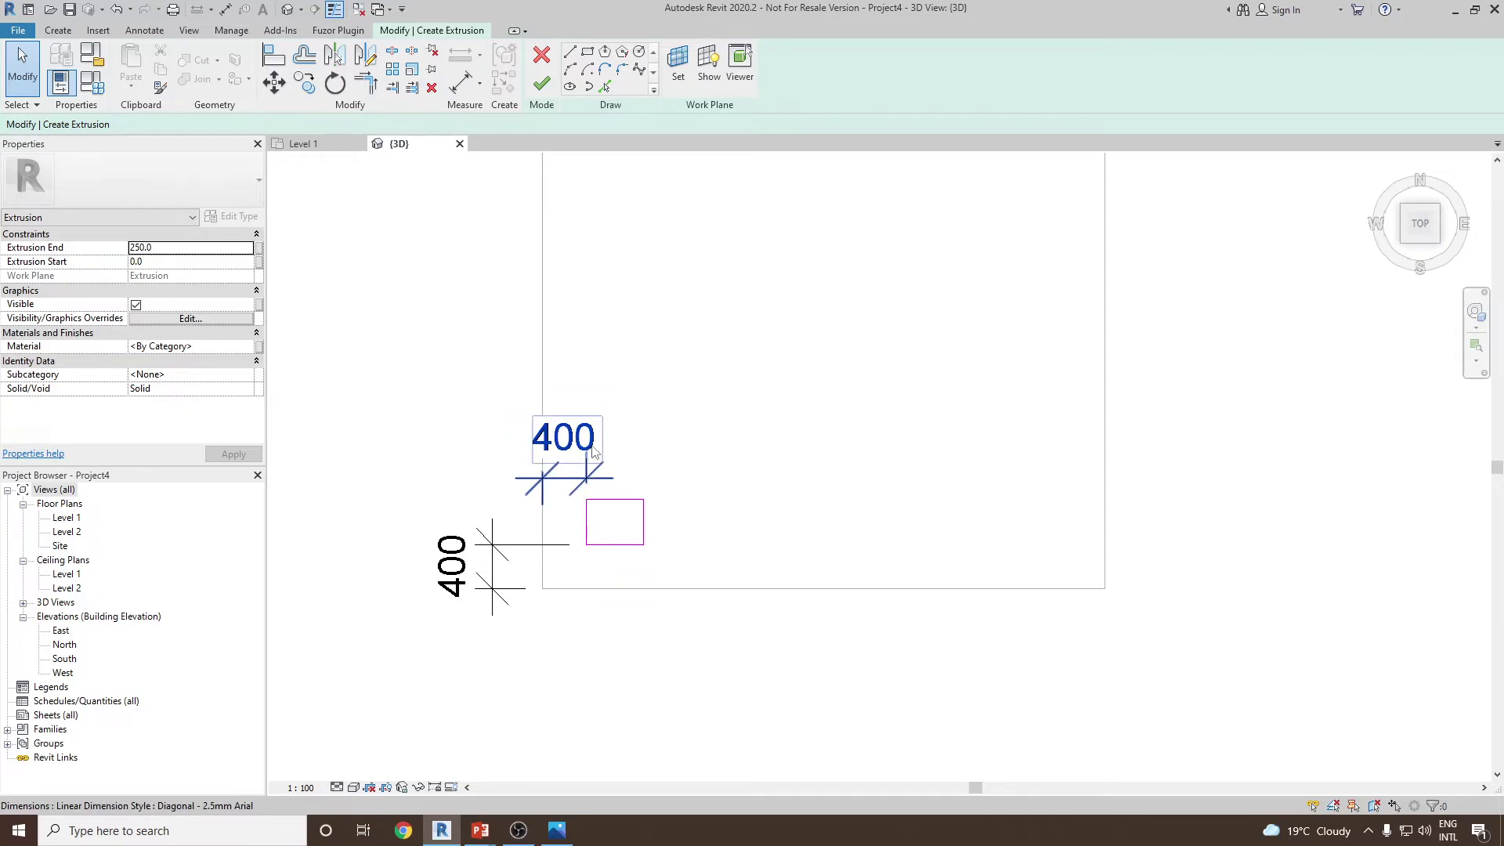
left_click(307, 793)
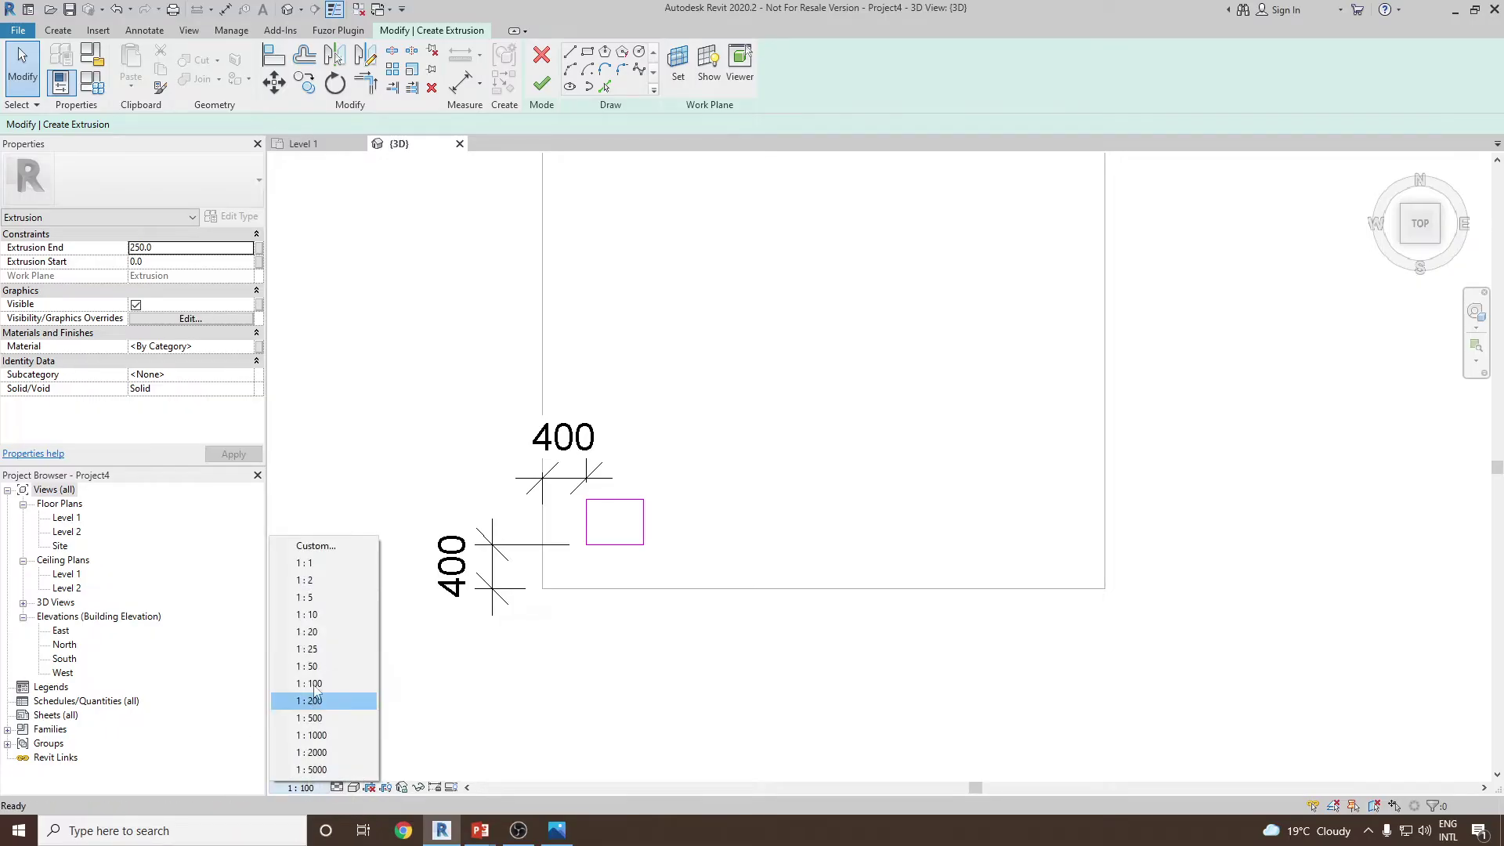
left_click(318, 633)
scroll(612, 521, "up", 3)
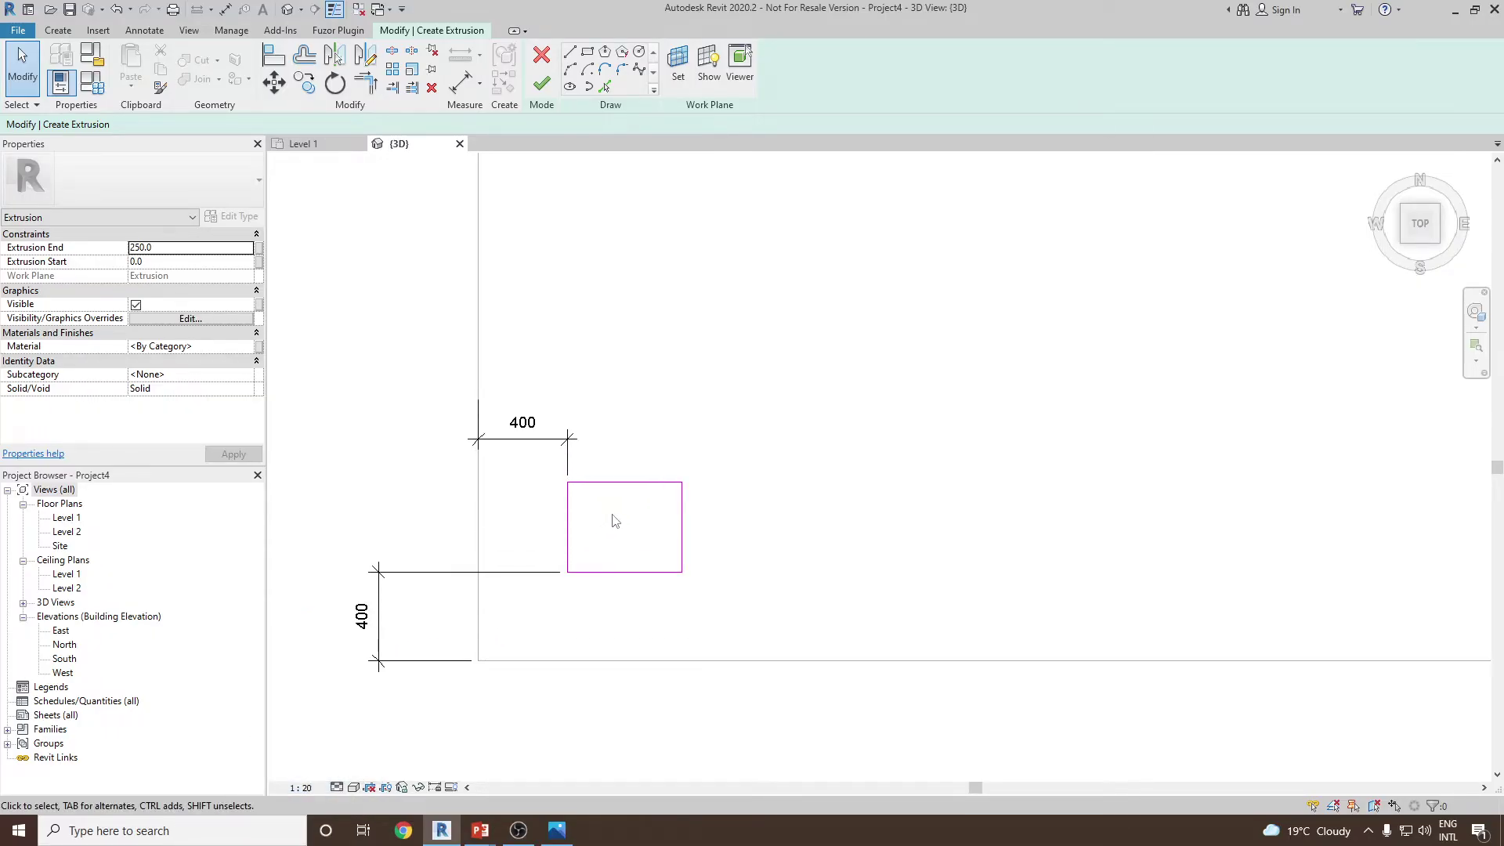
middle_click_drag(665, 507, 675, 503)
- Add aligned dimensions for the width and height of the post-base rectangle
left_click(462, 83)
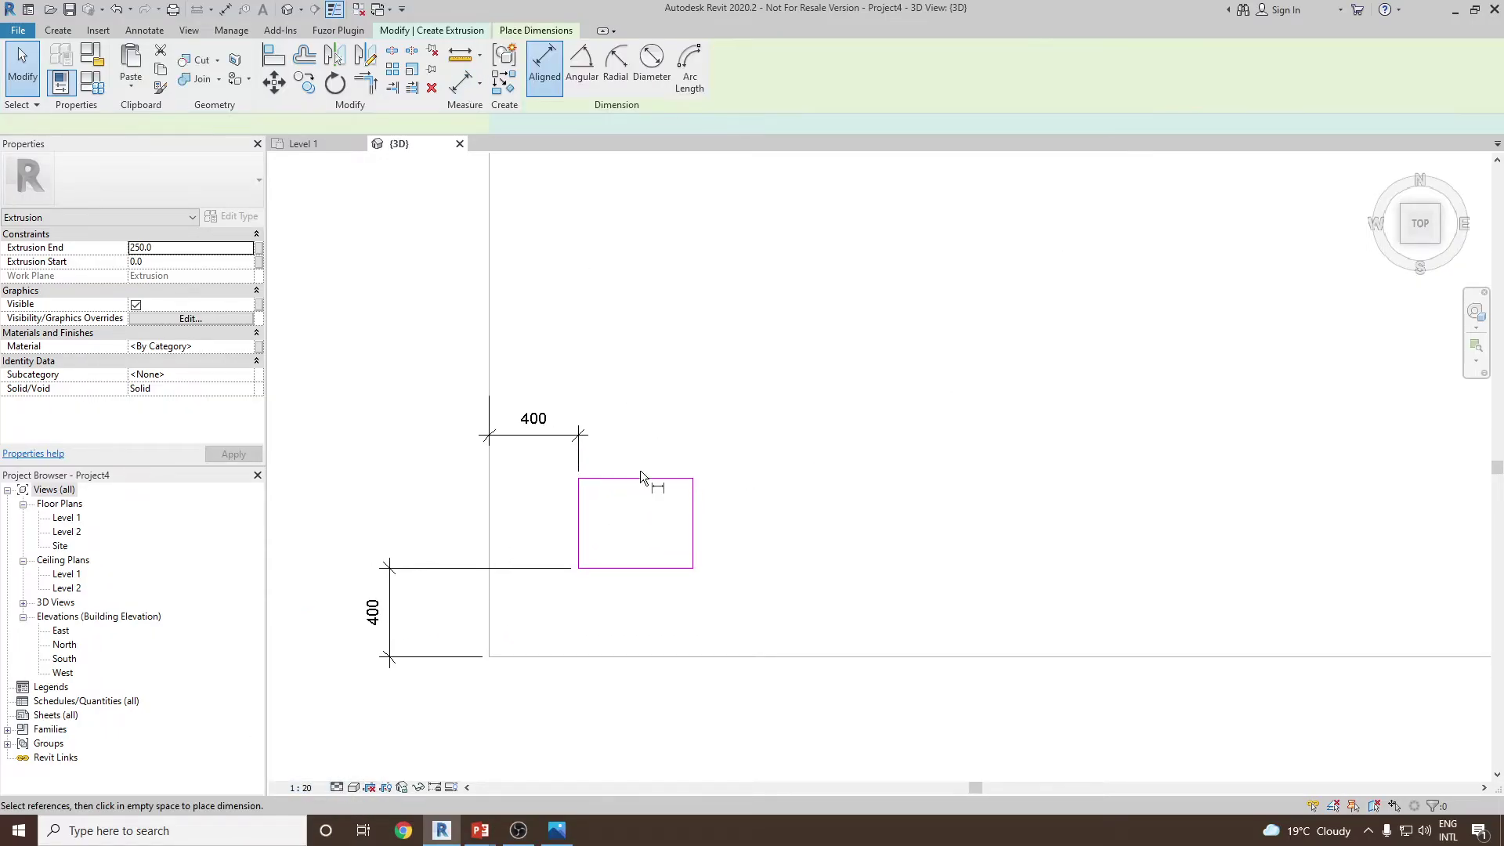
left_click(580, 496)
left_click(696, 509)
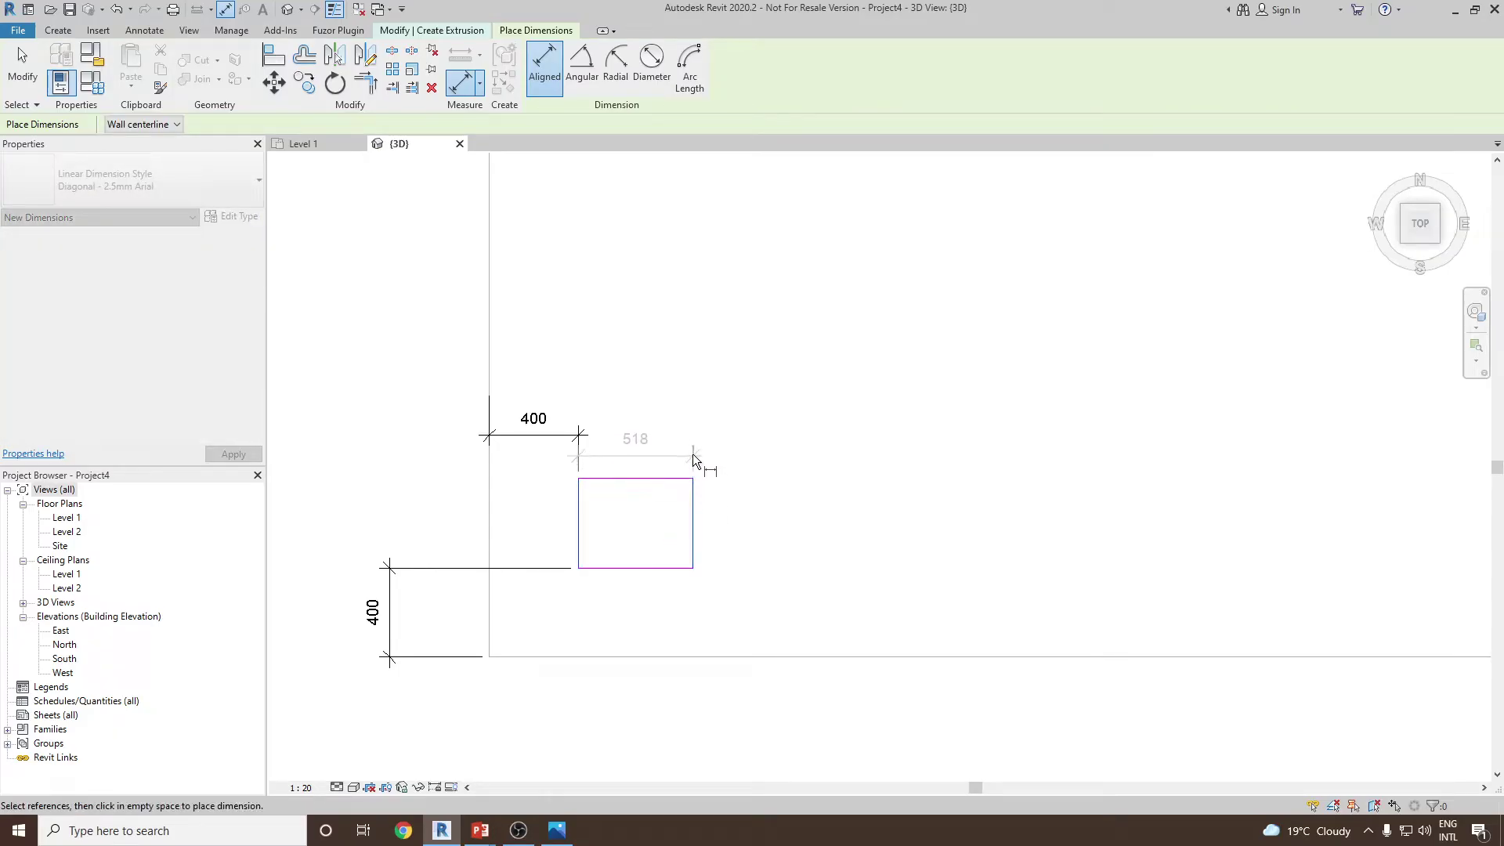
left_click(692, 433)
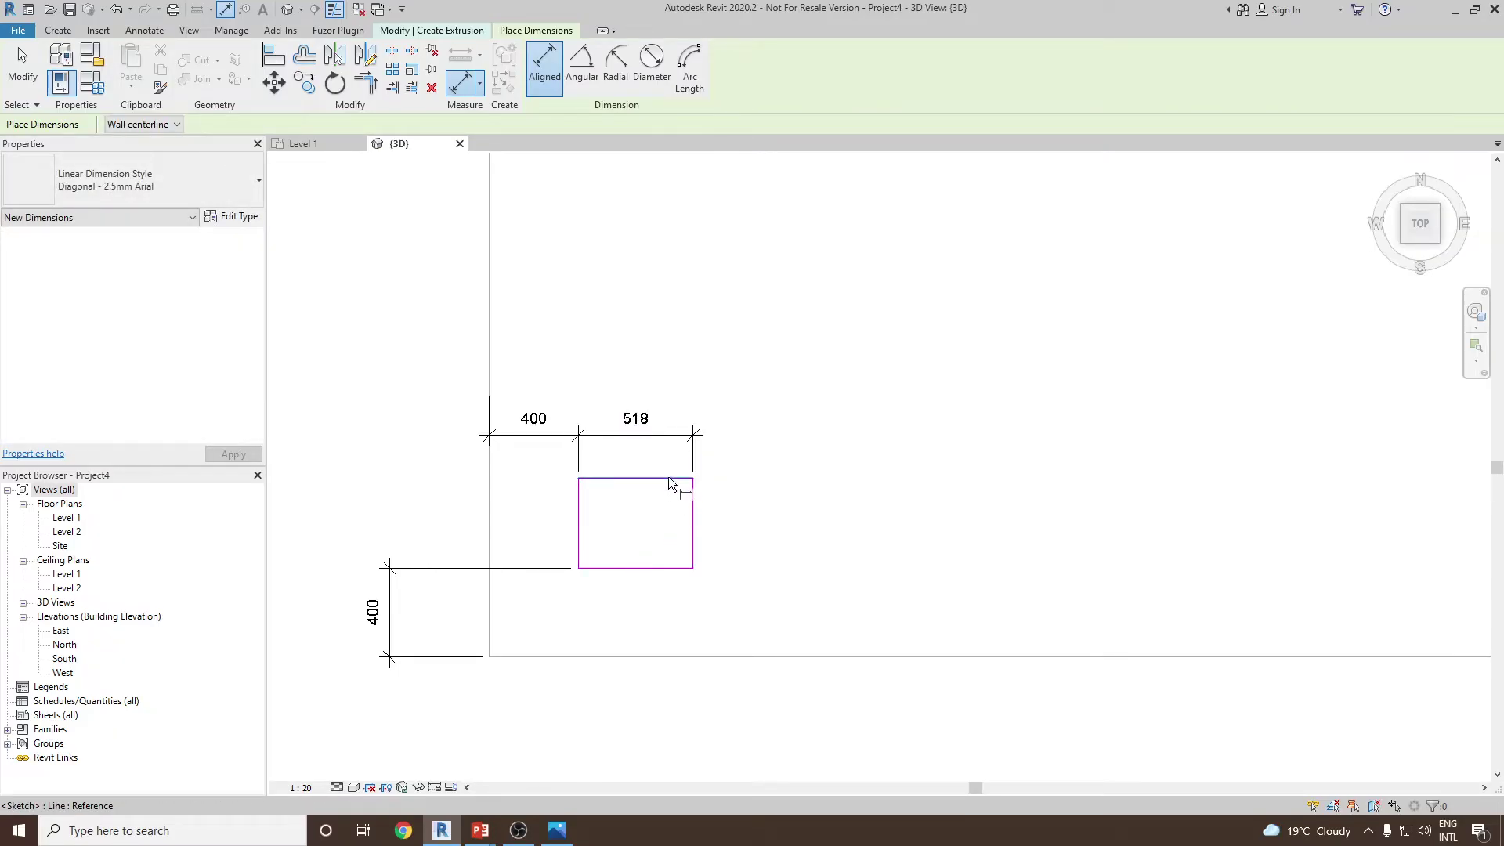
left_click(669, 478)
left_click(674, 567)
left_click(740, 560)
key("Escape")
key("Escape")
- Set the post-base rectangle's width and height to 500 mm each by moving its east and north edges
left_click(692, 501)
left_click(640, 435)
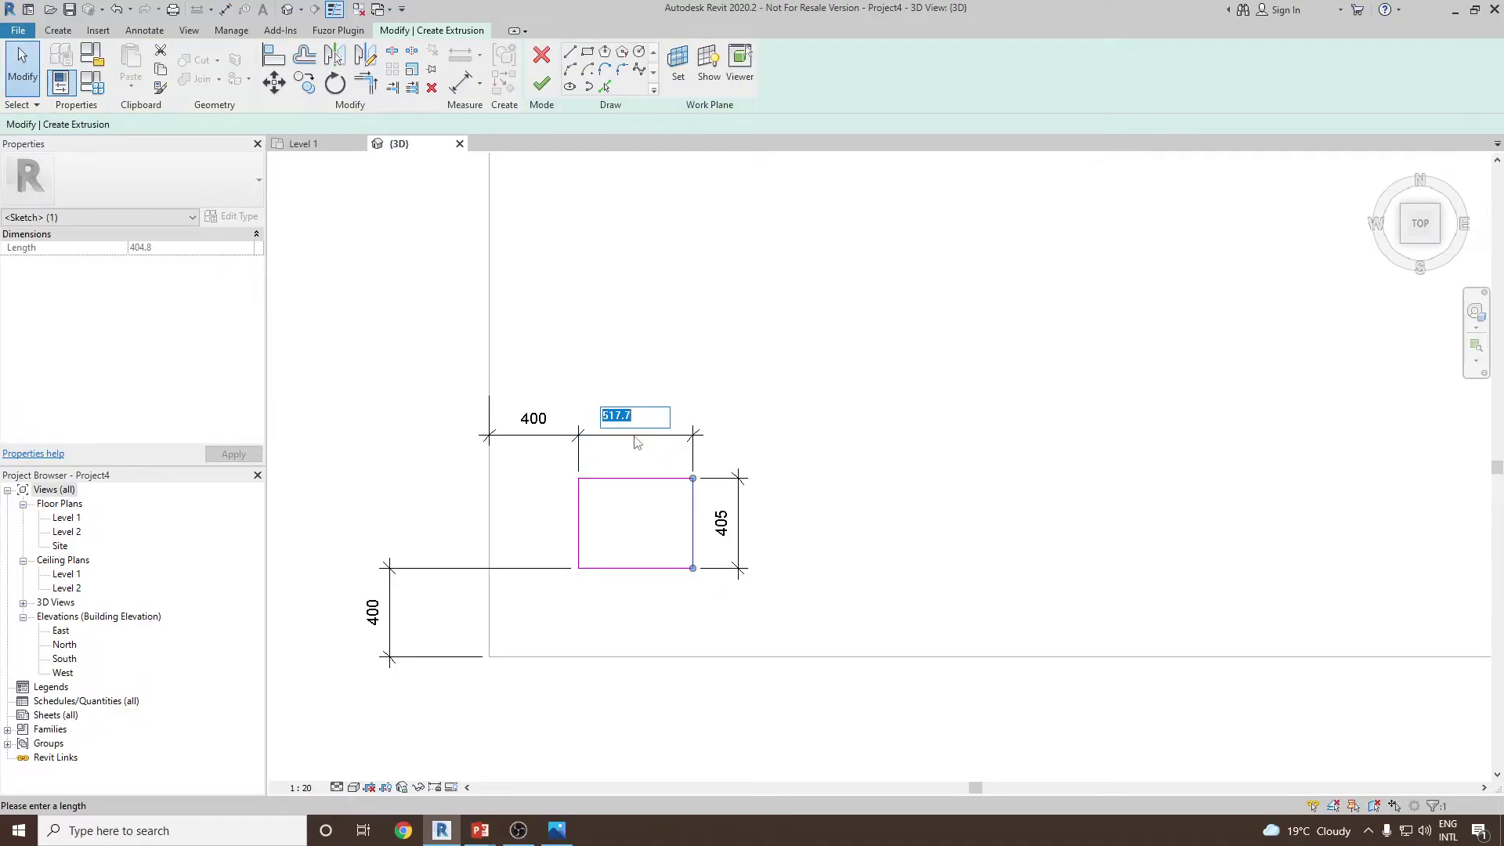
key("Return")
key("Escape")
left_click(662, 478)
left_click(718, 522)
key("Return")
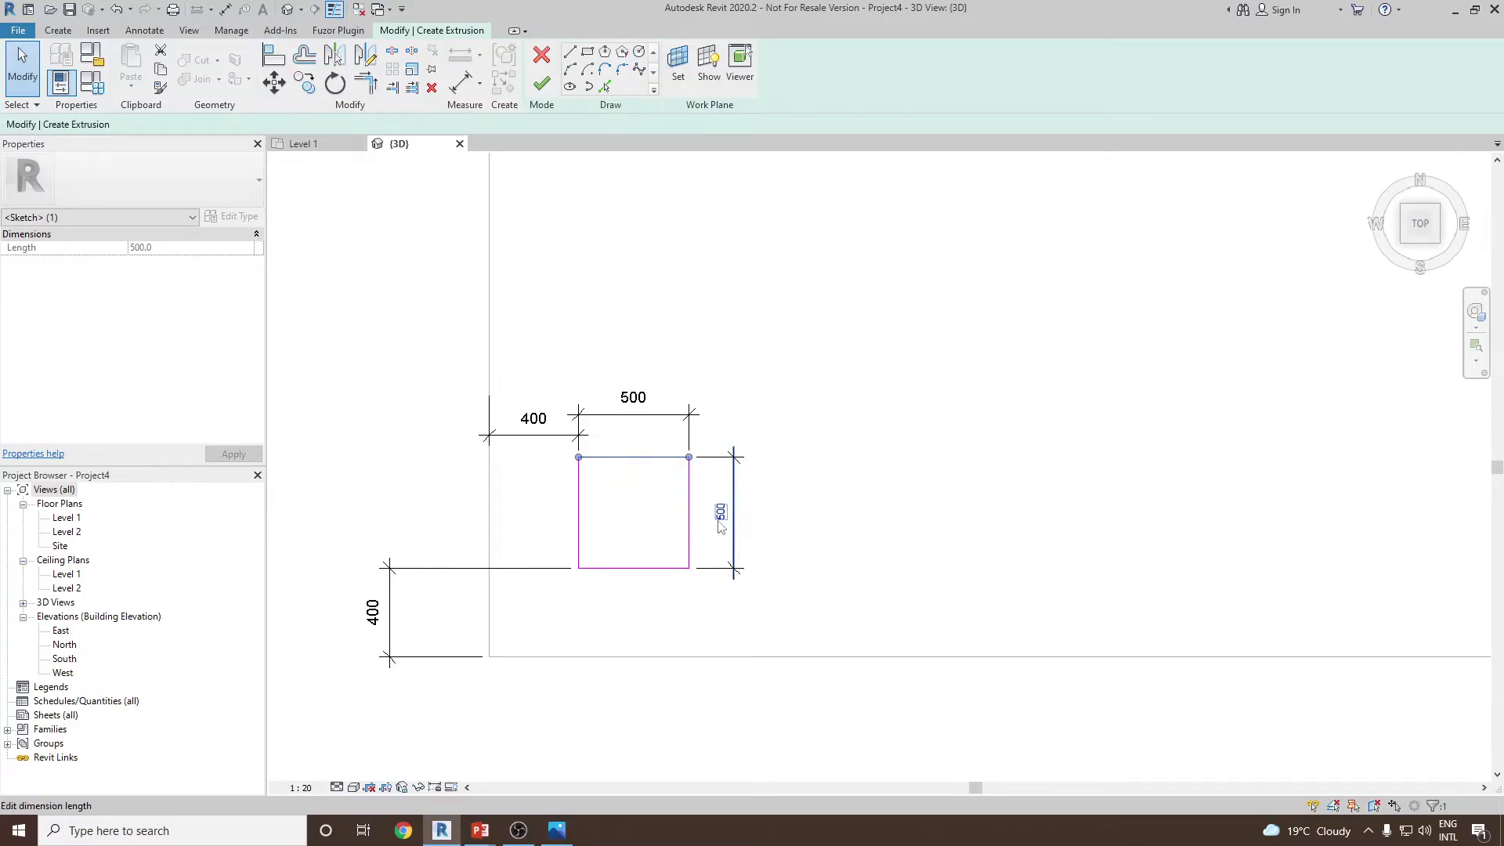
key("Escape")
- Try to resize the post-base rectangle to 400 by 400 mm by moving its east and south edges
scroll(796, 473, "down", 3)
scroll(725, 495, "up", 3)
scroll(740, 513, "down", 3)
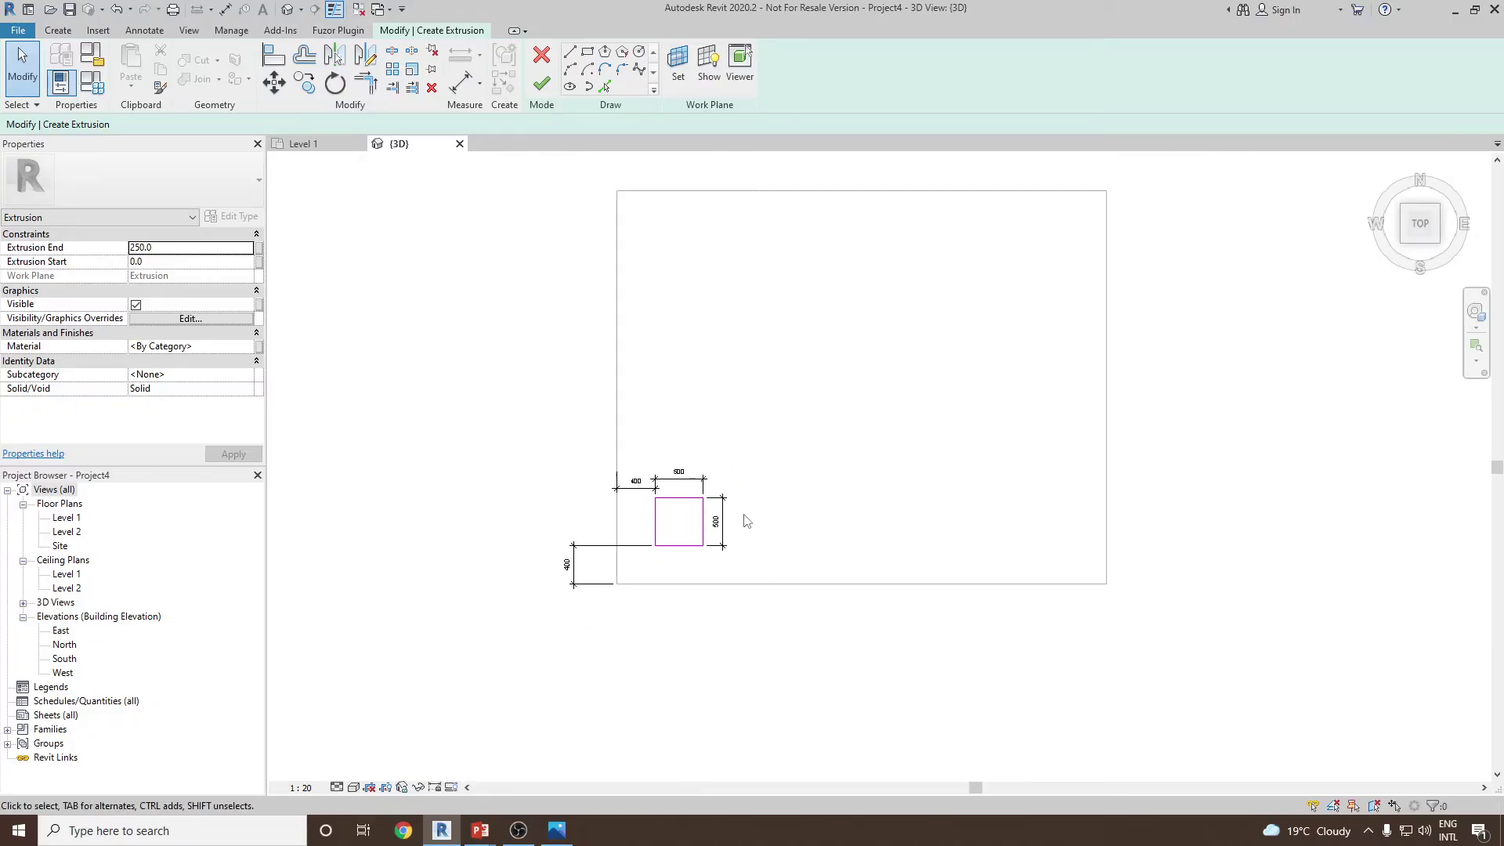
scroll(648, 520, "up", 3)
scroll(724, 548, "down", 3)
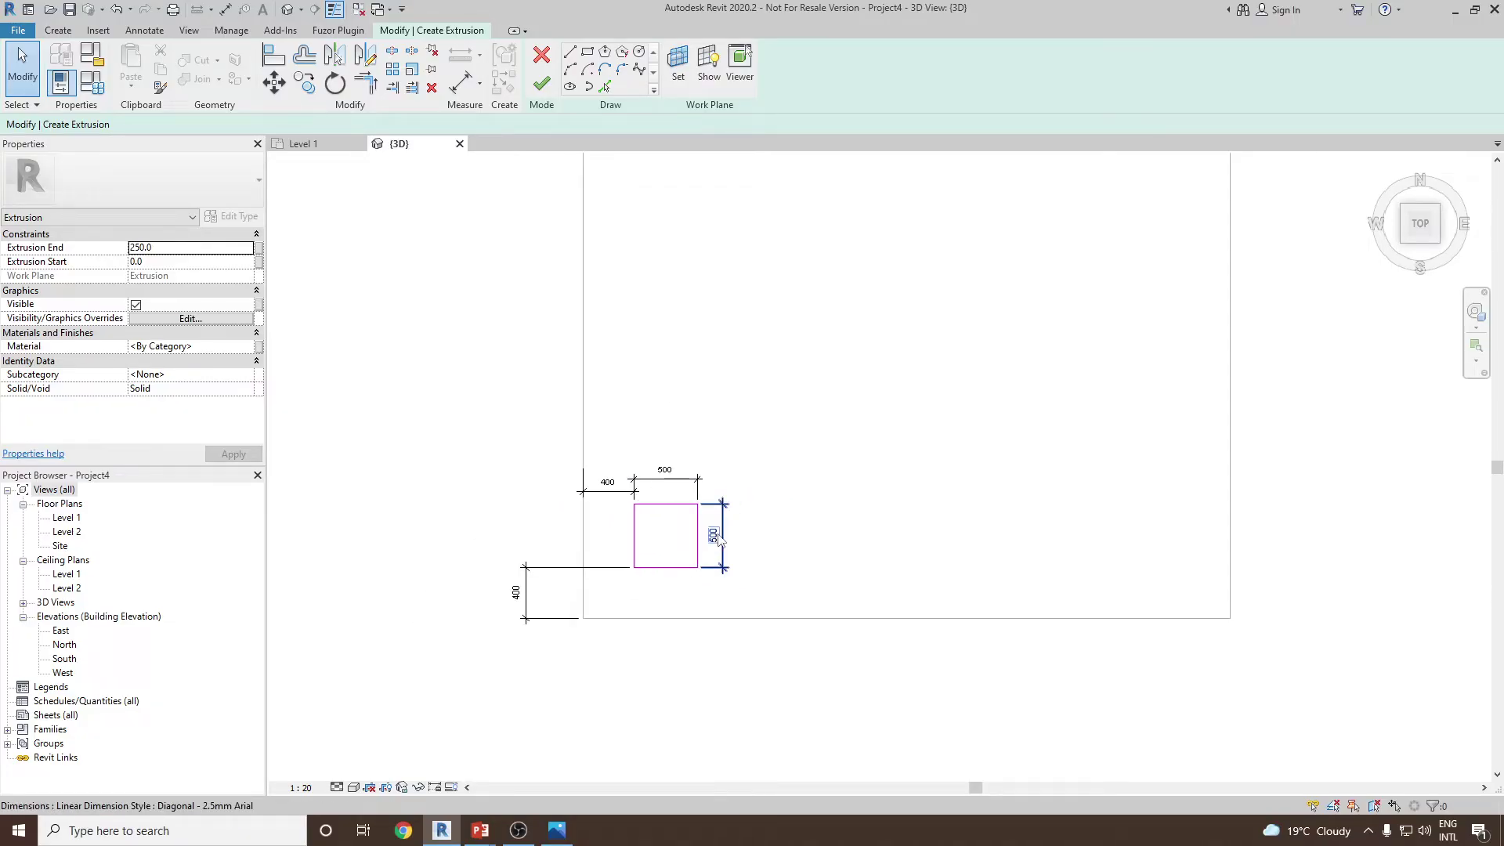
scroll(768, 531, "up", 3)
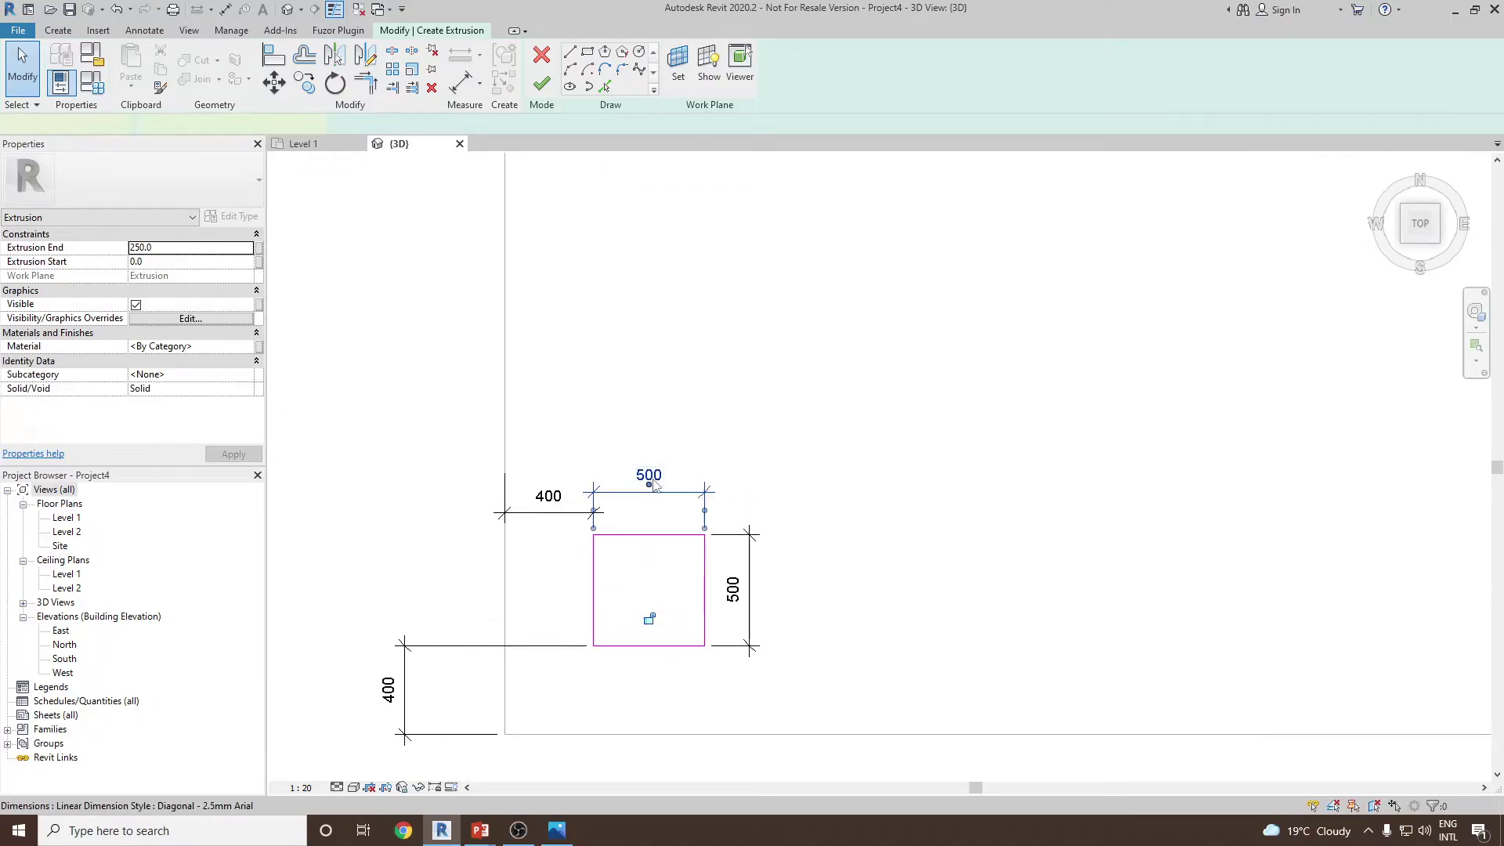
left_click(651, 492)
key("Escape")
double_click(657, 482)
type("400")
key("Return")
left_click(638, 646)
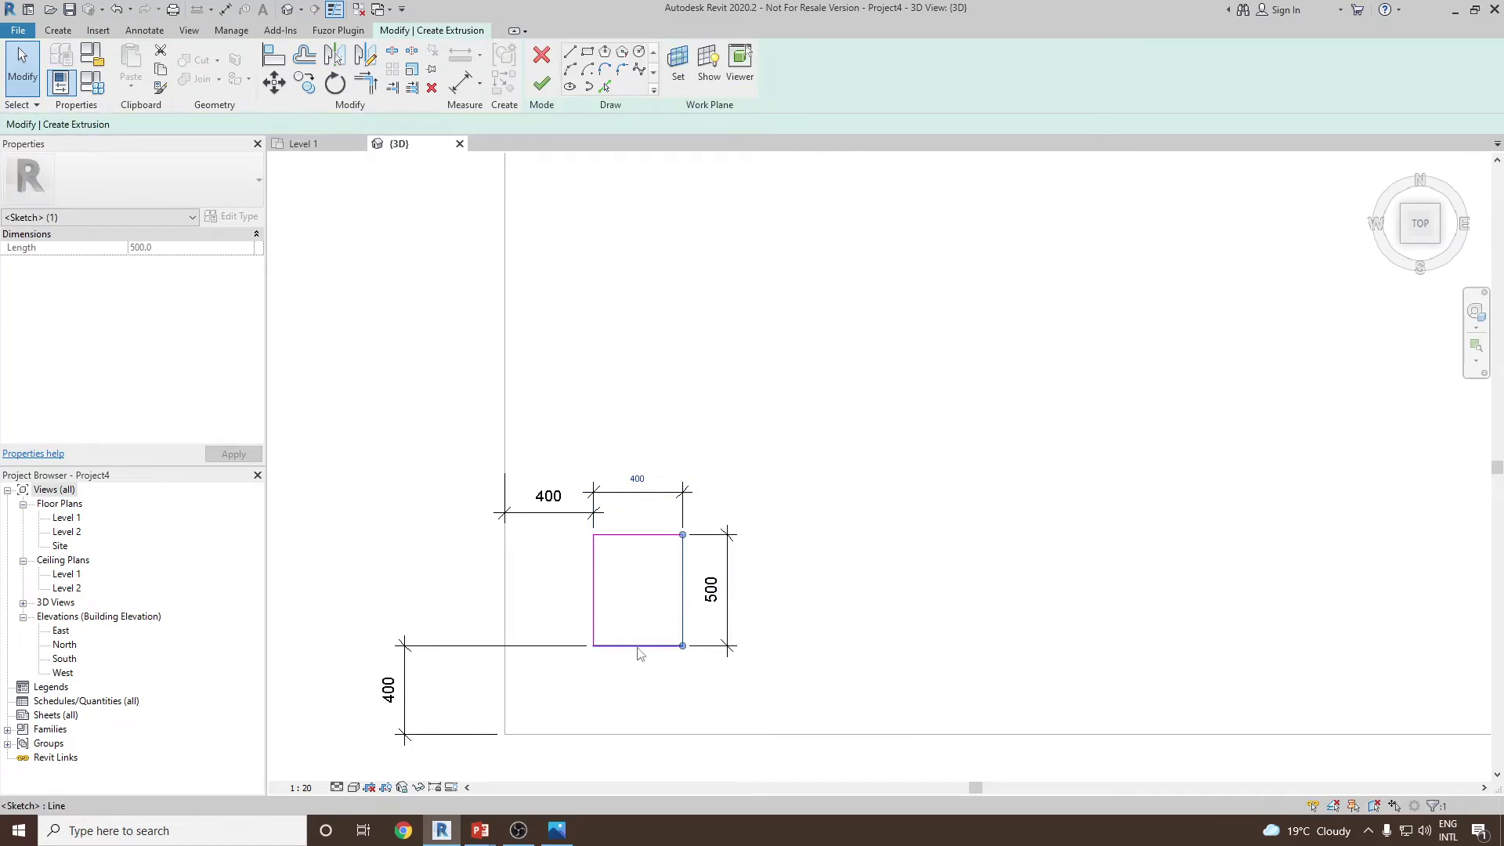
left_click(711, 590)
type("400")
key("Return")
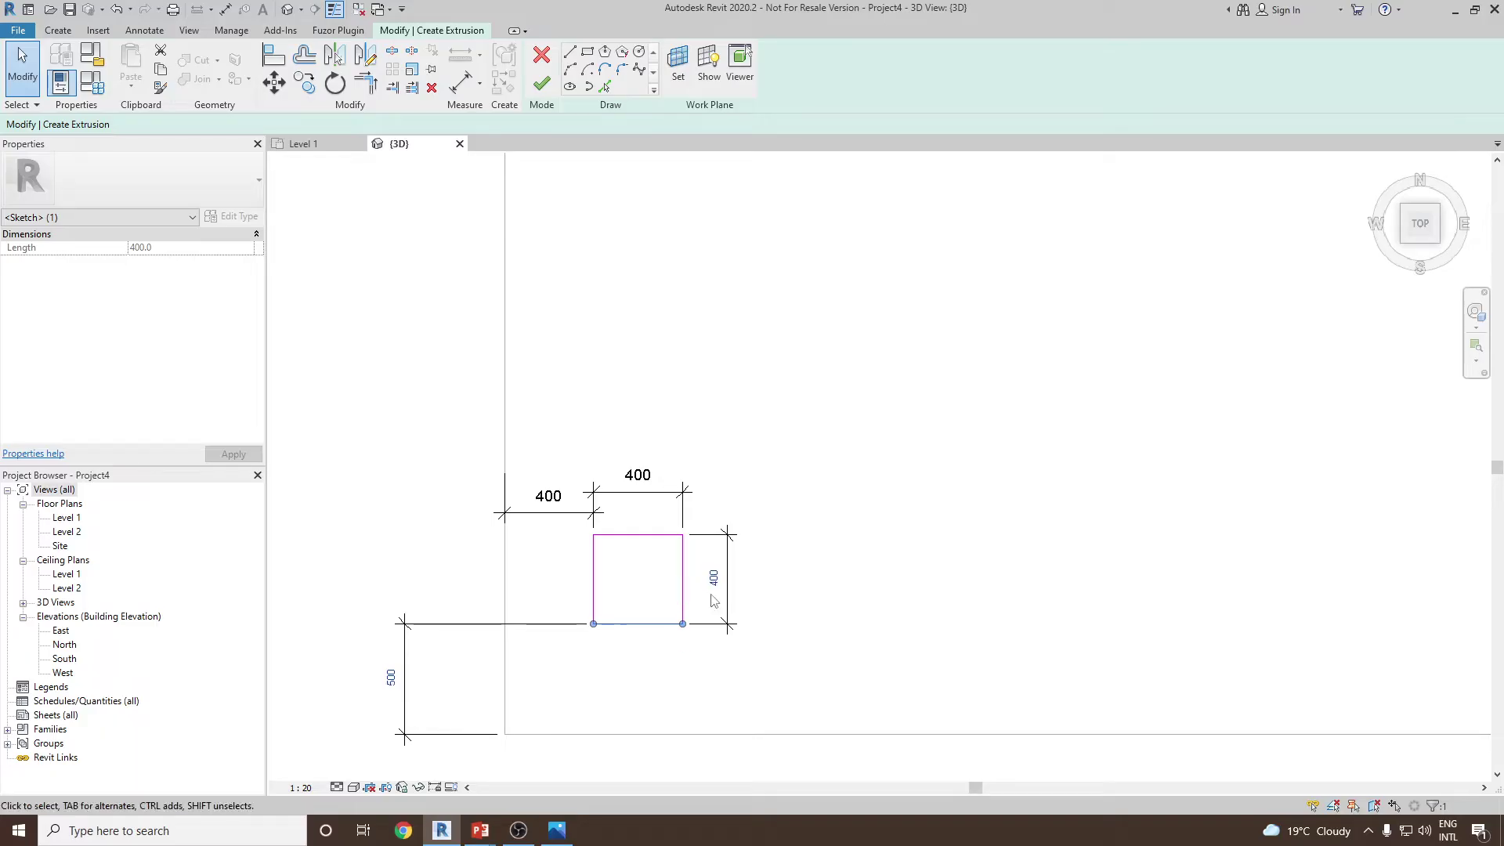
- Undo the last height and width changes on the post-base rectangle
left_click(642, 669)
key("ctrl+z")
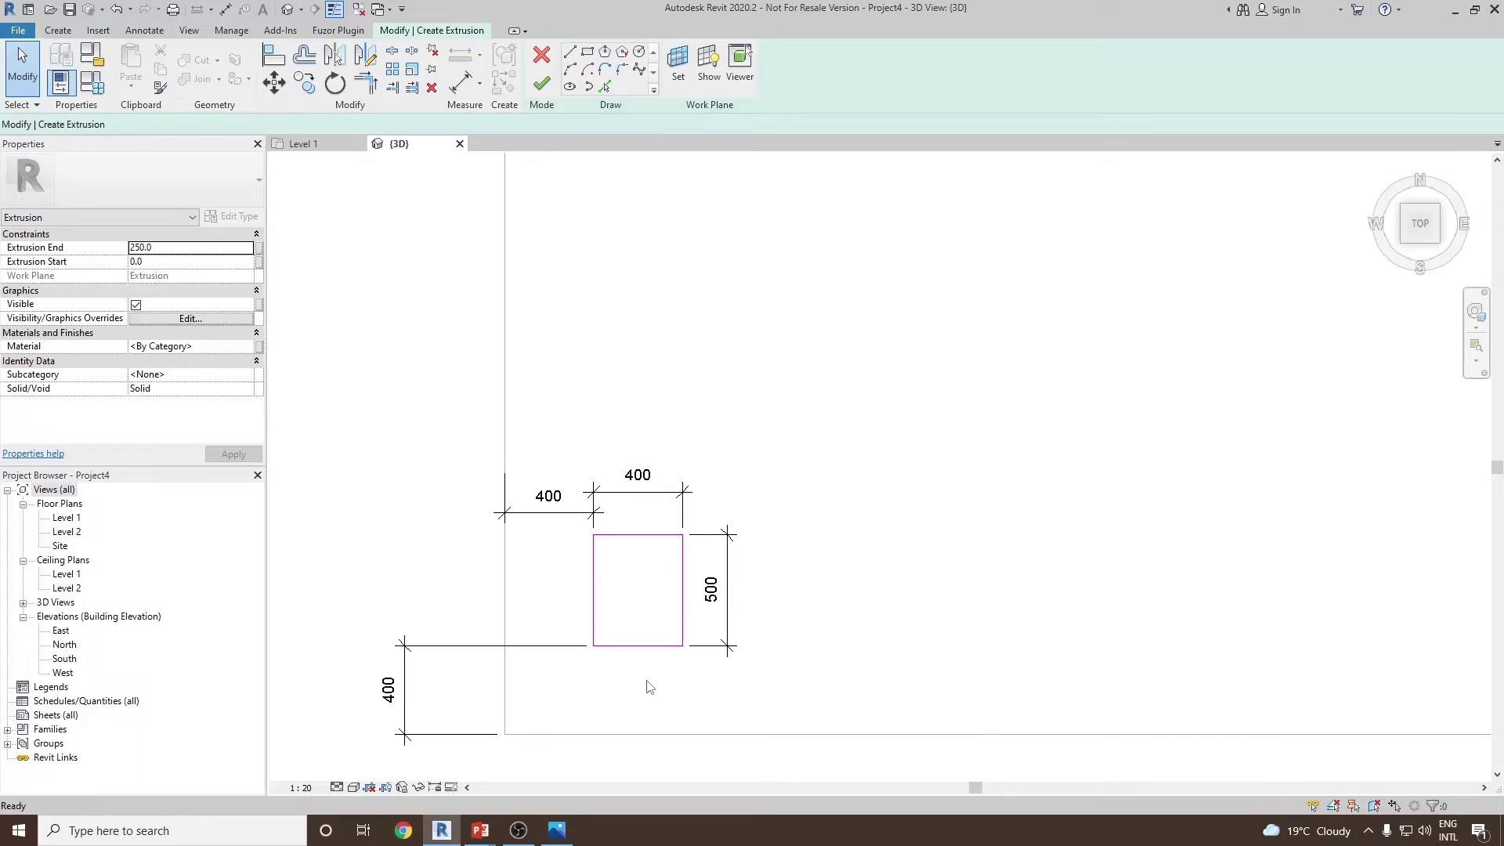
key("ctrl+z")
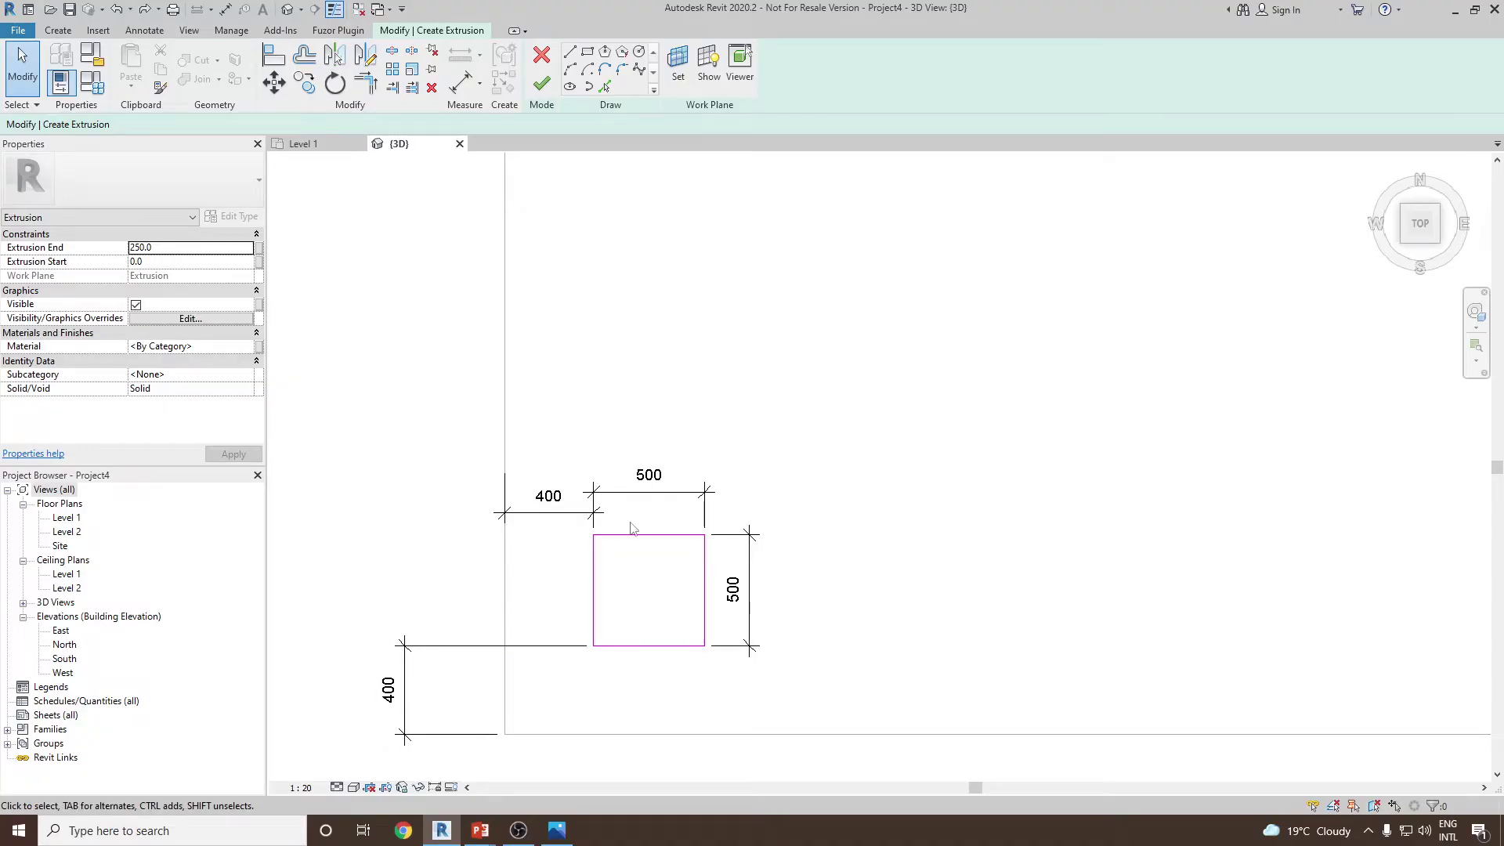
- Set the post-base rectangle's width and height to 400 mm each by moving its east and north edges
left_click(704, 569)
left_click(649, 474)
type("400")
key("Return")
left_click(658, 608)
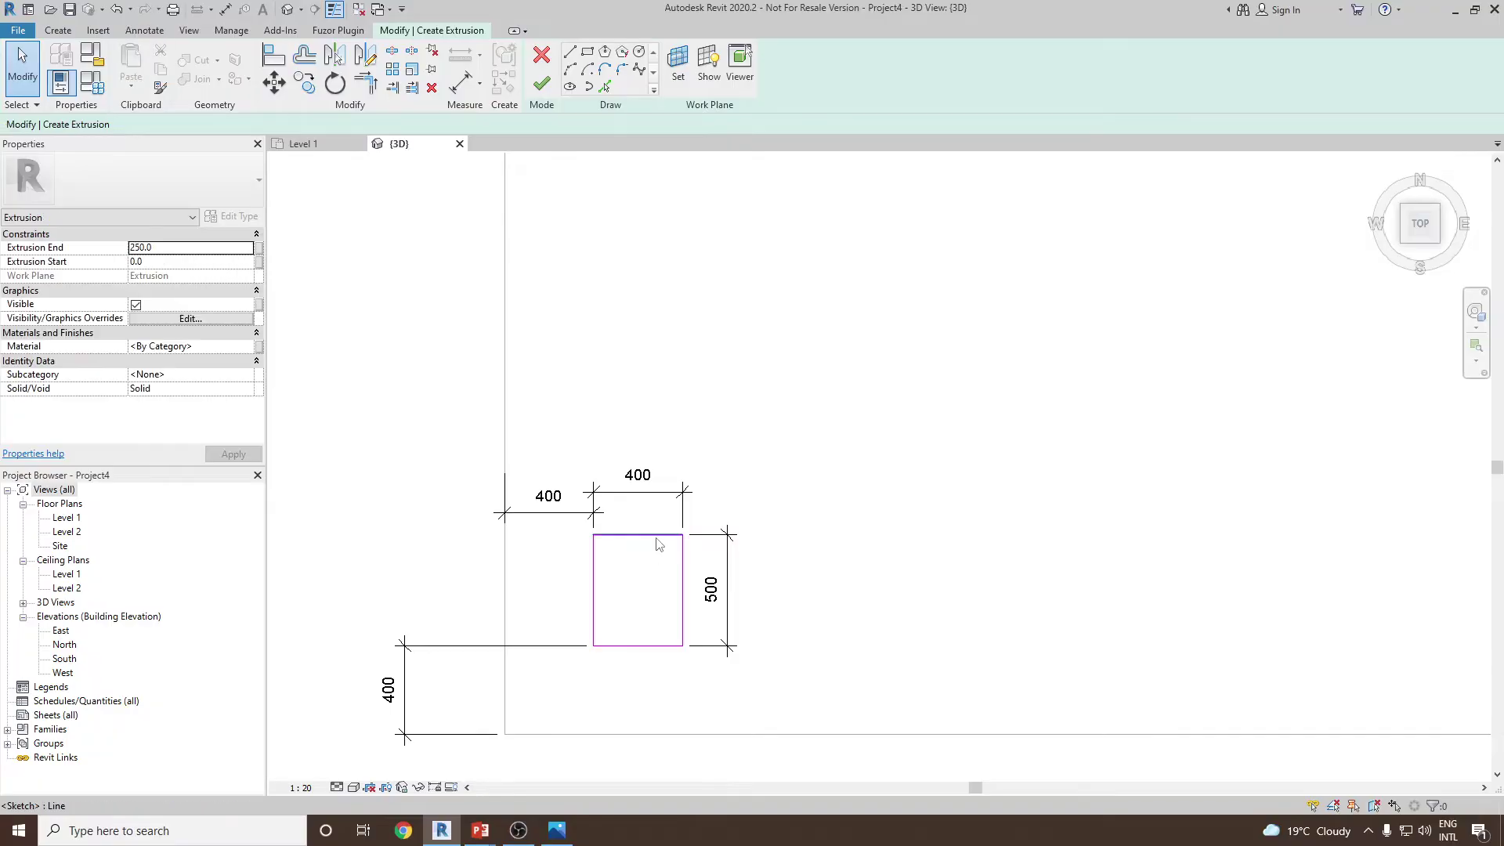
left_click(657, 535)
left_click(719, 591)
type("400")
key("Return")
left_click(846, 586)
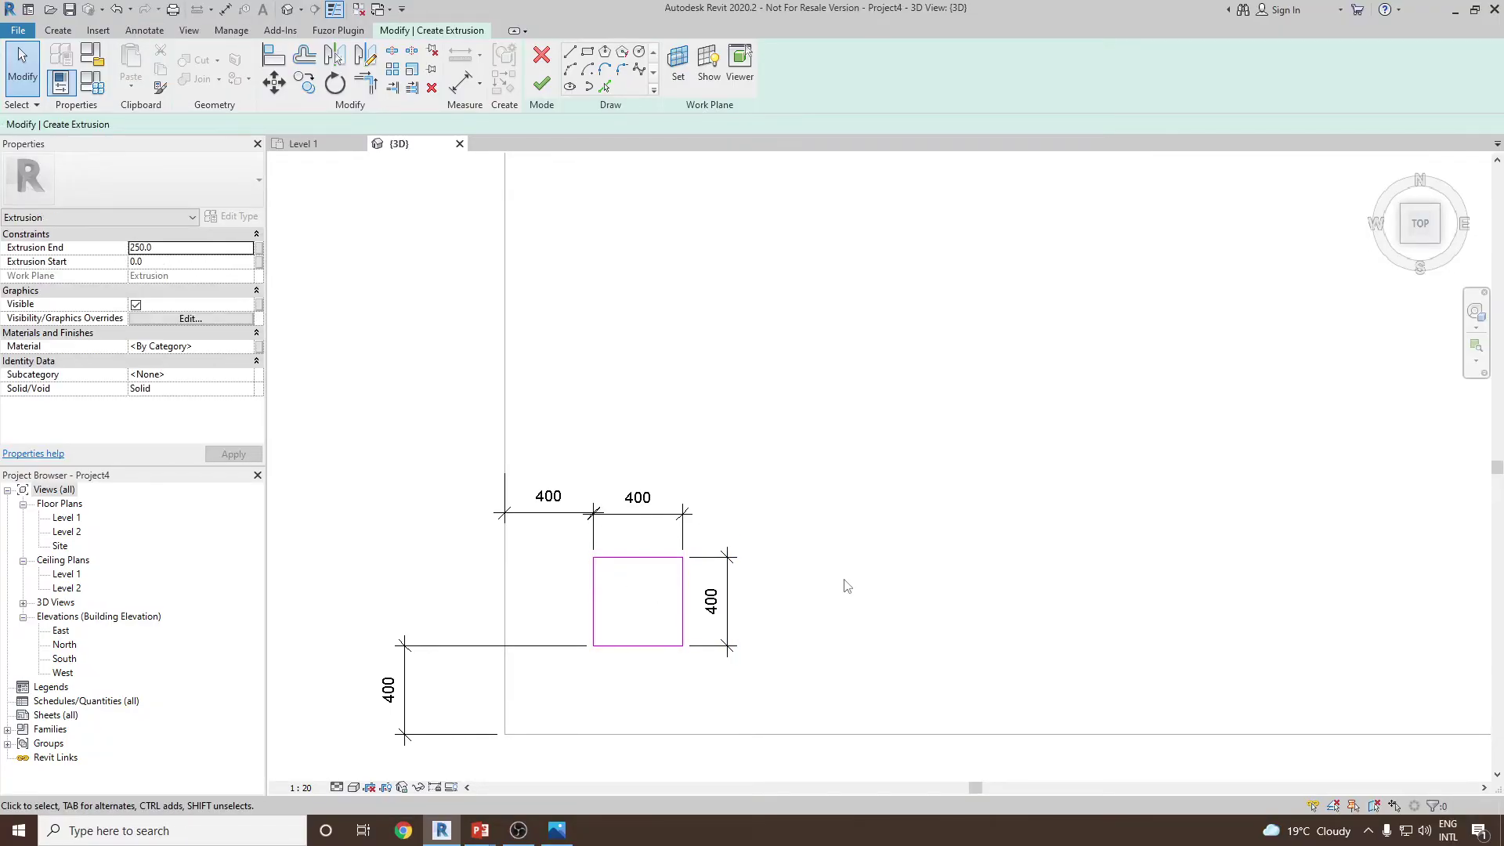
- Finish the post-base extrusion sketch and show the block in an angled 3D view
scroll(576, 543, "down", 2)
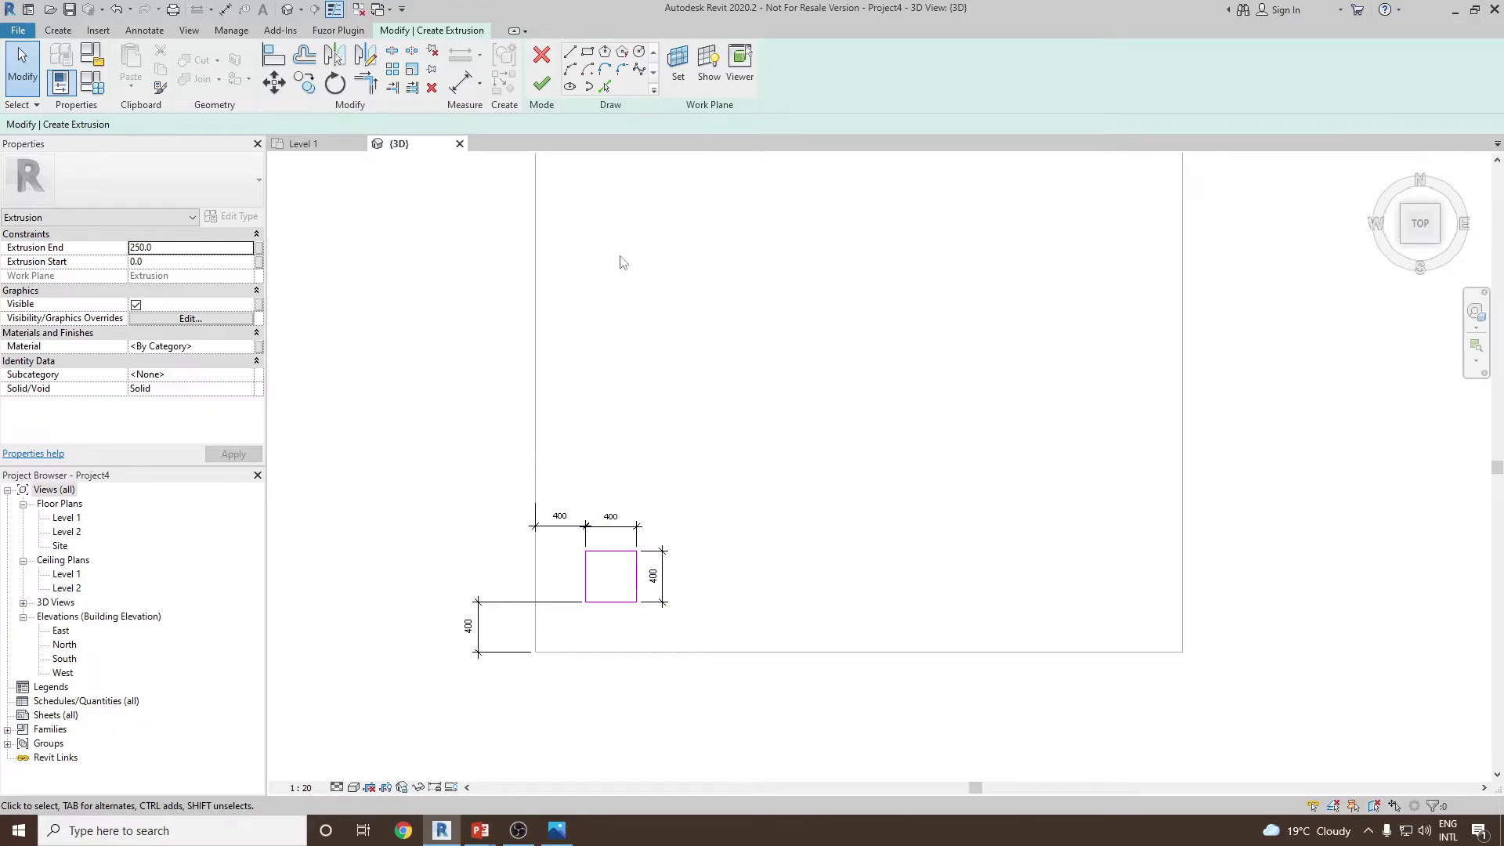
left_click(541, 84)
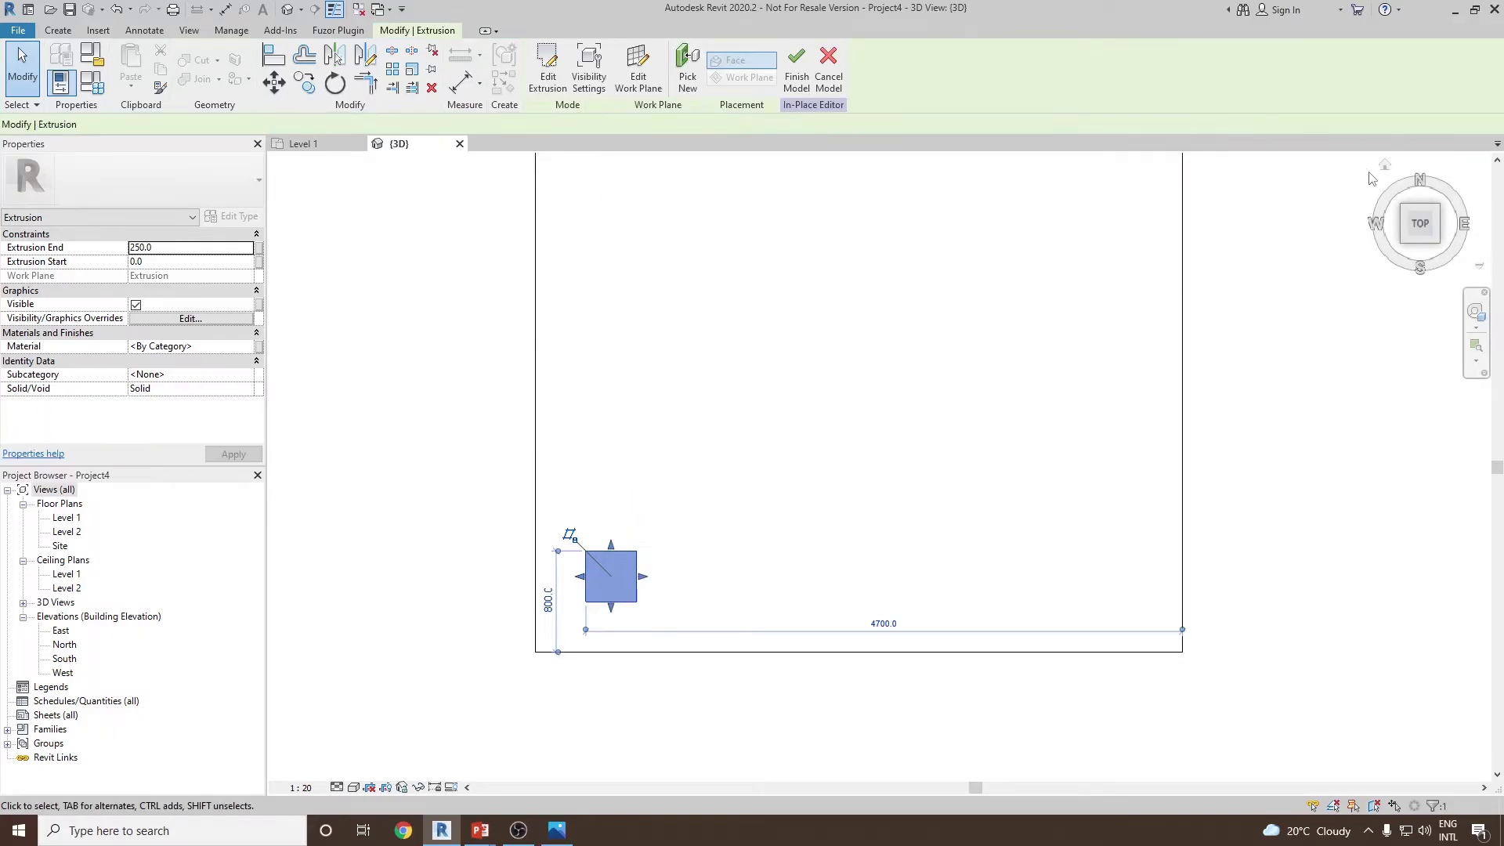
left_click(1438, 242)
scroll(704, 430, "up", 4)
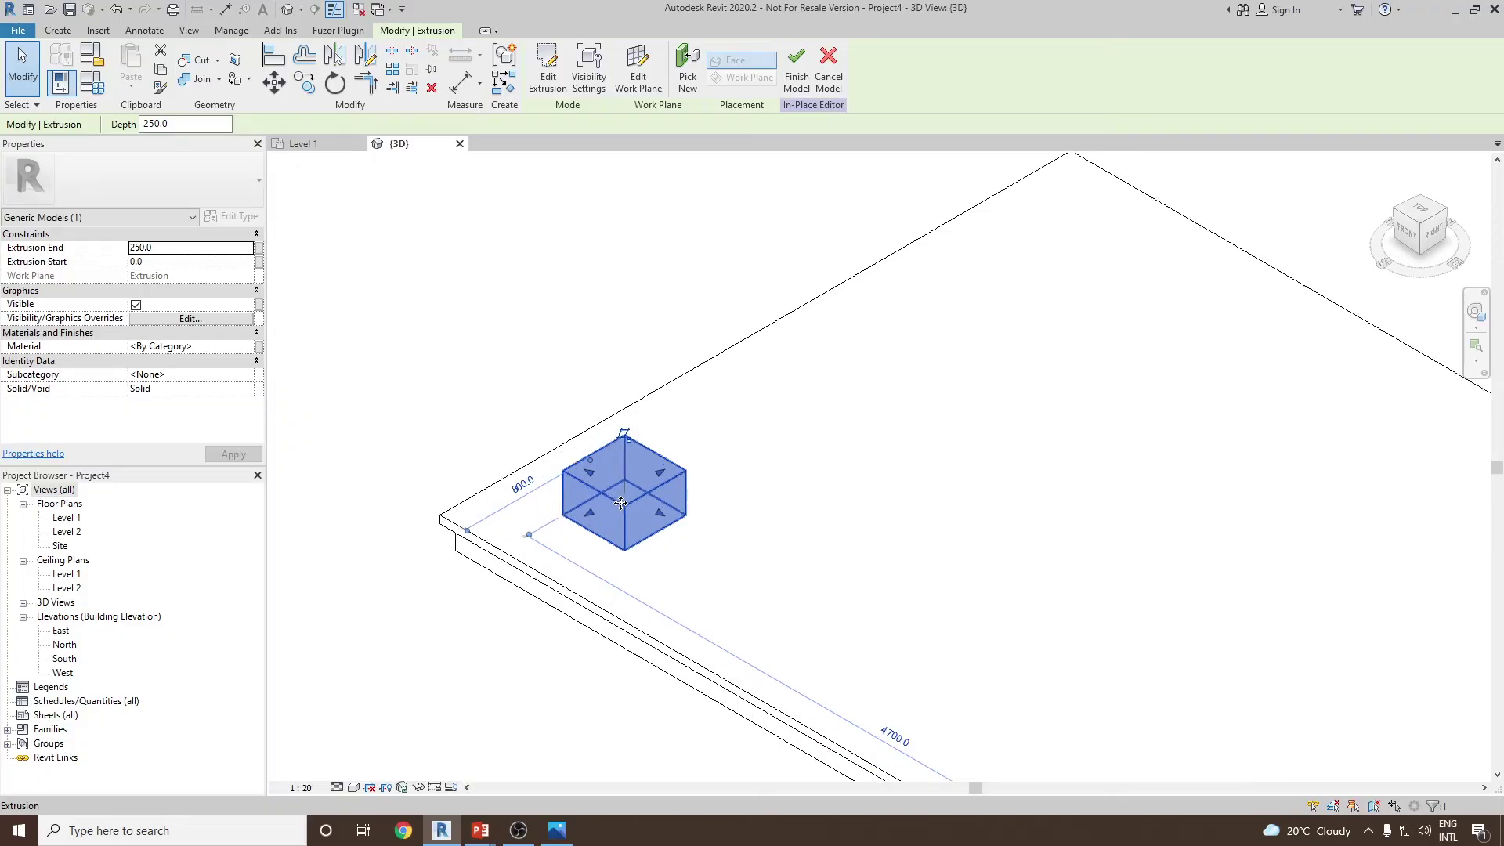
- Check the post base's height in the reference photo and set its extrusion end to 150 mm
key("alt+Tab")
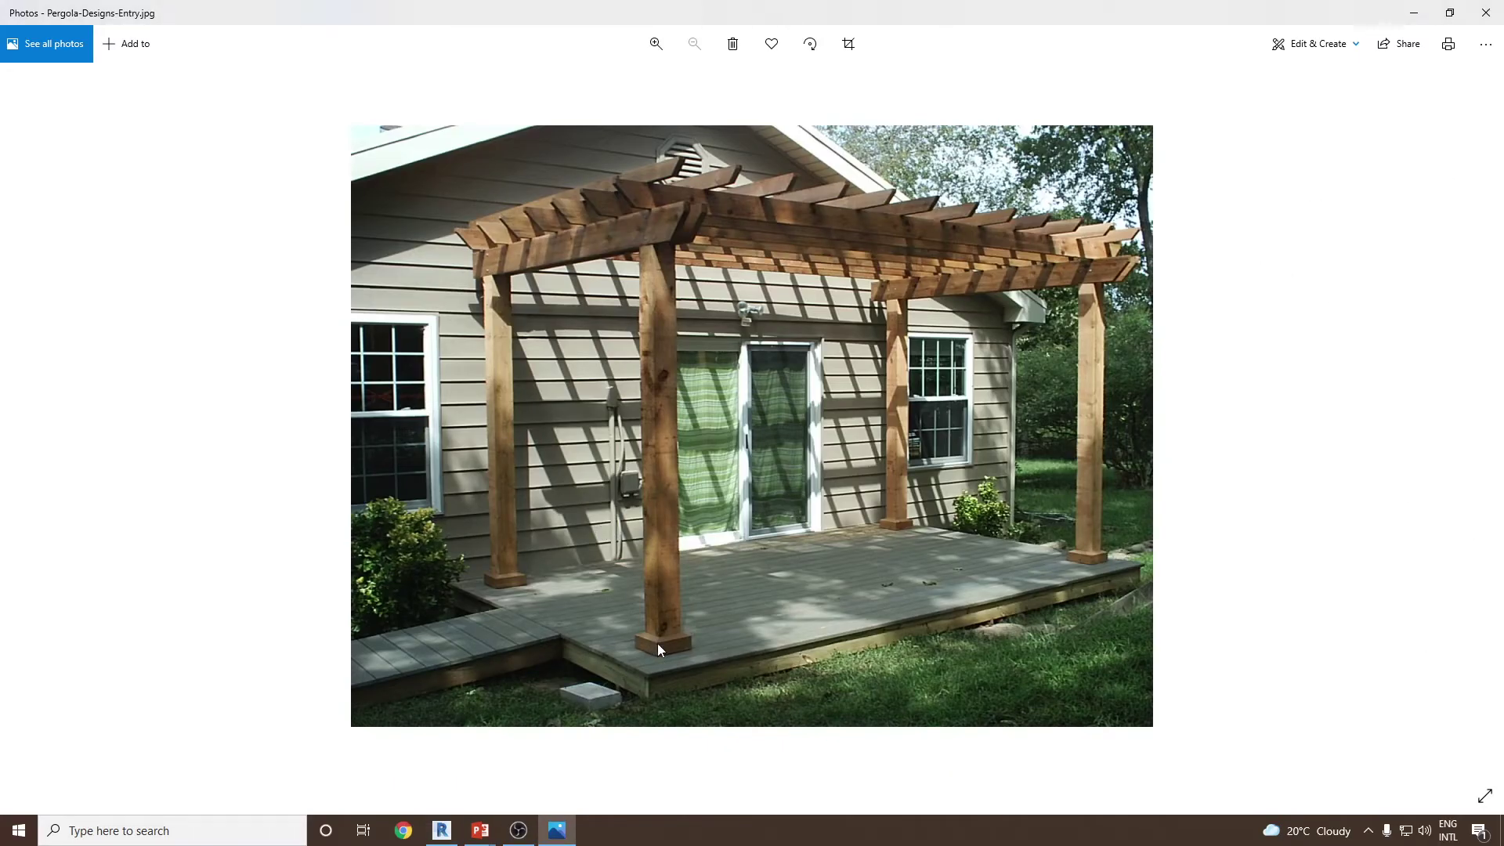
key("alt+Tab")
left_click(194, 246)
type("150")
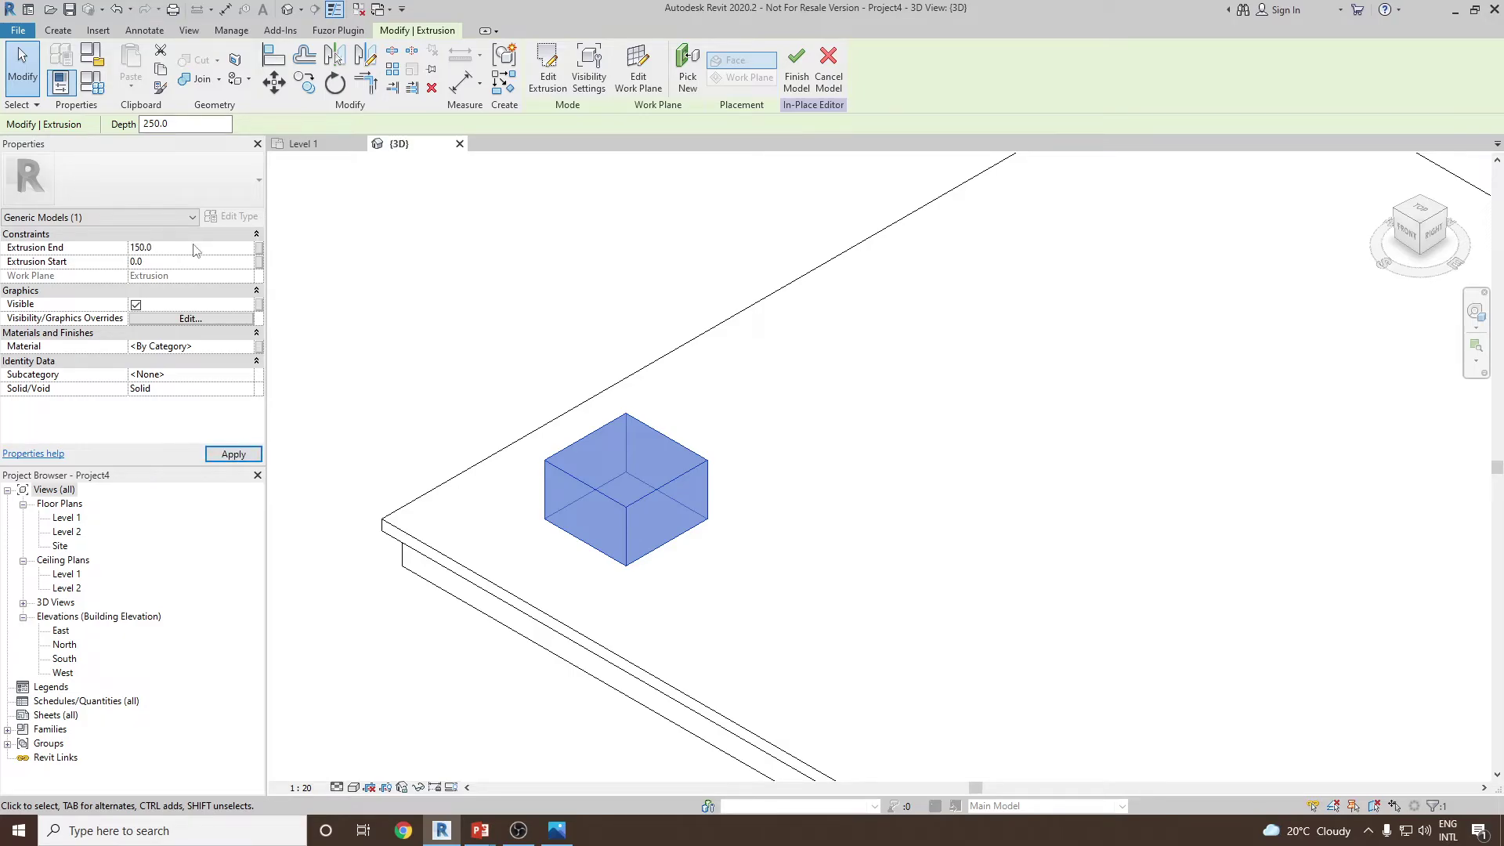
left_click(561, 313)
- Switch the 3D view to a visual style with filled surfaces and check the post-base block
left_click(357, 787)
left_click(411, 738)
left_click(604, 517)
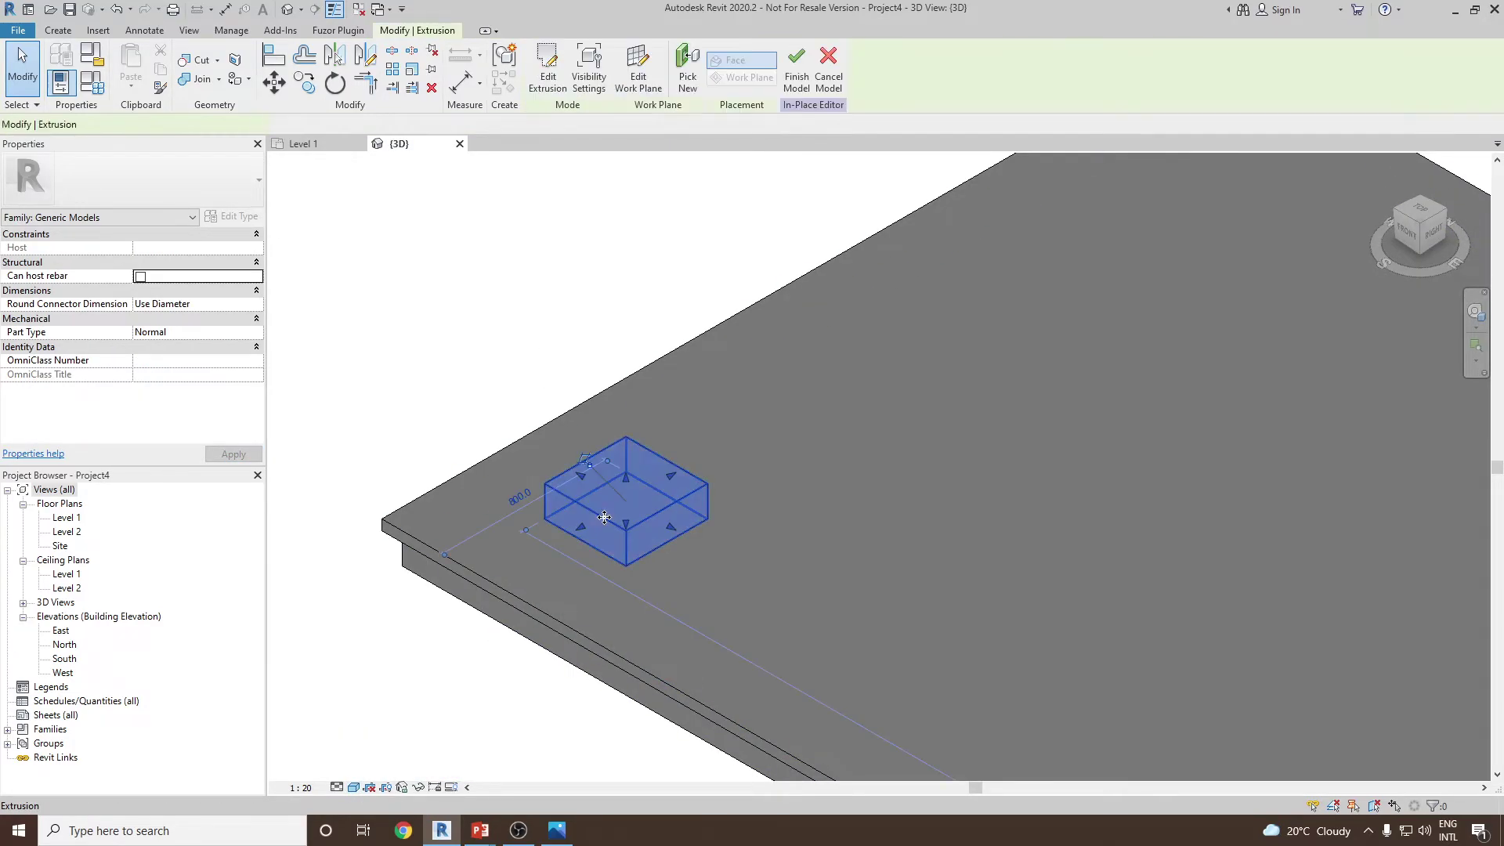
key("Escape")
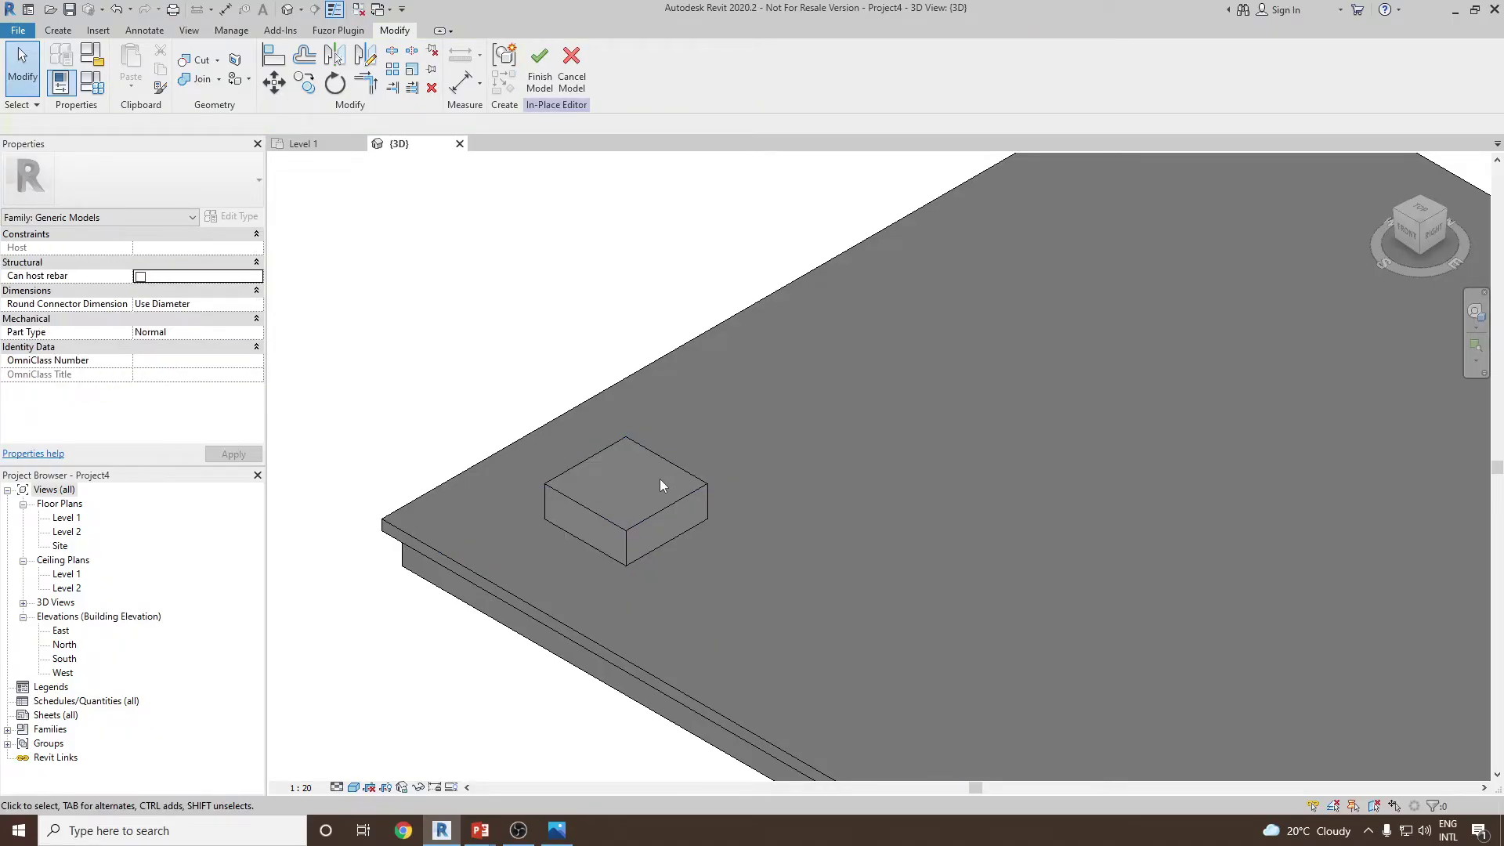
- Set the work plane by picking the top face of the post-base block
scroll(627, 536, "down", 4)
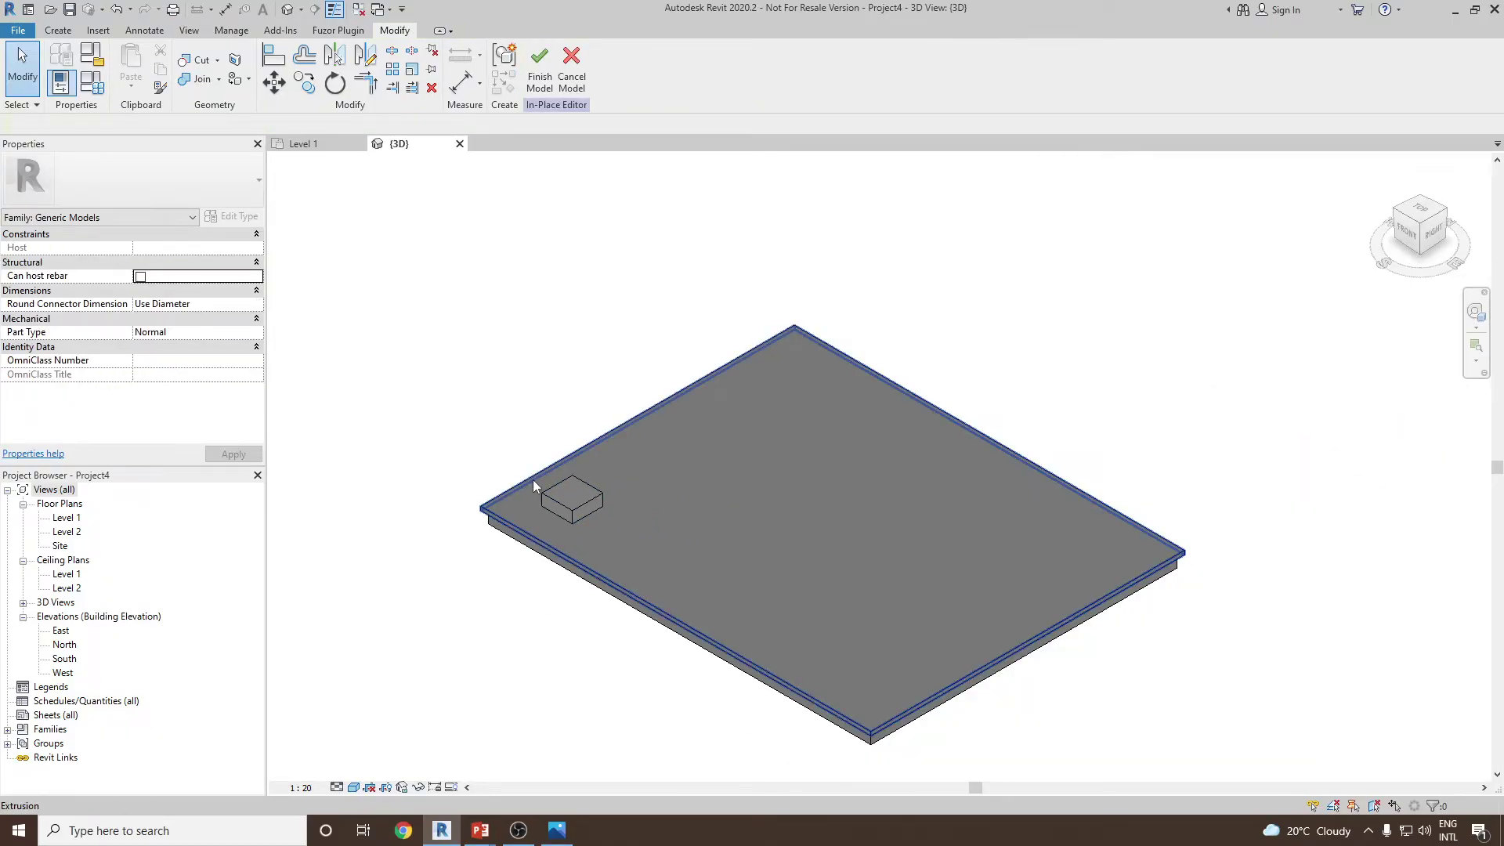
left_click(58, 32)
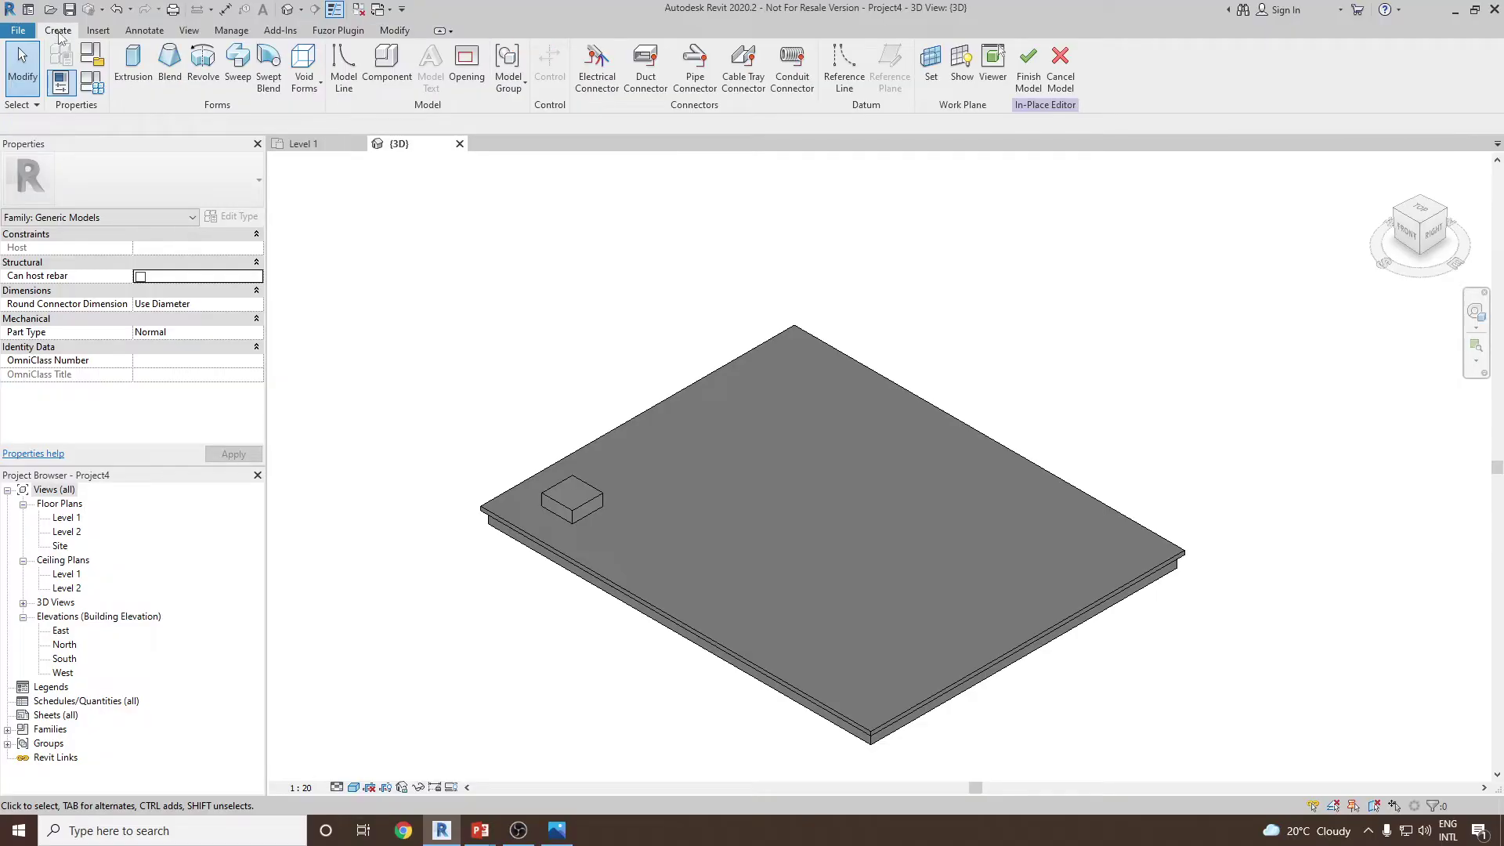
left_click(928, 72)
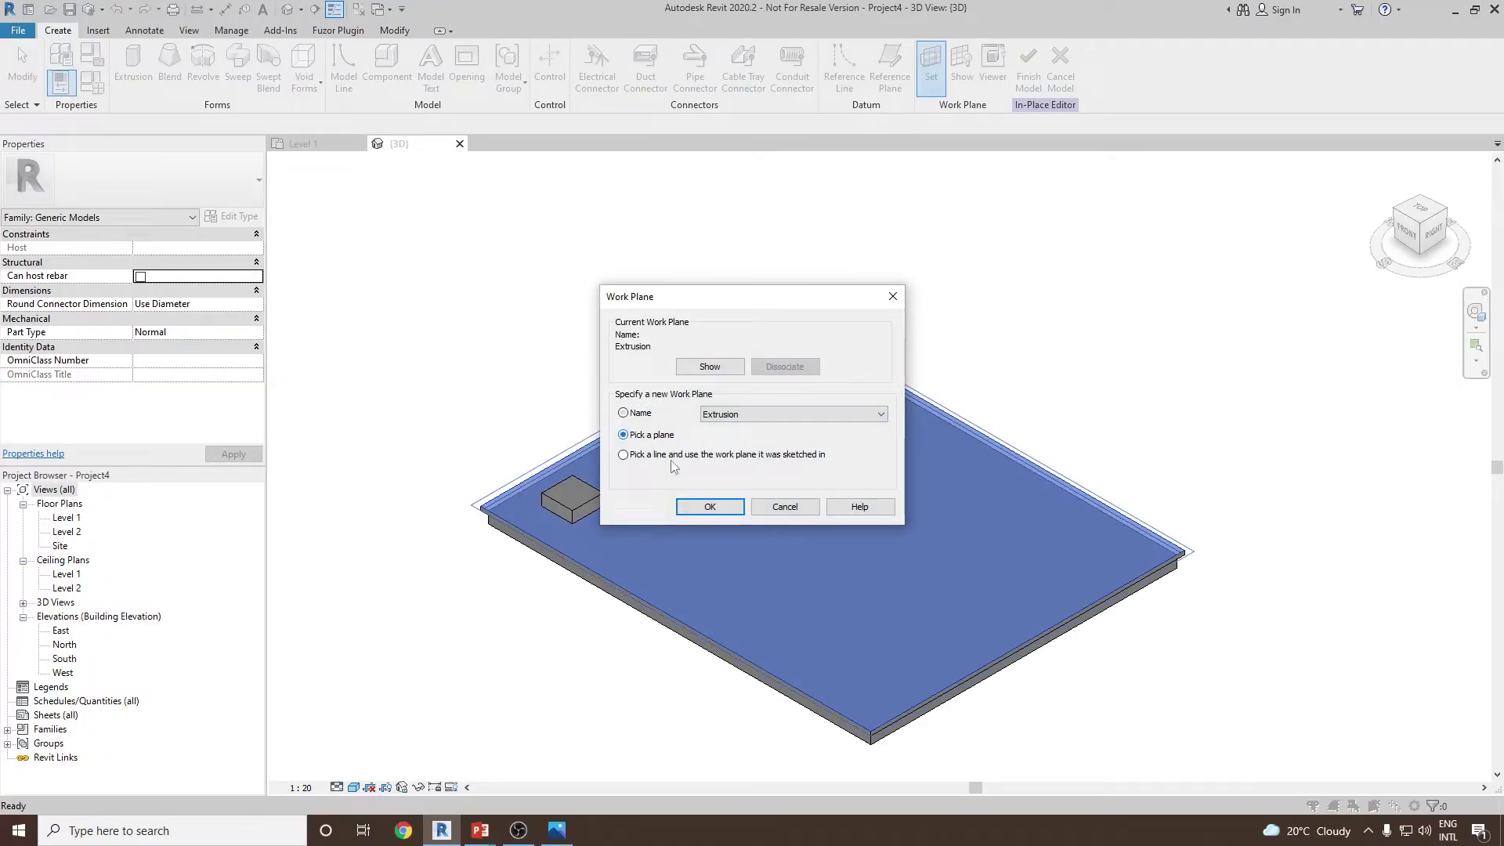
left_click(709, 507)
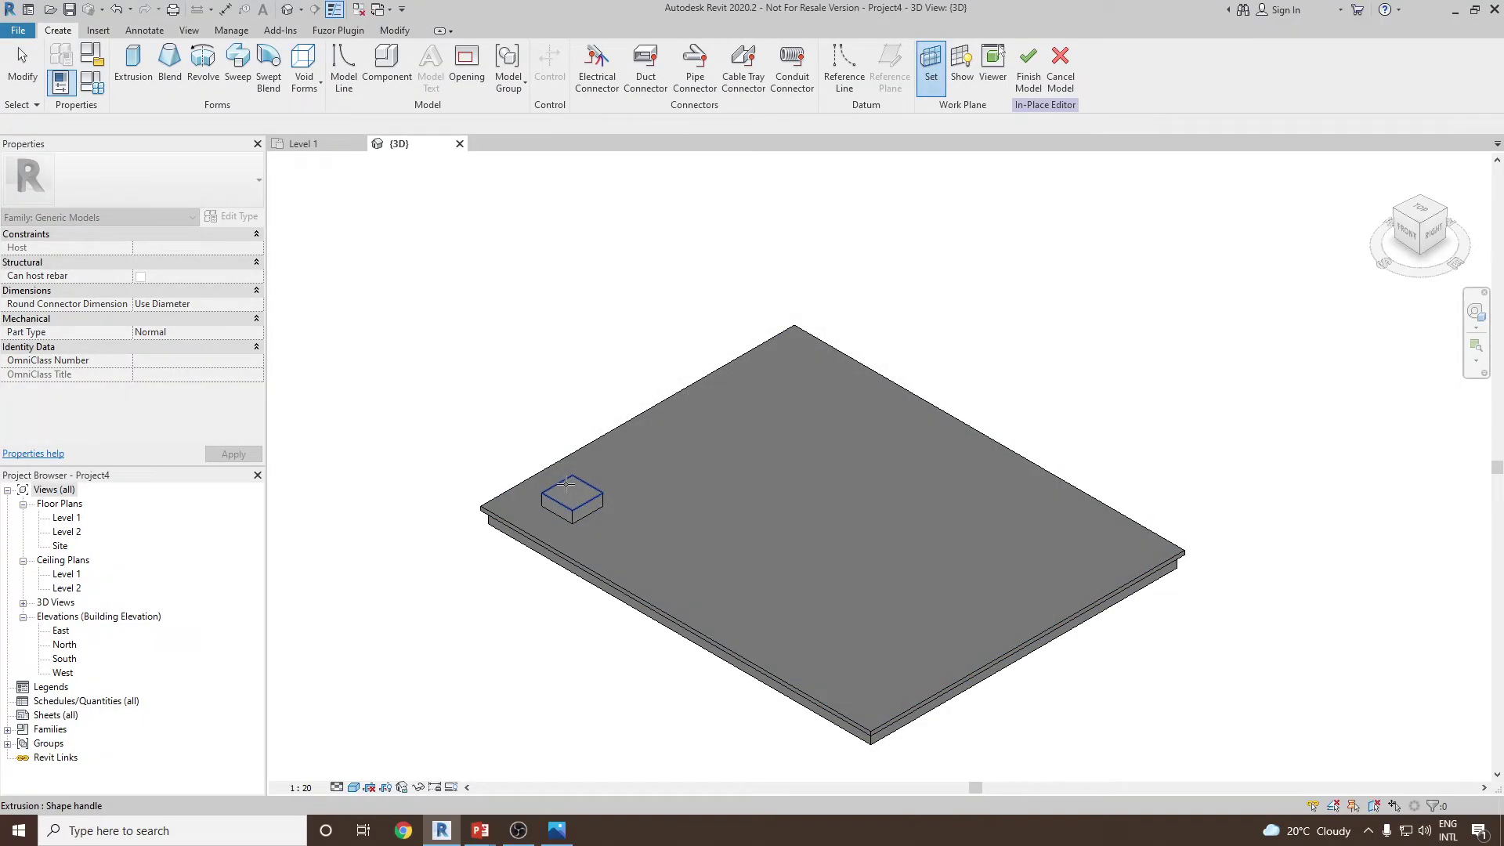
left_click(572, 492)
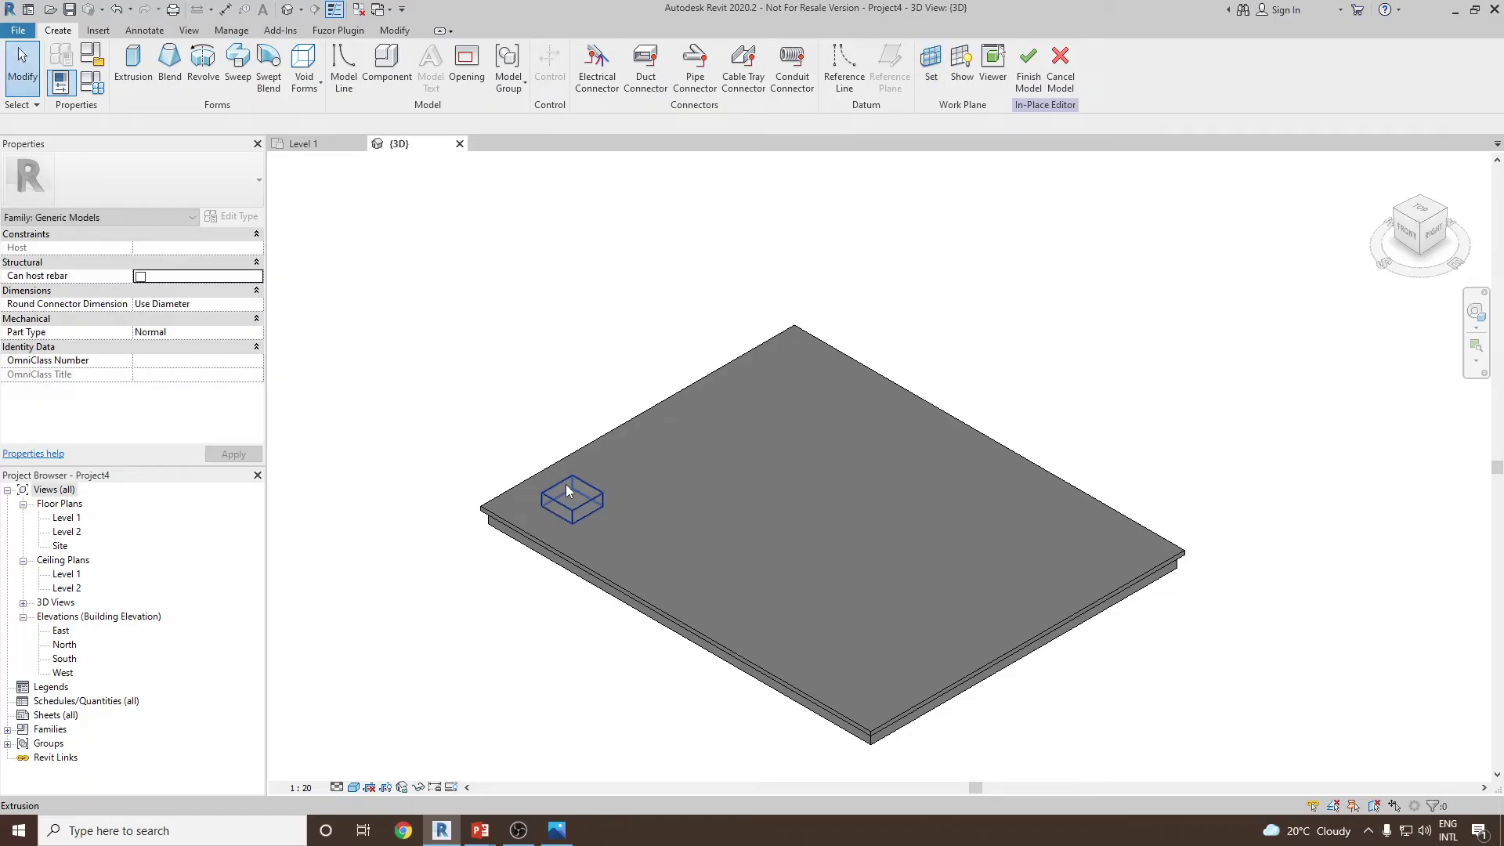
- Start a new extrusion in top view at the post base and check the post's proportions in the reference photo
left_click(1427, 213)
scroll(766, 554, "up", 5)
middle_click_drag(611, 637, 876, 554)
scroll(876, 553, "up", 2)
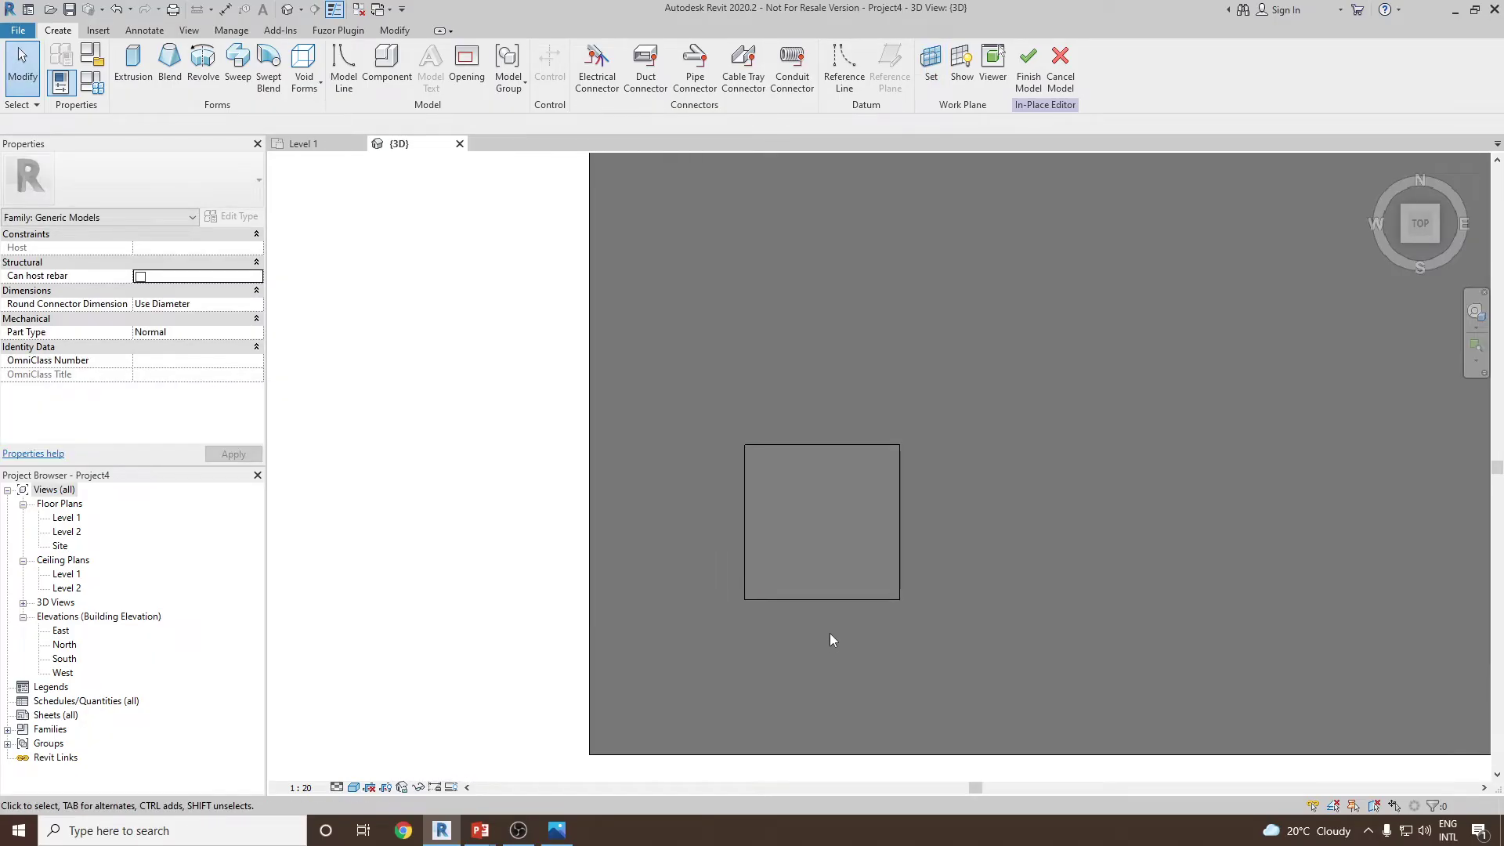
left_click(134, 65)
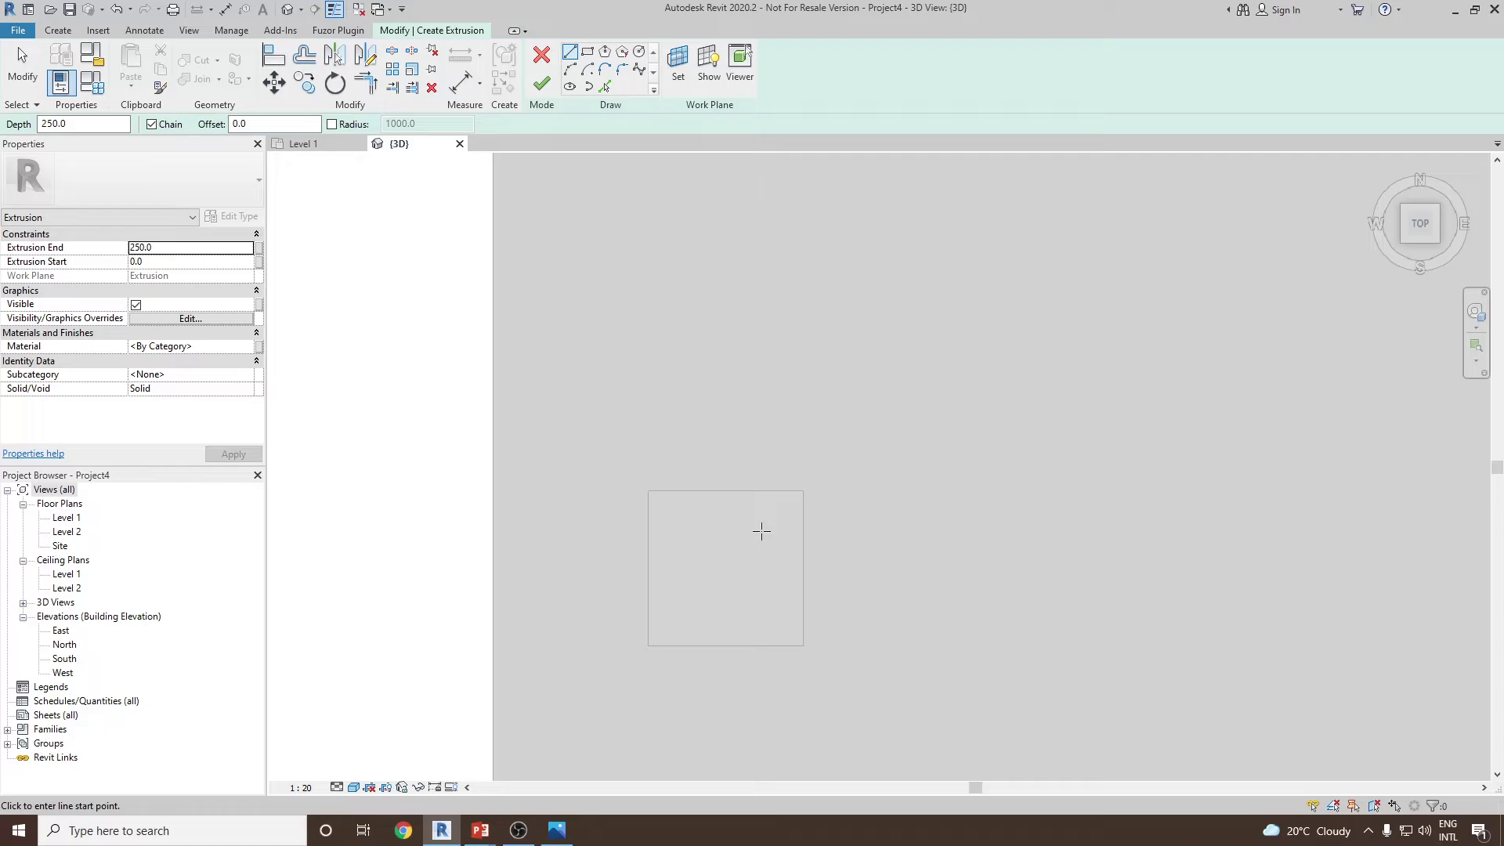
key("alt+Tab")
scroll(667, 664, "up", 5, "ctrl")
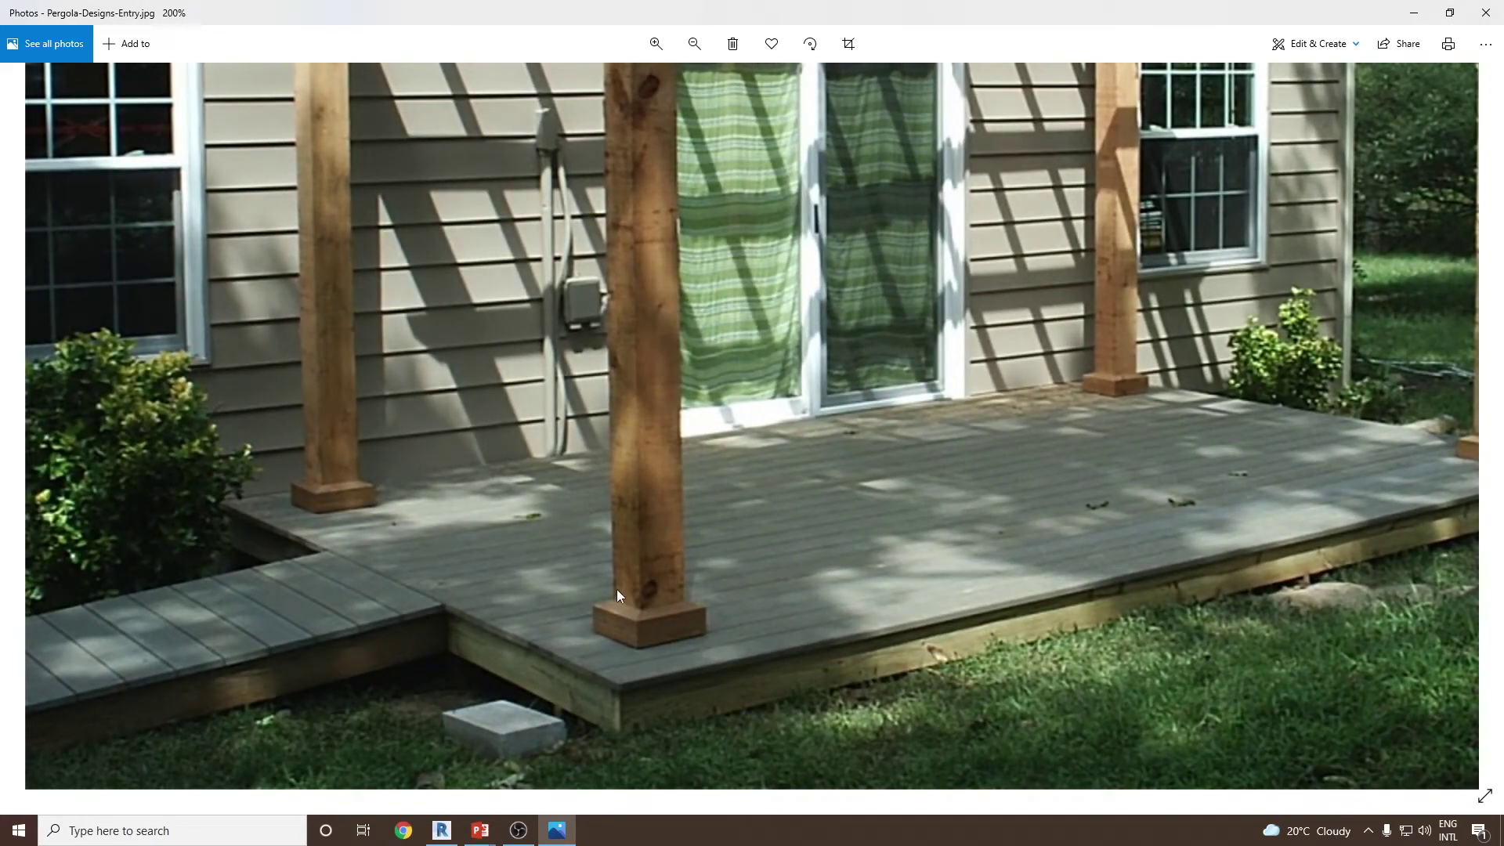
key("alt+Tab")
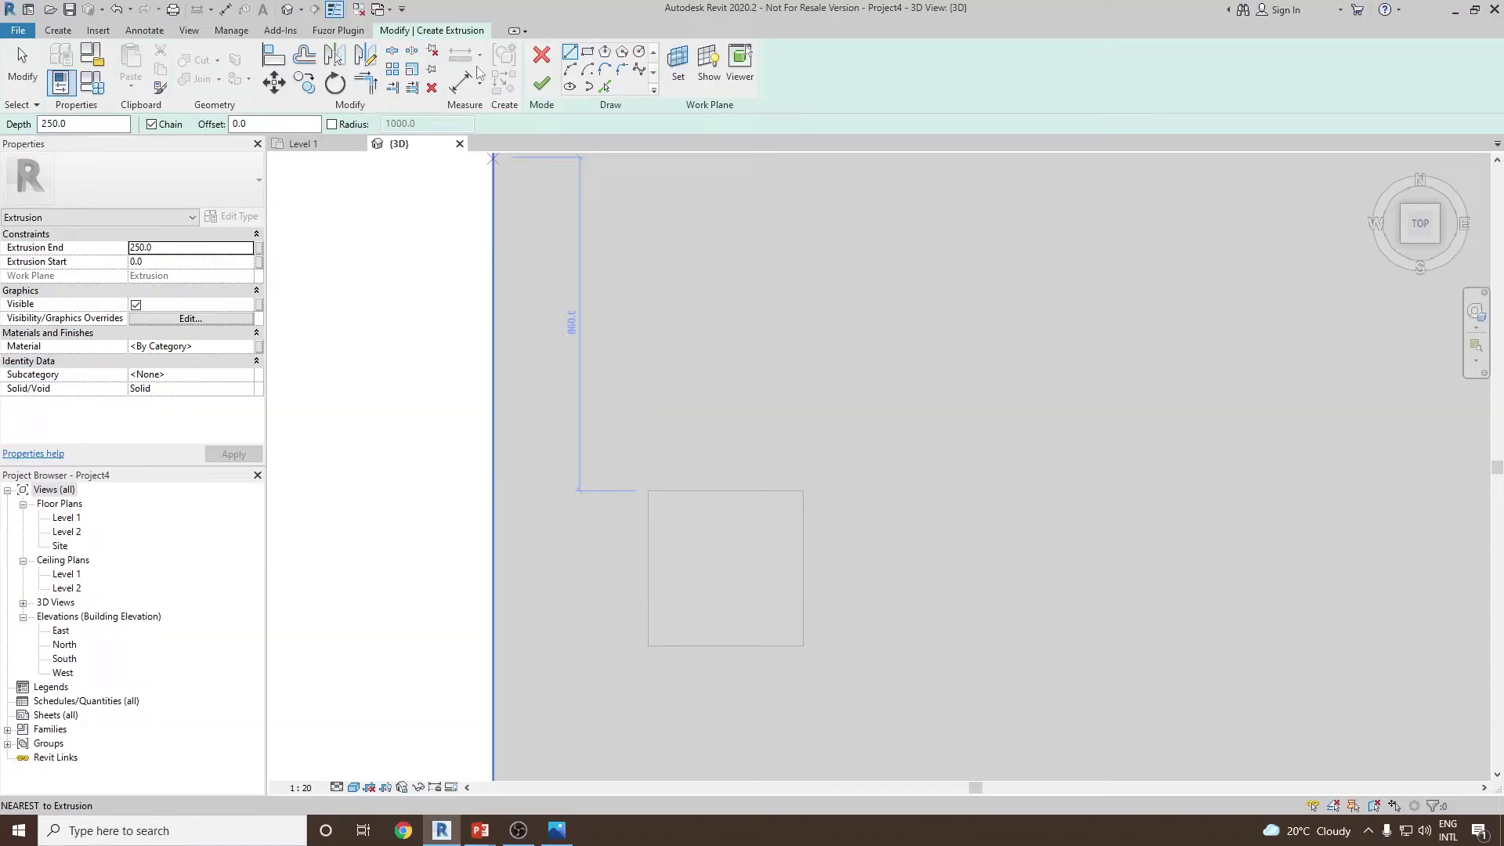
- Sketch the square post outline by picking the base's four edges with a 50 mm inward offset
left_click(606, 86)
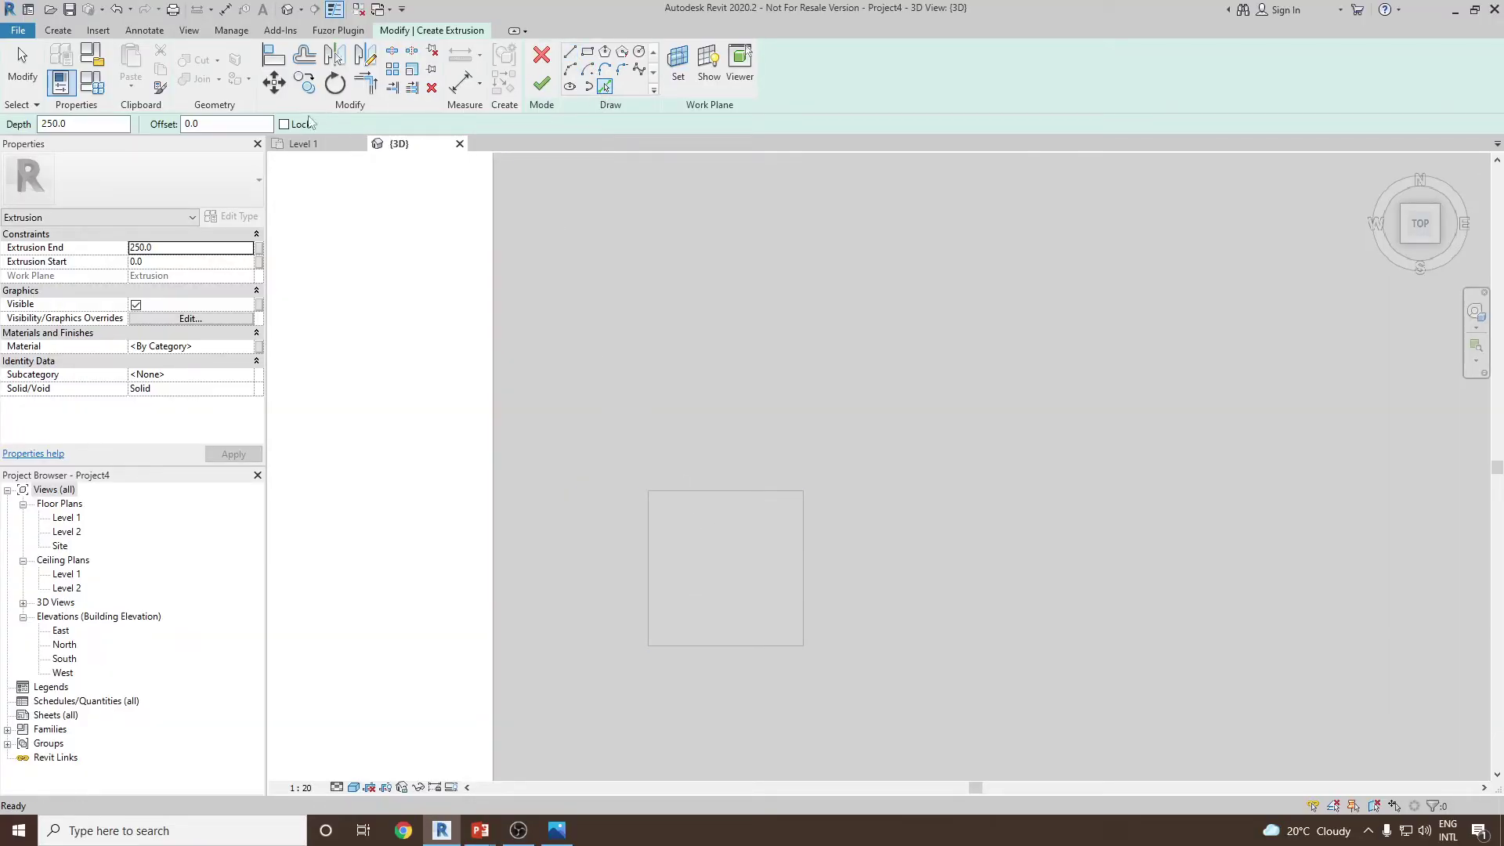
type("5")
key("Return")
left_click(651, 544)
left_click(688, 492)
left_click(801, 566)
left_click(739, 644)
- Measure the post outline's width with an aligned dimension without placing it
scroll(683, 581, "down", 2)
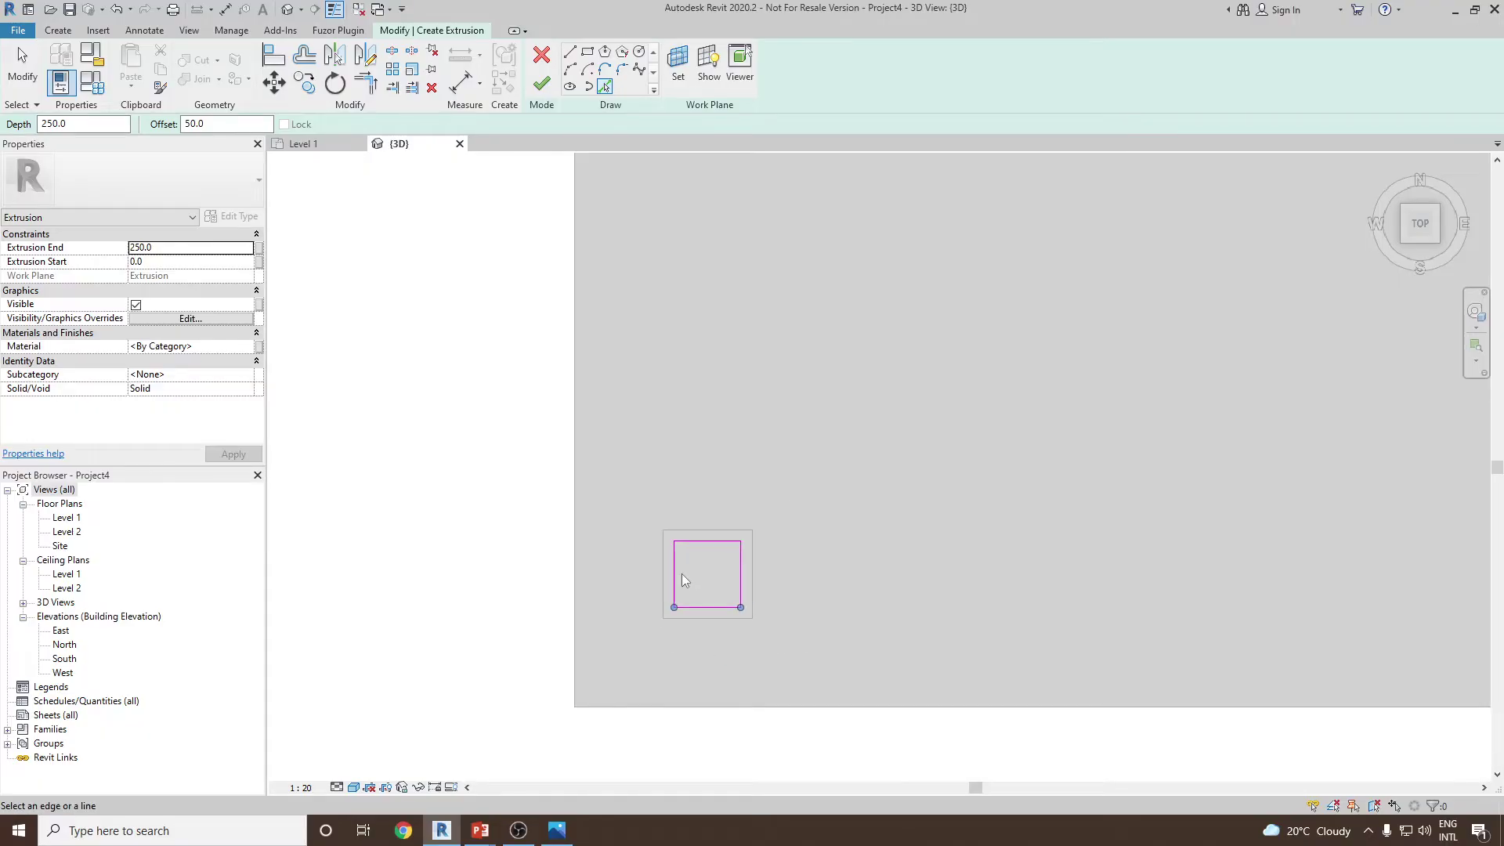
left_click(460, 82)
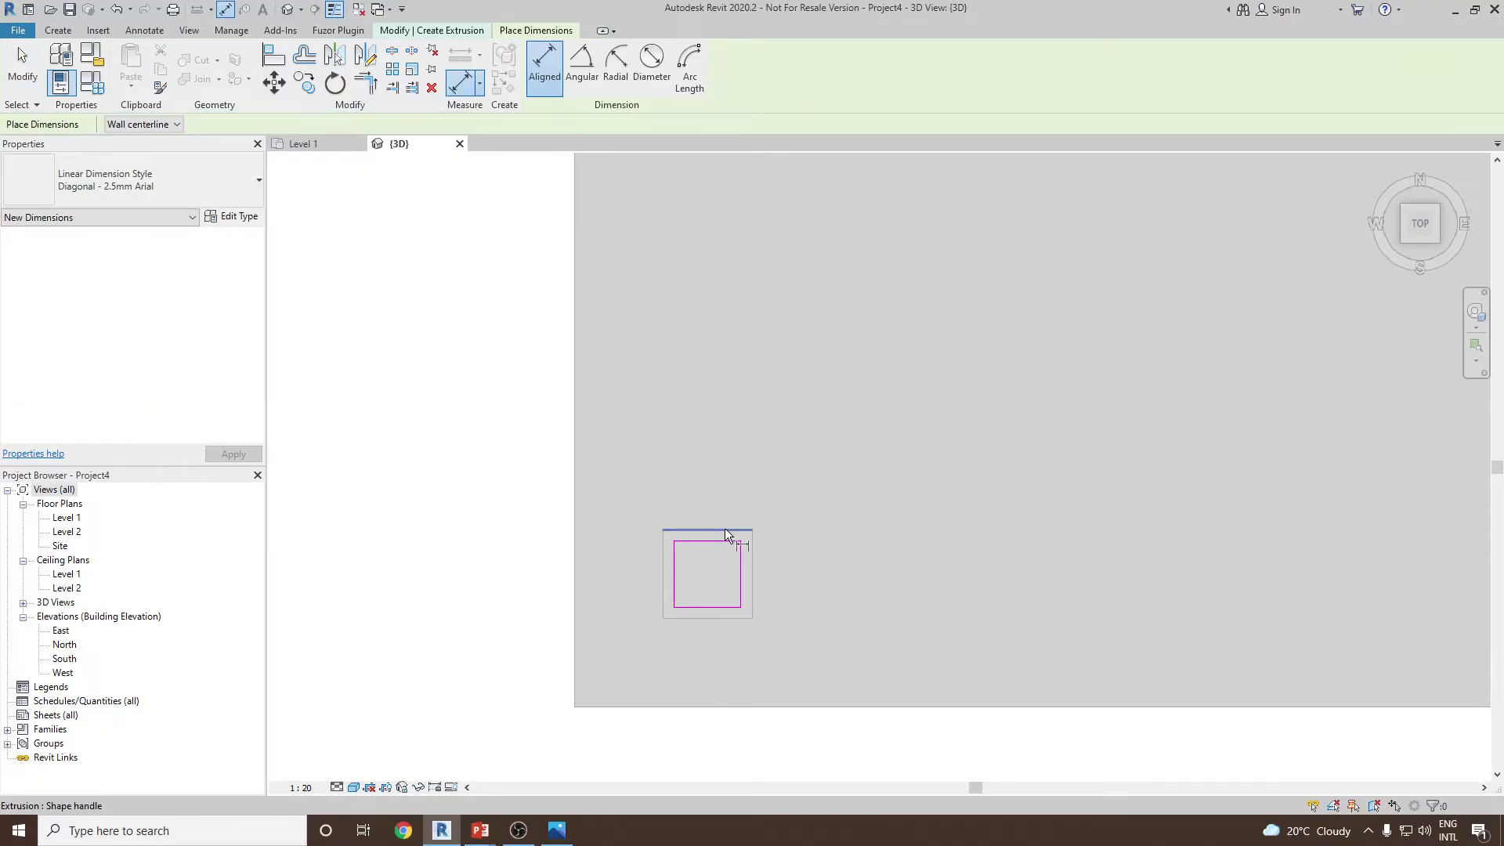
left_click(675, 575)
left_click(740, 576)
scroll(736, 518, "up", 2)
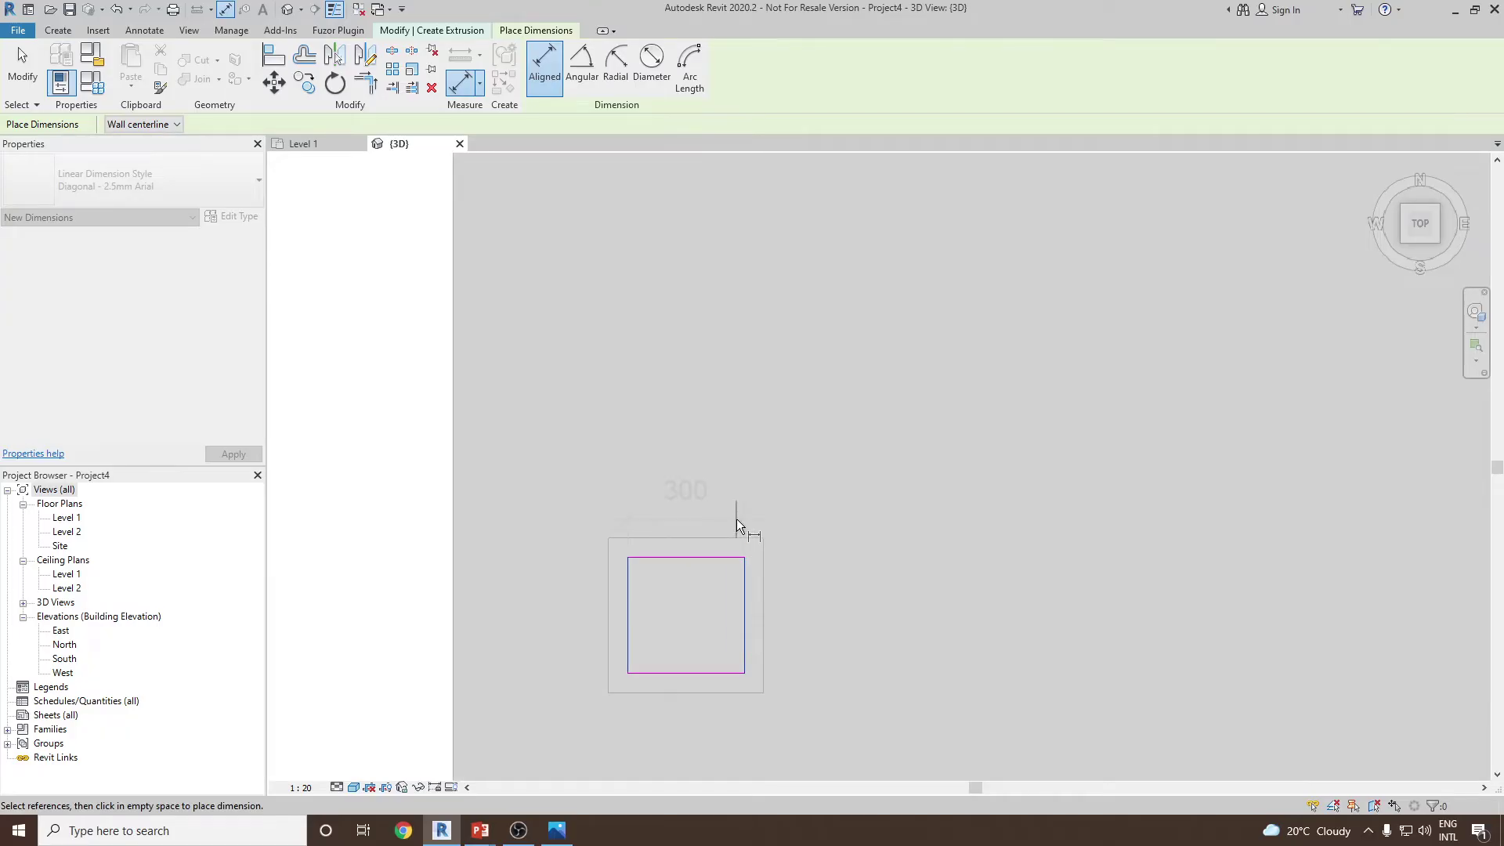
key("Escape")
key("Escape")
scroll(712, 479, "down", 2)
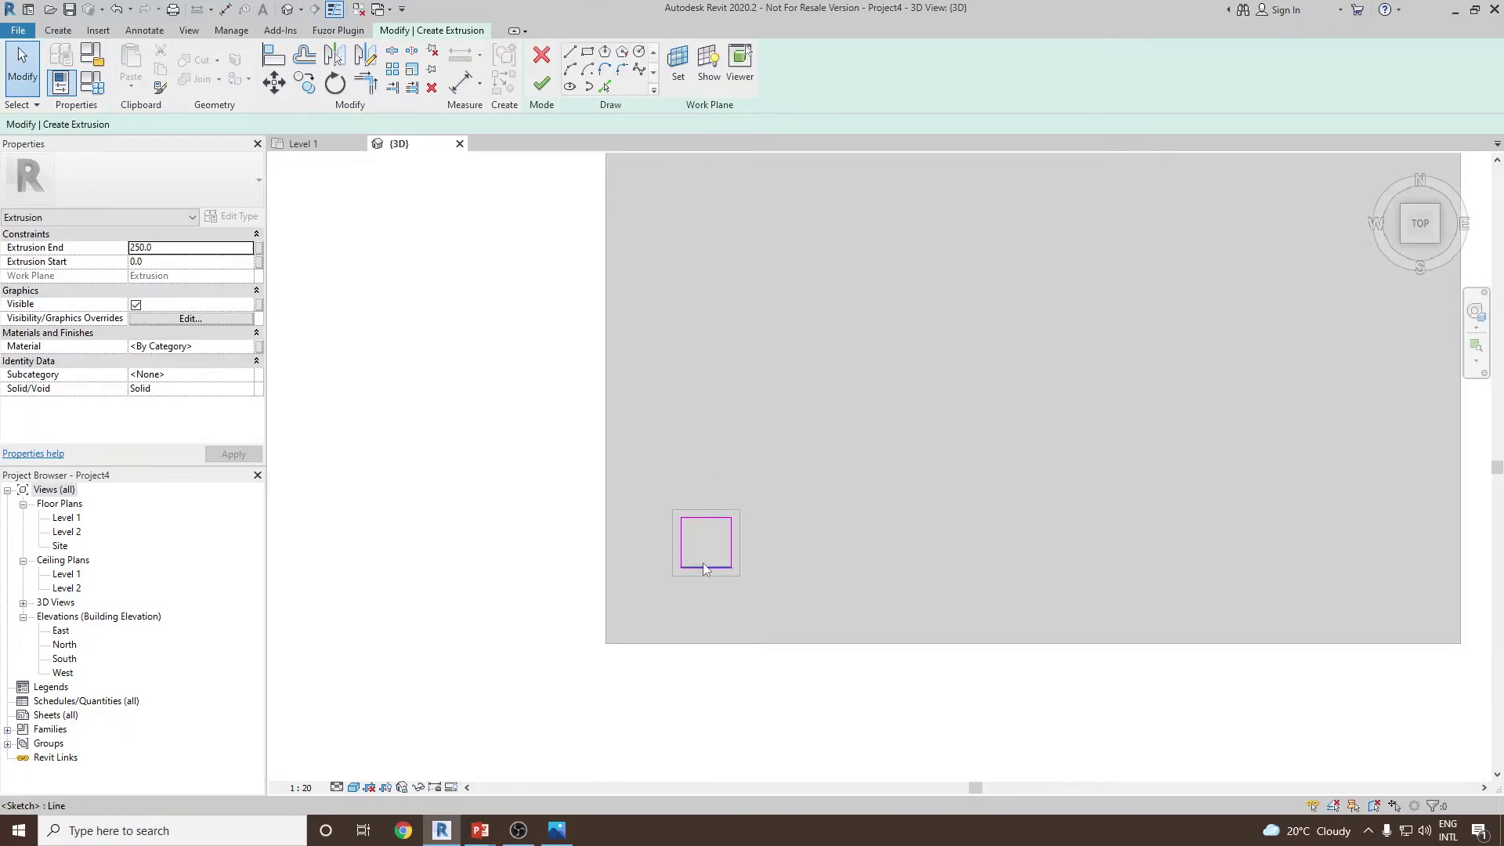
- Finish the post extrusion and compare its thickness against the post base in the reference photo
left_click(541, 83)
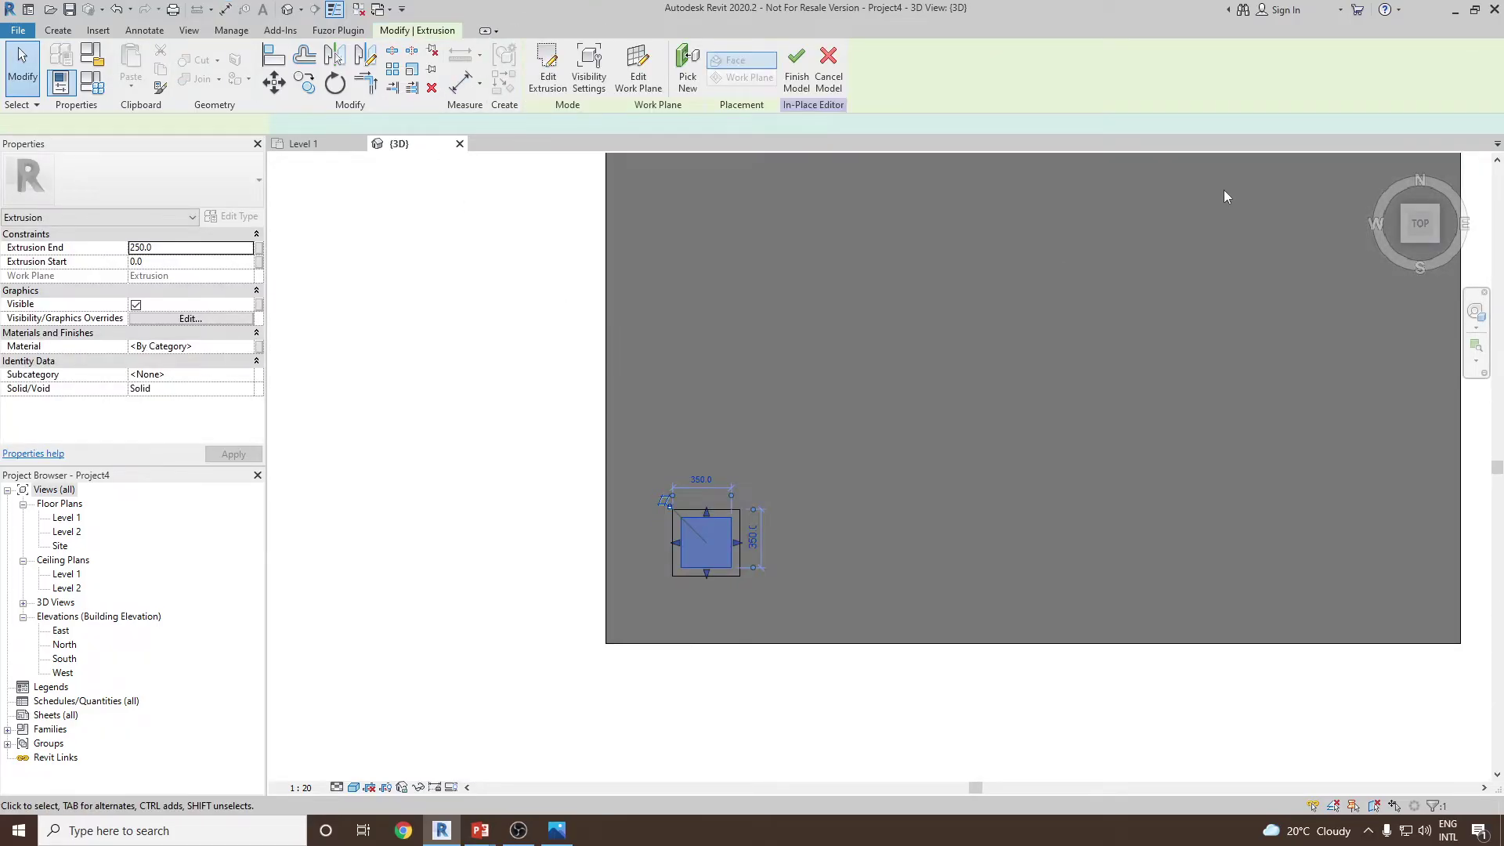
left_click(1384, 166)
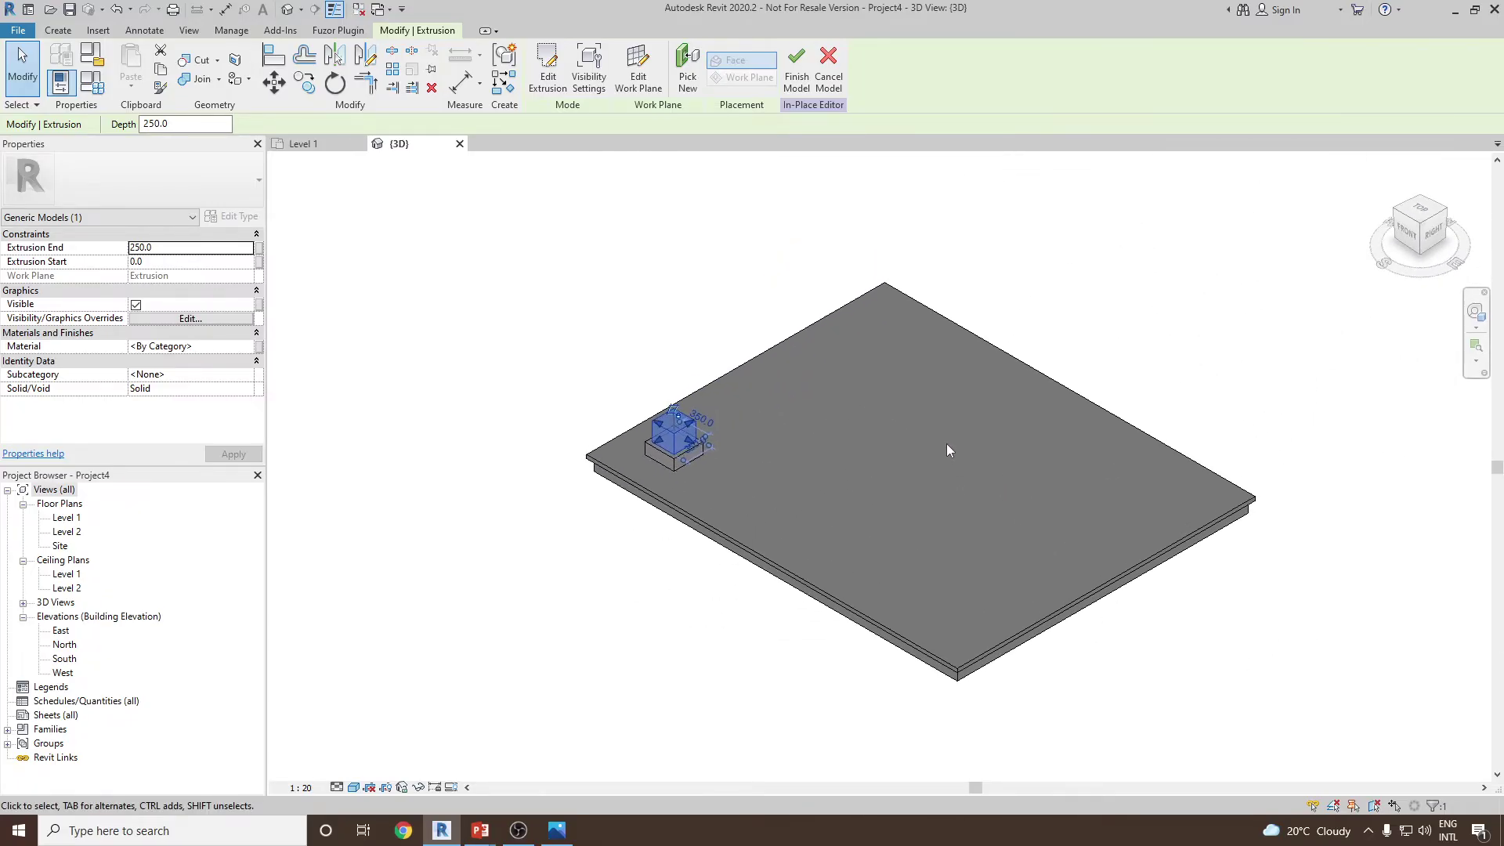
key("alt+Tab")
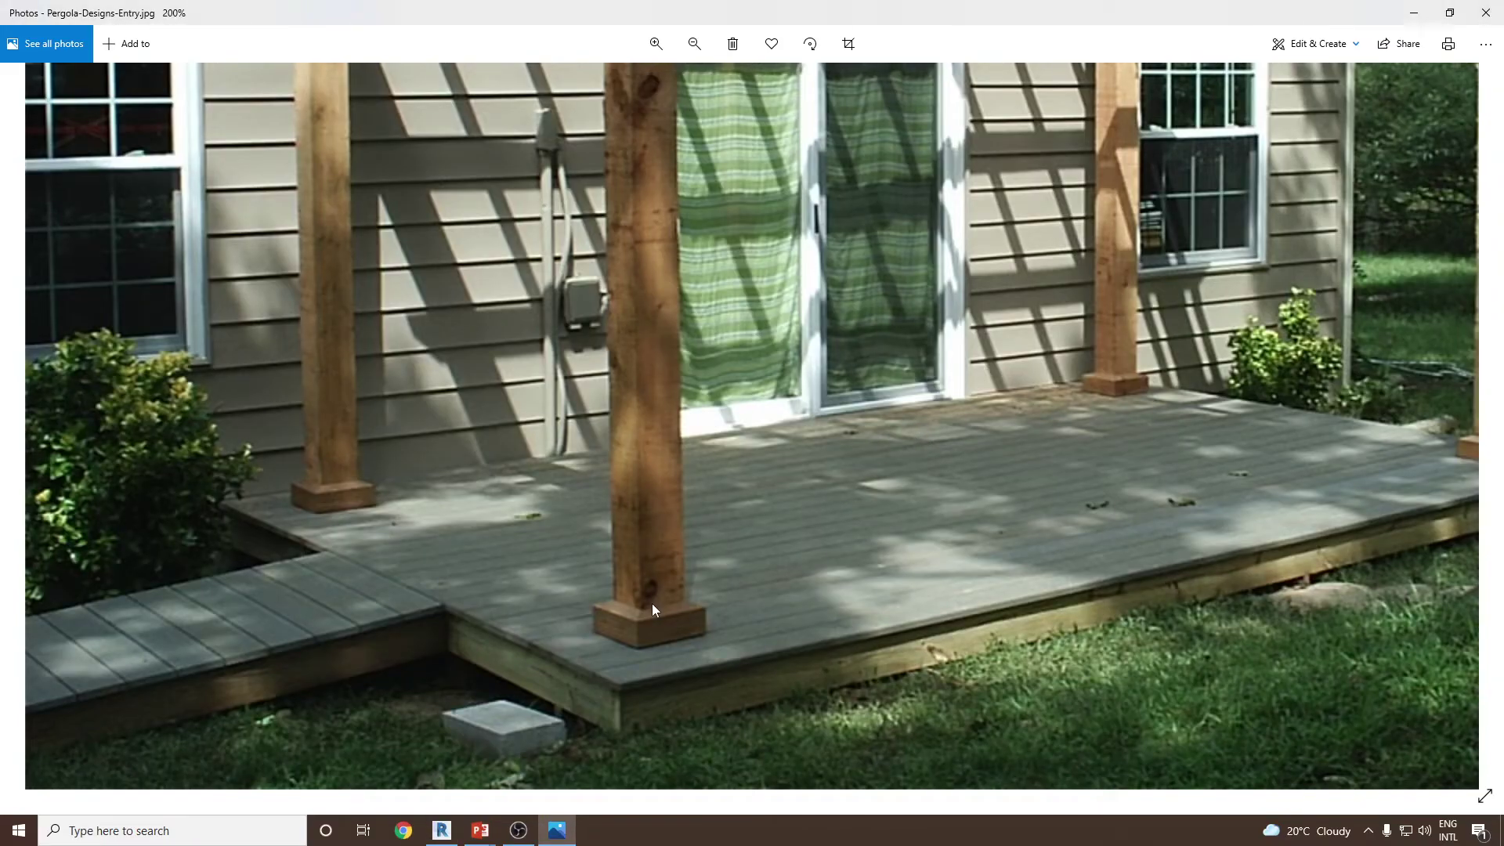
key("alt+Tab")
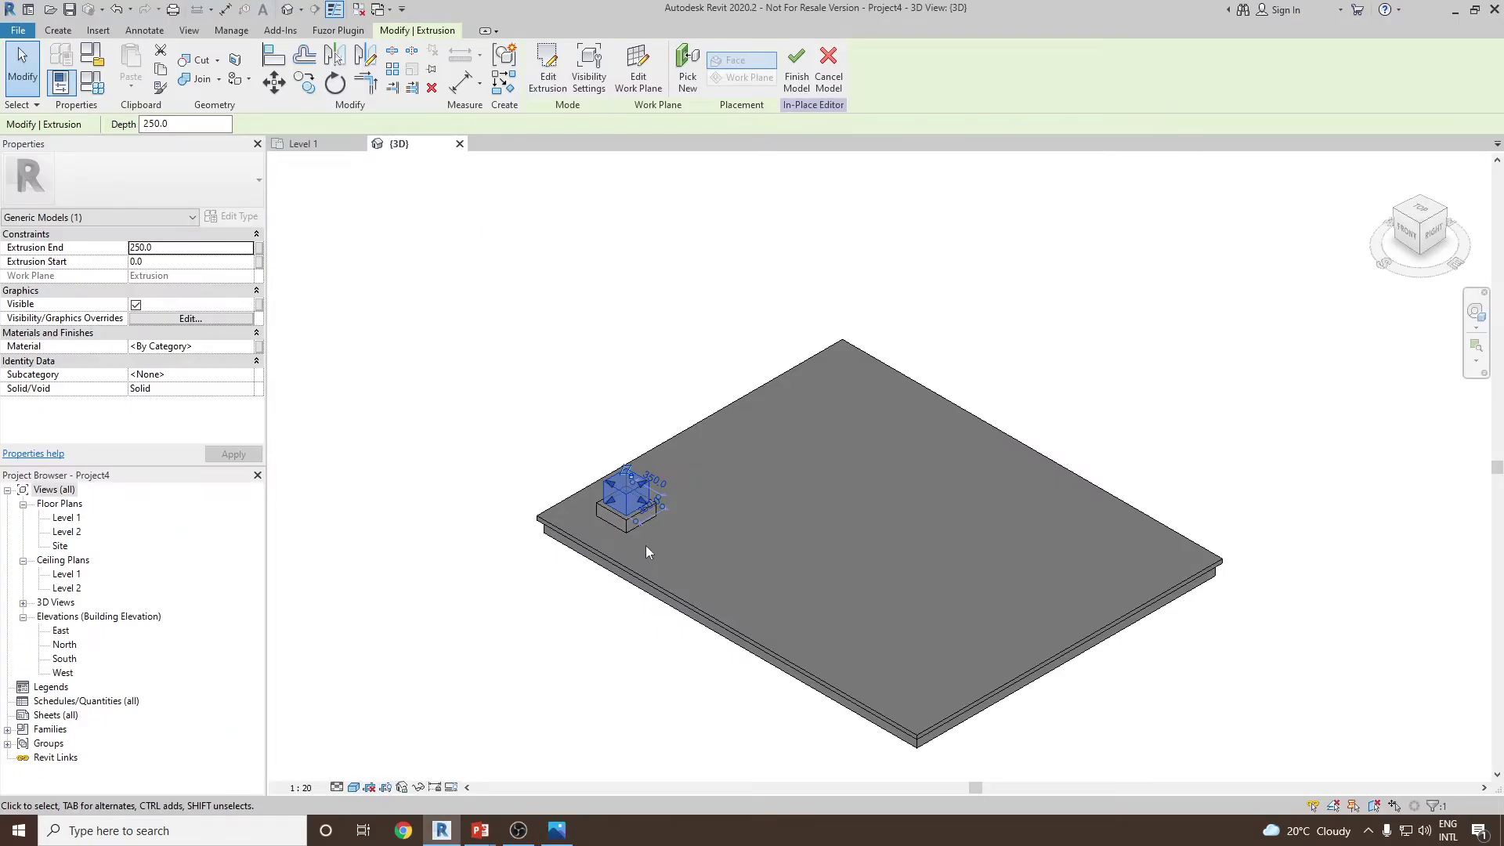
- Reopen the post extrusion's sketch in the Level 1 plan and delete its square outline
double_click(66, 518)
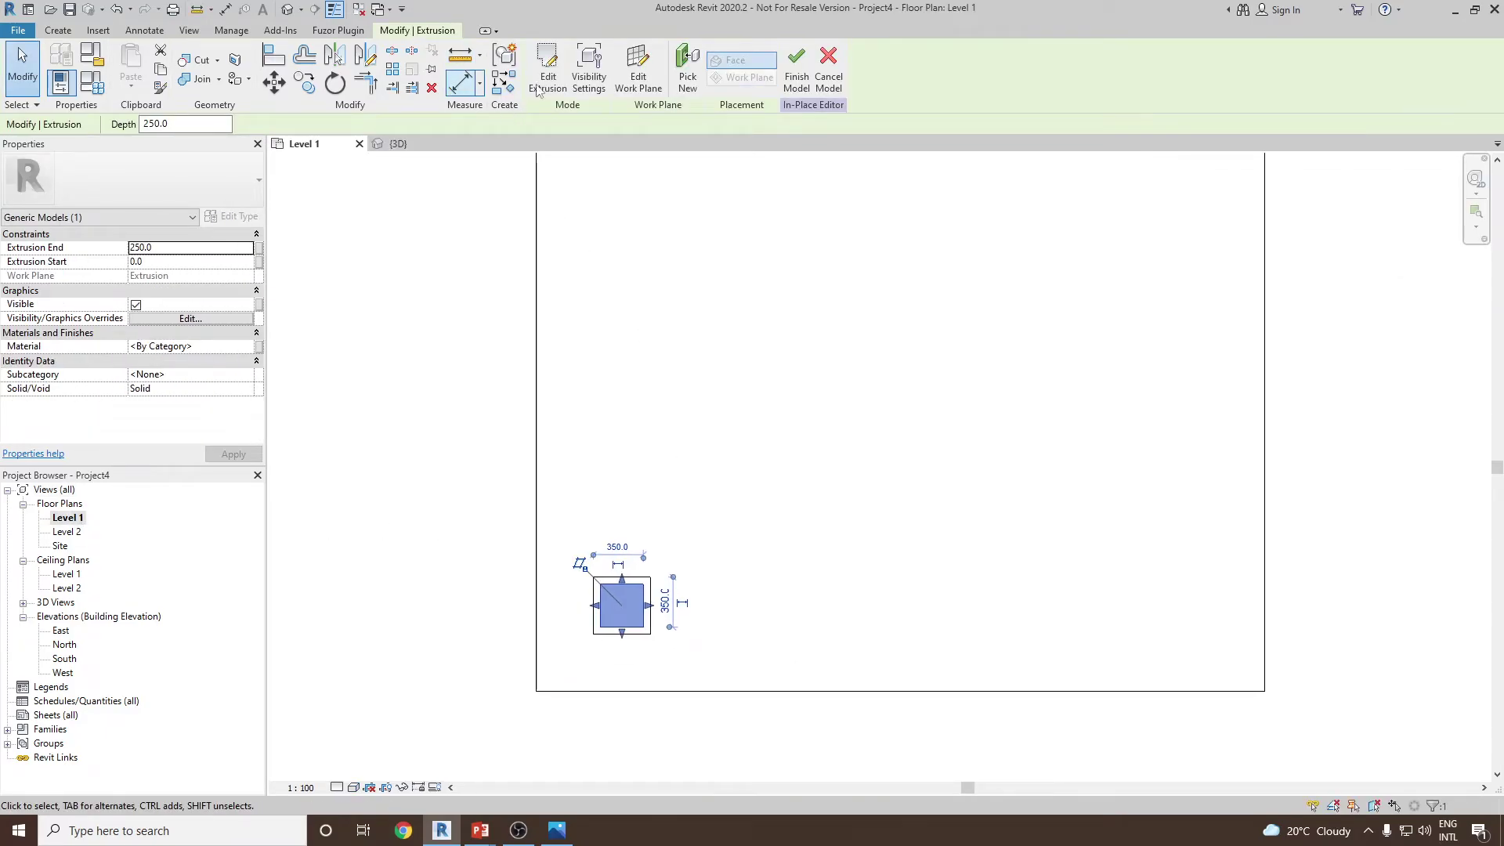
left_click(547, 70)
scroll(575, 650, "up", 4)
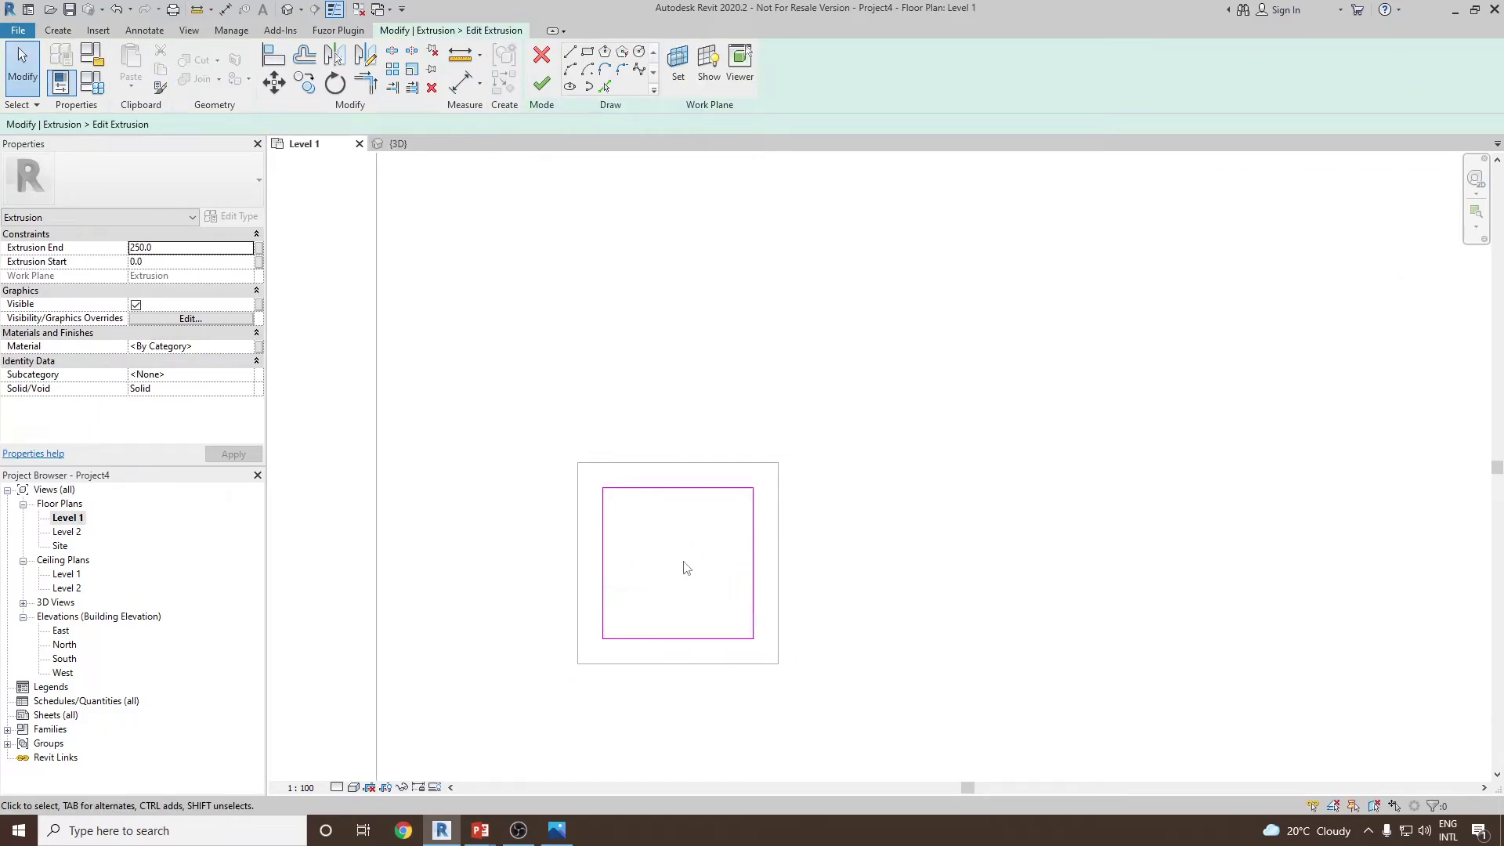
left_click(753, 560)
scroll(614, 477, "down", 3)
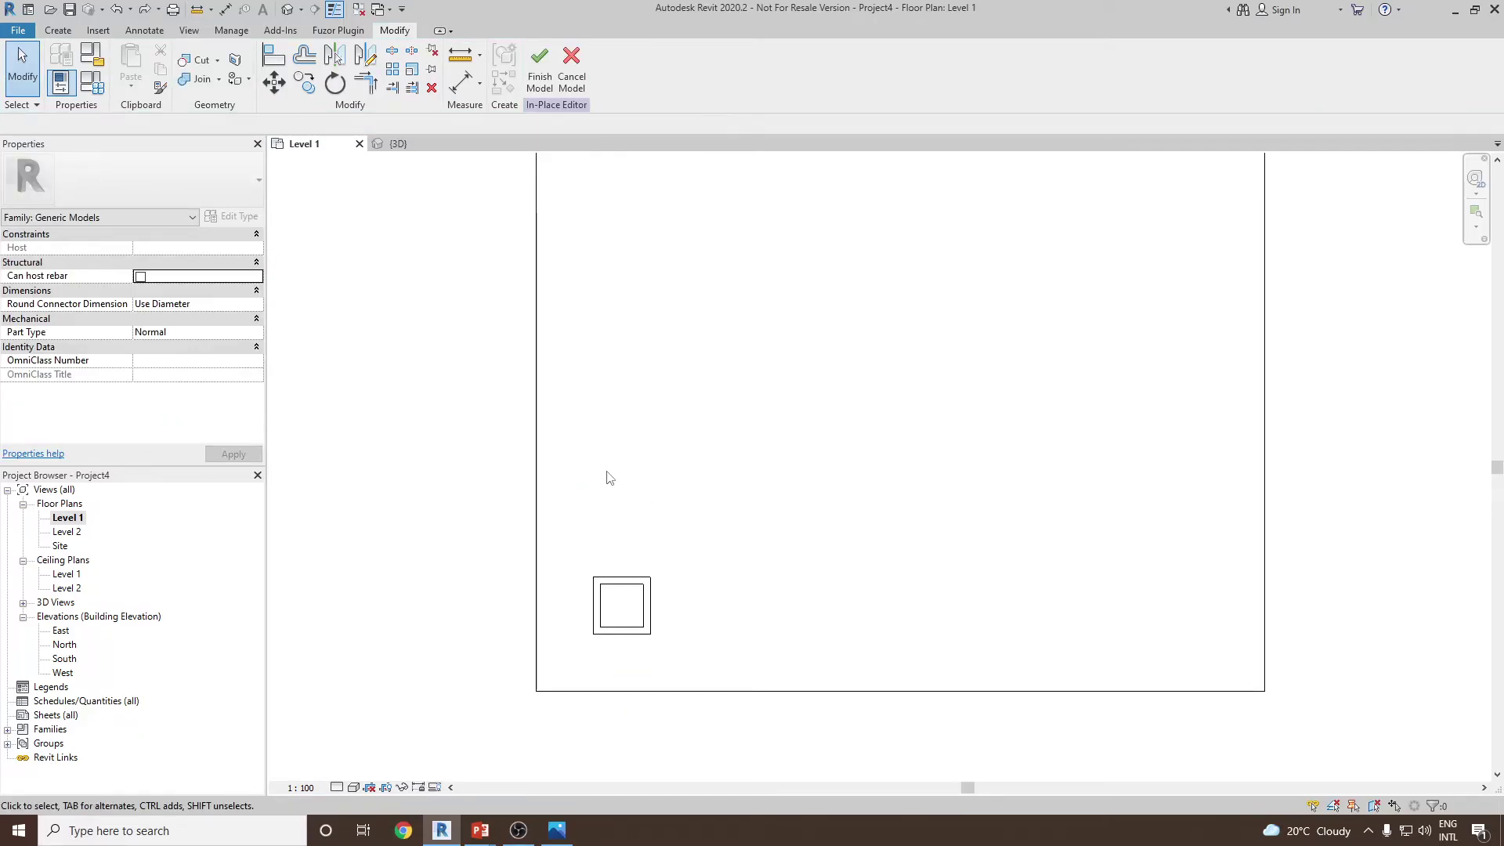
double_click(603, 594)
scroll(603, 595, "up", 3)
left_click_drag(597, 522, 736, 709)
key("Delete")
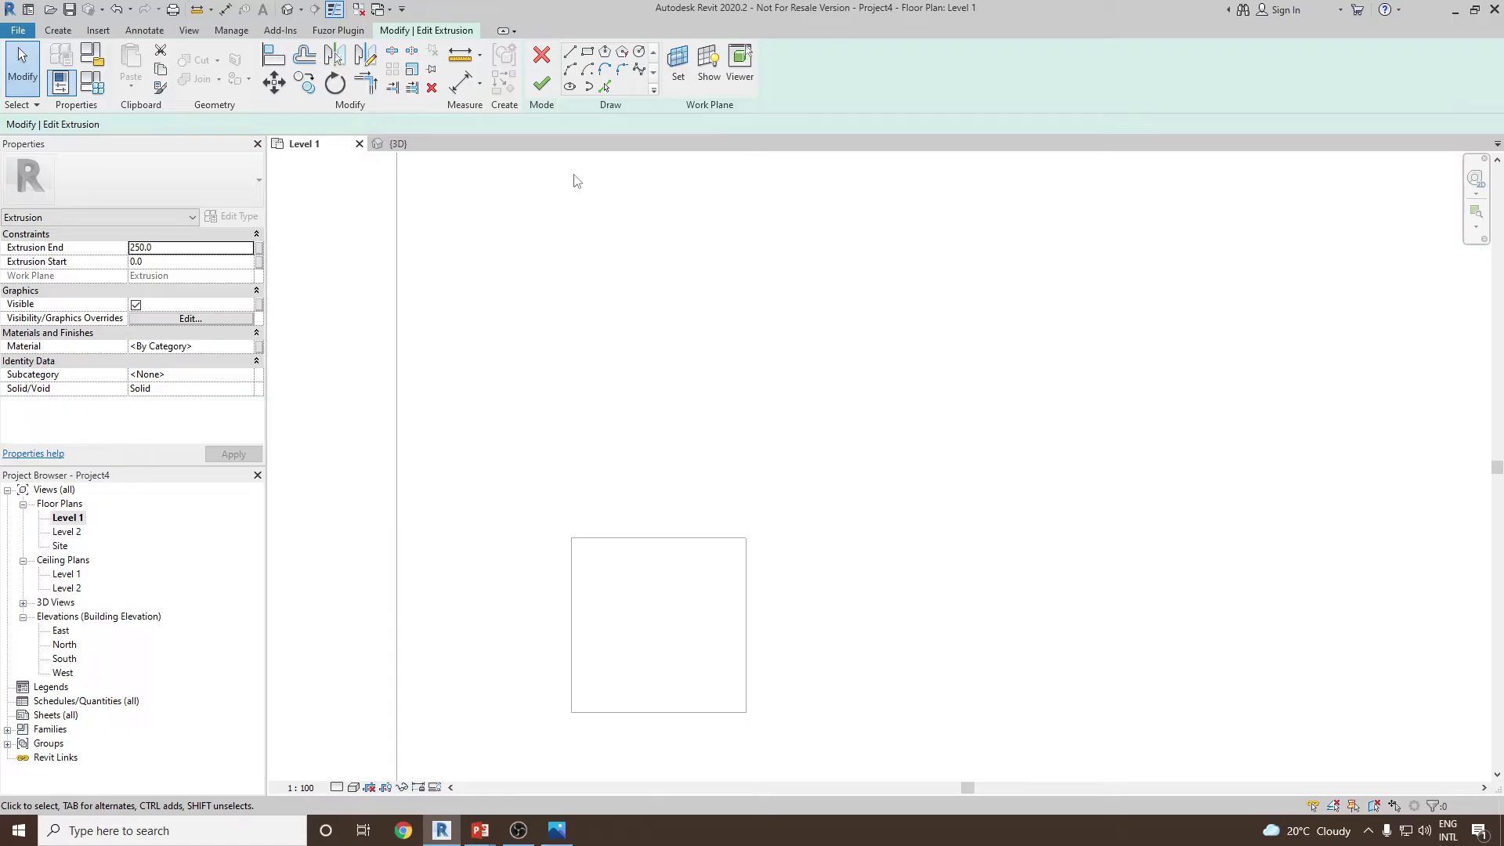
- Redraw the post outline from the base's four edges with a 100 mm inward offset and finish the sketch
left_click(604, 87)
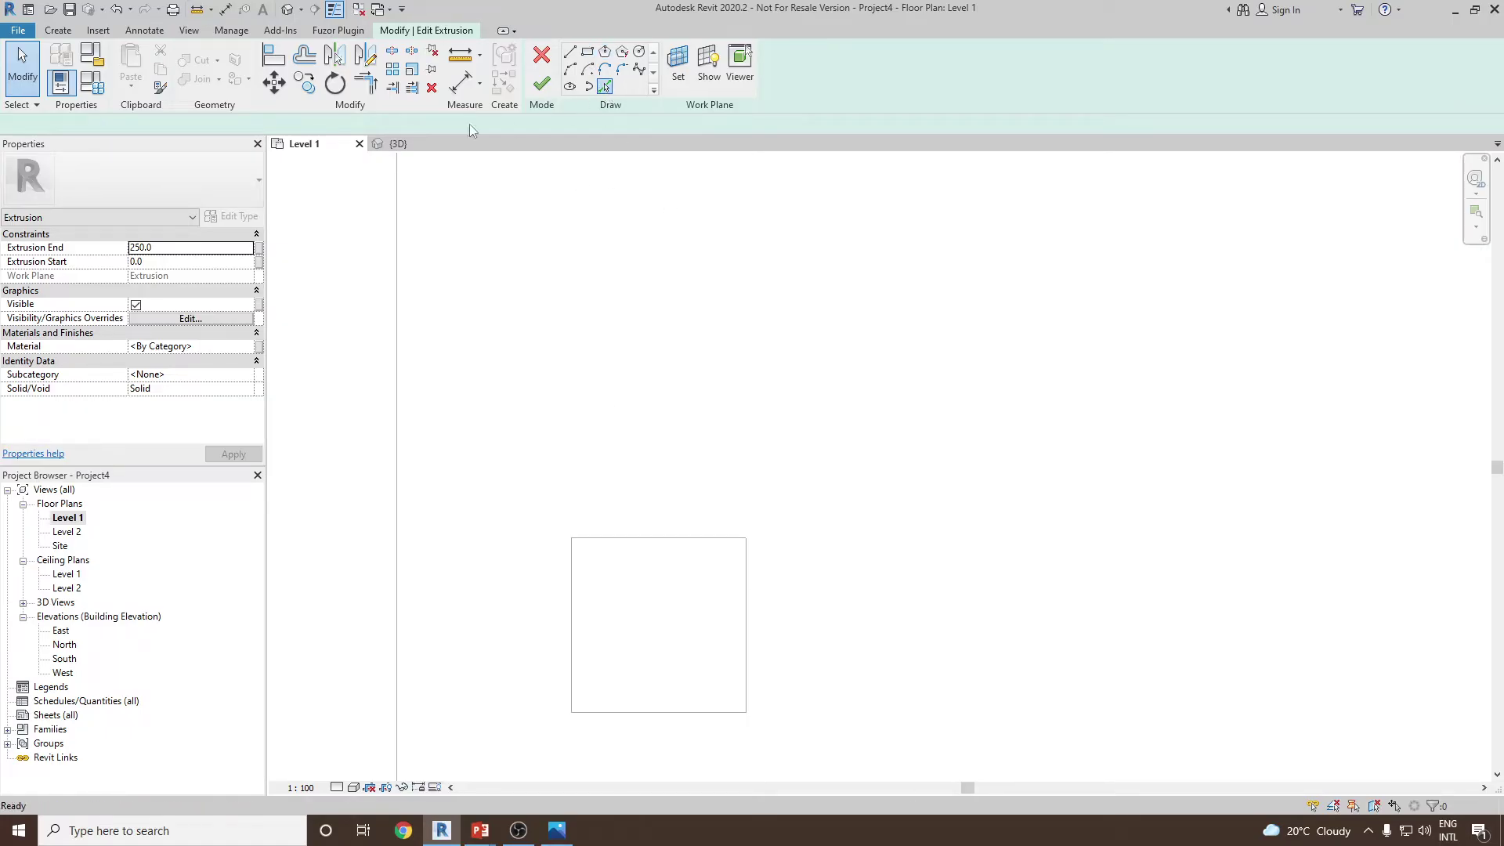
double_click(200, 124)
type("100")
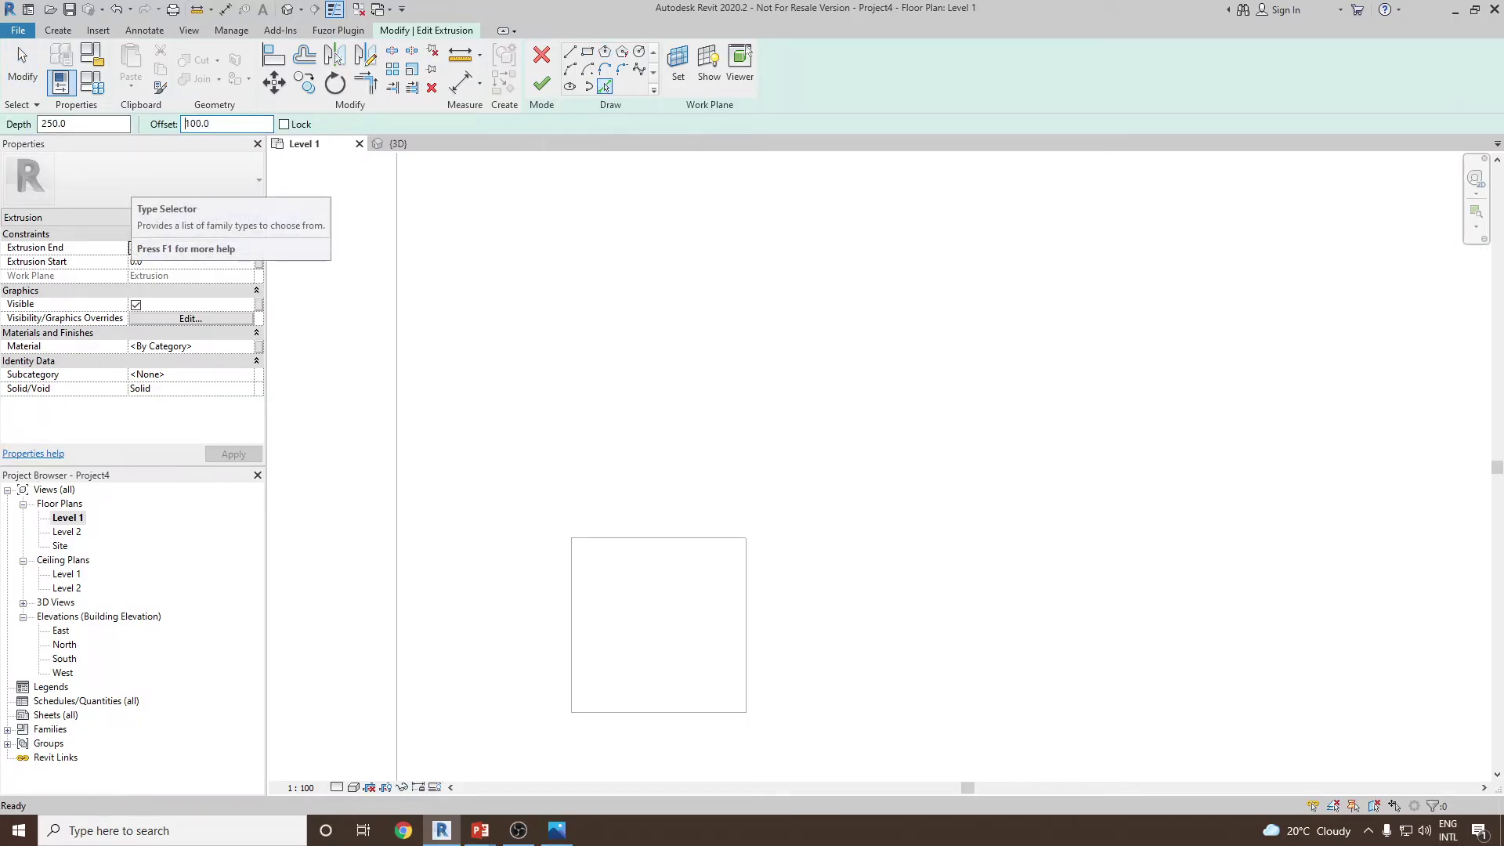
key("Return")
left_click(648, 541)
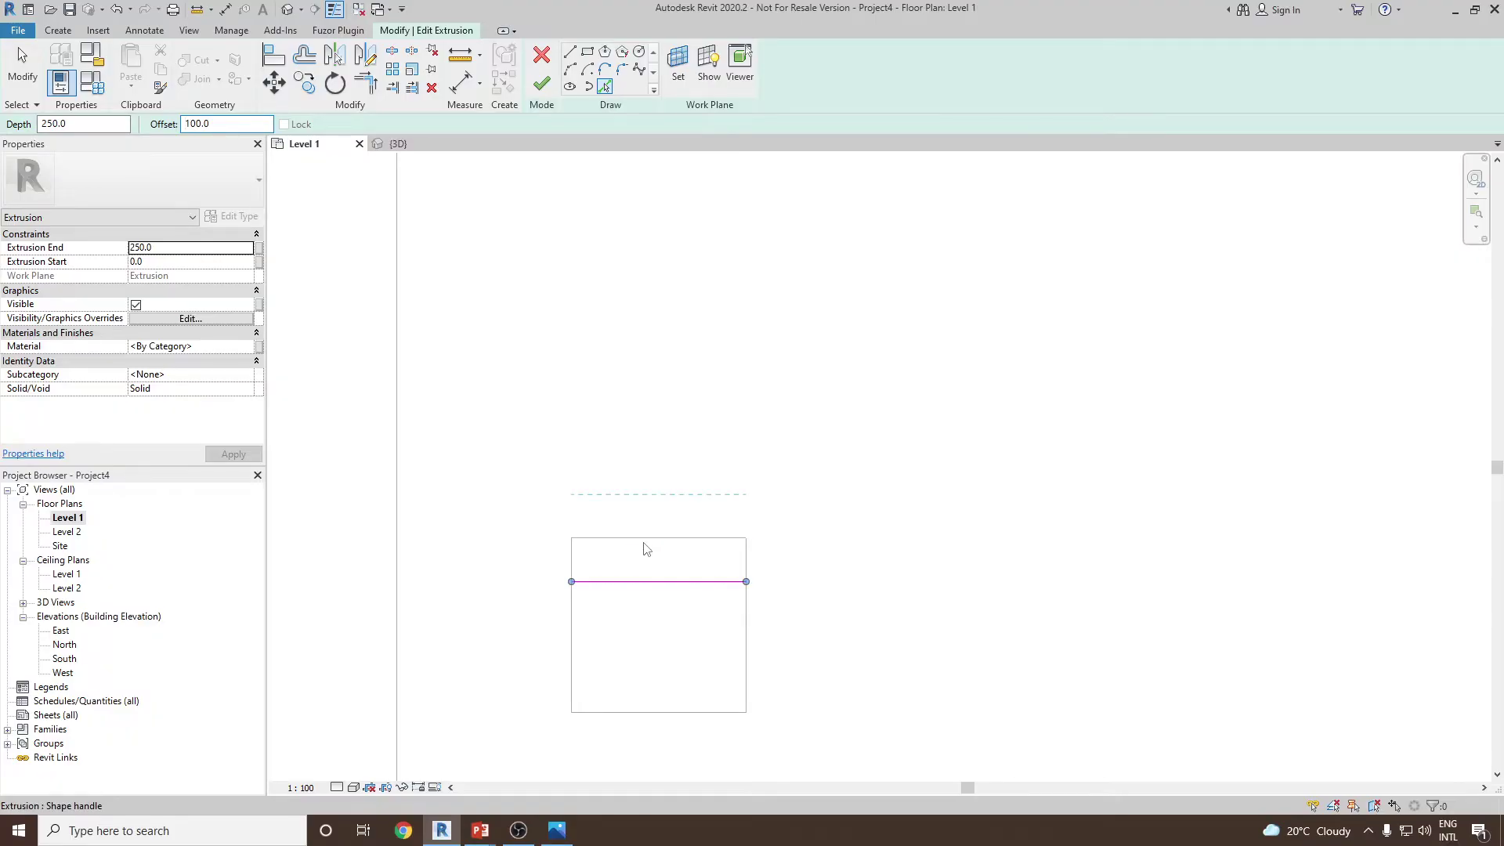
left_click(574, 620)
left_click(668, 712)
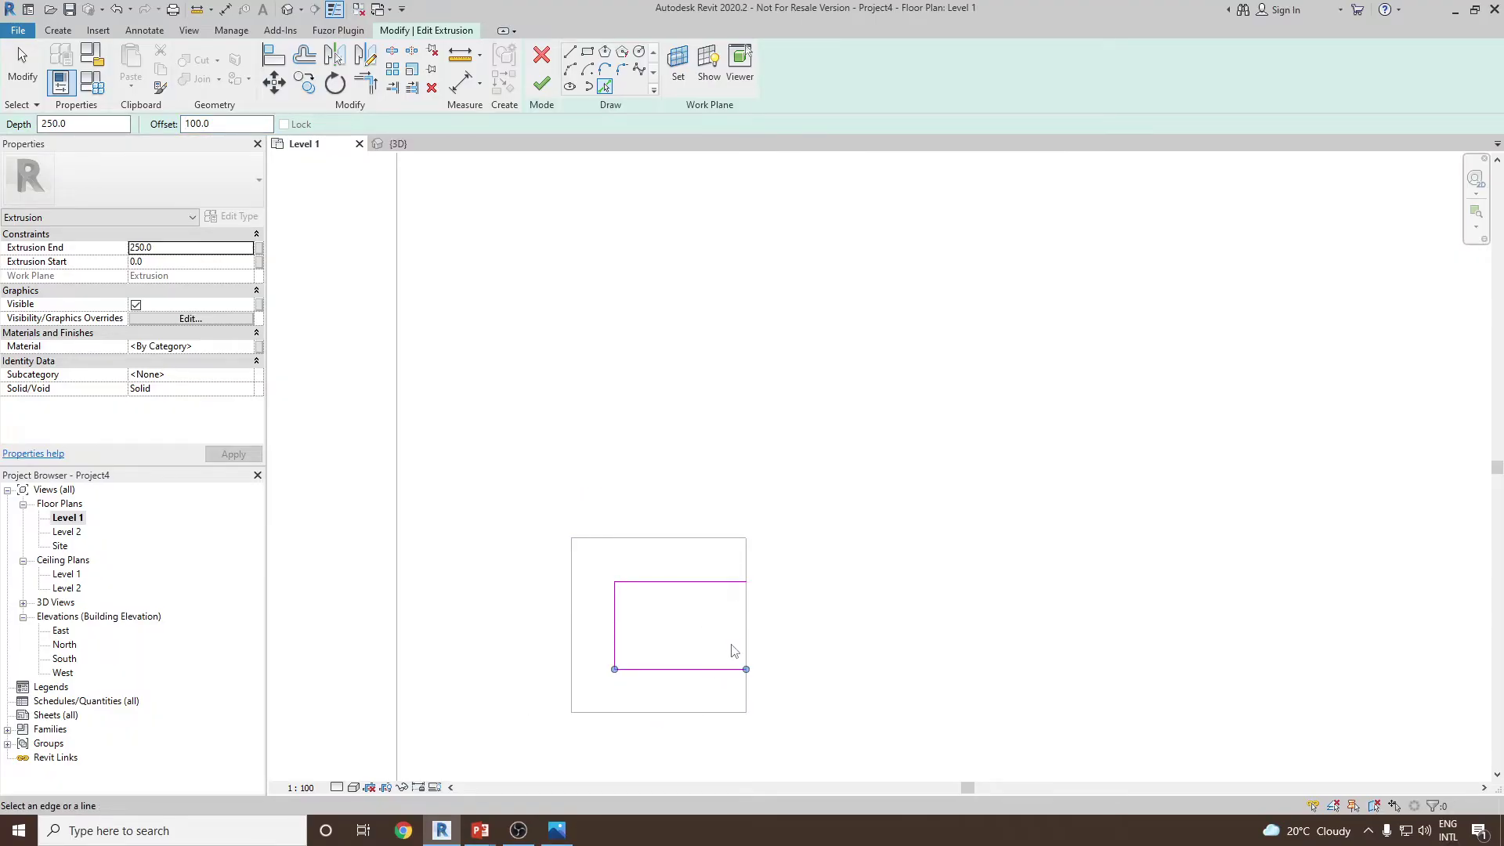
left_click(744, 637)
scroll(730, 482, "down", 2)
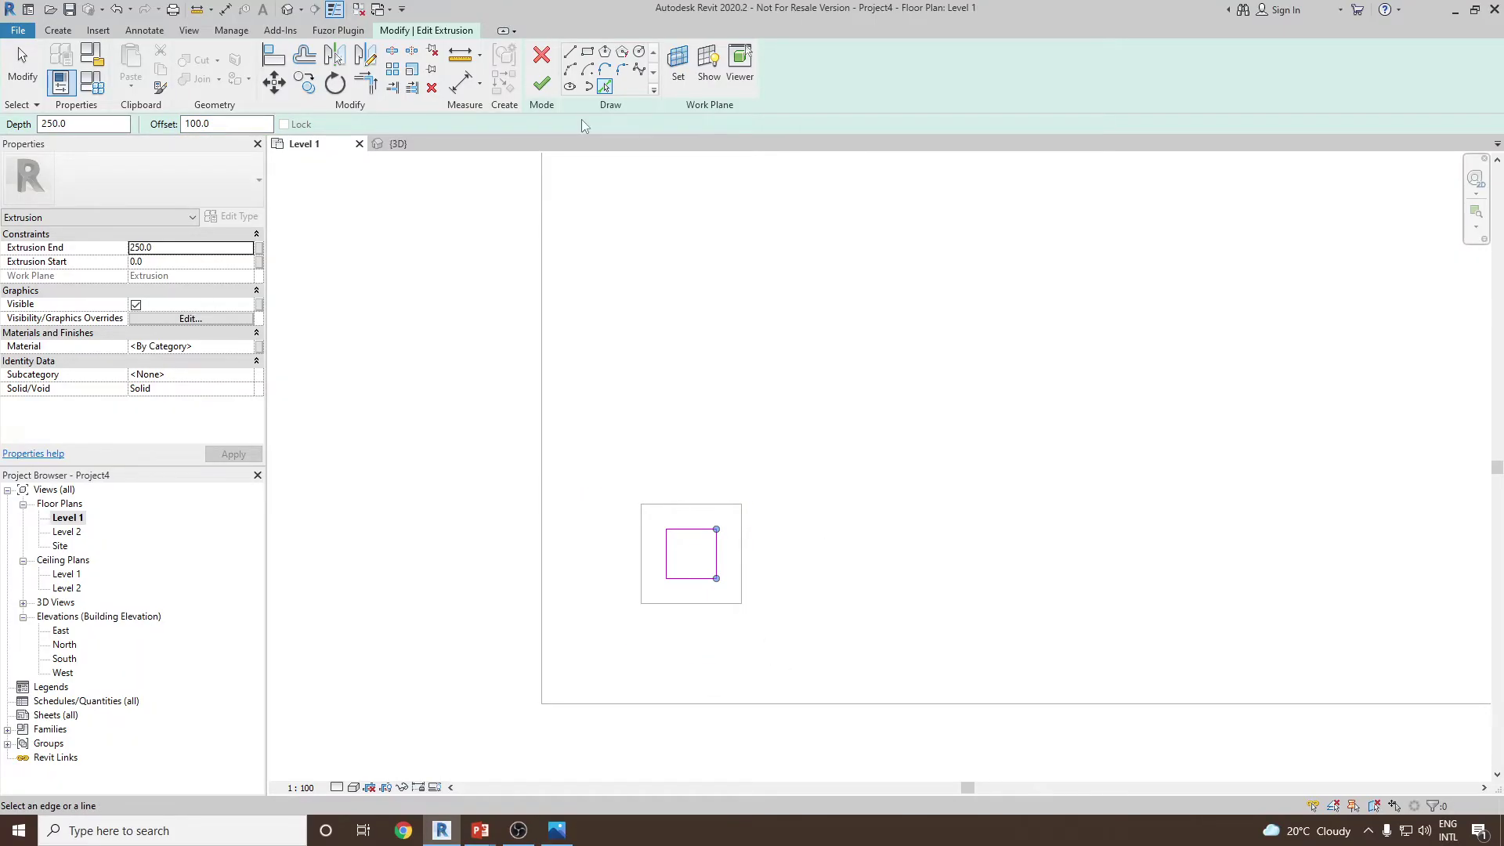
left_click(552, 95)
left_click(624, 316)
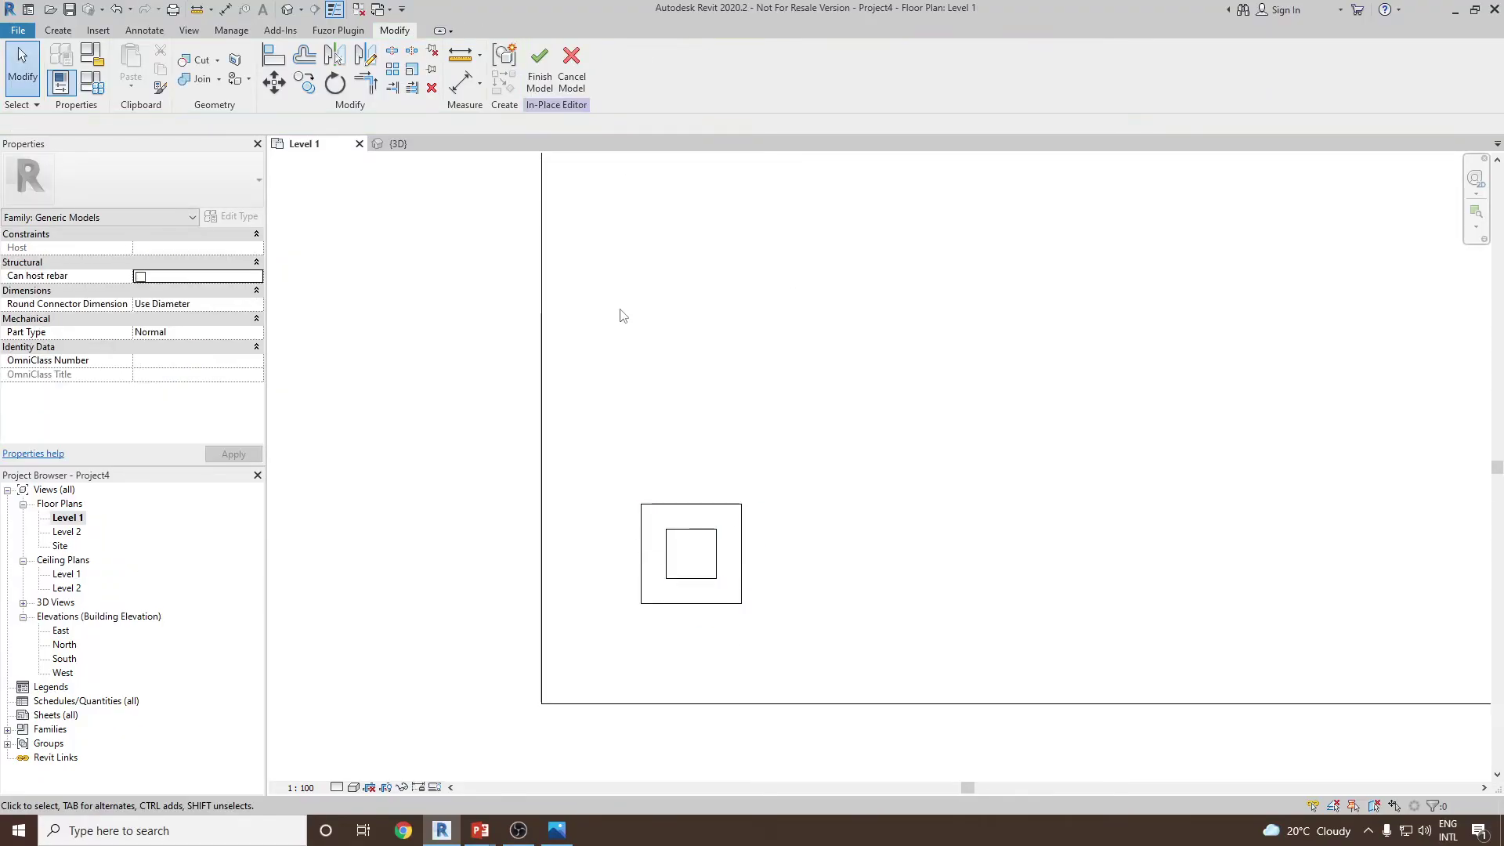
- Set the post's extrusion end to 3000 mm in the 3D view and compare it with the reference photo
left_click(287, 8)
left_click(636, 487)
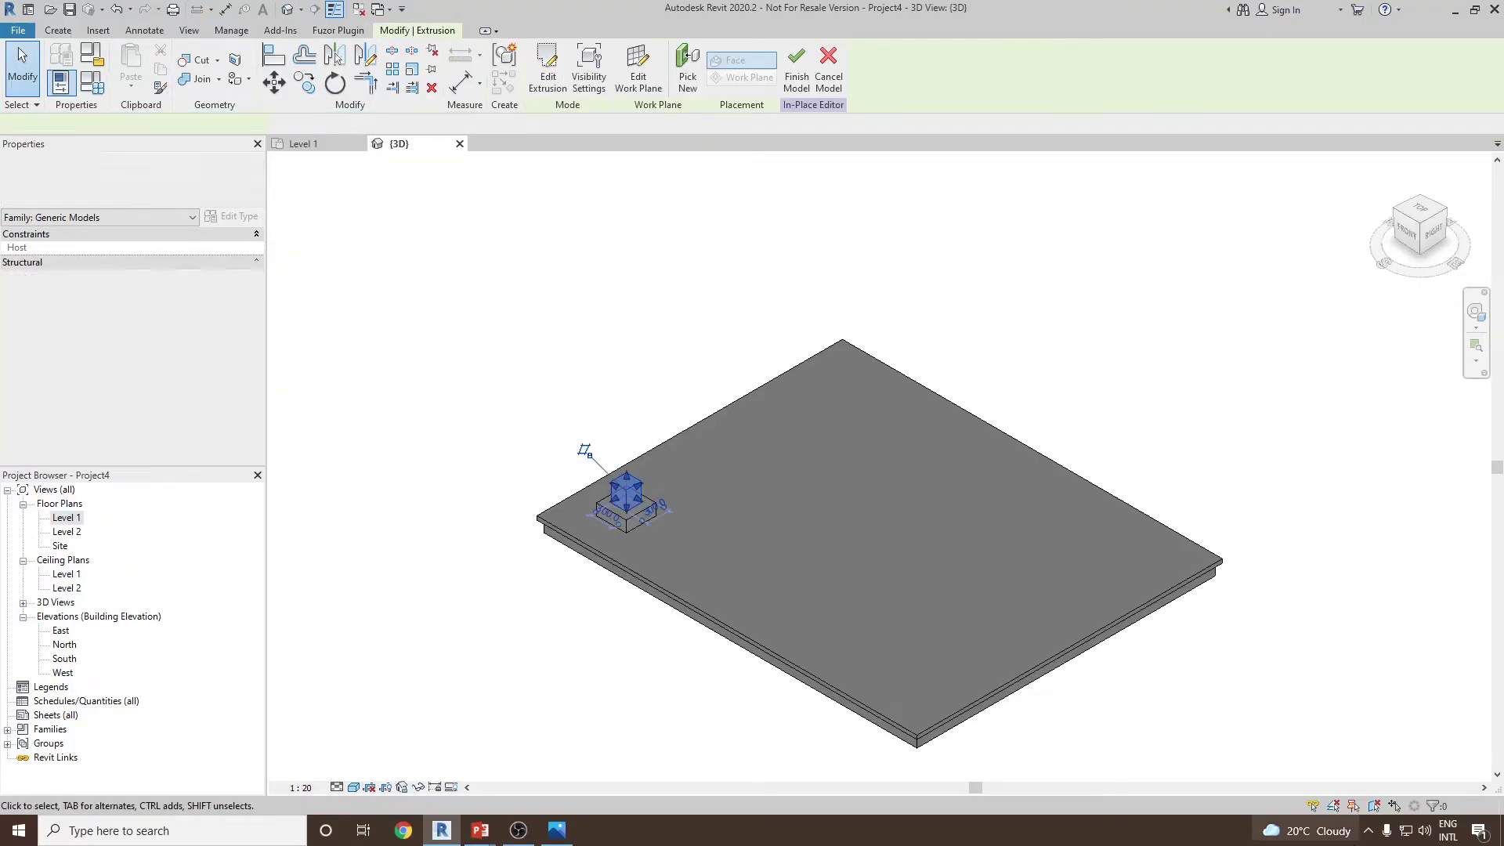
left_click(213, 249)
type("3000")
left_click(715, 308)
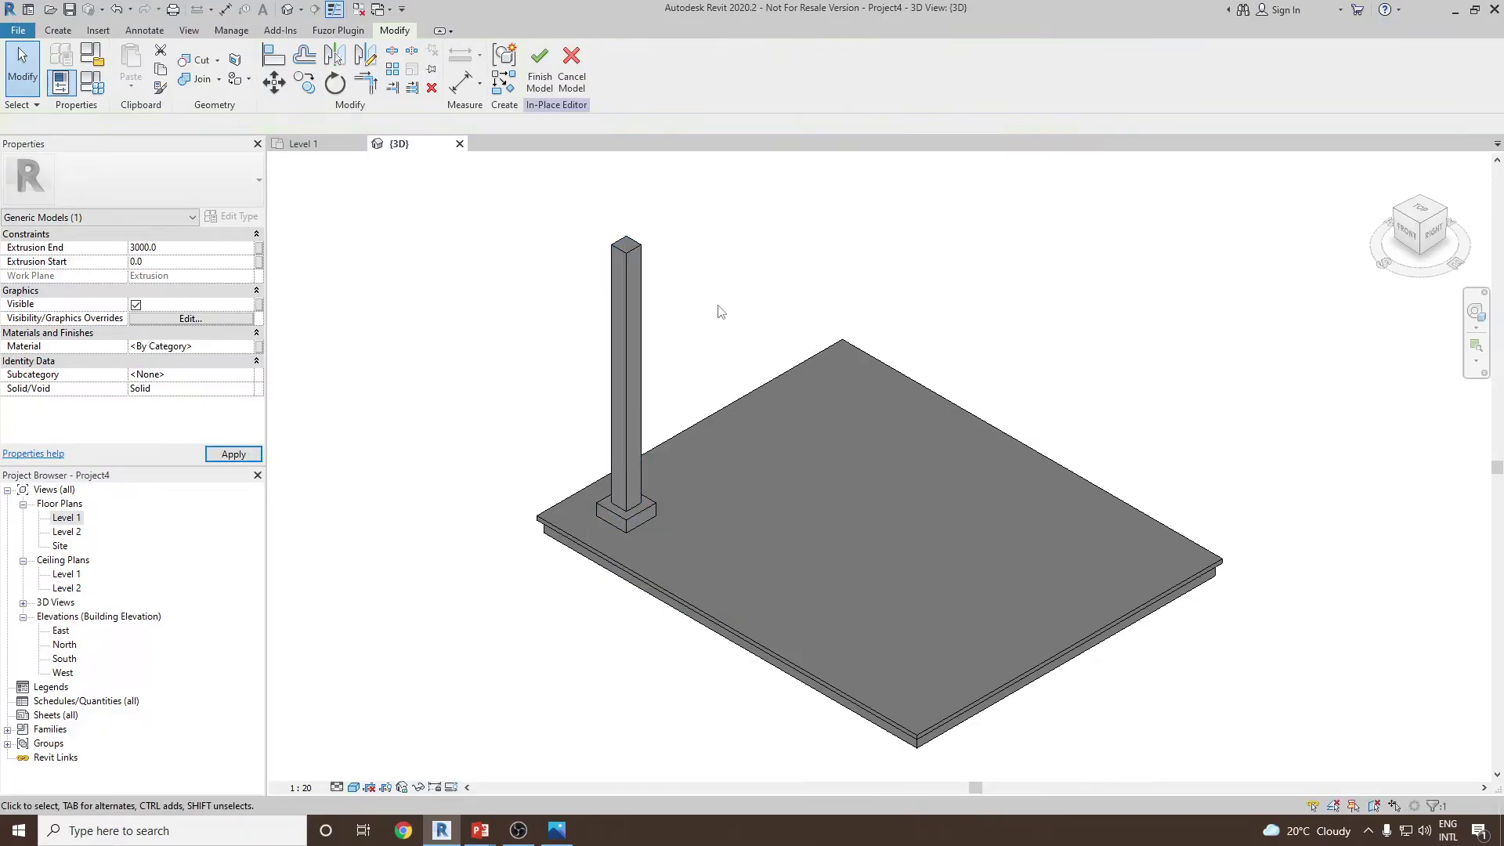
middle_click_drag(714, 309, 972, 303, "shift")
key("alt+Tab")
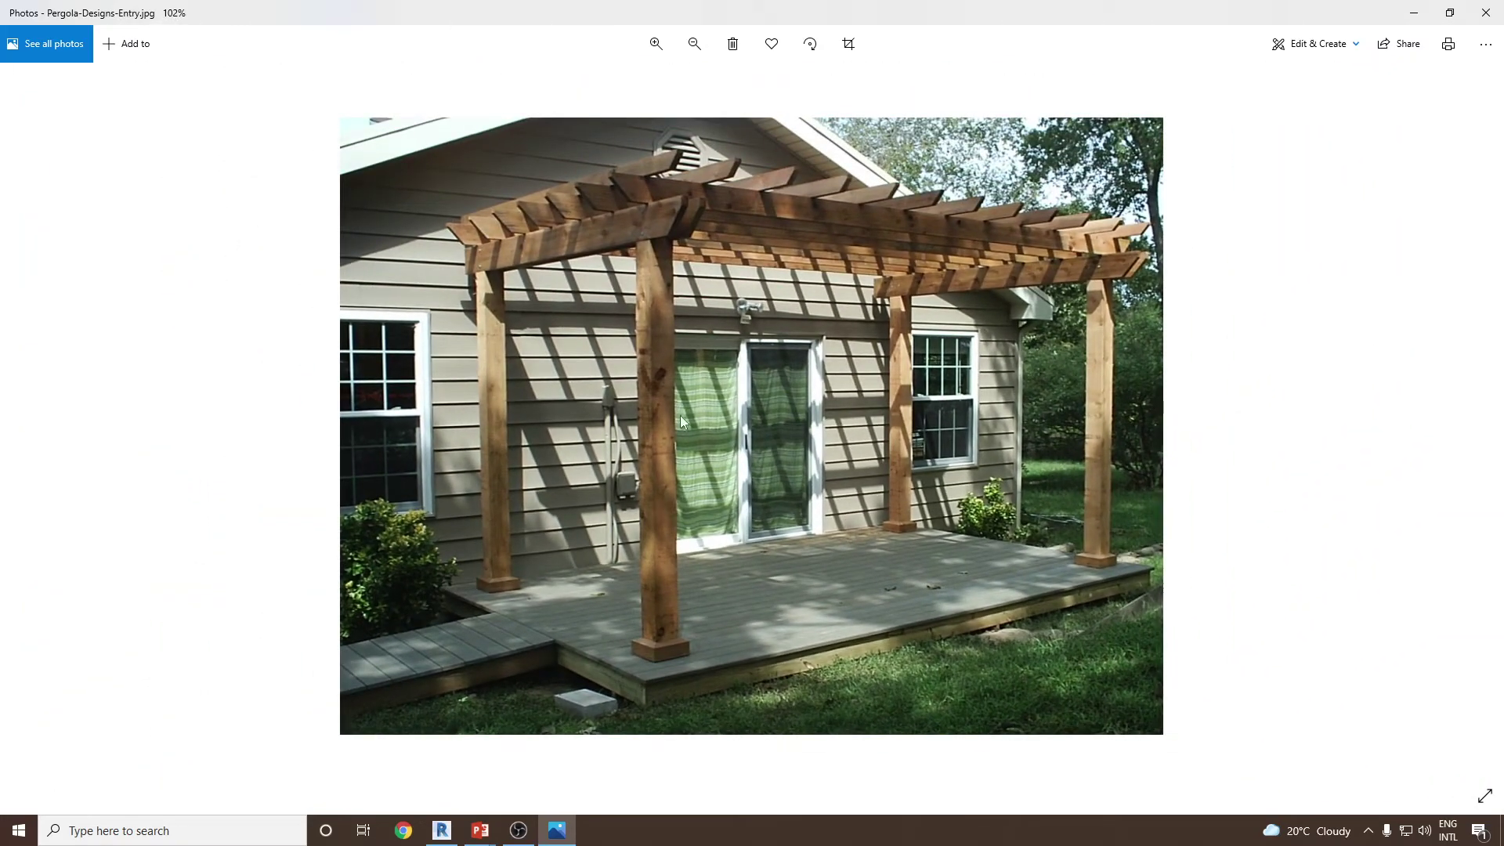
key("alt+Tab")
- Select the post and its base and create a new material named W2 for them
left_click(832, 439)
middle_click_drag(845, 496, 802, 539, "shift")
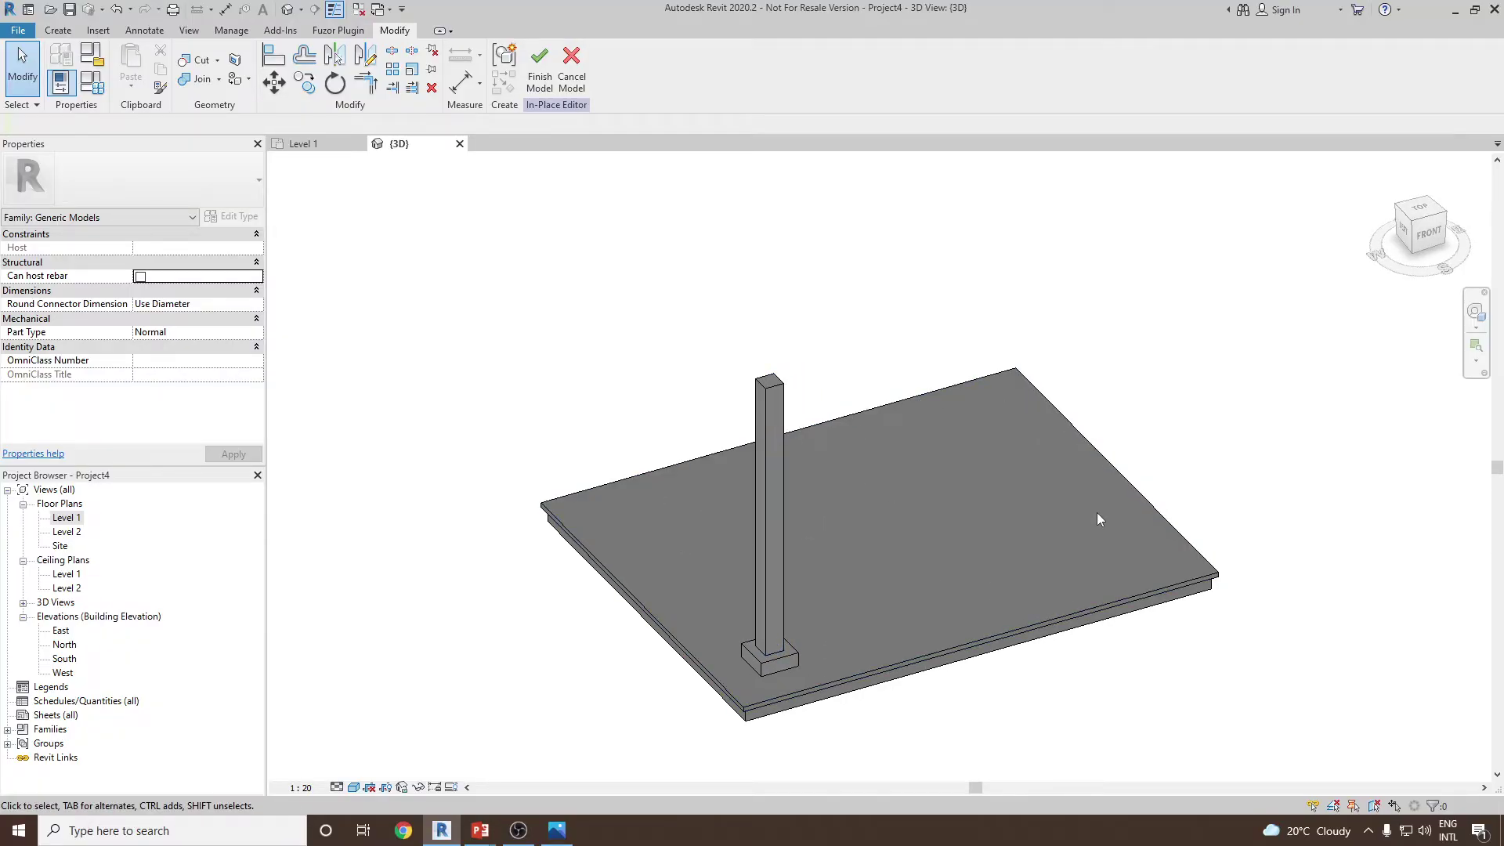
left_click_drag(702, 292, 831, 697)
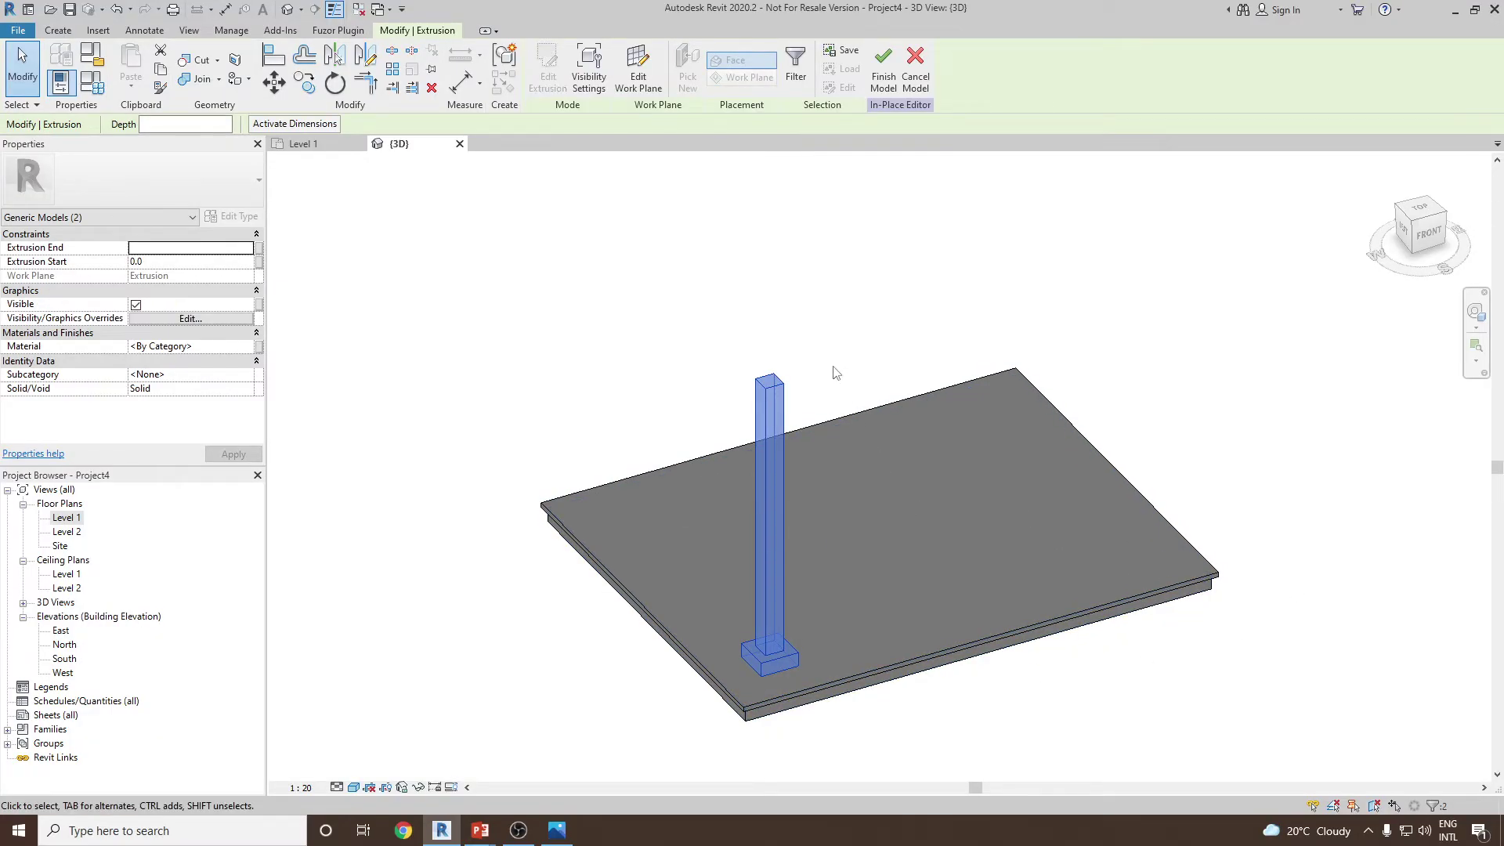
left_click(235, 346)
left_click(258, 345)
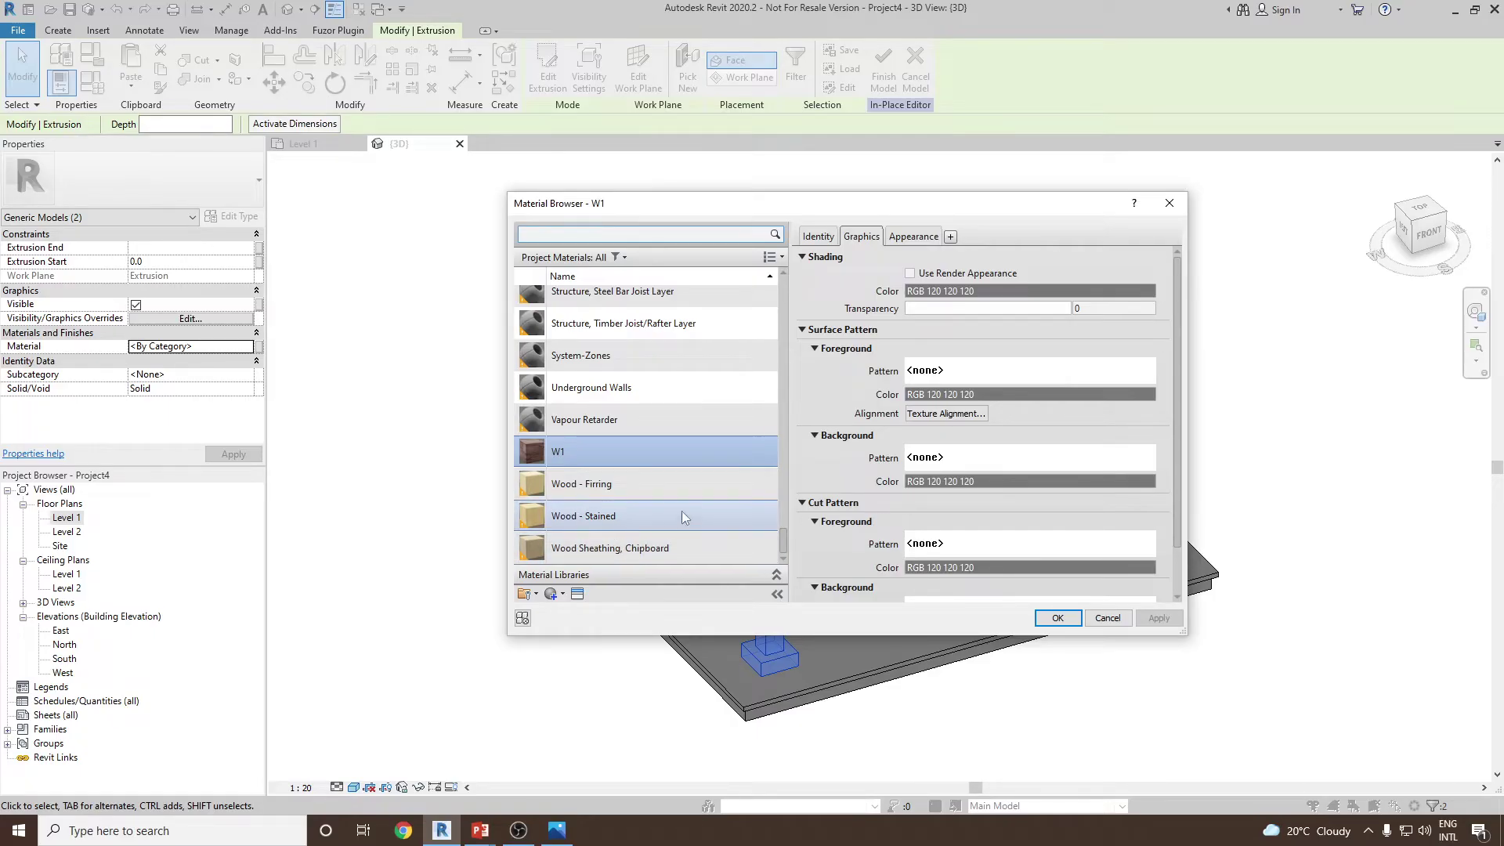
left_click(550, 593)
left_click(583, 608)
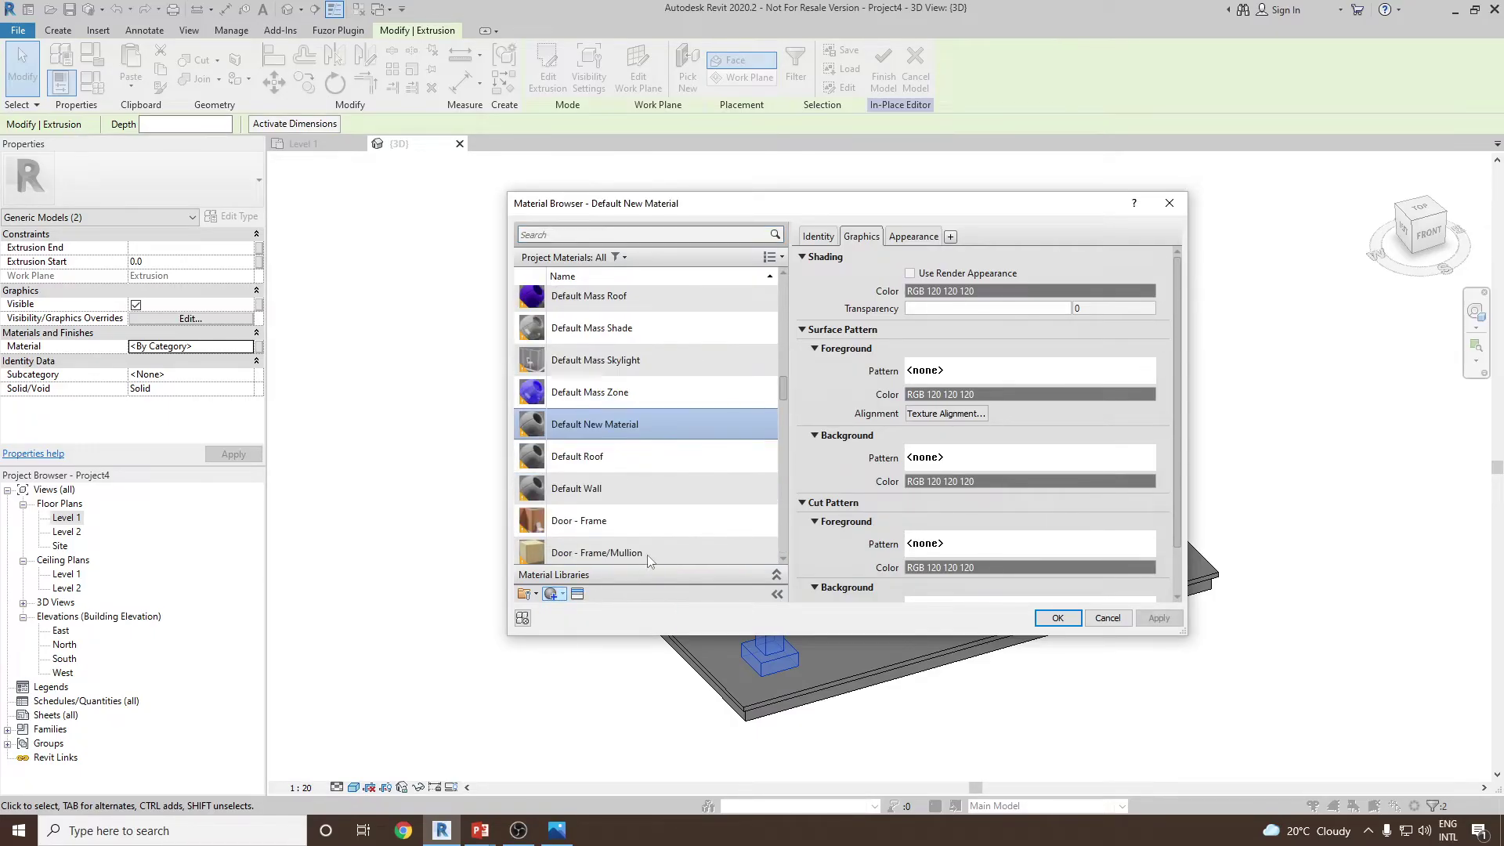
right_click(582, 419)
left_click(627, 467)
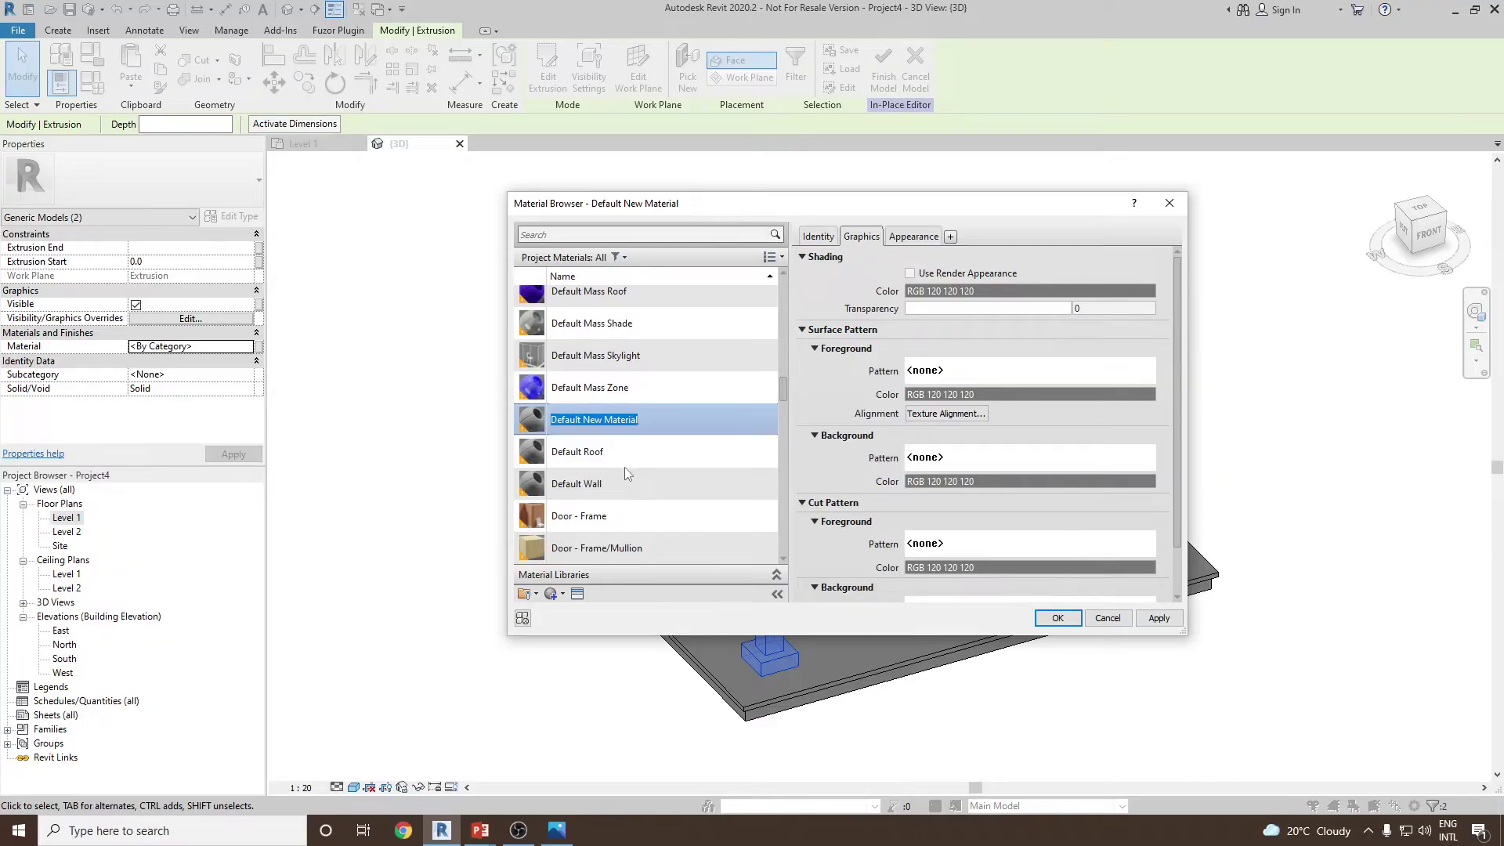
type("W2")
key("Return")
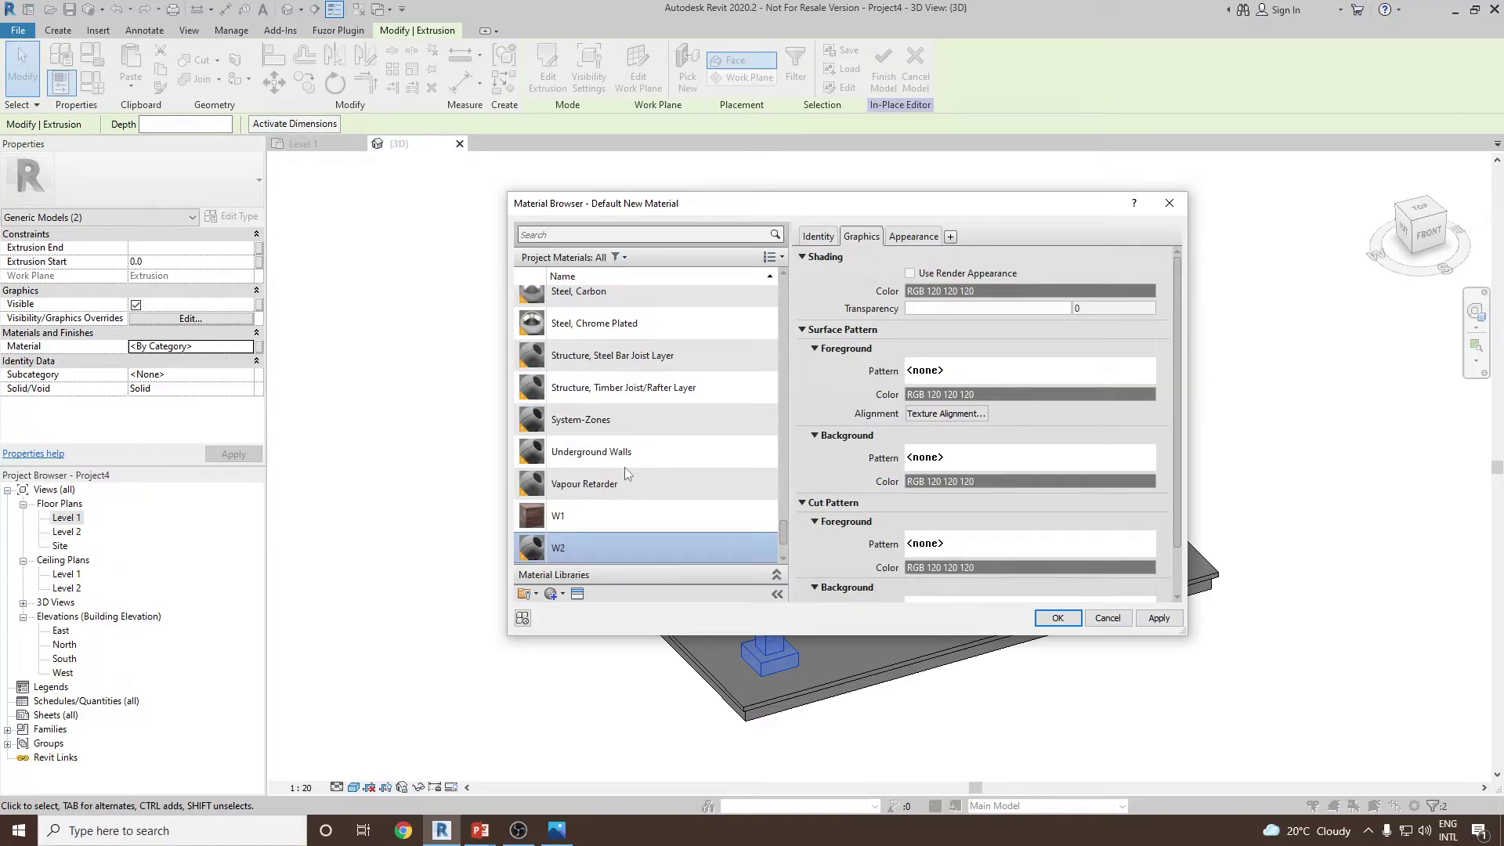
- Browse the Autodesk Physical Assets flooring category and apply the Cork - Coarse appearance to material W2
left_click(577, 594)
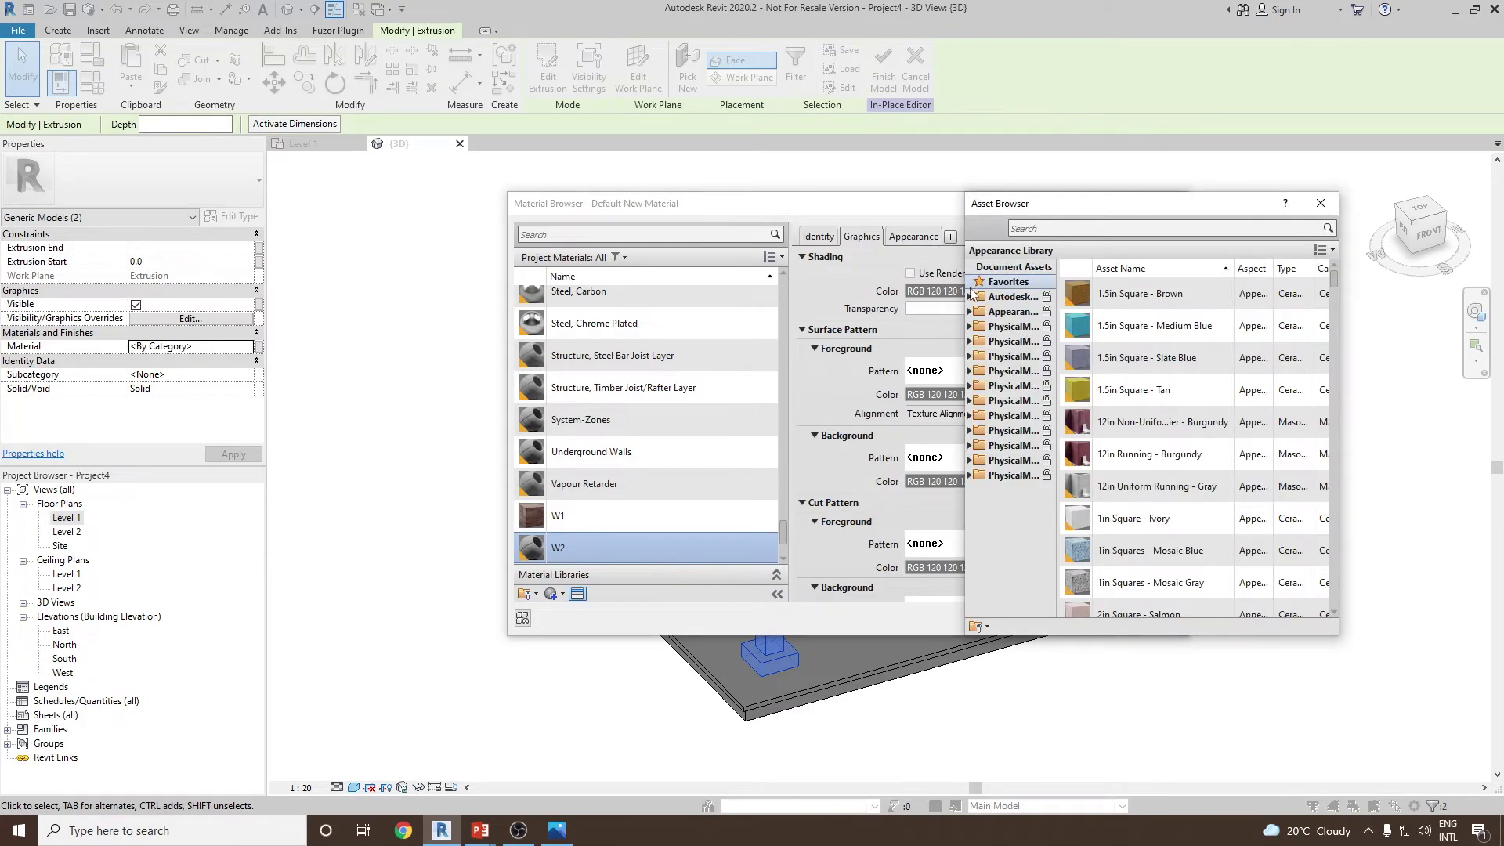
left_click(970, 296)
left_click(1004, 400)
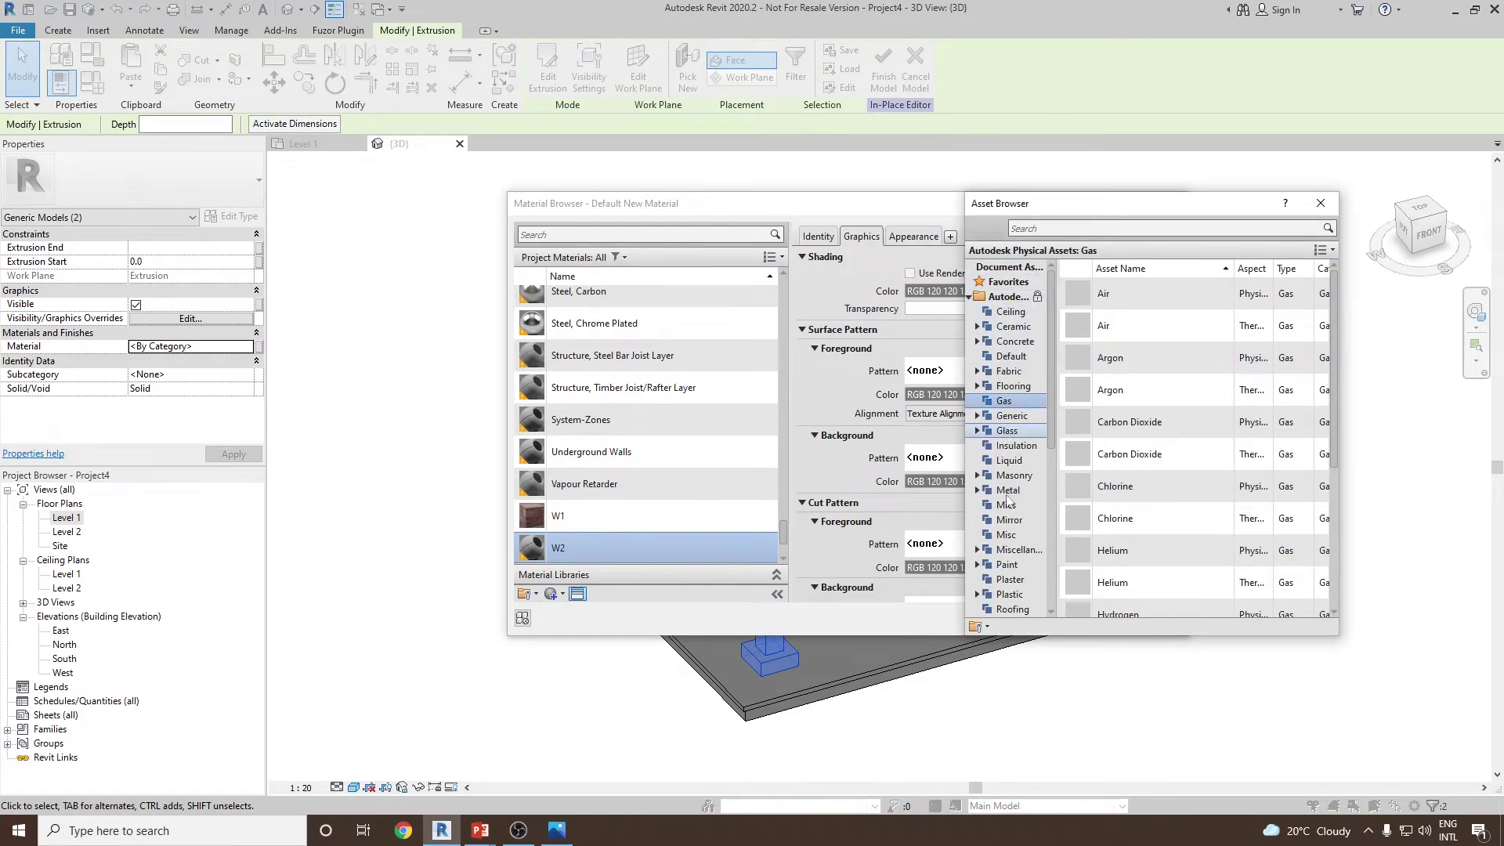
left_click(1008, 551)
scroll(1010, 454, "down", 1)
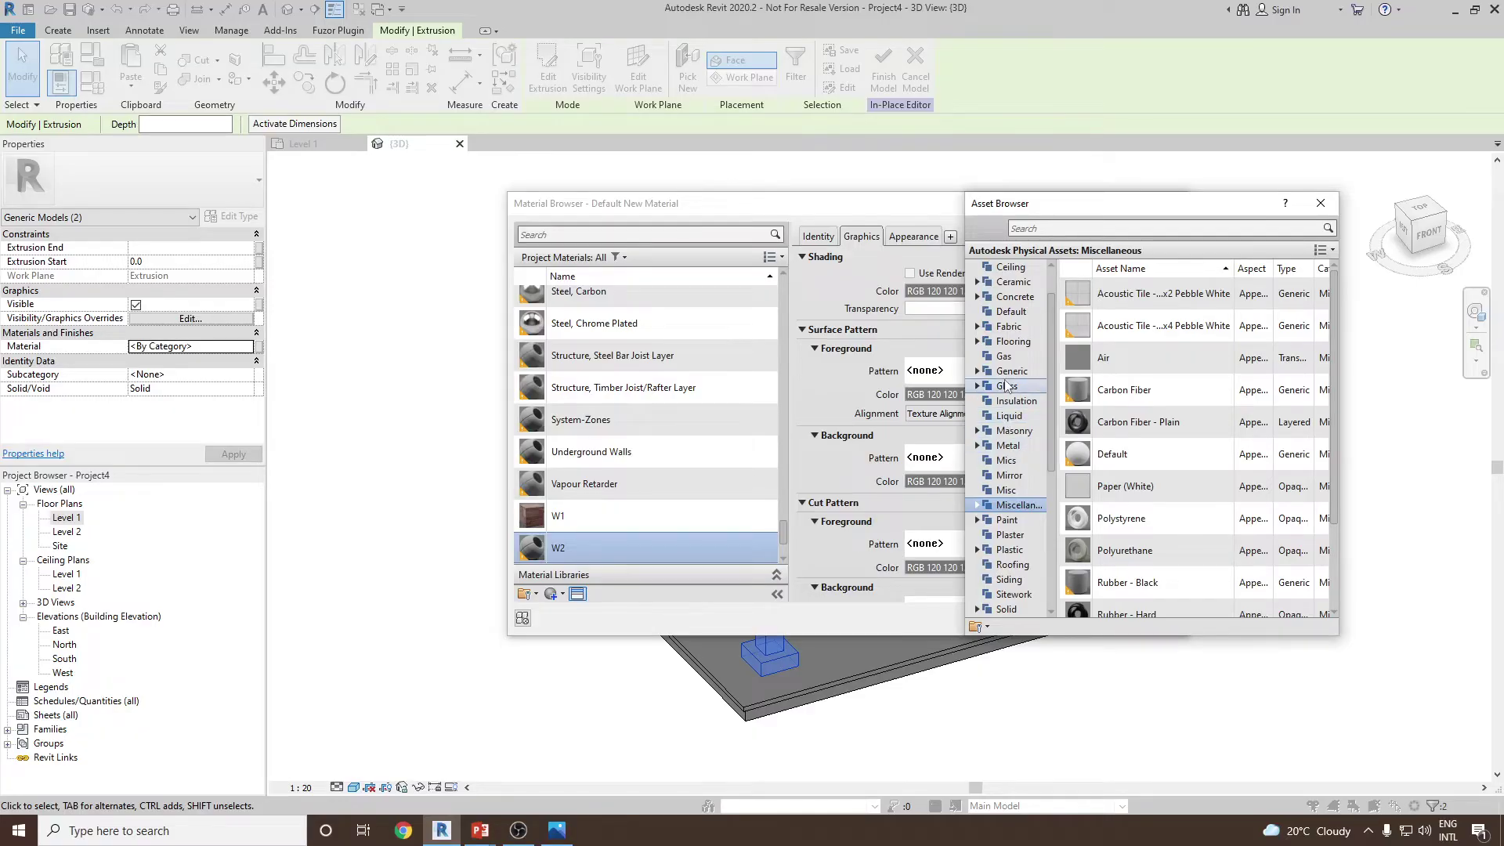
left_click(1011, 371)
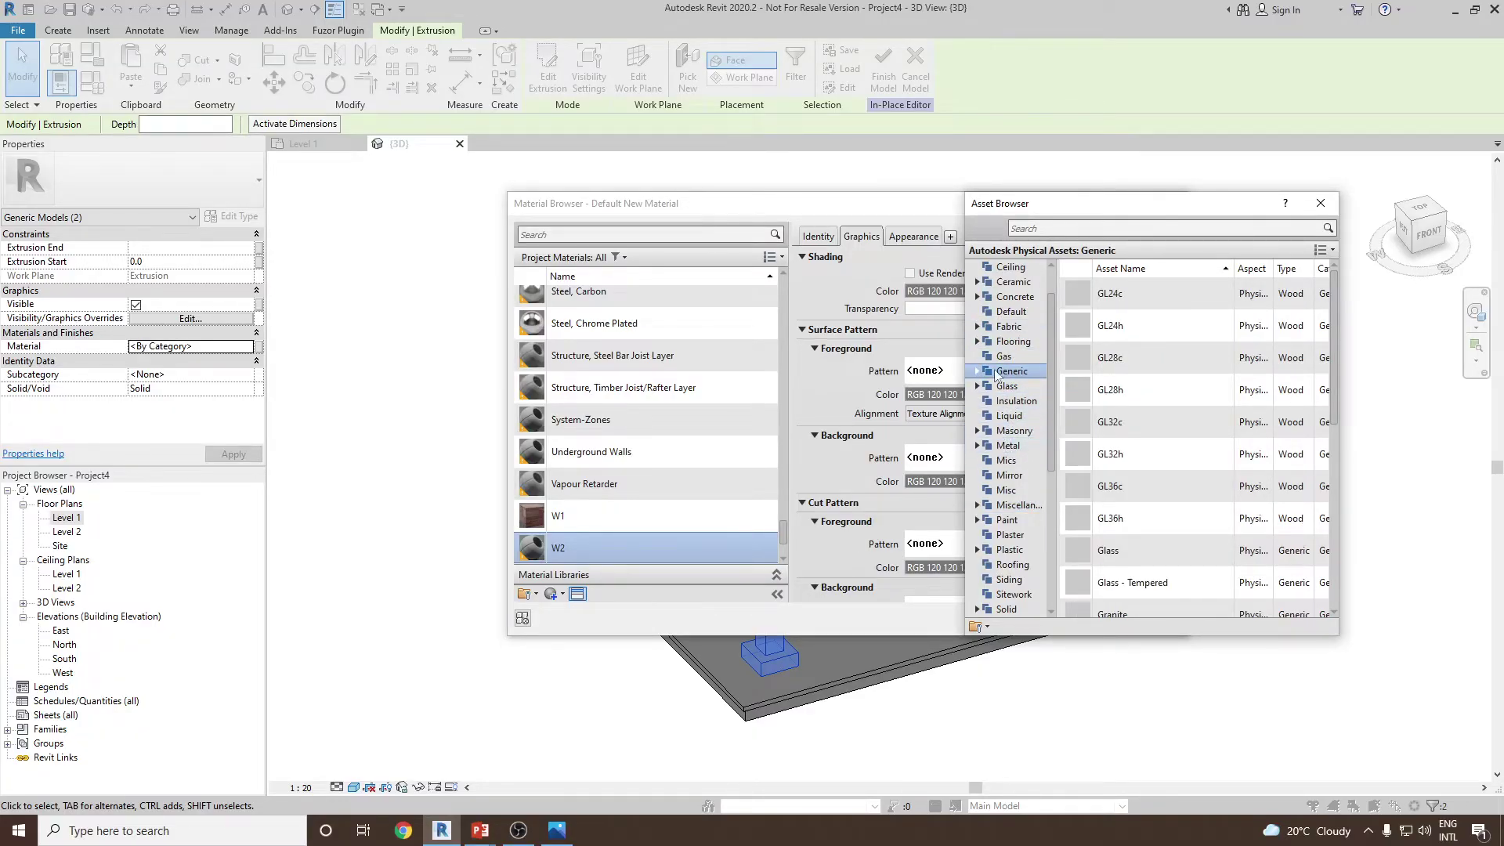
left_click(977, 341)
left_click(1010, 341)
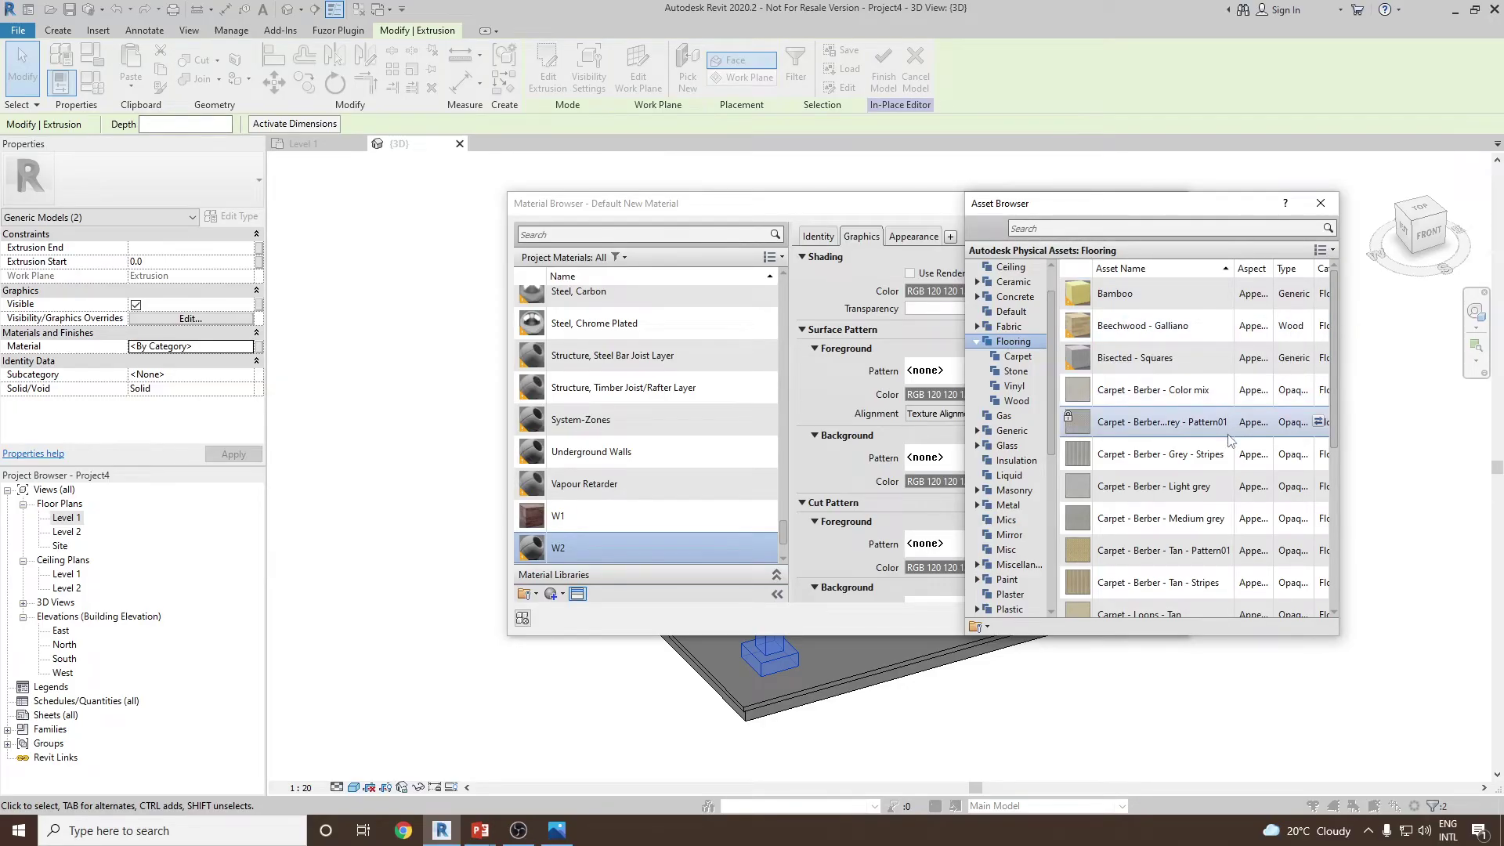
scroll(1227, 431, "down", 3)
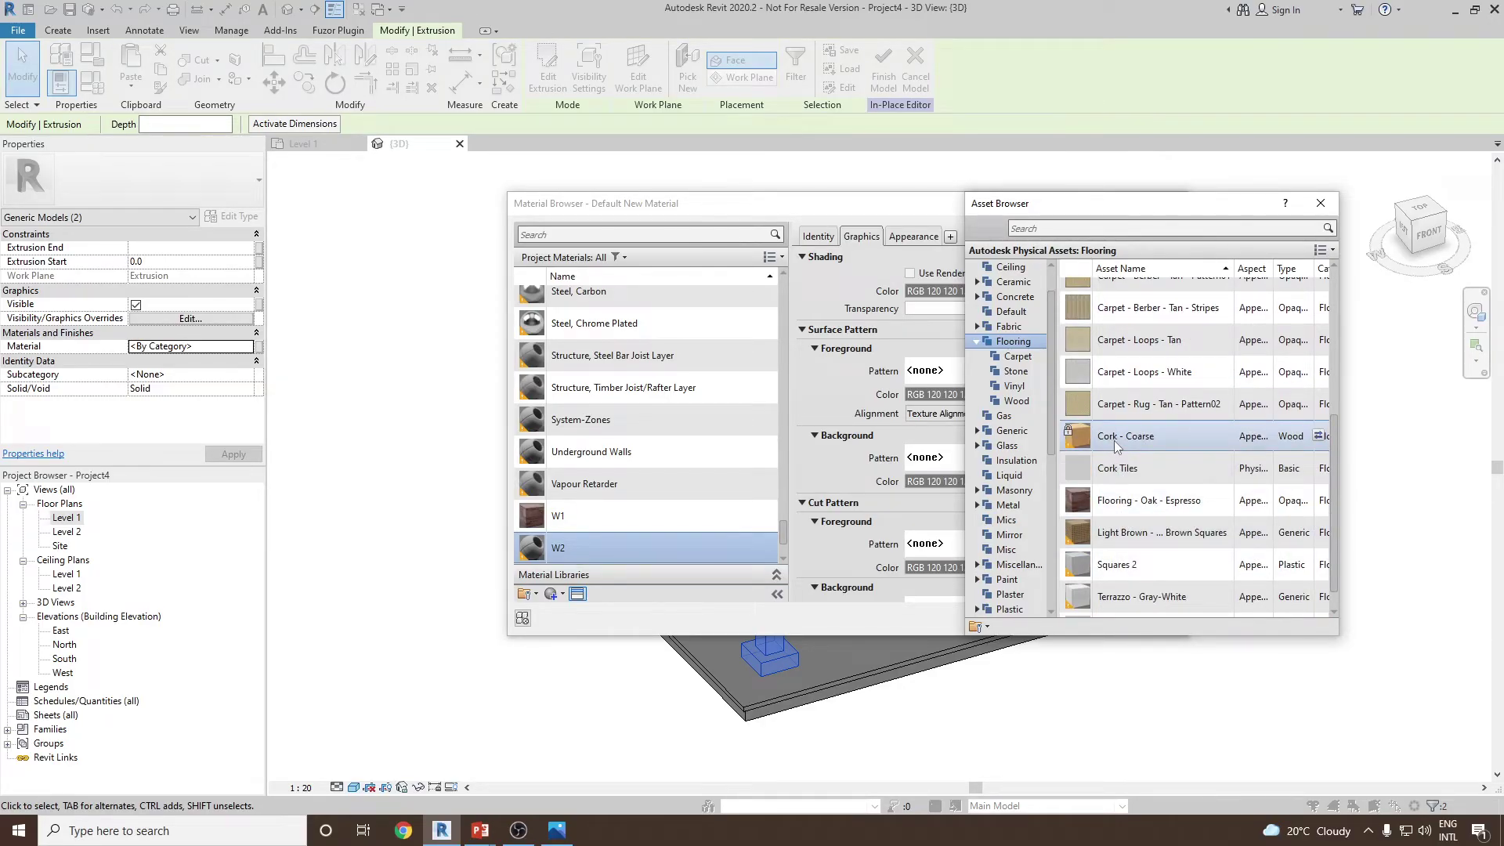
left_click(1319, 437)
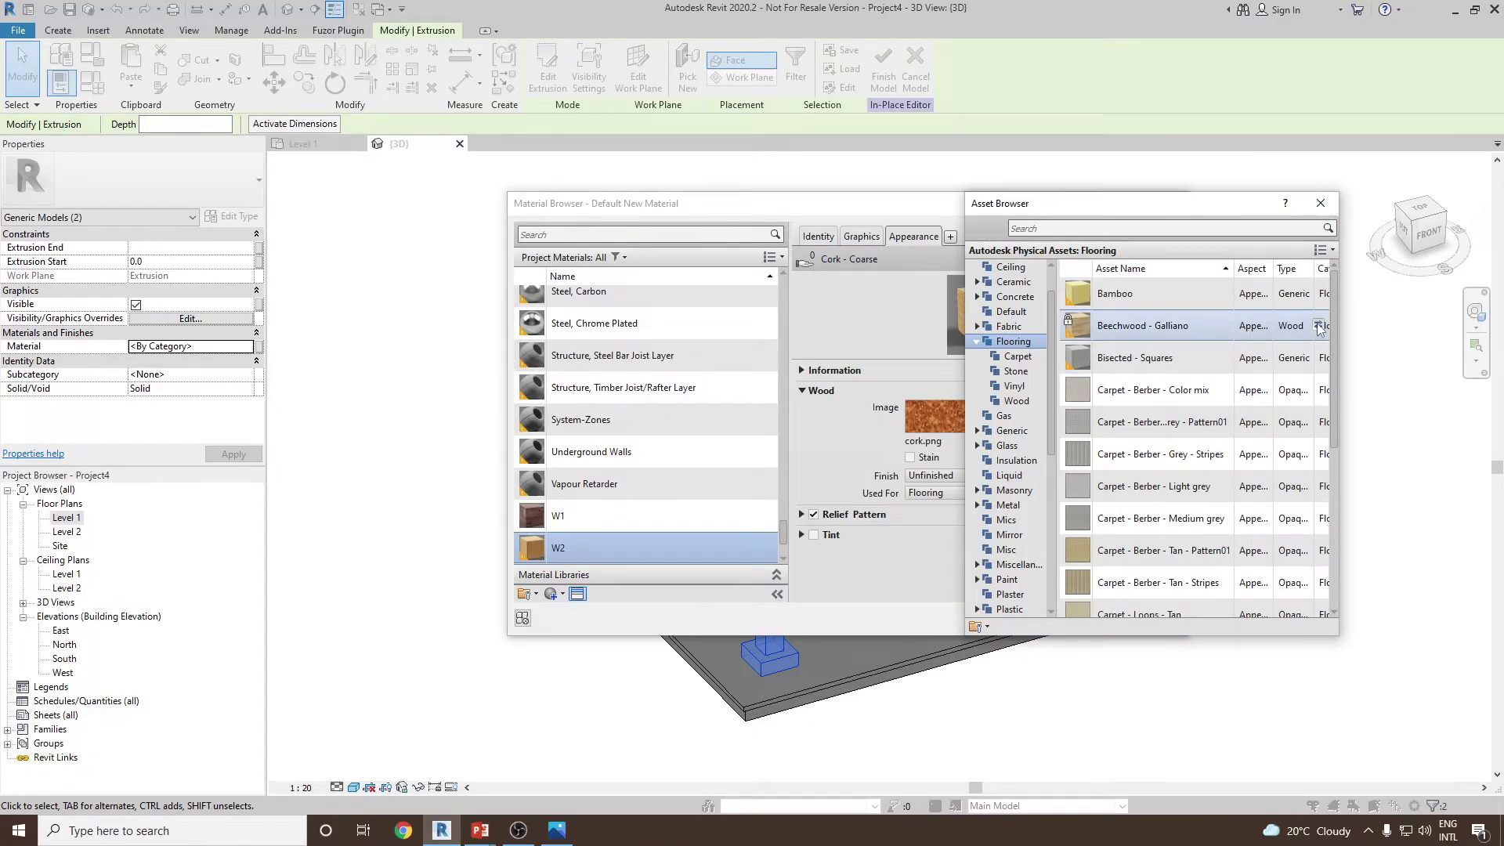
- Replace W2's appearance with Beechwood - Galliano and assign the material to the post and base
left_click(1319, 327)
left_click(1154, 618)
left_click(1058, 618)
left_click(513, 729)
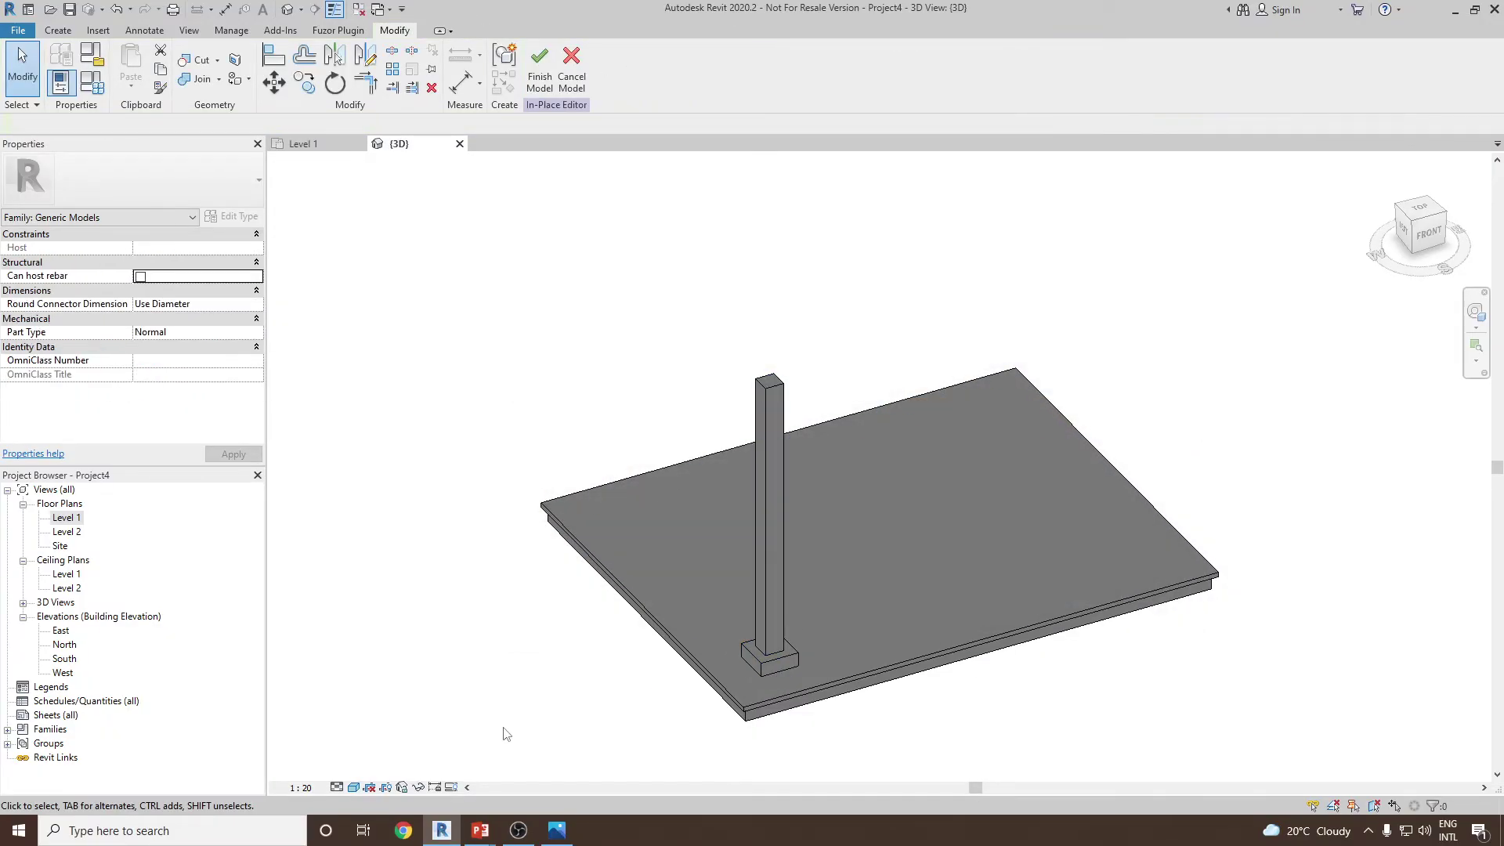
- Switch the 3D view to the Realistic visual style to display the material textures
left_click(353, 787)
left_click(384, 754)
middle_click_drag(822, 632, 865, 577)
- Select the post and its base, open material W2 for editing, and browse the Autodesk Physical Assets wood category
left_click(803, 615)
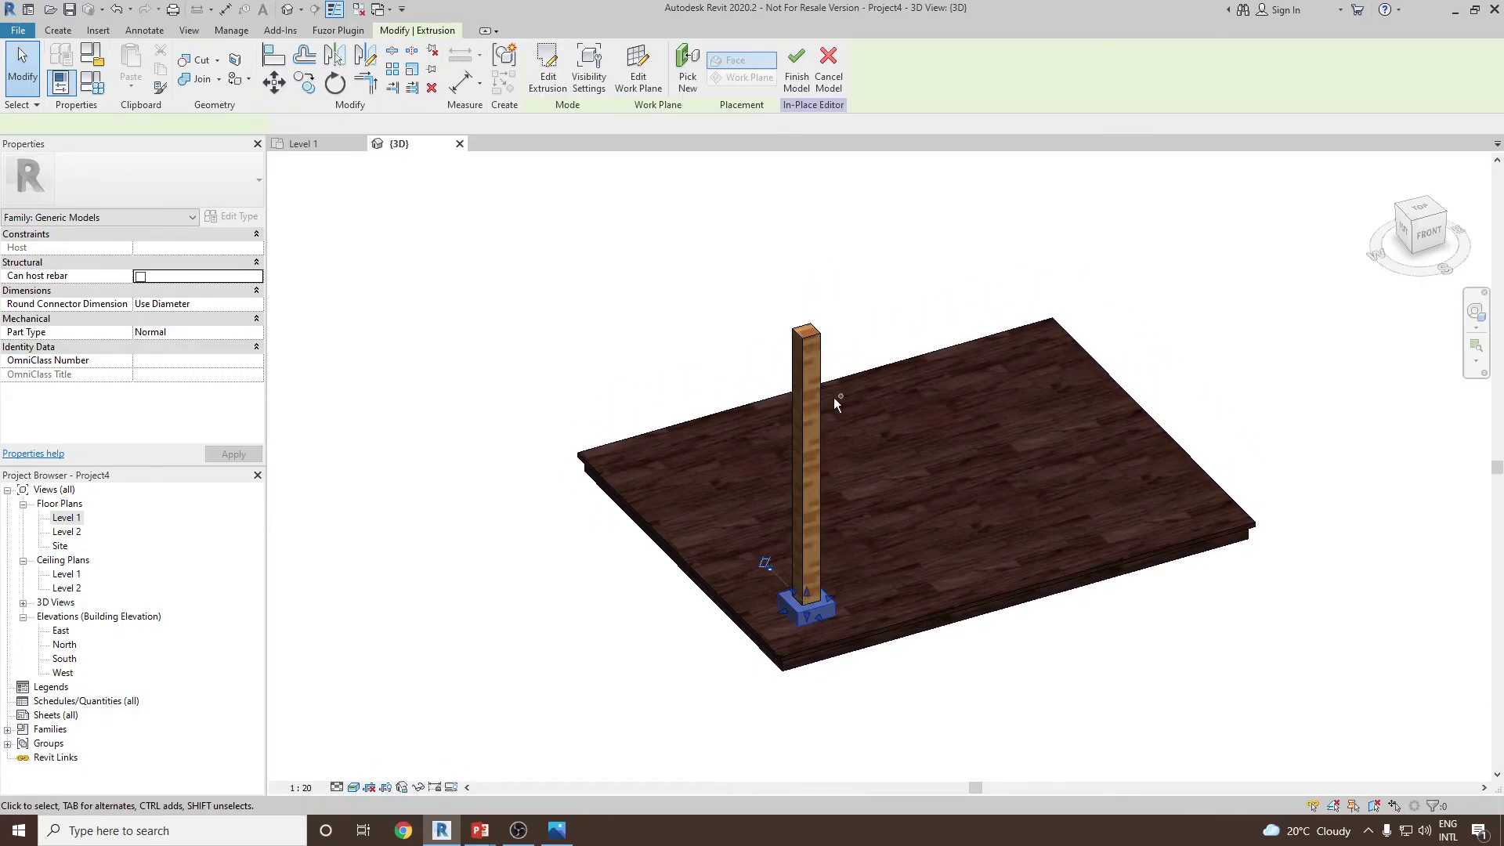
left_click(817, 350, "ctrl")
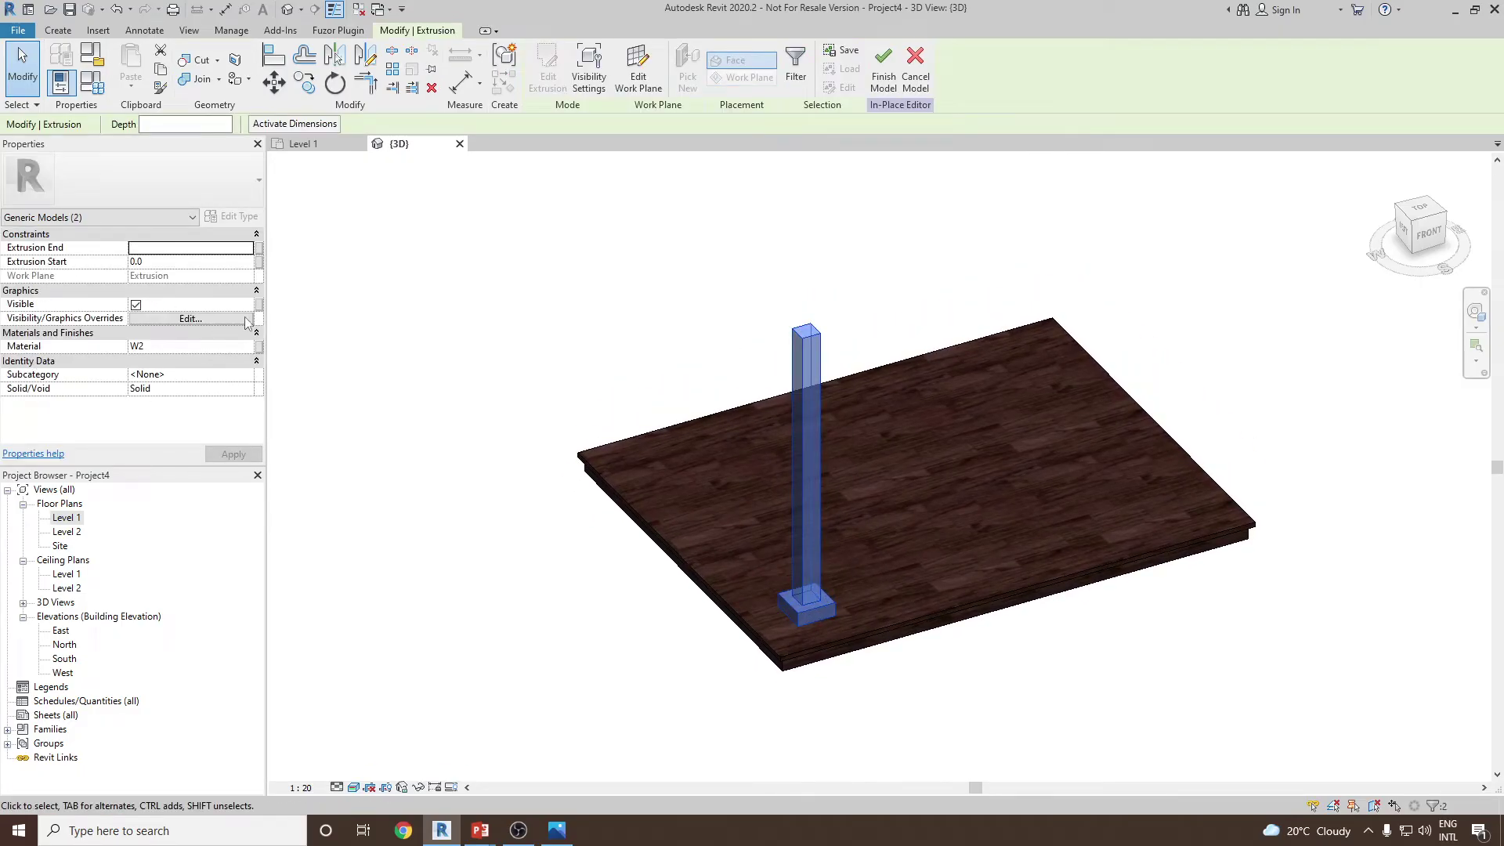
left_click(249, 347)
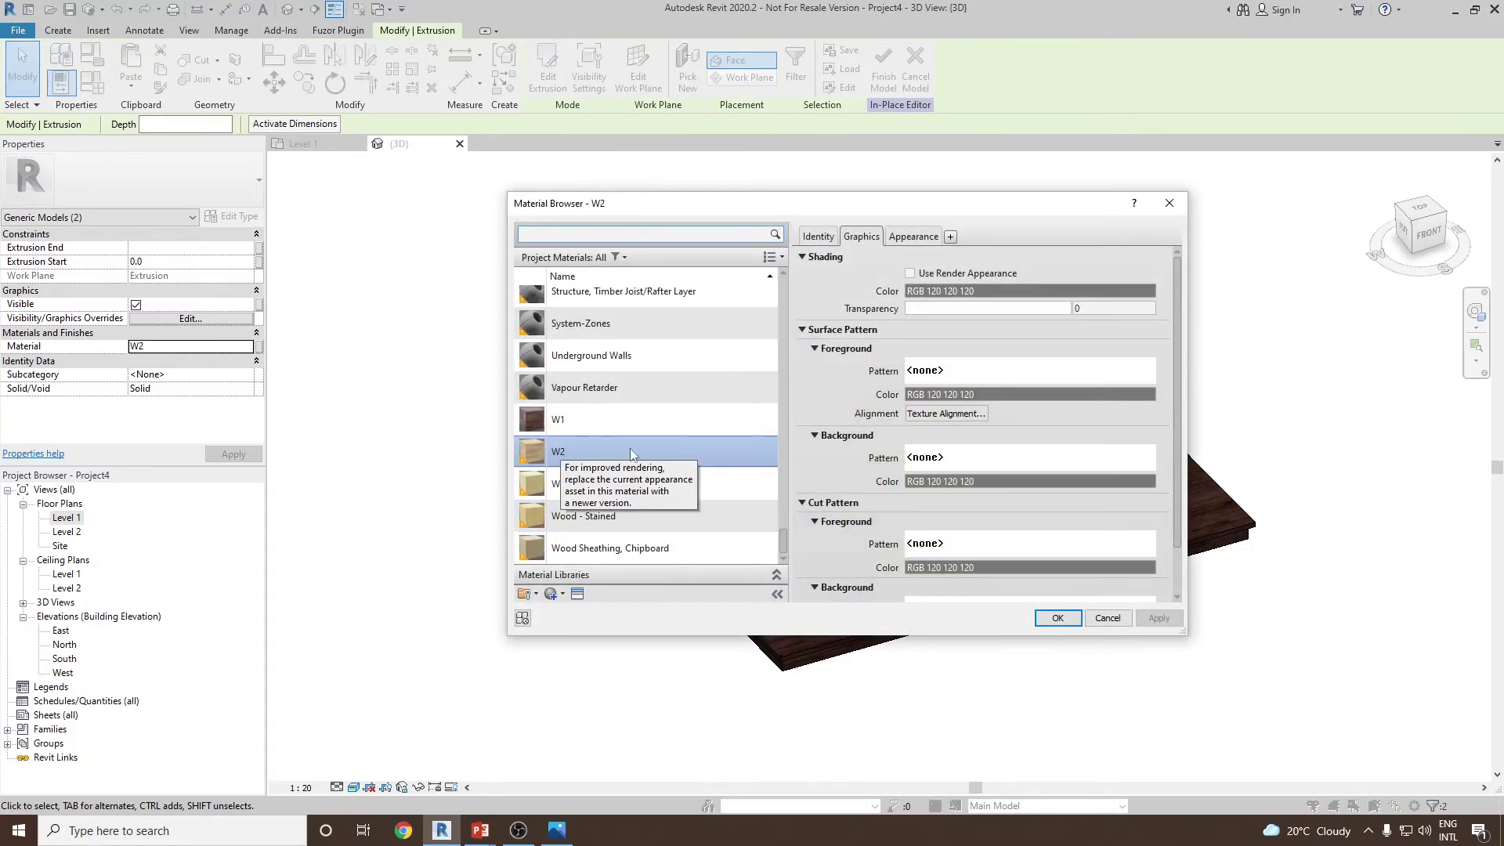
left_click(579, 595)
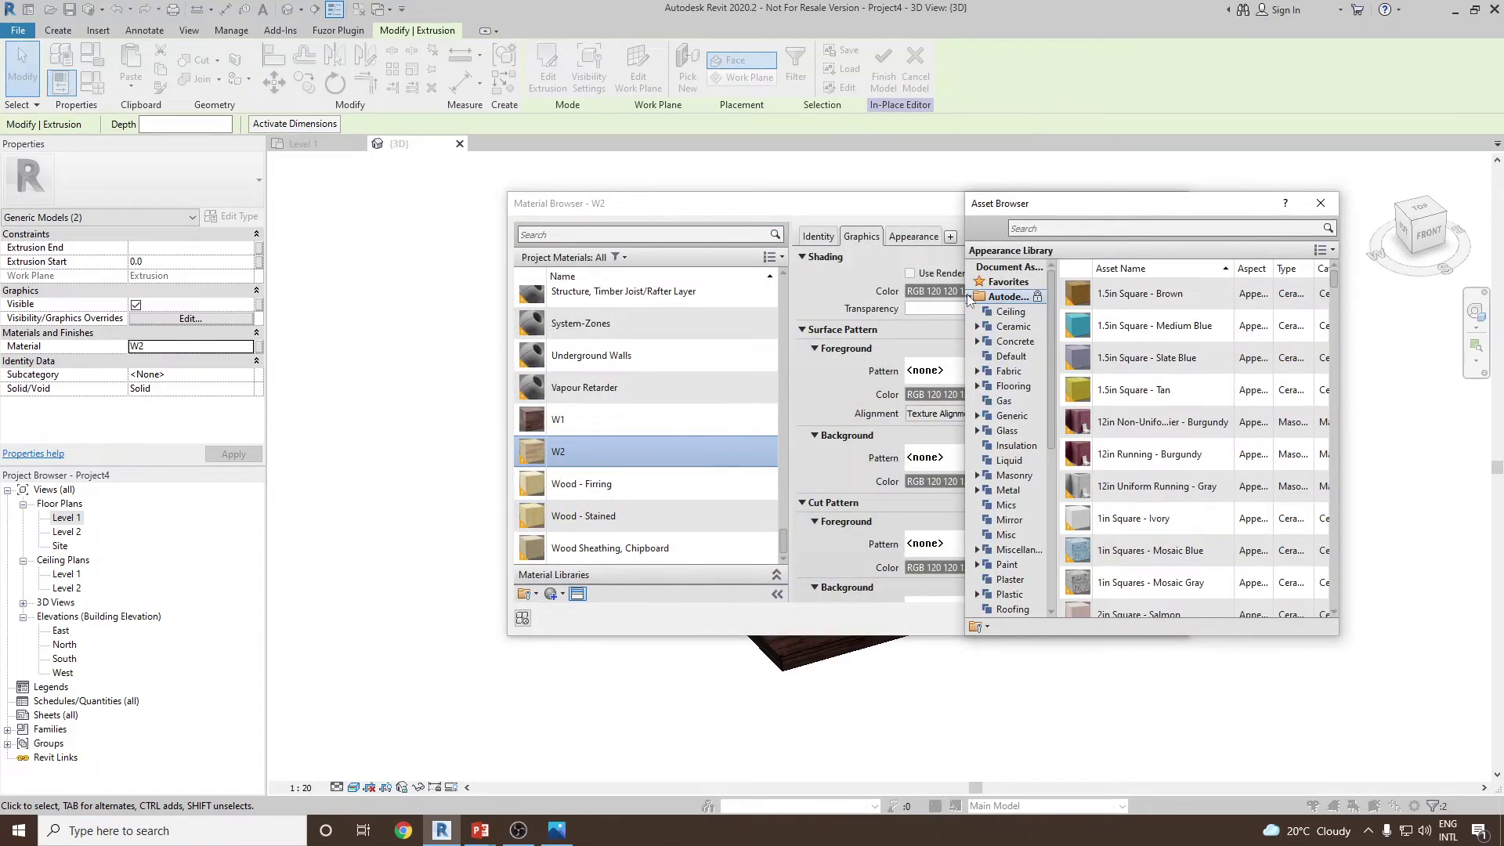
scroll(1003, 532, "down", 2)
double_click(1010, 608)
left_click(1015, 580)
left_click(1017, 593)
left_click(1021, 579)
left_click(1018, 565)
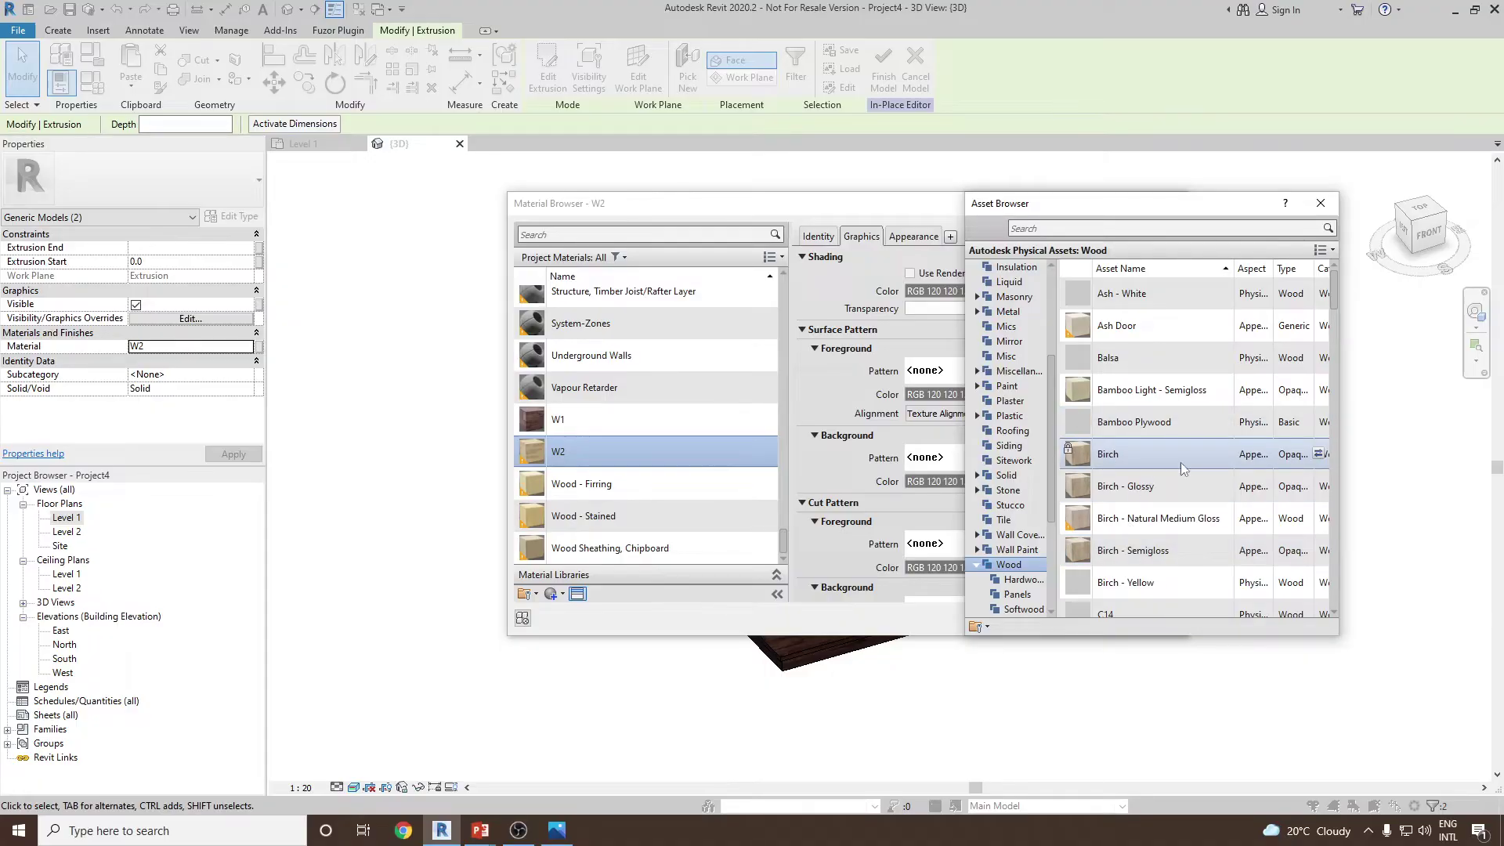
- Replace W2's appearance with Birch, apply the material to the post and base, and inspect them in the 3D view
left_click(1317, 455)
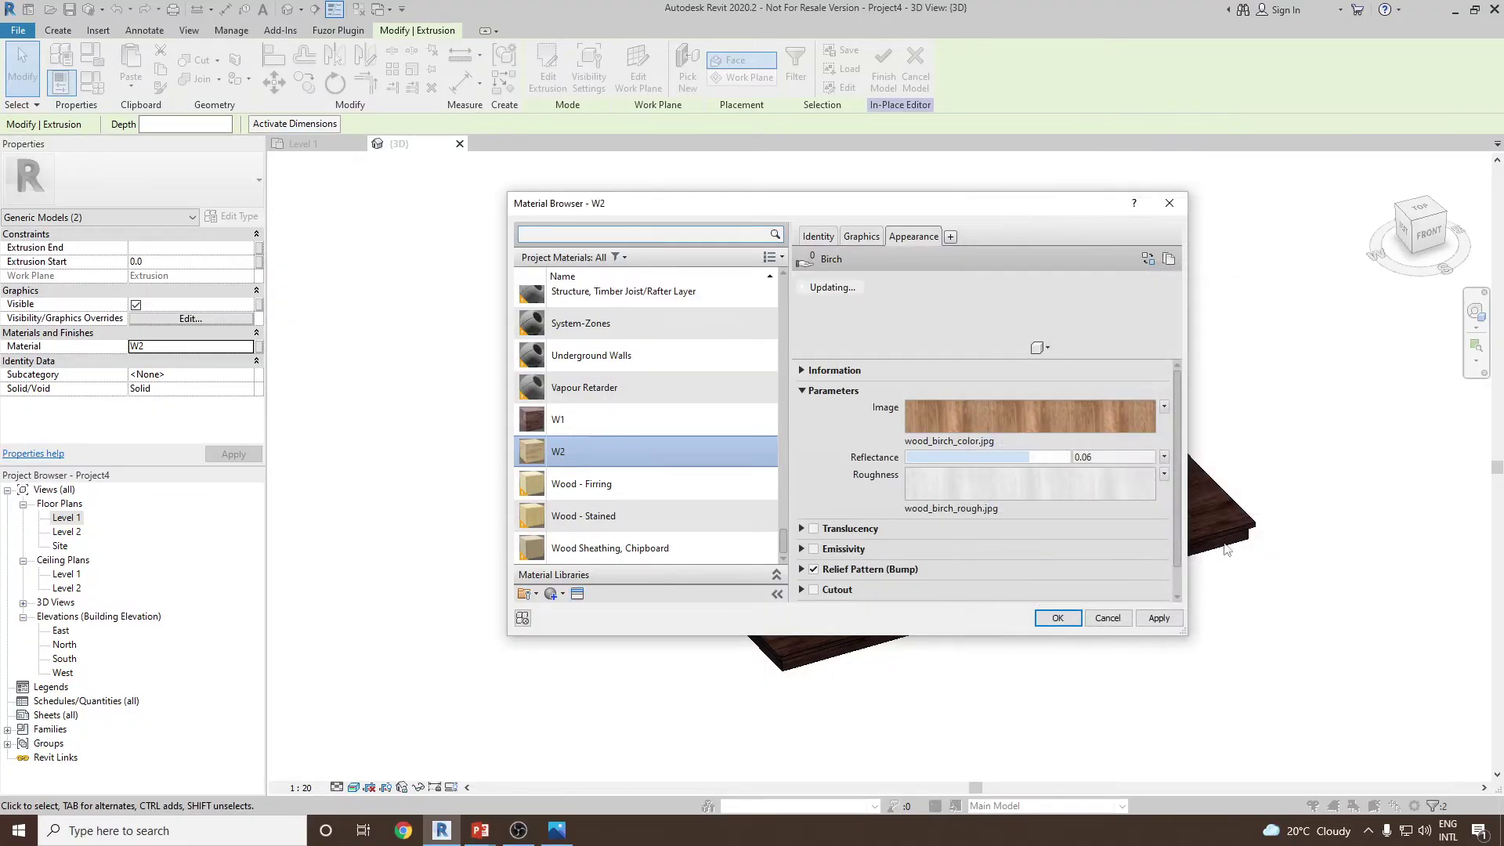
left_click(1157, 618)
left_click(1057, 618)
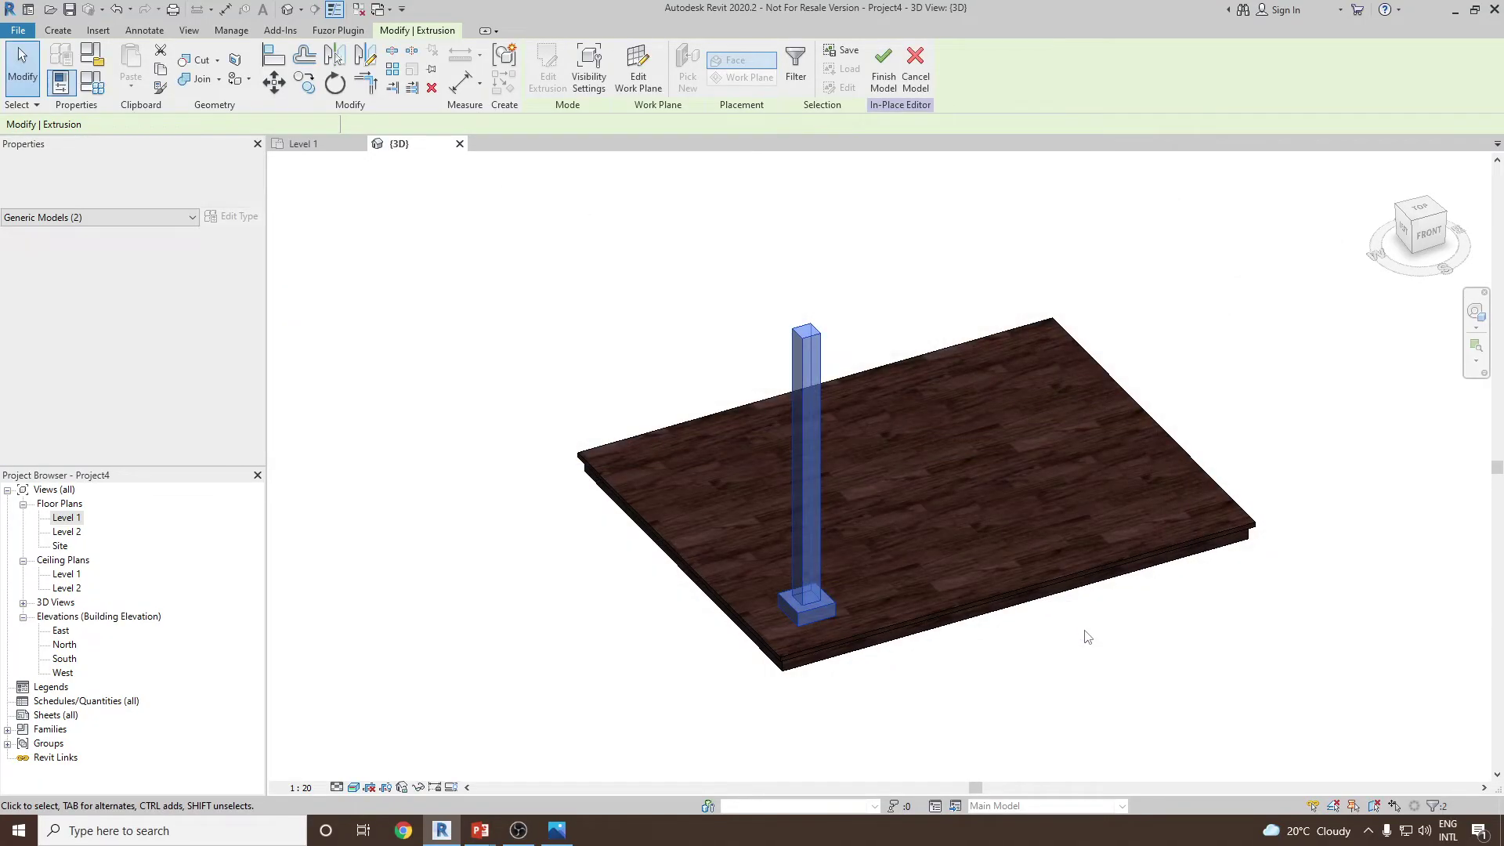
key("Escape")
middle_click_drag(953, 624, 910, 619, "shift")
mouse_move(908, 559)
middle_mouse_down("shift")
mouse_move(850, 563)
mouse_move(932, 556)
middle_mouse_up("shift")
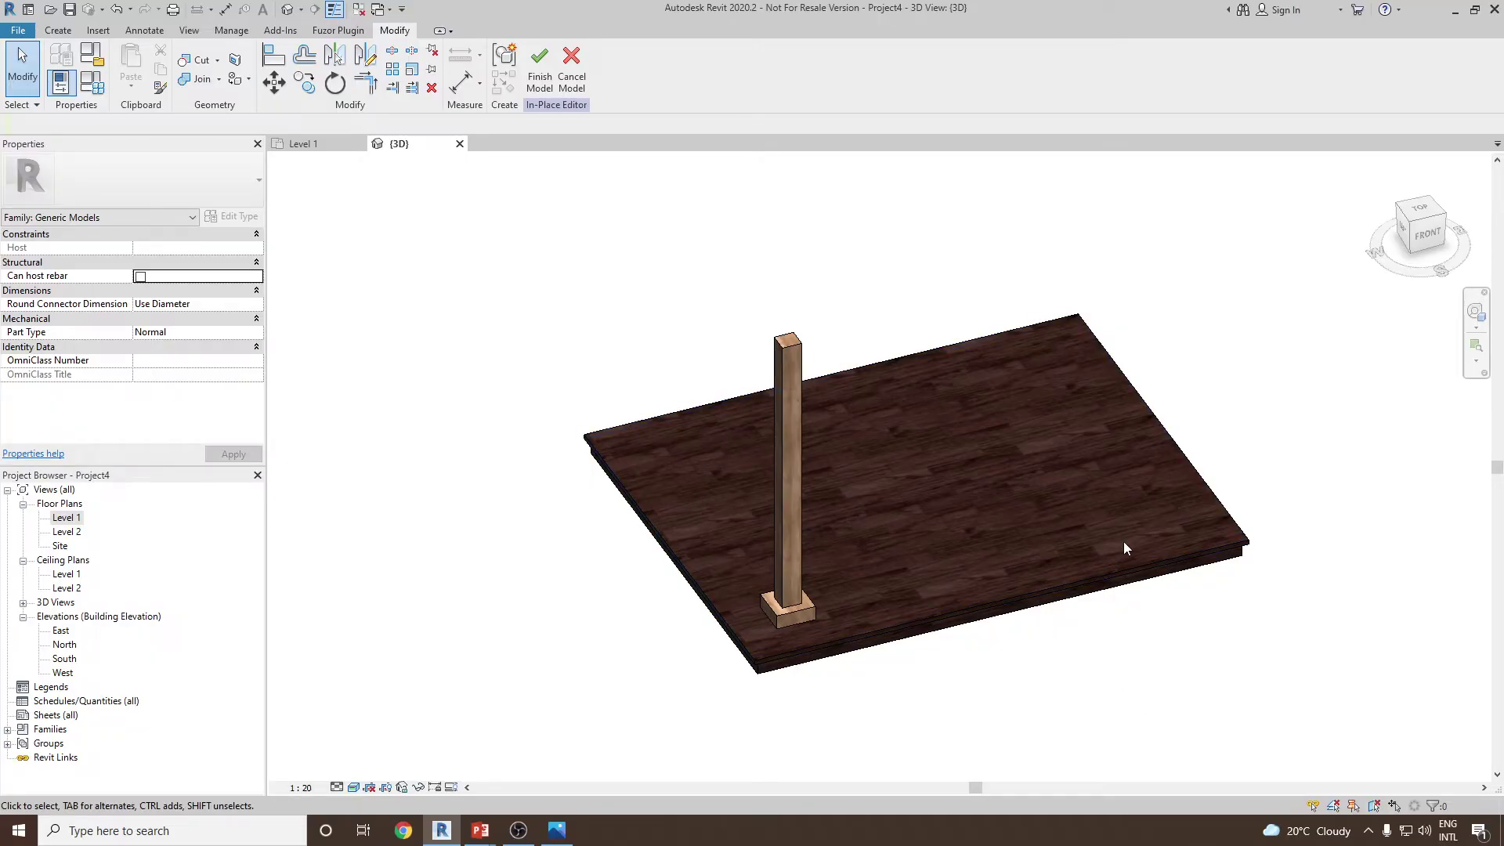
middle_click_drag(712, 333, 1037, 338, "shift")
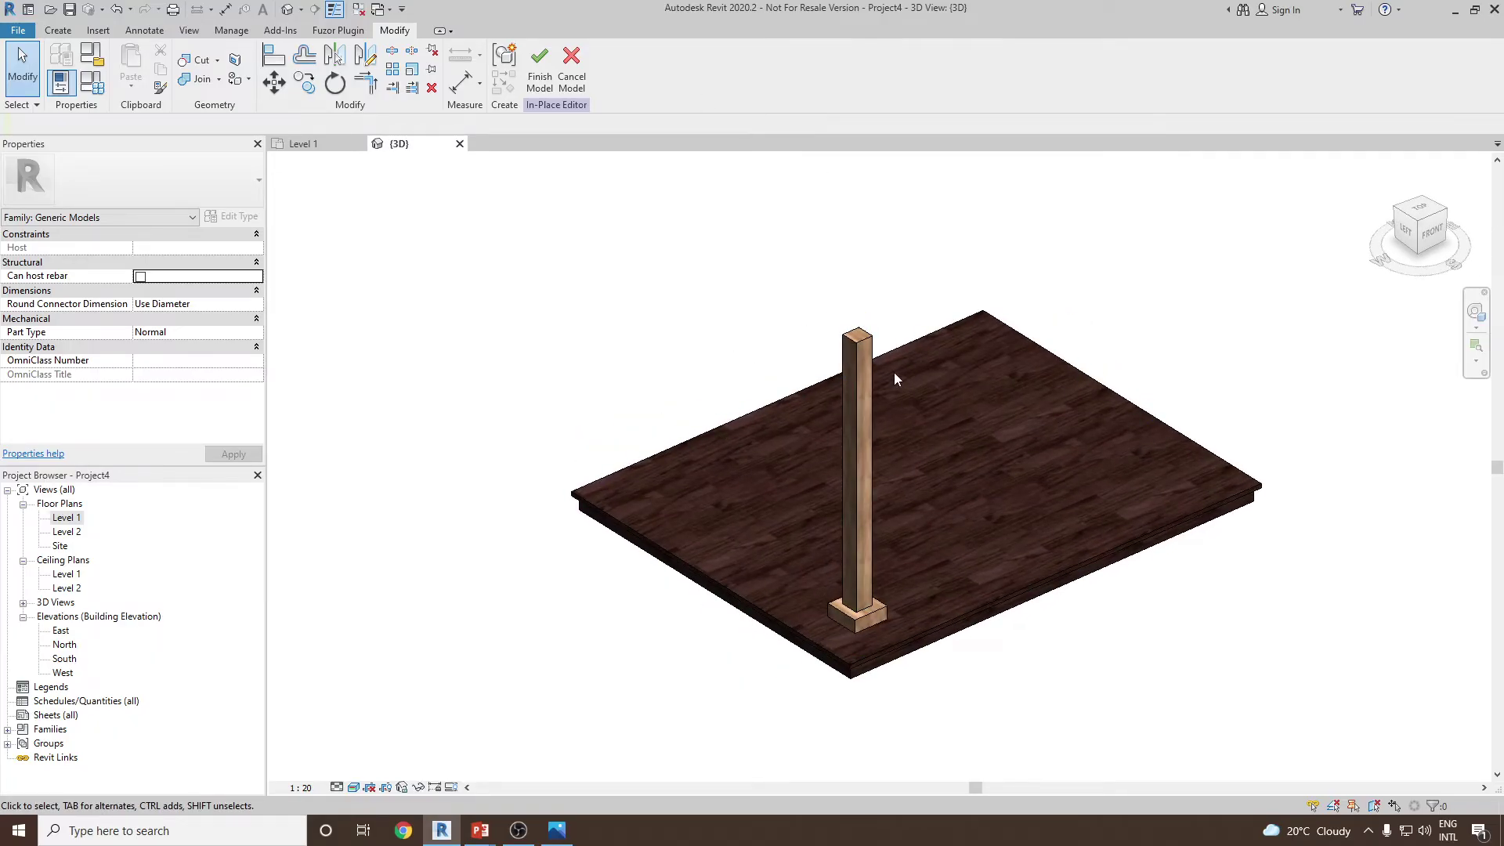
- Finish the in-place model and save the project as Pergola 01 in the Revit\Pergola folder on drive D
left_click(540, 77)
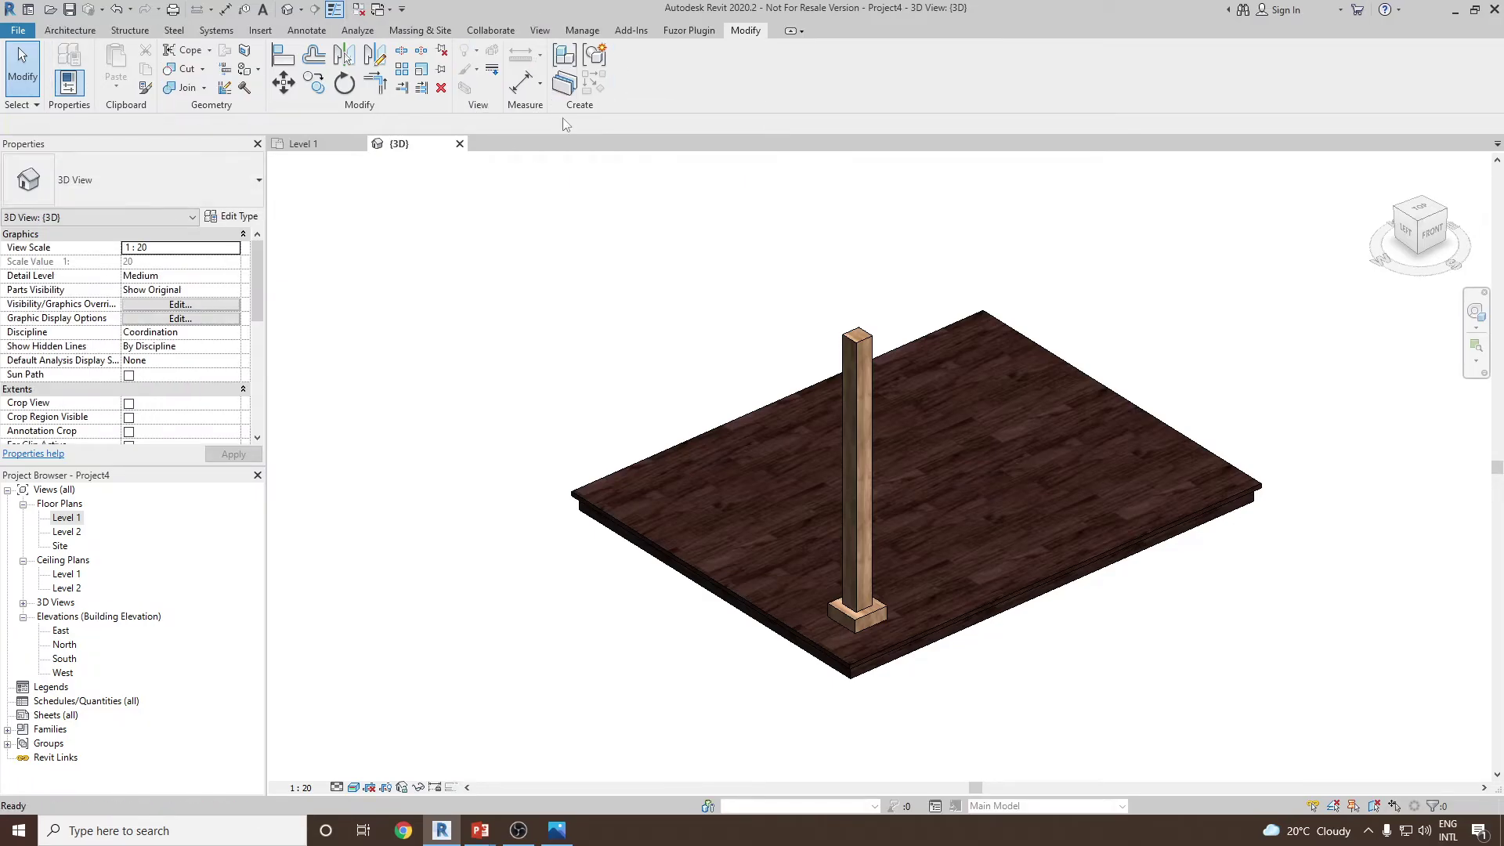
left_click(69, 9)
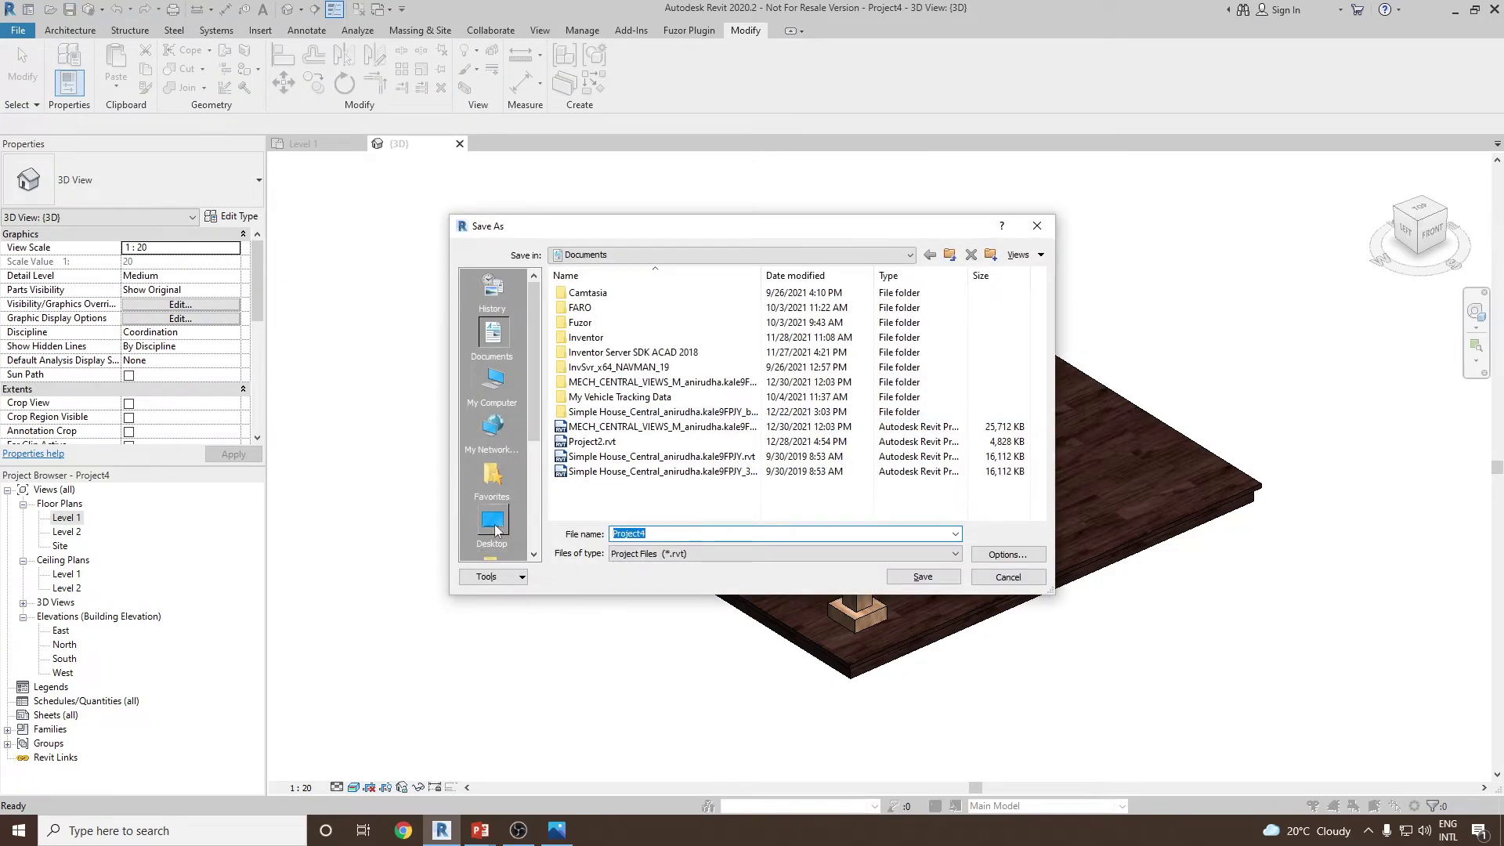
left_click(493, 525)
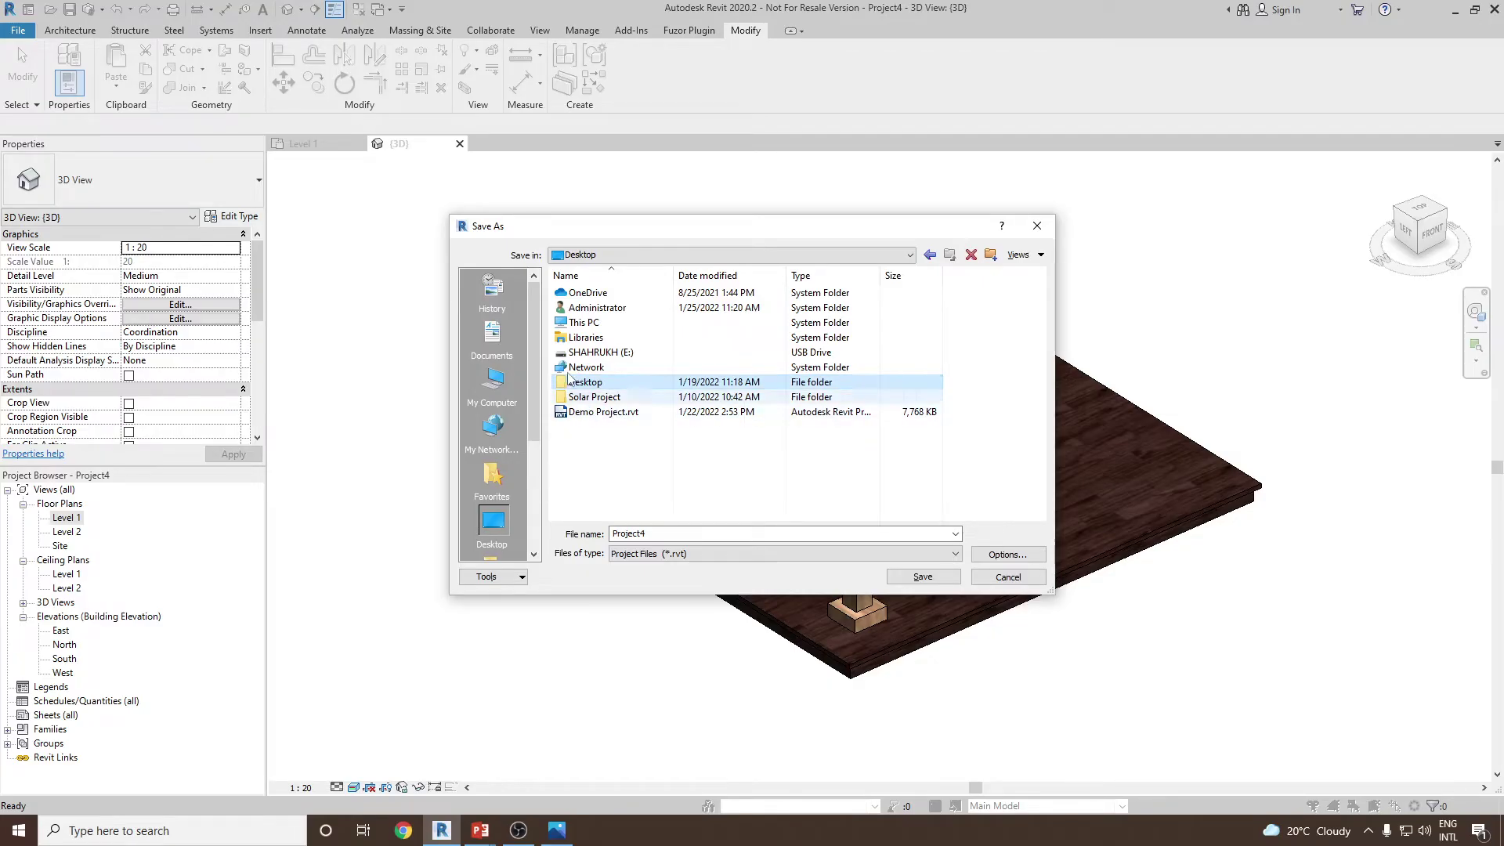
double_click(596, 307)
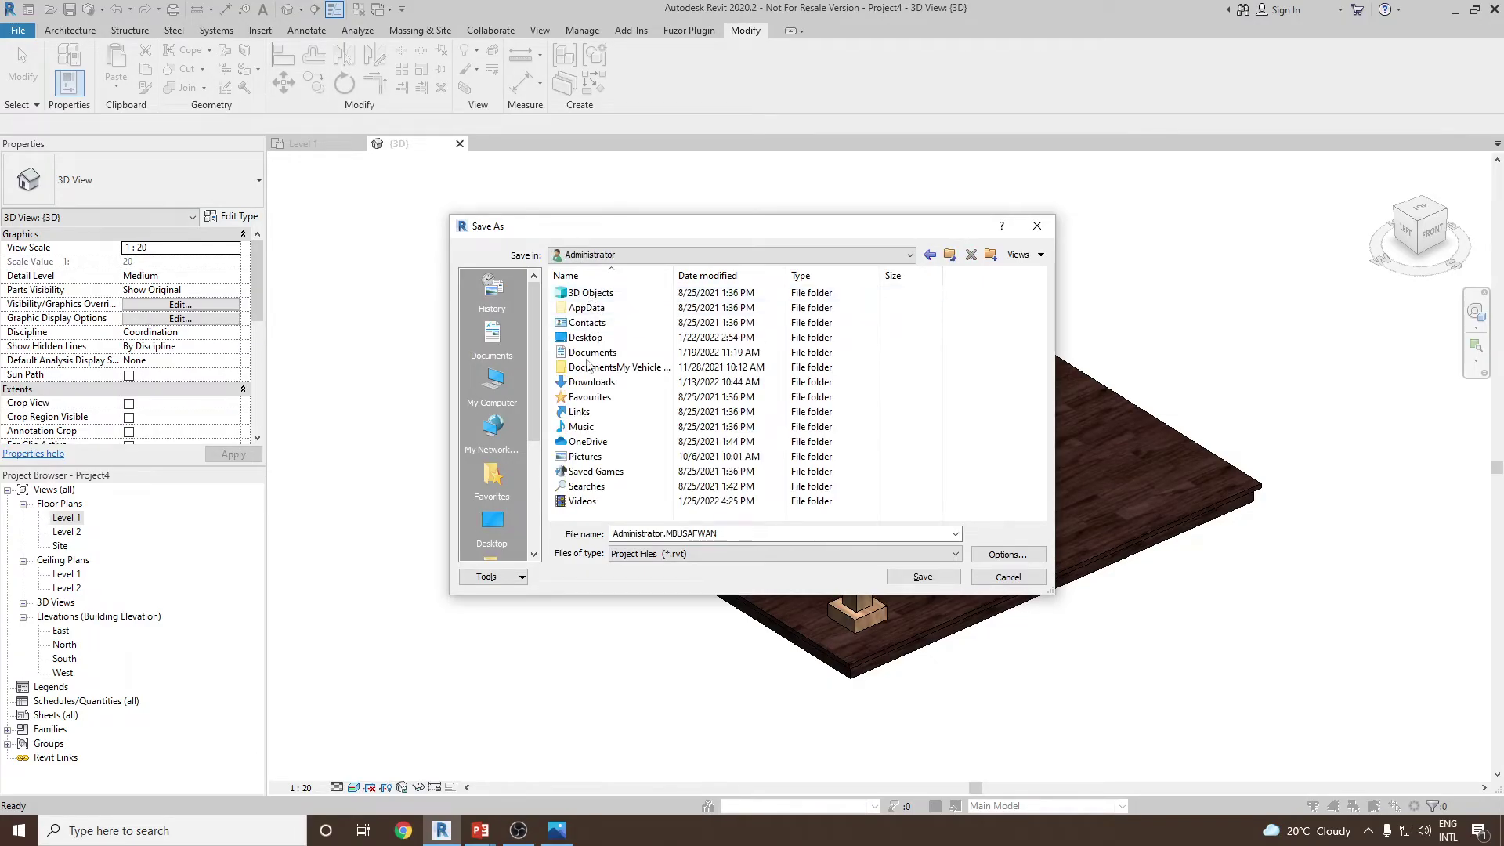
left_click(492, 384)
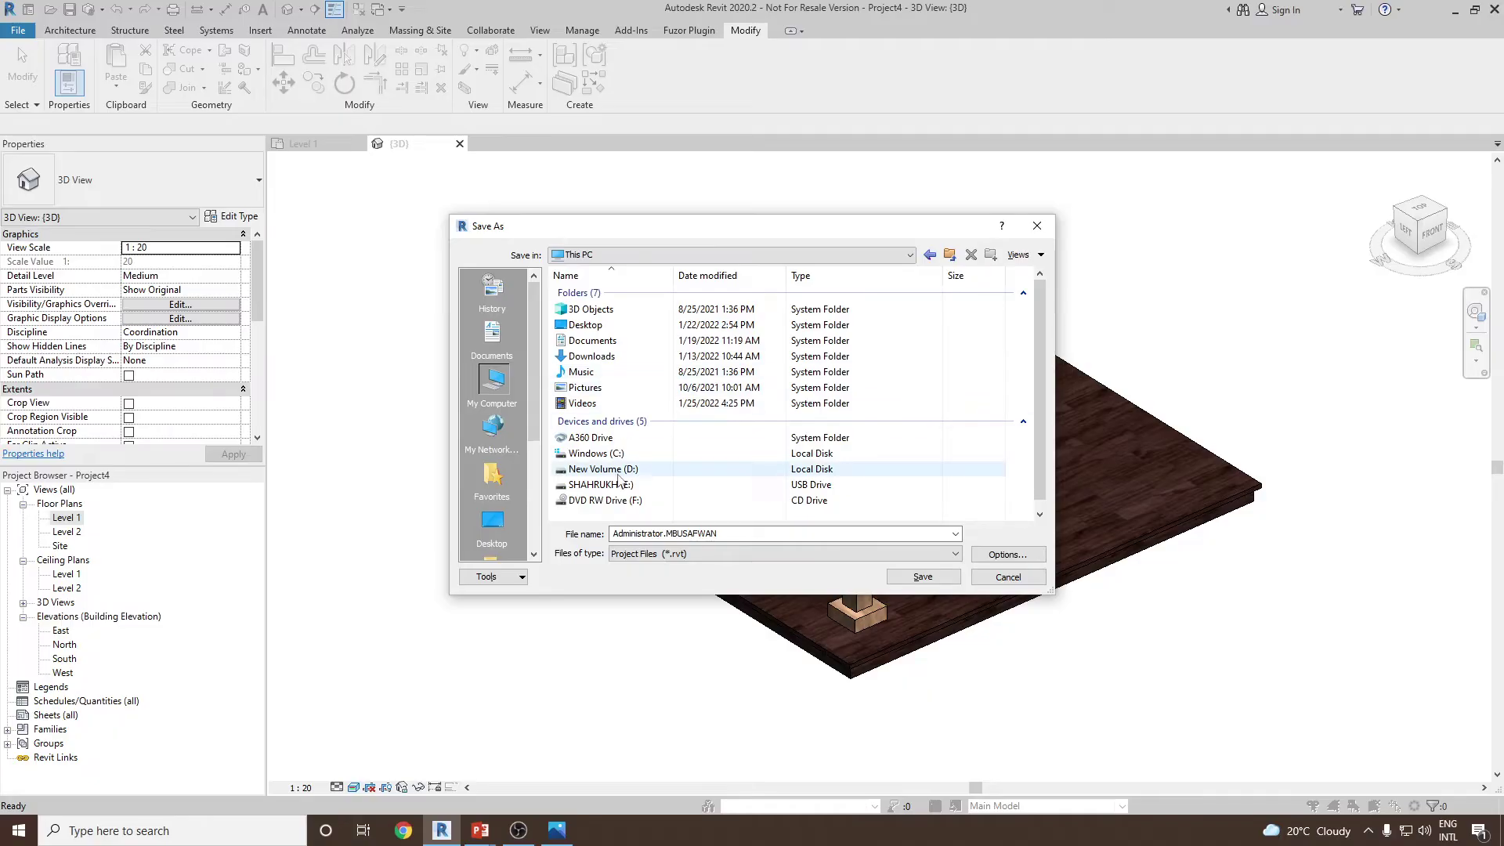
double_click(618, 470)
double_click(611, 310)
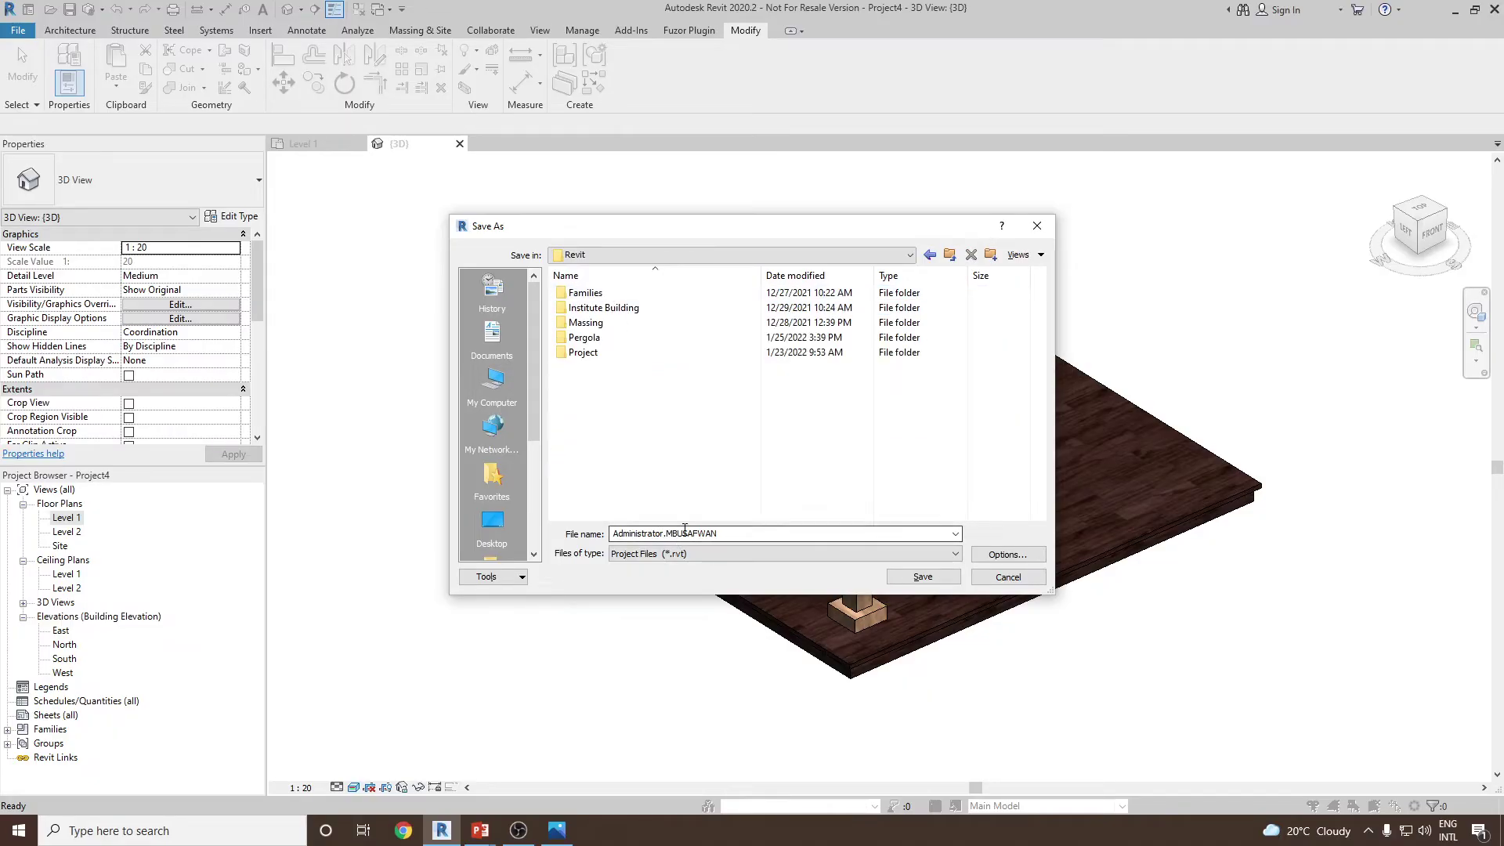
double_click(584, 338)
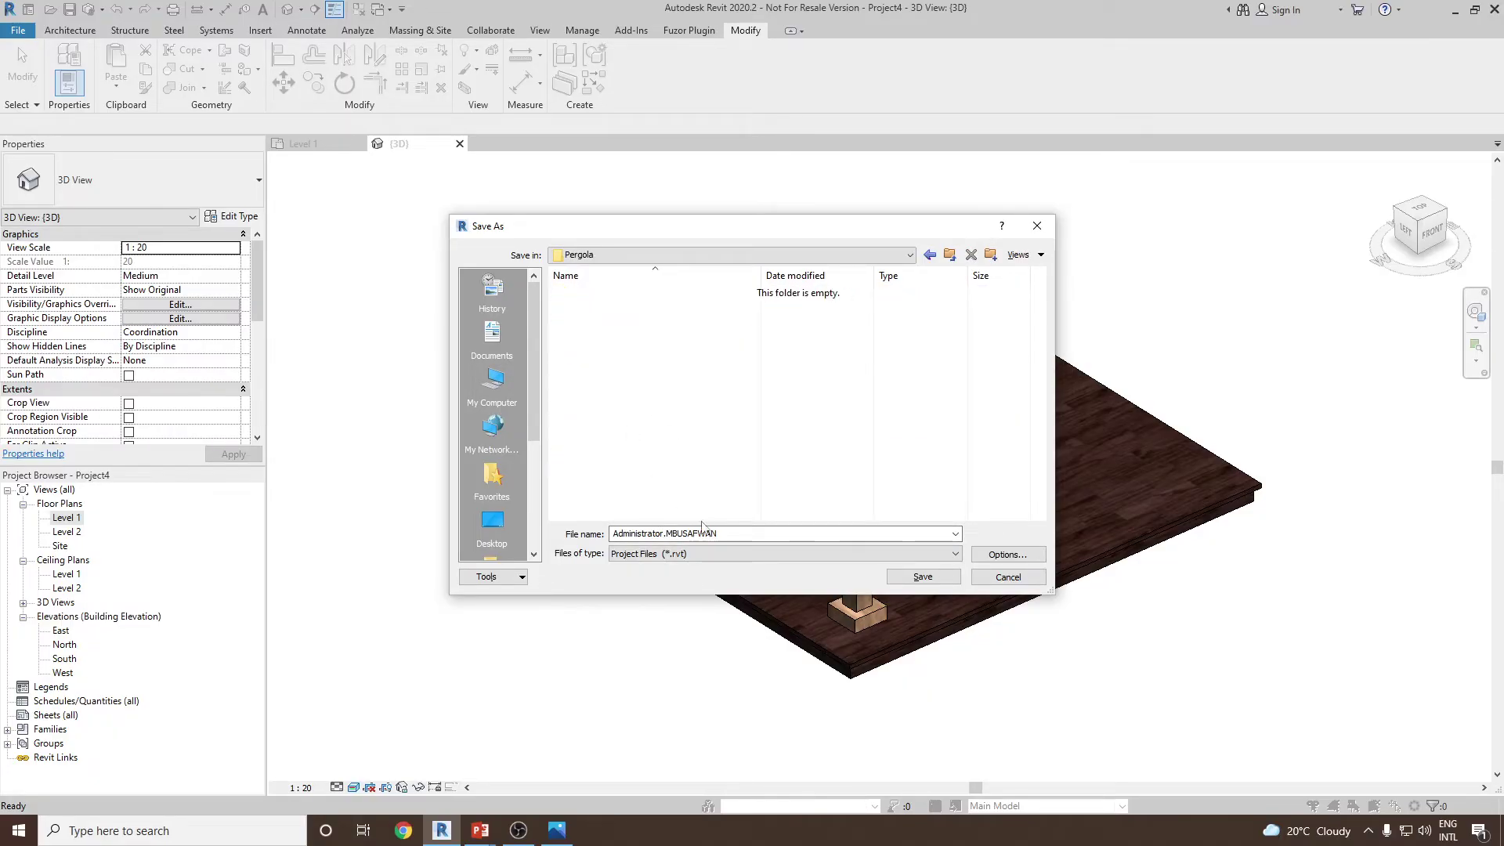
type("Pergola 01")
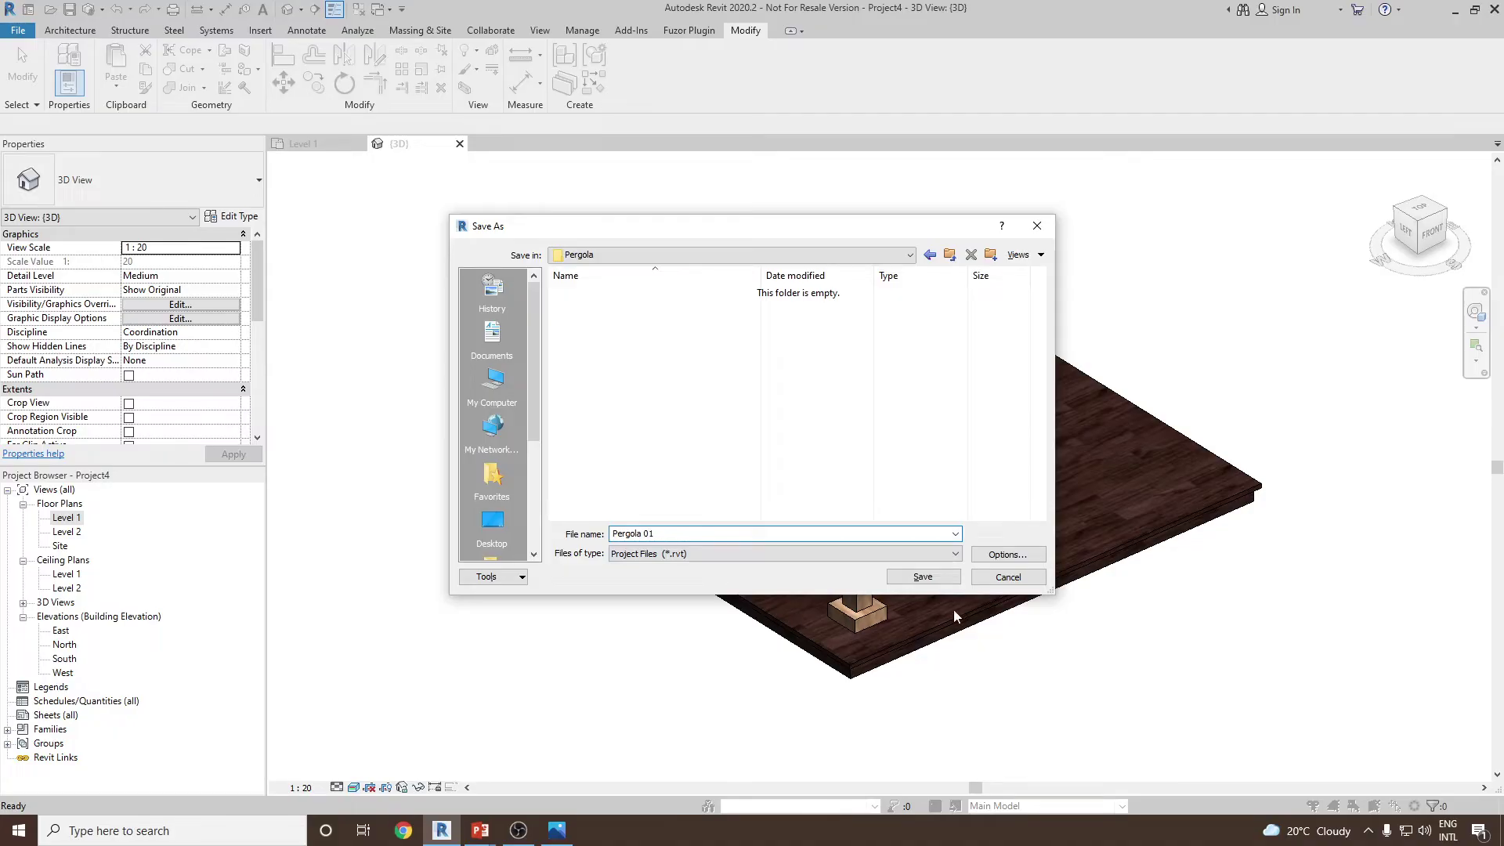
left_click(943, 581)
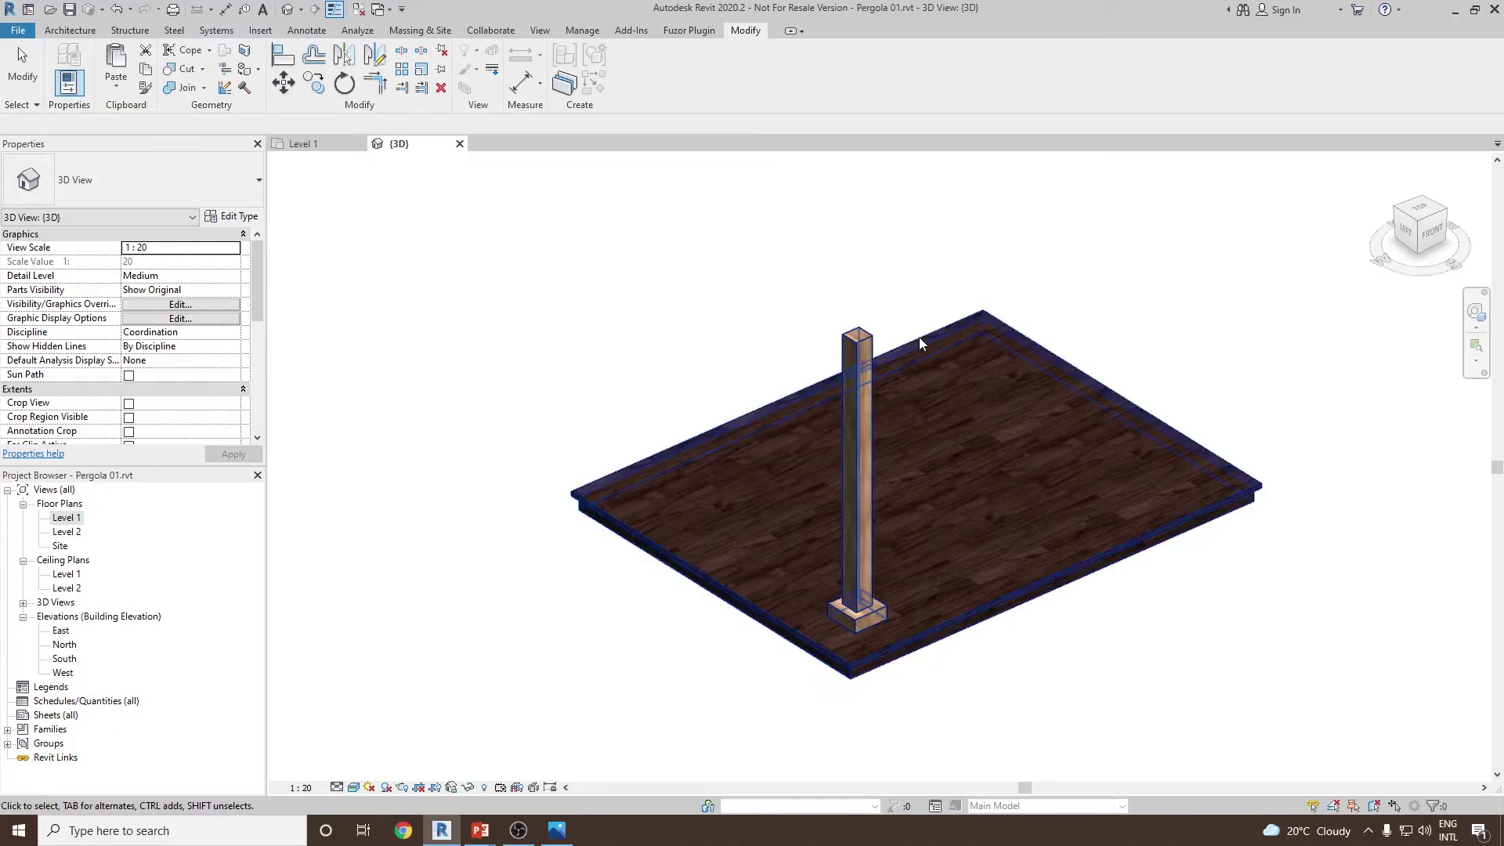
- Reopen the pergola model for in-place editing and turn the 3D view to the top
left_click(864, 339)
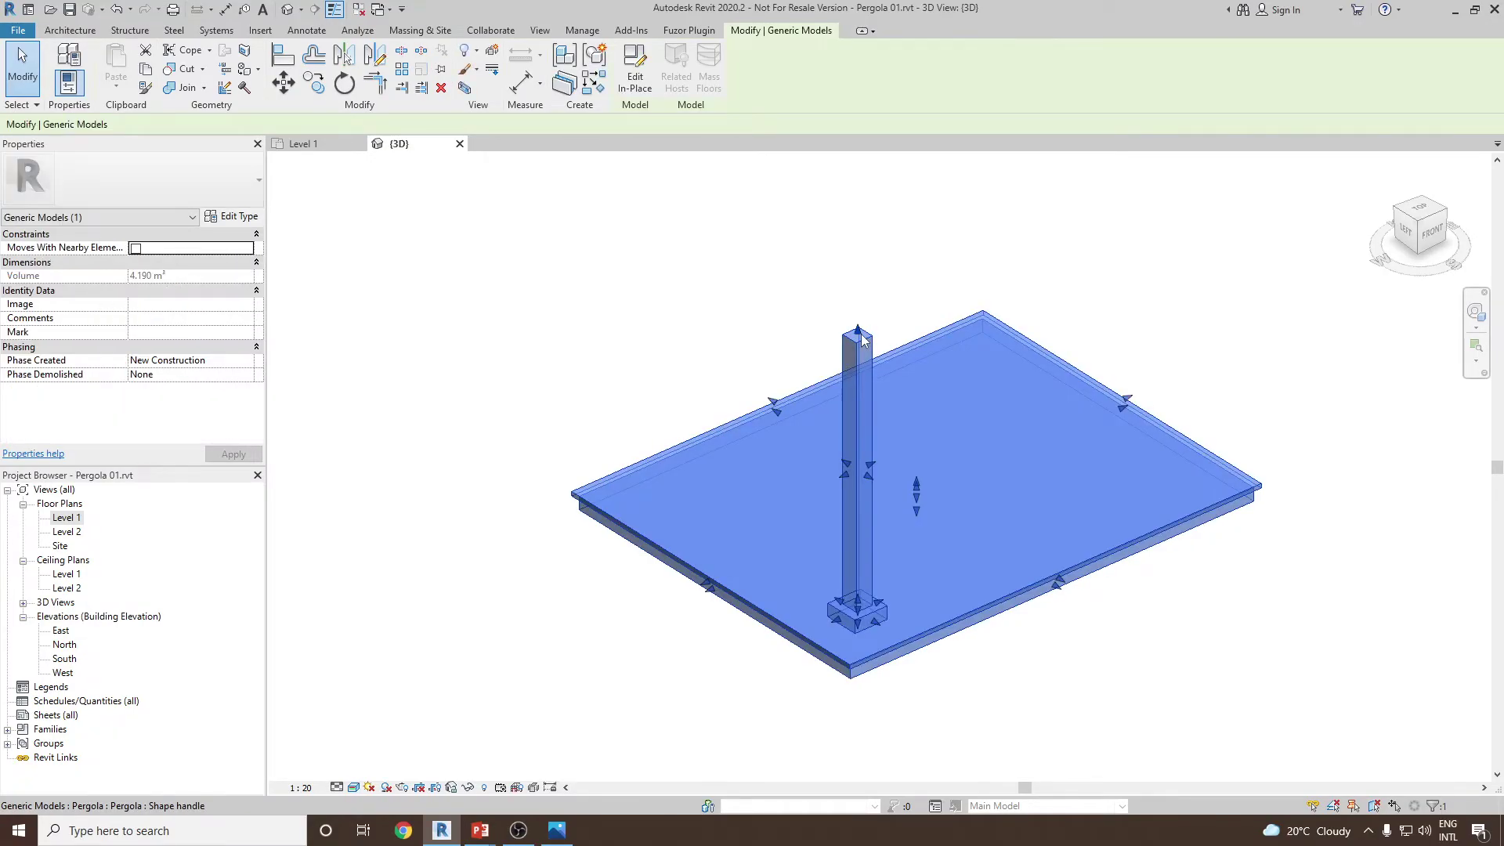
left_click(650, 88)
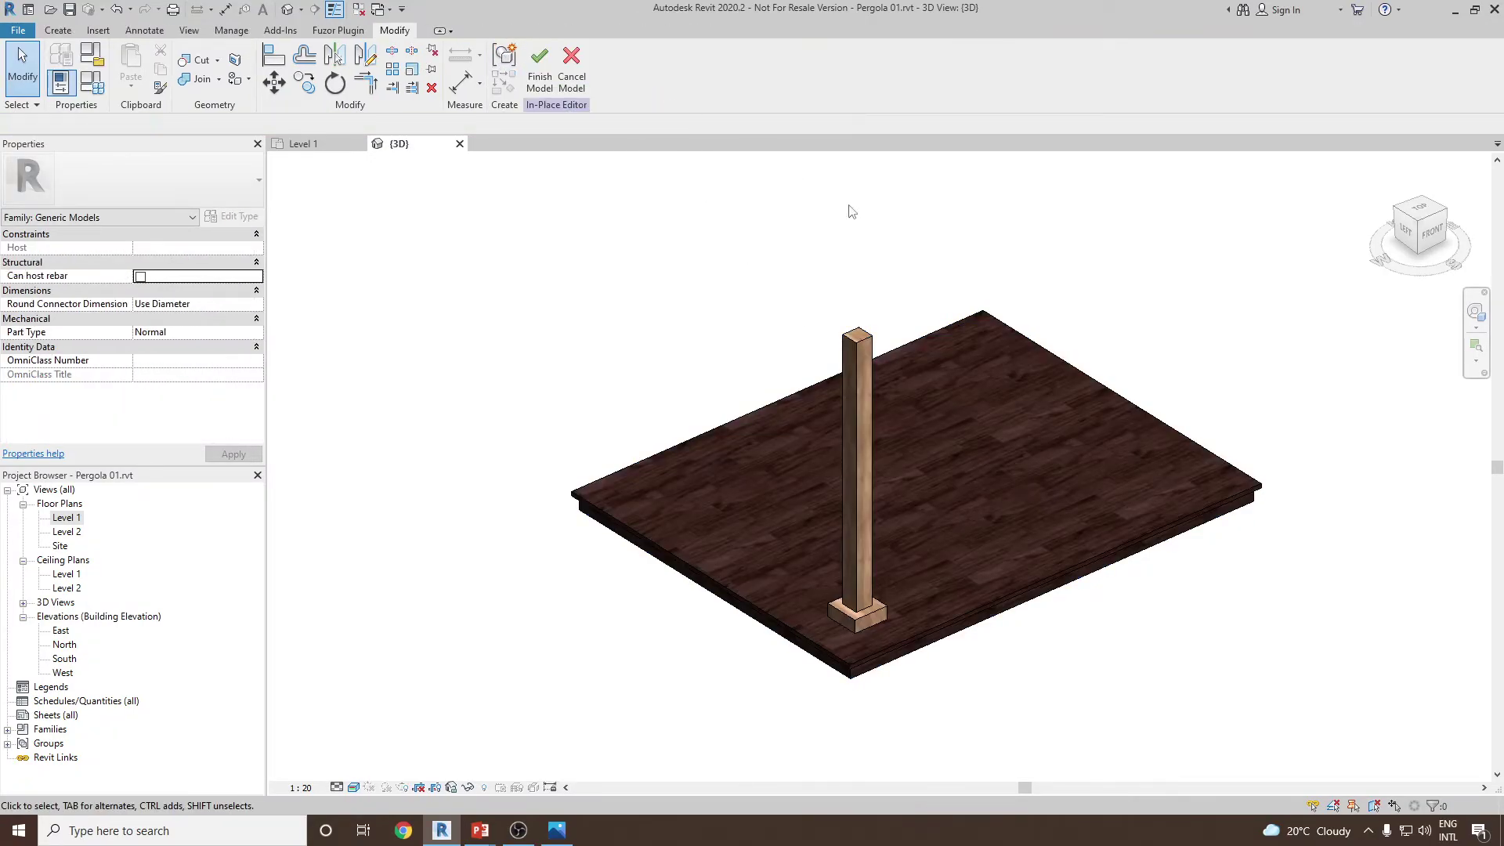
left_click(1419, 208)
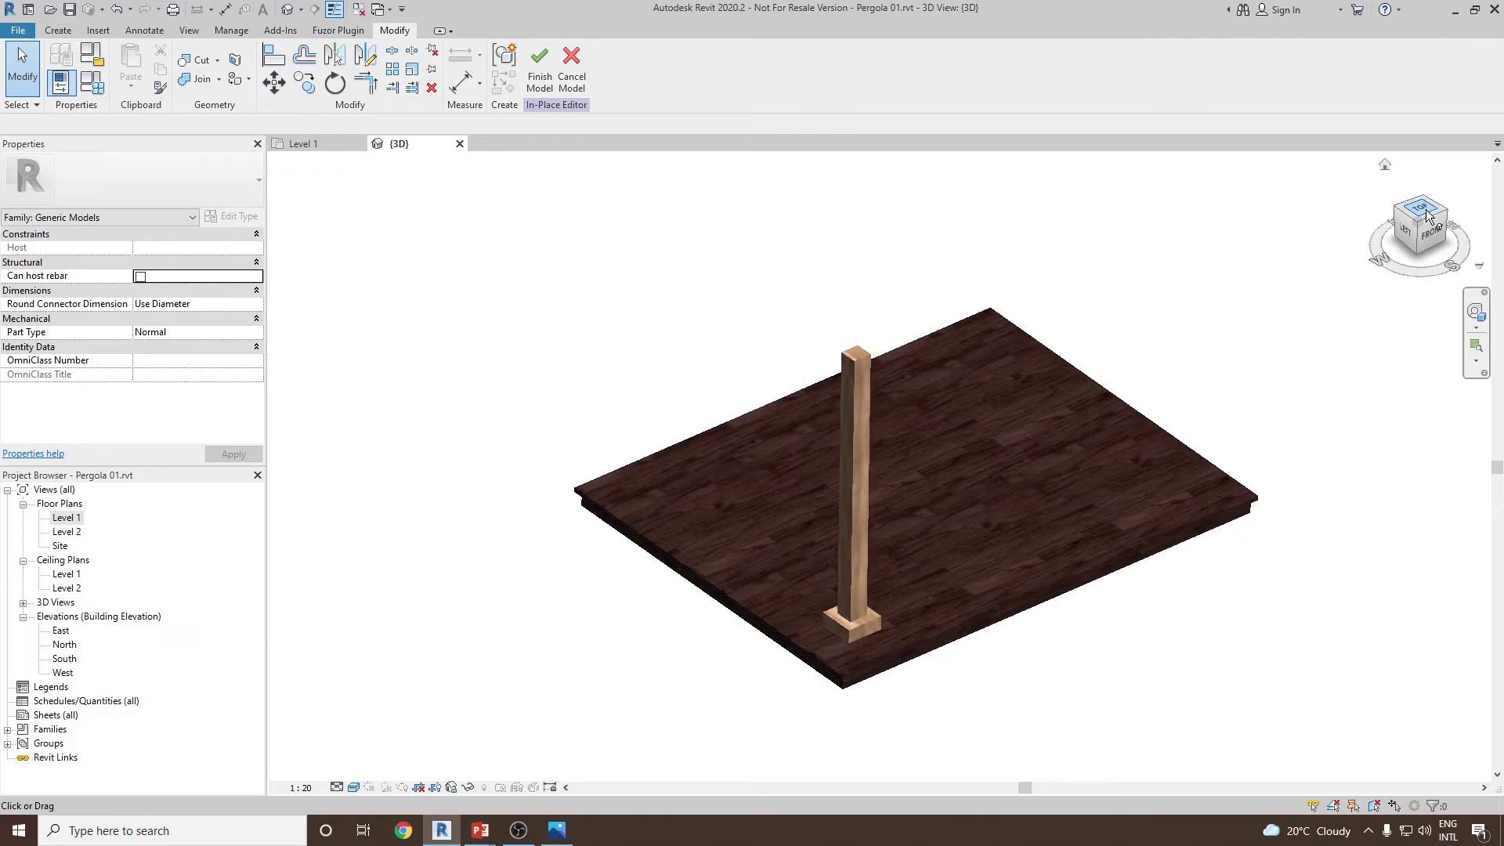
- Switch the view to the Shaded style and mirror a copy of the post and base about the deck's horizontal centreline
left_click_drag(588, 479, 783, 648)
scroll(721, 618, "up", 2)
scroll(829, 688, "down", 2)
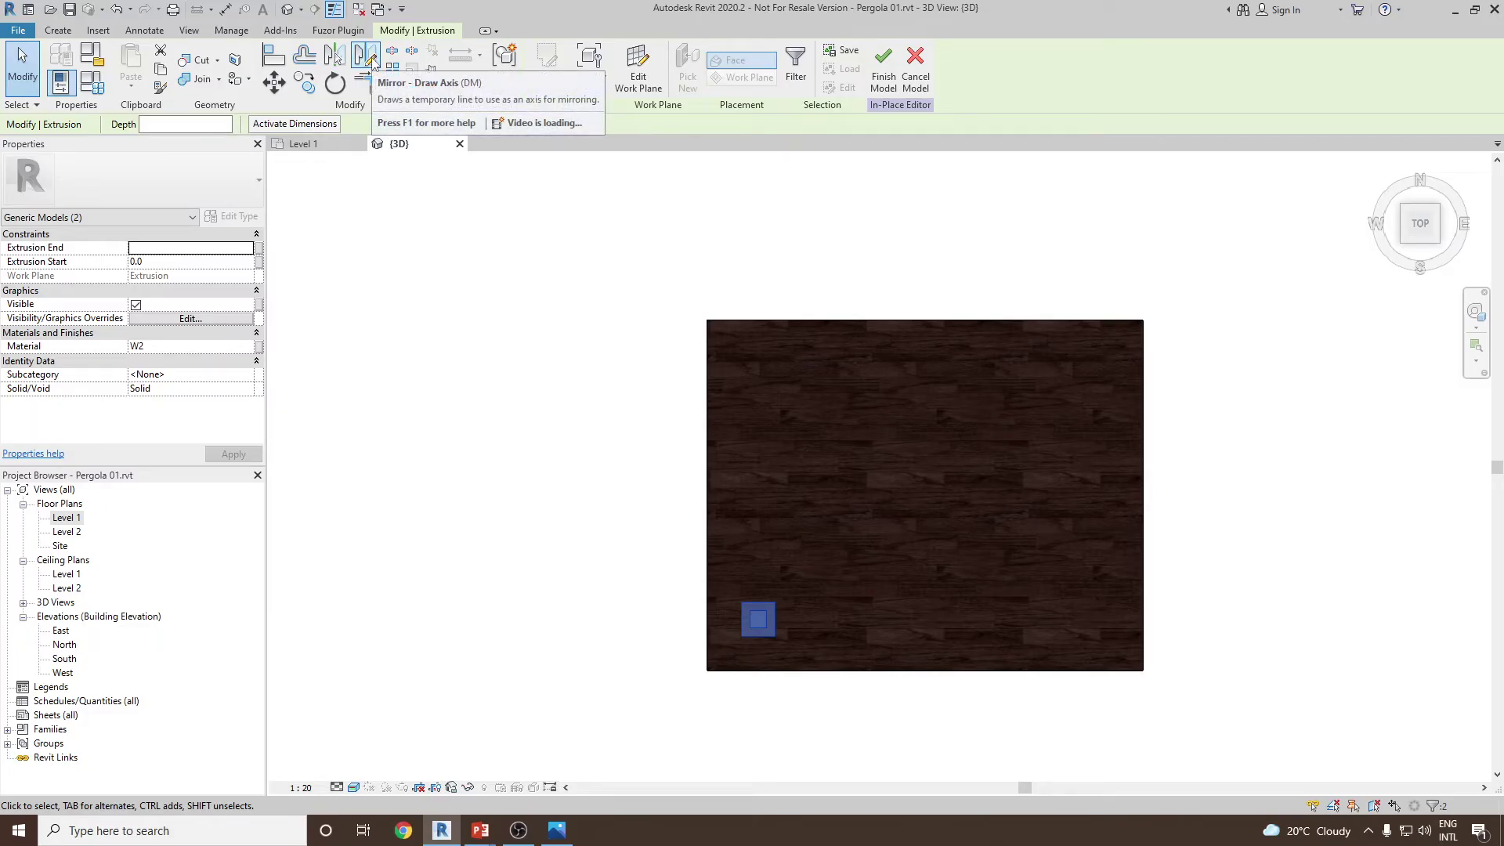
left_click(352, 787)
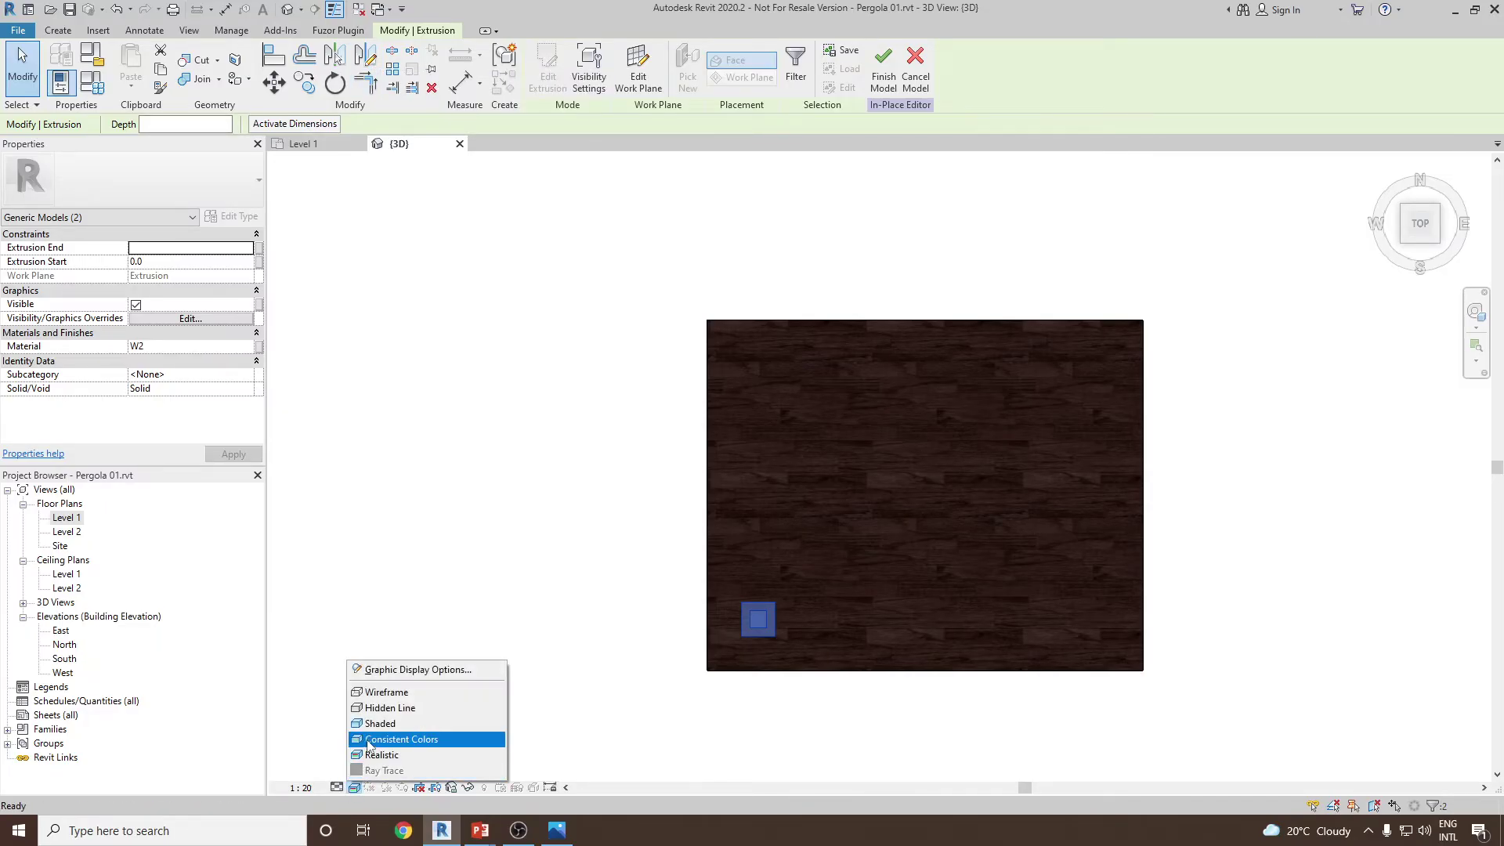
left_click(415, 718)
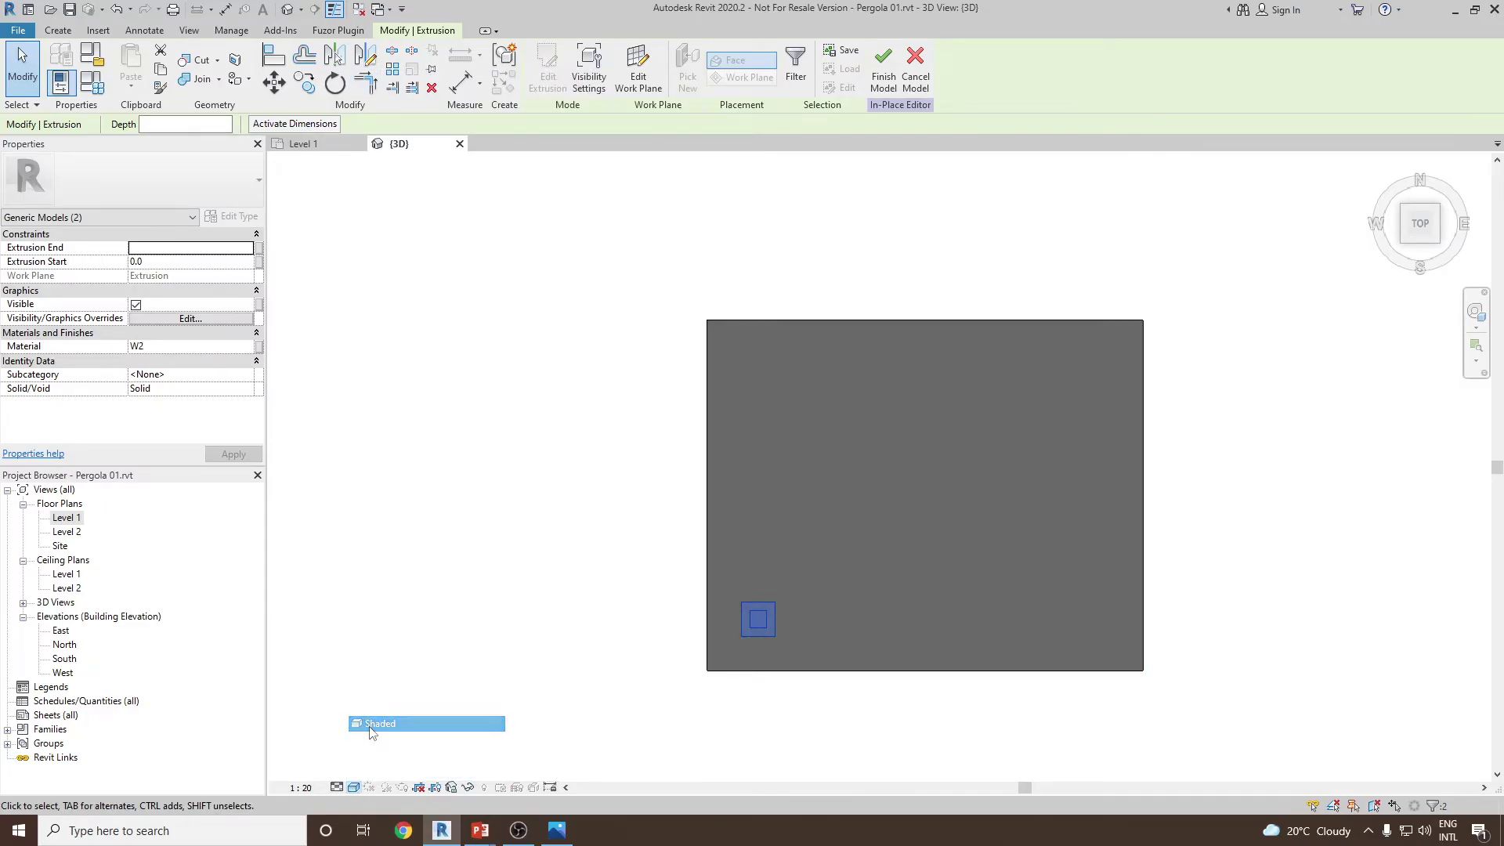
left_click(367, 58)
left_click(808, 597)
key("Escape")
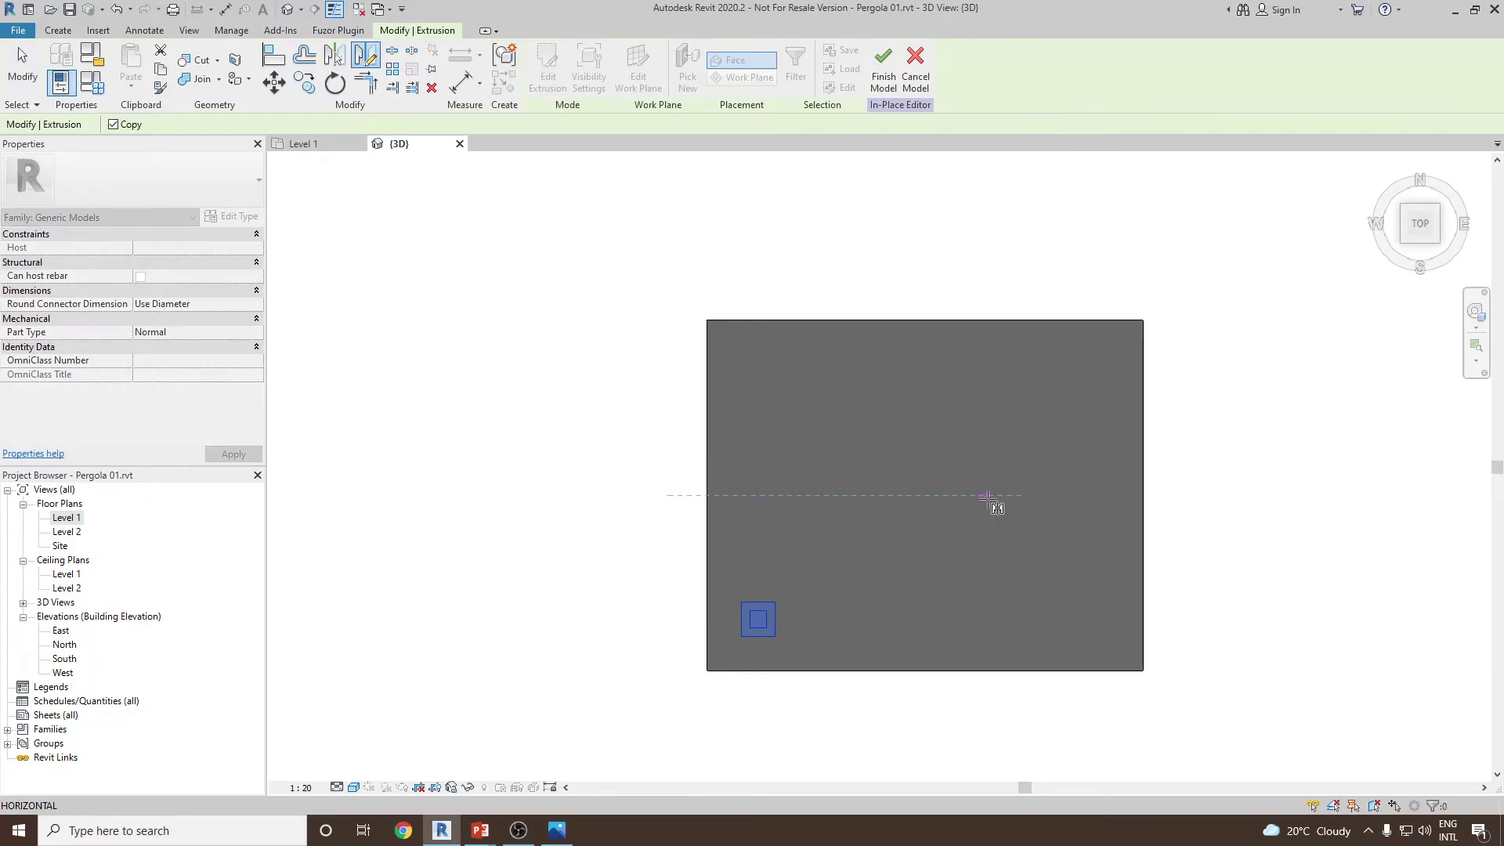
left_click(1155, 495)
- Select both posts with their bases and mirror copies of them about a vertical axis through the deck's midpoint
left_click(704, 296)
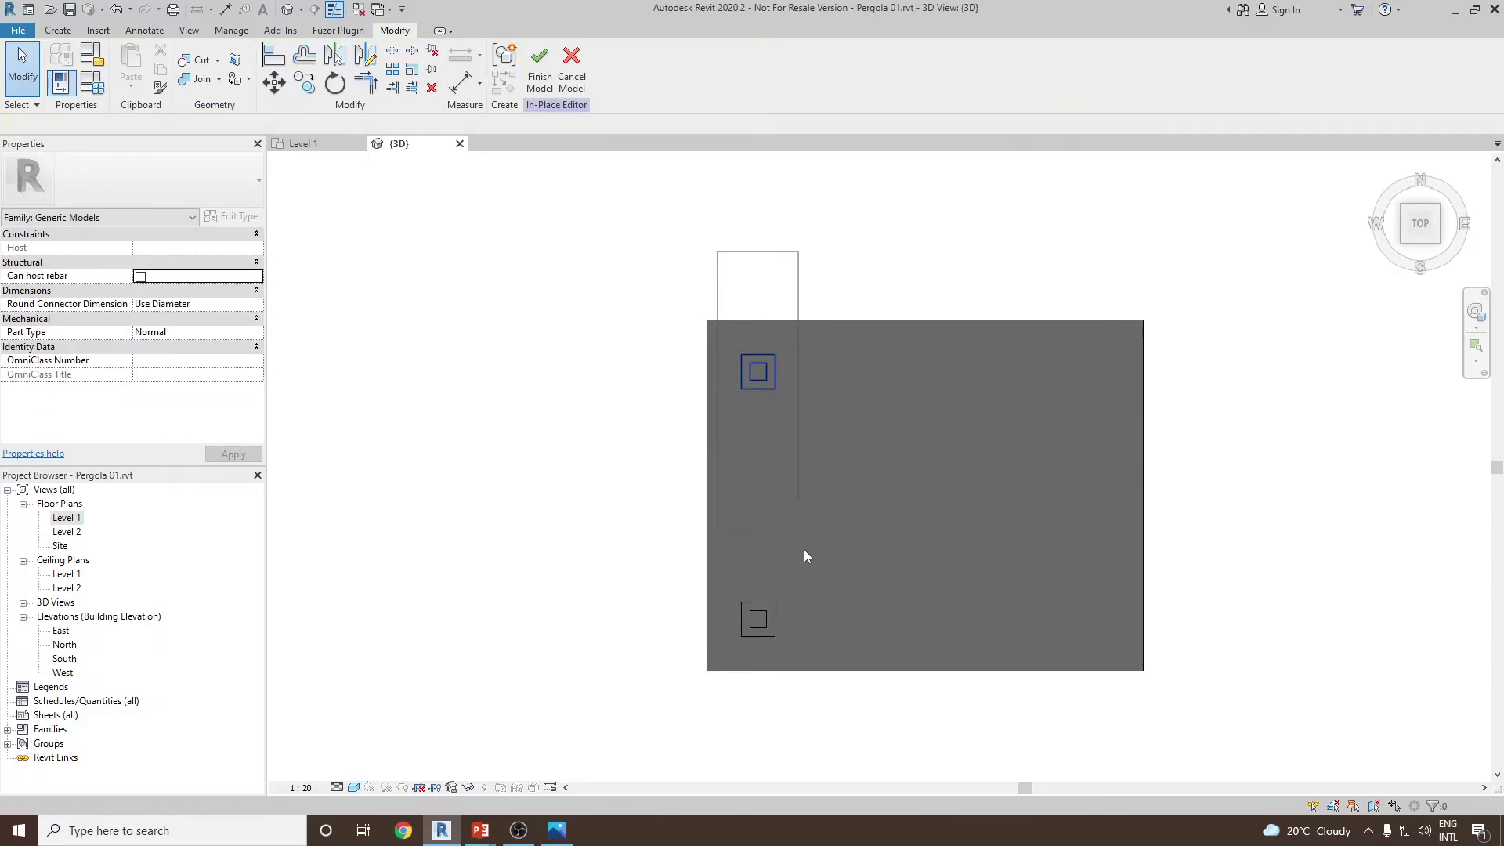
left_click(829, 699)
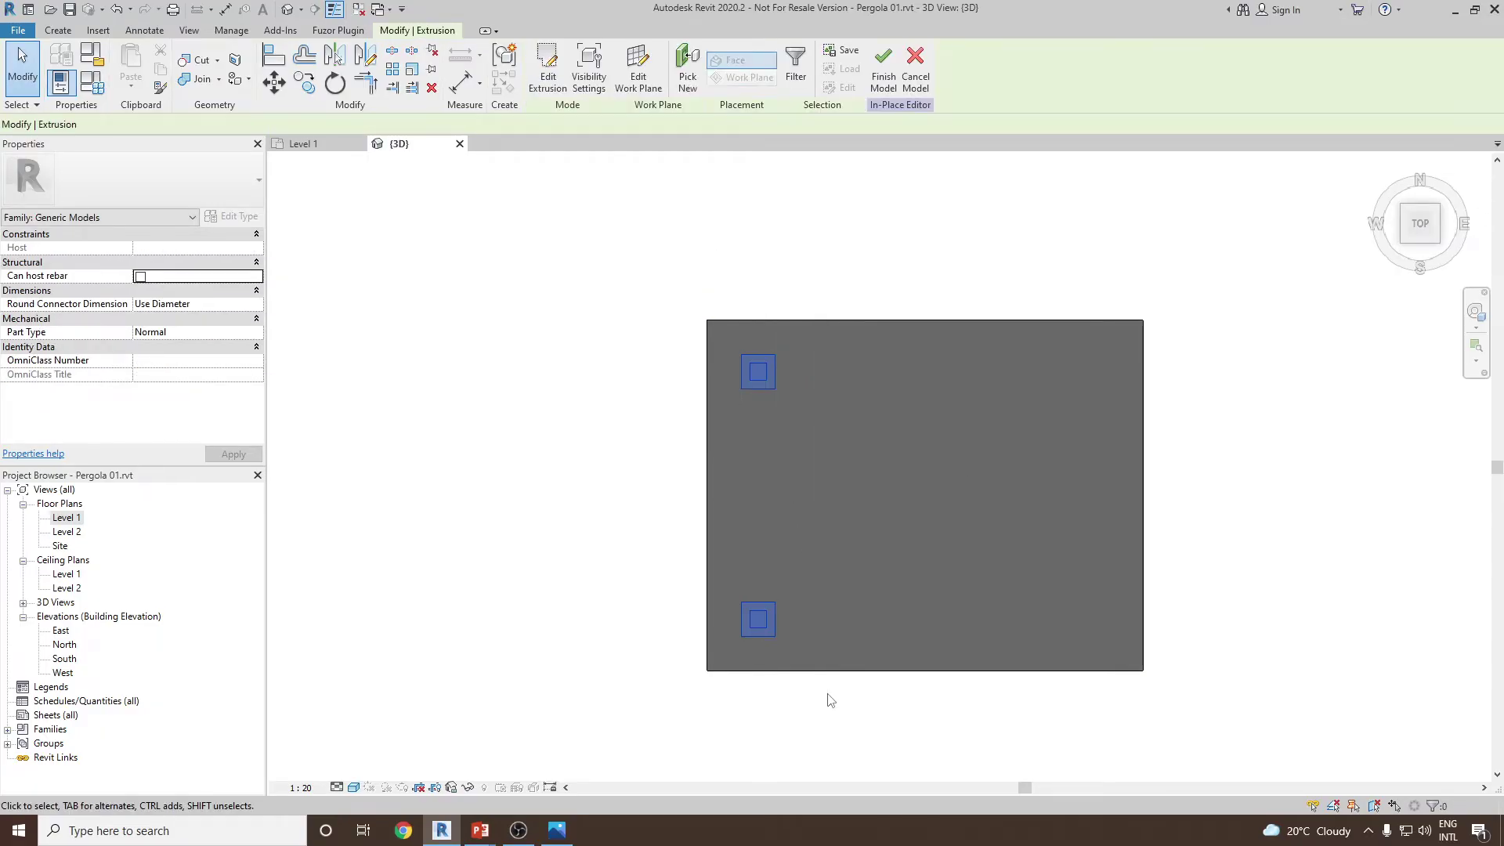
left_click(365, 56)
left_click(925, 320)
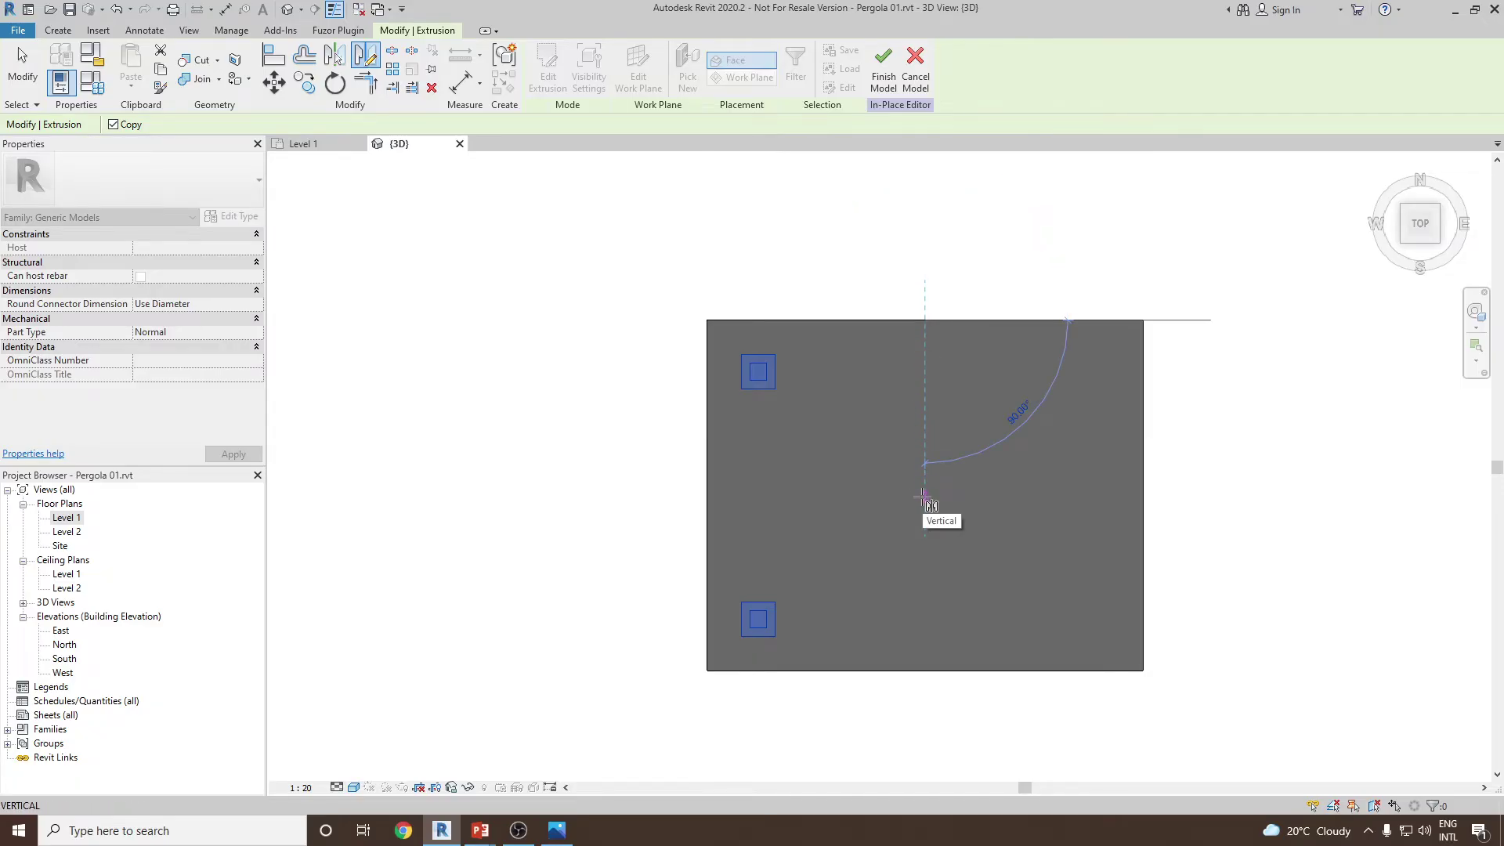
left_click(925, 498)
key("Escape")
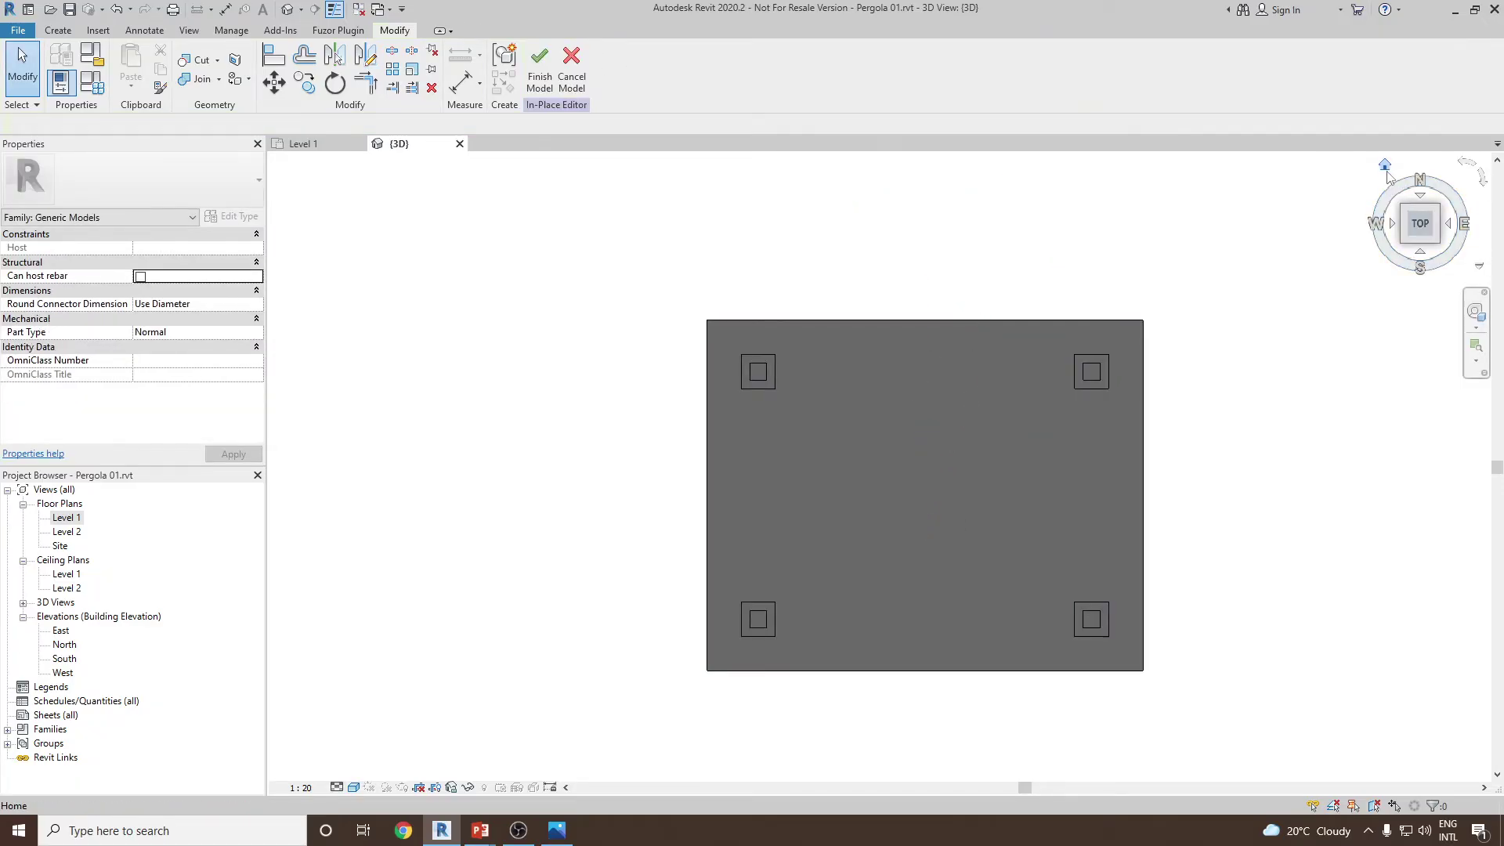
- Return the 3D view to its home orientation in the Realistic visual style and finish the in-place model
left_click(1385, 166)
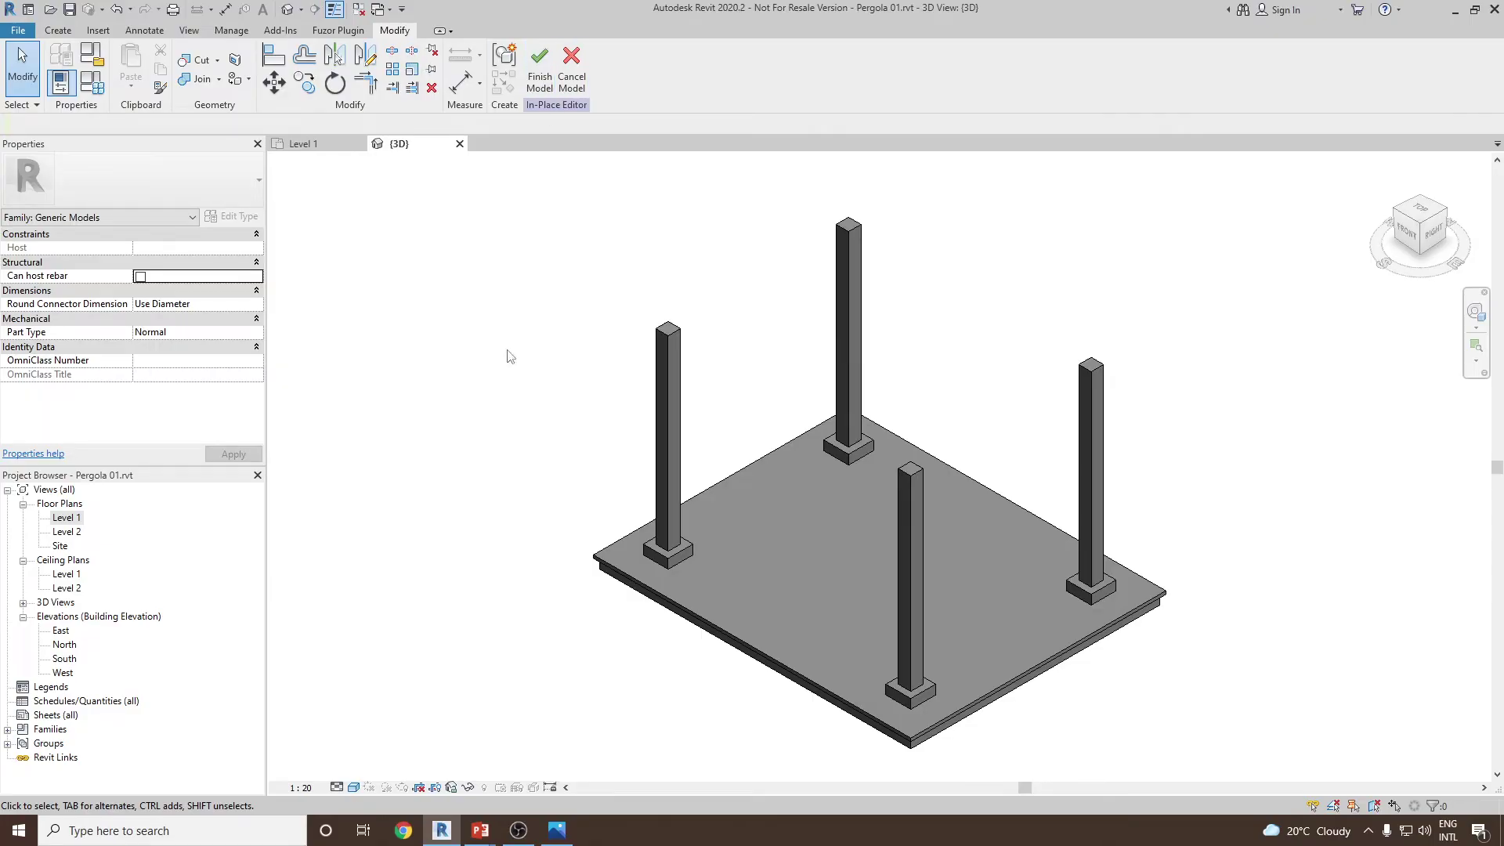
left_click(354, 787)
left_click(392, 755)
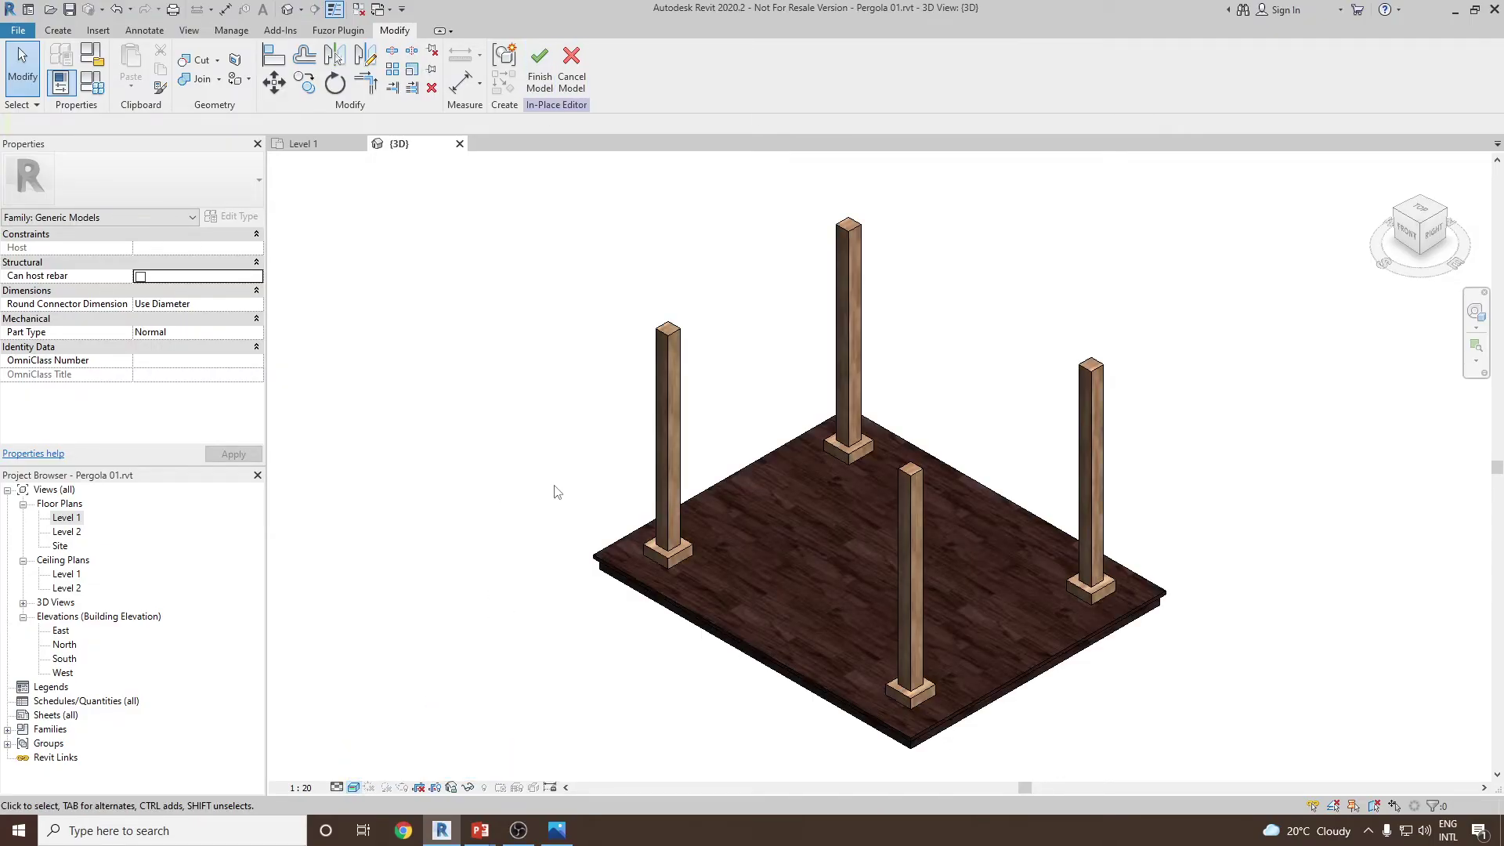
scroll(715, 464, "up", 3)
scroll(715, 464, "down", 4)
middle_click_drag(806, 493, 1080, 227, "shift")
left_click(539, 86)
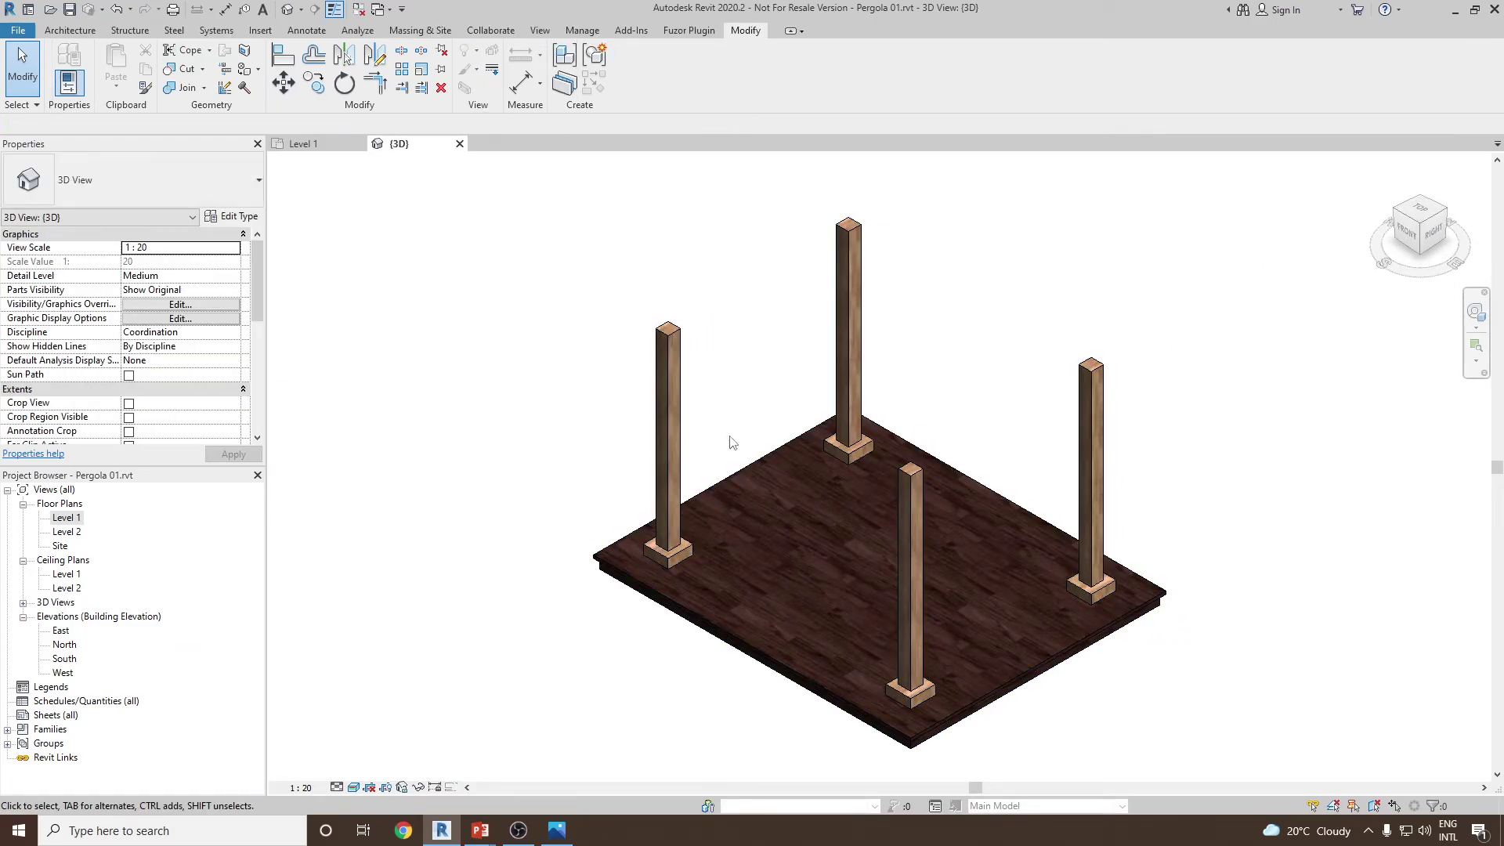
- Inspect the posts, check the roof beams in the pergola reference photo in Photos, and return to Revit
scroll(948, 579, "up", 2)
scroll(908, 443, "down", 2)
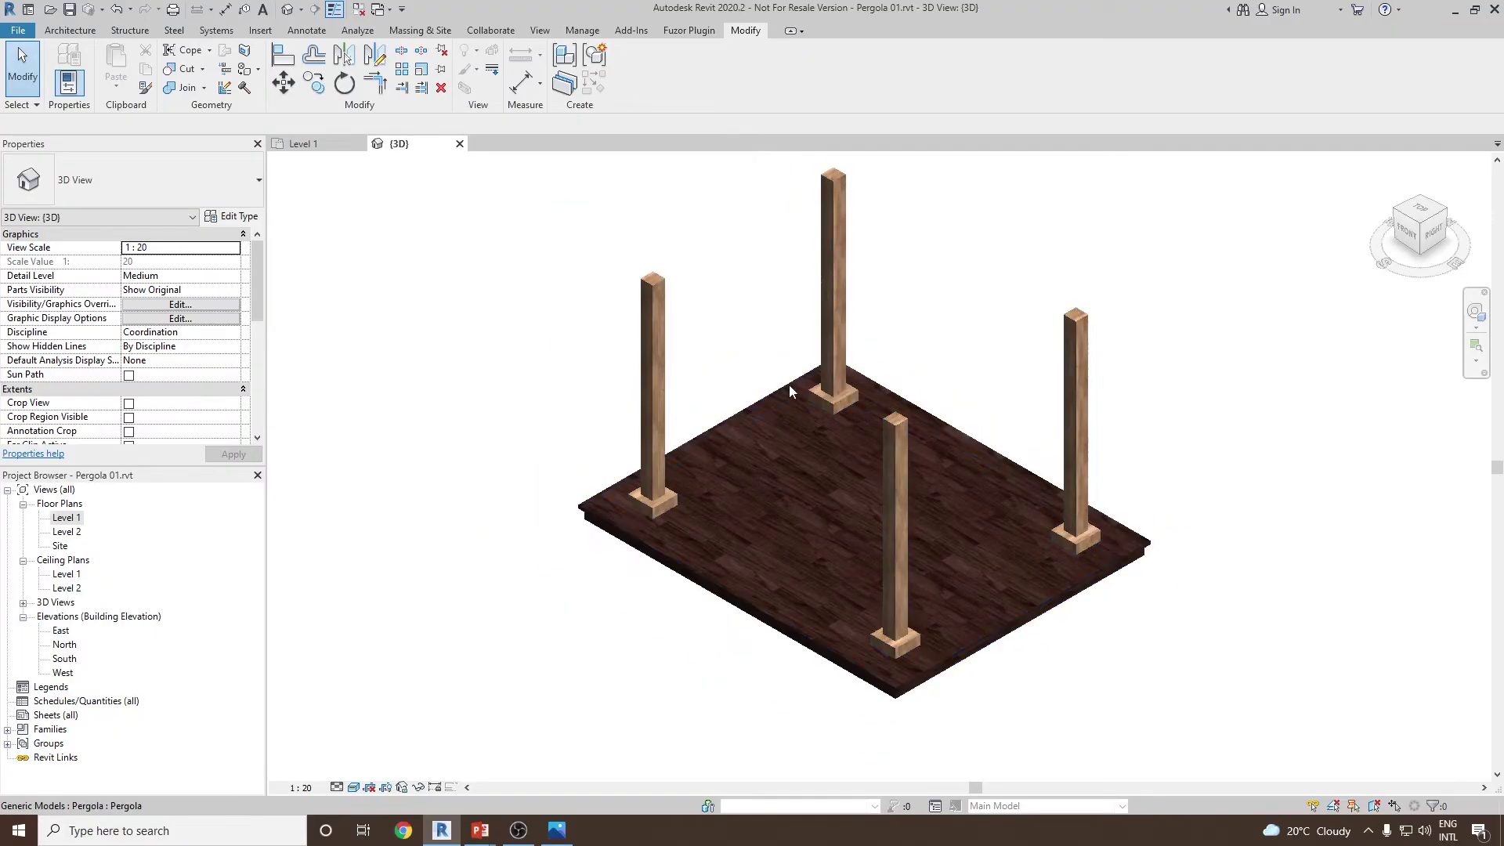
key("alt+Tab")
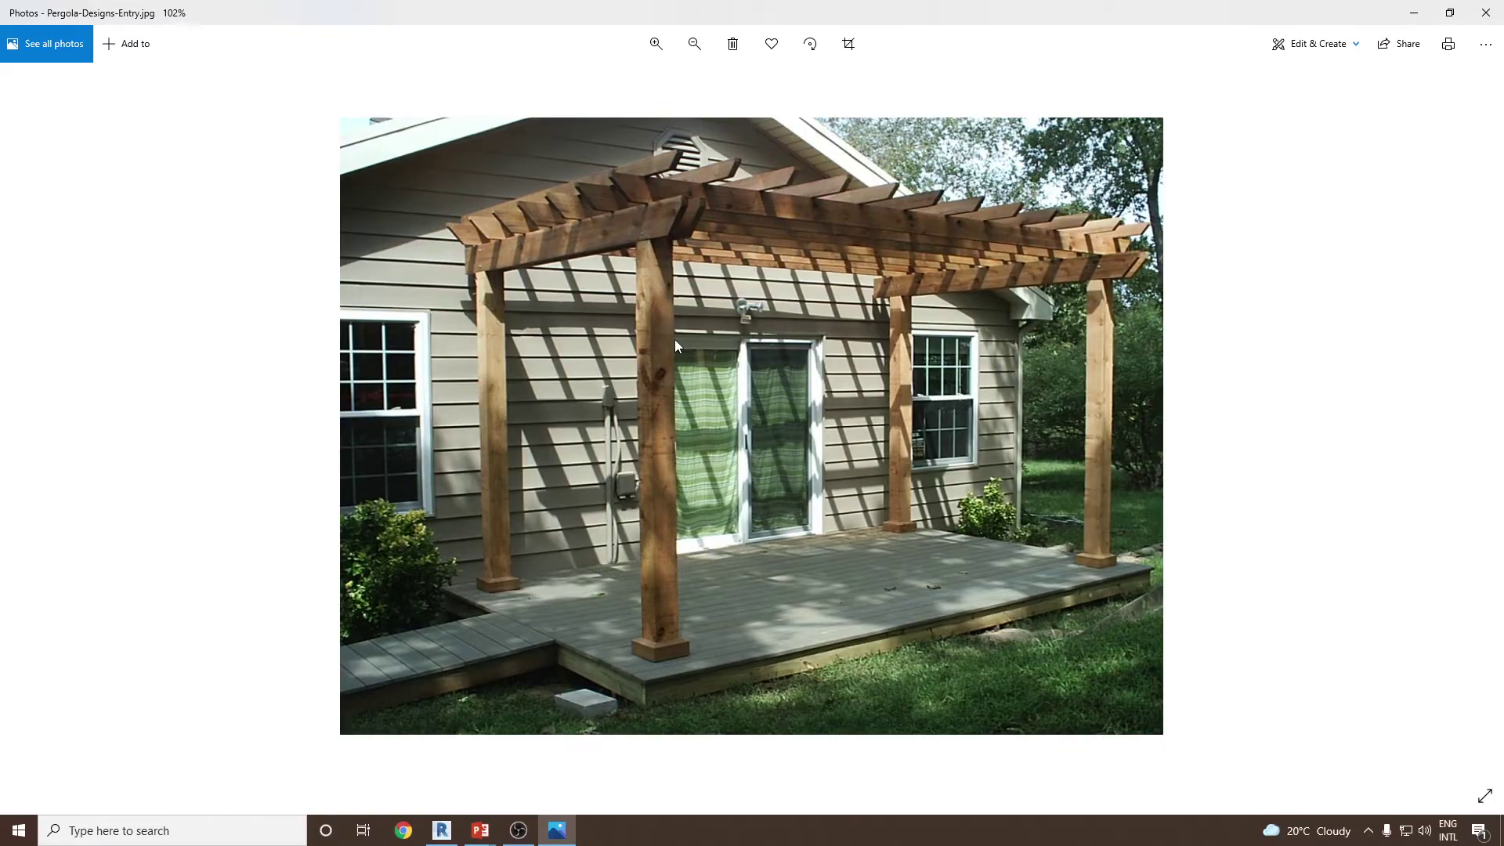
key("alt+Tab")
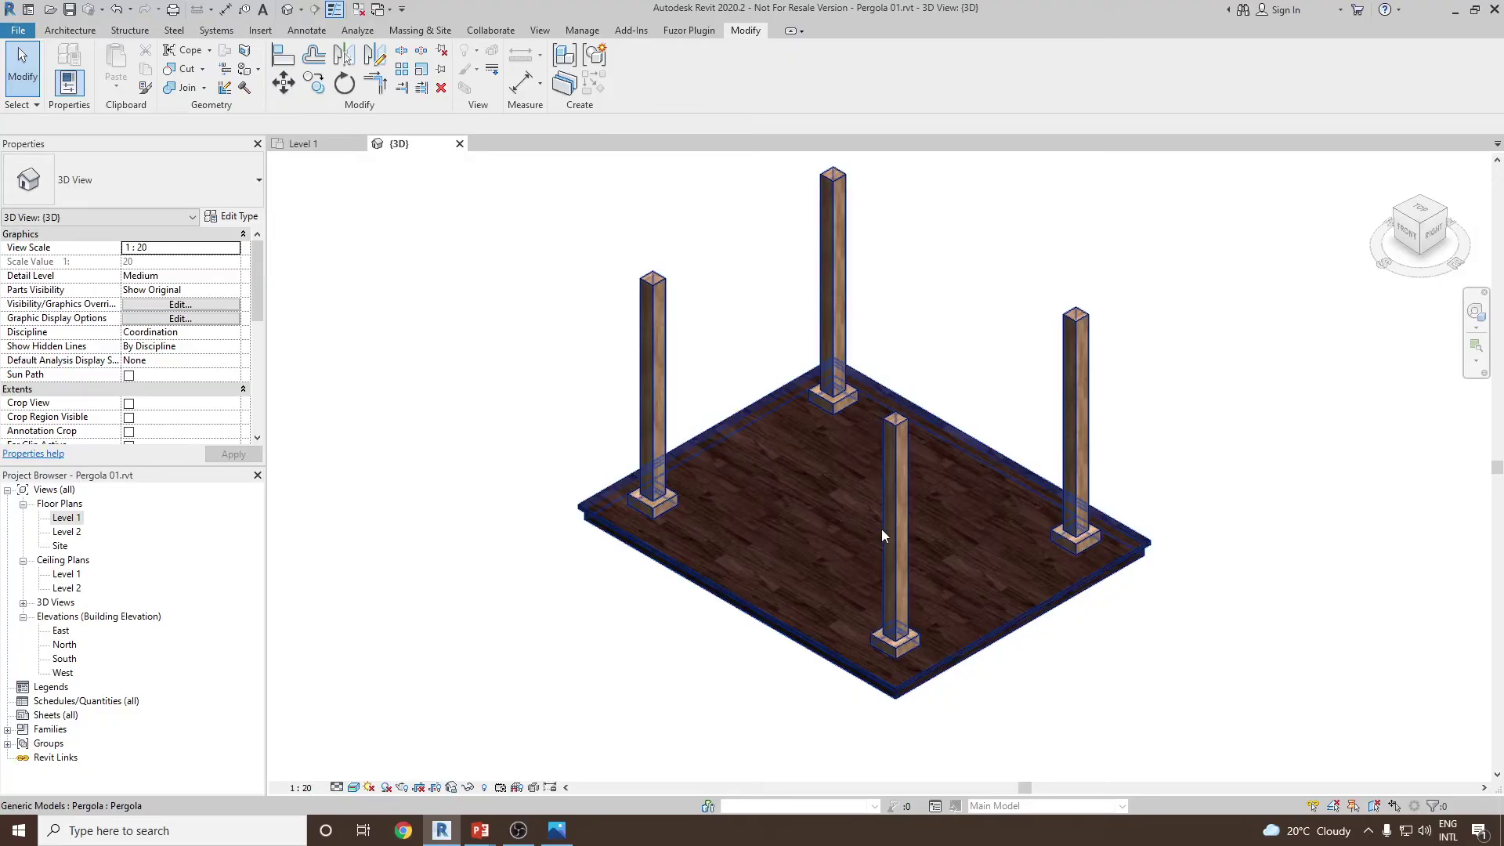
- Return to the Revit 3D view and reopen the pergola's in-place model for editing
key("alt+Tab")
key("alt+Tab")
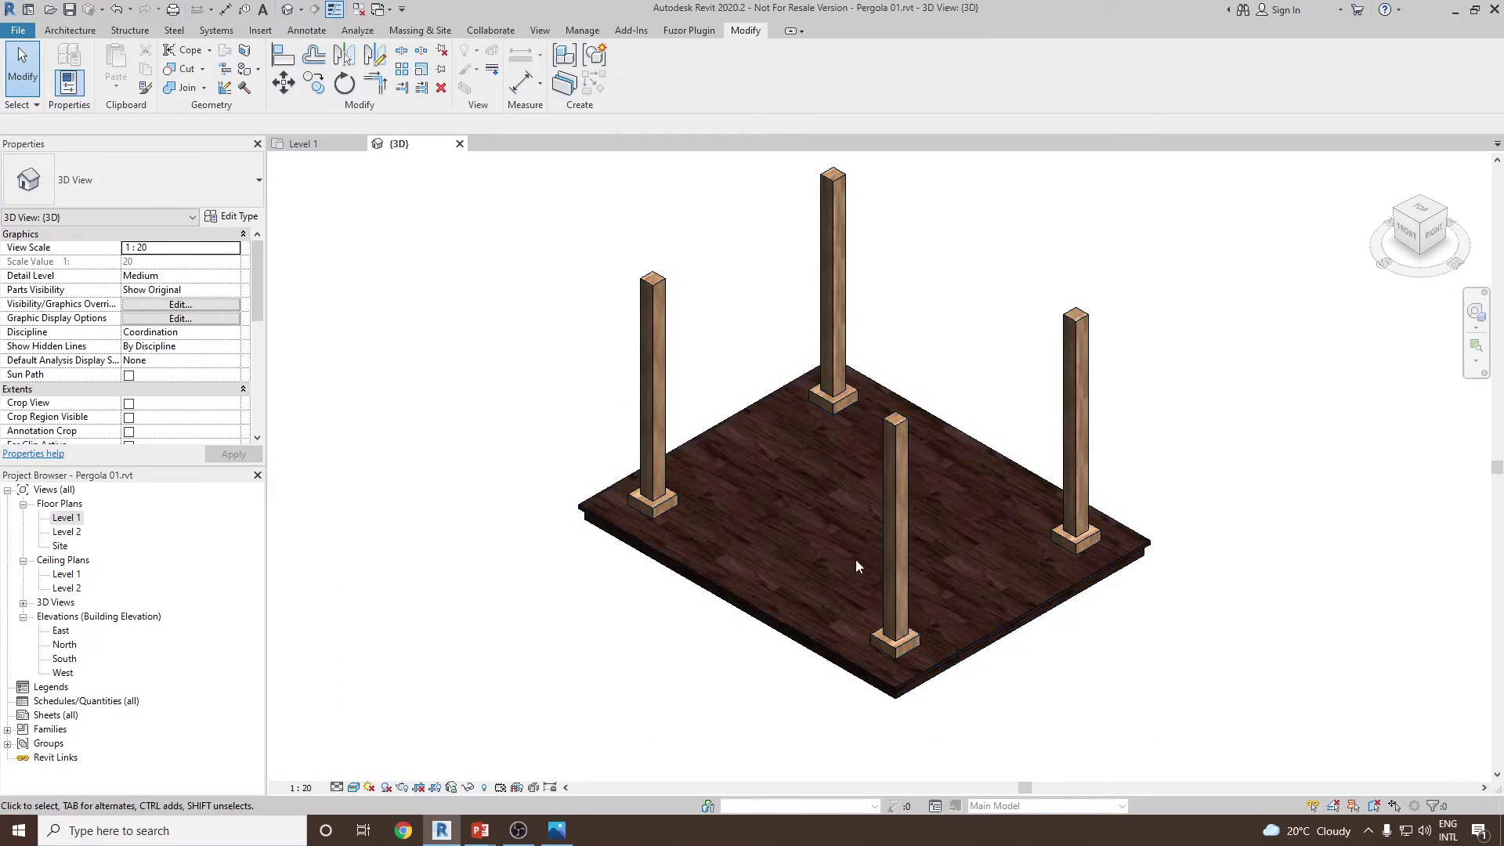
middle_click_drag(655, 491, 617, 319, "shift")
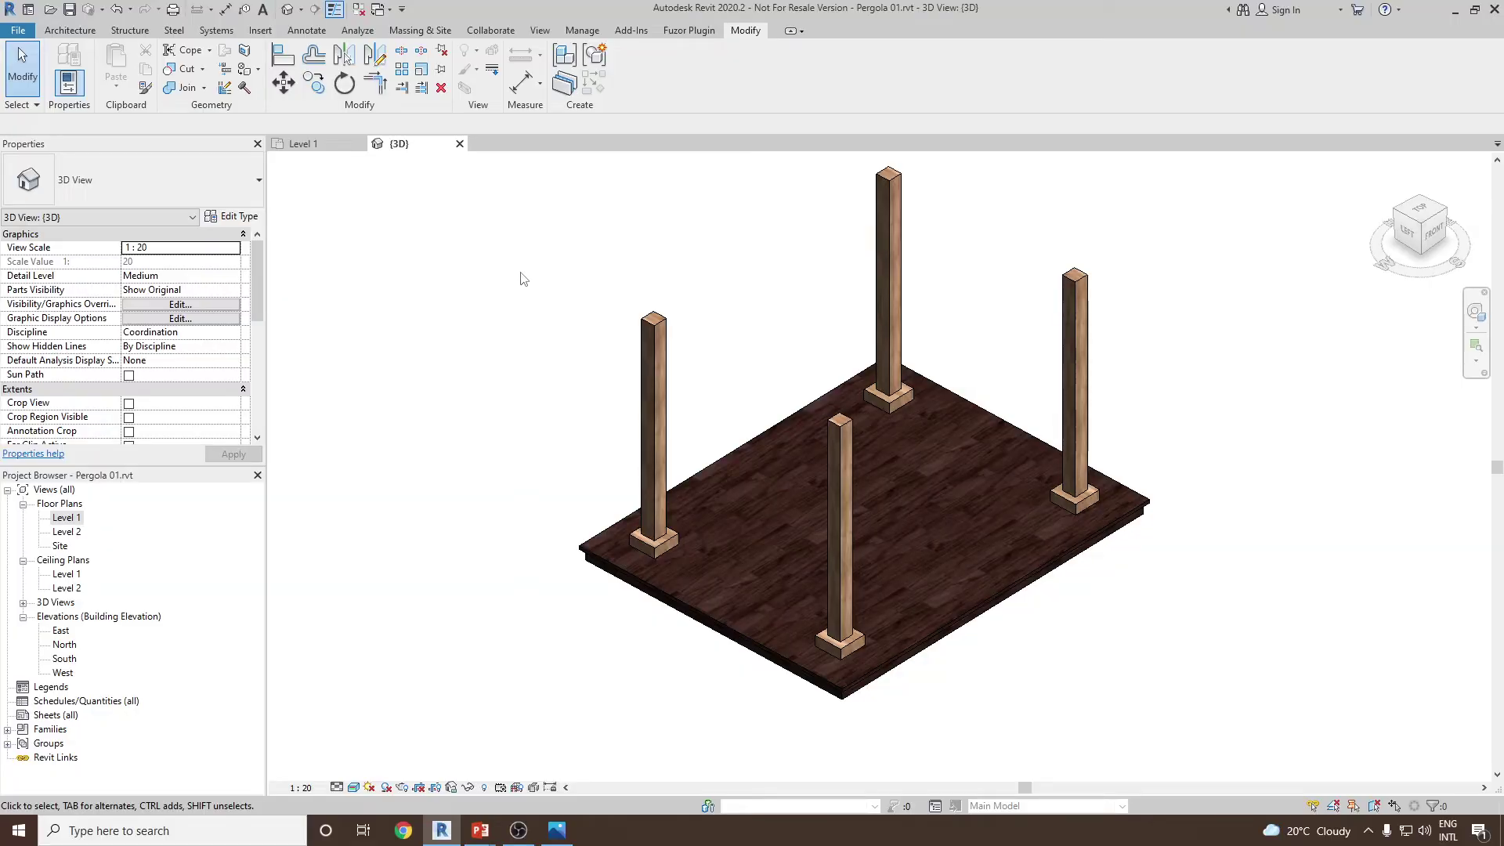
left_click(654, 337)
left_click(635, 74)
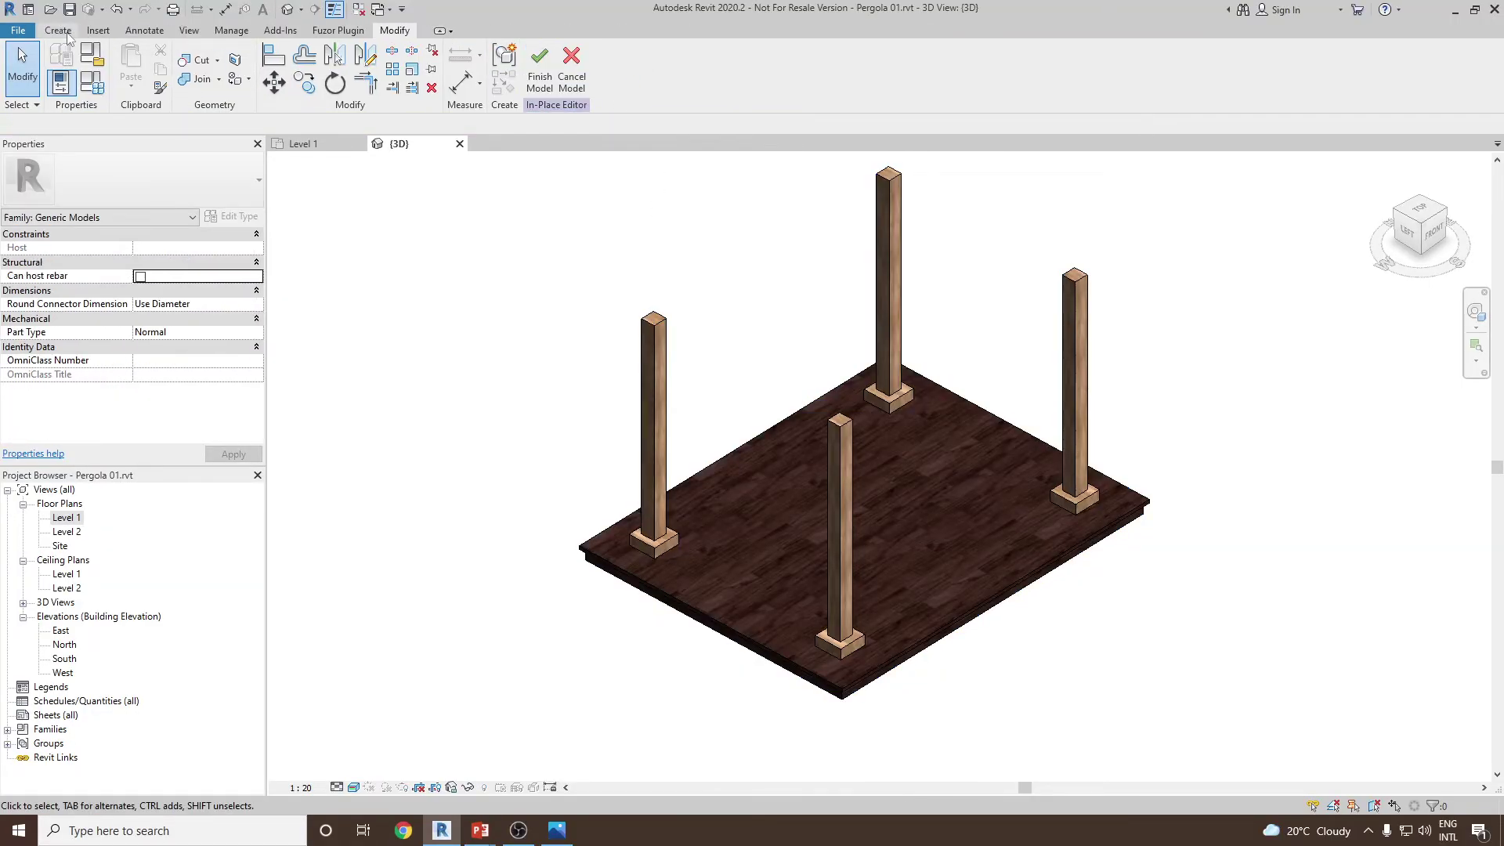
- Set the work plane to the left-facing side of the front-left corner post
left_click(65, 32)
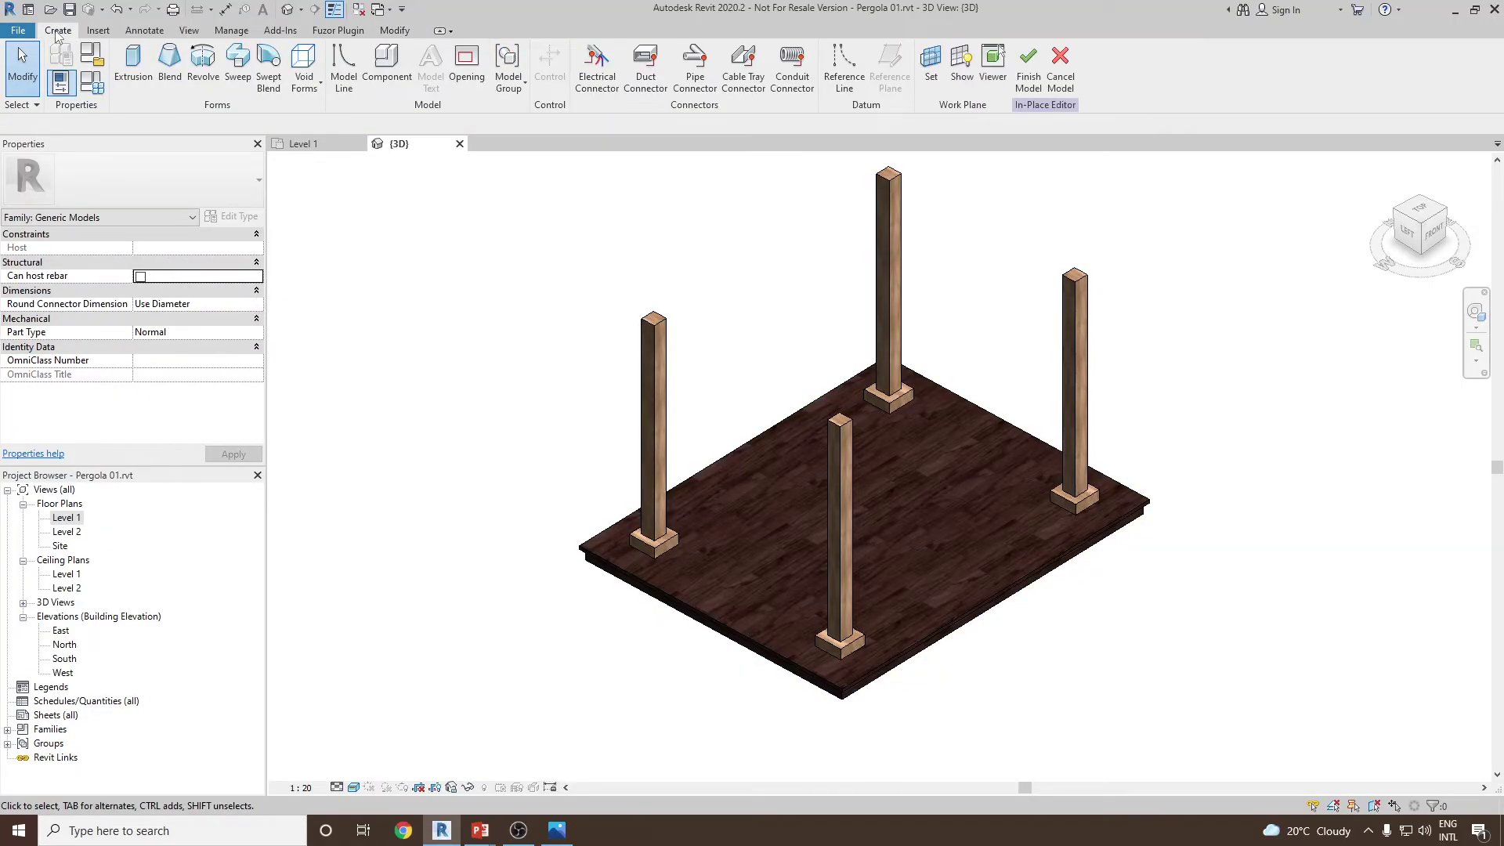
left_click(931, 79)
left_click(704, 510)
scroll(791, 486, "up", 4)
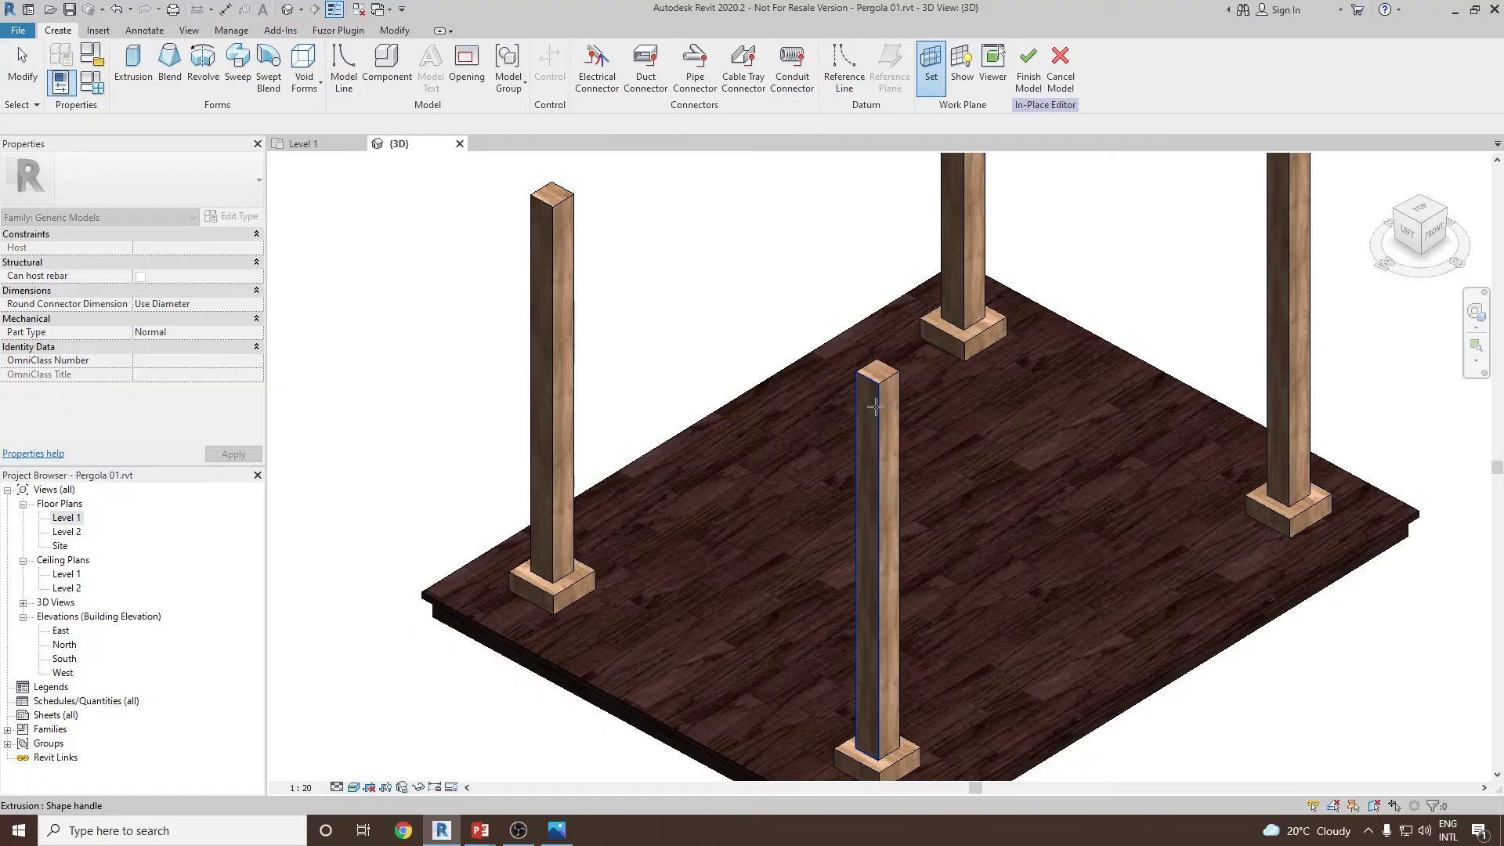
left_click(874, 406)
- Switch the 3D view to the Left orientation with the Shaded visual style, framing the tops of the posts
left_click(1408, 234)
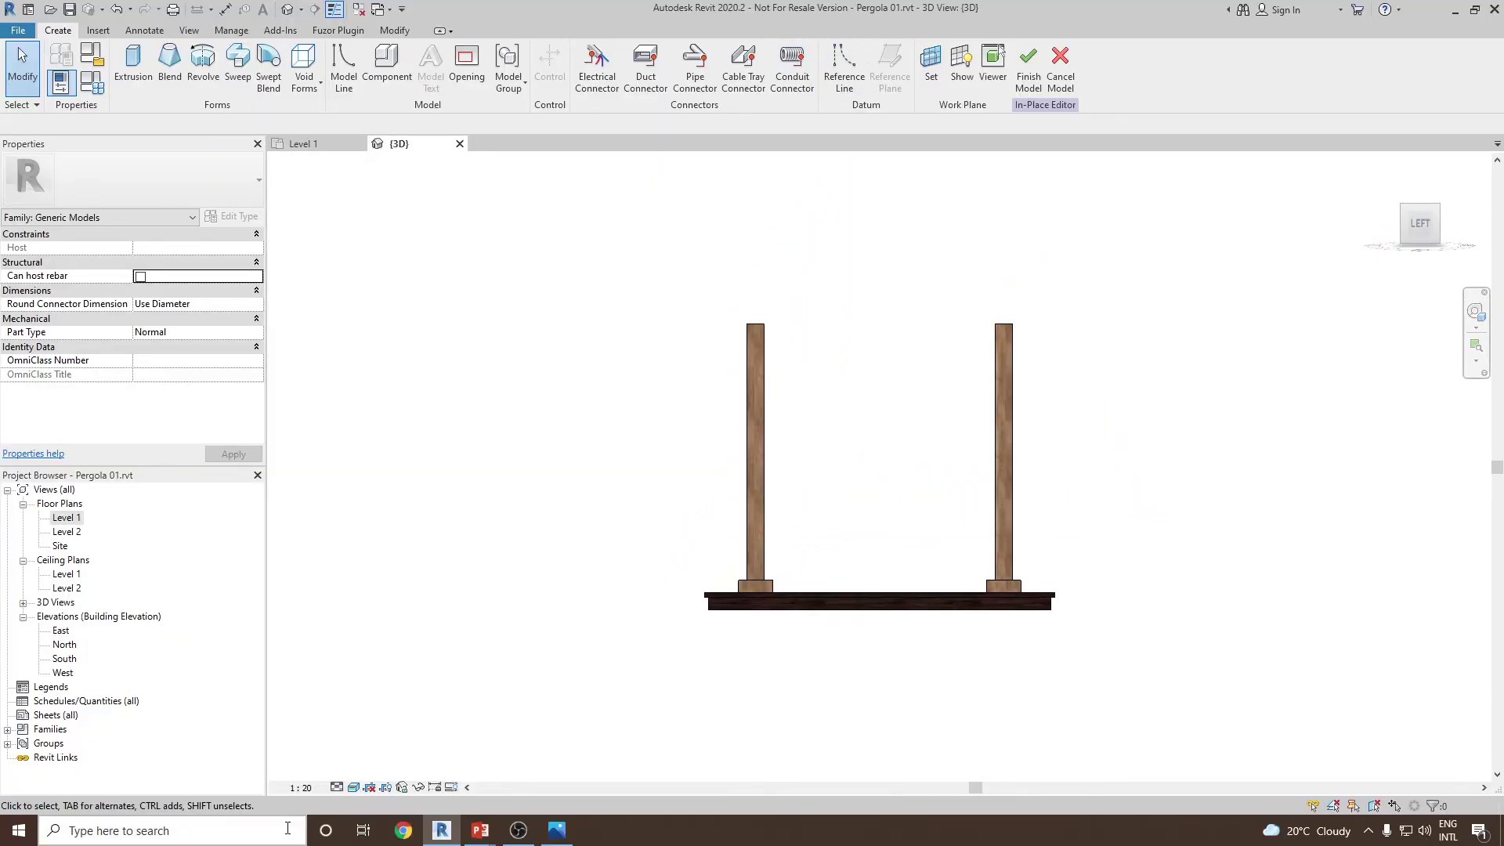
left_click(353, 788)
left_click(423, 725)
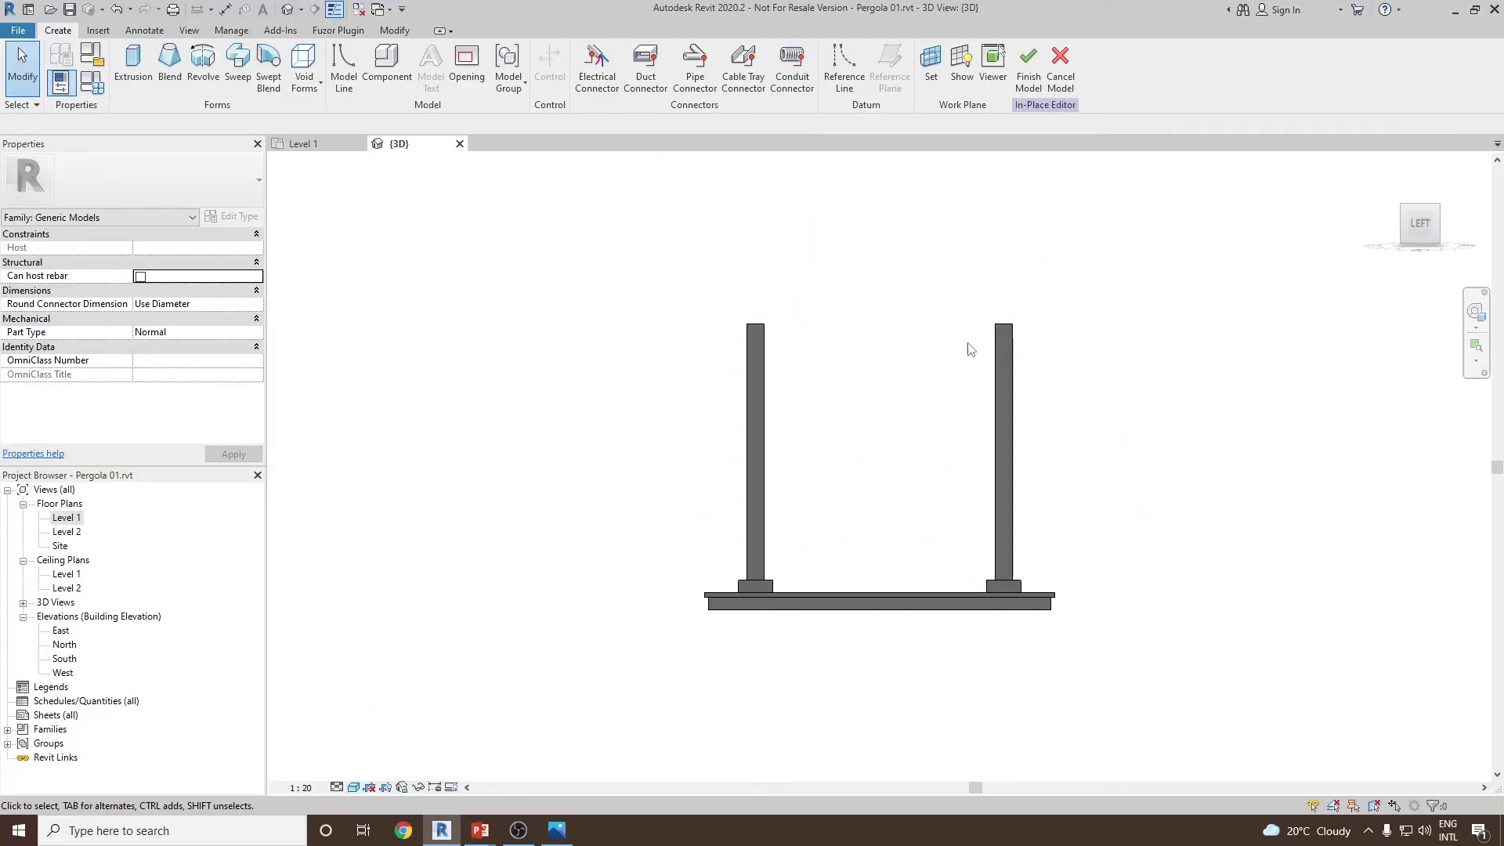
scroll(995, 303, "up", 2)
middle_click_drag(995, 303, 925, 357)
scroll(762, 290, "down", 2)
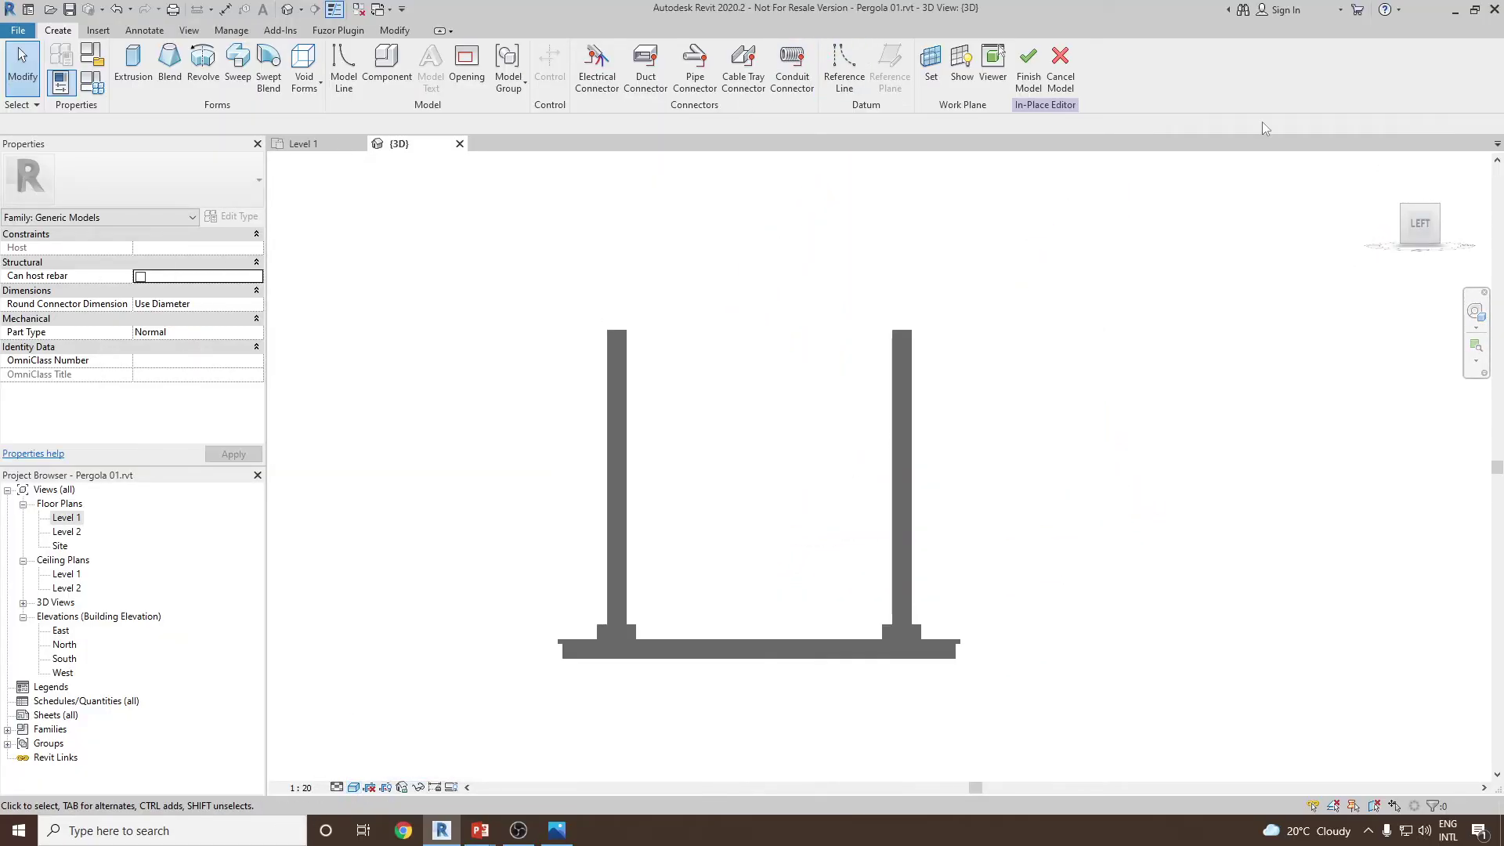
- Start an extrusion and sketch a horizontal line from the right post's inner top corner outward past the post
left_click(135, 70)
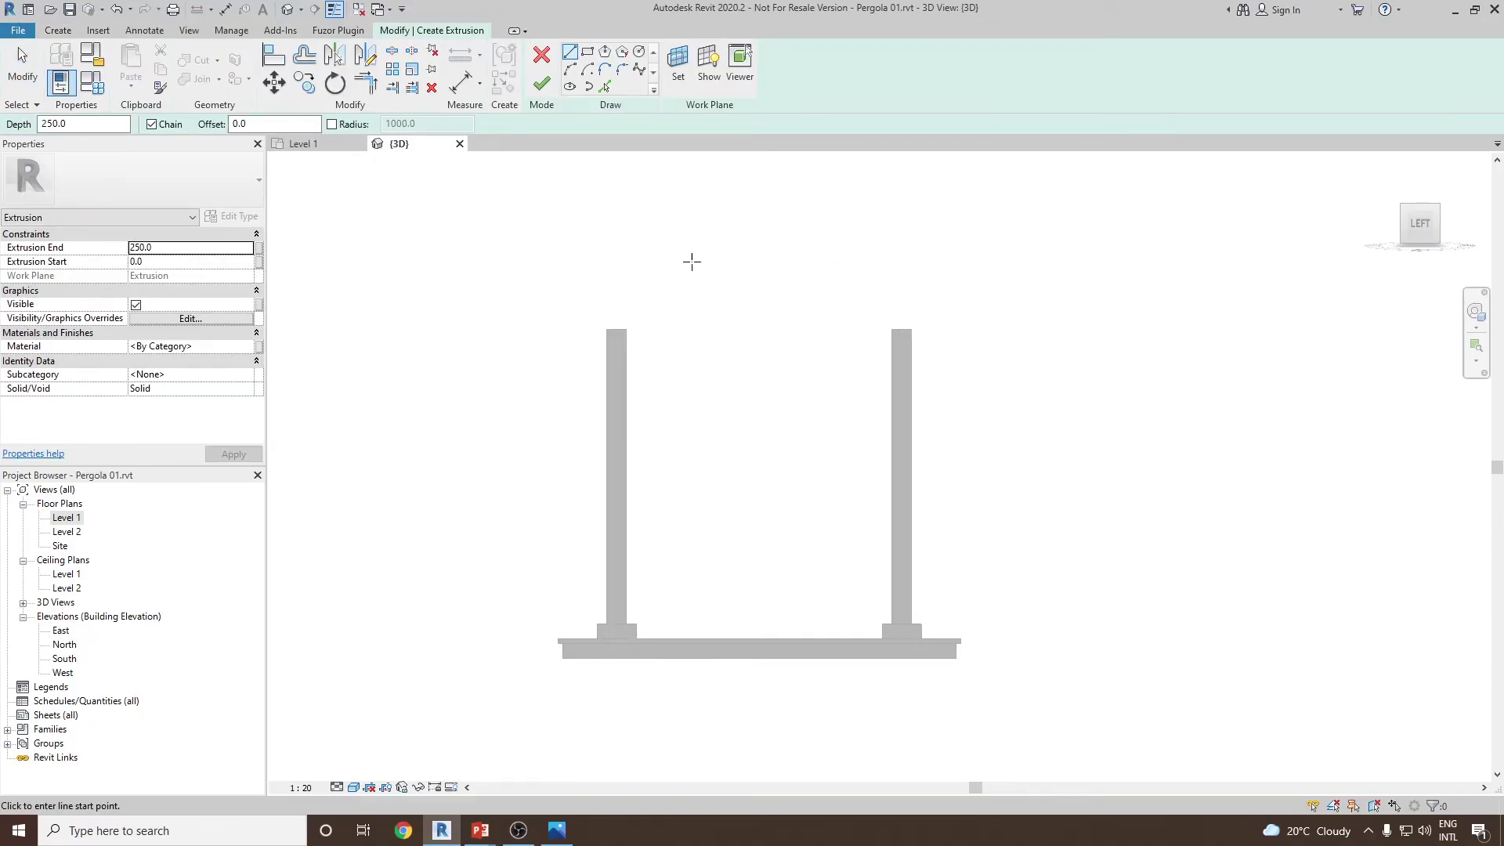
left_click(892, 330)
left_click(1000, 329)
key("Escape")
key("Escape")
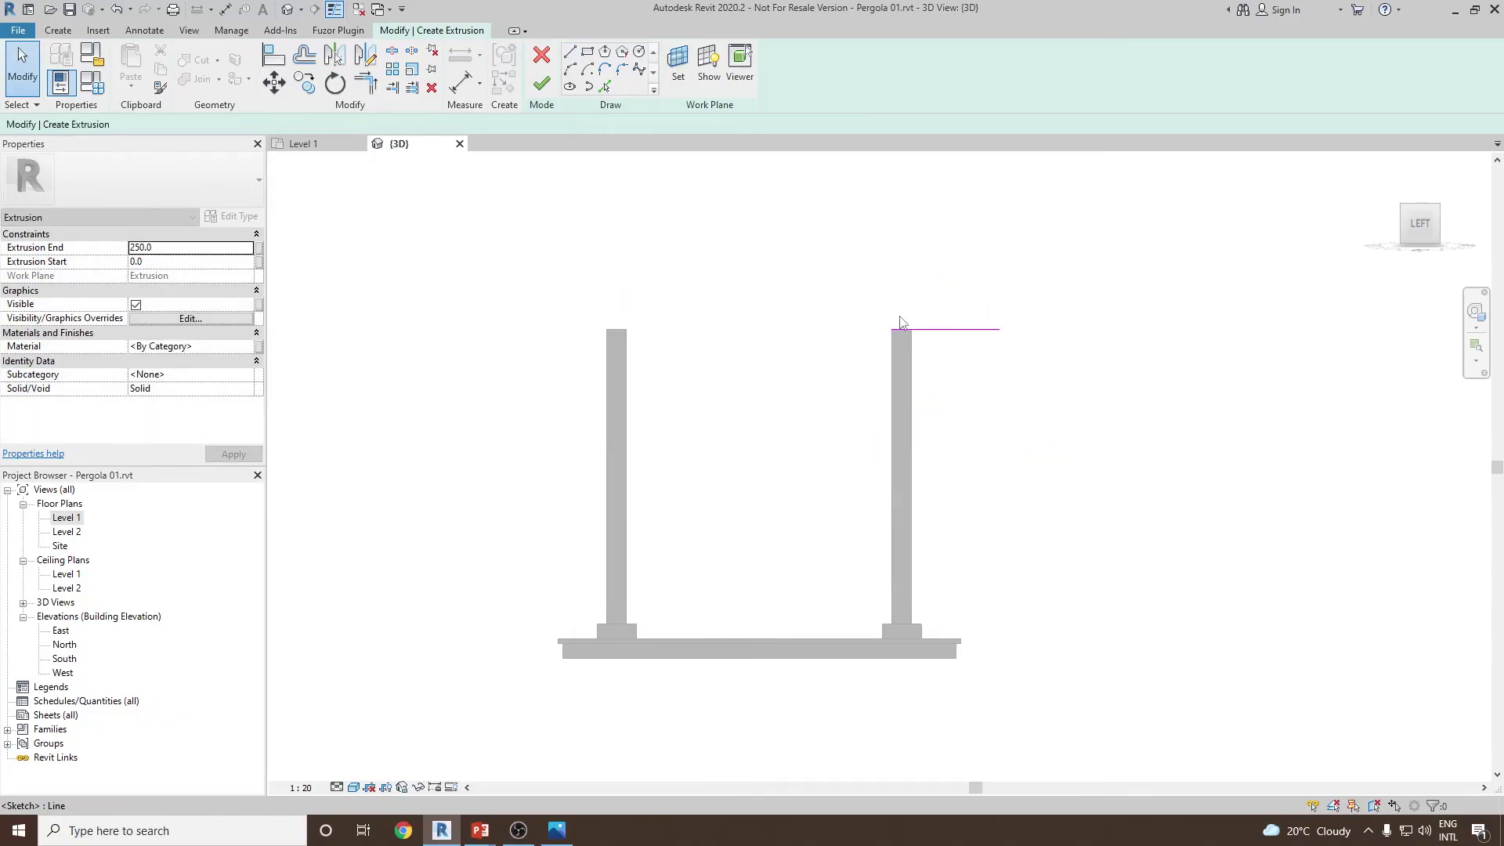
- Sketch a helper line between the inner top corners of the two posts and delete the line over the right post
left_click(569, 53)
left_click(627, 329)
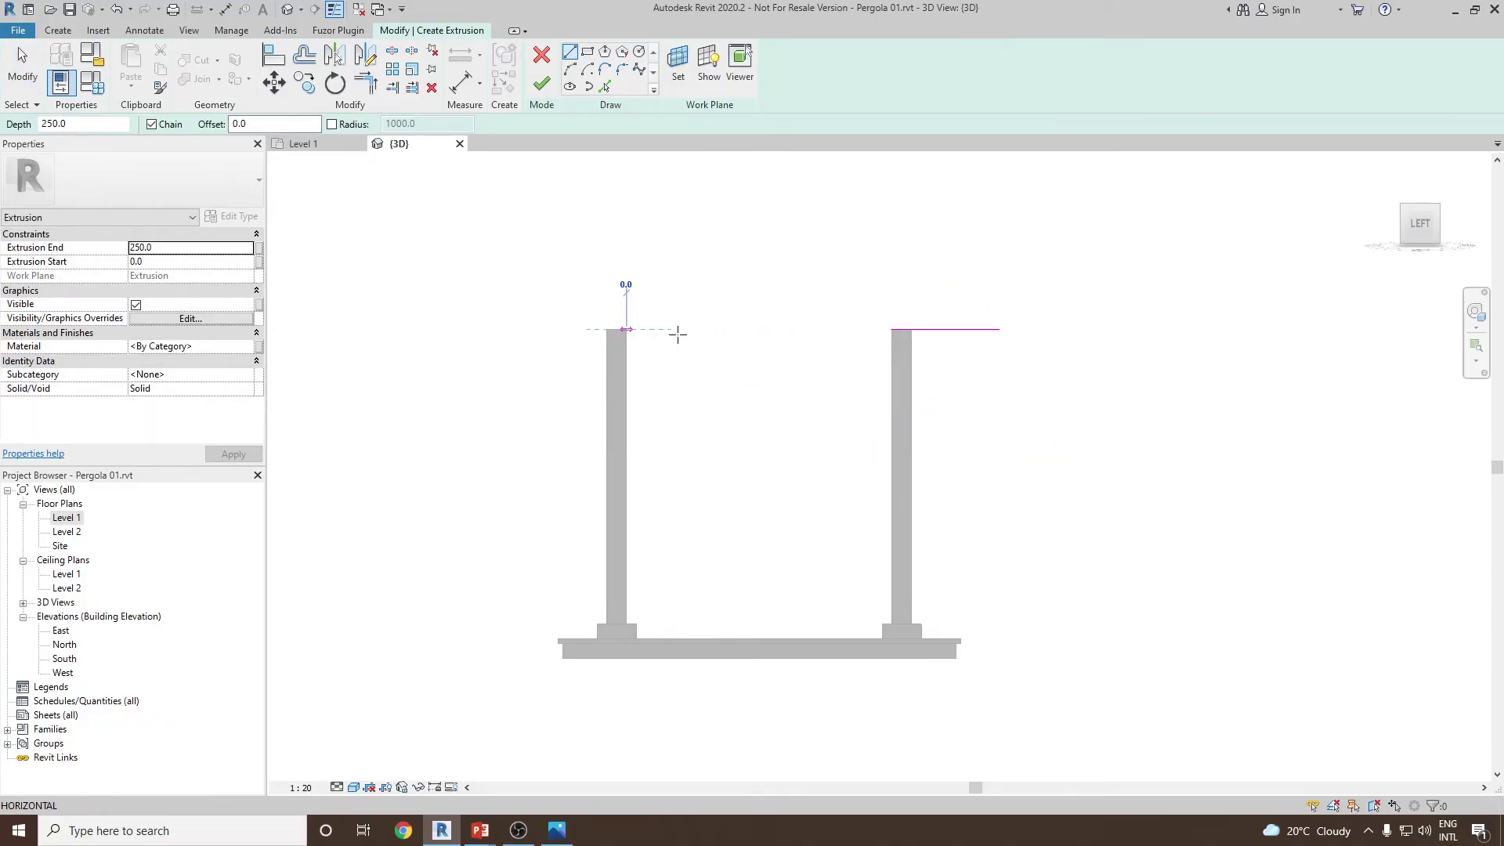
left_click(892, 330)
key("Escape")
key("Escape")
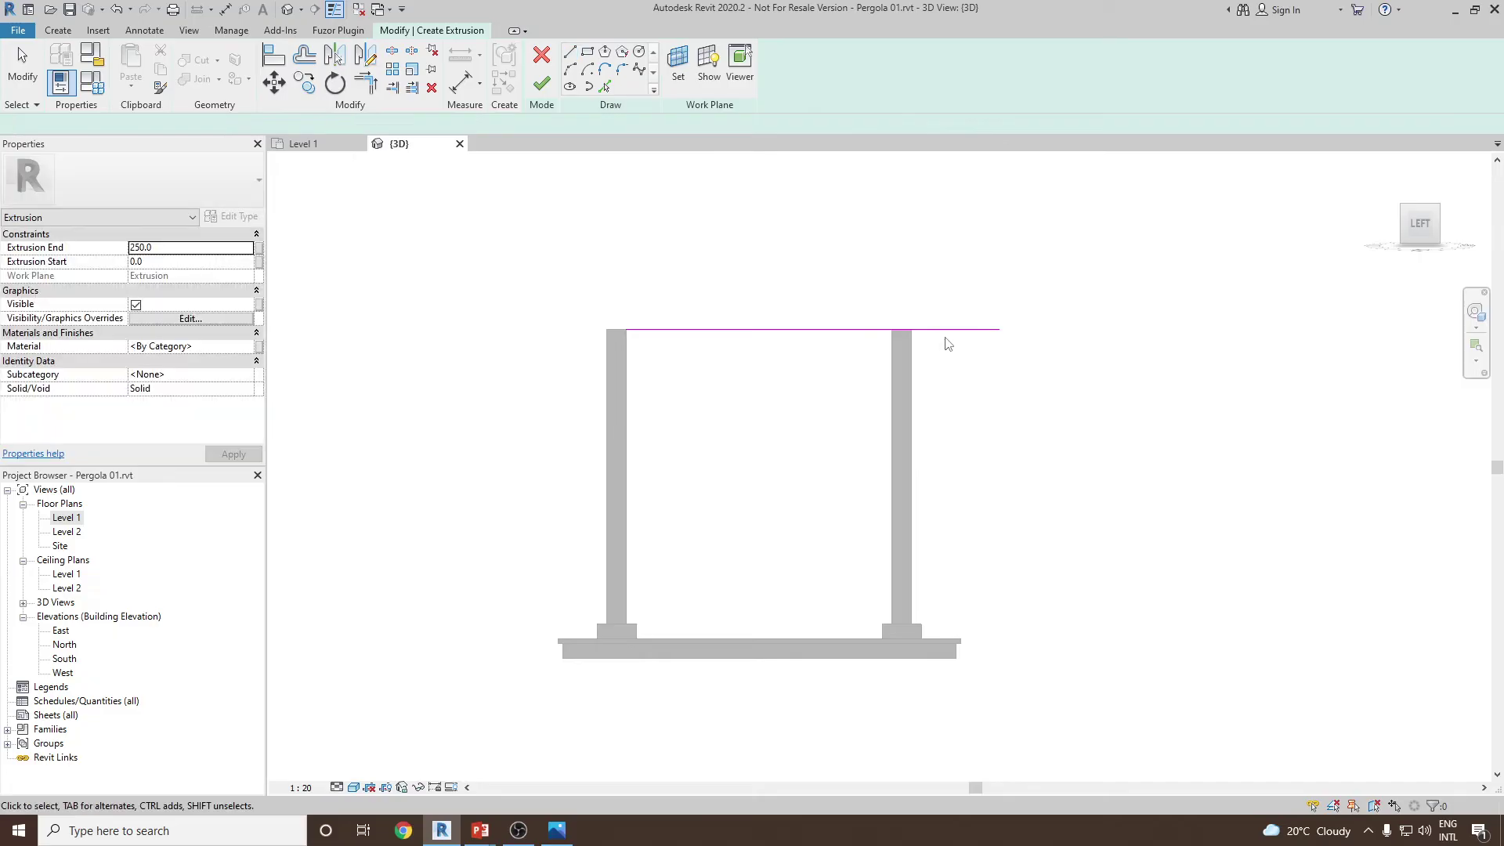
left_click(943, 329)
key("Delete")
- Sketch the beam's bottom edge from the helper line's midpoint to just beyond the right post, and delete the helper line
left_click(569, 52)
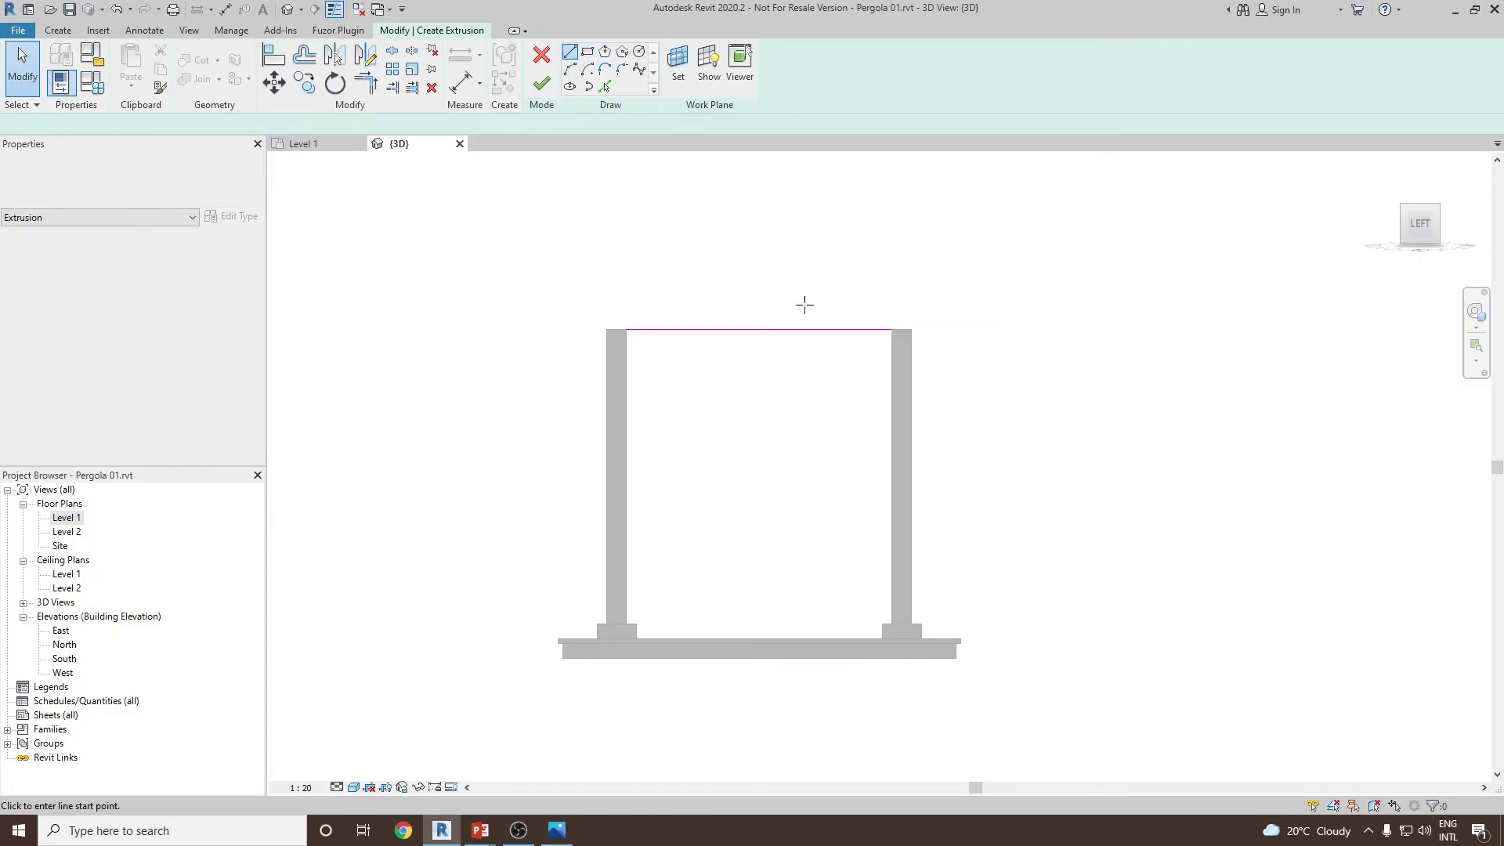
left_click(758, 330)
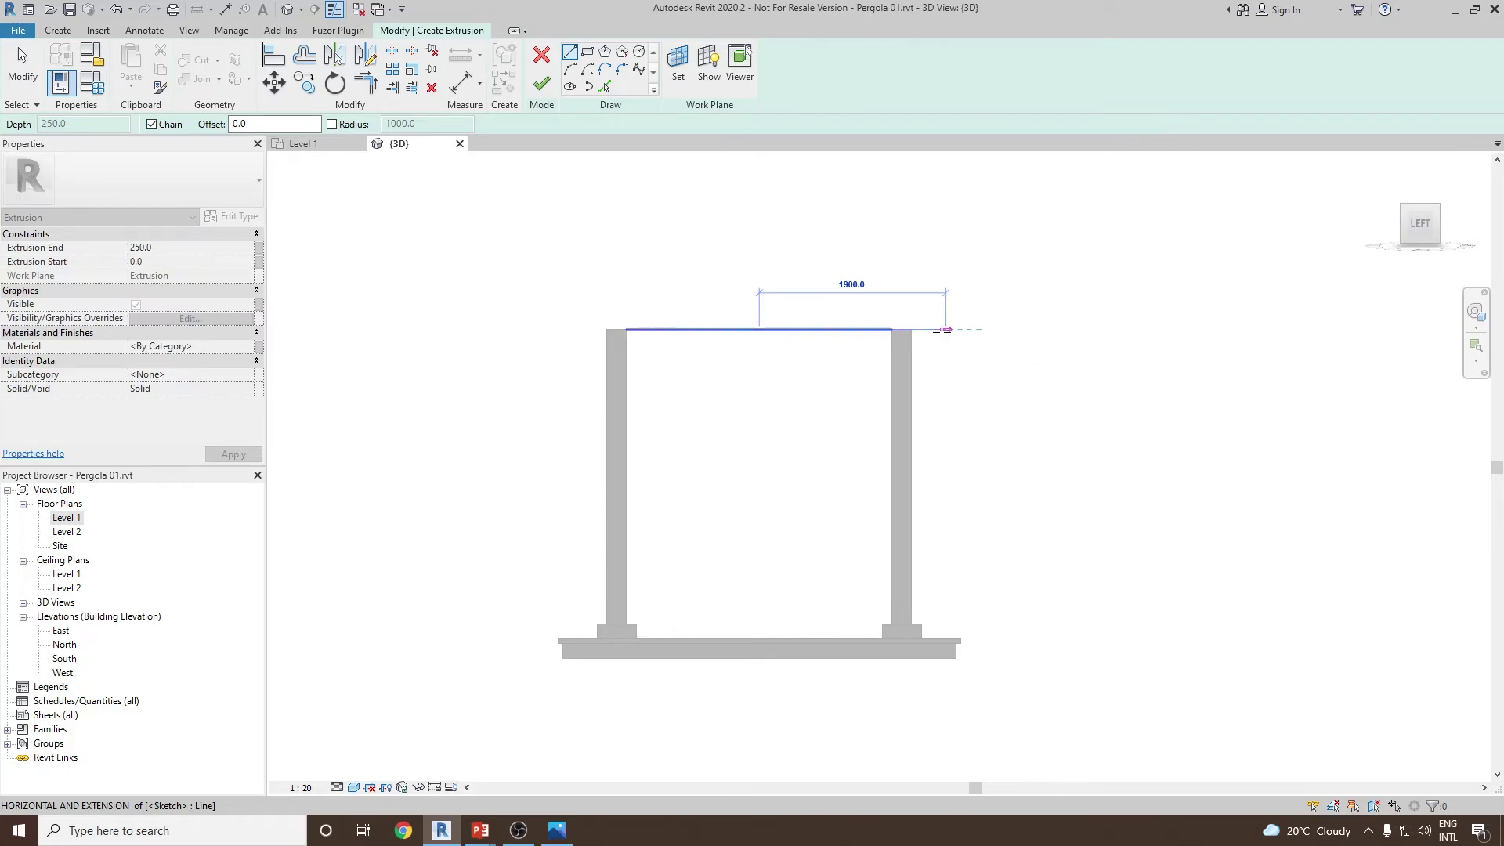
left_click(936, 329)
key("Escape")
key("Escape")
left_click(674, 329)
key("Delete")
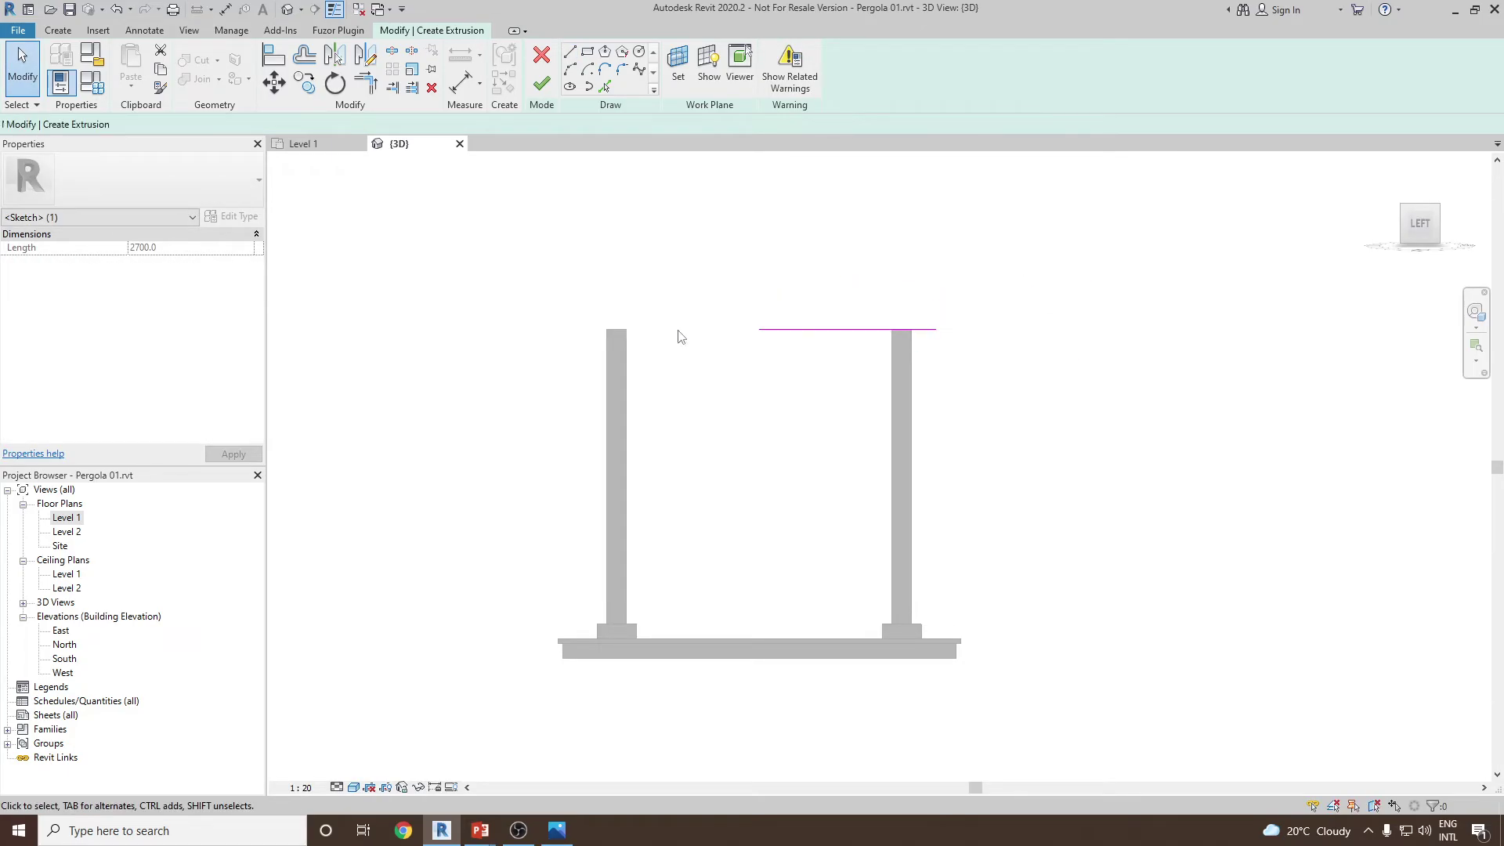
- Following the reference photo, sketch the beam's slanted end, a vertical end about 100 mm high, and the top edge back above the midpoint
left_click(568, 52)
scroll(937, 337, "up", 2)
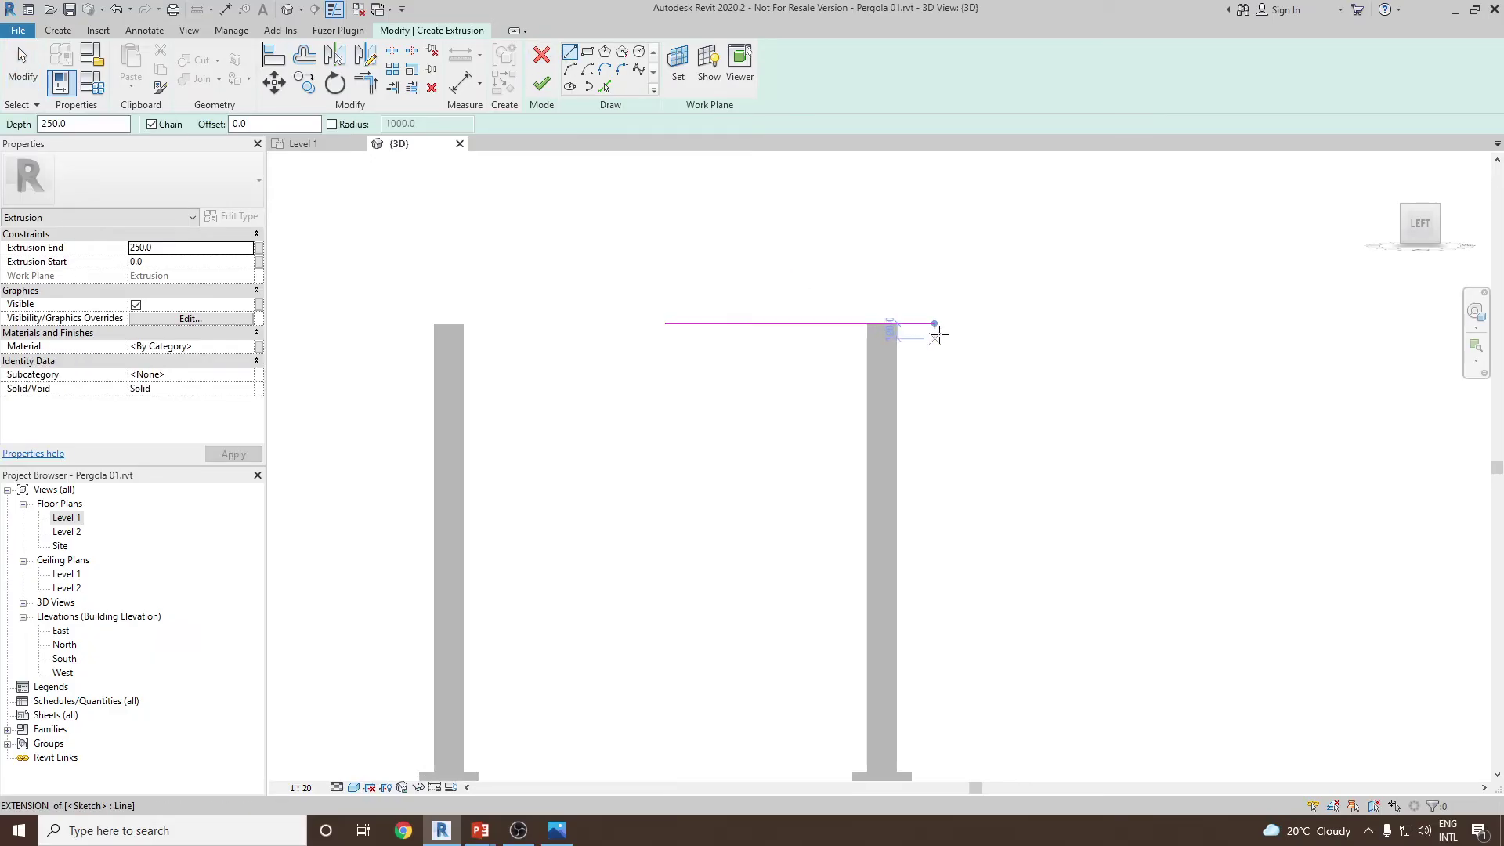
key("alt+Tab")
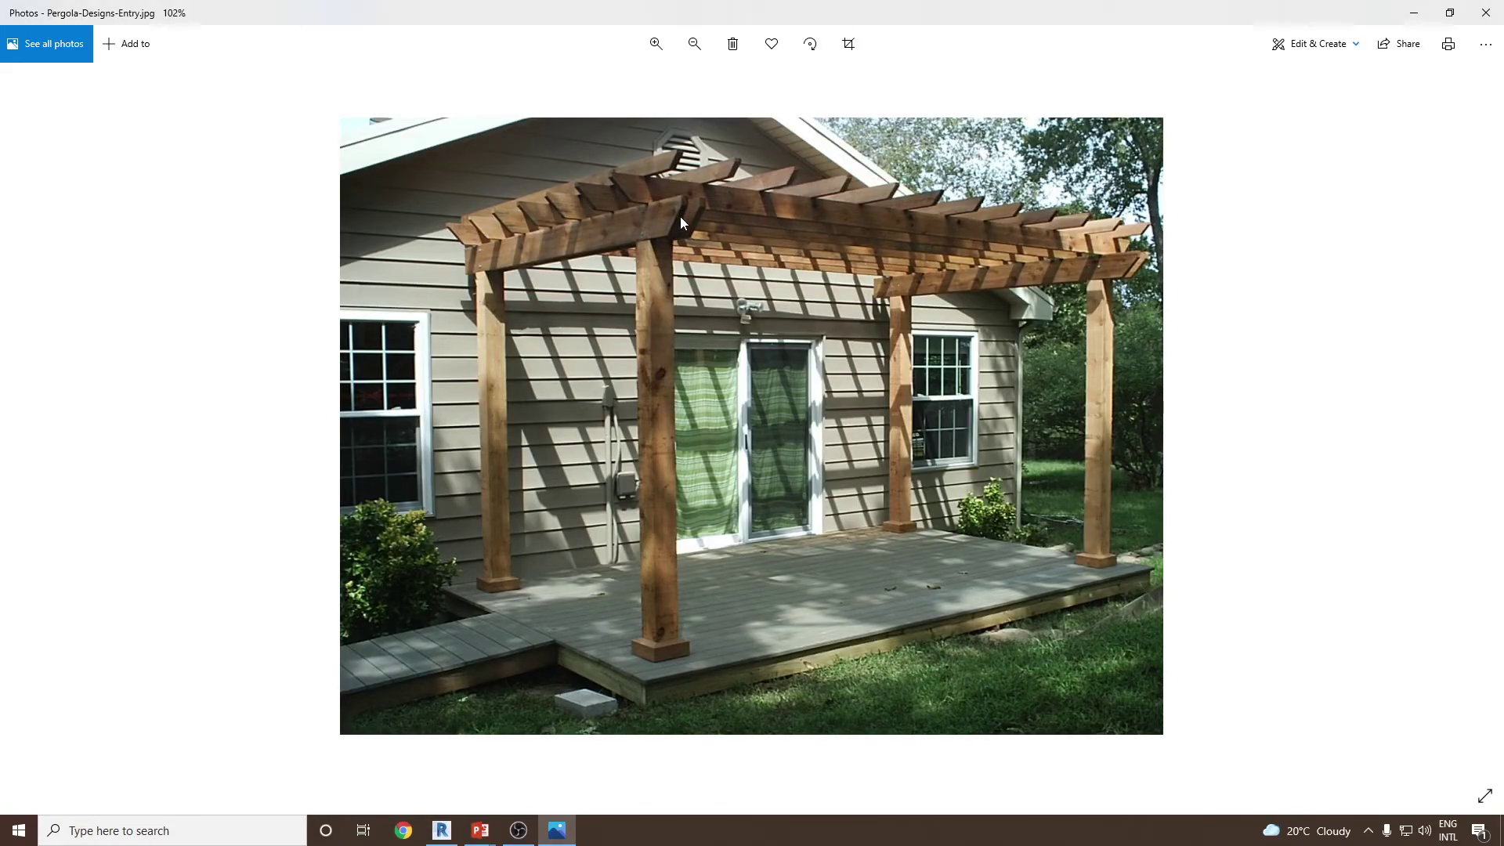
key("alt+Tab")
left_click(936, 322)
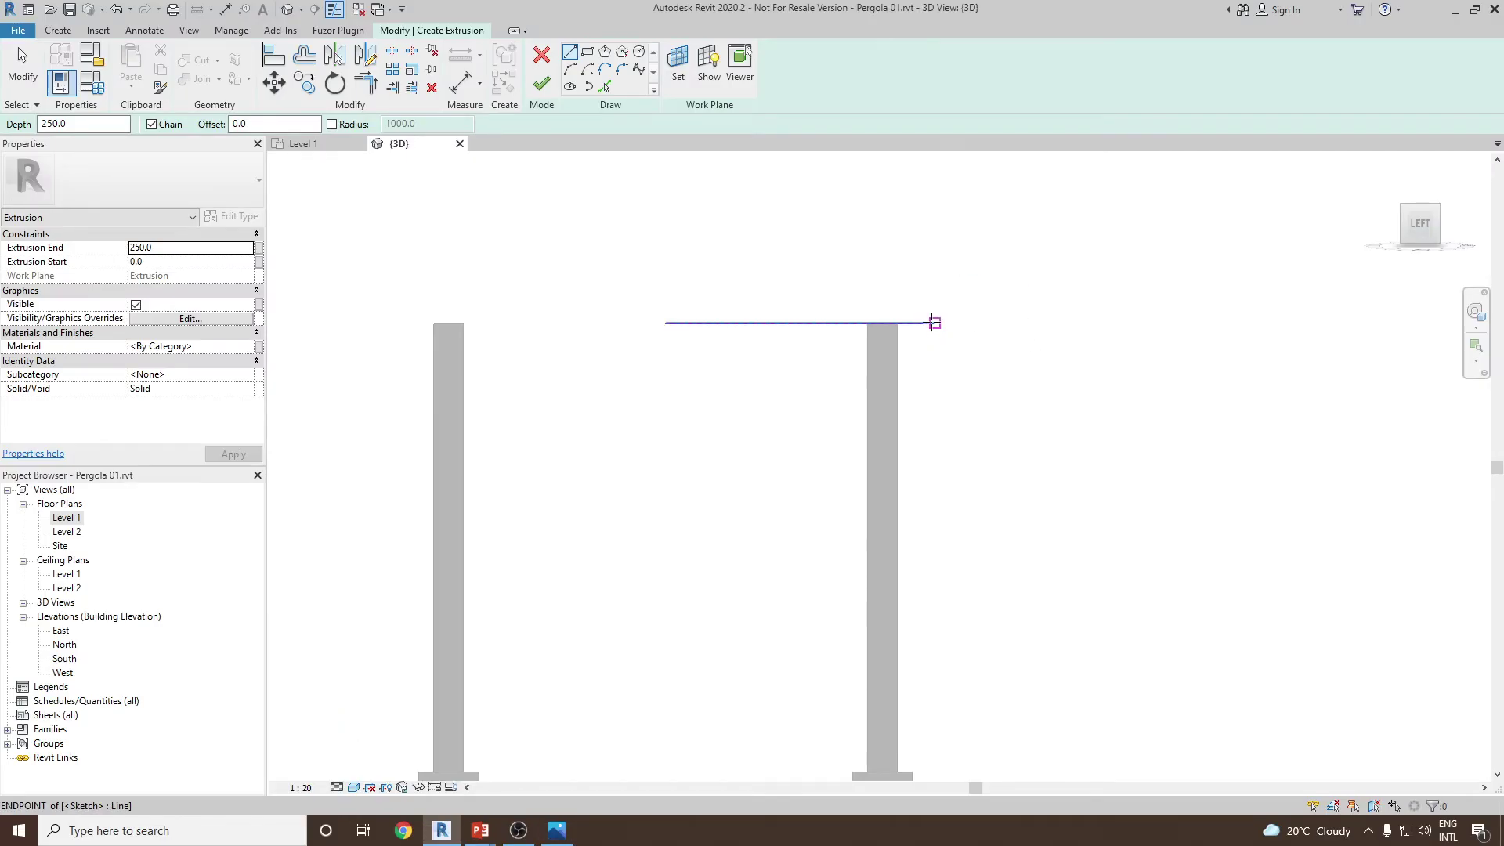
left_click(970, 290)
left_click(969, 274)
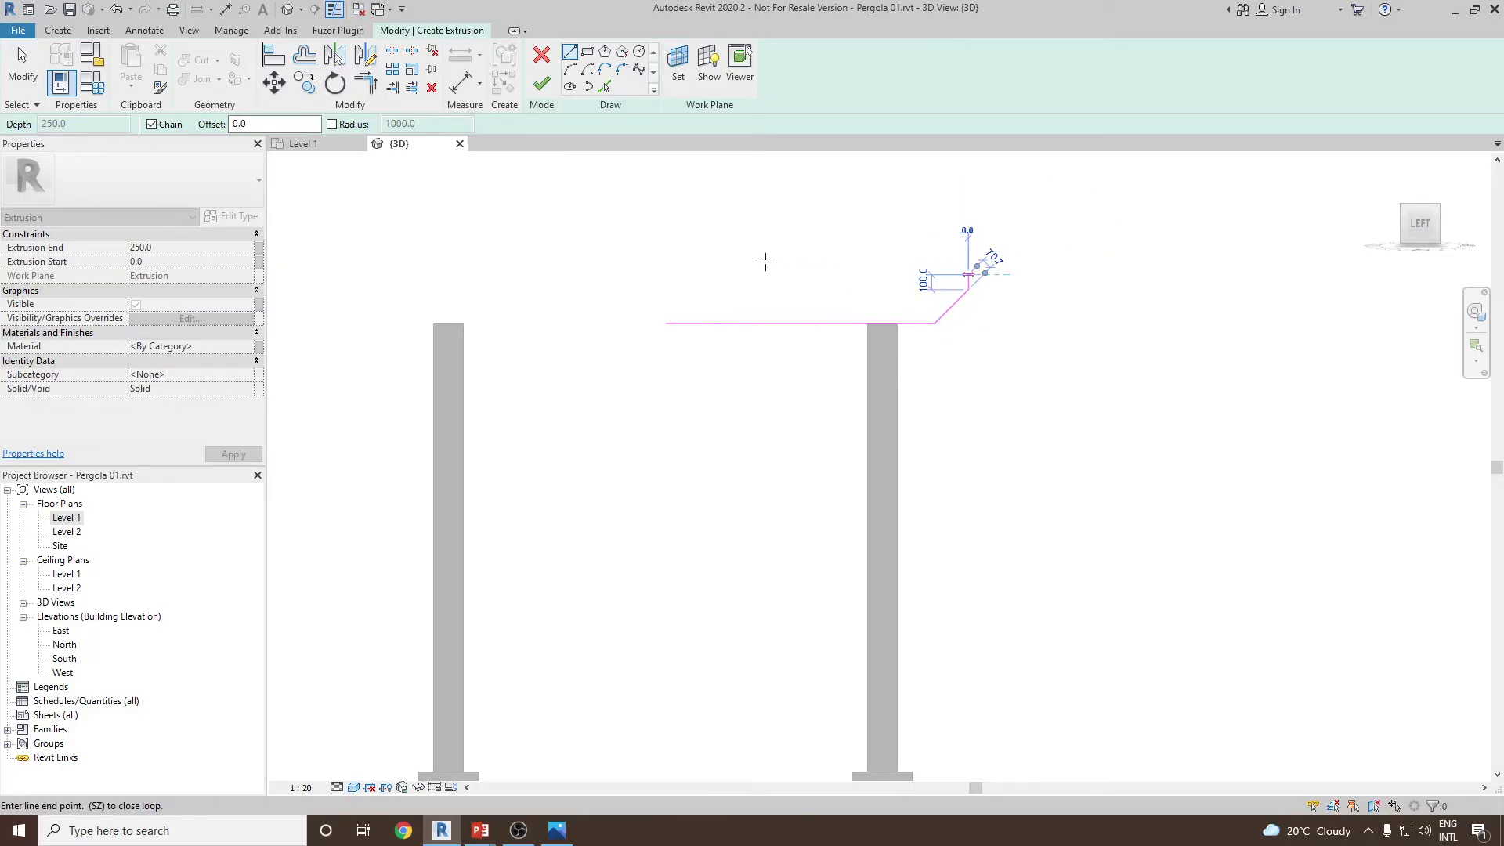
left_click(666, 274)
key("Escape")
key("Escape")
- Select the half beam profile and mirror a copy about the vertical axis through its open ends
mouse_move(642, 213)
left_mouse_down()
mouse_move(823, 386)
mouse_move(1080, 435)
left_mouse_up()
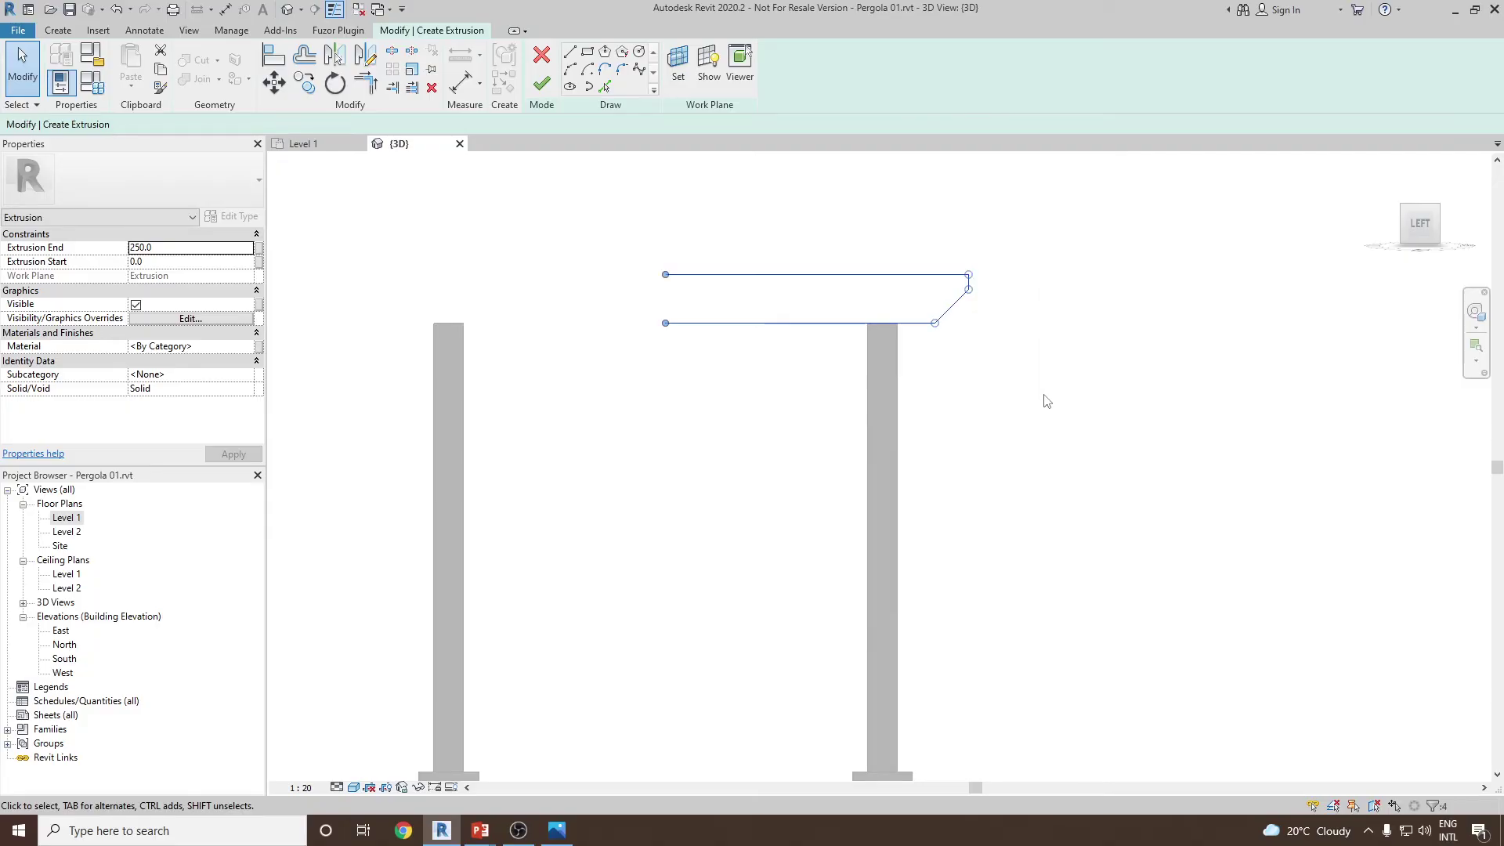
scroll(1038, 396, "down", 3)
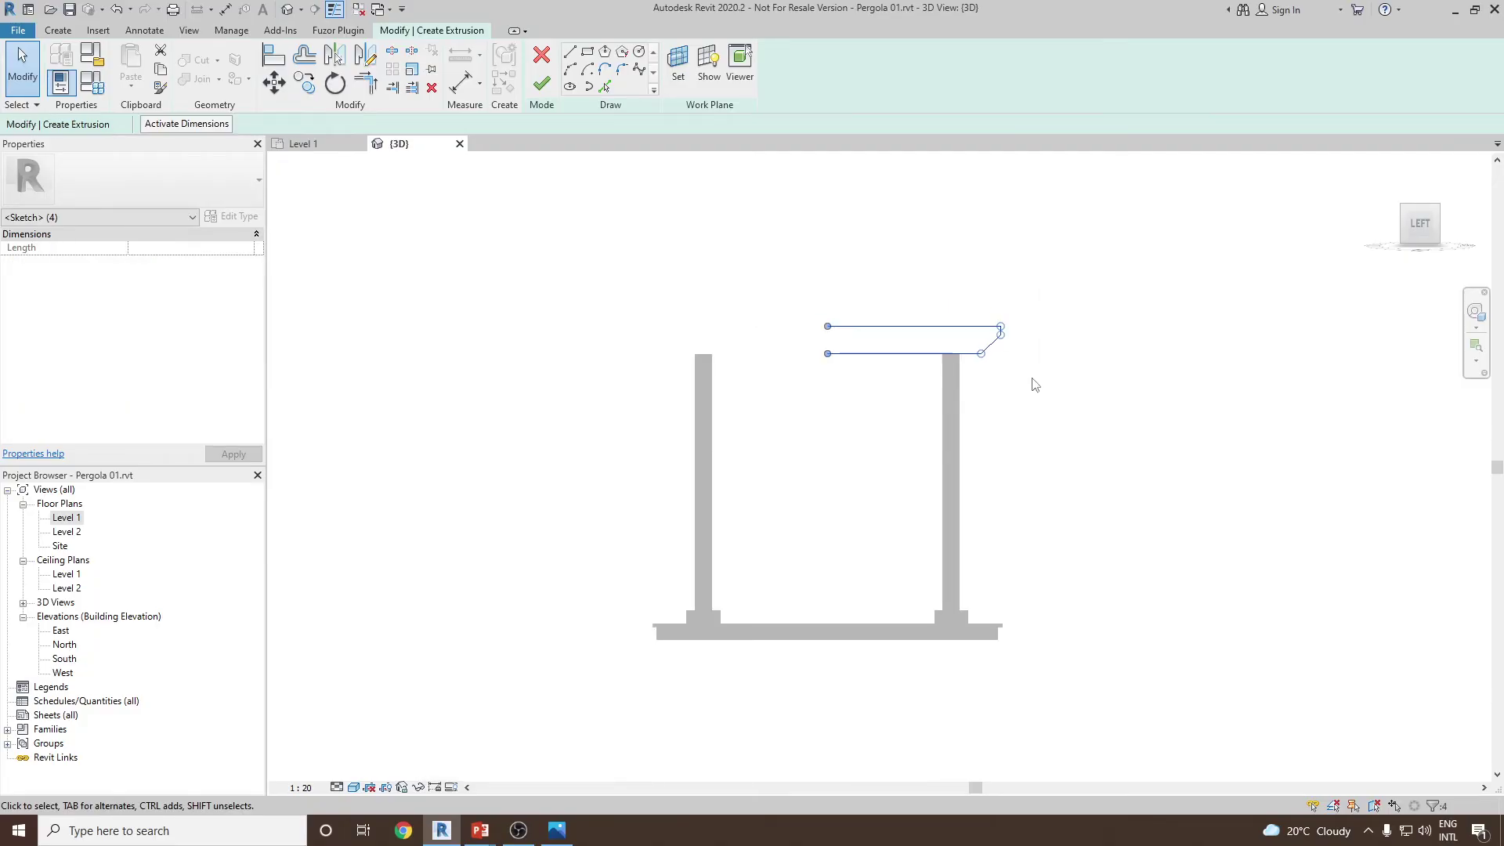
left_click(370, 58)
left_click(765, 317)
left_click(764, 354)
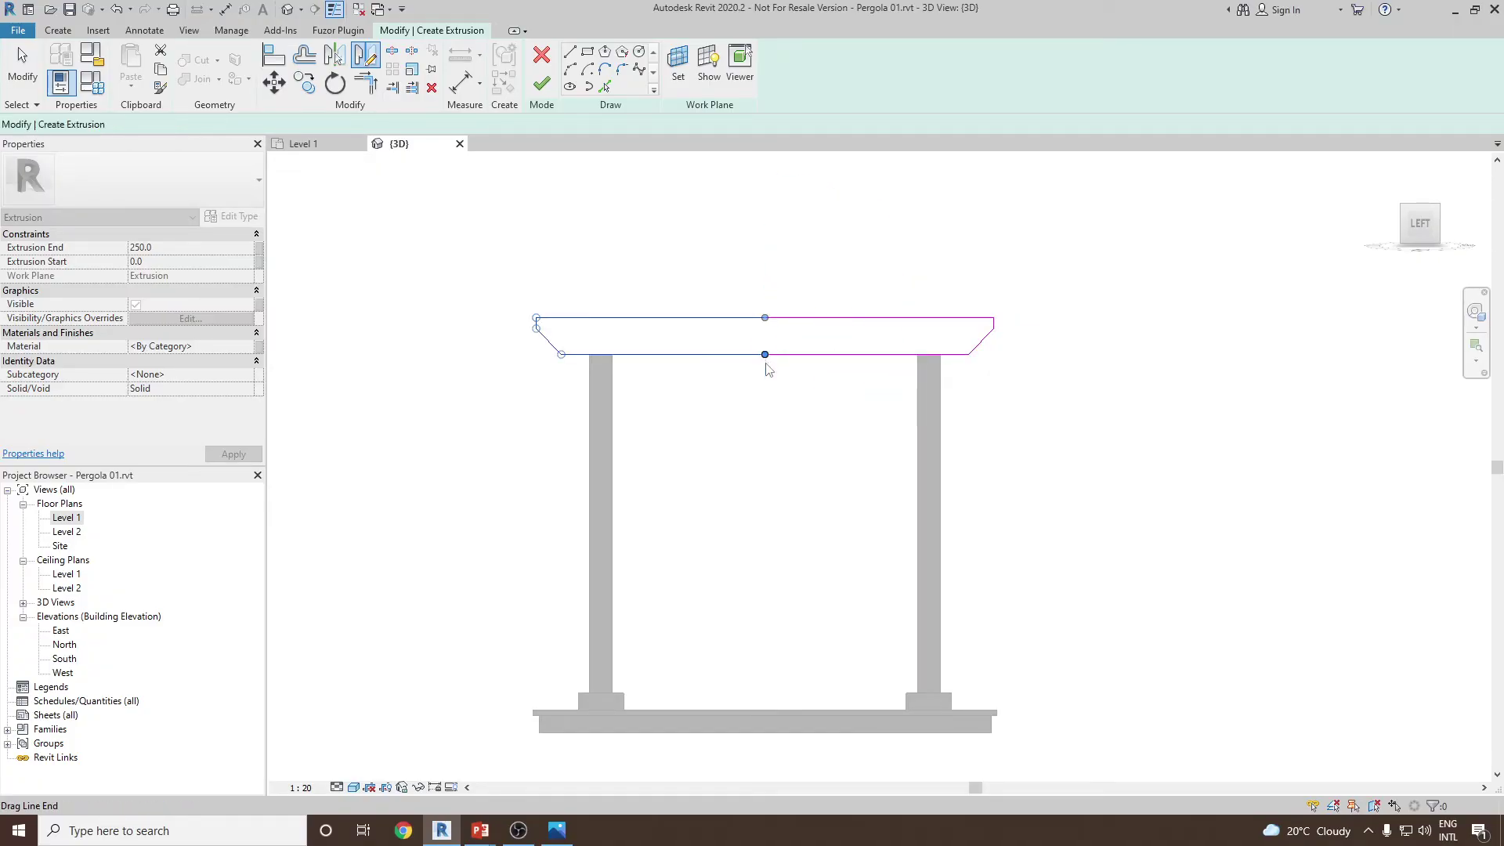
- Finish the beam extrusion sketch and inspect the beam on the posts from the front
left_click(541, 84)
left_click(1115, 396)
middle_click_drag(1114, 396, 778, 431, "shift")
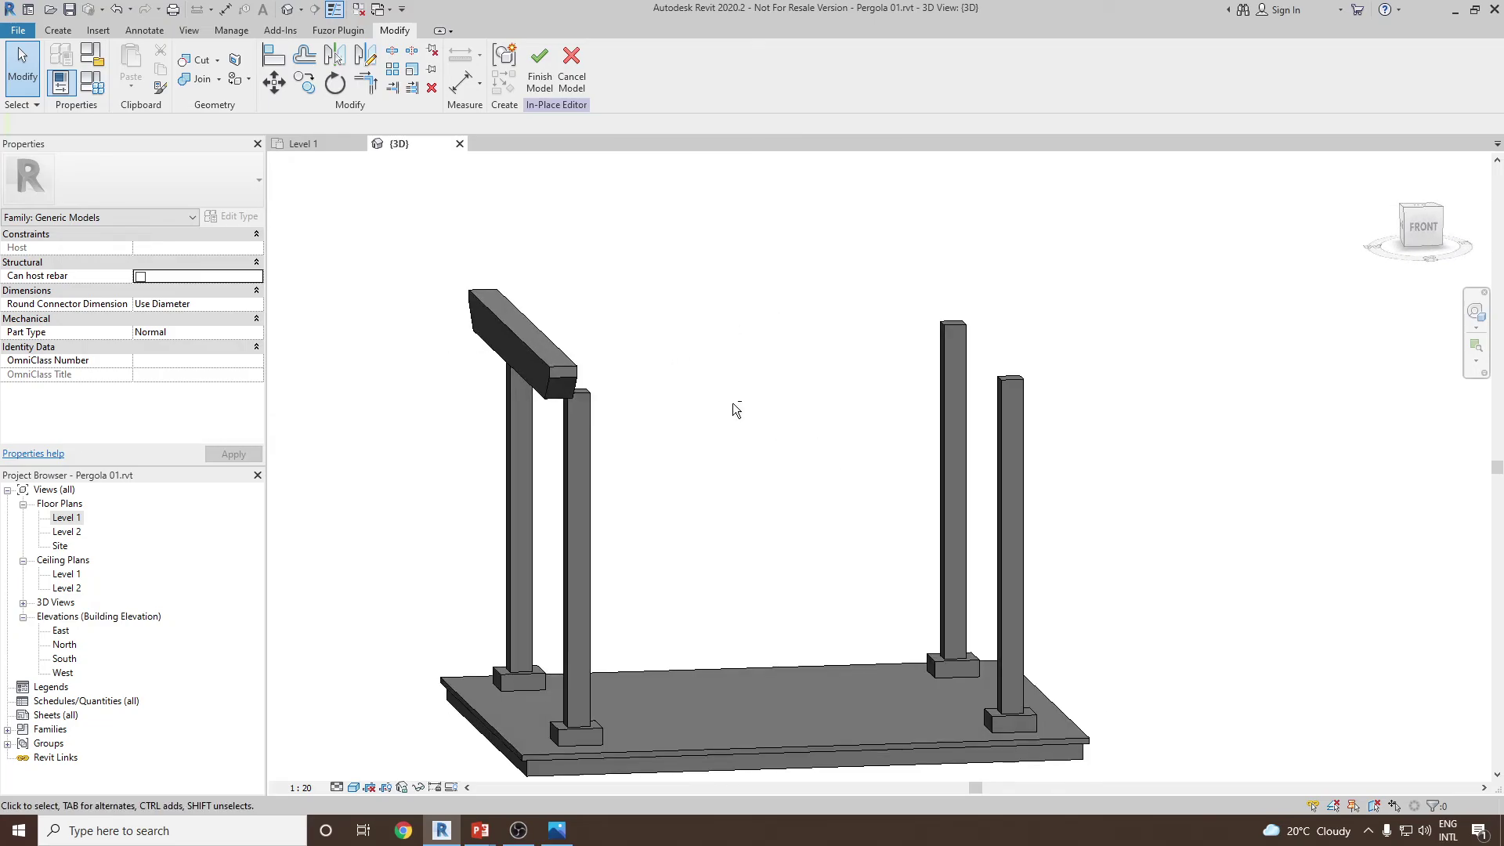
scroll(507, 335, "up", 3)
- Check the beam thickness in the reference photo and set the beam's Extrusion End to 50
key("alt+Tab")
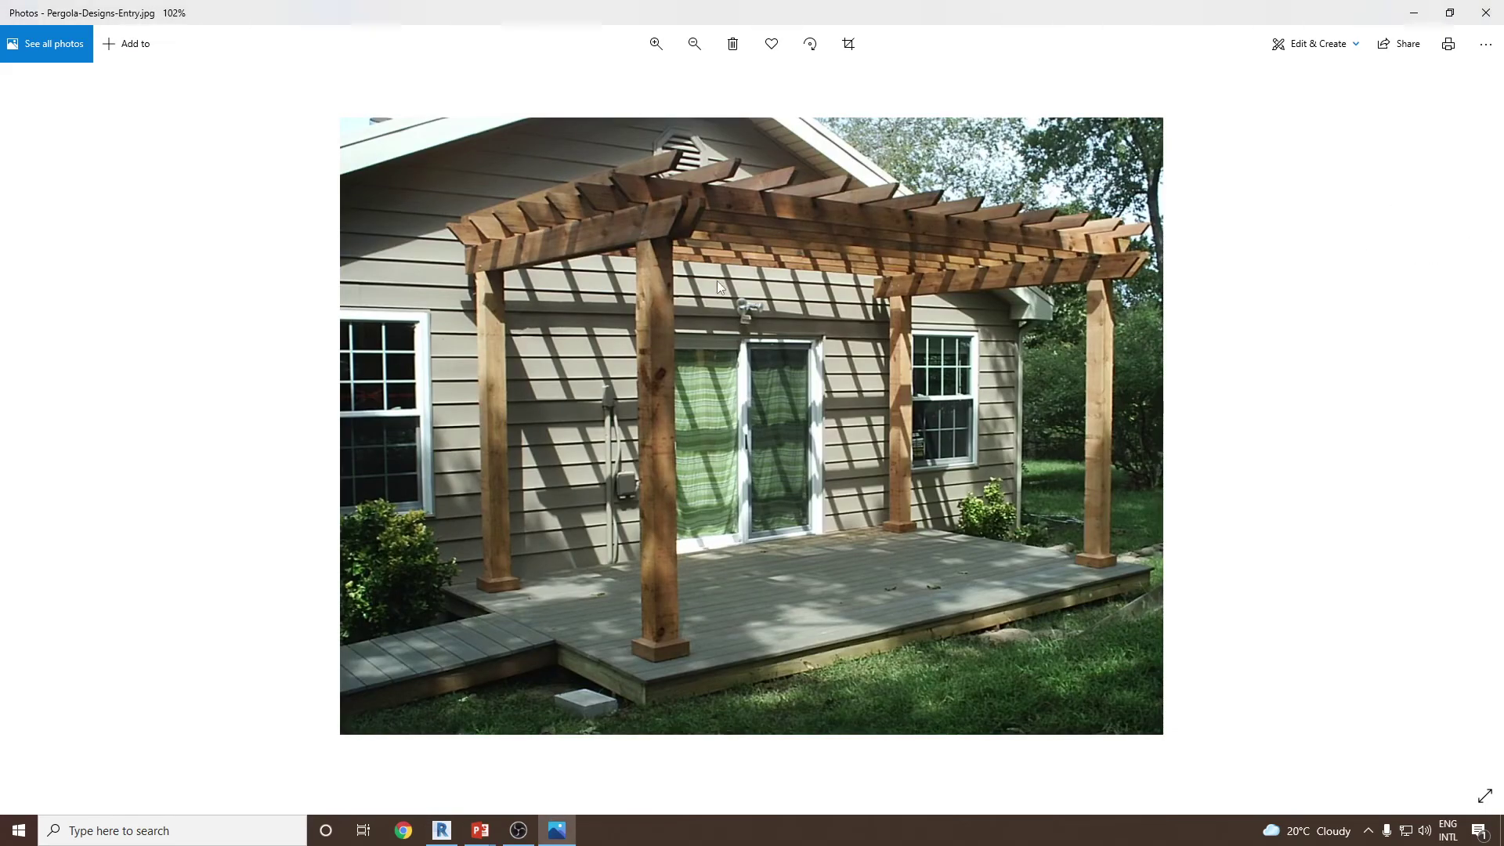
key("alt+Tab")
left_click(172, 246)
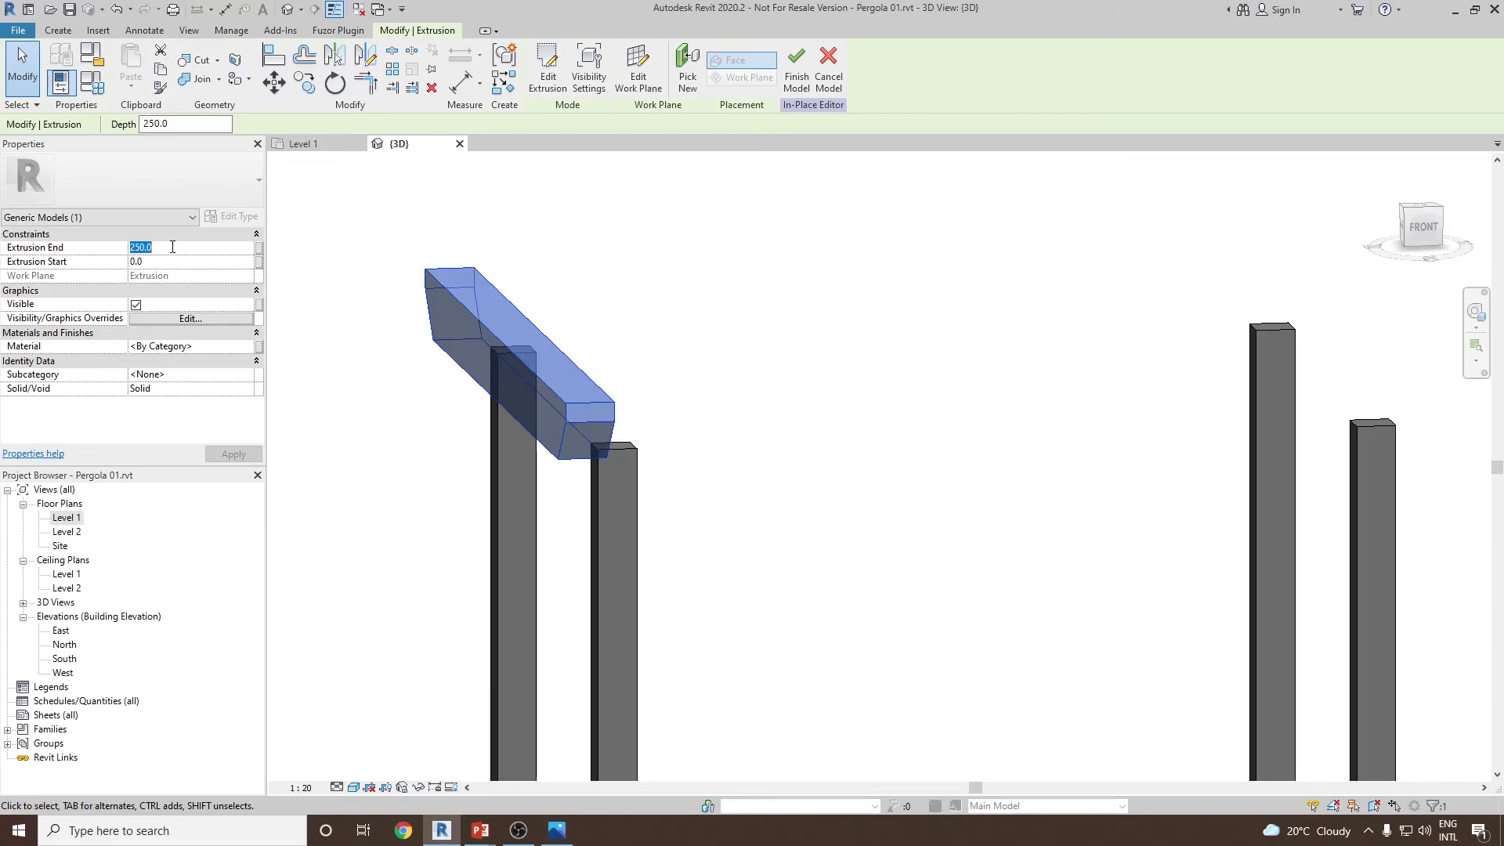
key("Return")
mouse_move(624, 446)
middle_mouse_down("shift")
mouse_move(678, 470)
mouse_move(629, 354)
mouse_move(520, 324)
mouse_move(627, 302)
mouse_move(611, 423)
middle_mouse_up("shift")
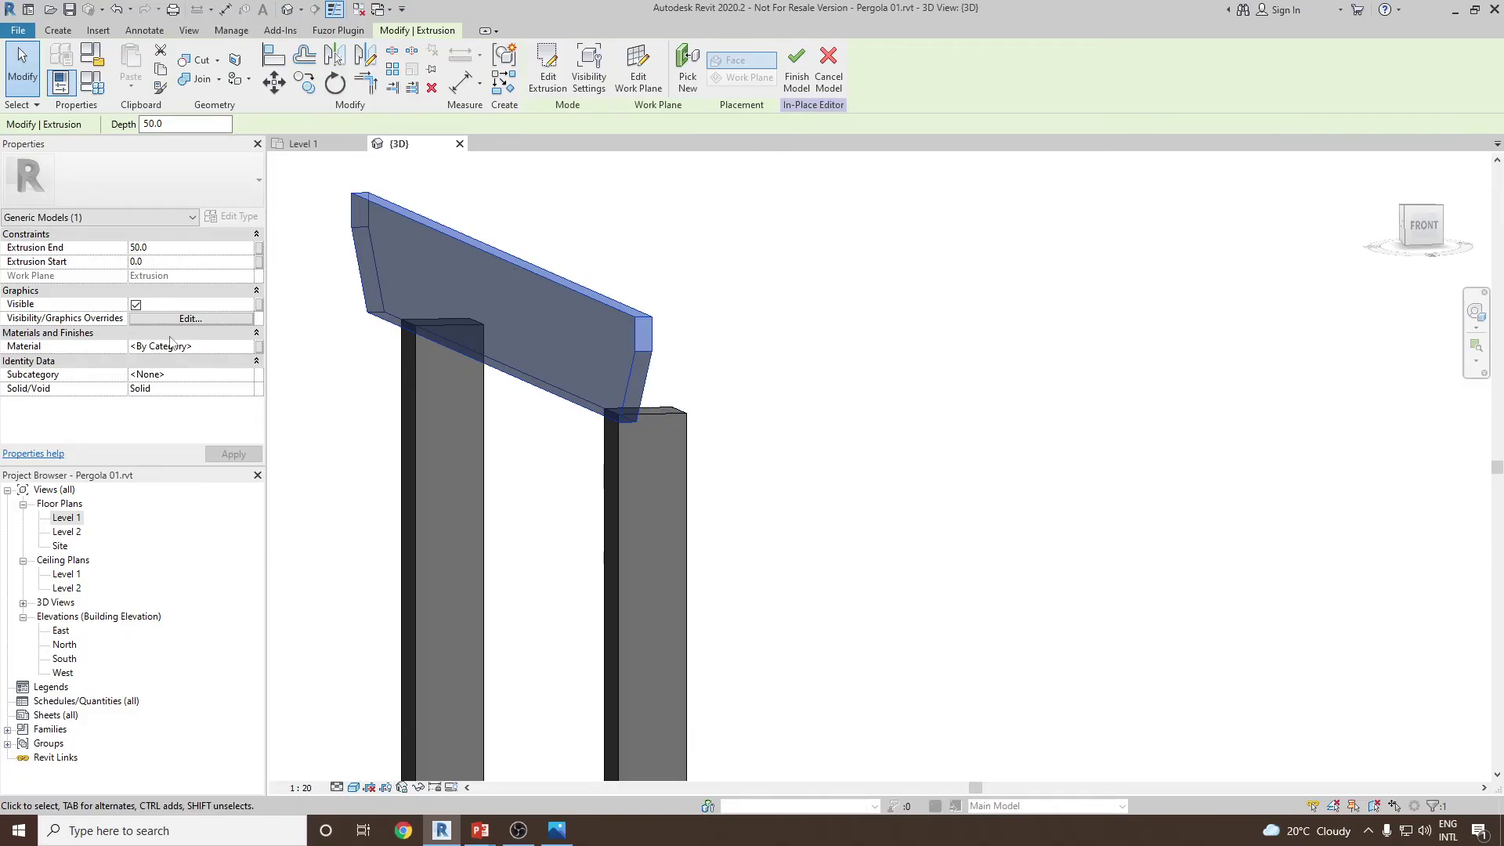
- Set the beam's Extrusion End to -50 and finish the in-place model
left_click(983, 376)
middle_click_drag(983, 376, 792, 362, "shift")
left_click(537, 91)
scroll(751, 376, "down", 4)
left_click(792, 362)
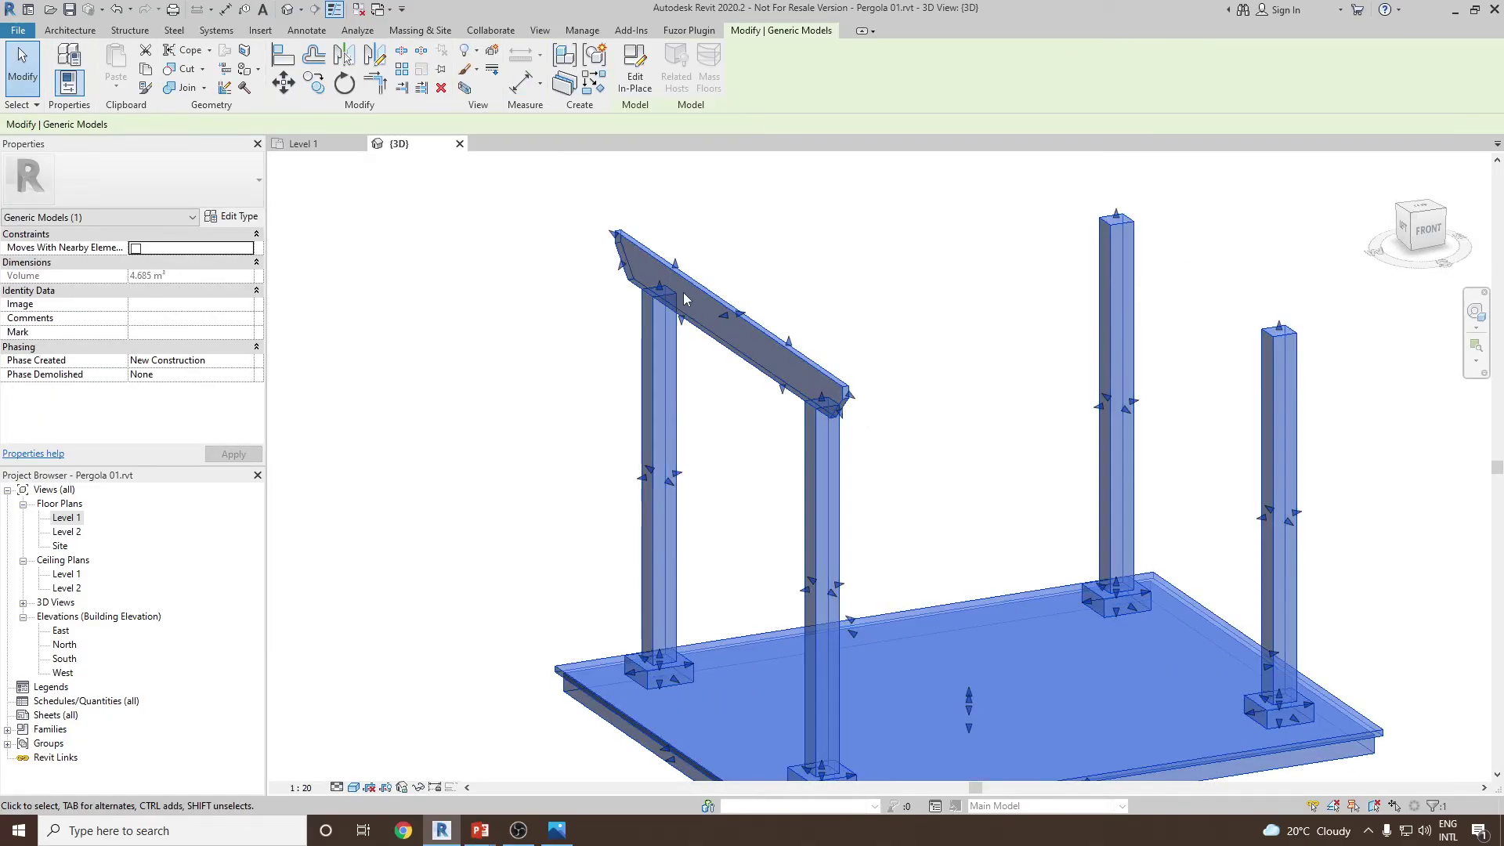
- Reopen the pergola's in-place model and assign the material W2 to the roof beam
left_click(634, 87)
left_click(750, 318)
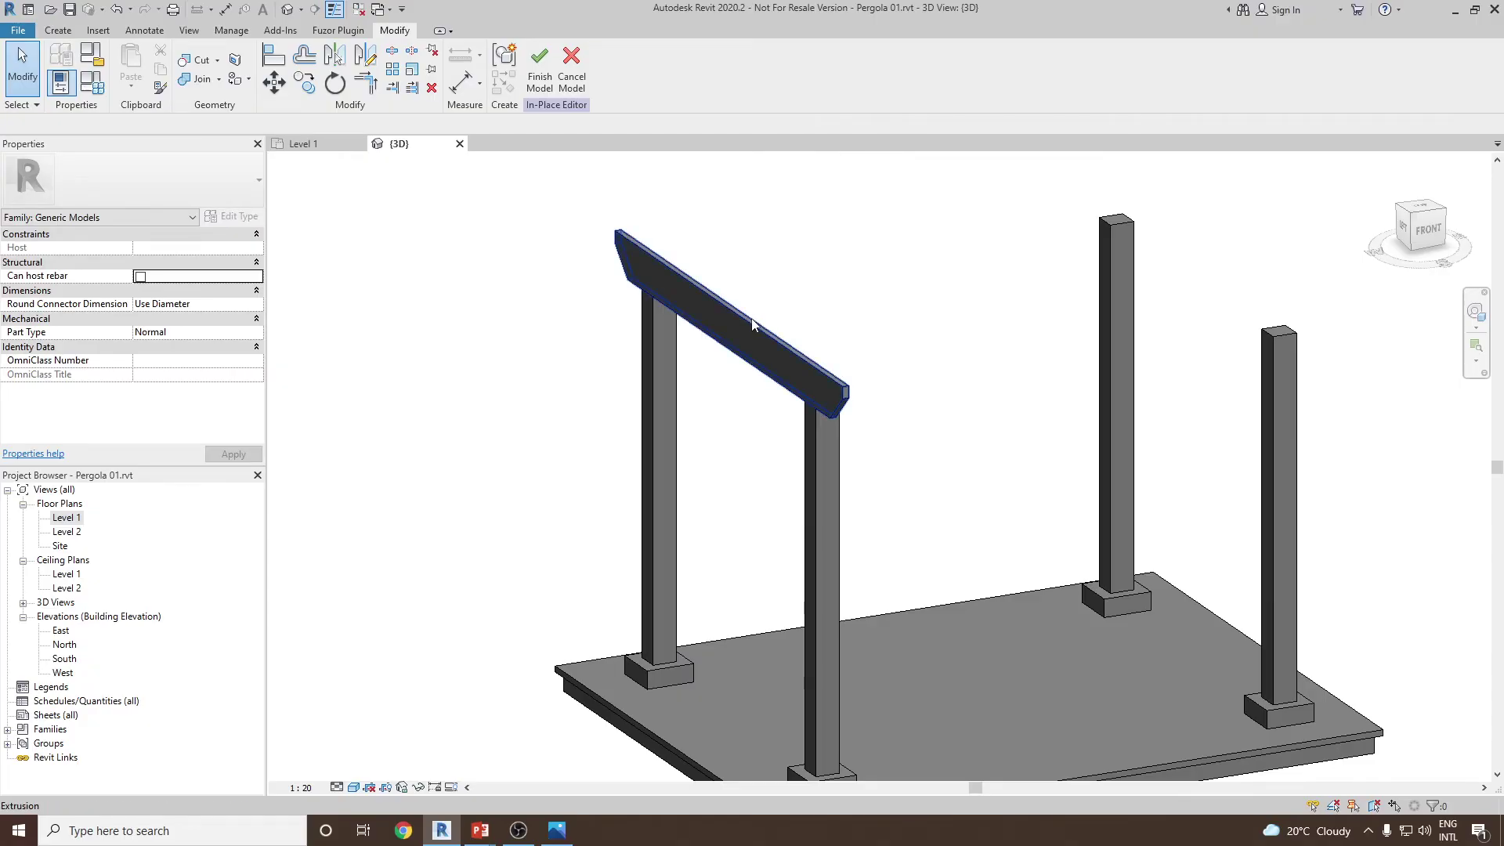
left_click(247, 345)
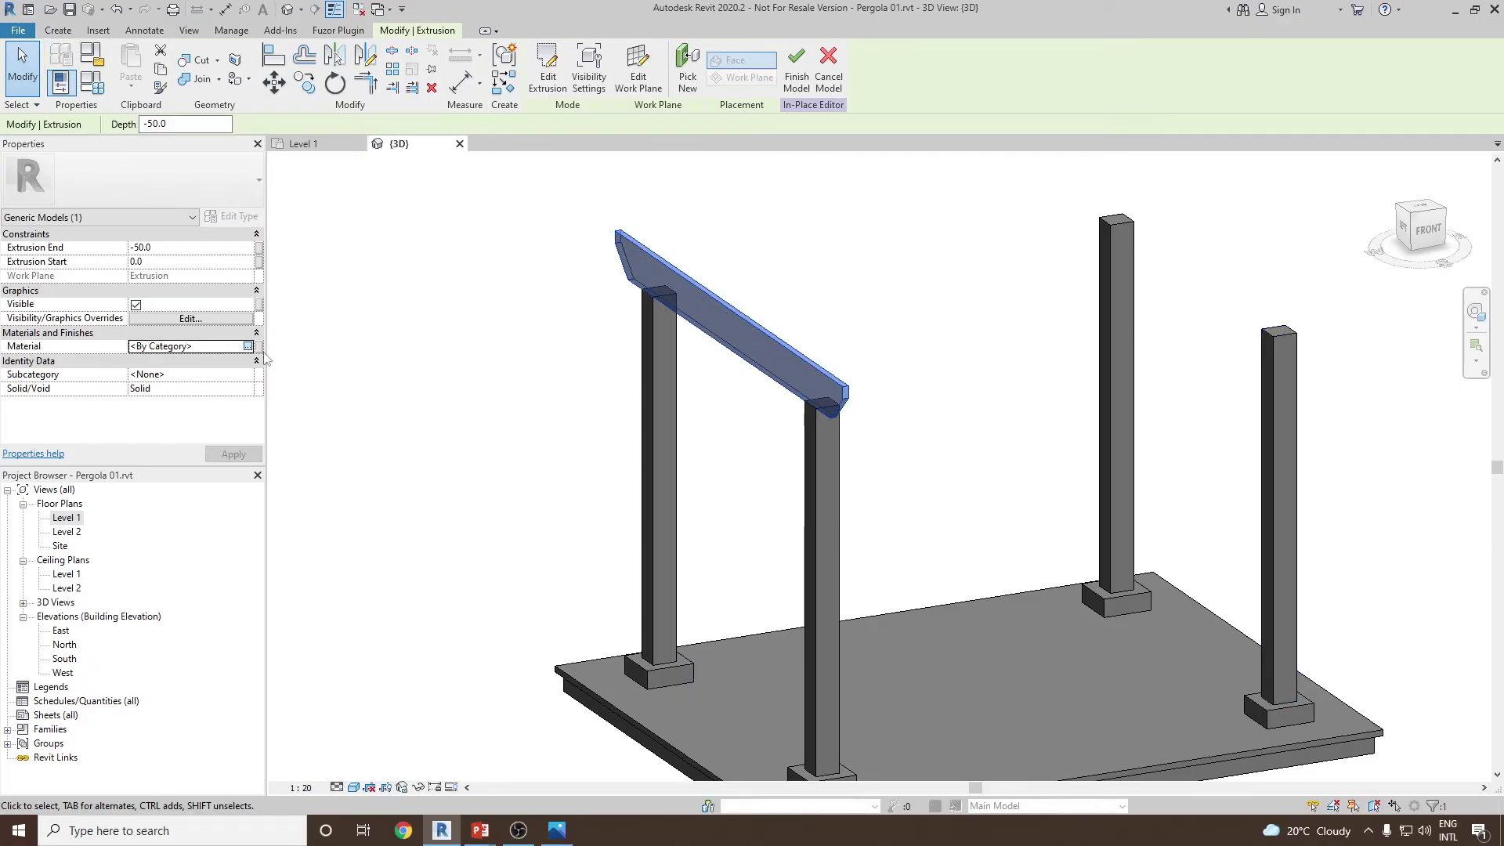
key("Escape")
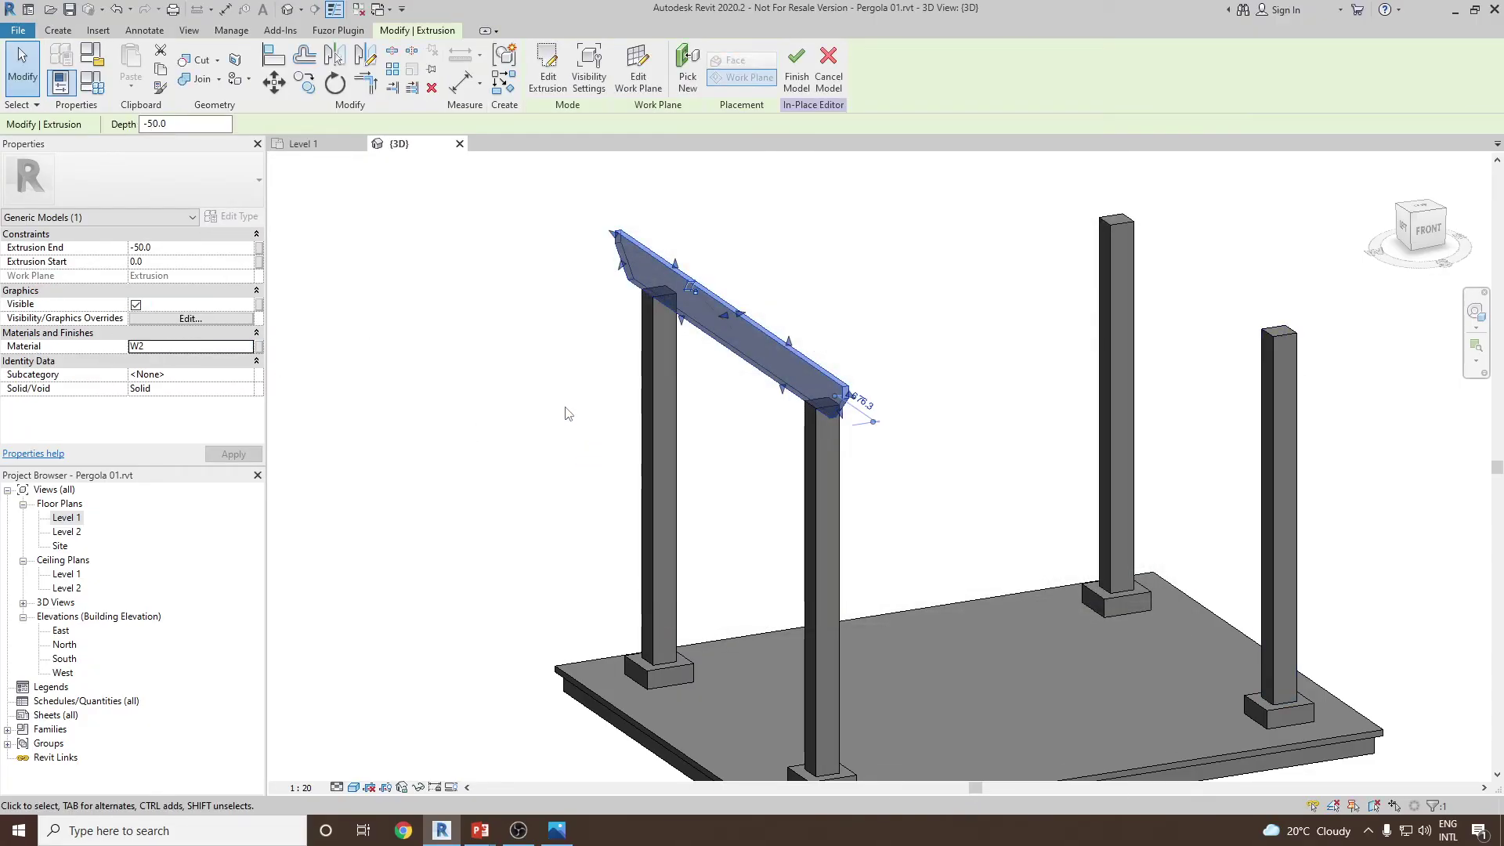
left_click(708, 431)
- Switch the view to the Realistic visual style and inspect how the beam sits on the posts
left_click(352, 787)
left_click(374, 761)
middle_click_drag(705, 439, 797, 450, "shift")
middle_click_drag(797, 354, 732, 402, "shift")
scroll(684, 415, "up", 4)
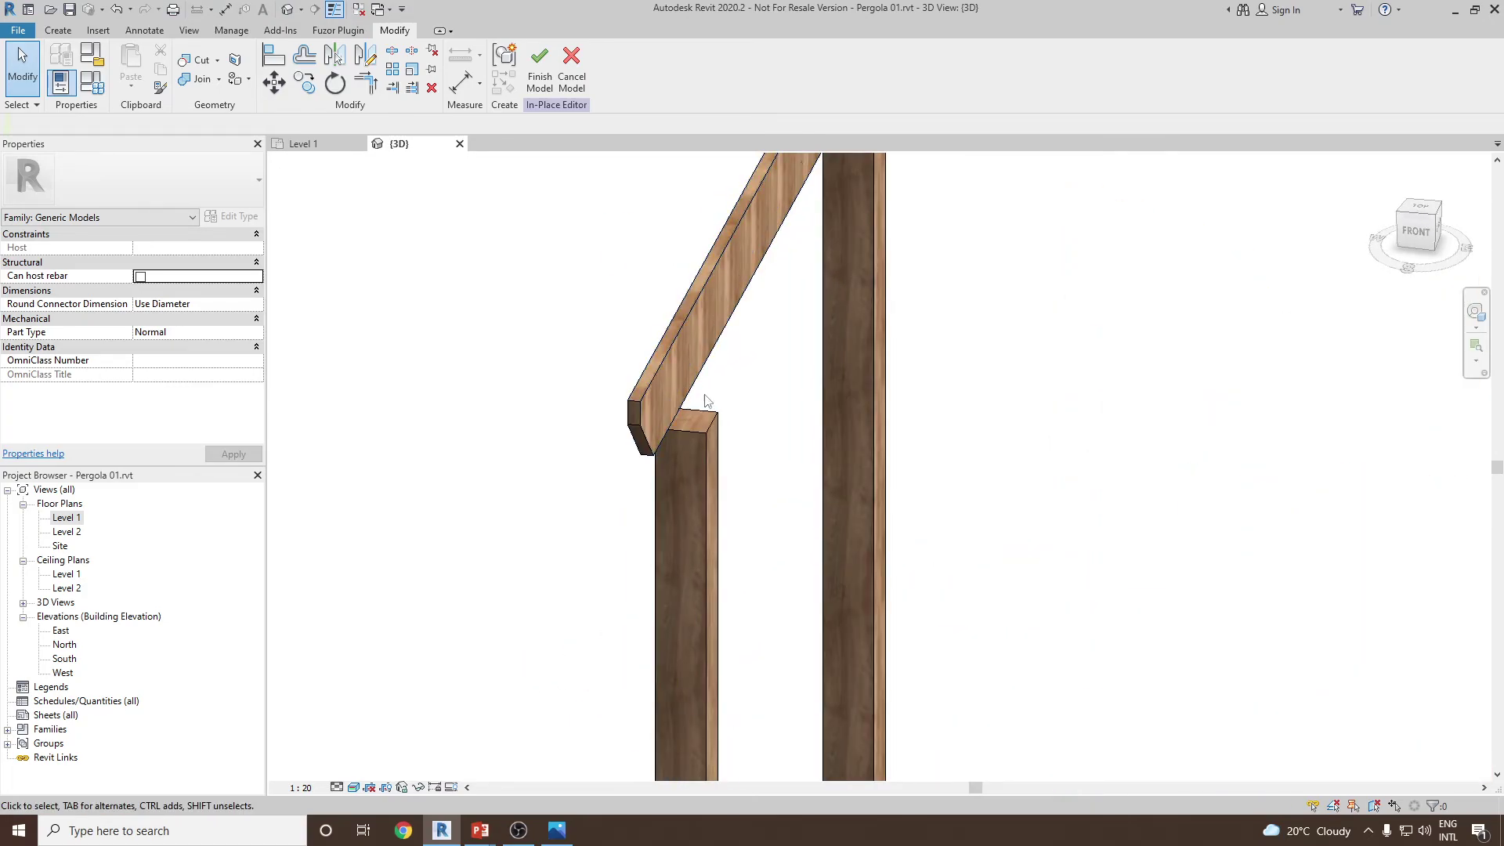
scroll(686, 393, "down", 5)
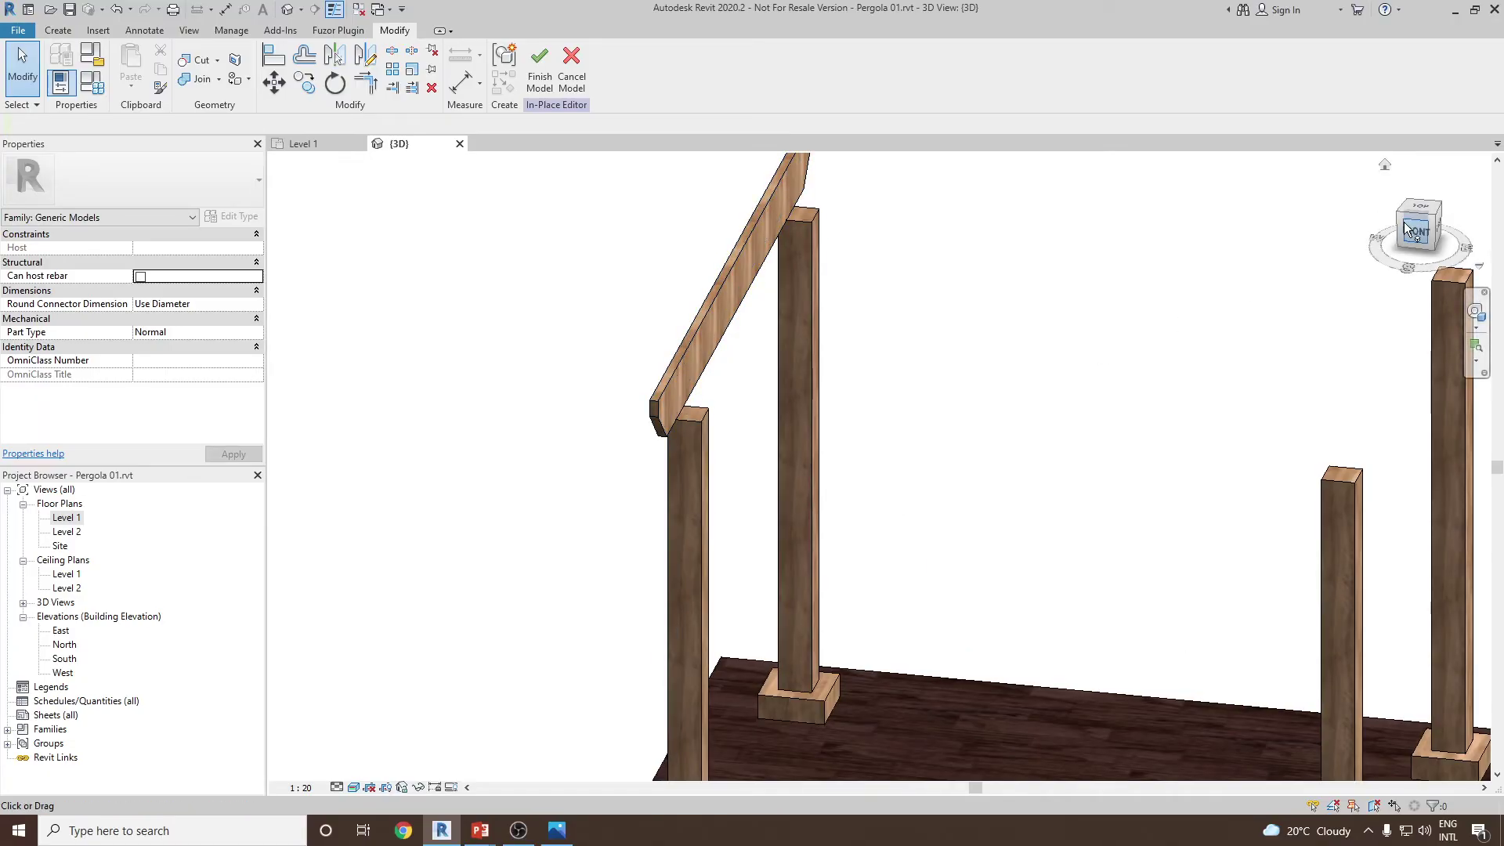
left_click(1423, 210)
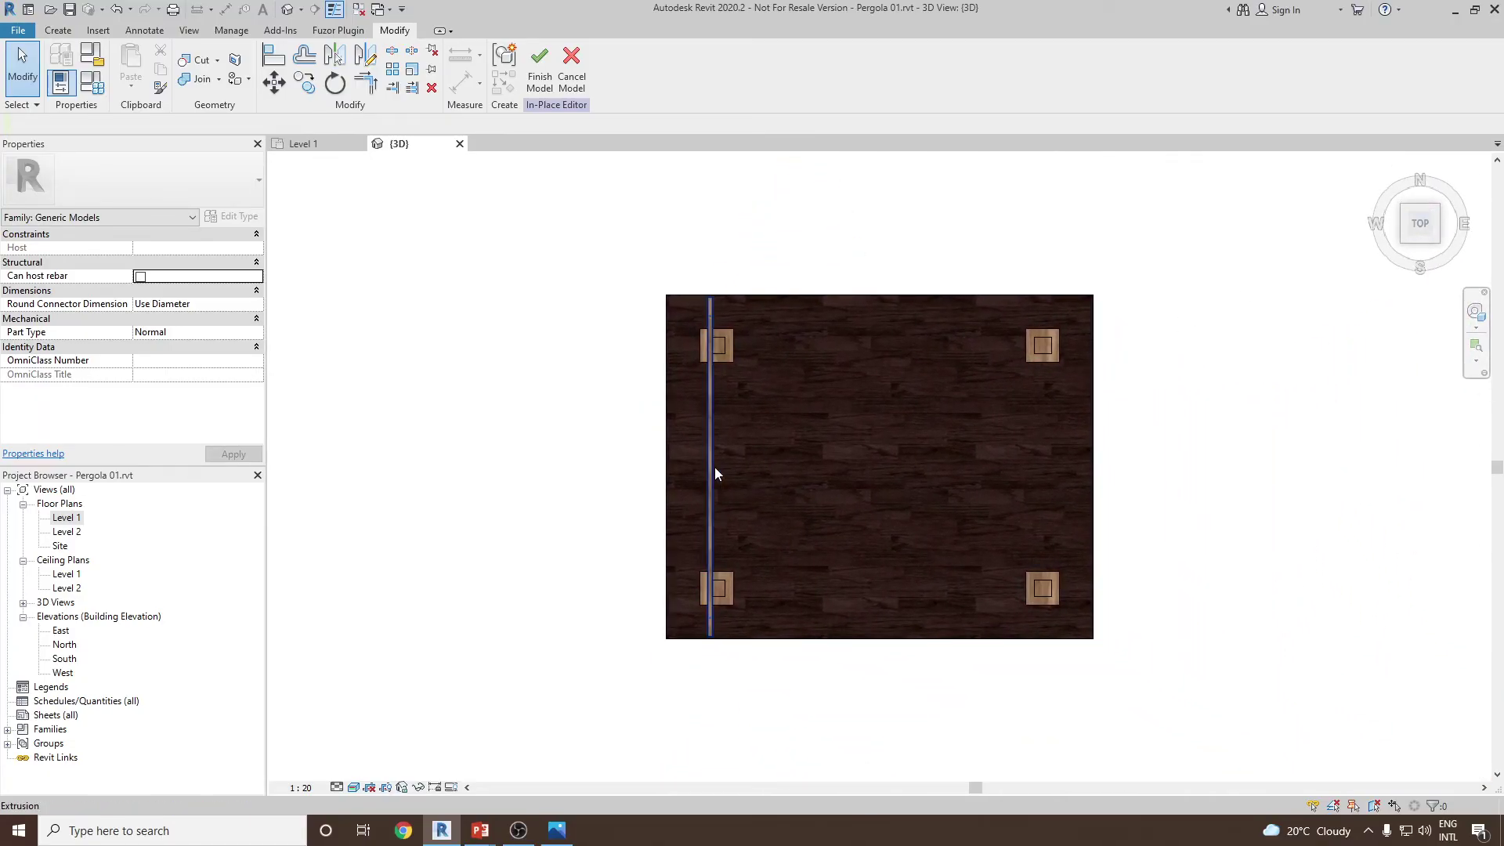
left_click(711, 467)
scroll(744, 511, "up", 2)
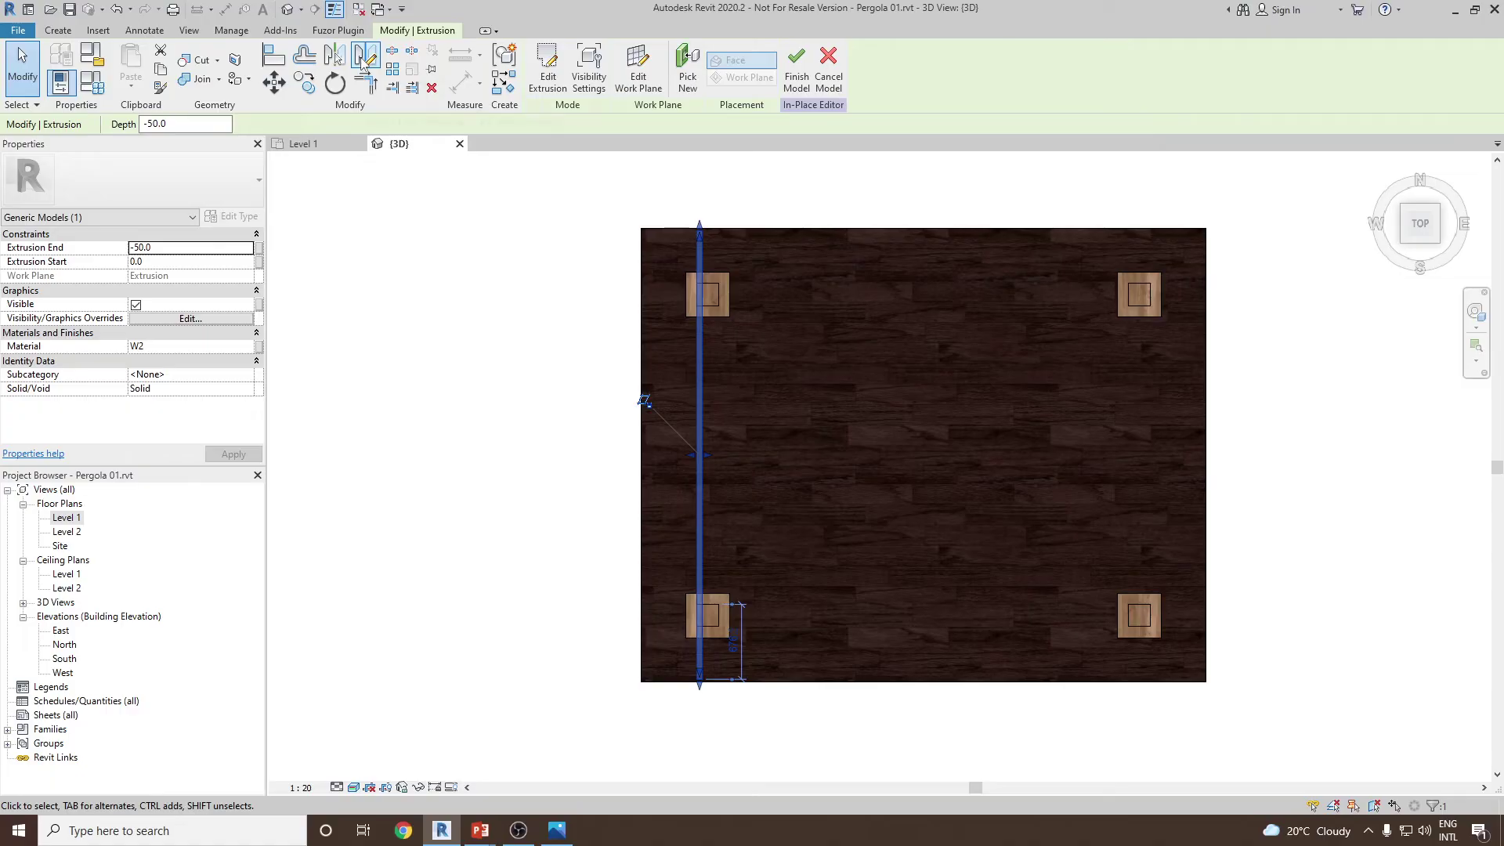
left_click(364, 61)
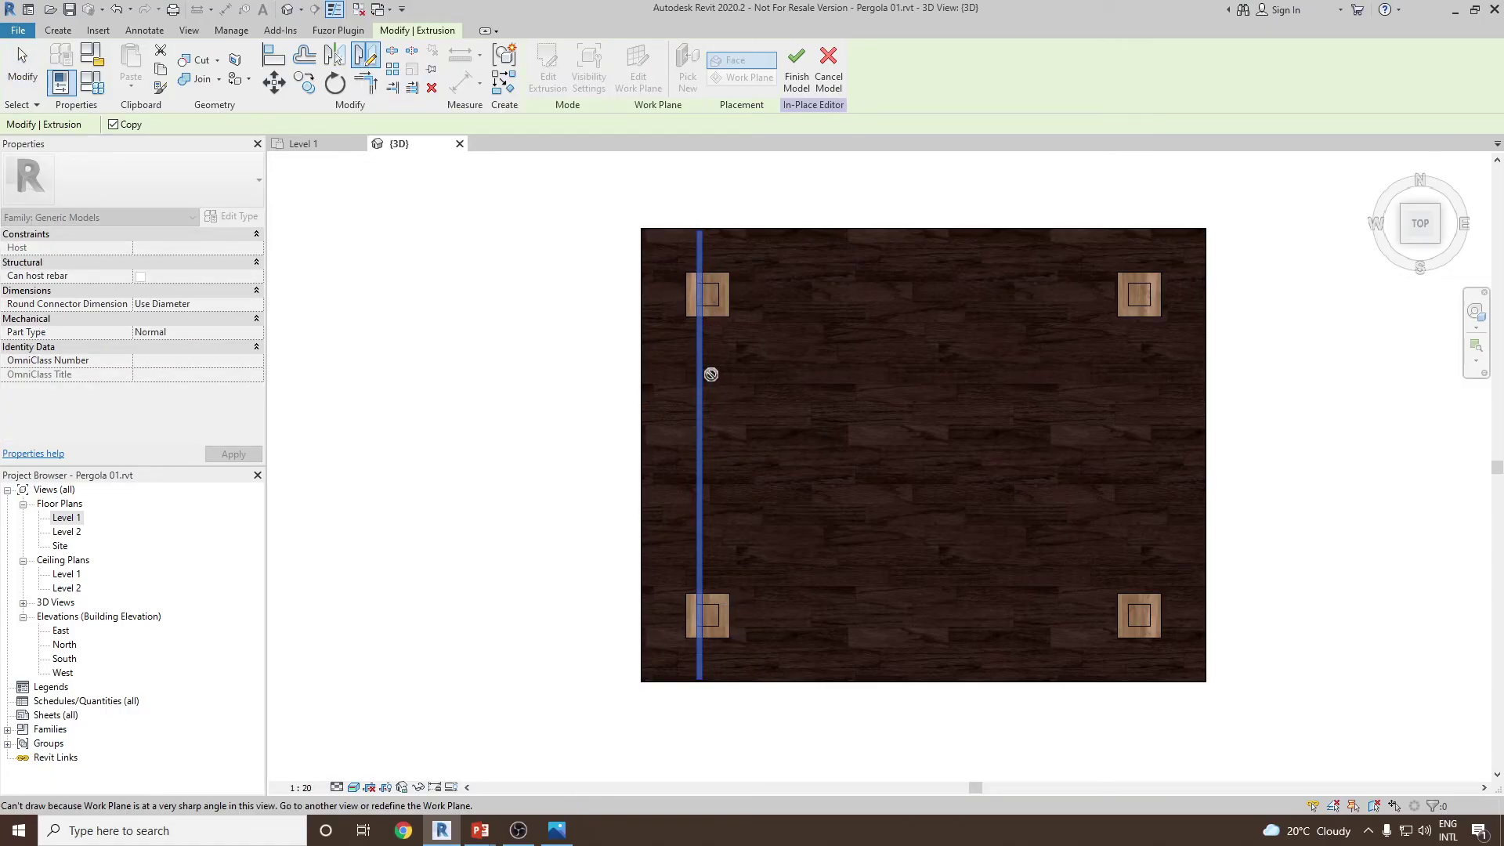
middle_click_drag(741, 505, 654, 353, "shift")
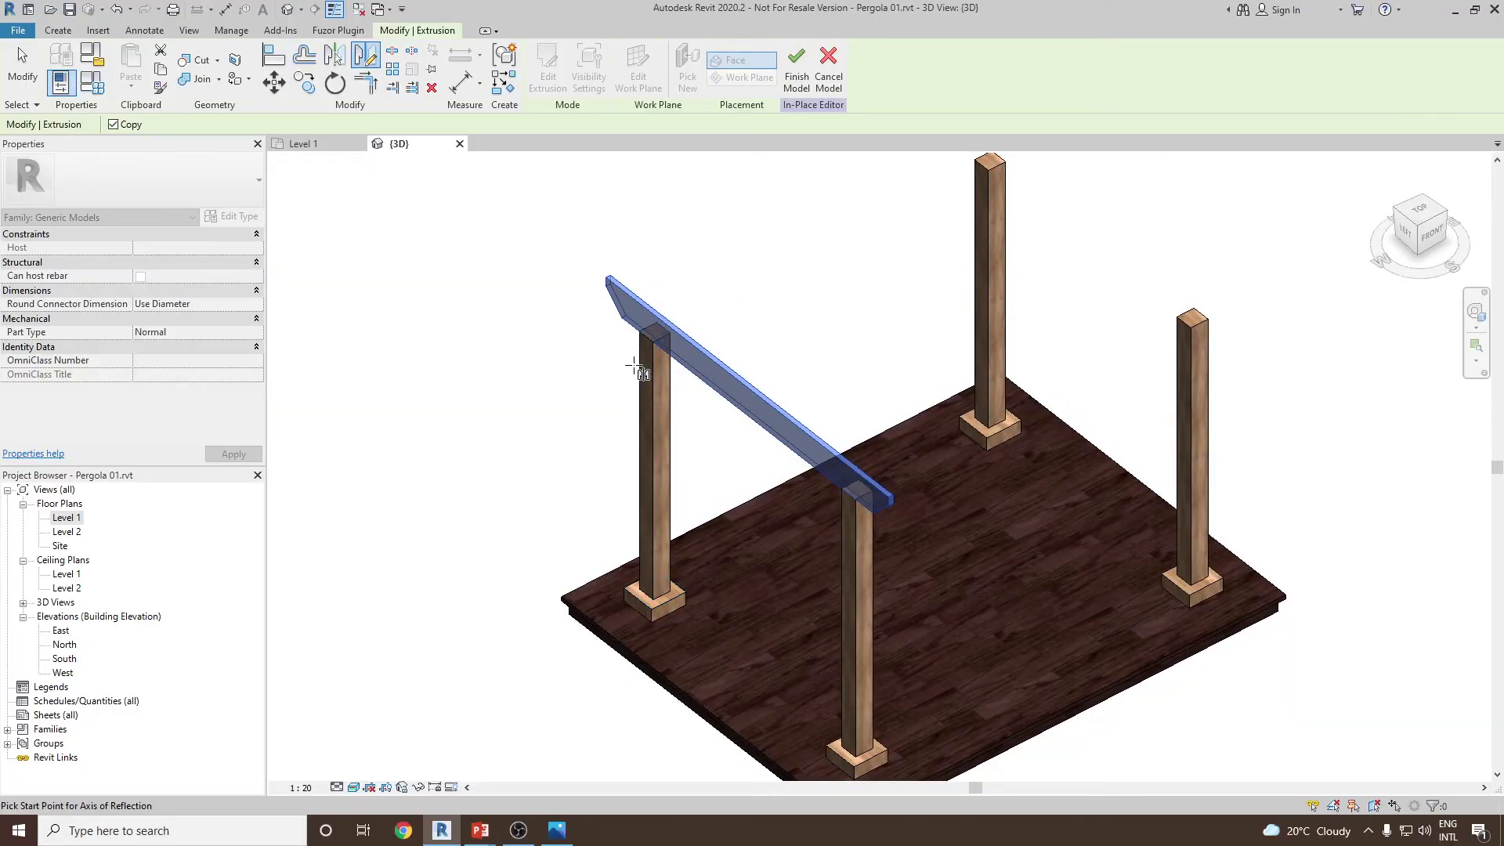
key("Escape")
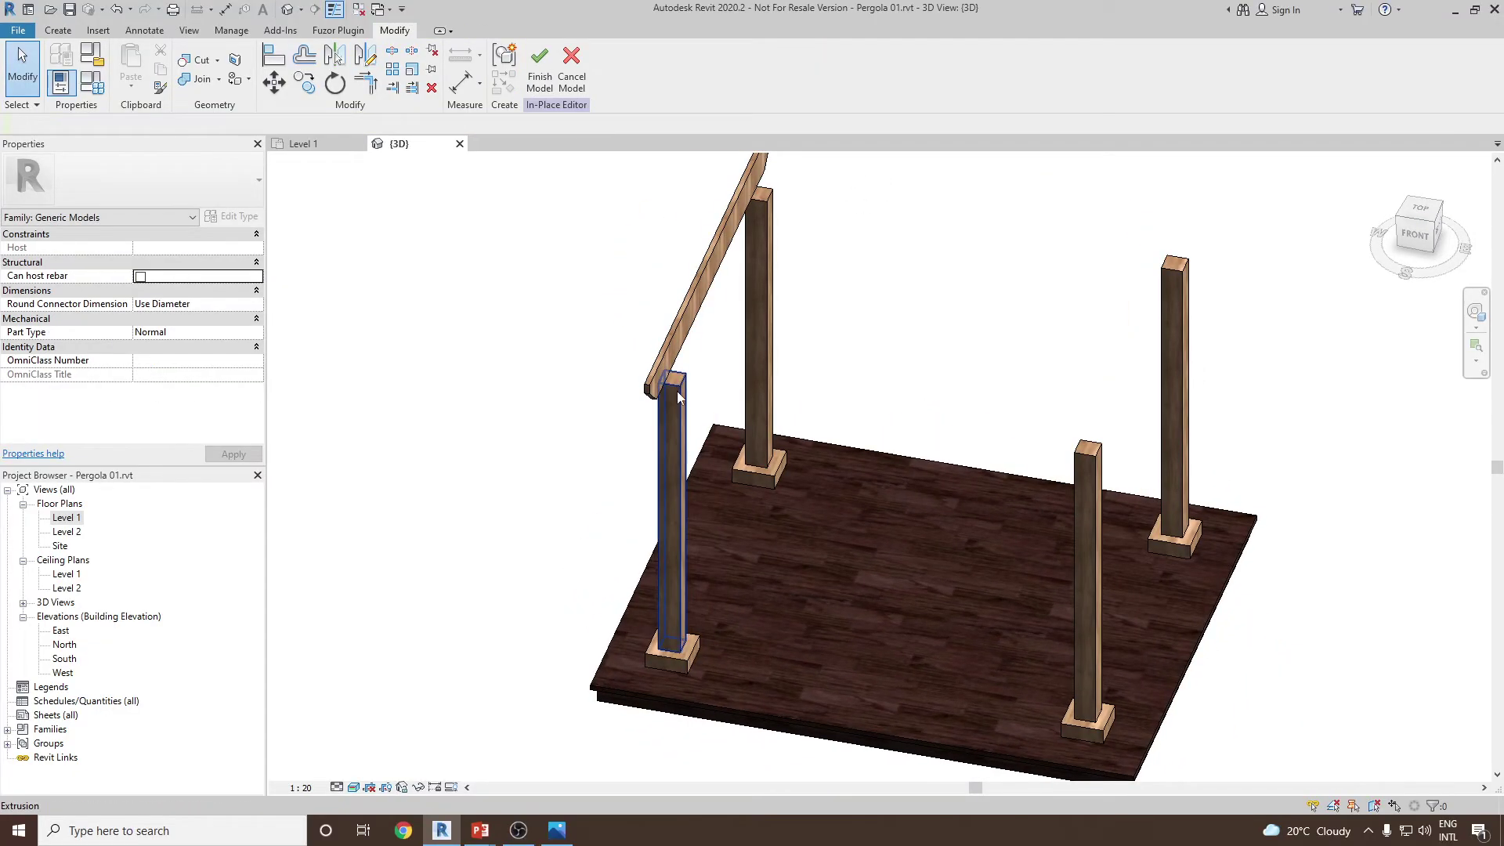
- Set the work plane by picking the top face of the post under the existing beam's end
scroll(676, 390, "up", 2)
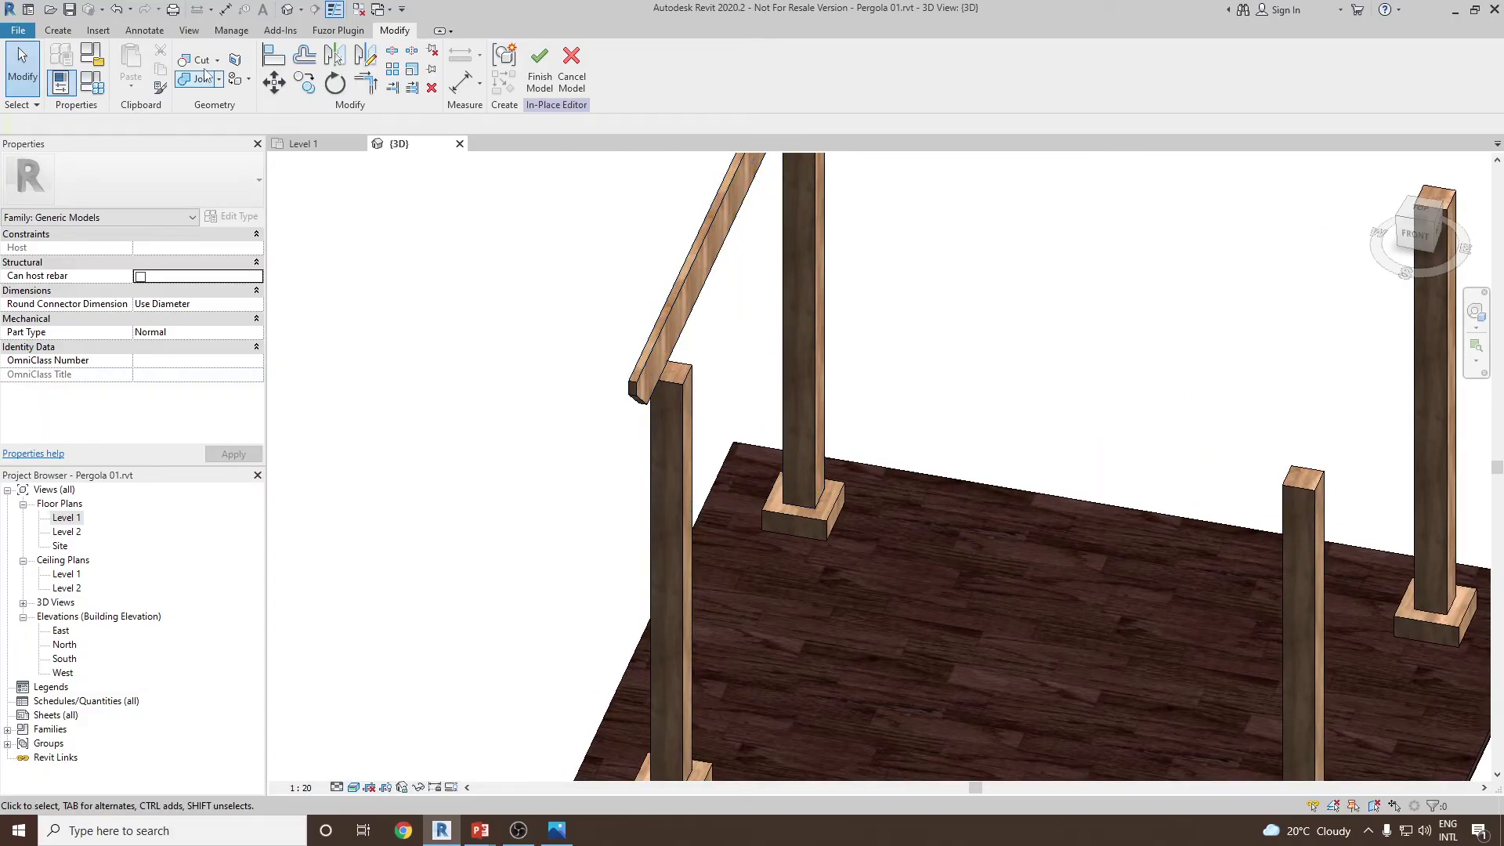
left_click(59, 31)
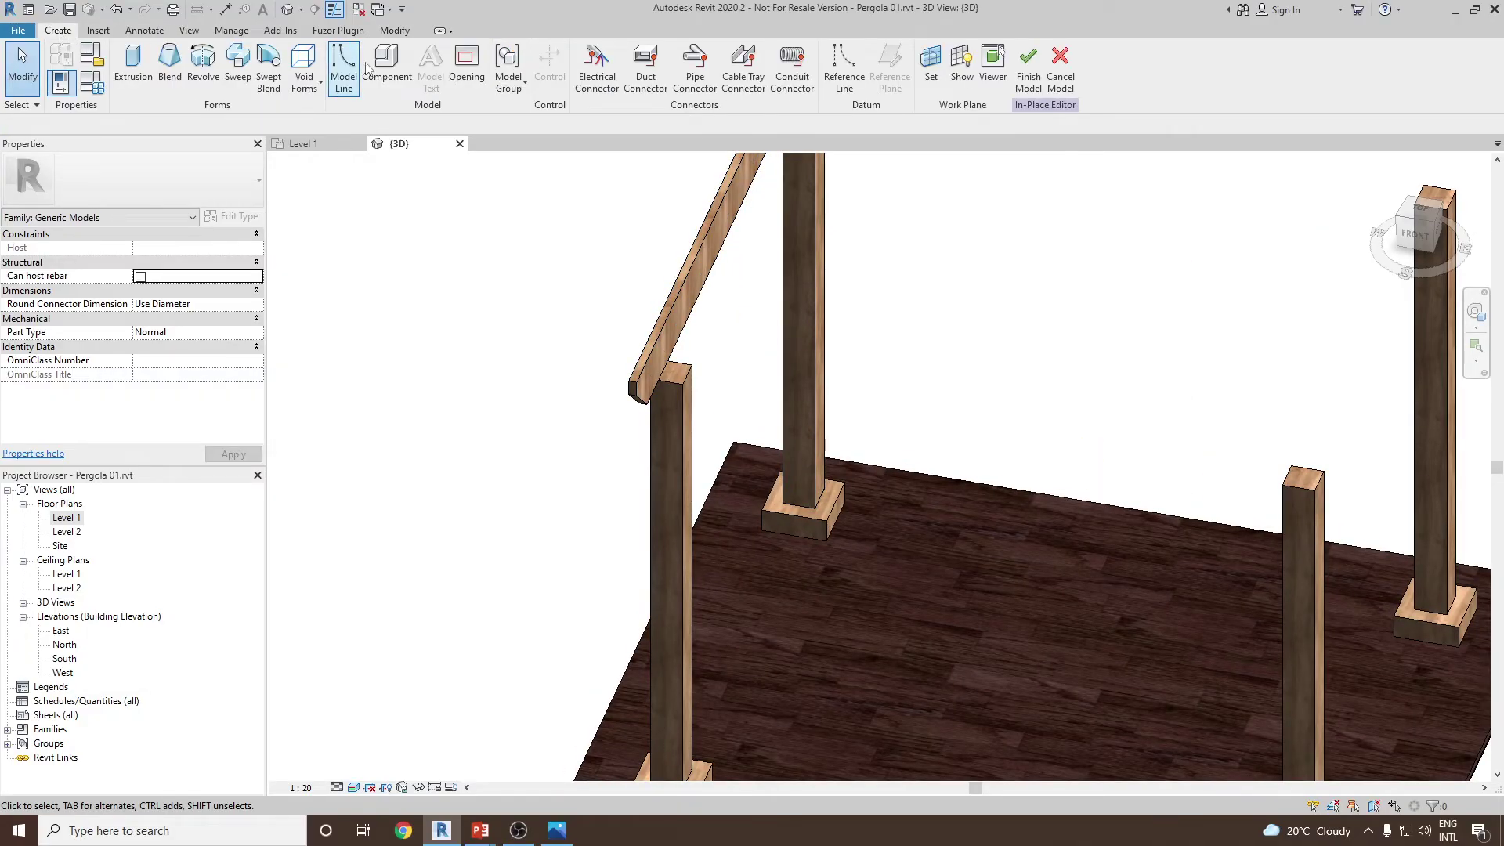
left_click(930, 67)
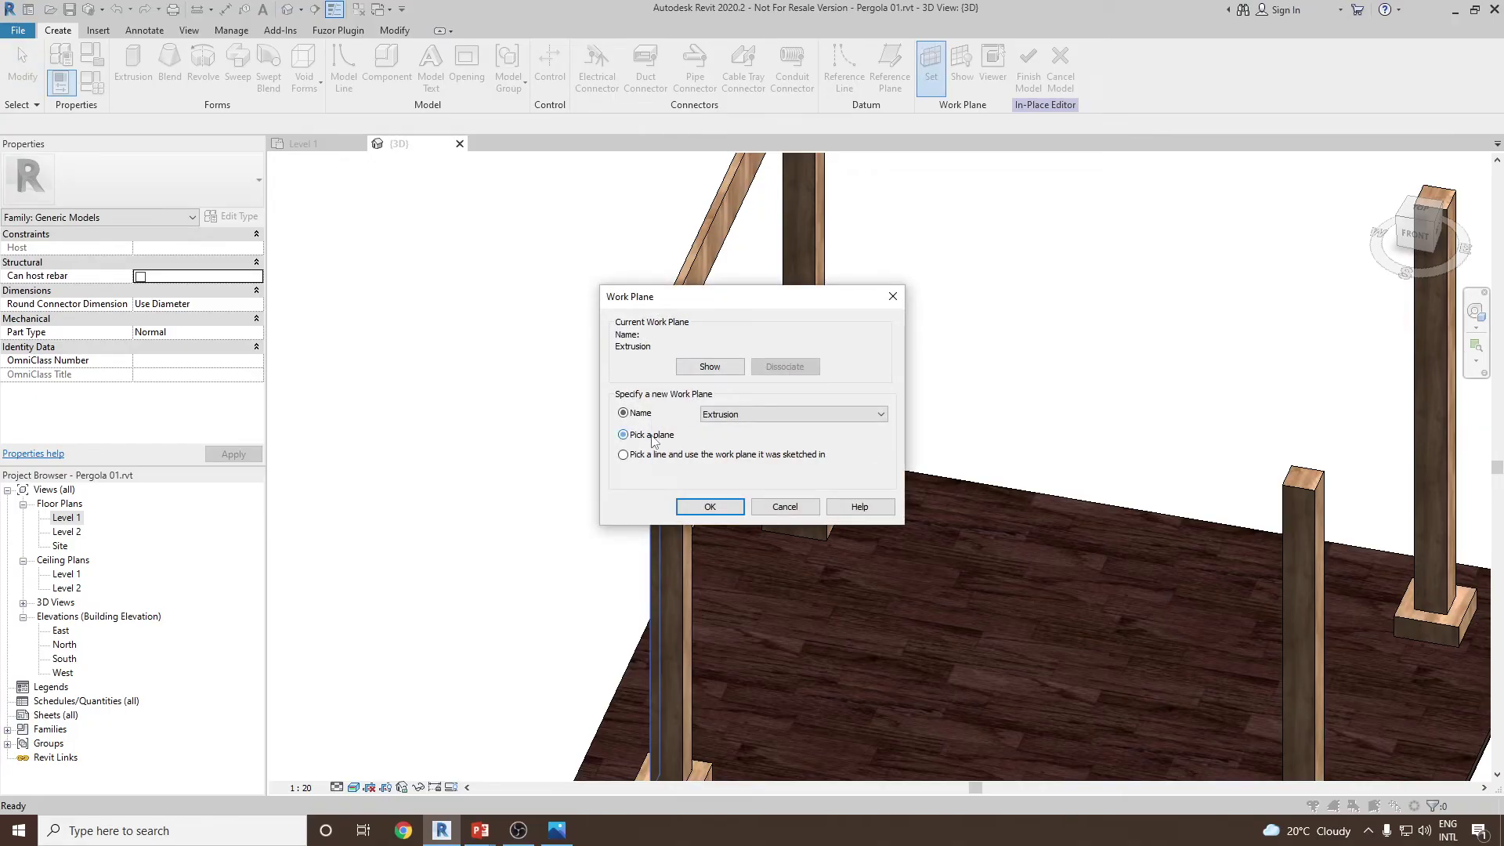
left_click(709, 509)
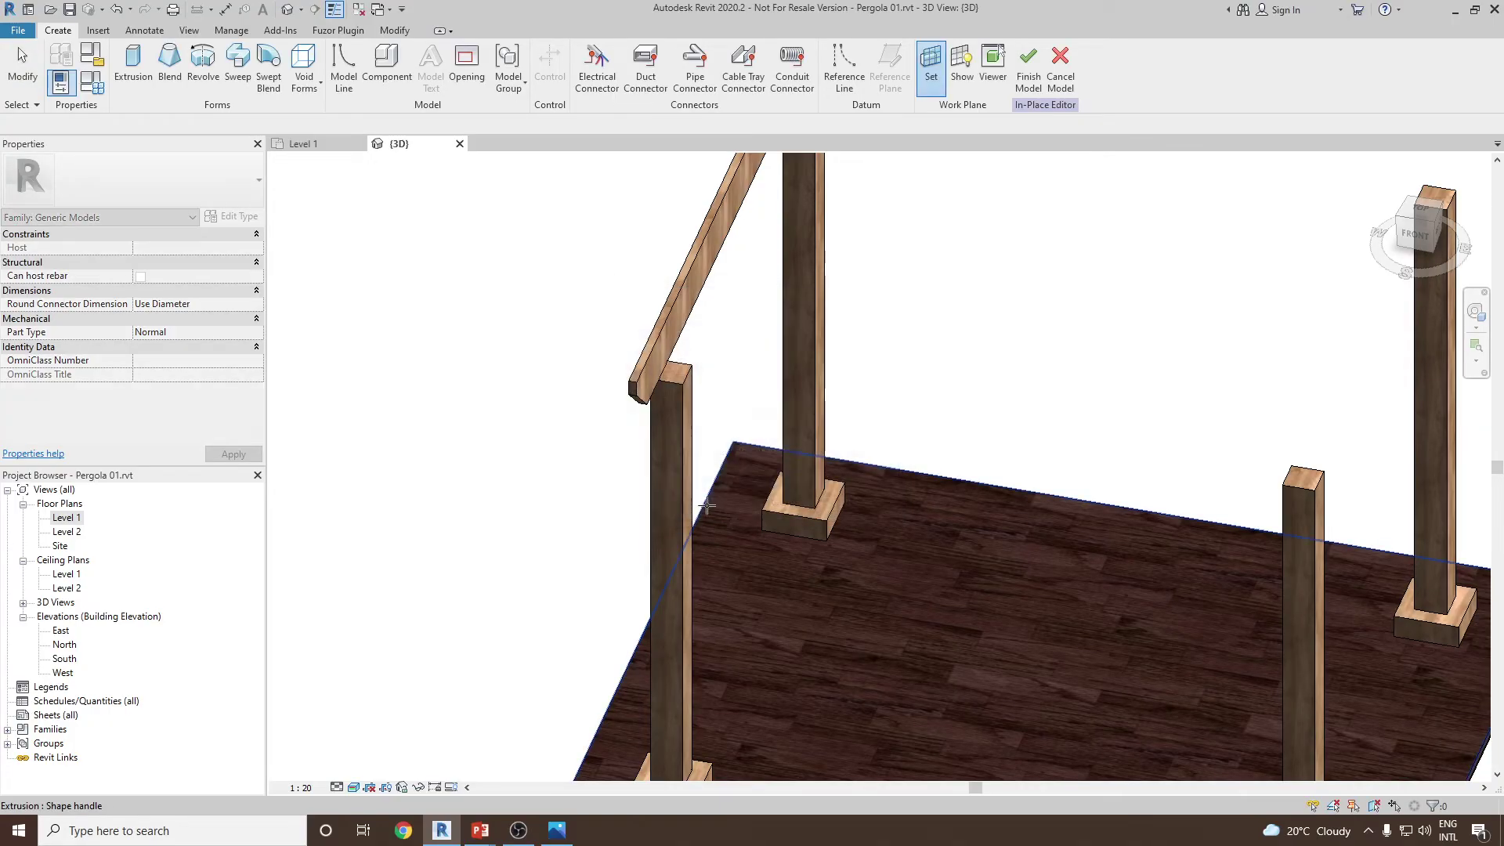
left_click(678, 368)
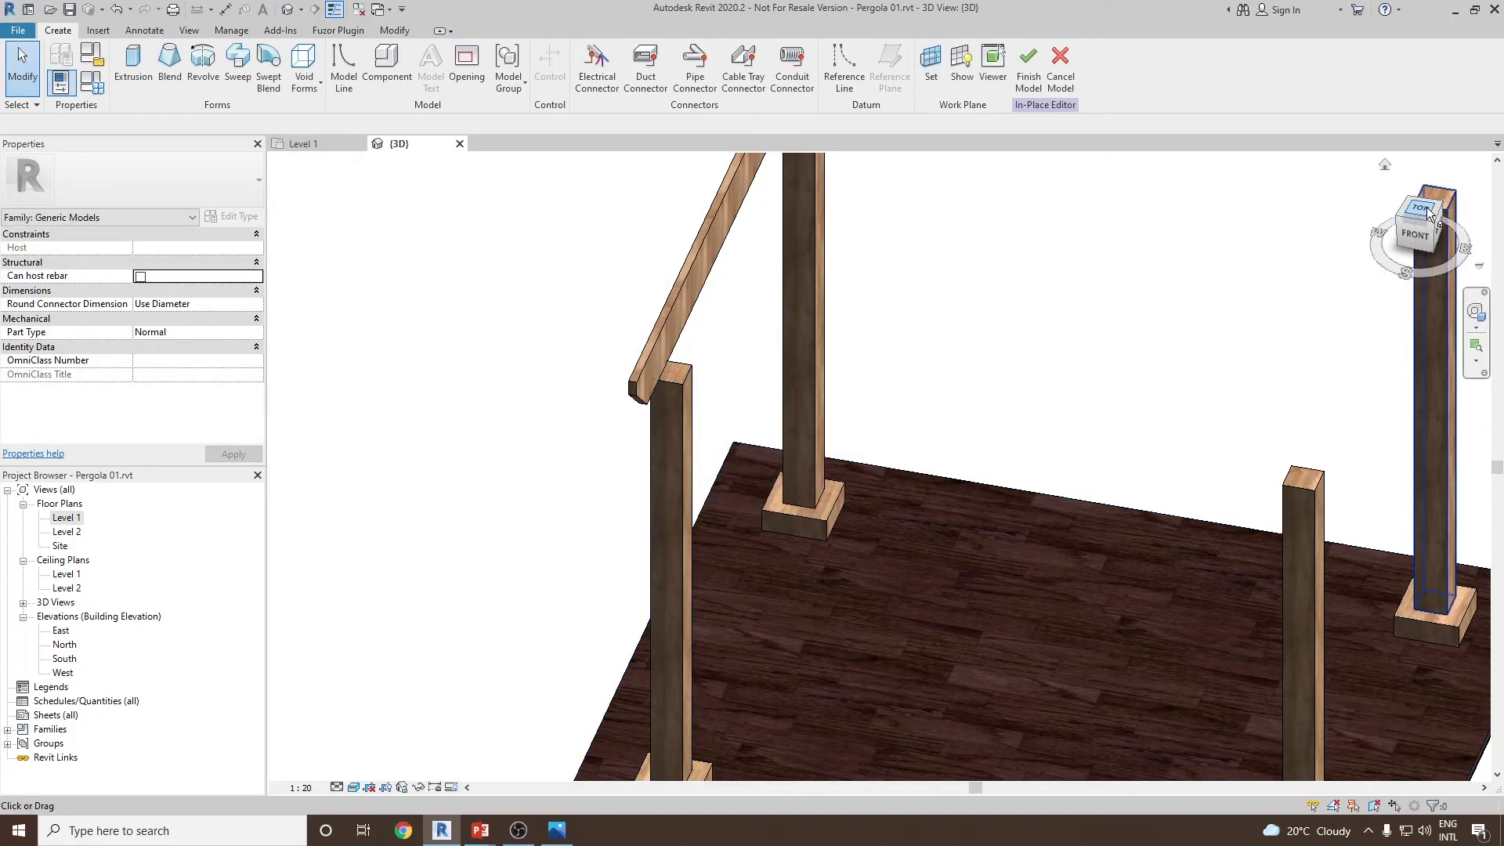
- Mirror a copy of the roof beam about an axis drawn through the centre of its post, forming a pair
left_click(1413, 227)
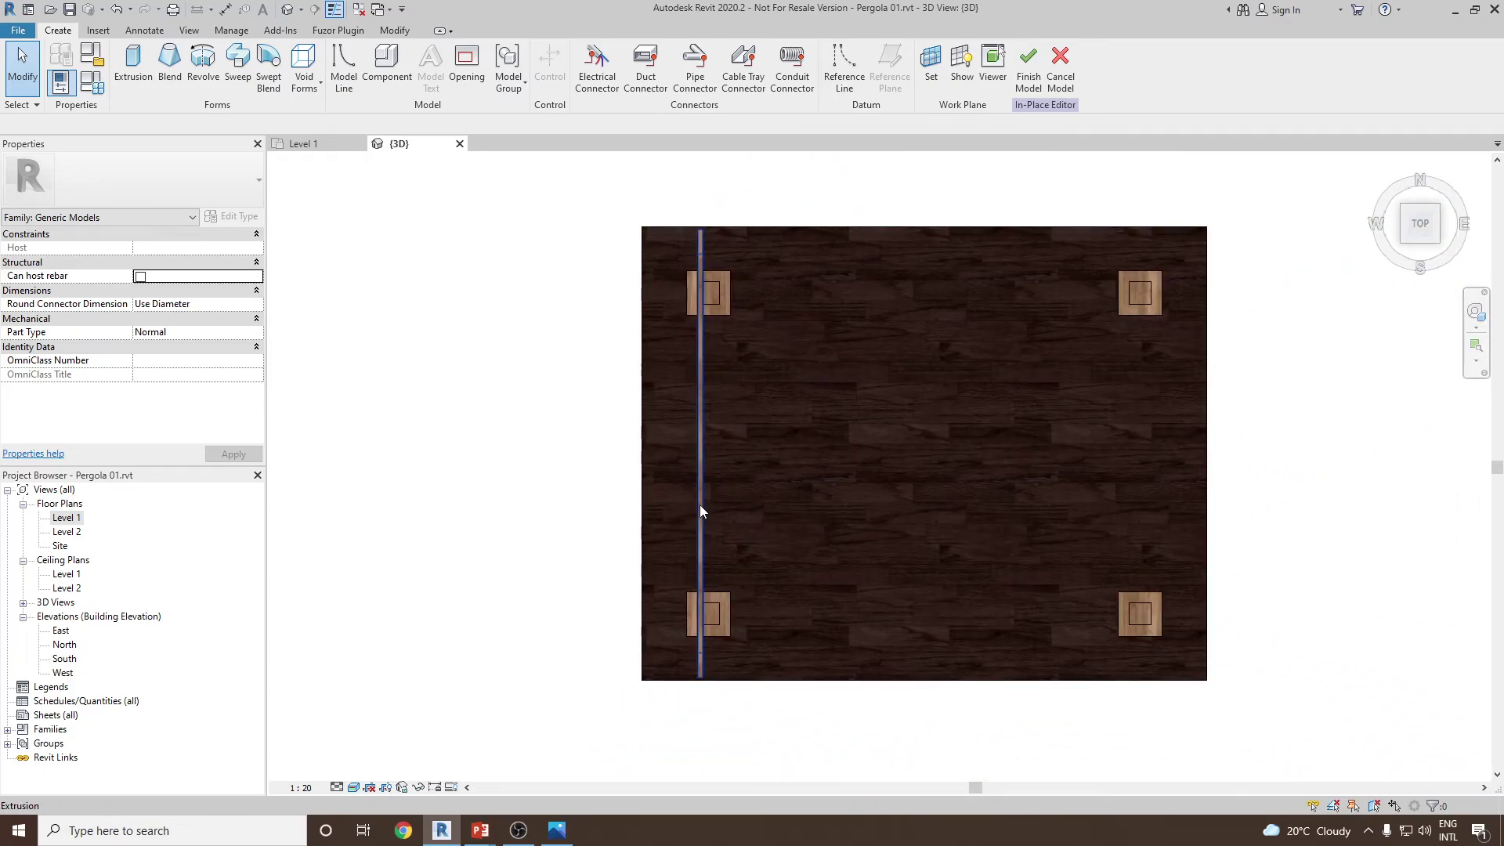
left_click(698, 505)
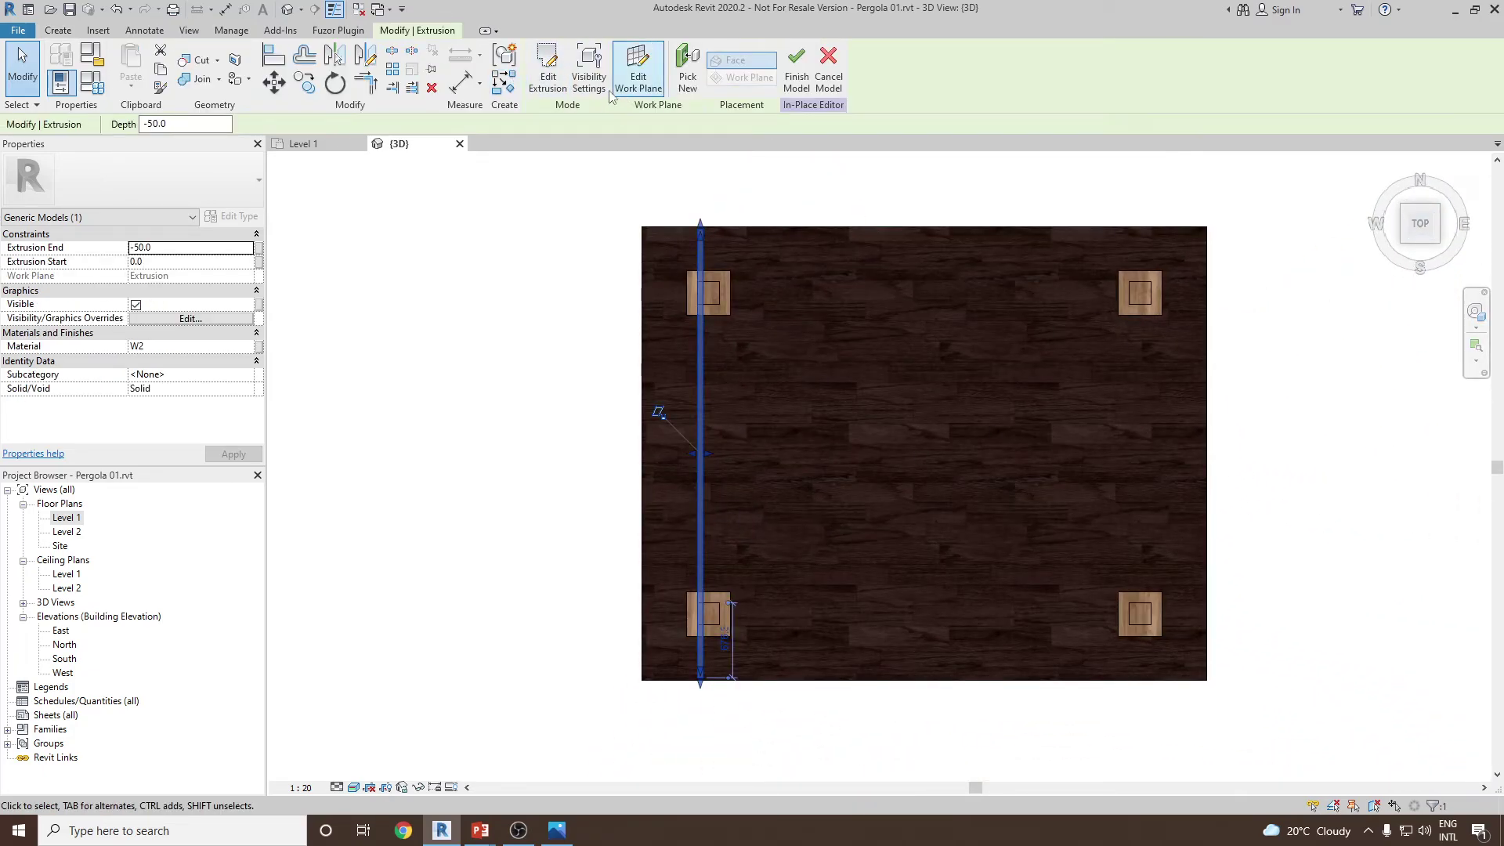
left_click(365, 54)
scroll(717, 301, "up", 3)
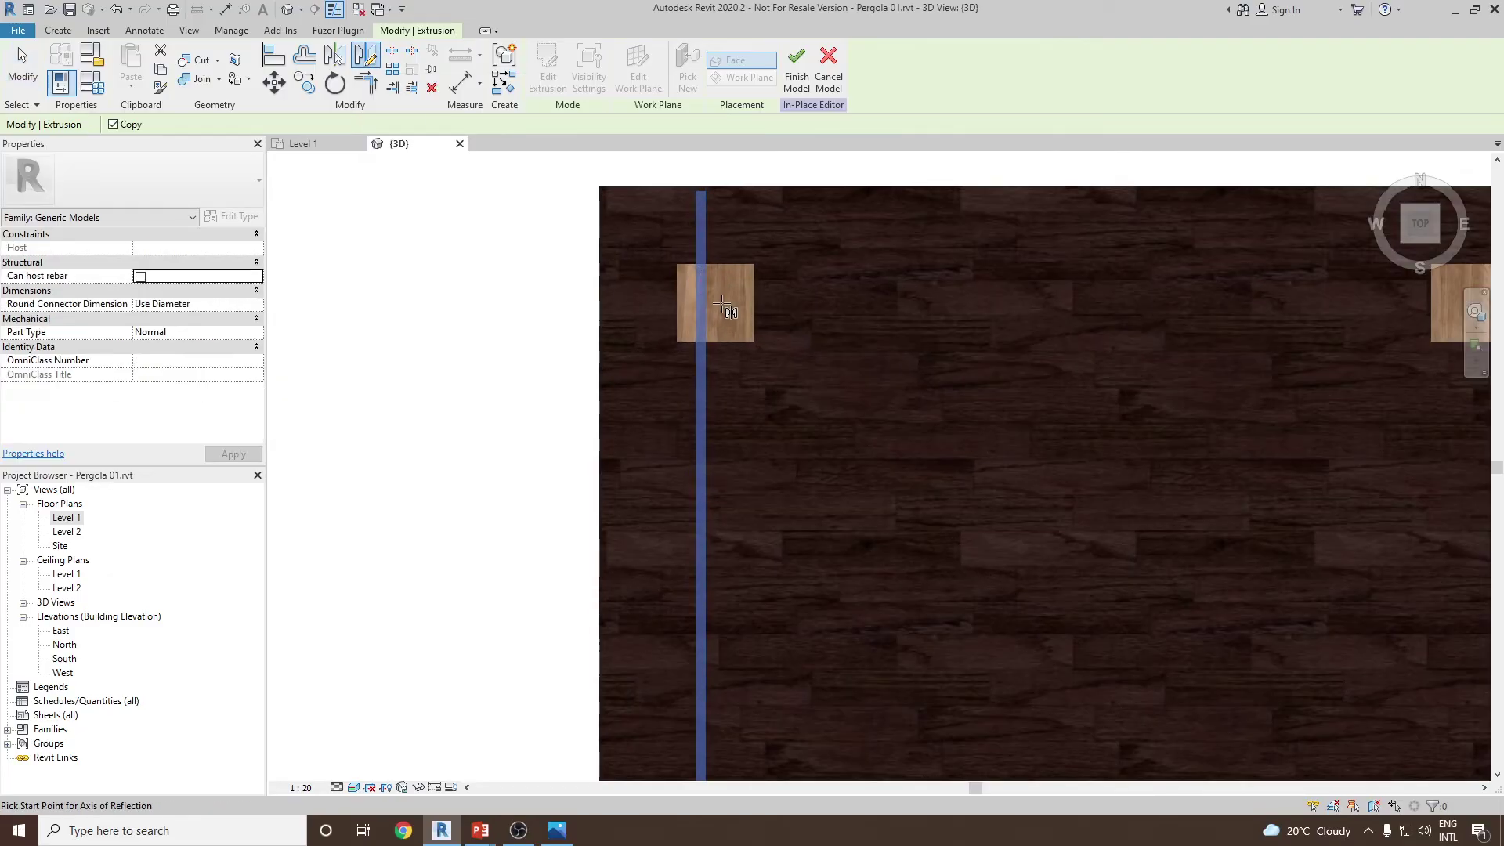
left_click(715, 283)
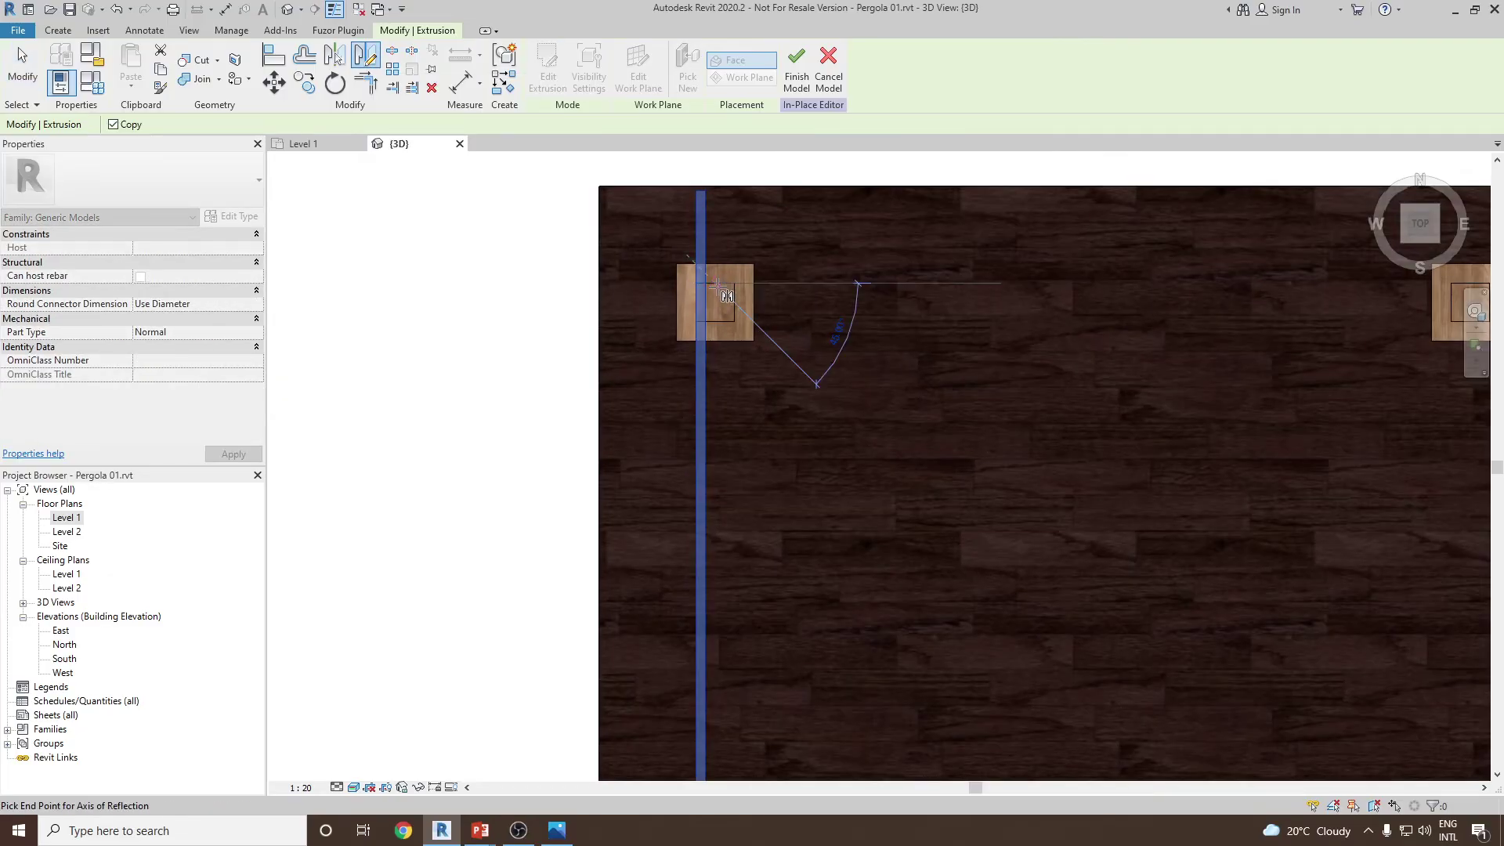
left_click(716, 378)
key("Escape")
- Mirror a copy of both beams onto the opposite posts, using an axis drawn across the middle of the deck
scroll(764, 454, "down", 5)
middle_click_drag(774, 456, 971, 242, "shift")
left_click_drag(627, 325, 880, 557)
left_click(986, 415, "ctrl")
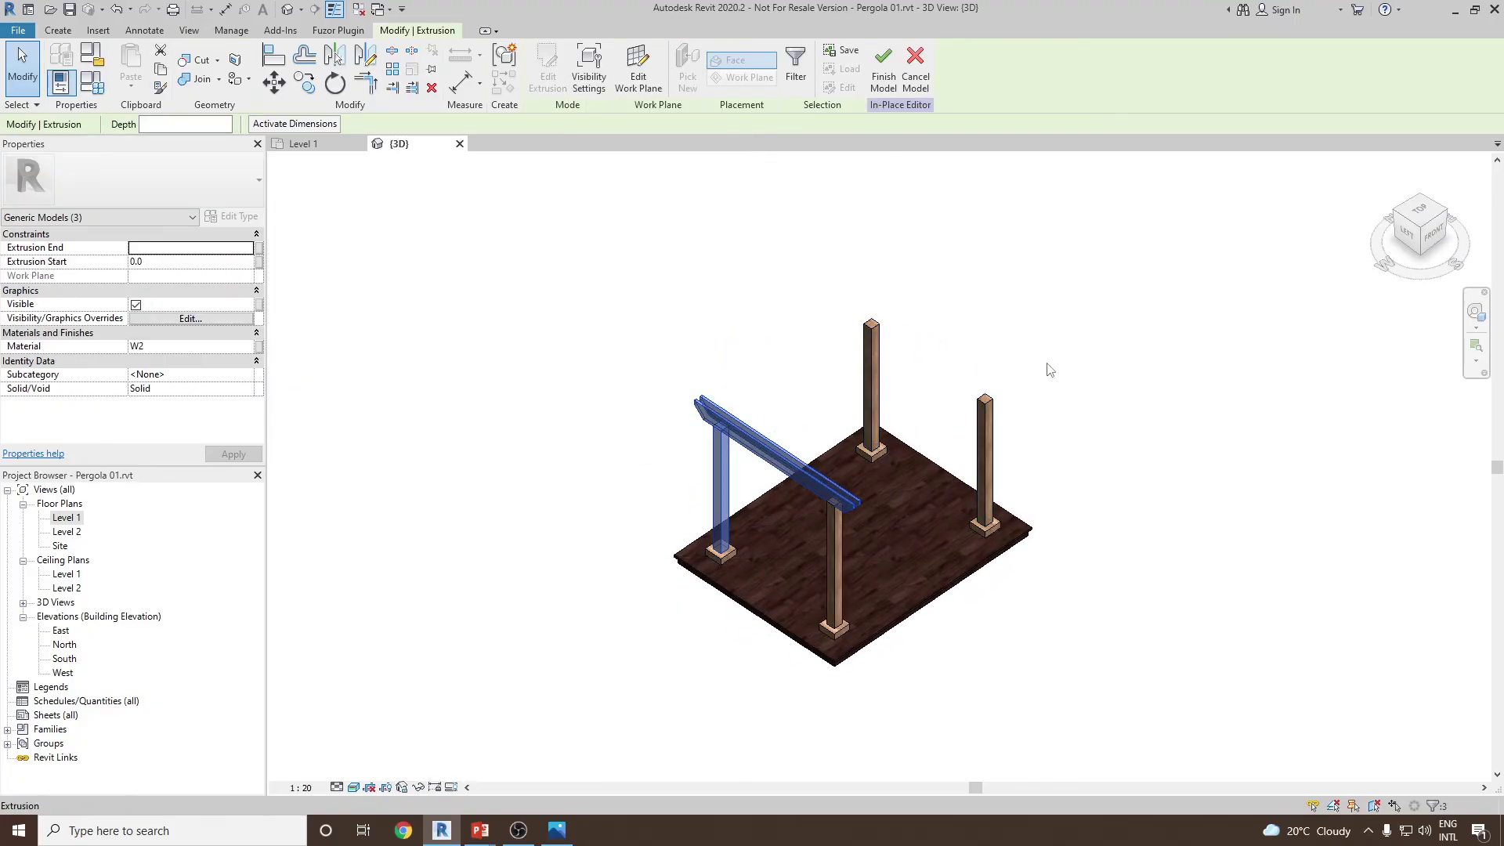
left_click(1419, 210)
key("Escape")
left_click(835, 462)
left_click(835, 475, "ctrl")
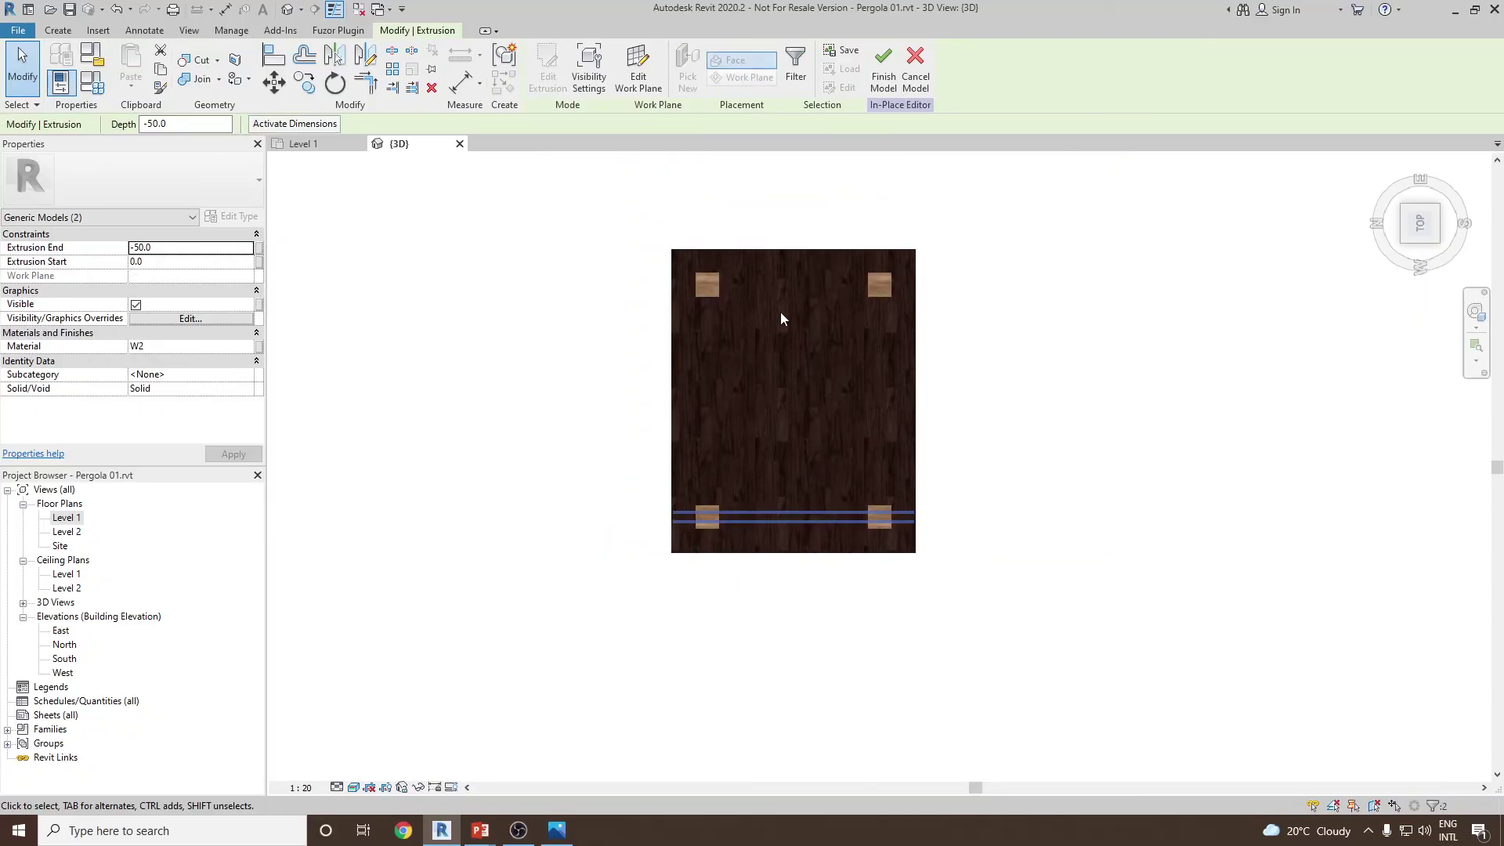
left_click(365, 64)
scroll(893, 403, "up", 2)
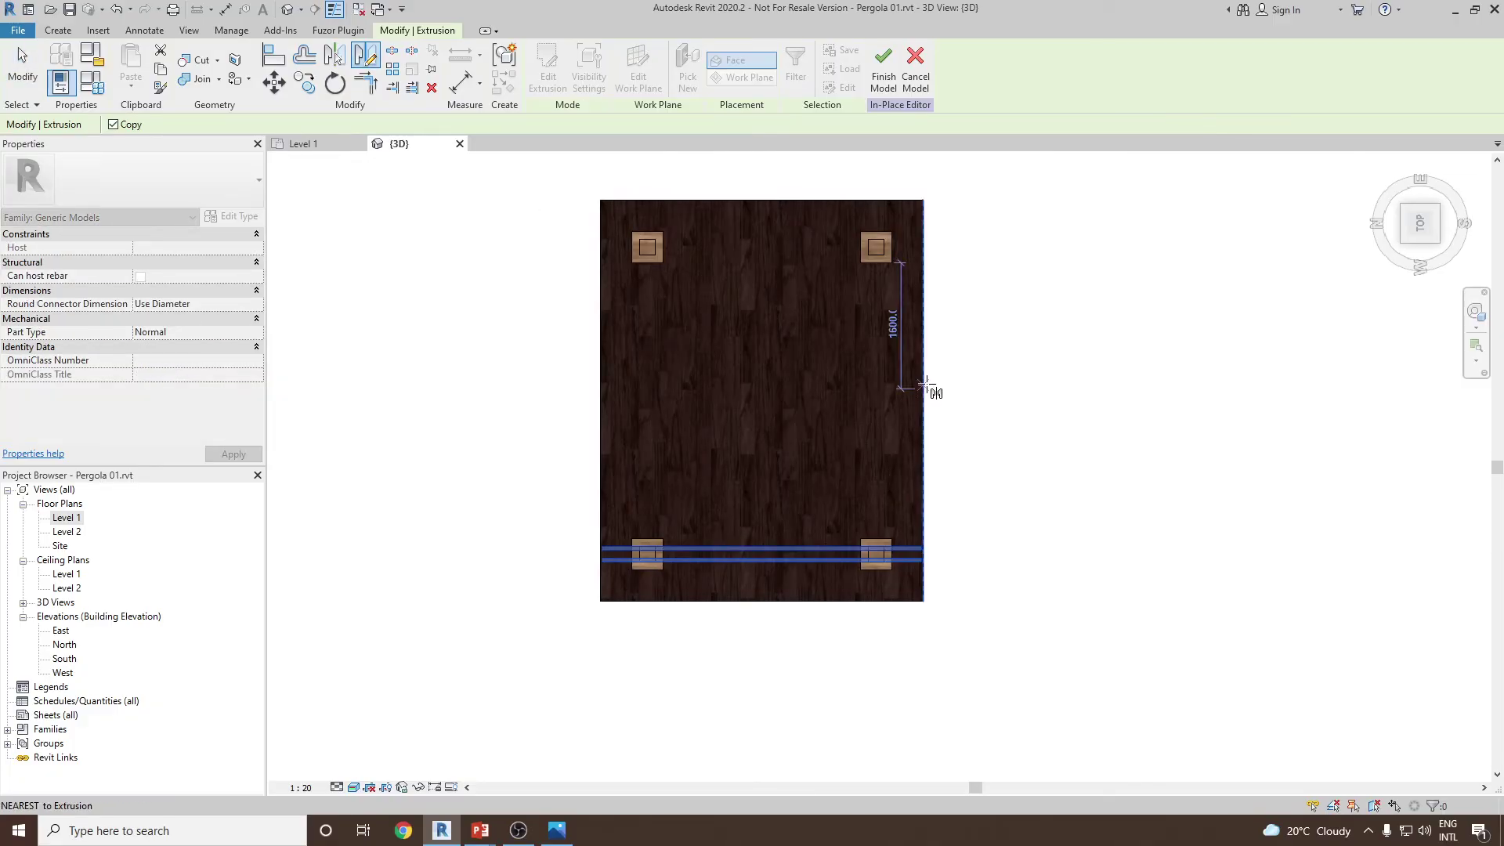
left_click(923, 401)
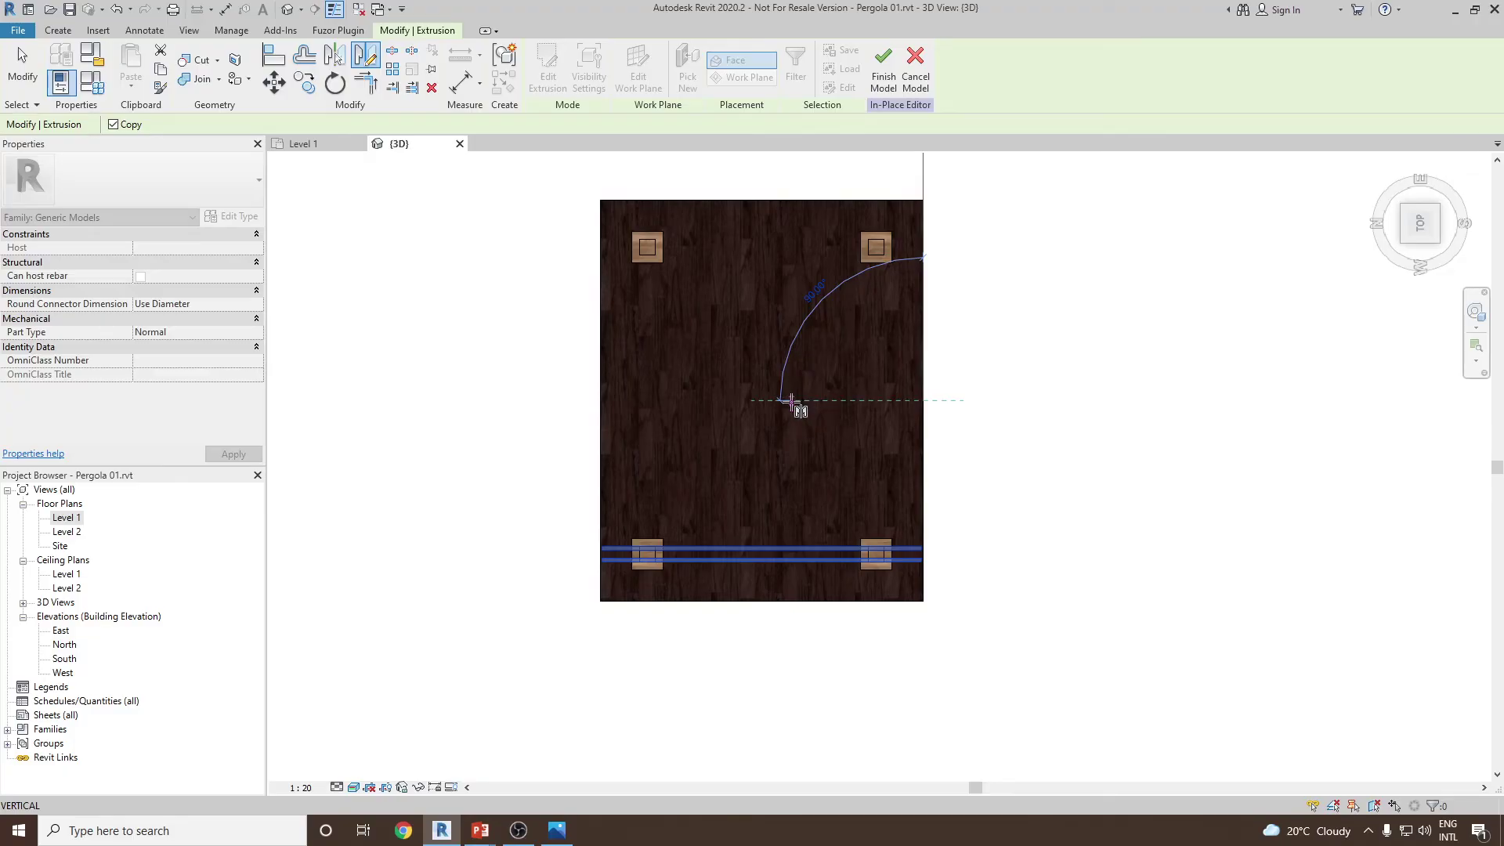
left_click(537, 401)
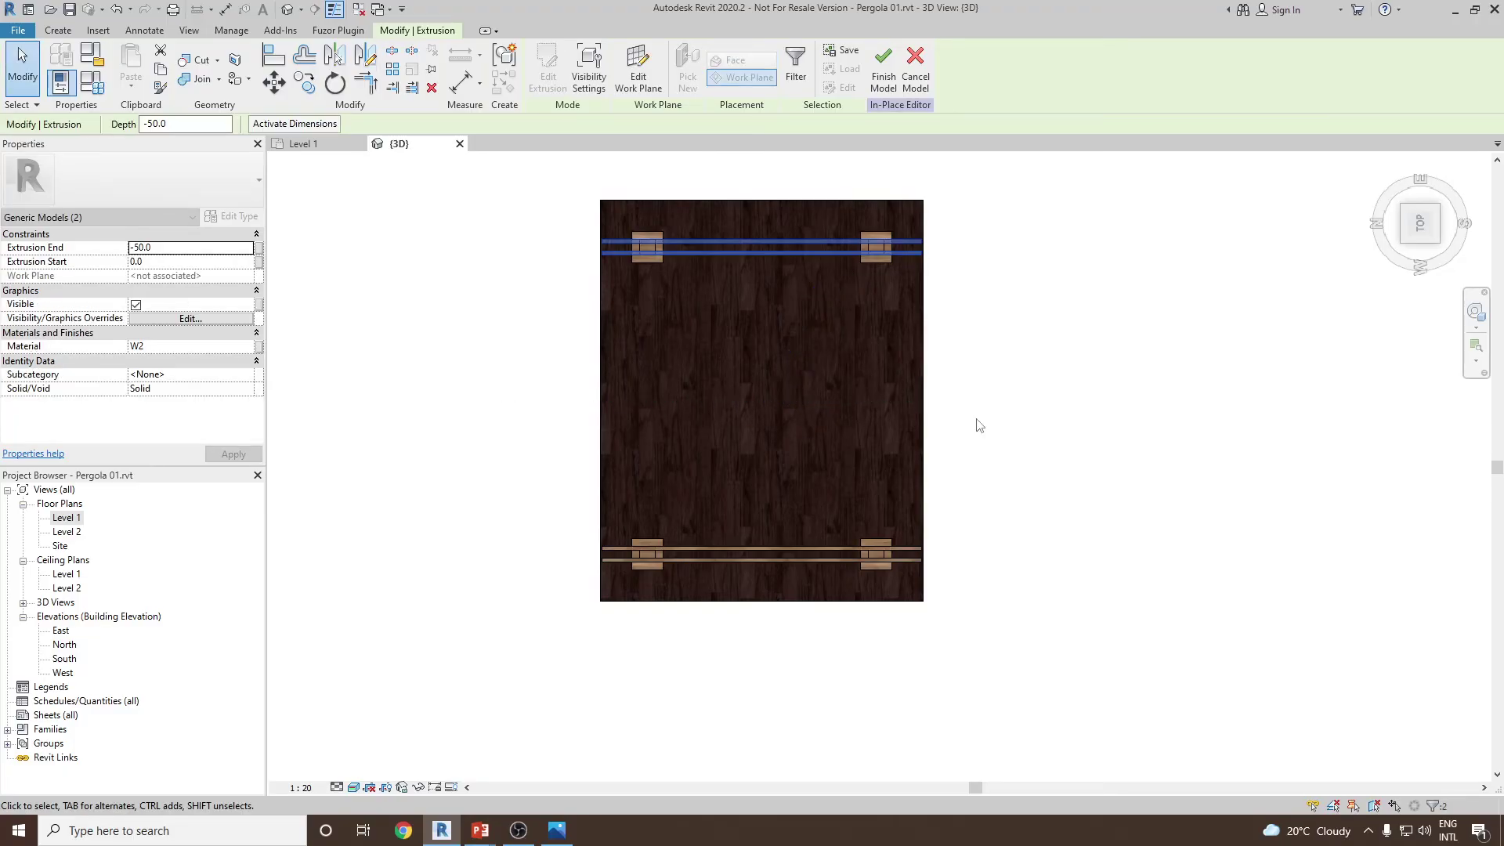
- Check the mirrored beam pairs in 3D and finish the in-place model
left_click(1047, 429)
middle_click_drag(1047, 429, 1061, 309, "shift")
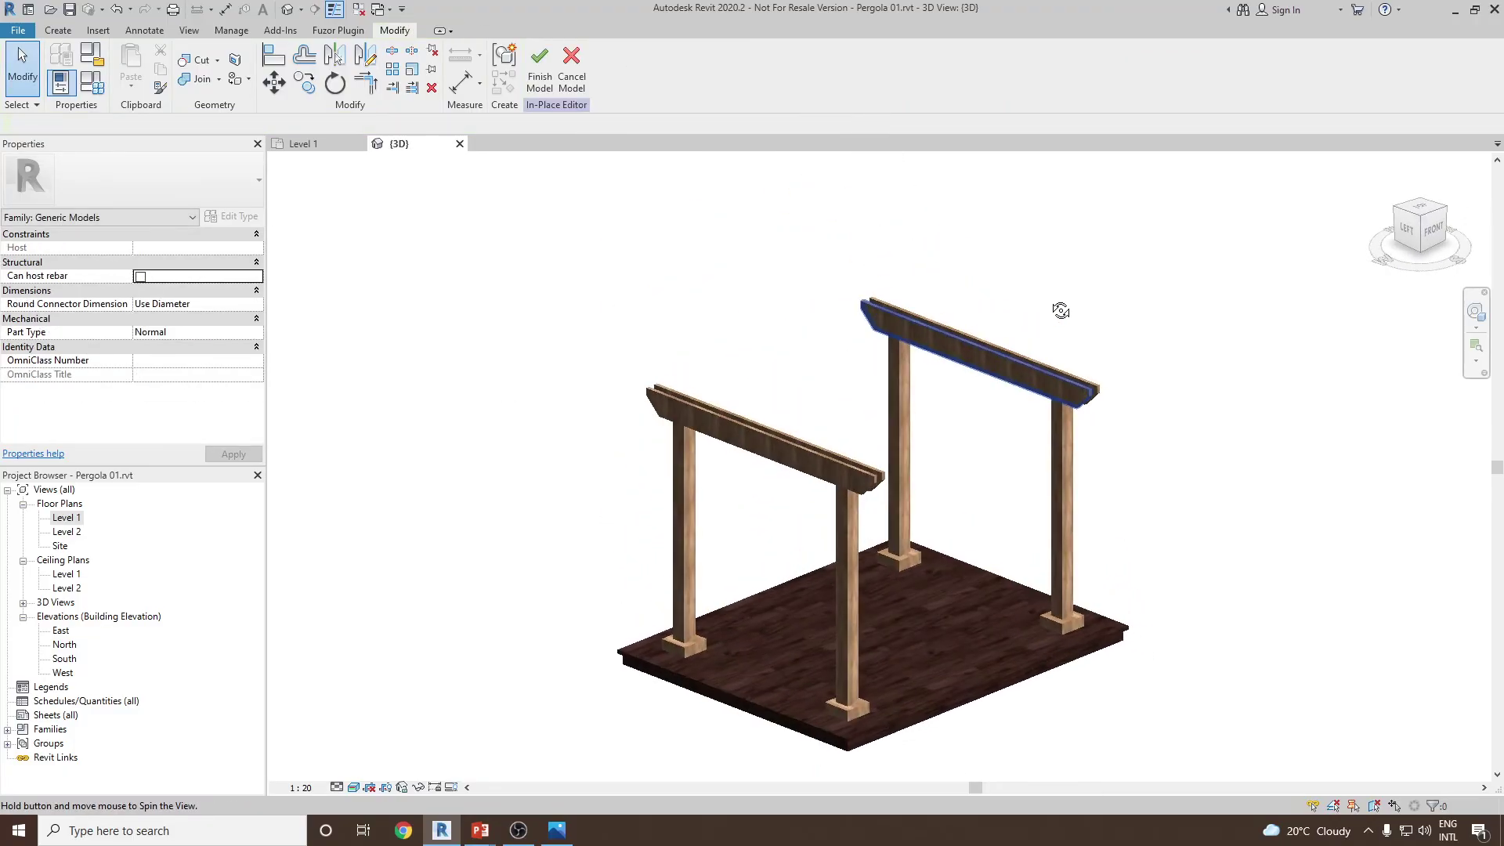
scroll(819, 436, "up", 3)
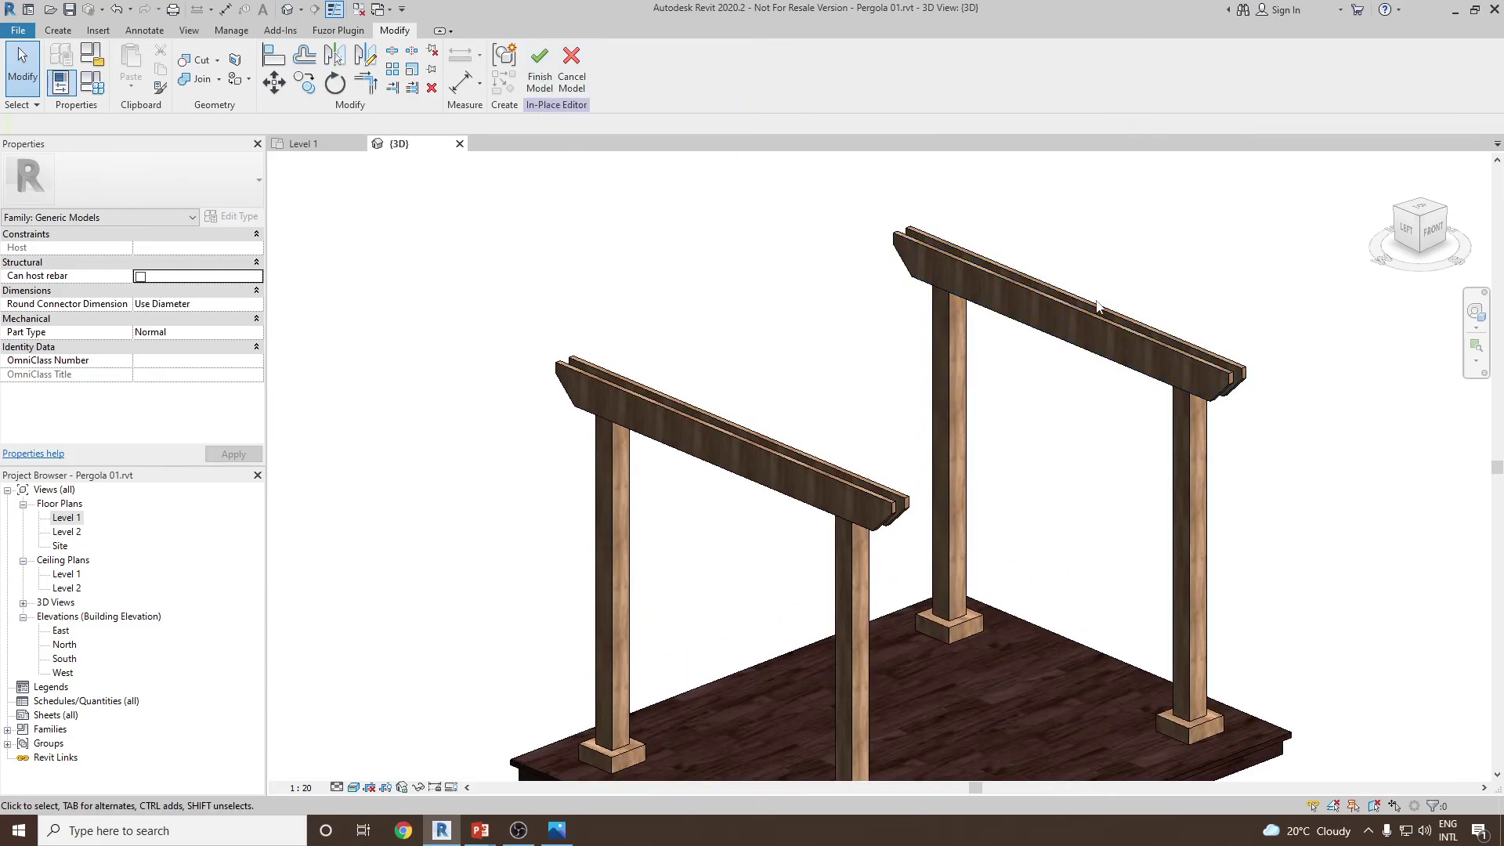
left_click(542, 86)
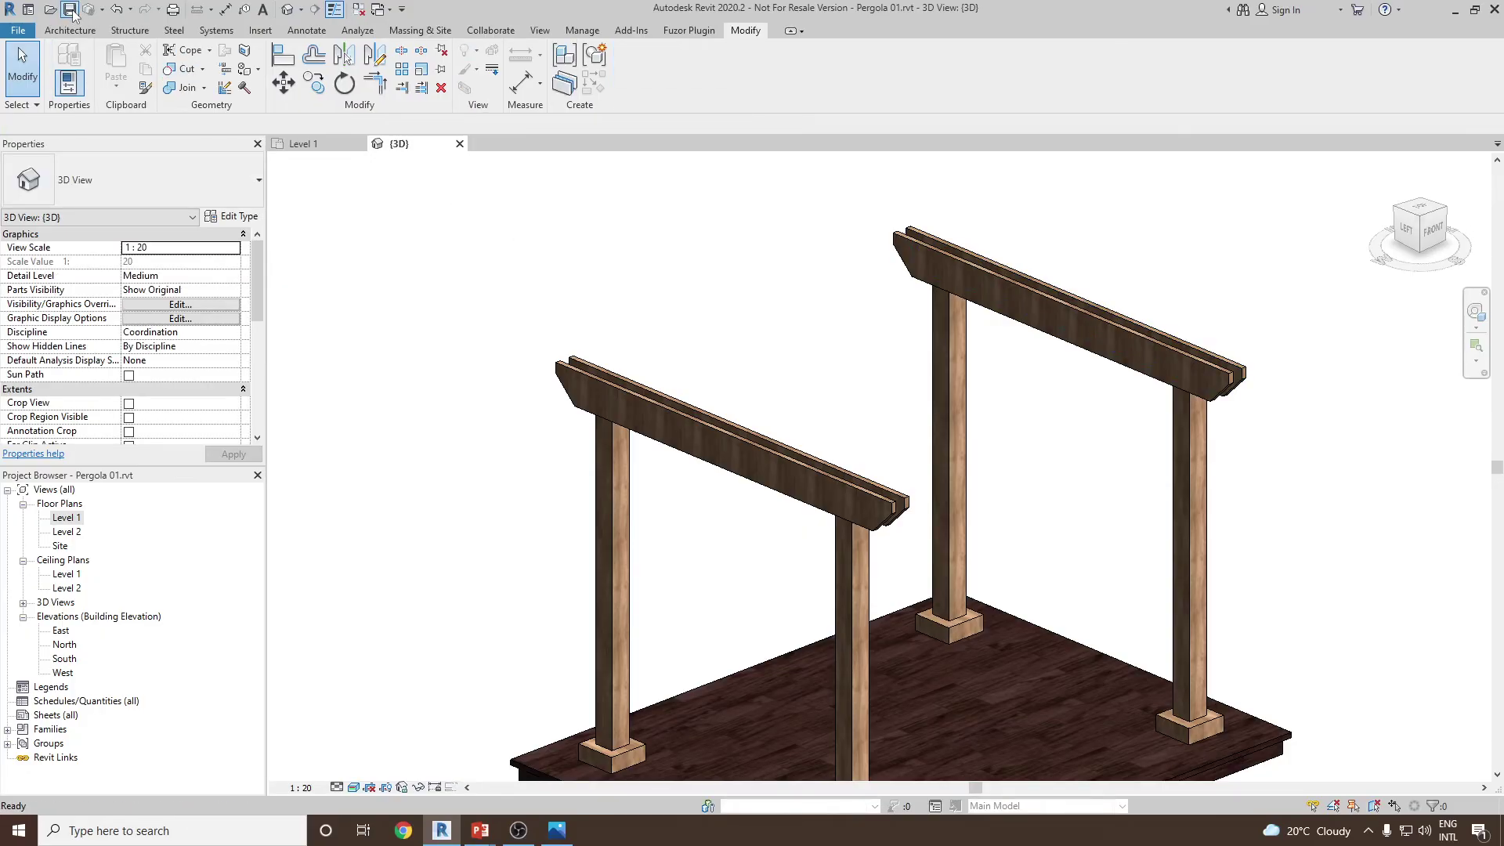
scroll(806, 306, "down", 3)
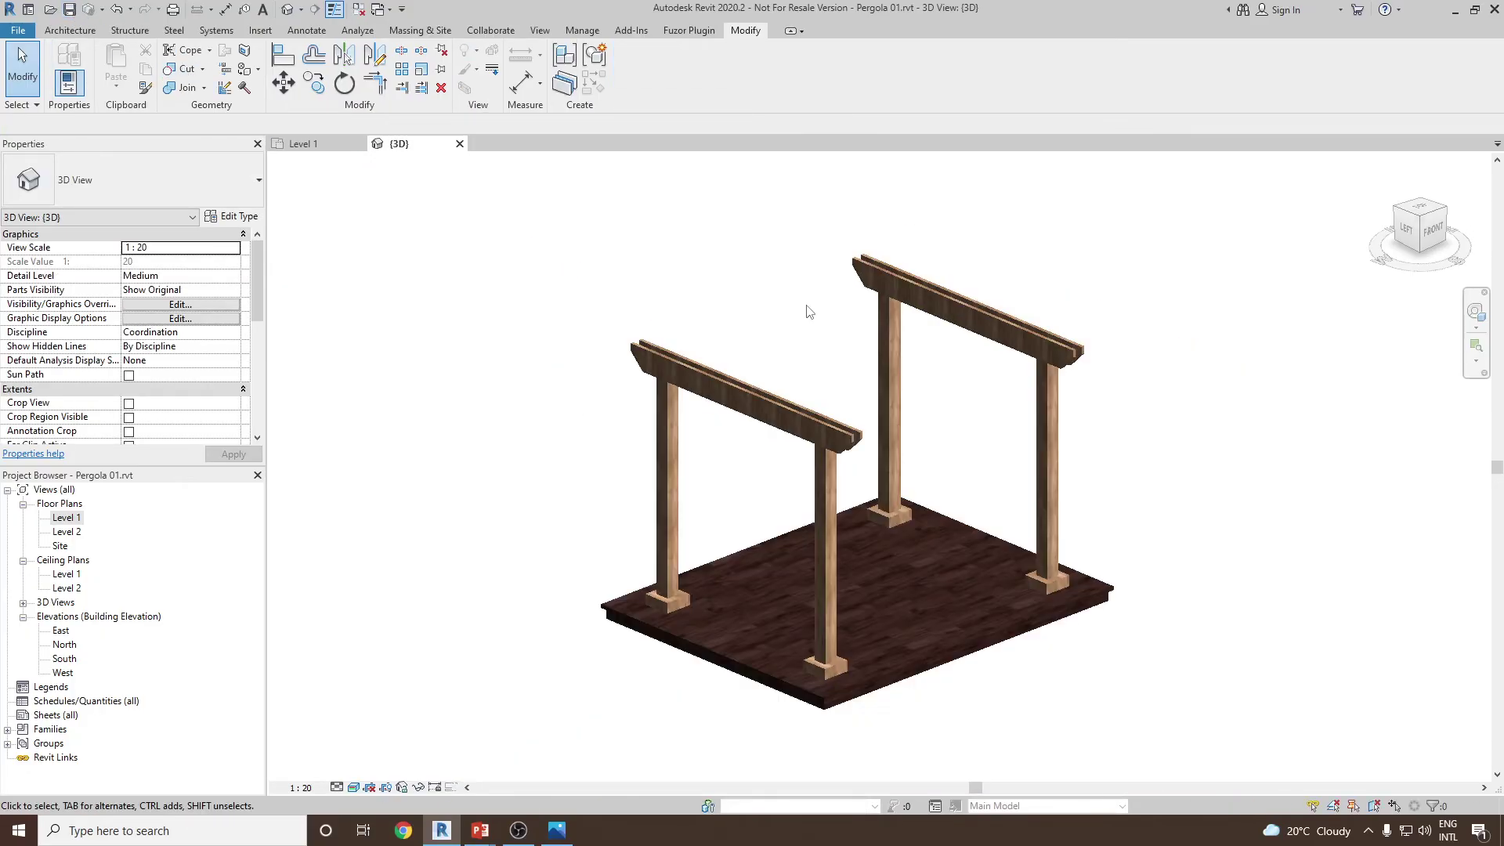
- Reopen the pergola's in-place model and check in the reference photo how the rafters cross the beams
double_click(770, 371)
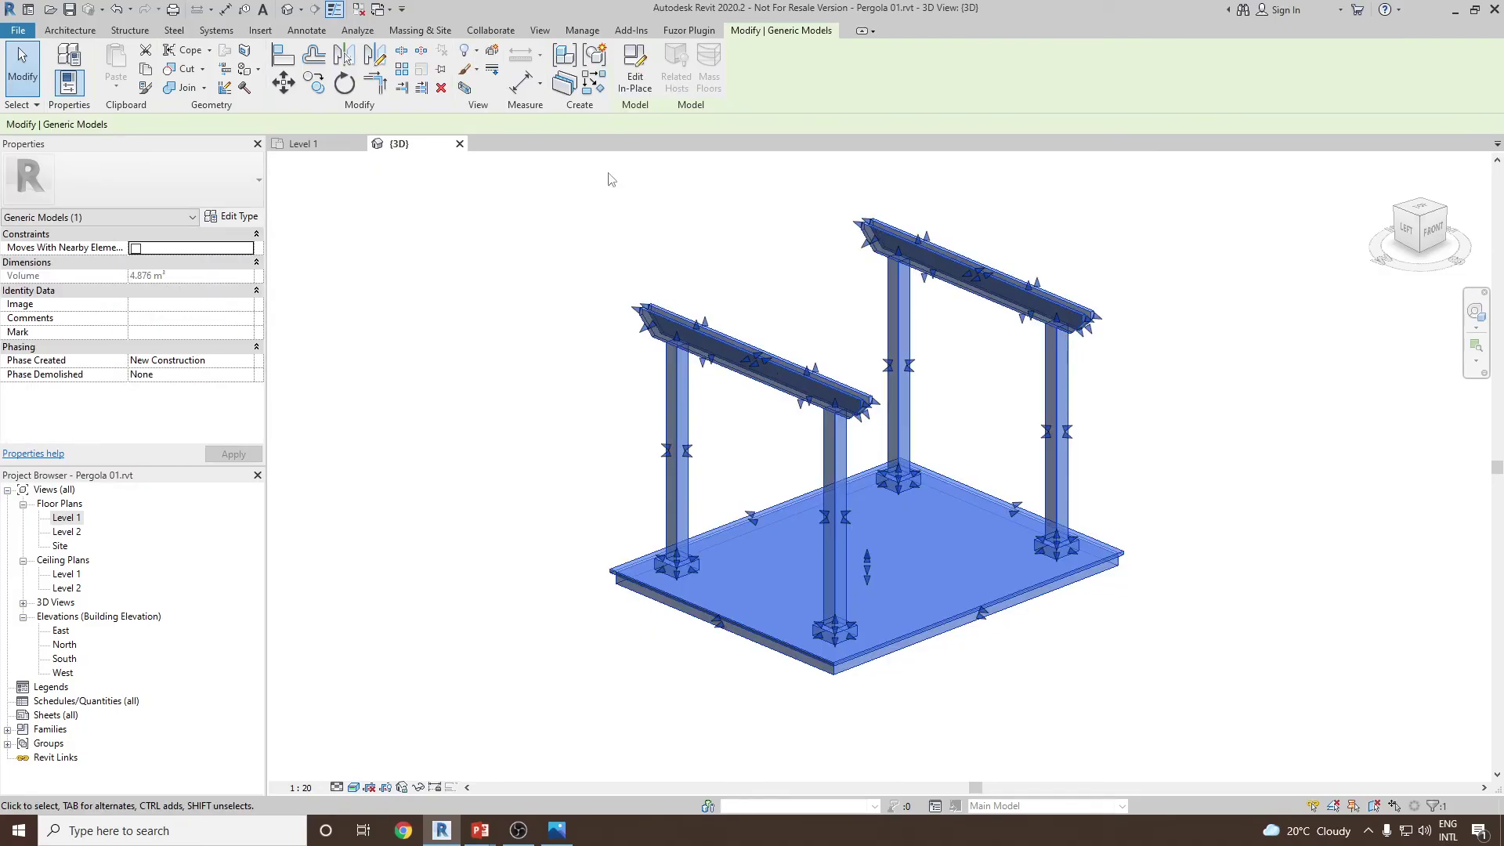
key("alt+Tab")
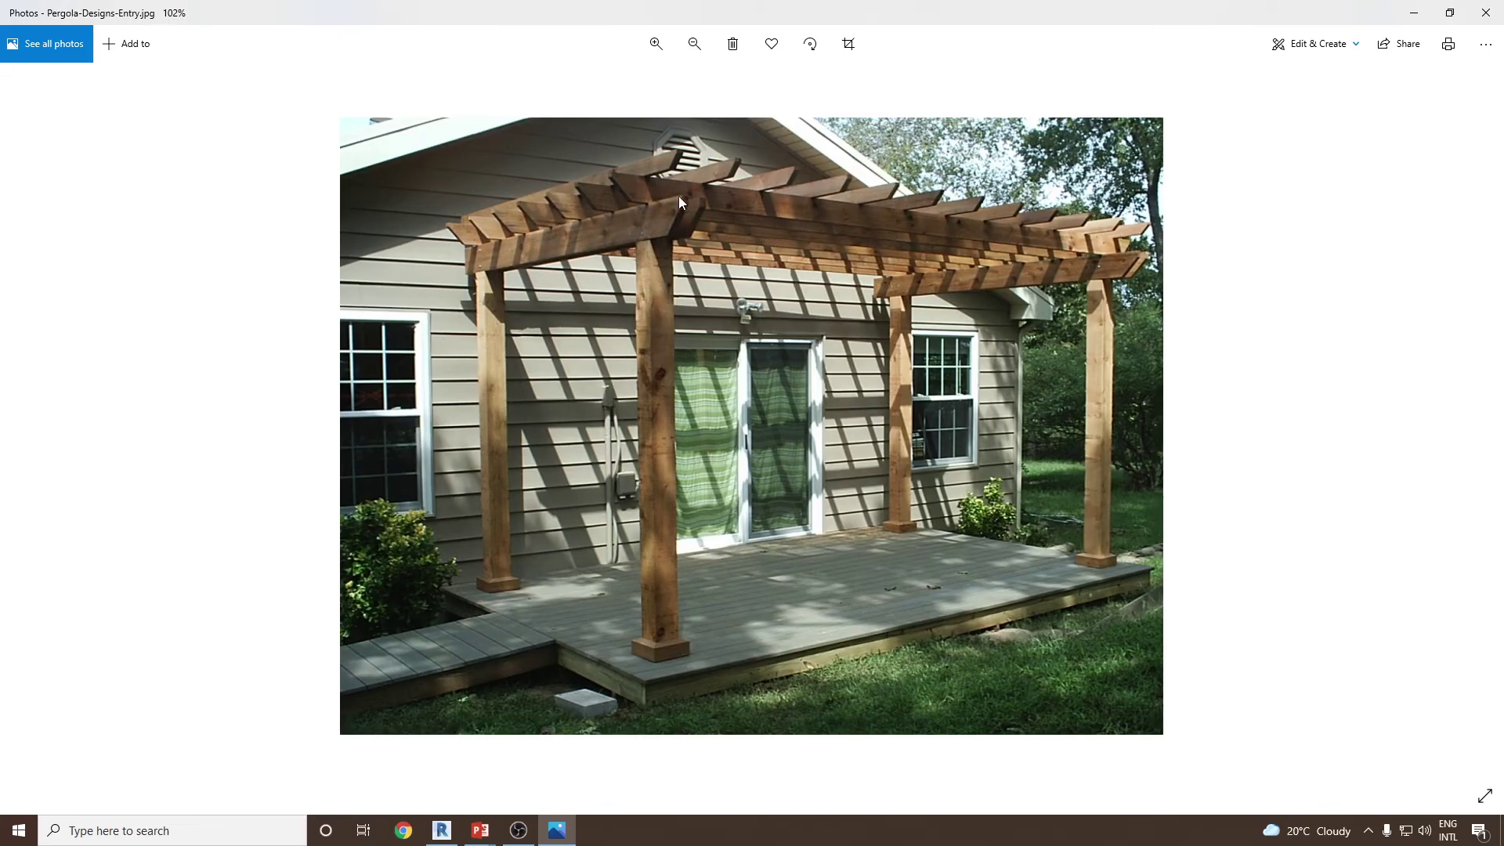
key("alt+Tab")
scroll(861, 453, "up", 3)
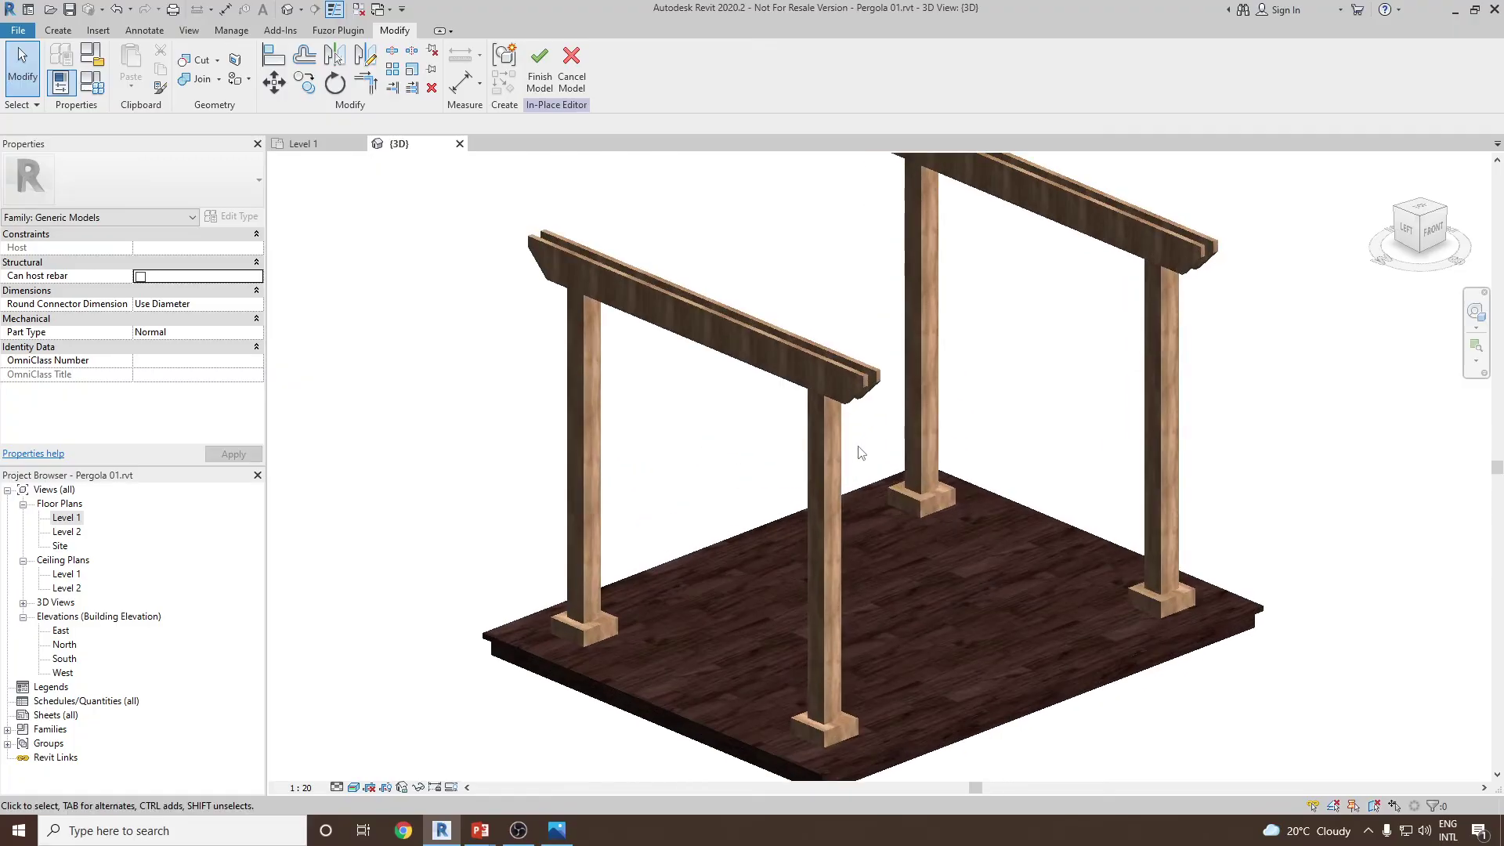
- Set the work plane to the front face of the nearest post and turn on its display
left_click(59, 32)
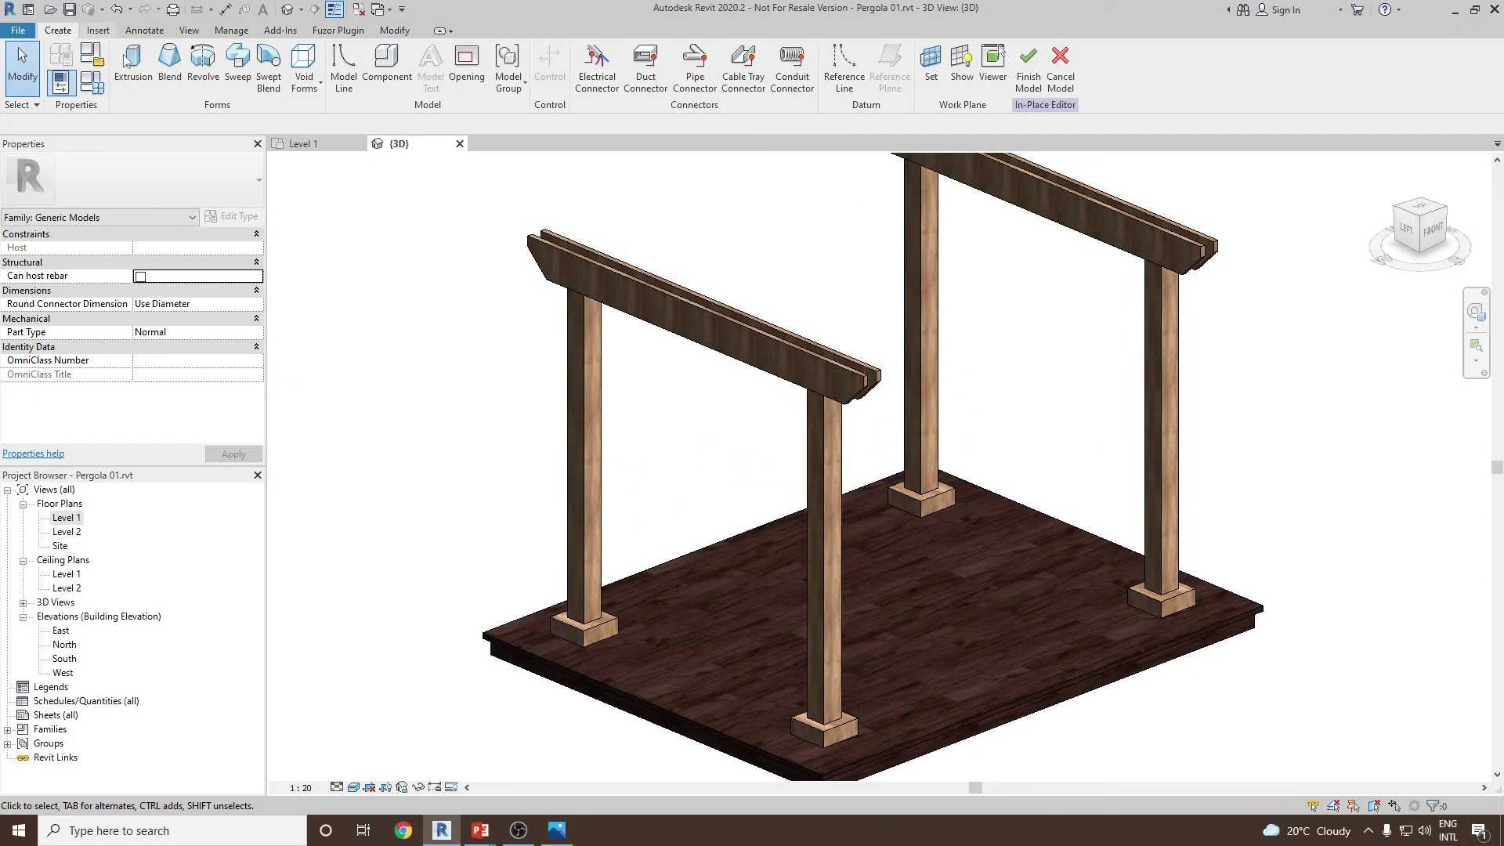
left_click(928, 70)
left_click(705, 506)
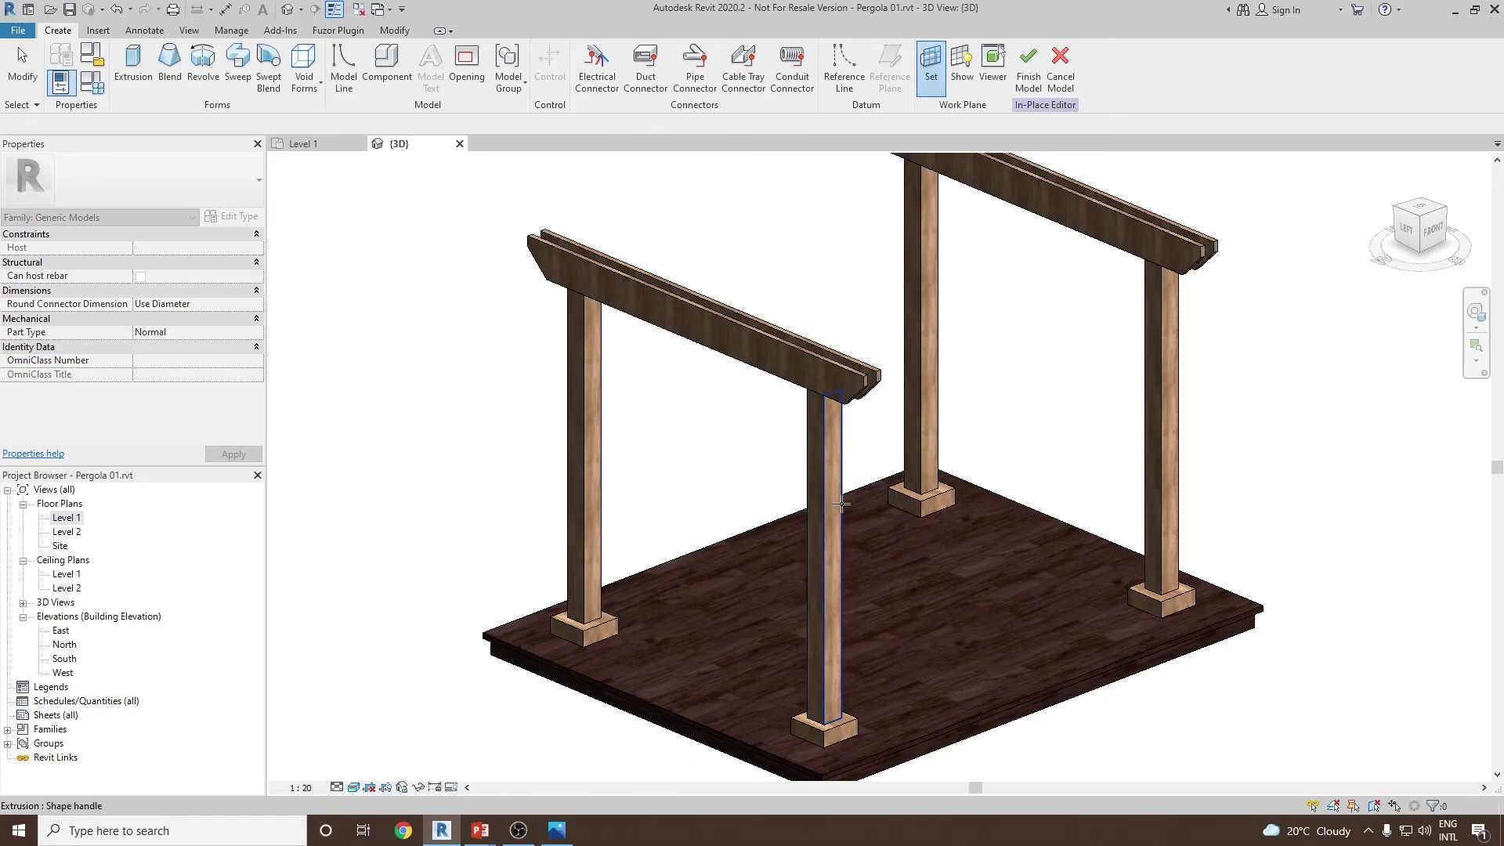
left_click(842, 501)
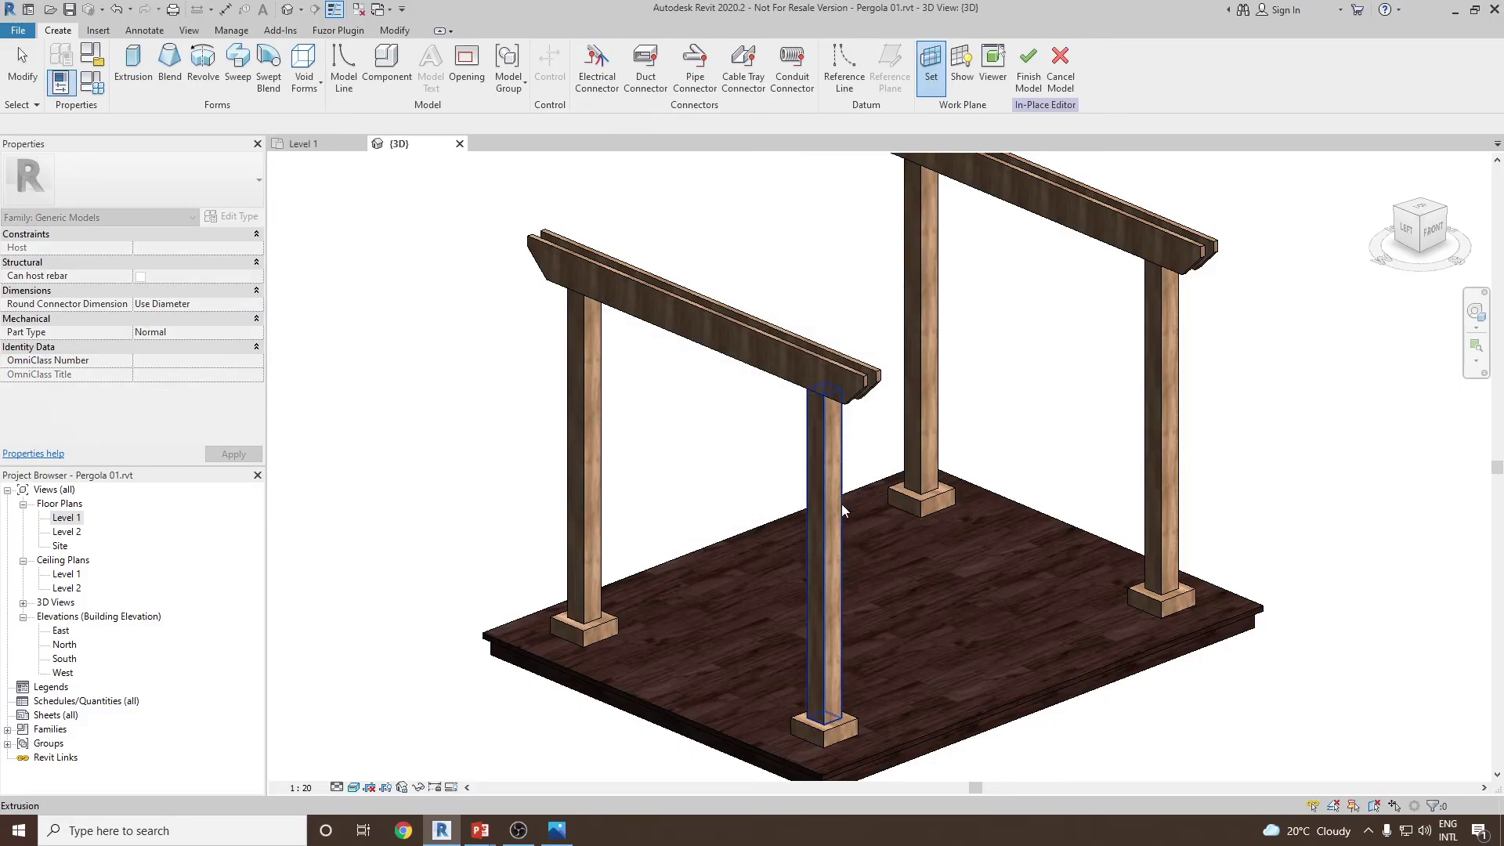
left_click(960, 67)
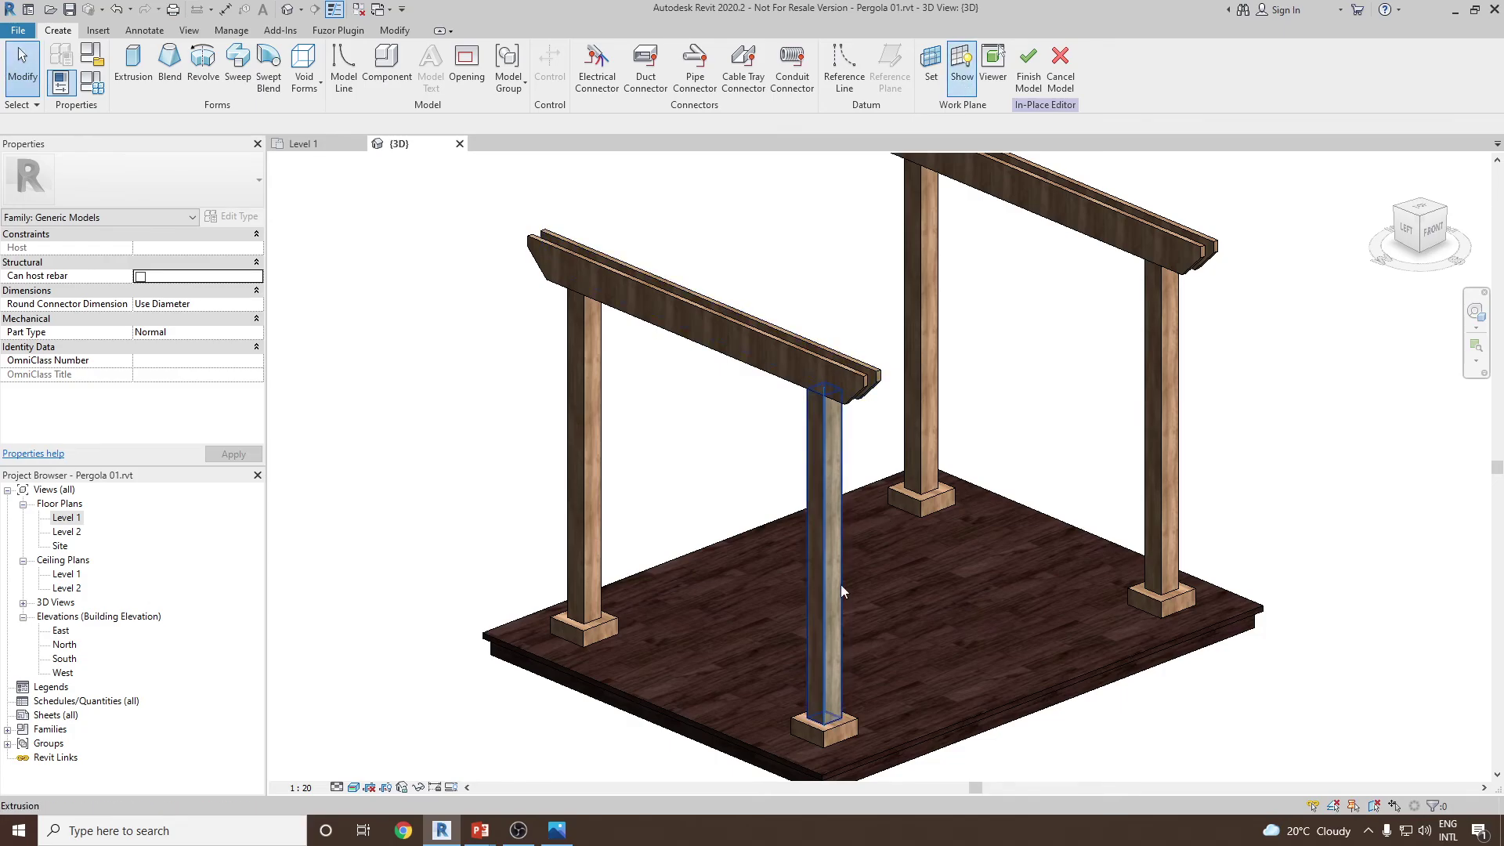
- Switch the 3D view to the Hidden Line visual style and orient it to the front
left_click(367, 787)
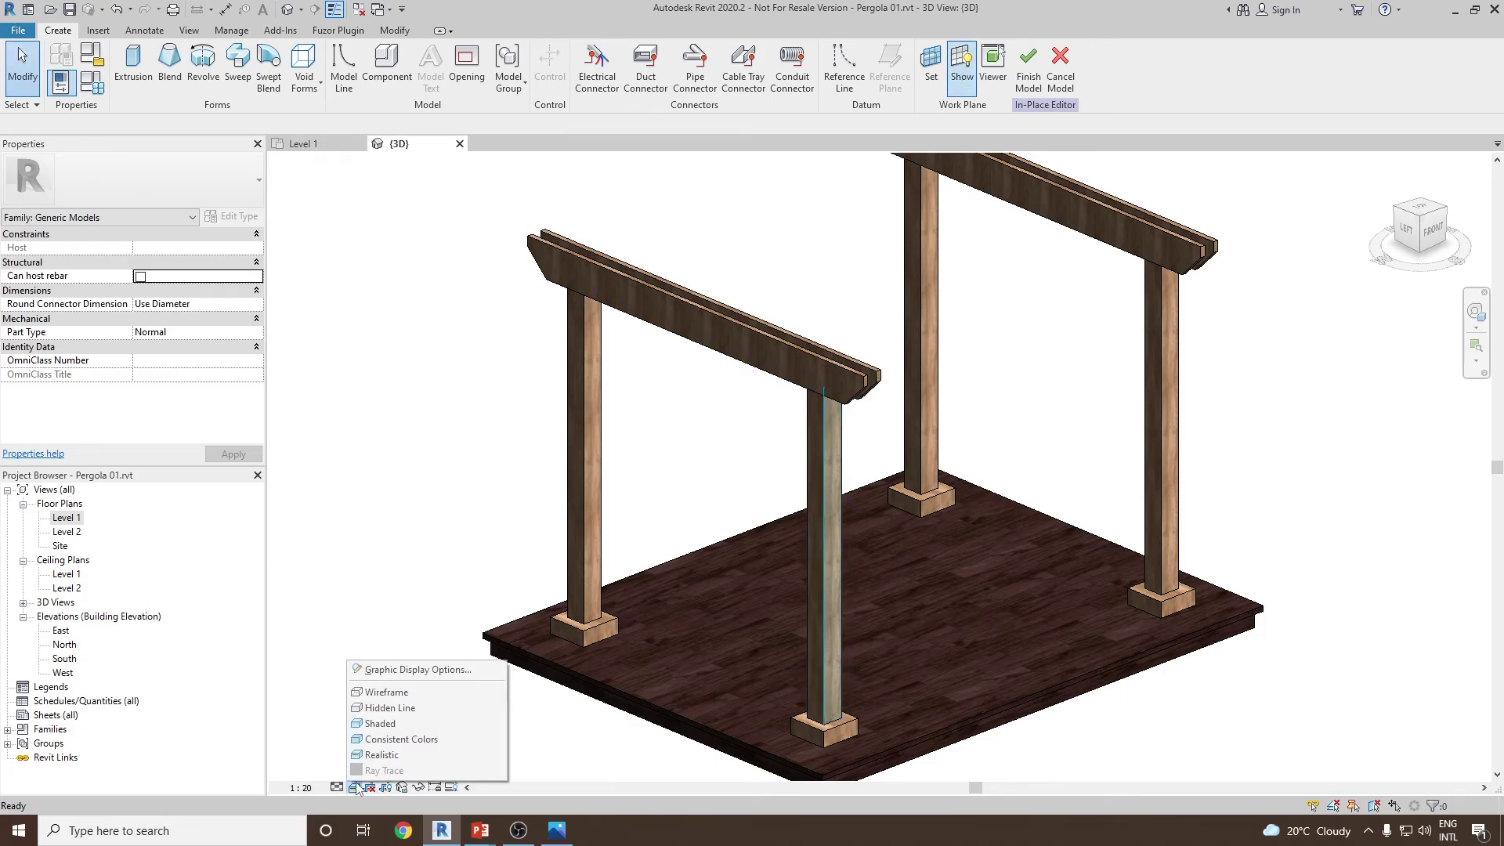
left_click(380, 705)
middle_click_drag(899, 578, 783, 462, "shift")
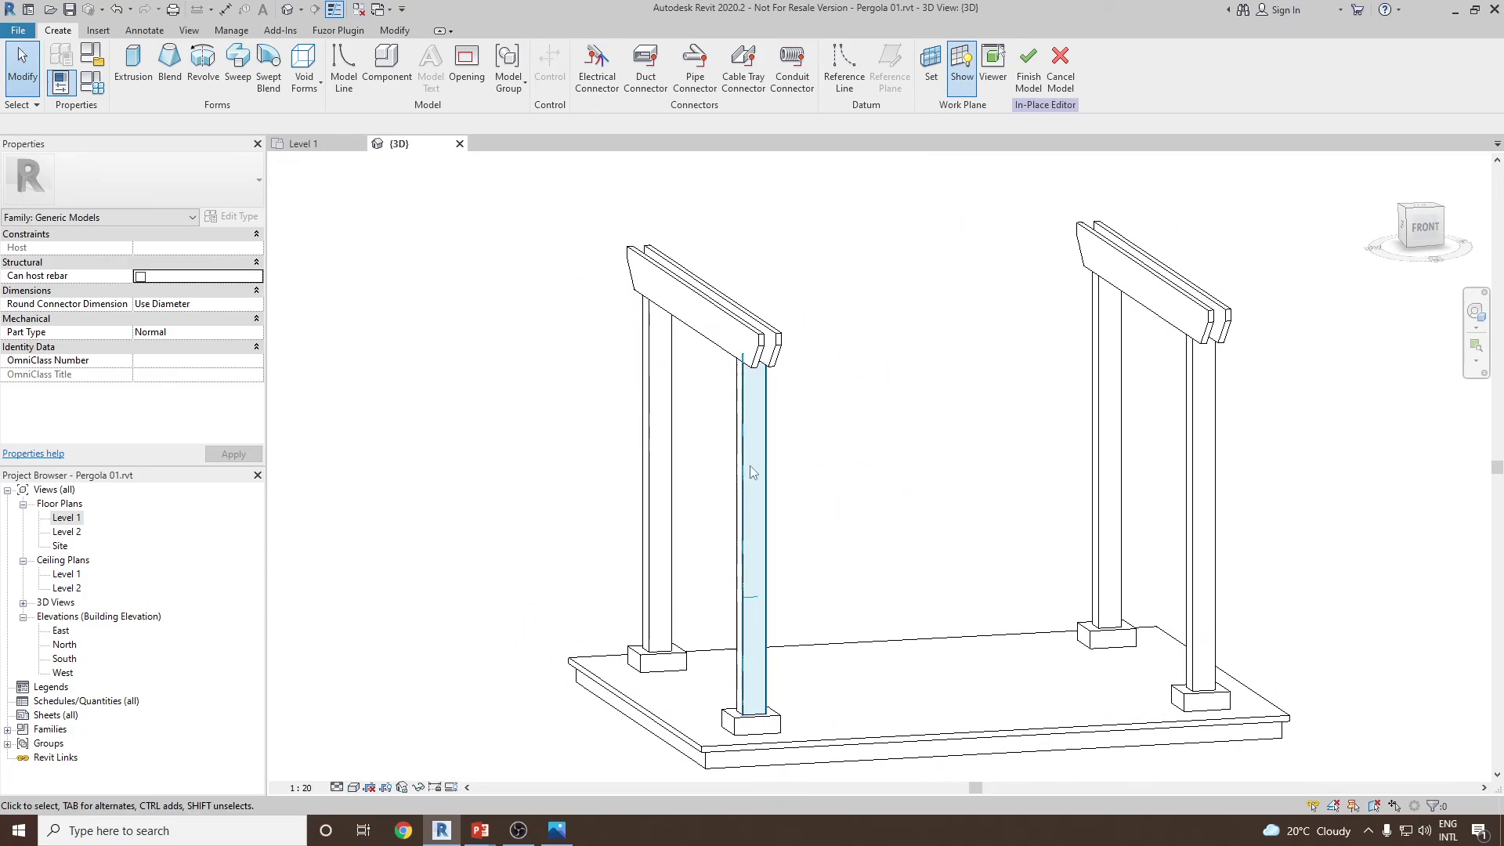
left_click(1422, 235)
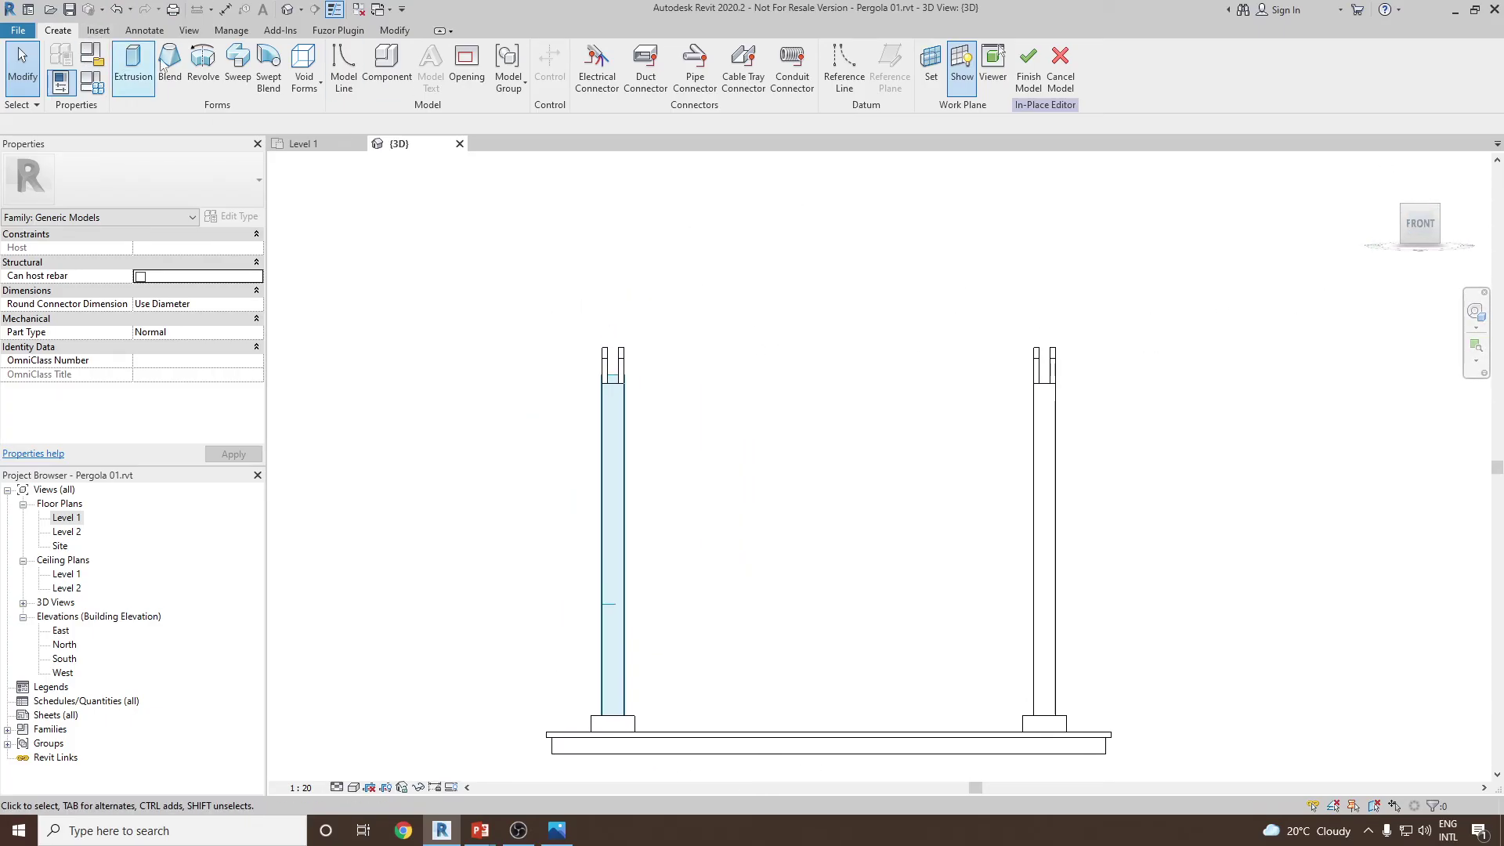
- Start an extrusion and sketch a horizontal guide line between the two beam pairs, level with the beam tops
left_click(132, 63)
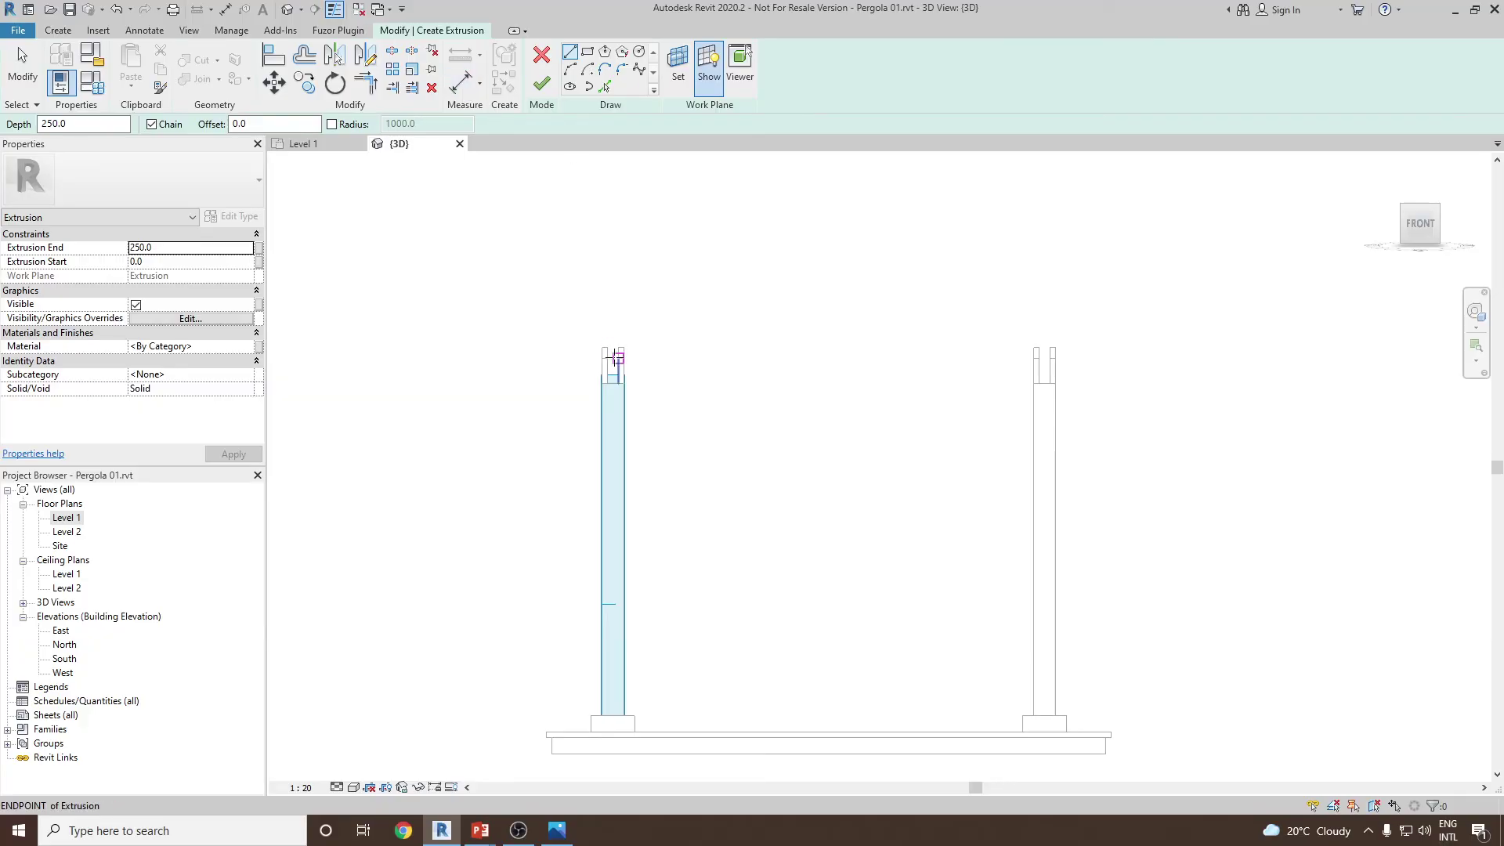
left_click(624, 347)
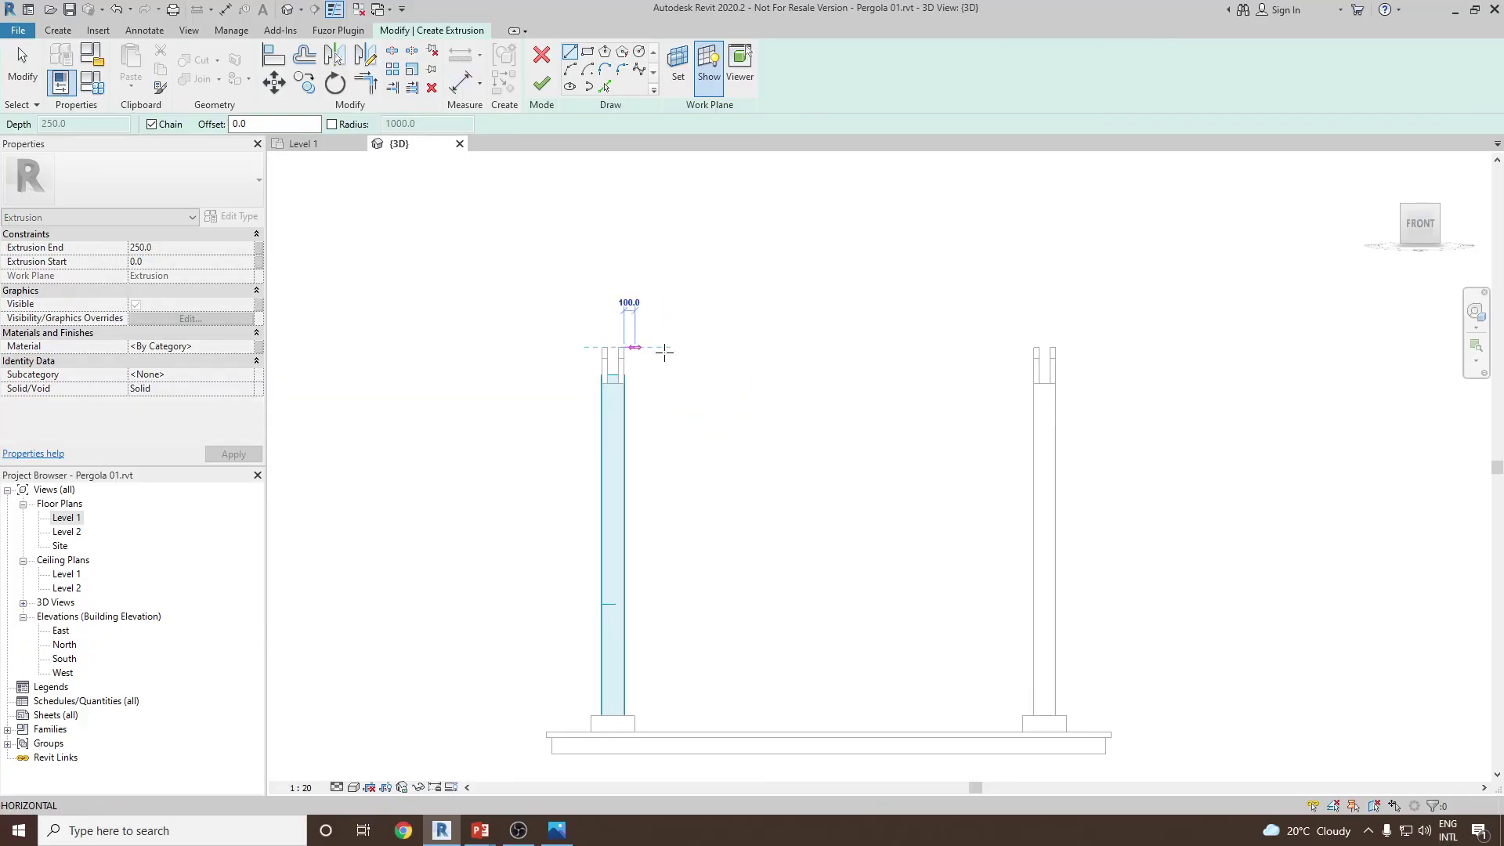
left_click(1034, 347)
key("Escape")
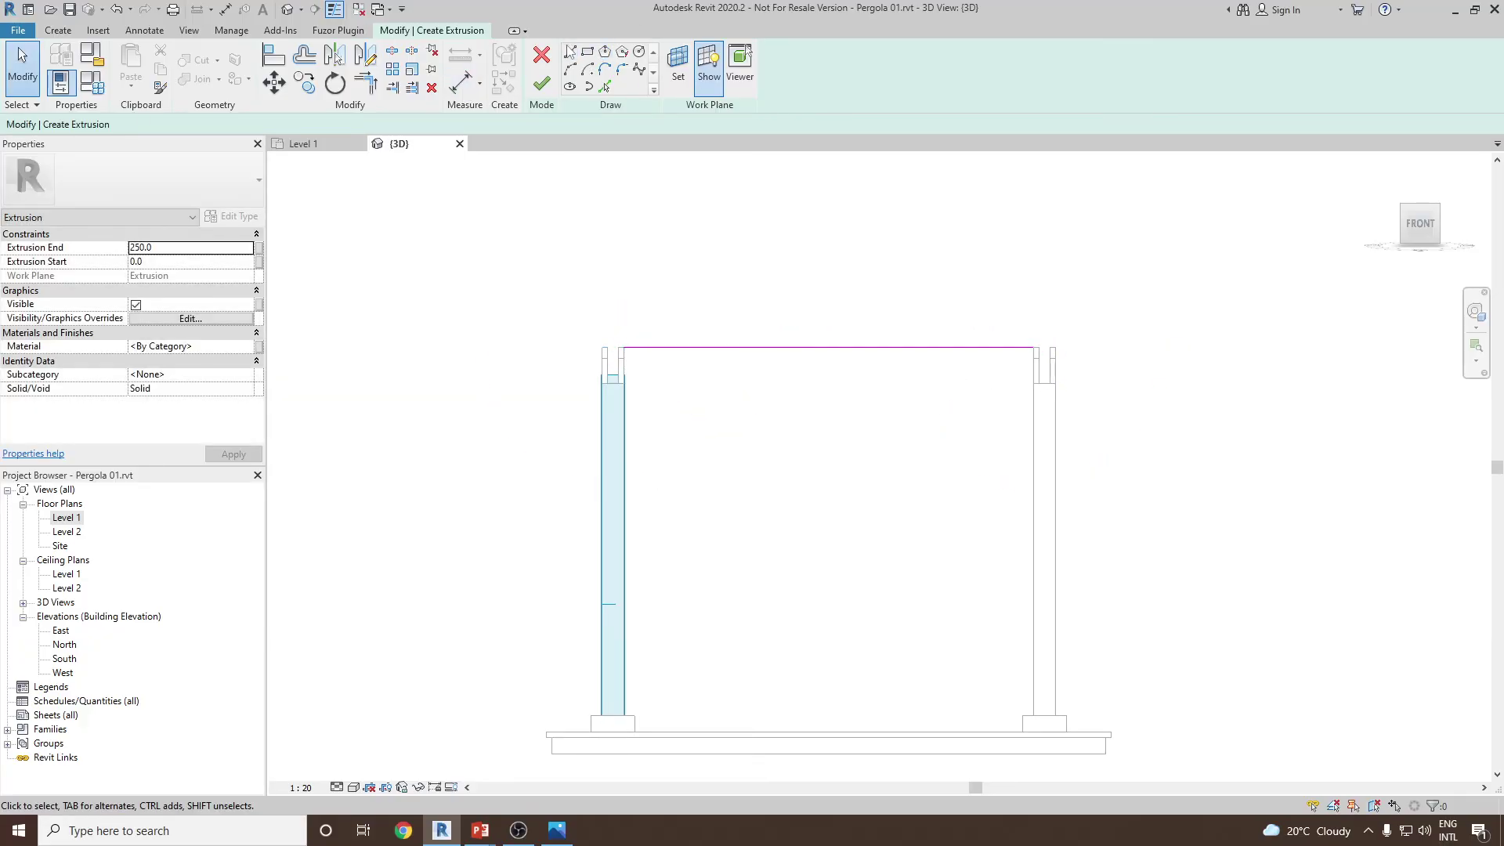
- From the guide's midpoint, sketch the rafter's 2300 mm bottom edge, 300 mm slant at 135° and 100 mm vertical end, then remove the guide
left_click(829, 347)
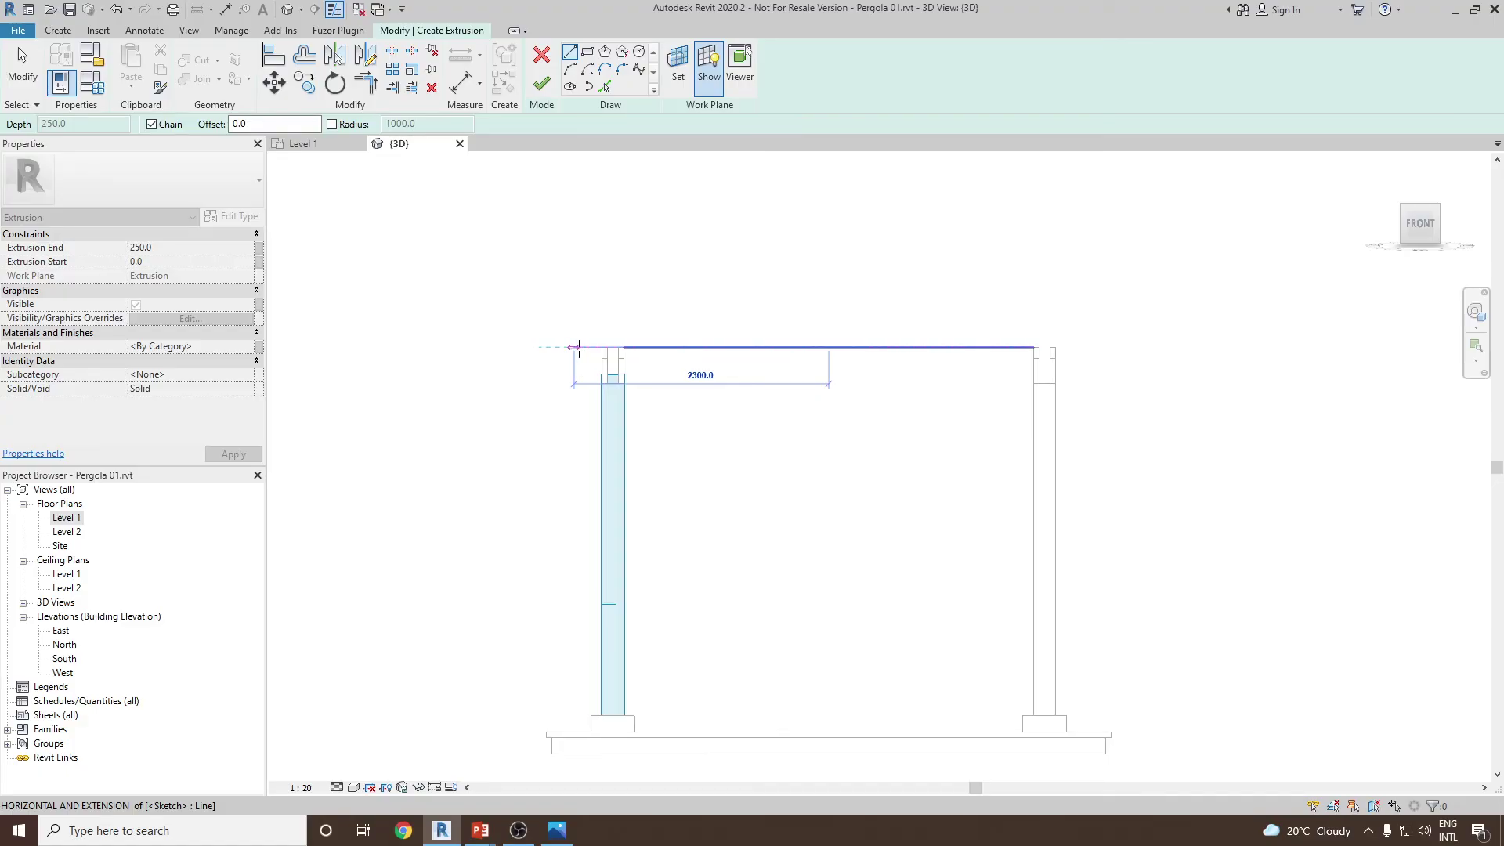
left_click(578, 347)
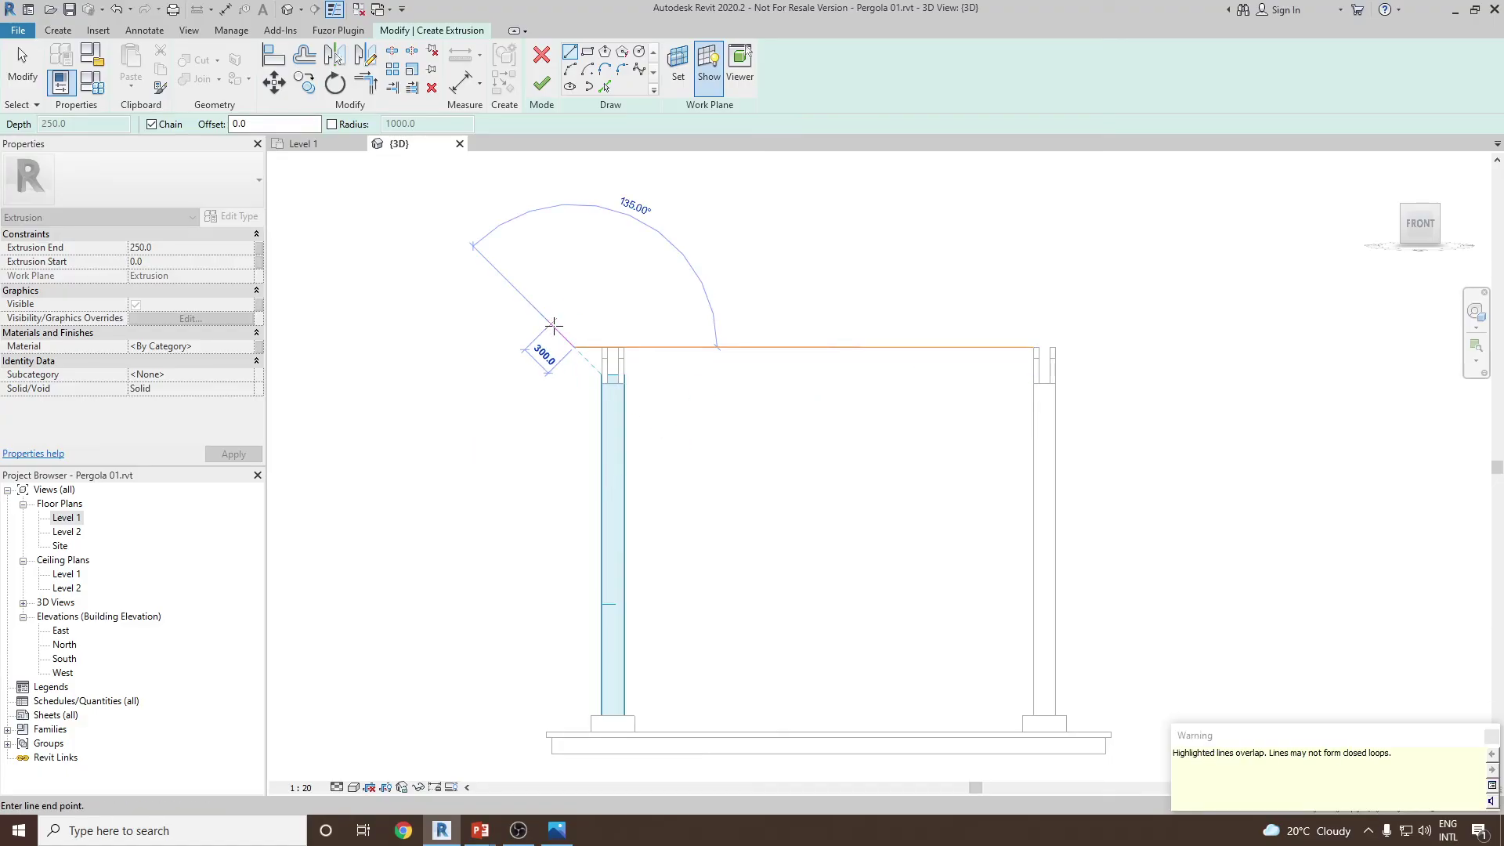
left_click(551, 324)
left_click(552, 312)
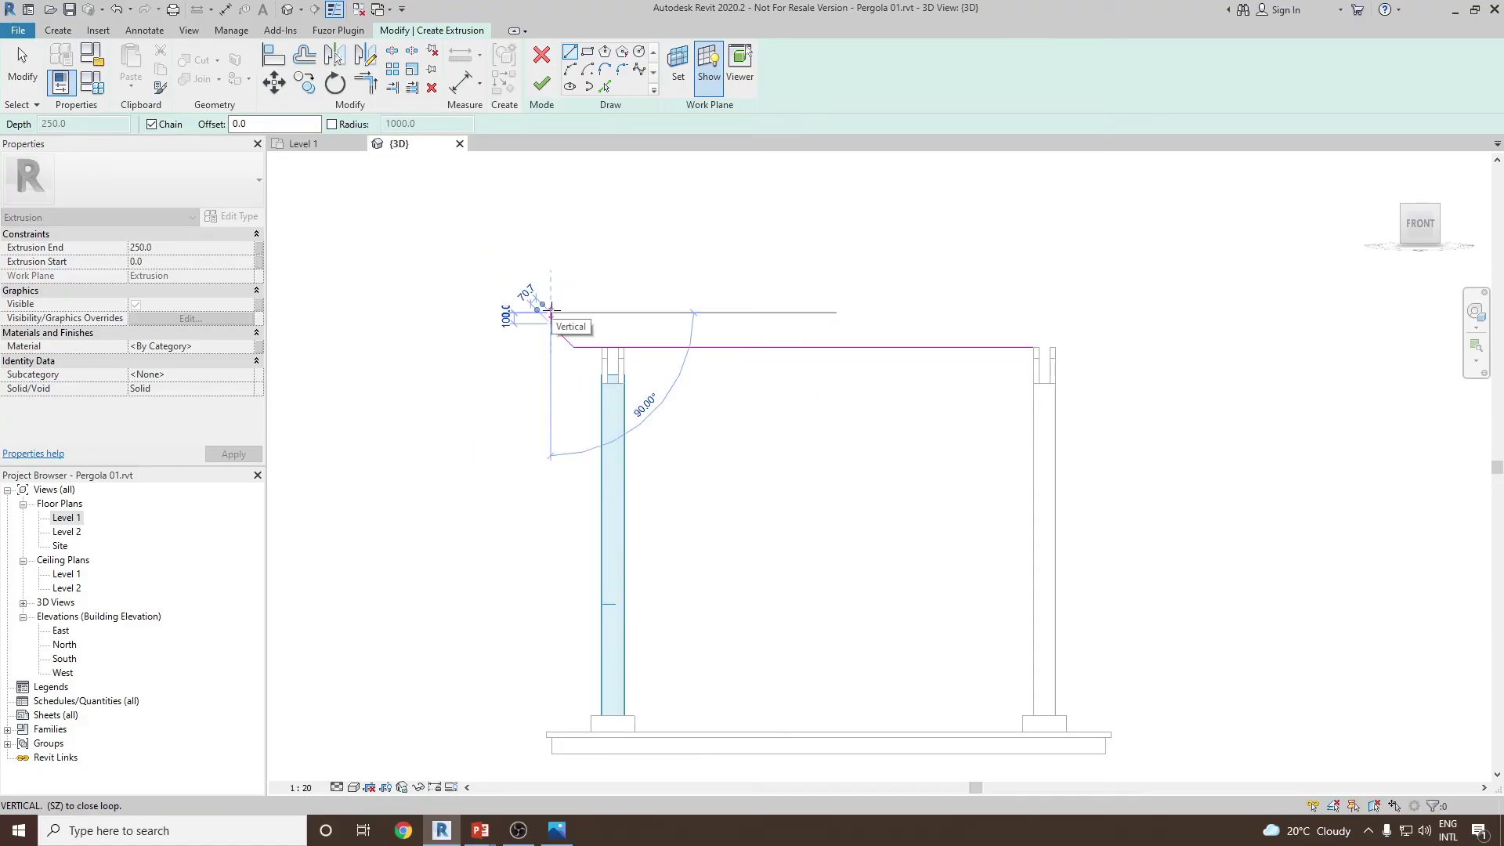
left_click(869, 312)
key("Escape")
key("Escape")
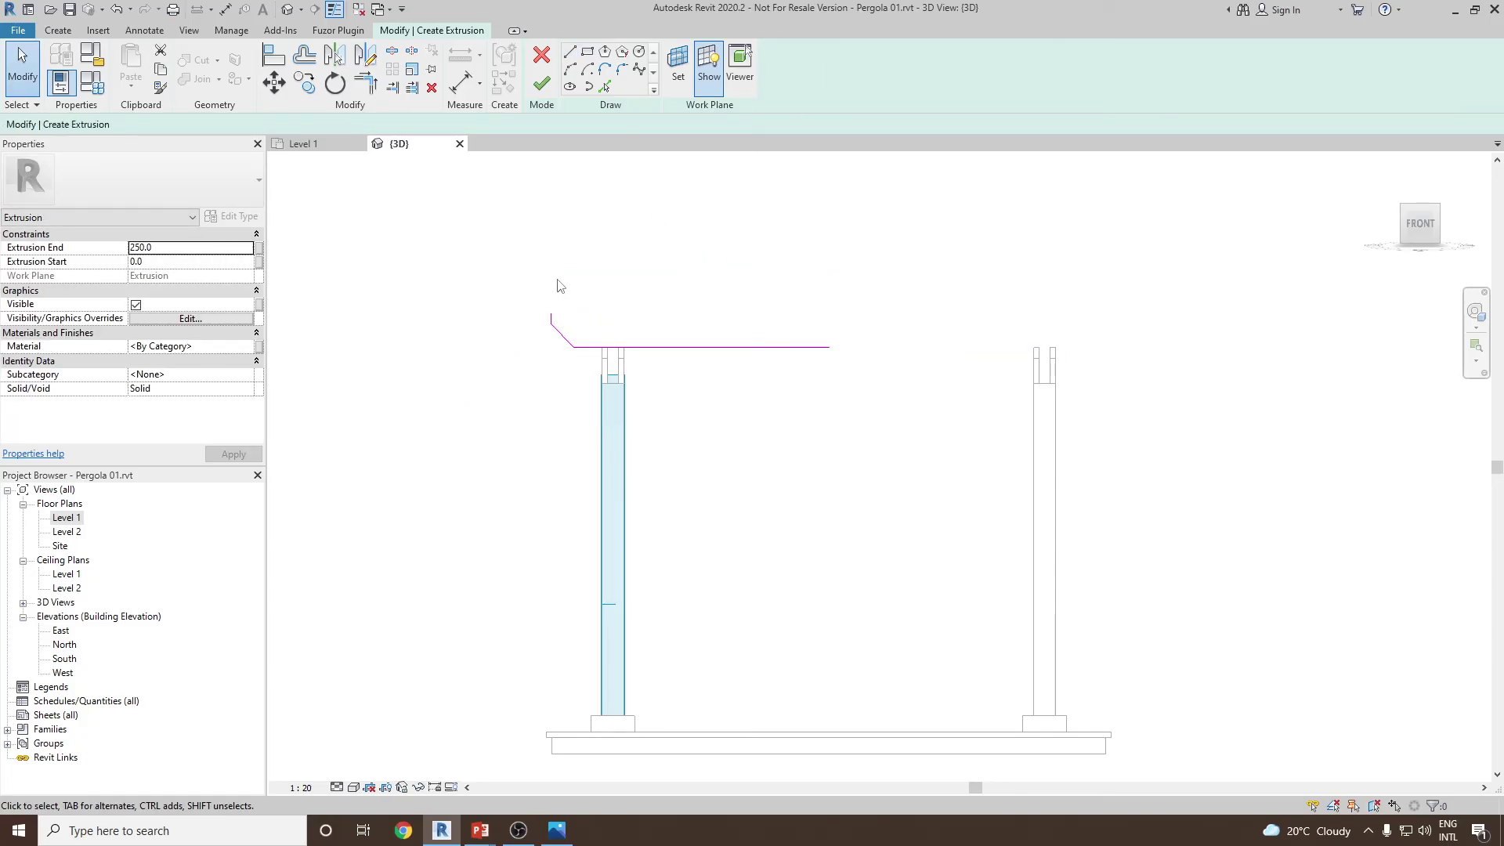
- Sketch the rafter's top edge from the short vertical end to above the bottom edge's midpoint
left_click(569, 52)
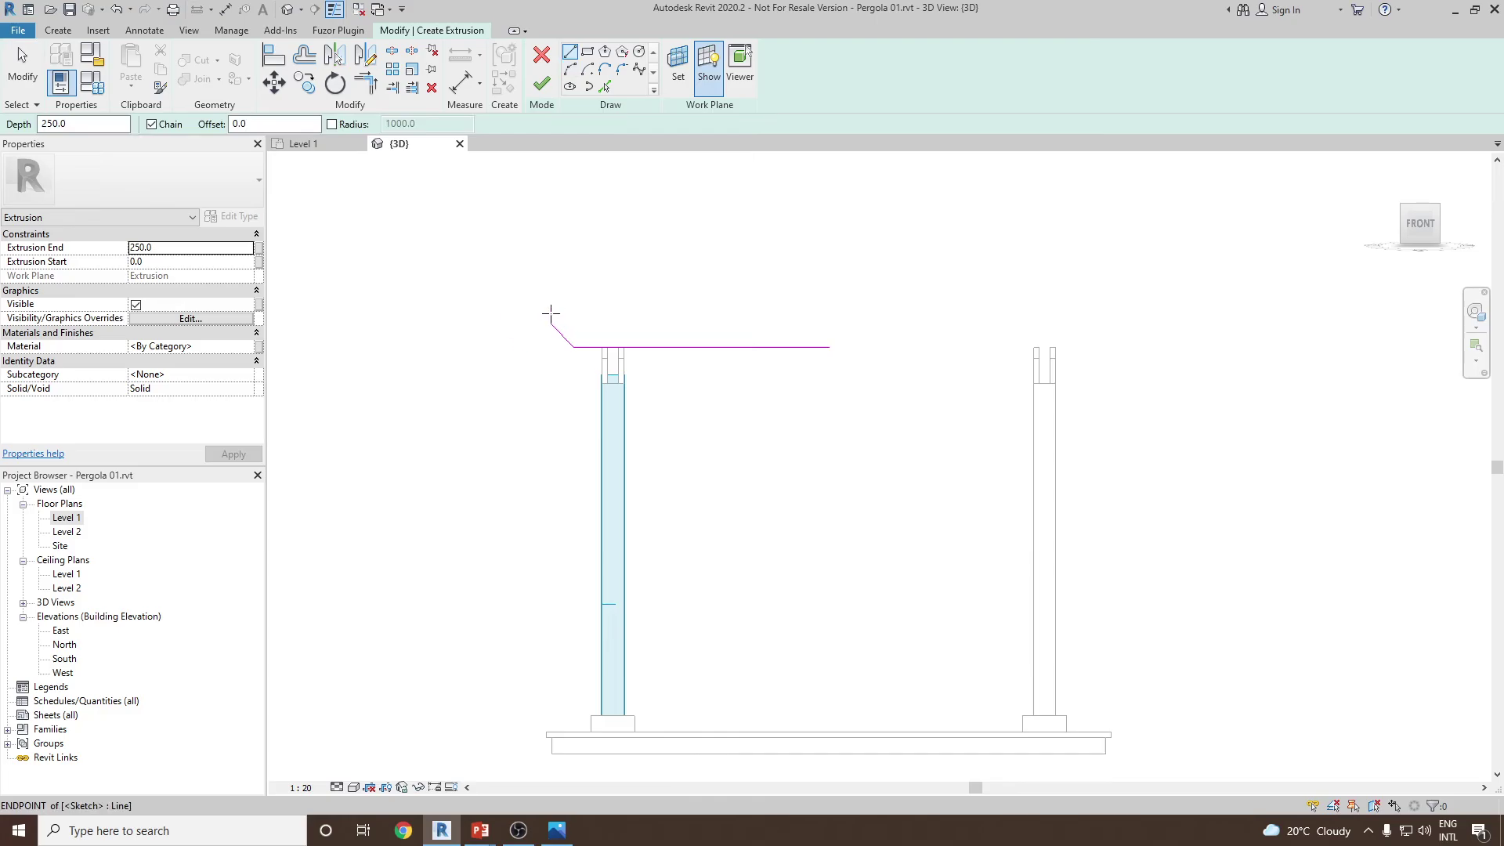
left_click(551, 312)
left_click(829, 313)
key("Escape")
key("Escape")
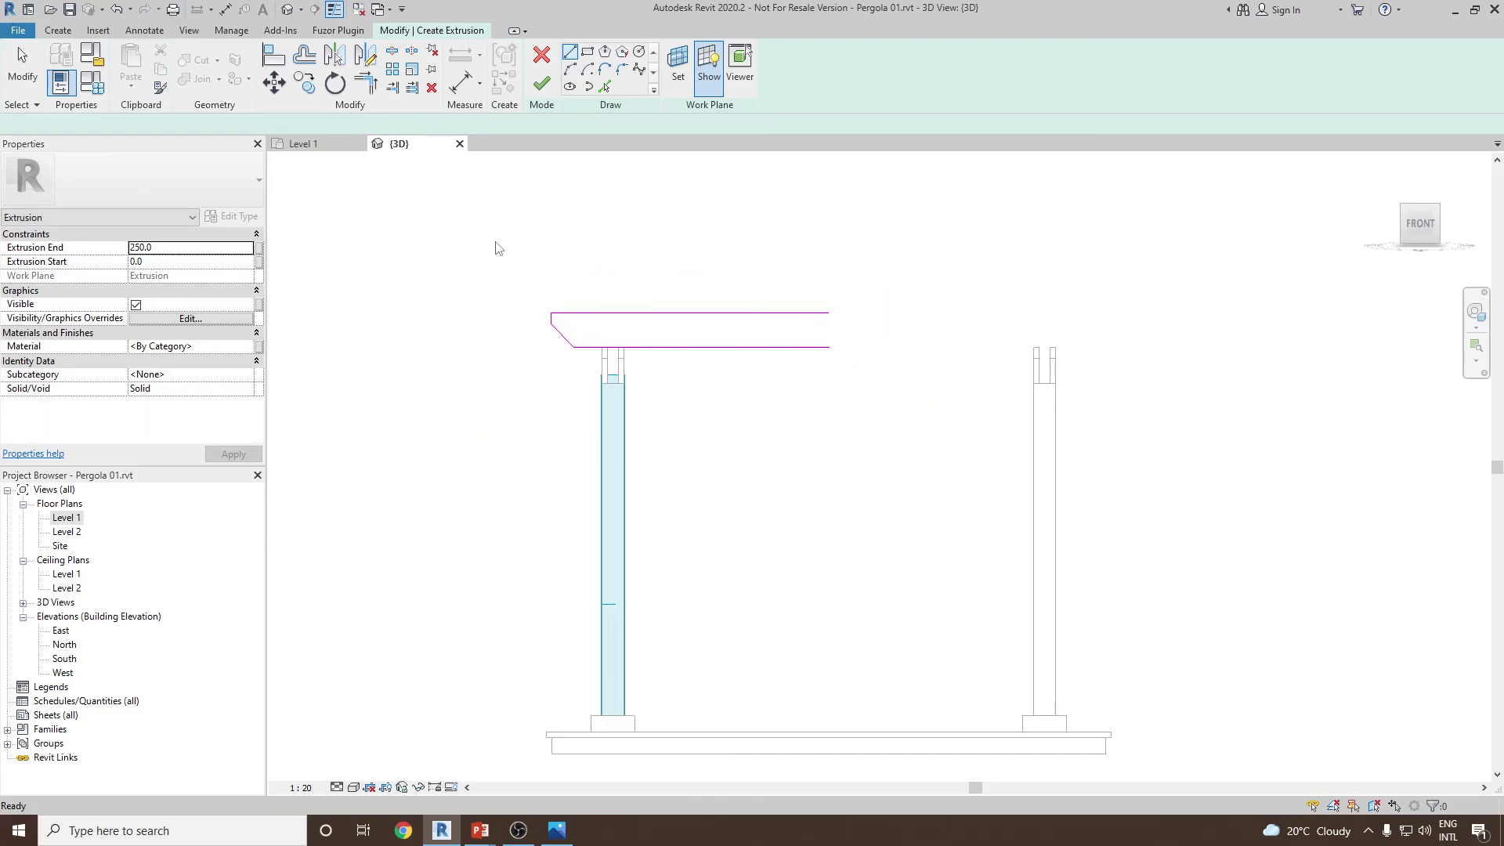
- Mirror the half profile about the rafter's vertical centre axis and finish the extrusion sketch
left_click_drag(498, 237, 869, 399)
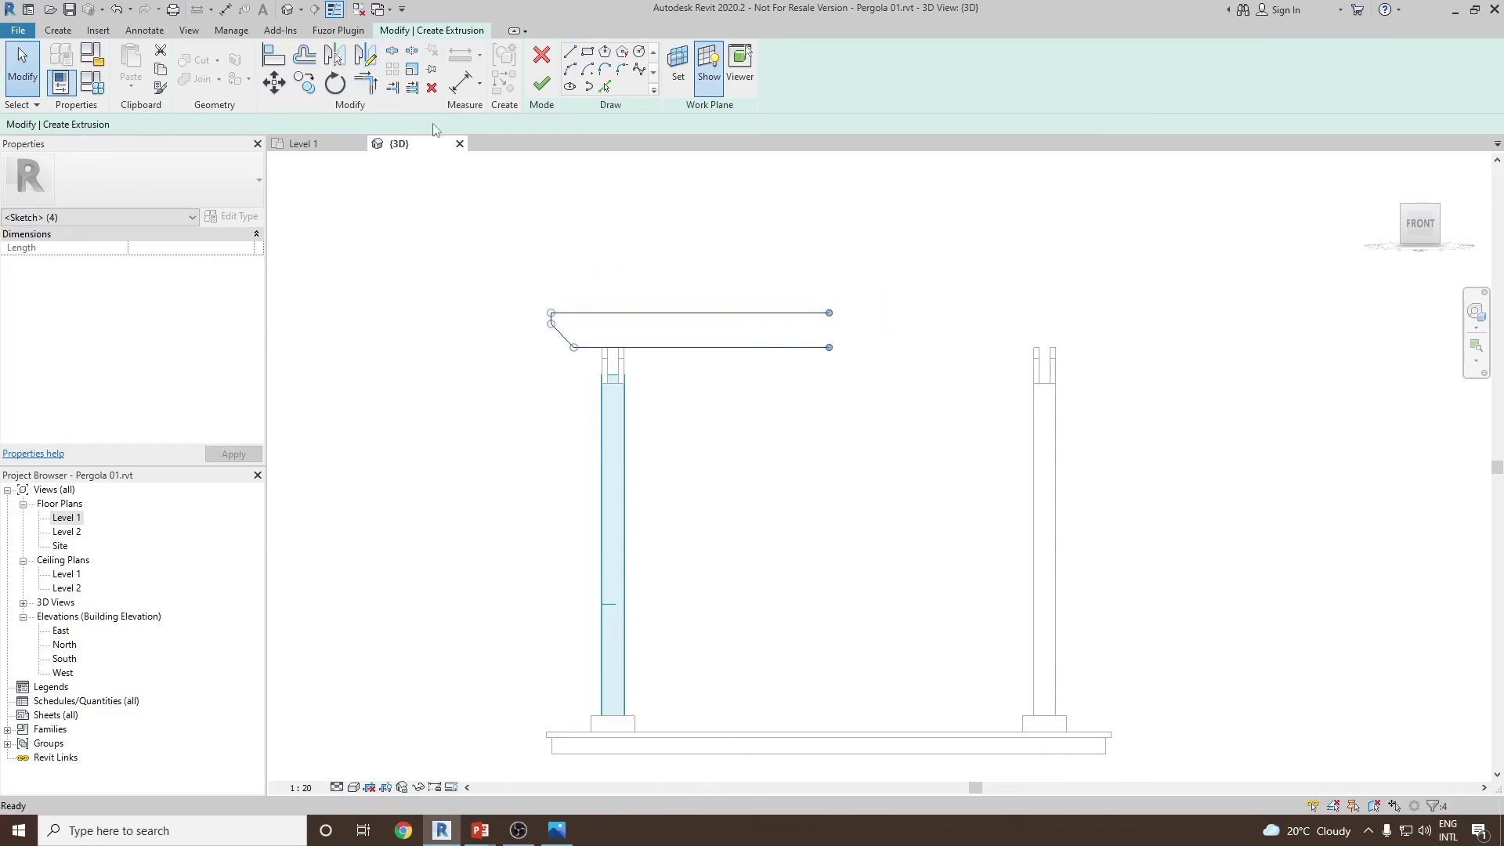
left_click(365, 55)
left_click(829, 313)
left_click(829, 347)
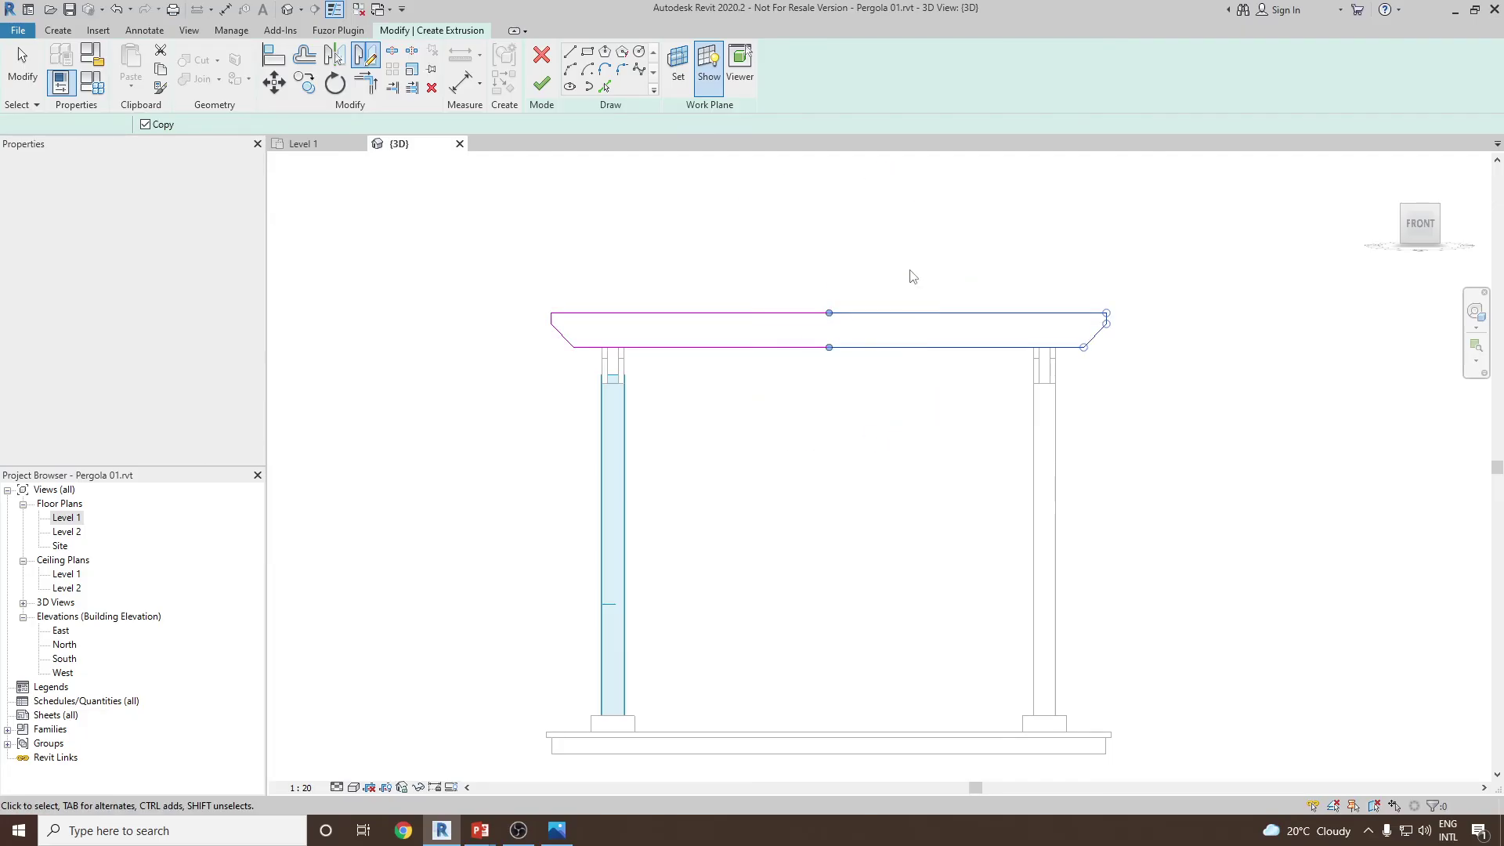
left_click(541, 84)
- Set the new rafter's extrusion end to -50 mm and assign it the material W2
middle_click_drag(740, 367, 1026, 446, "shift")
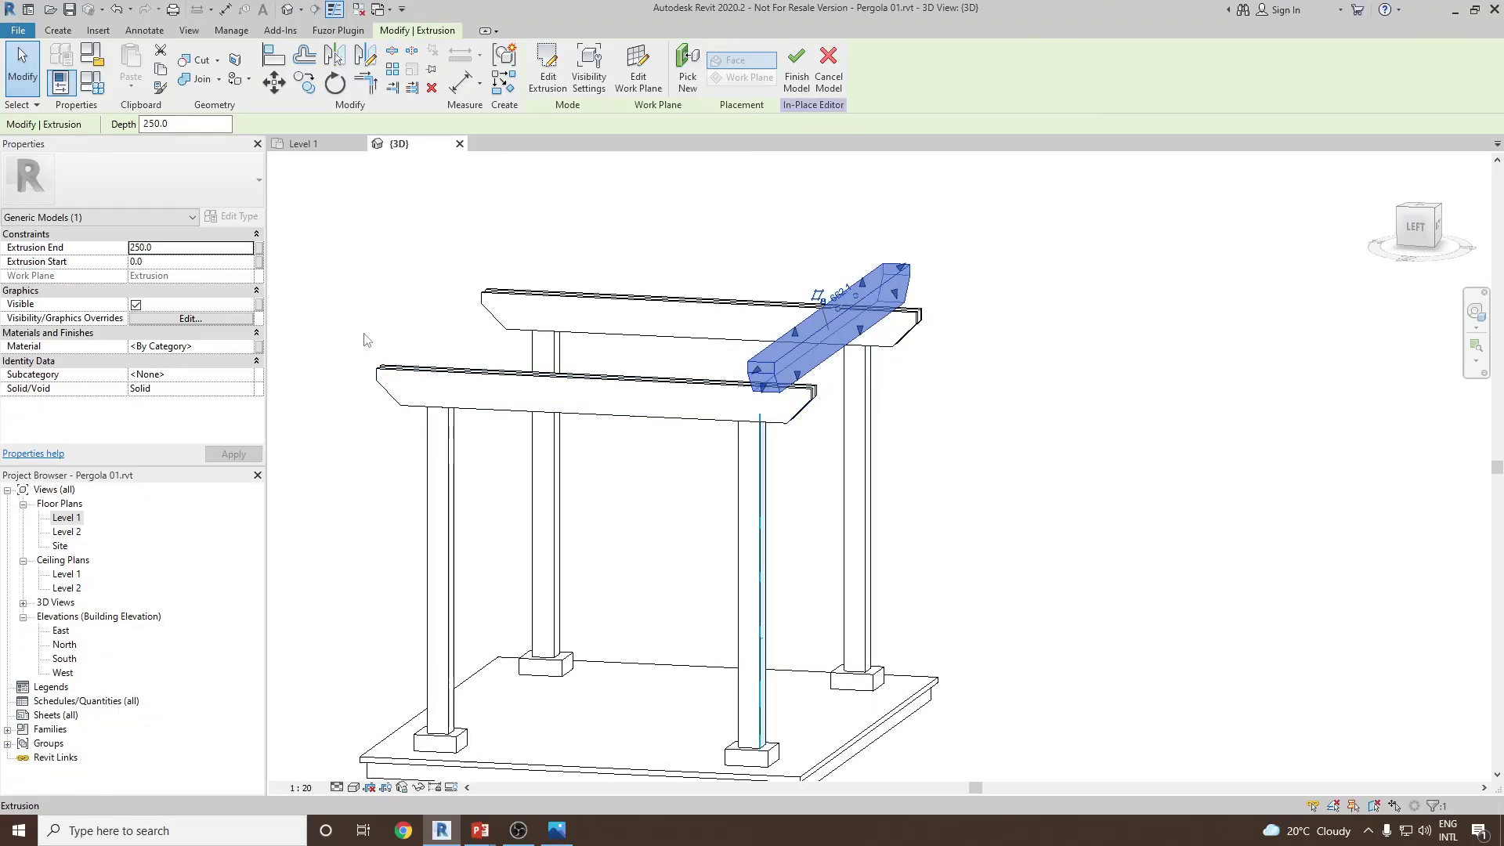
left_click(214, 251)
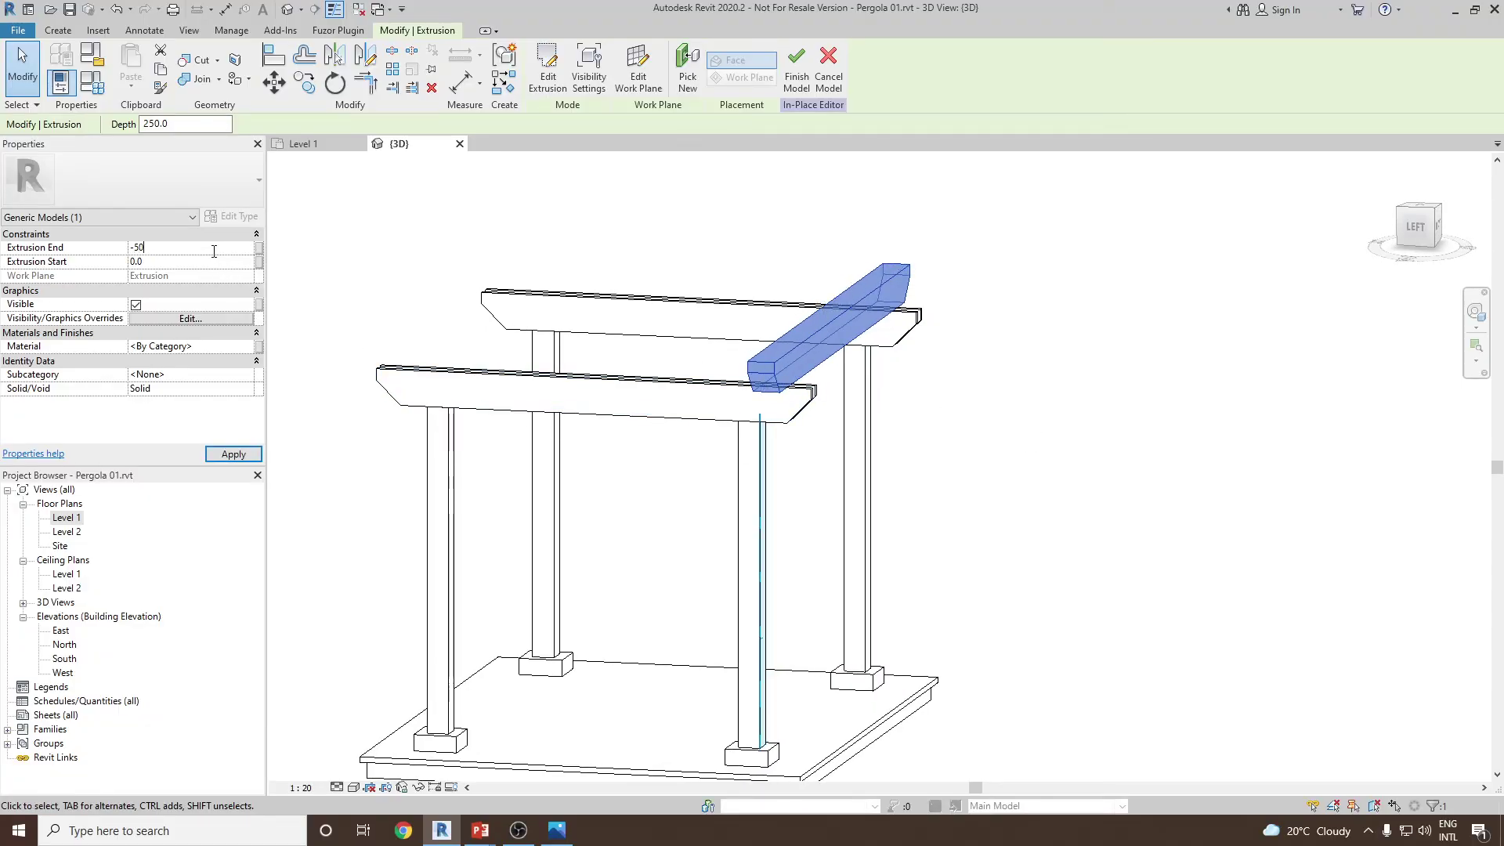
left_click(772, 292)
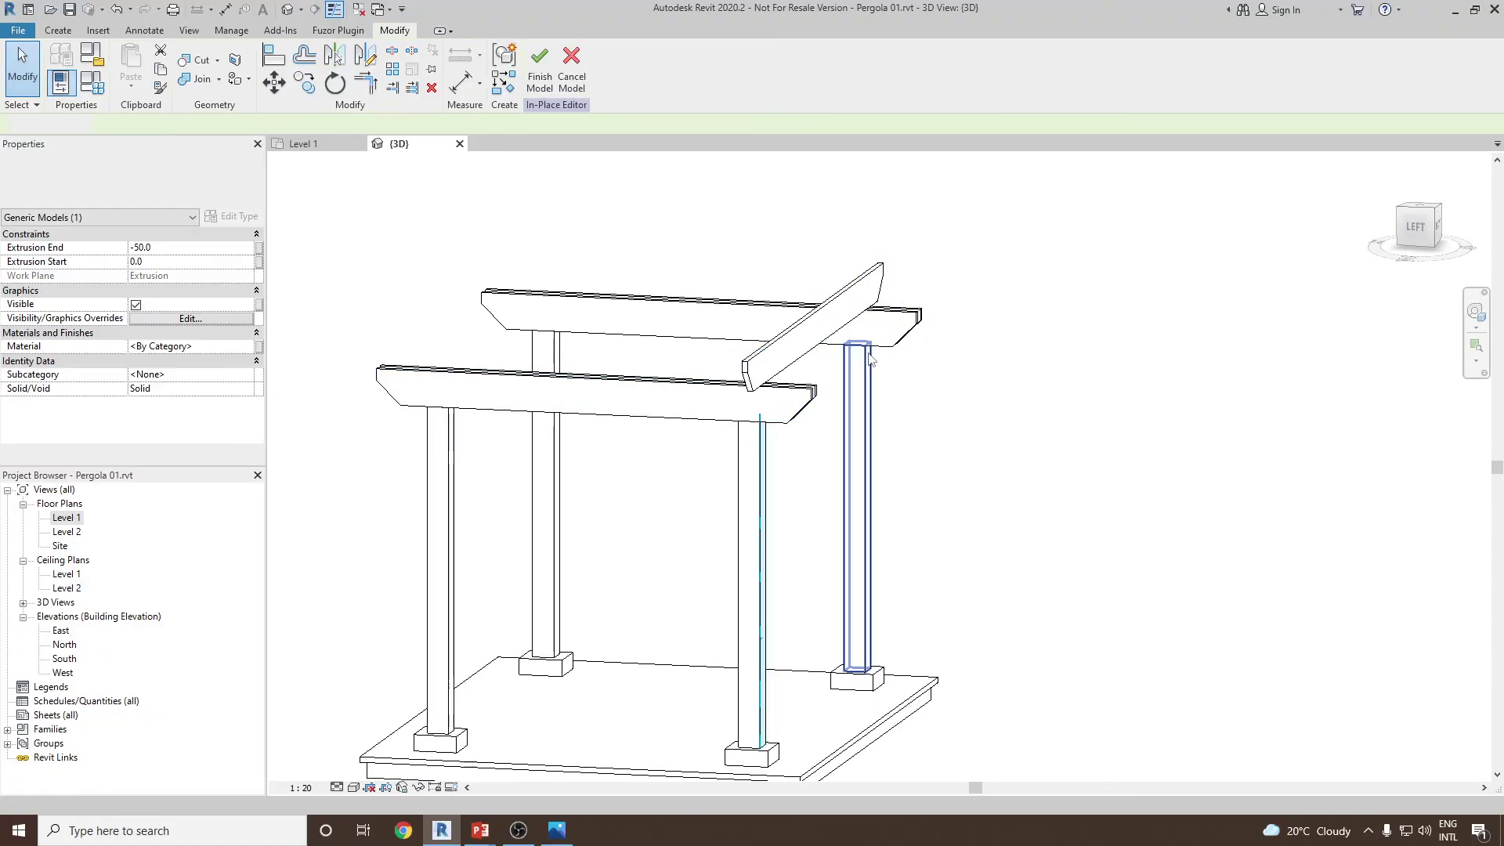
left_click(820, 324)
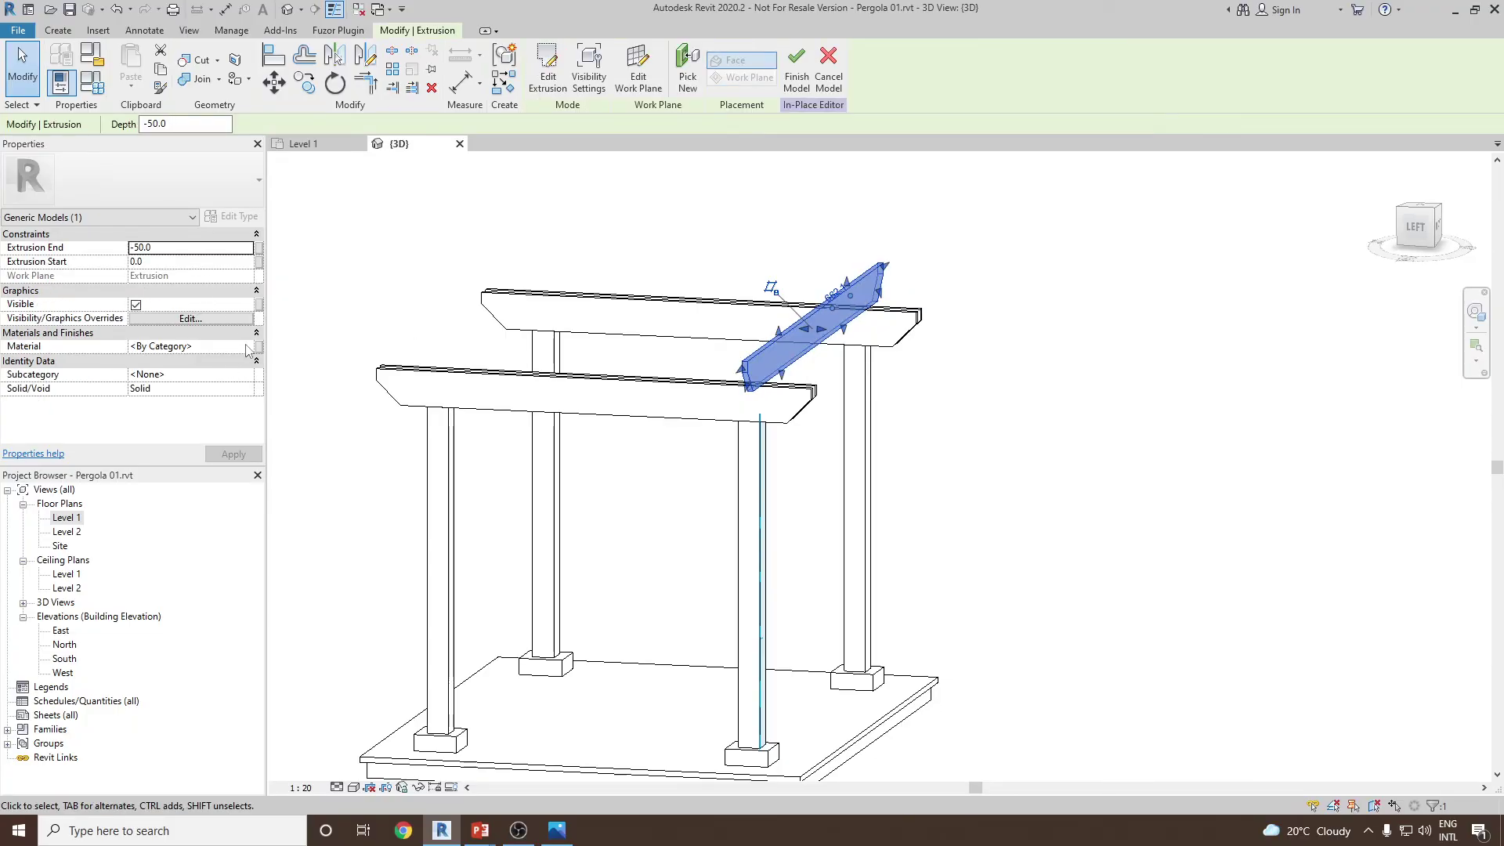
left_click(249, 346)
double_click(595, 462)
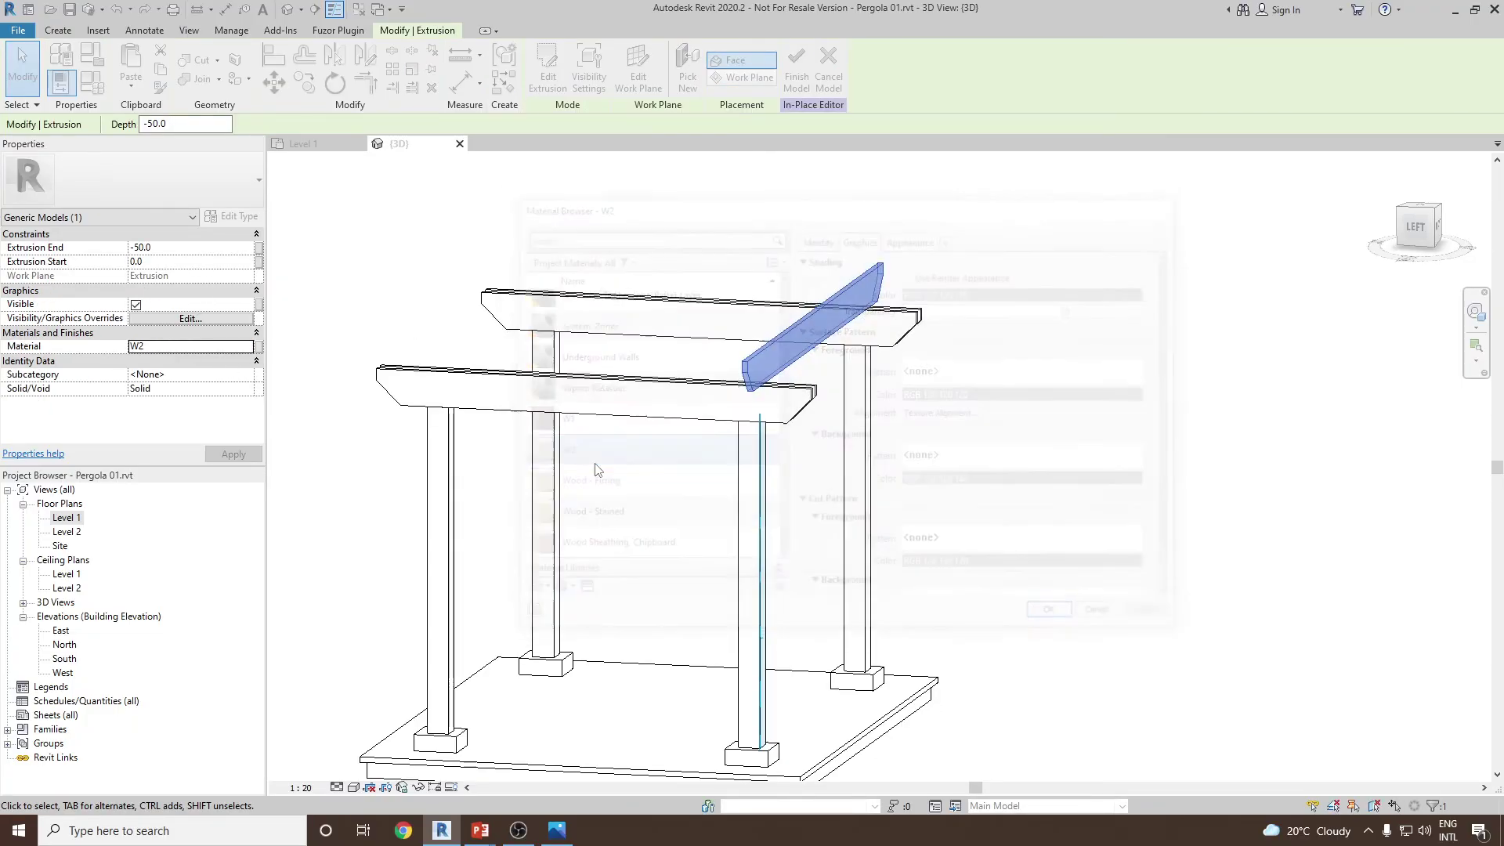
- Switch the 3D view to the Realistic visual style and view the rafter from above at an angle
left_click(867, 326)
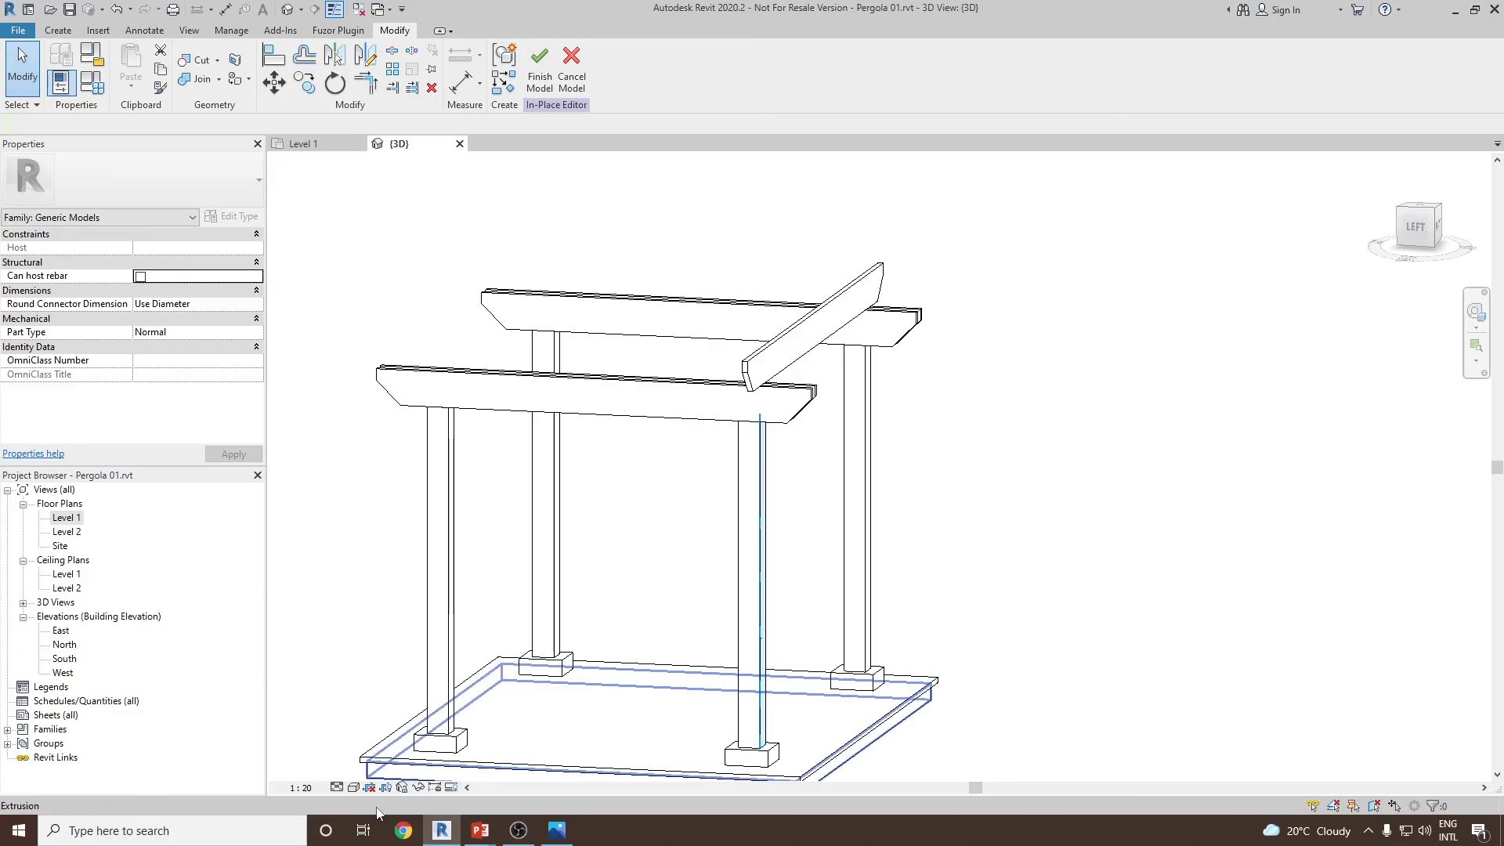
left_click(352, 788)
left_click(360, 754)
middle_click_drag(862, 470, 893, 562, "shift")
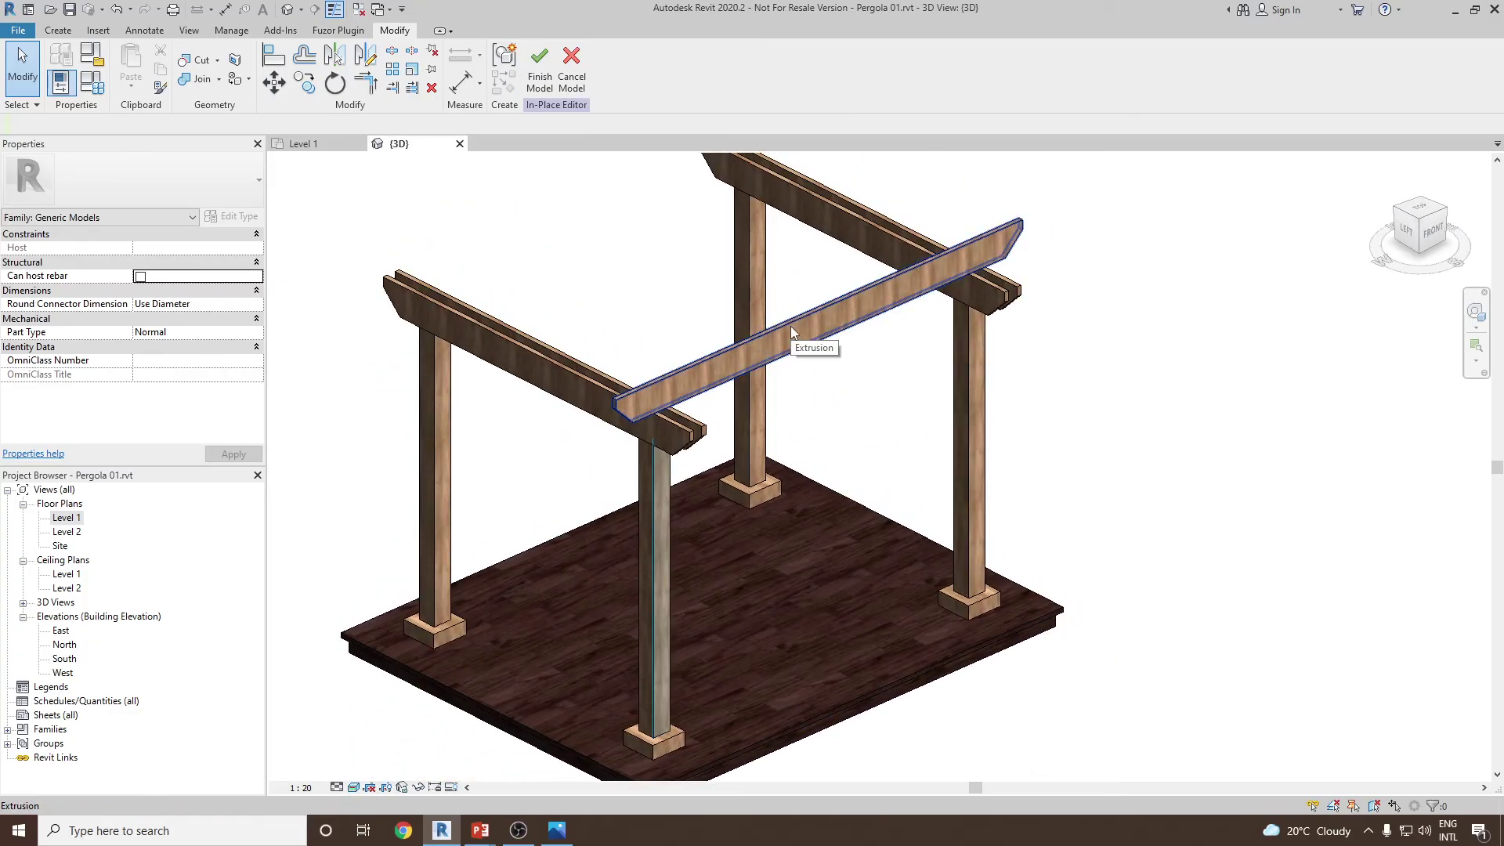
- Inspect the new rafter in 3D and compare its position with the reference photo
left_click(783, 326)
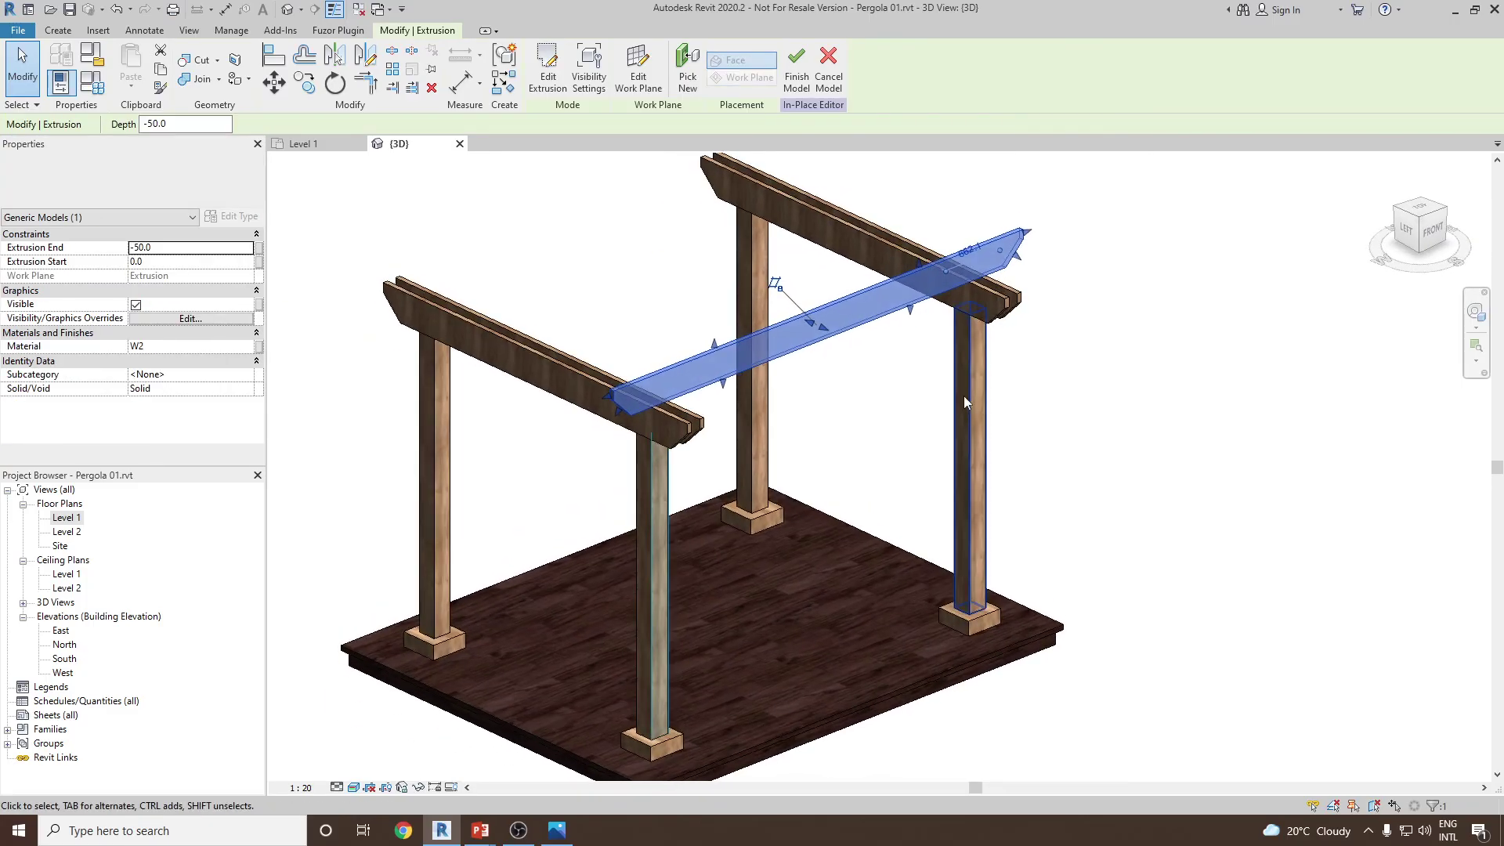
left_click(905, 415)
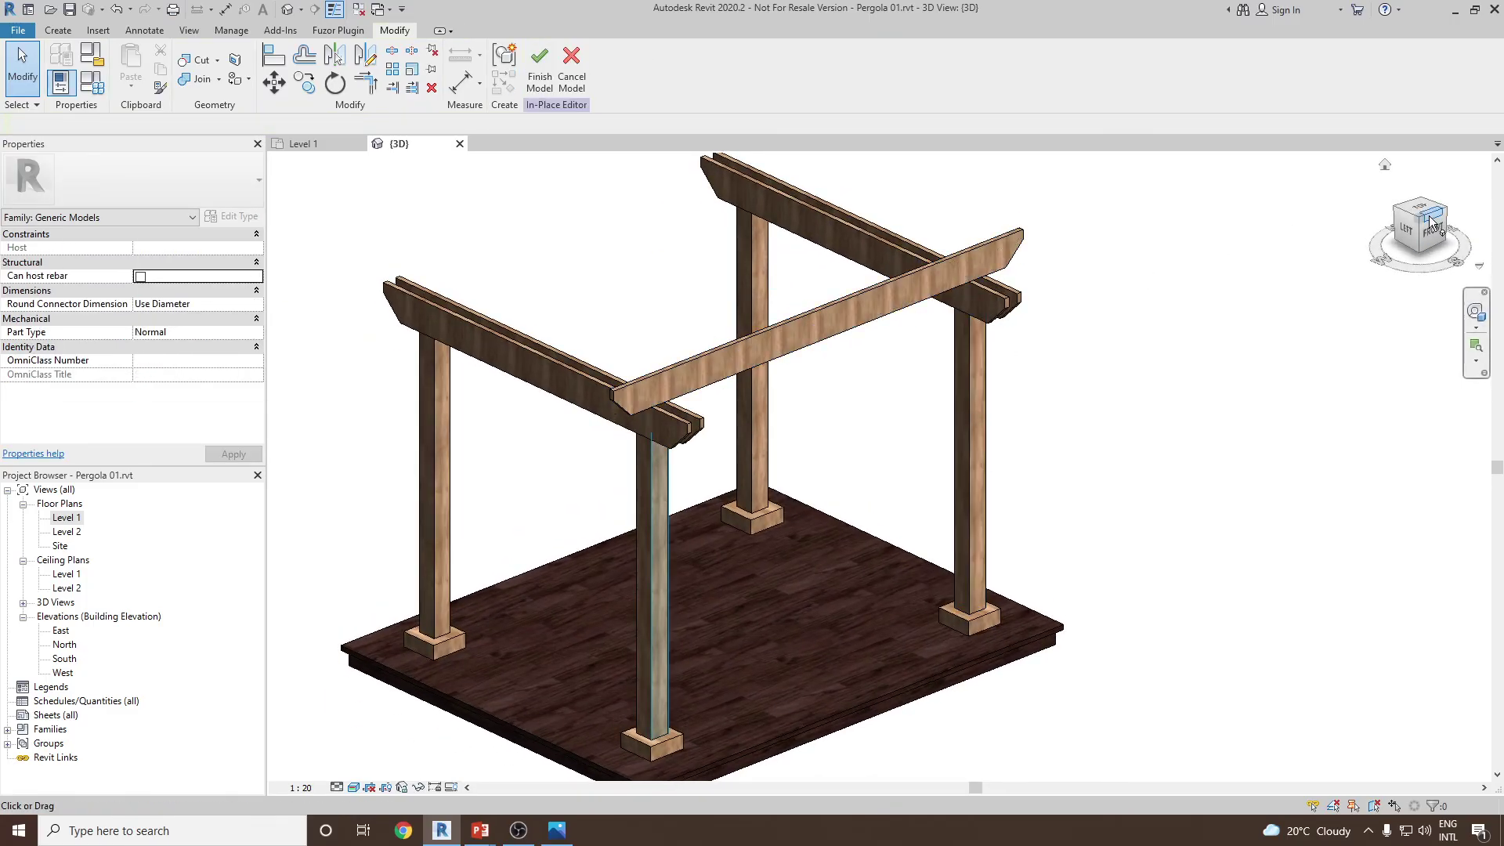
middle_click_drag(1241, 337, 581, 376, "shift")
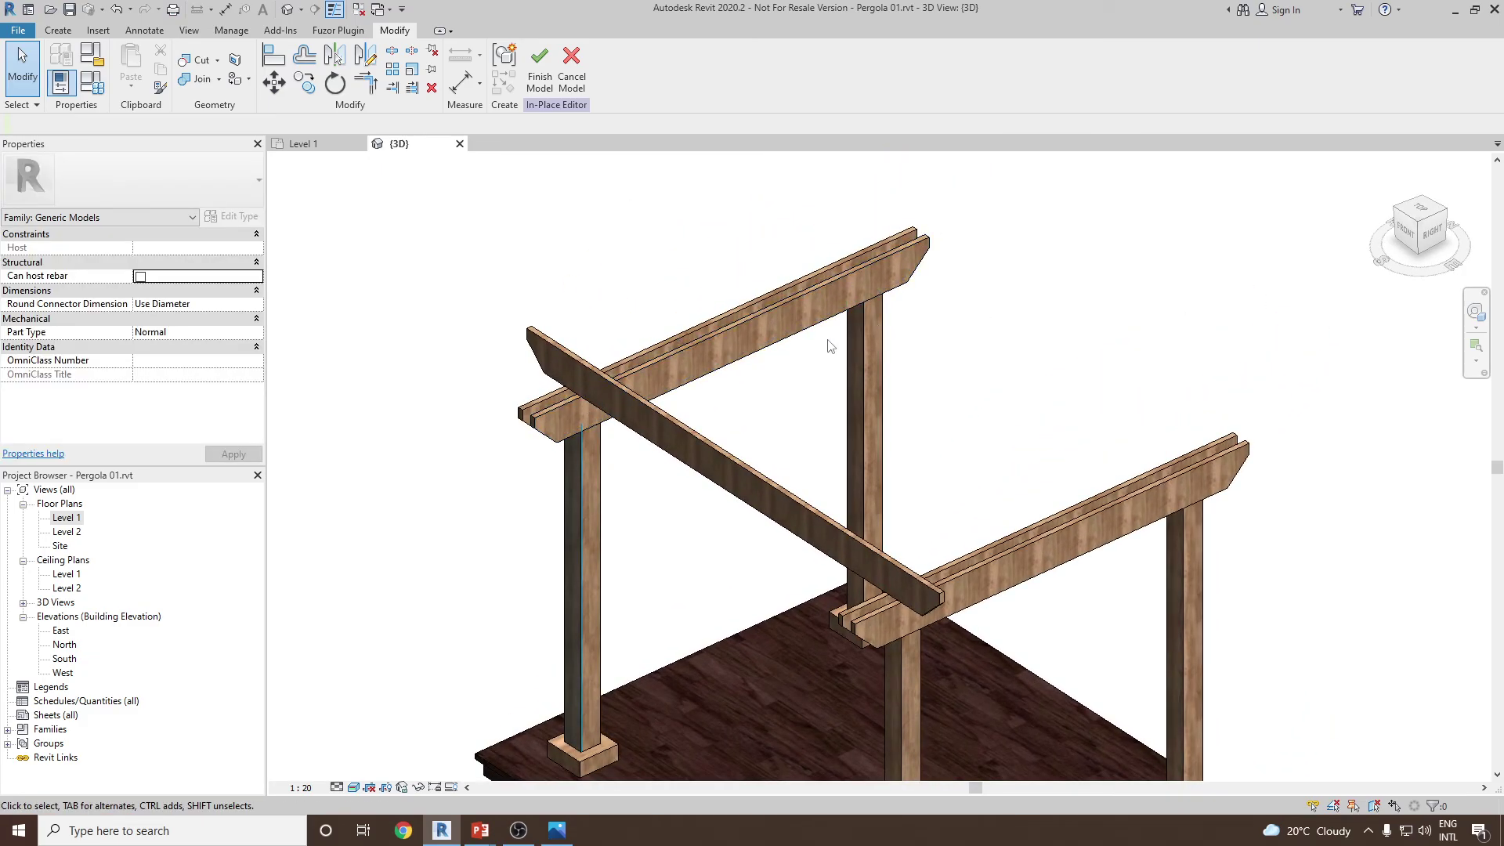
key("alt+Tab")
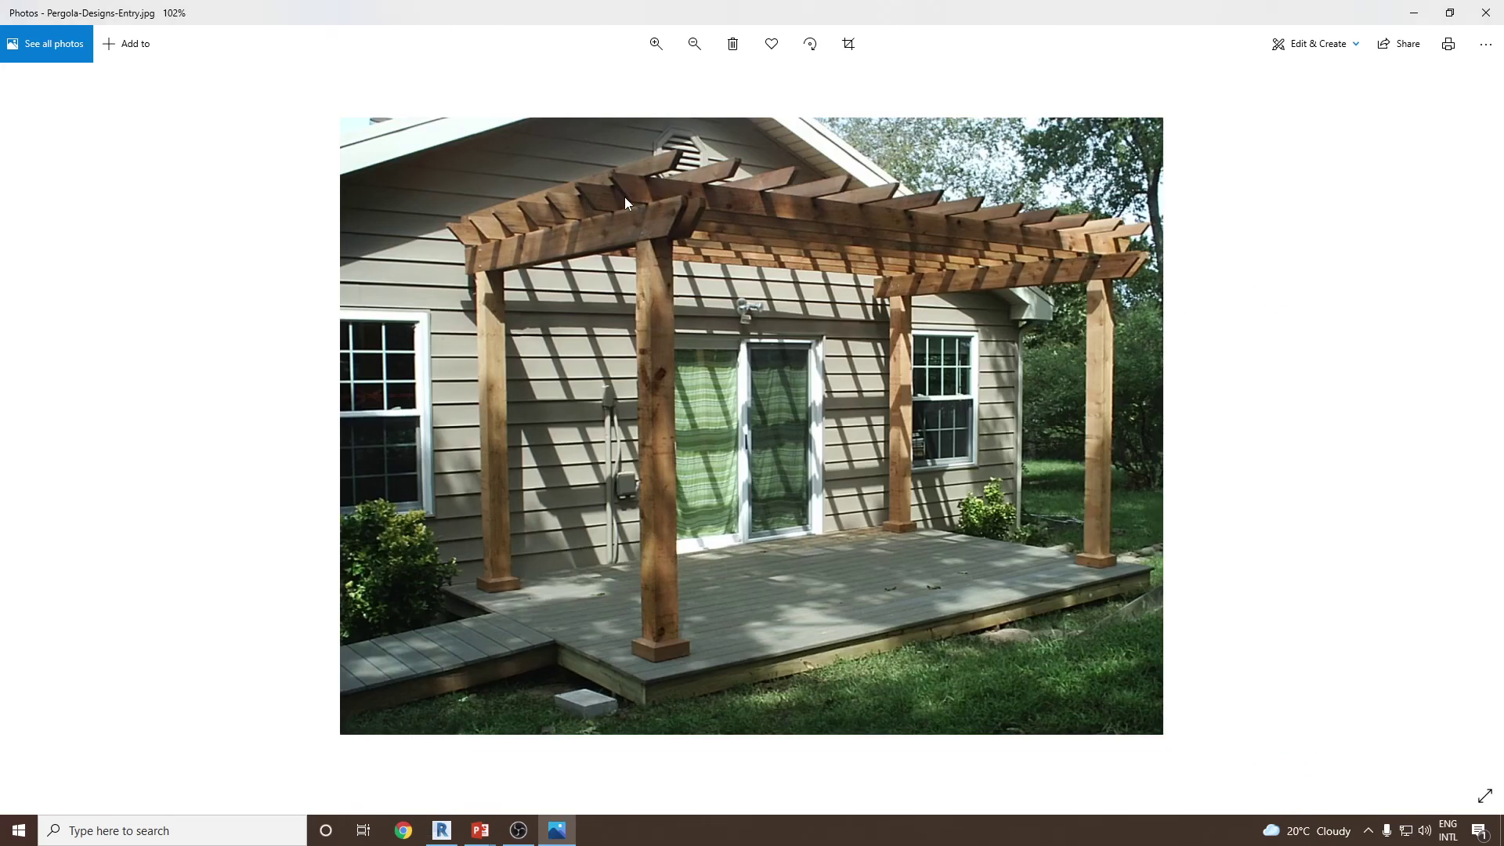
key("alt+Tab")
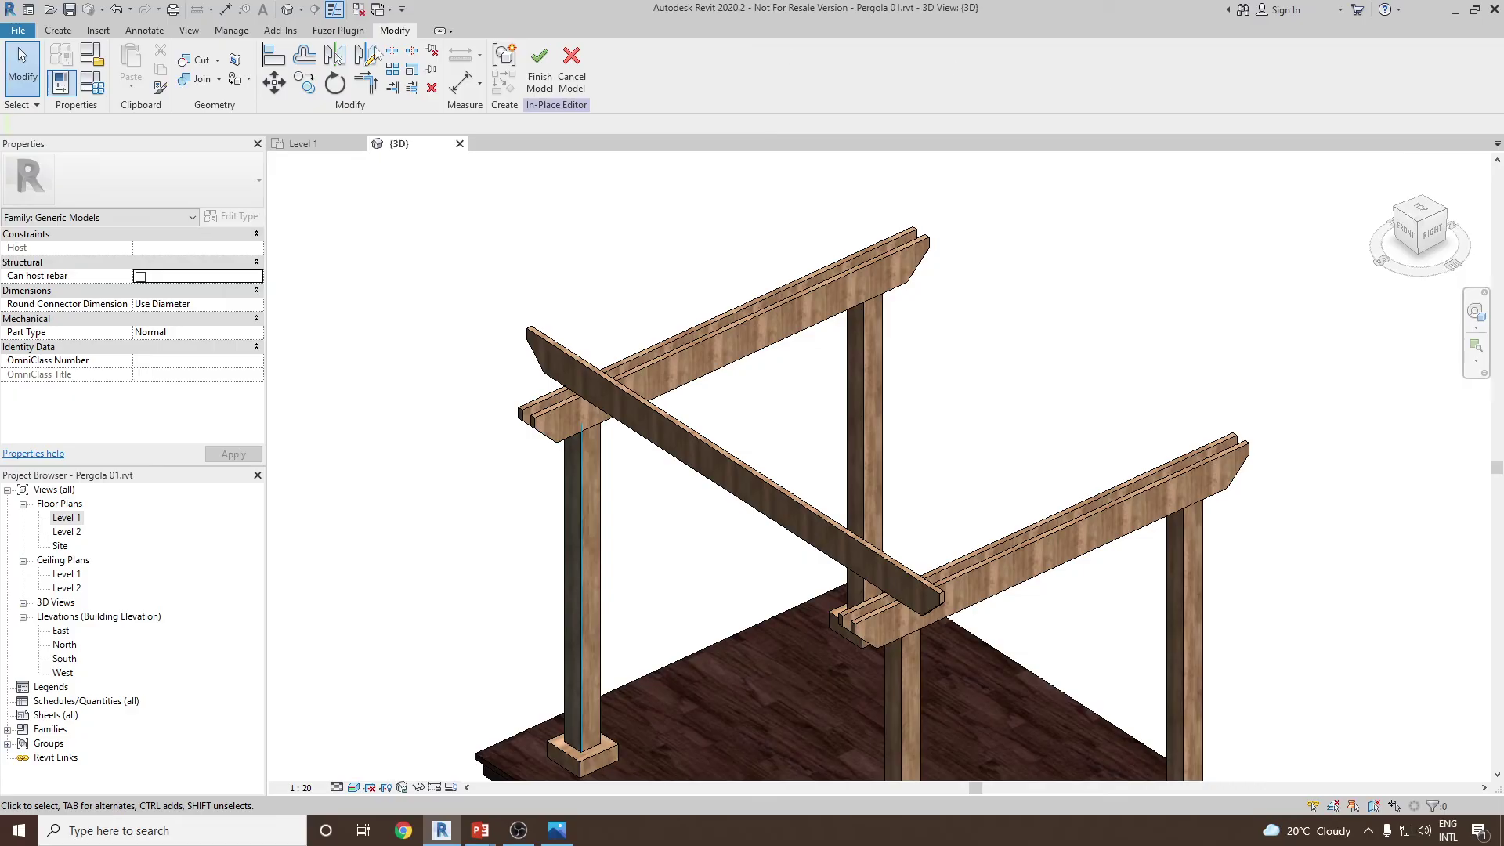
- Set the work plane to the top face of the inner beam under the rafter and orient the view to the top
left_click(57, 31)
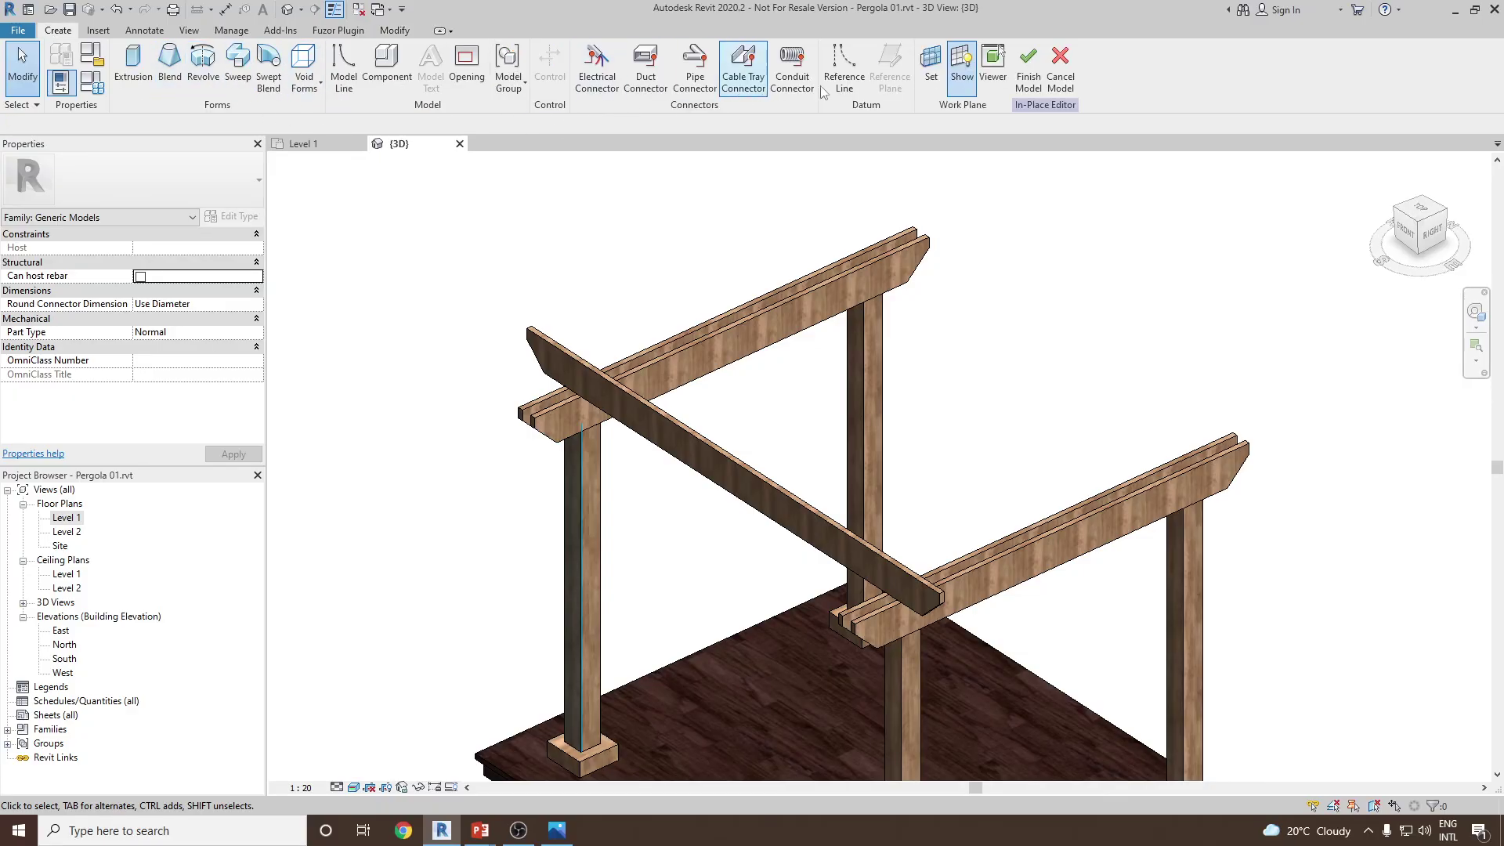
left_click(934, 86)
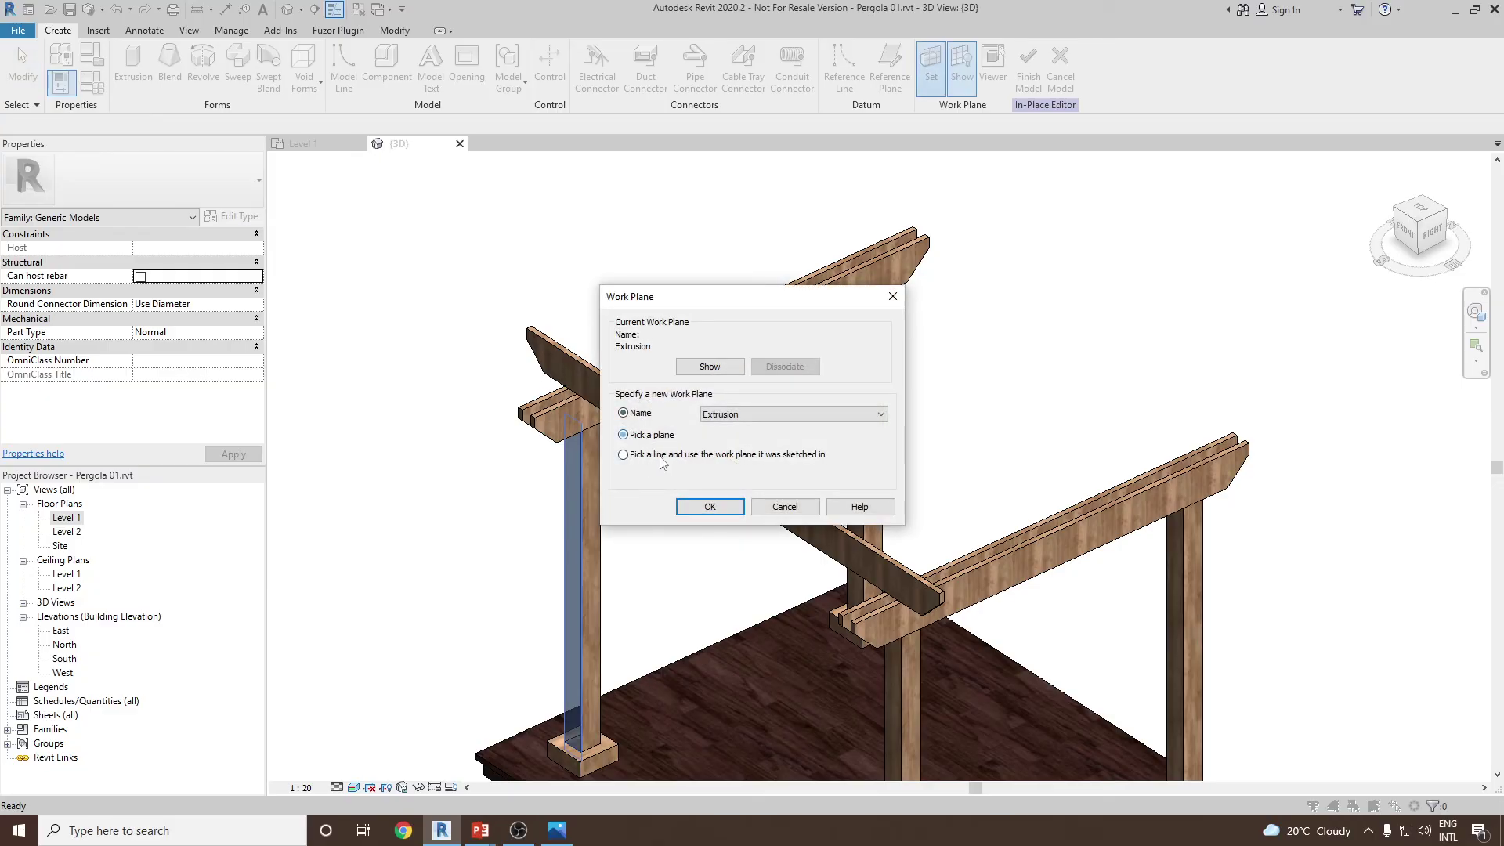
left_click(710, 513)
scroll(705, 391, "up", 4)
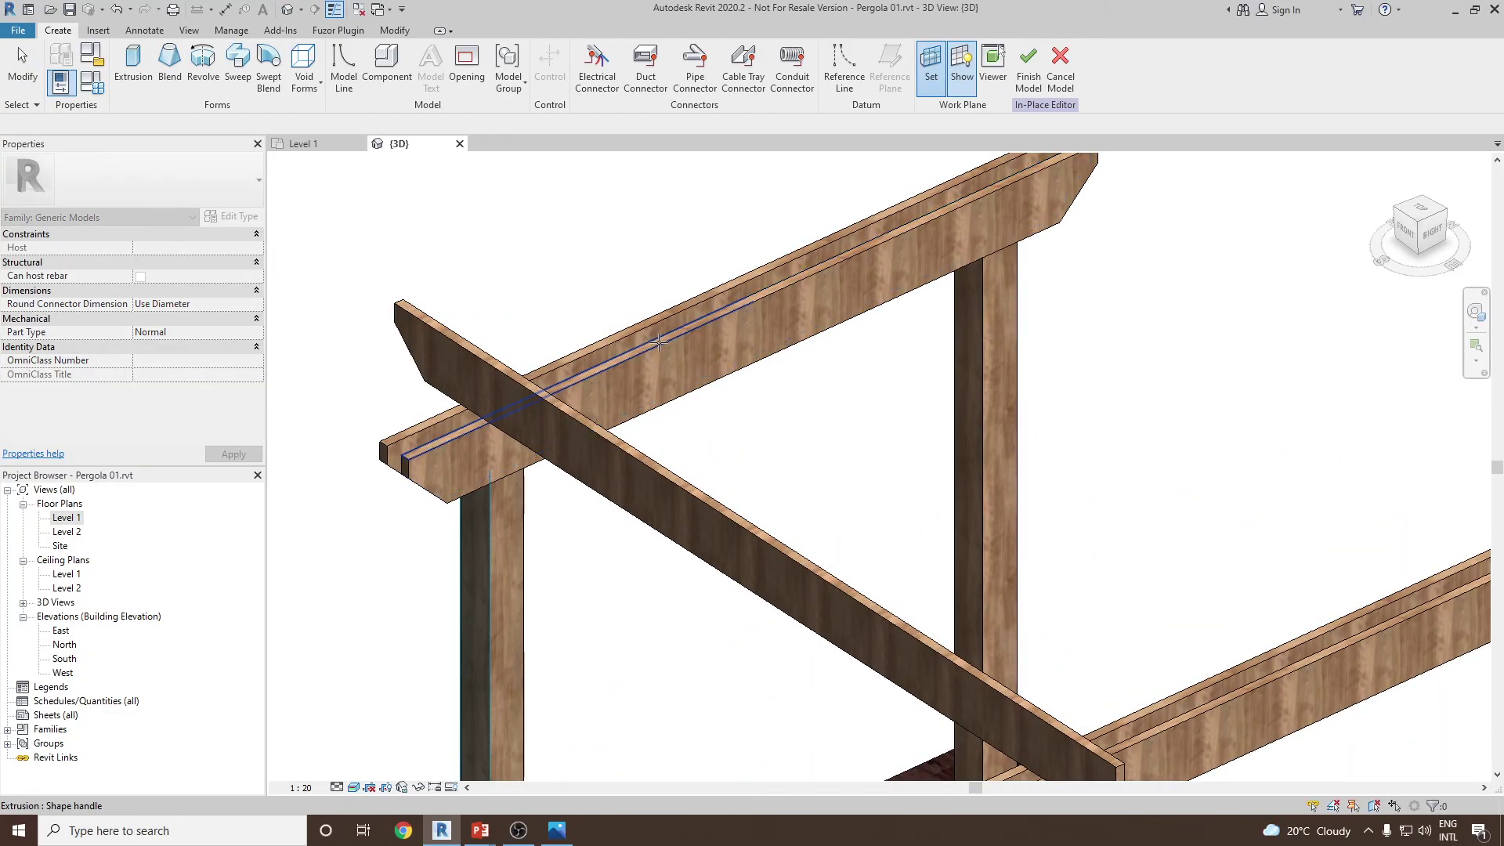
left_click(658, 341)
left_click(1419, 210)
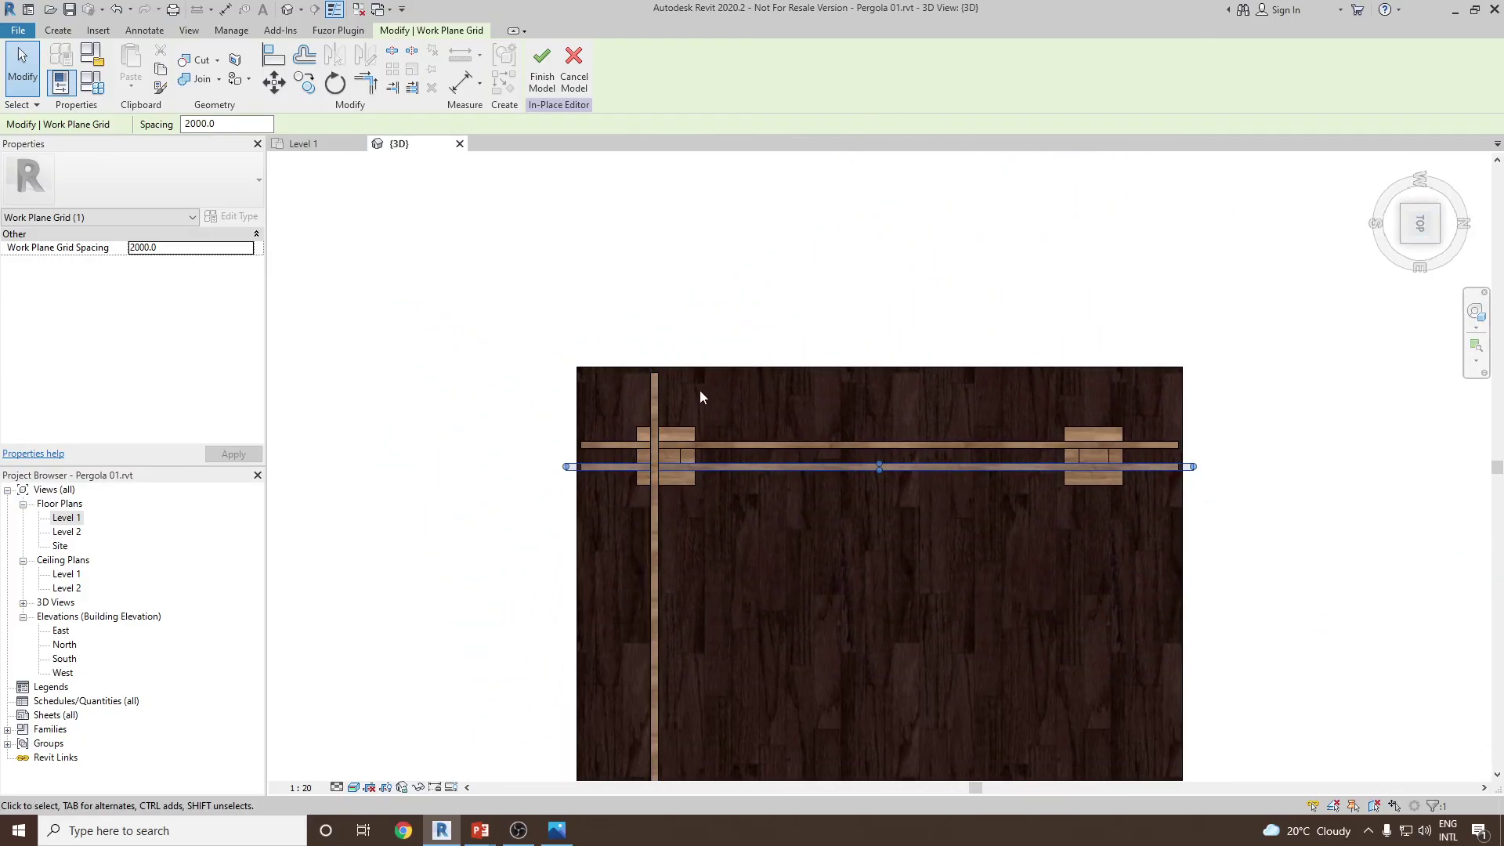
scroll(713, 392, "down", 3)
key("Escape")
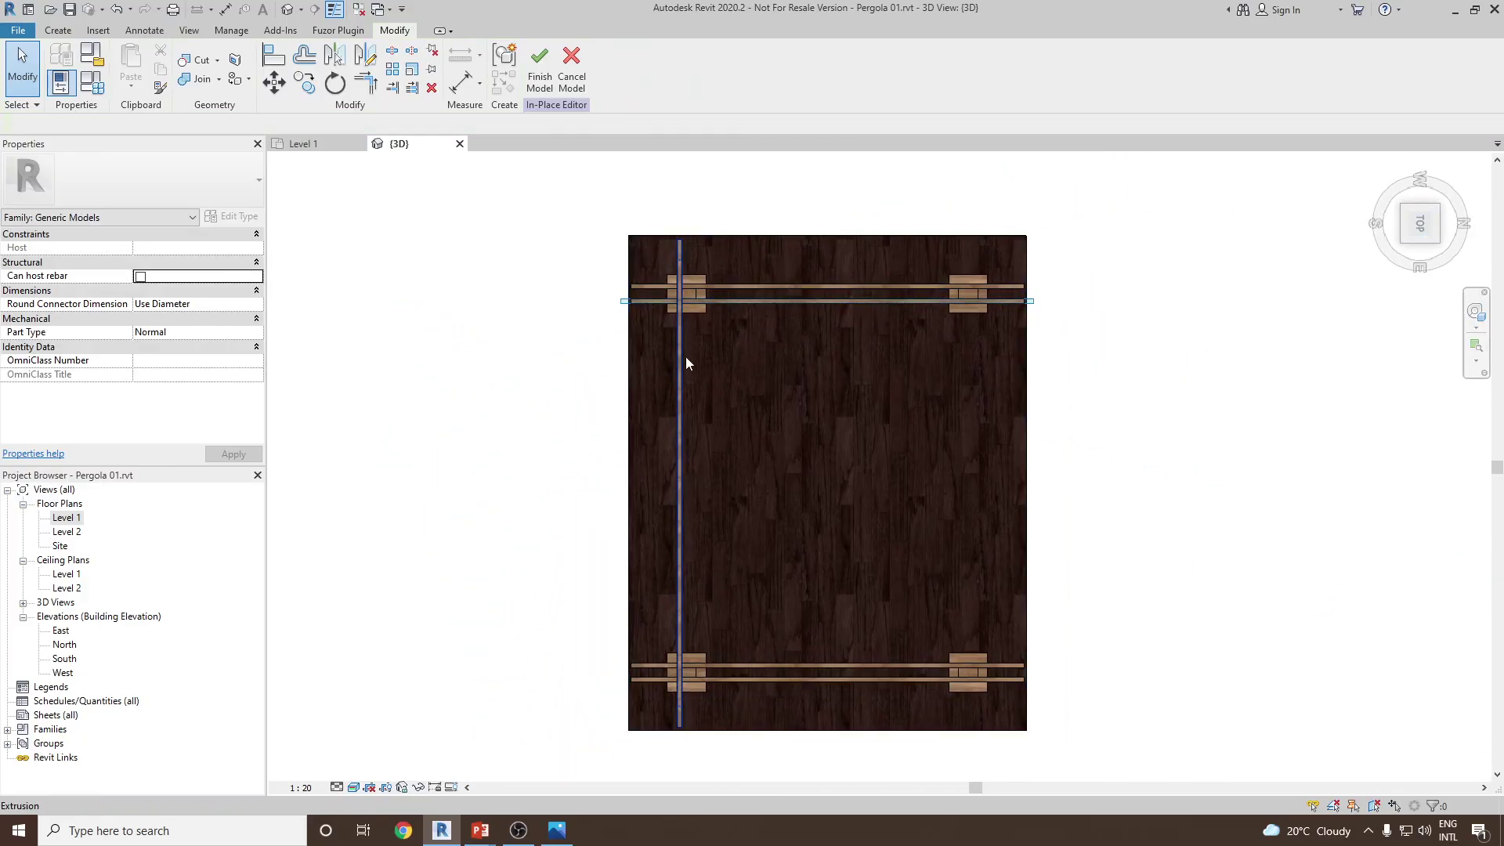
left_click(675, 292)
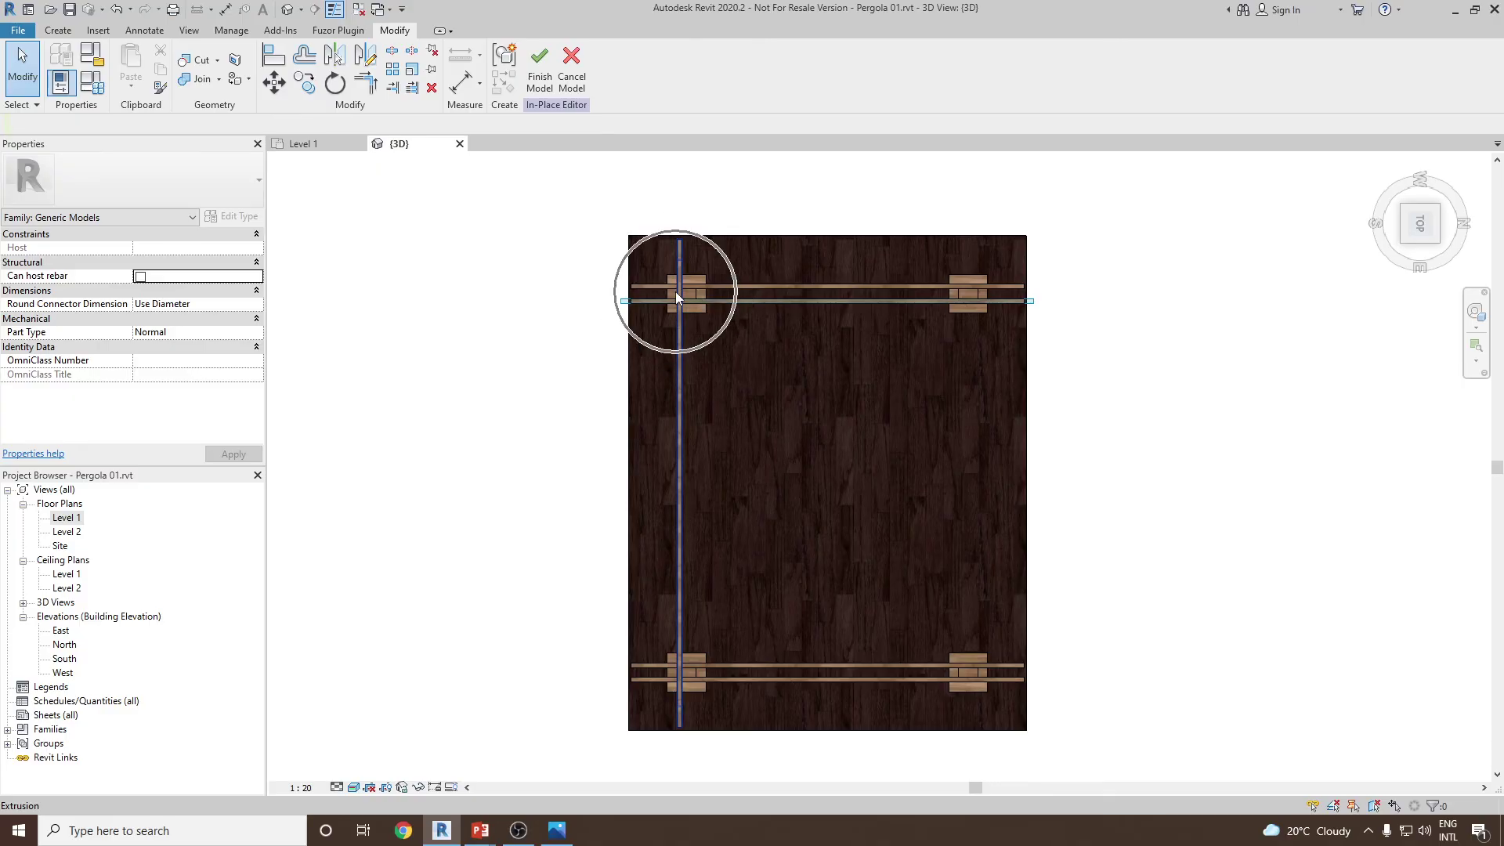
left_click(395, 71)
left_click(680, 348)
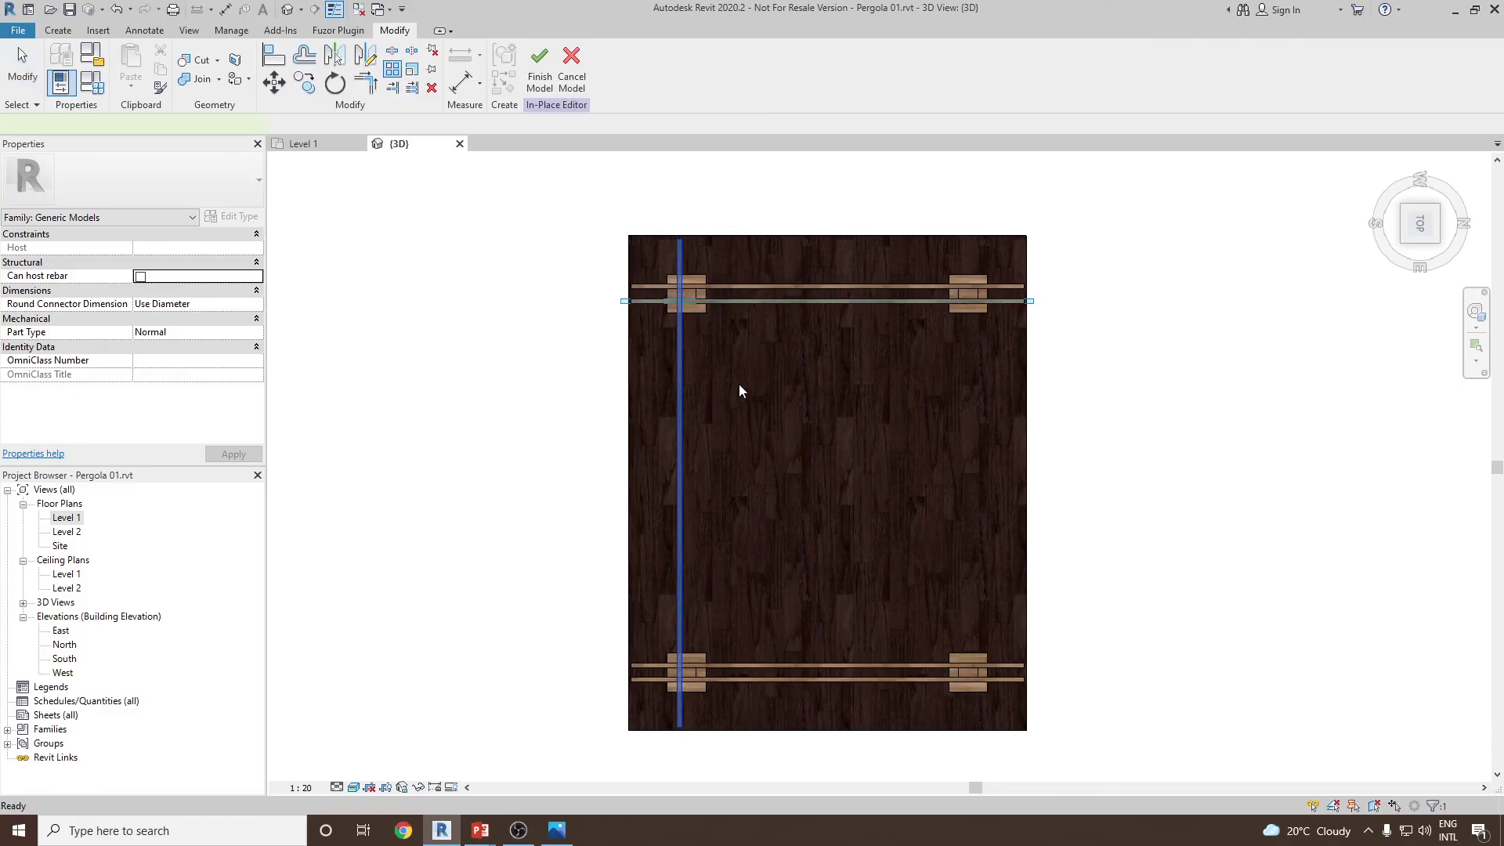
key("Return")
left_click(679, 377)
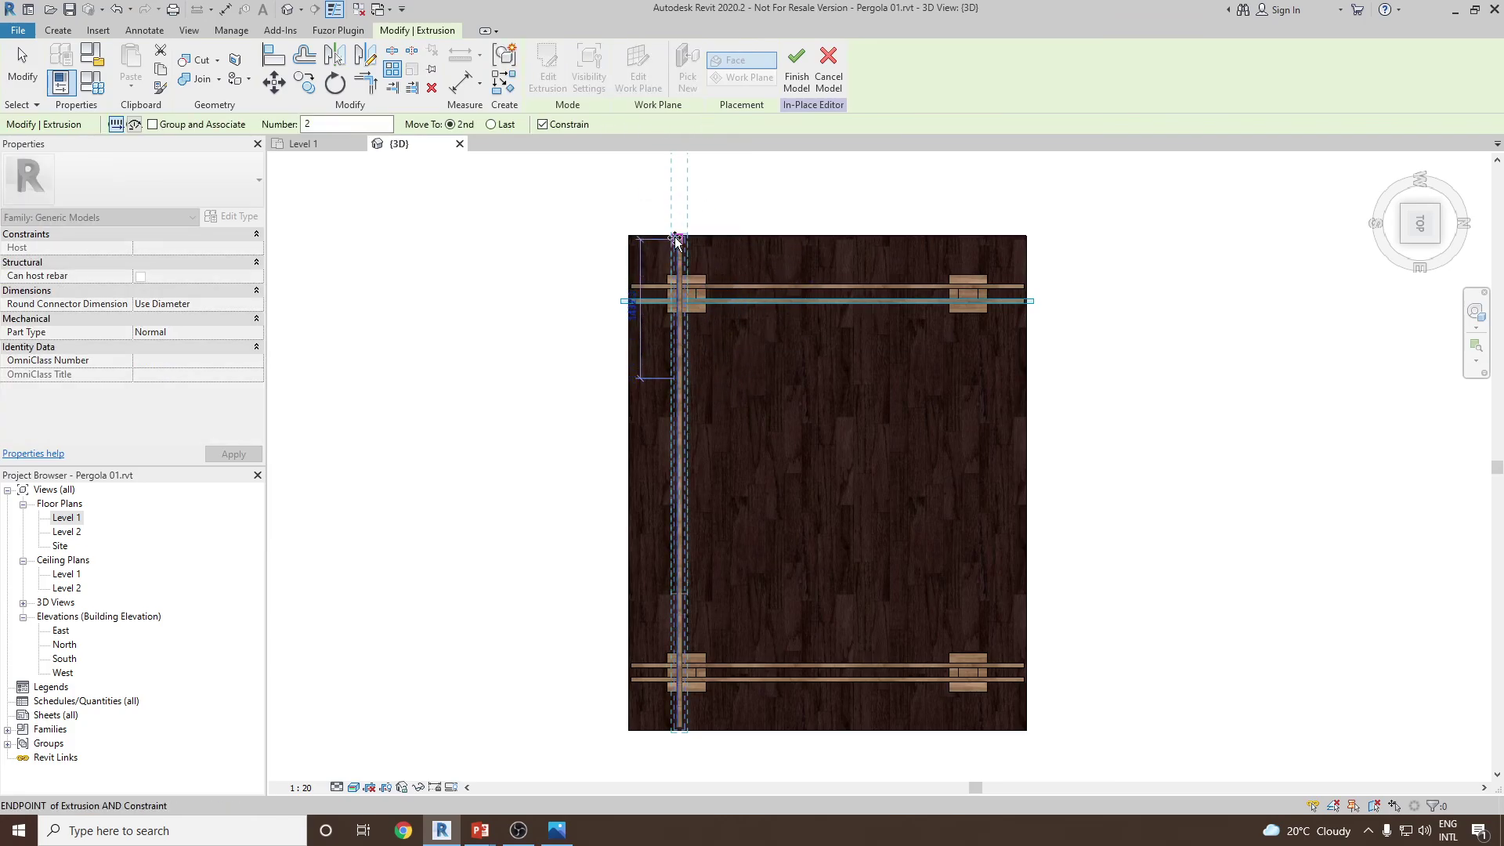
scroll(689, 208, "down", 3)
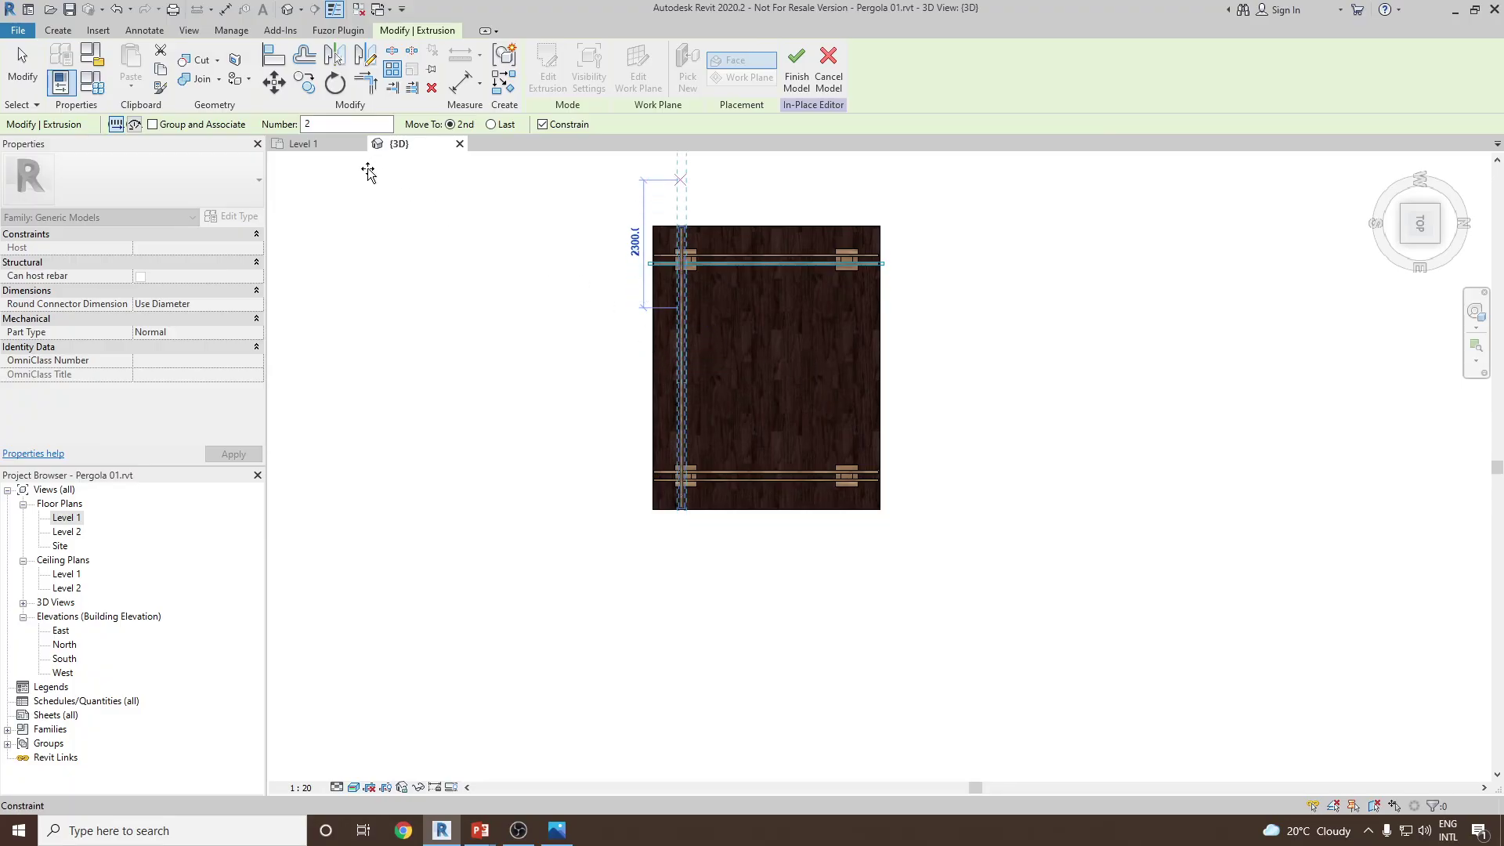
scroll(670, 311, "up", 5)
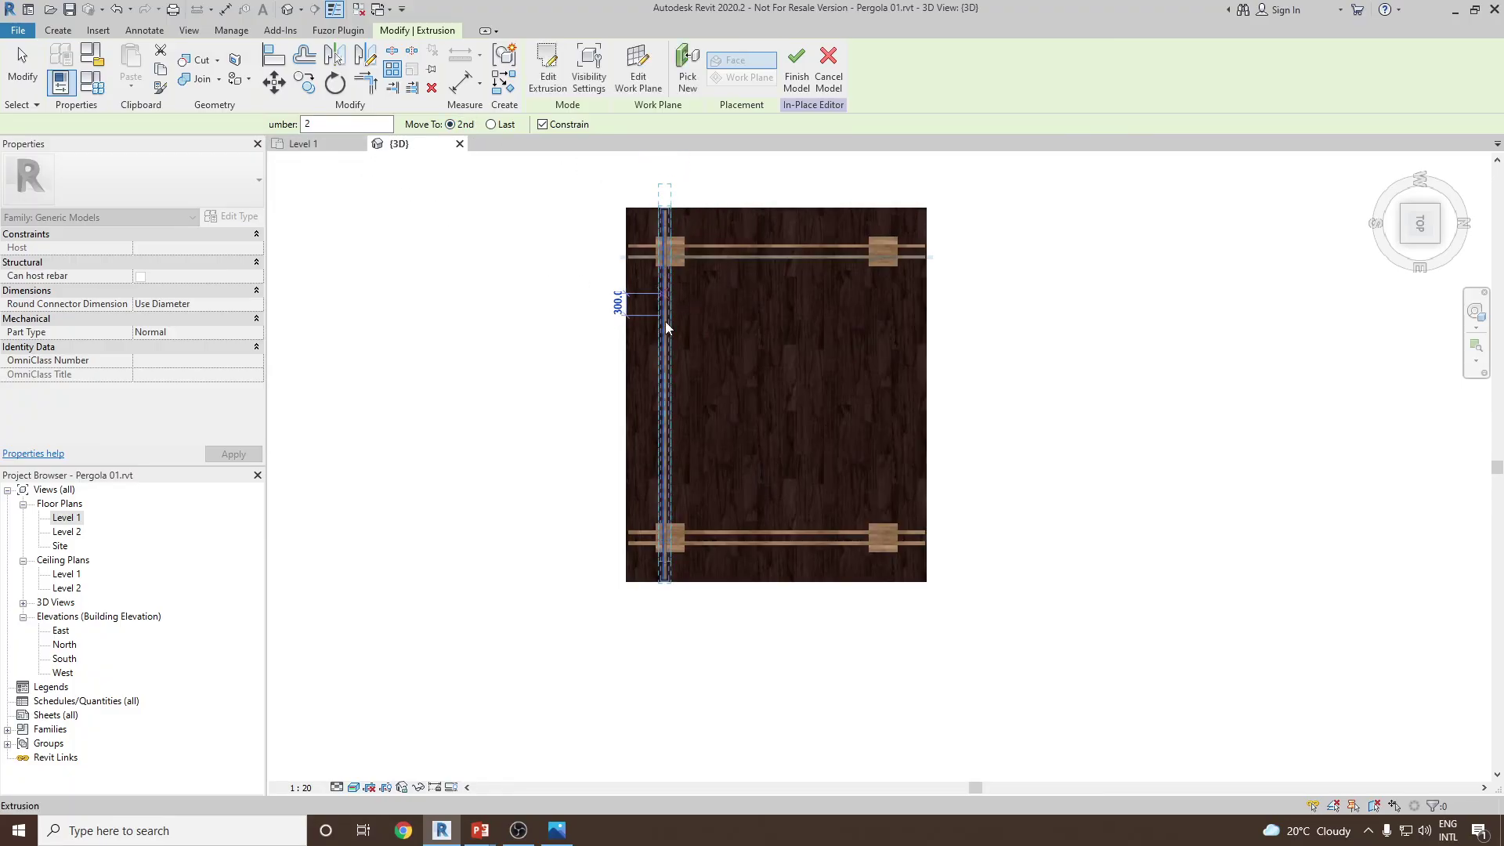
key("Escape")
left_click(672, 250)
scroll(672, 235, "down", 2)
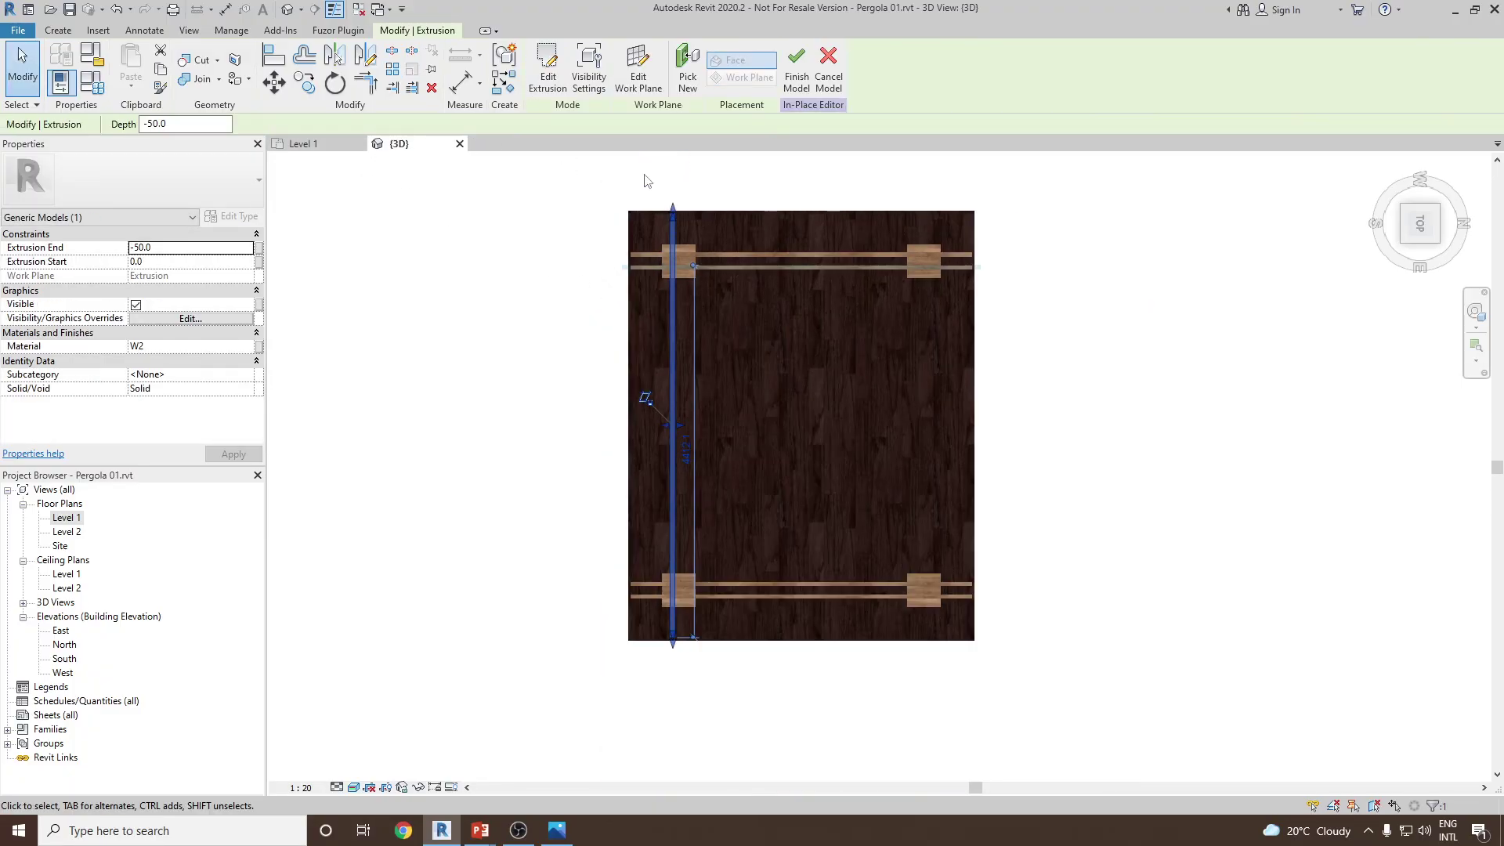
left_click(305, 83)
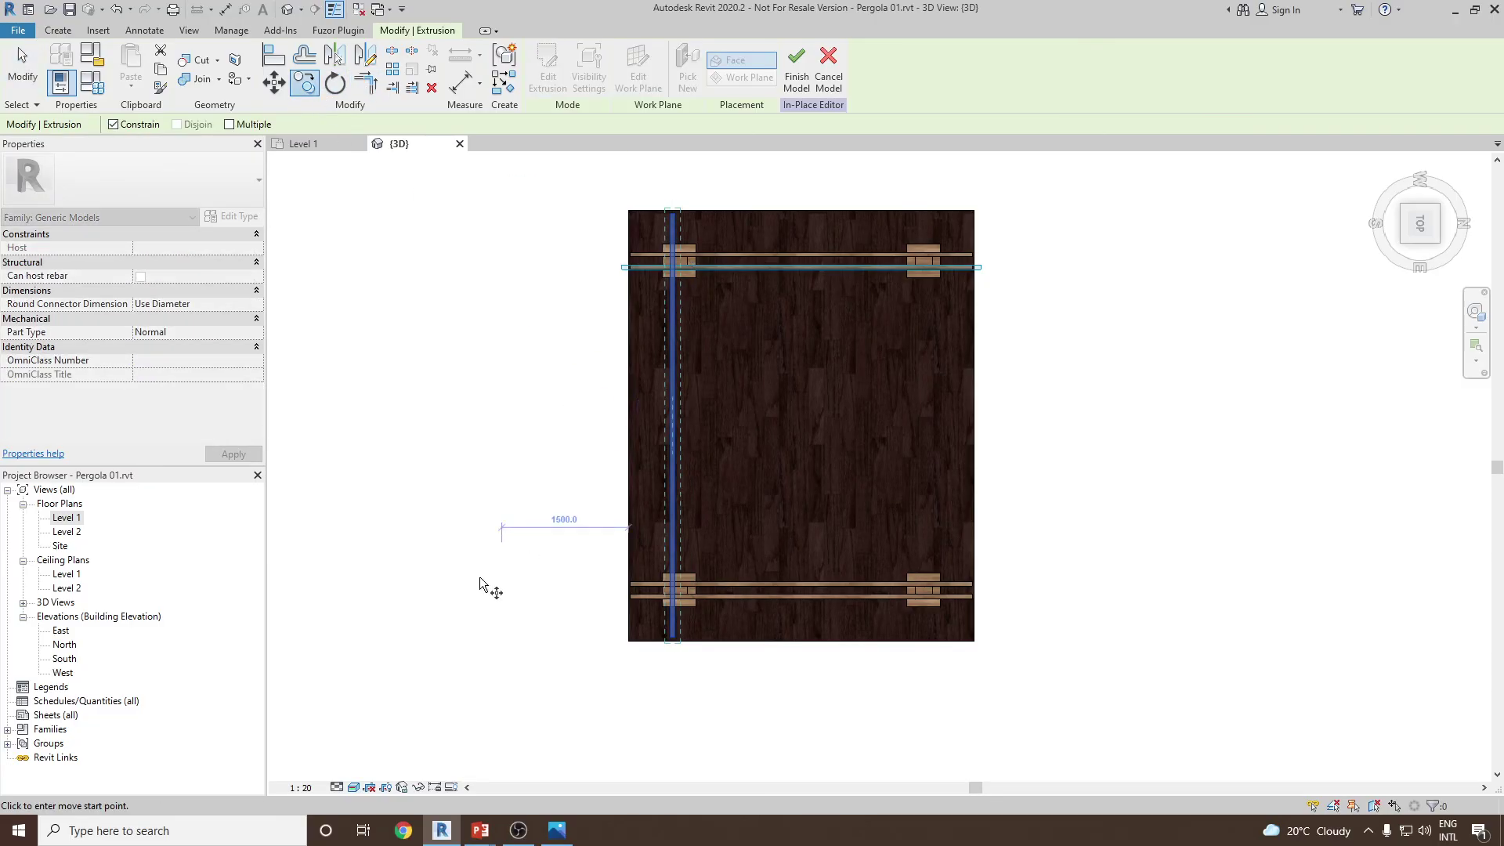
- Switch the view to Hidden Line and copy the rafter over the opposite pair of columns, with Multiple enabled and Constrain disabled
left_click(354, 787)
left_click(389, 707)
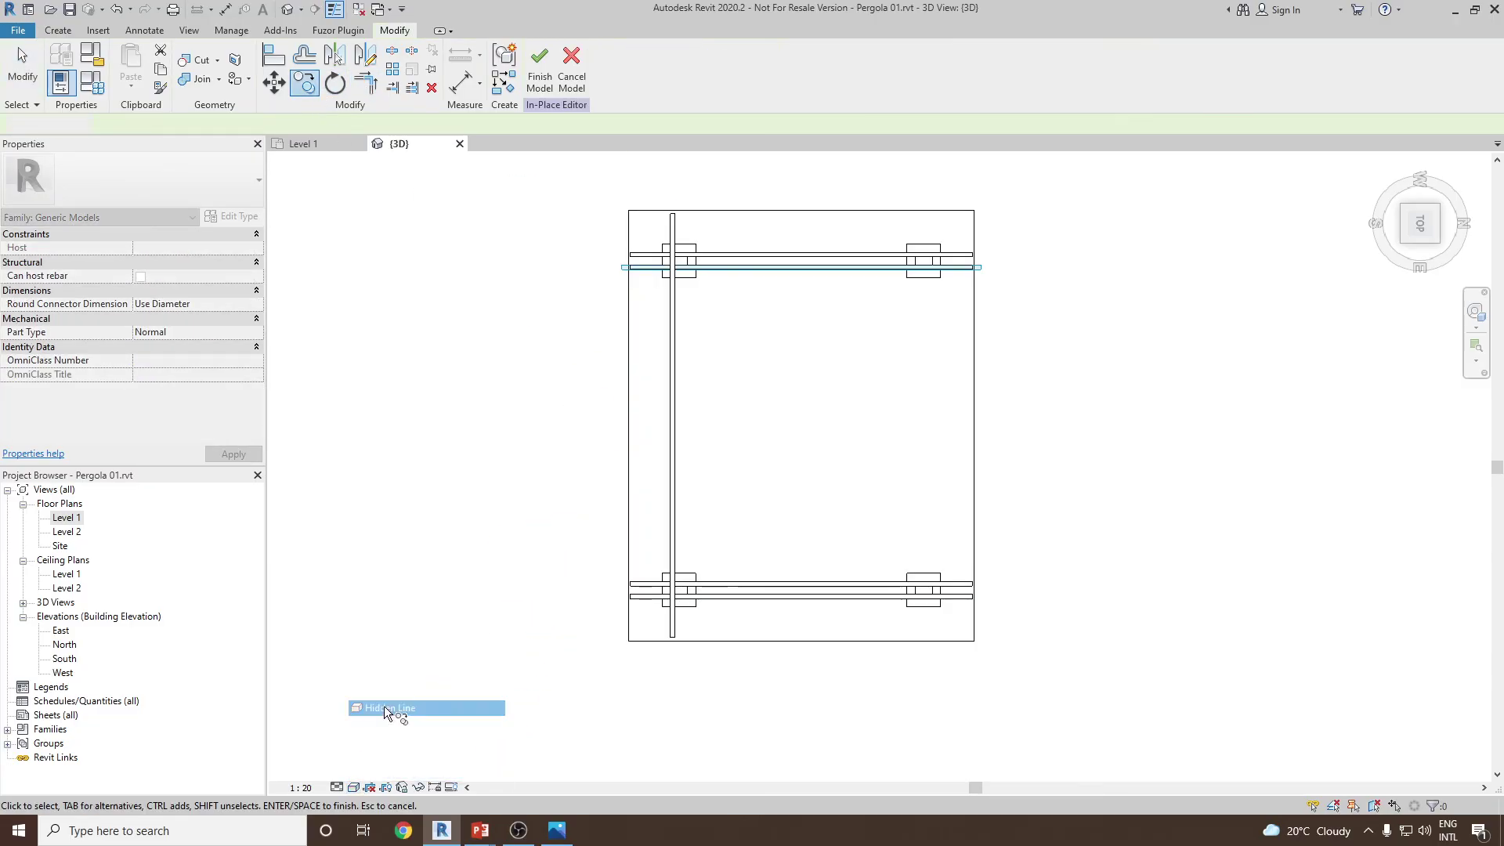
left_click(672, 360)
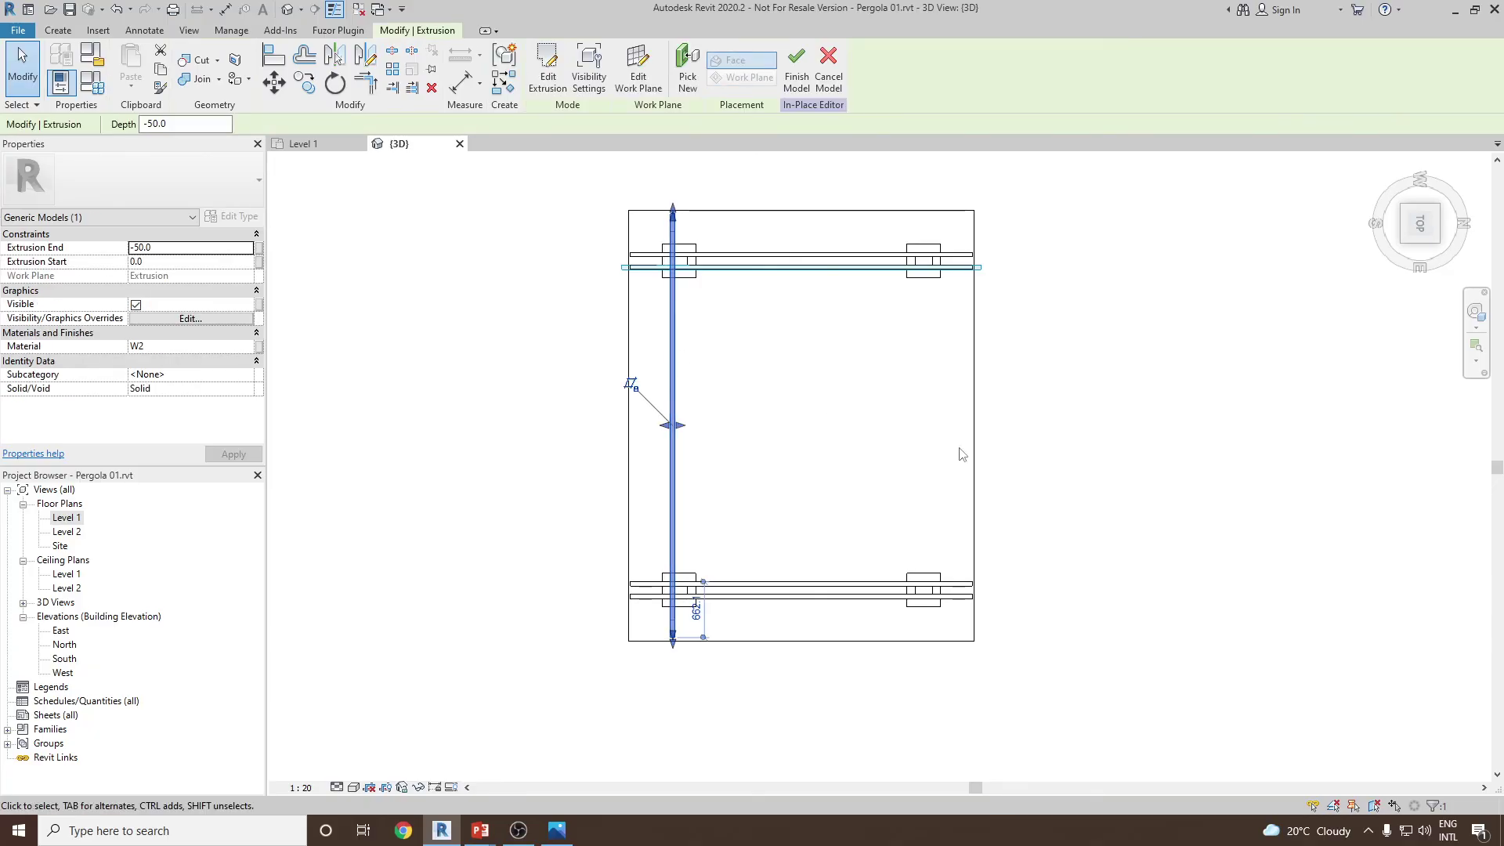
left_click(305, 86)
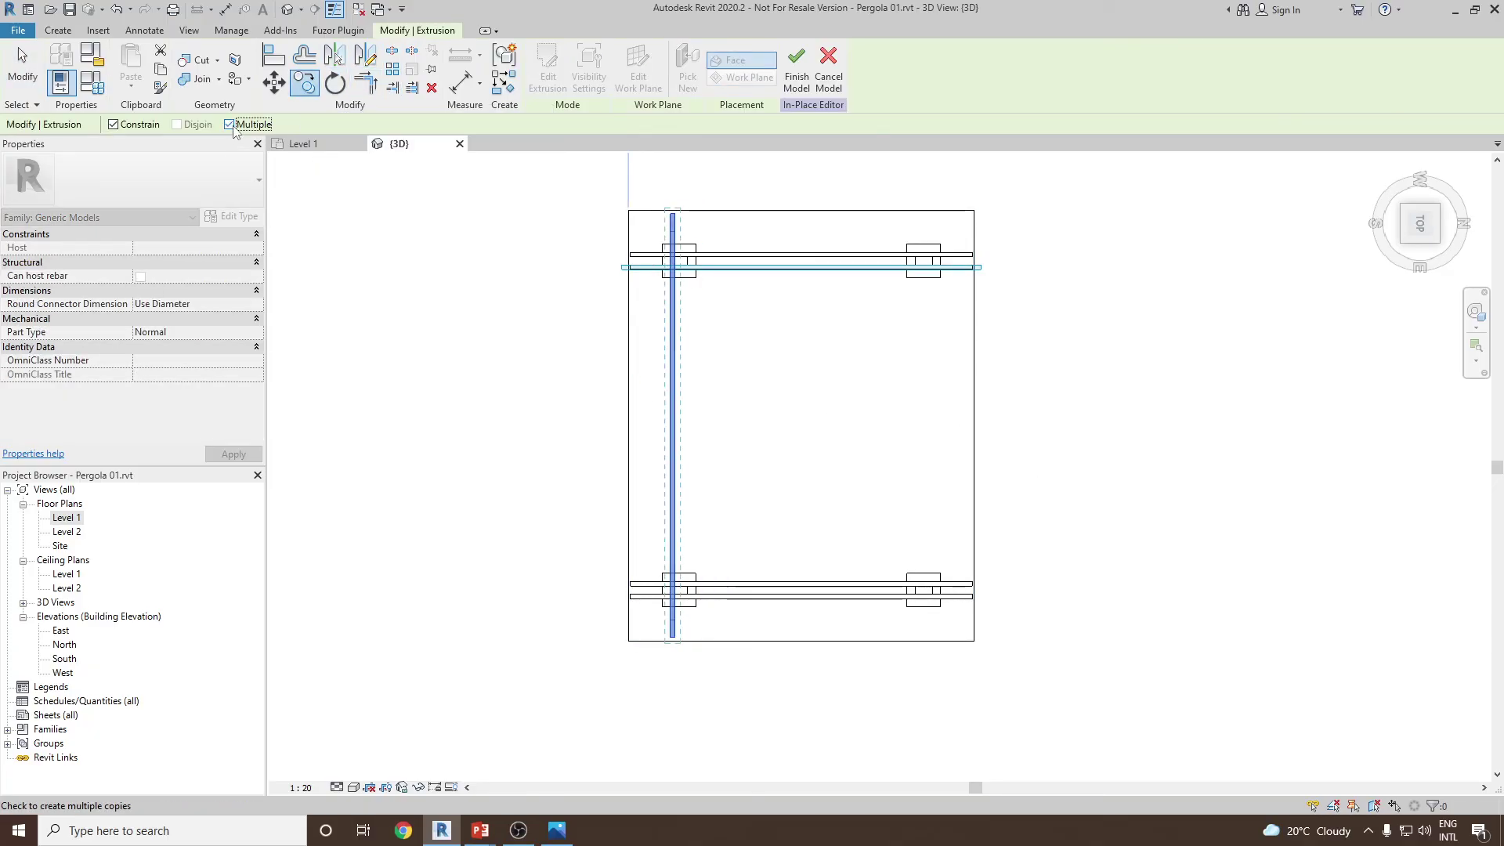
left_click(673, 344)
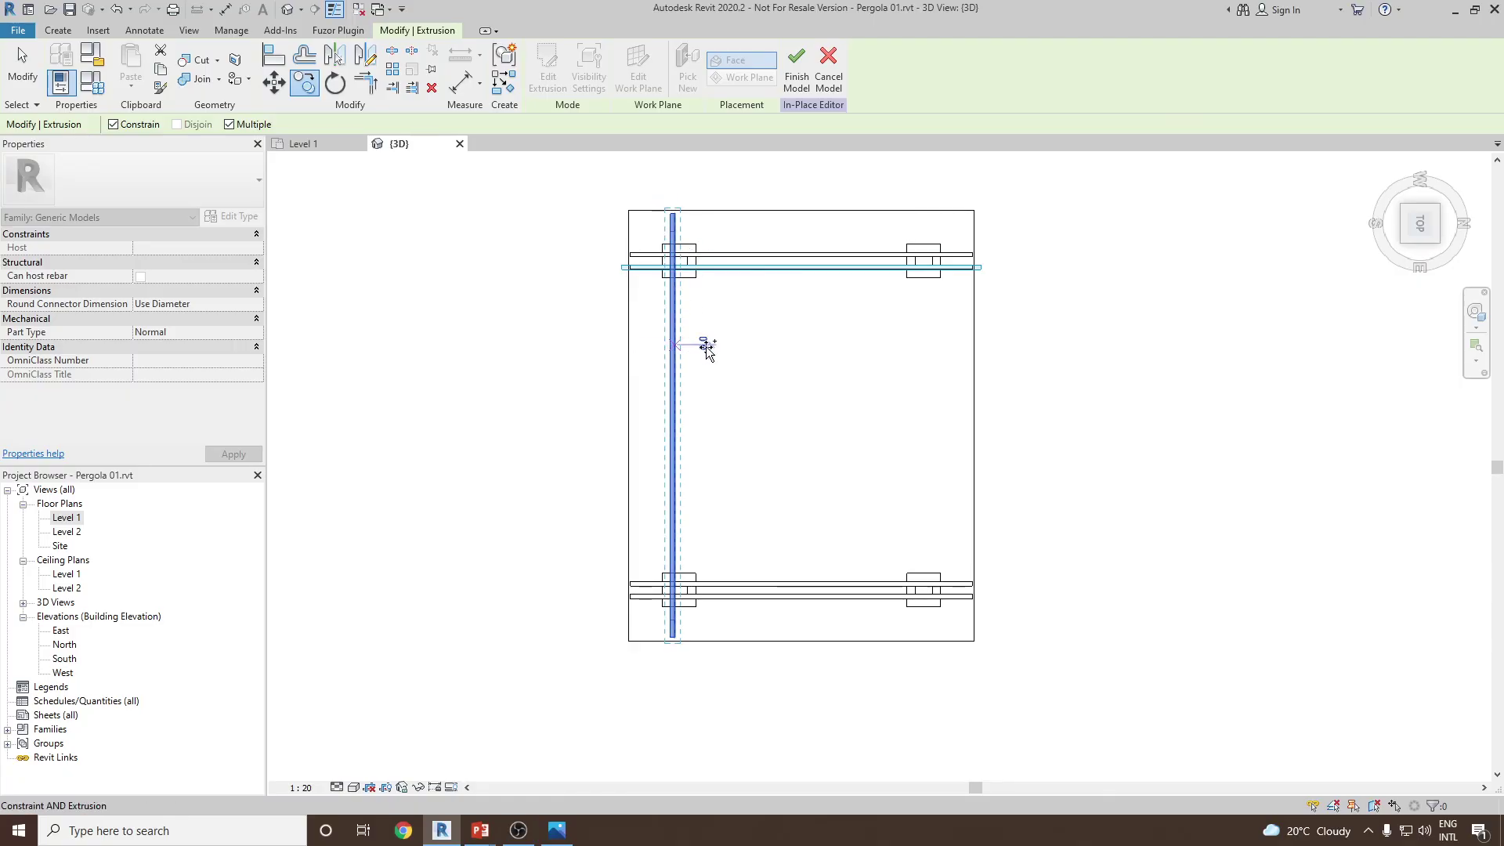
scroll(702, 339, "down", 2)
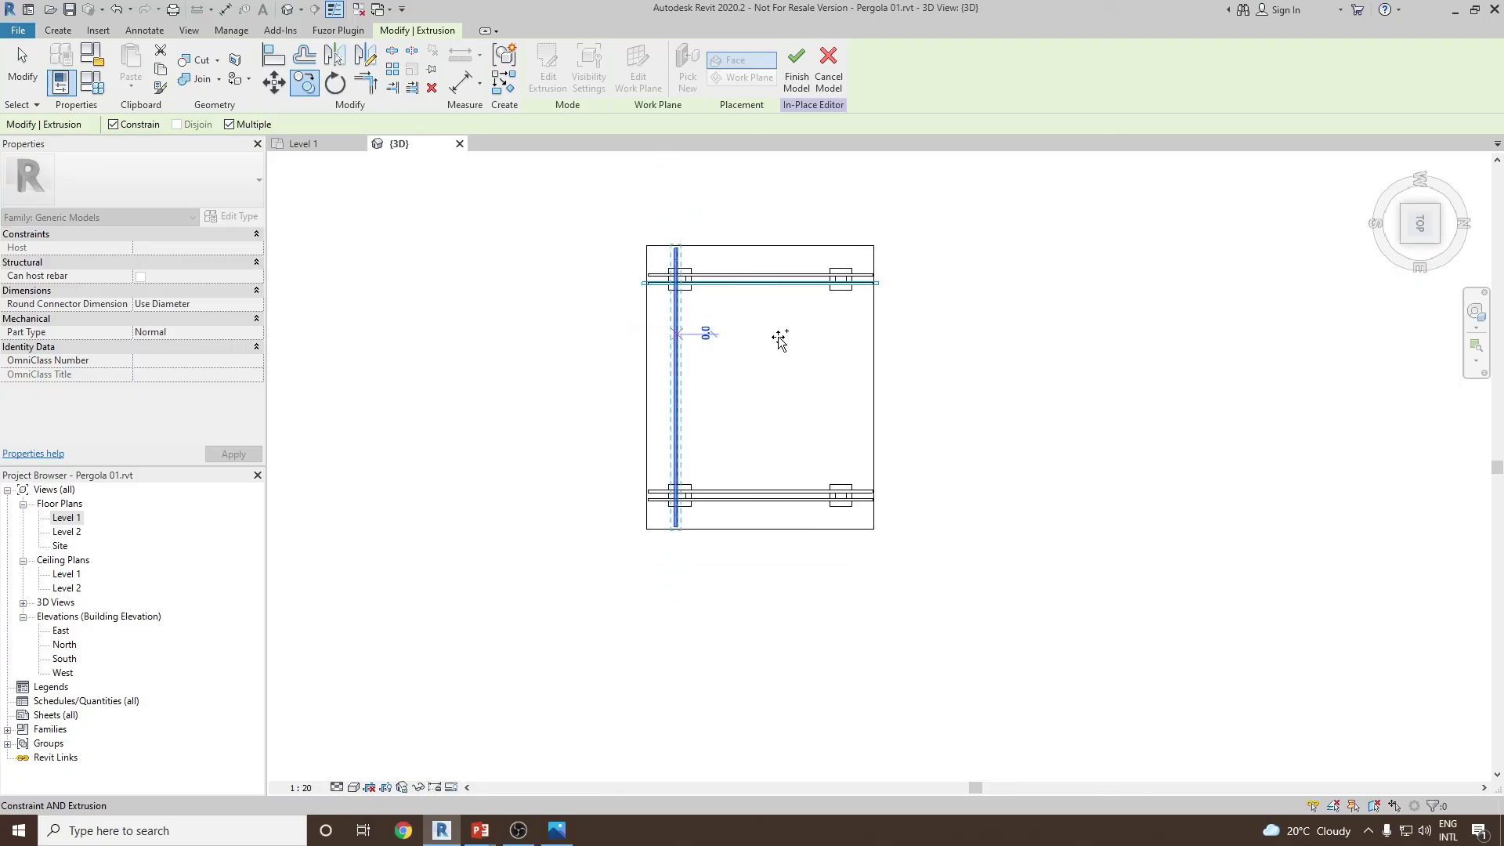
left_click(155, 125)
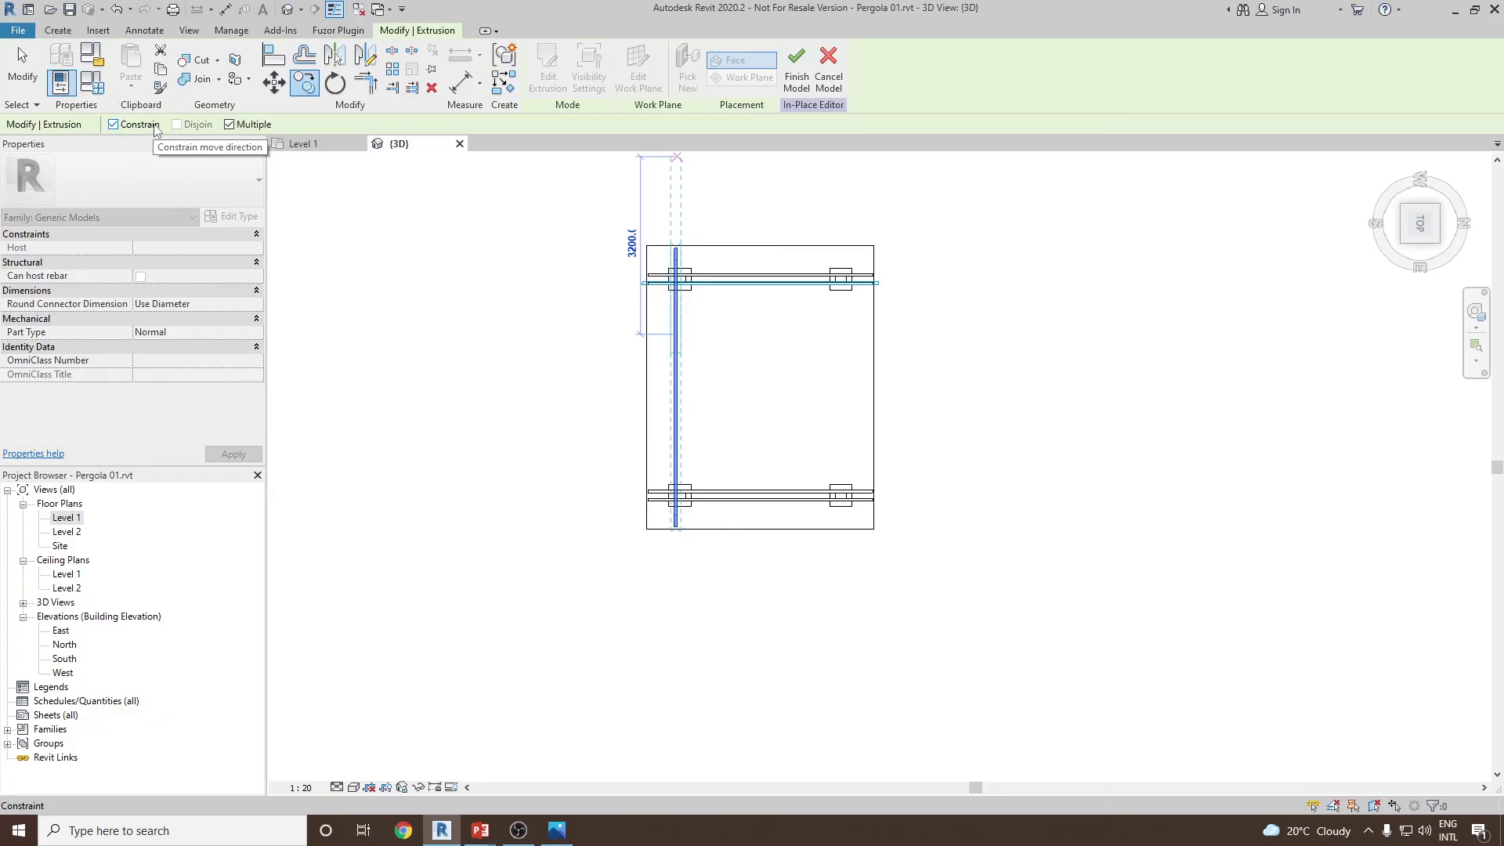
left_click(156, 125)
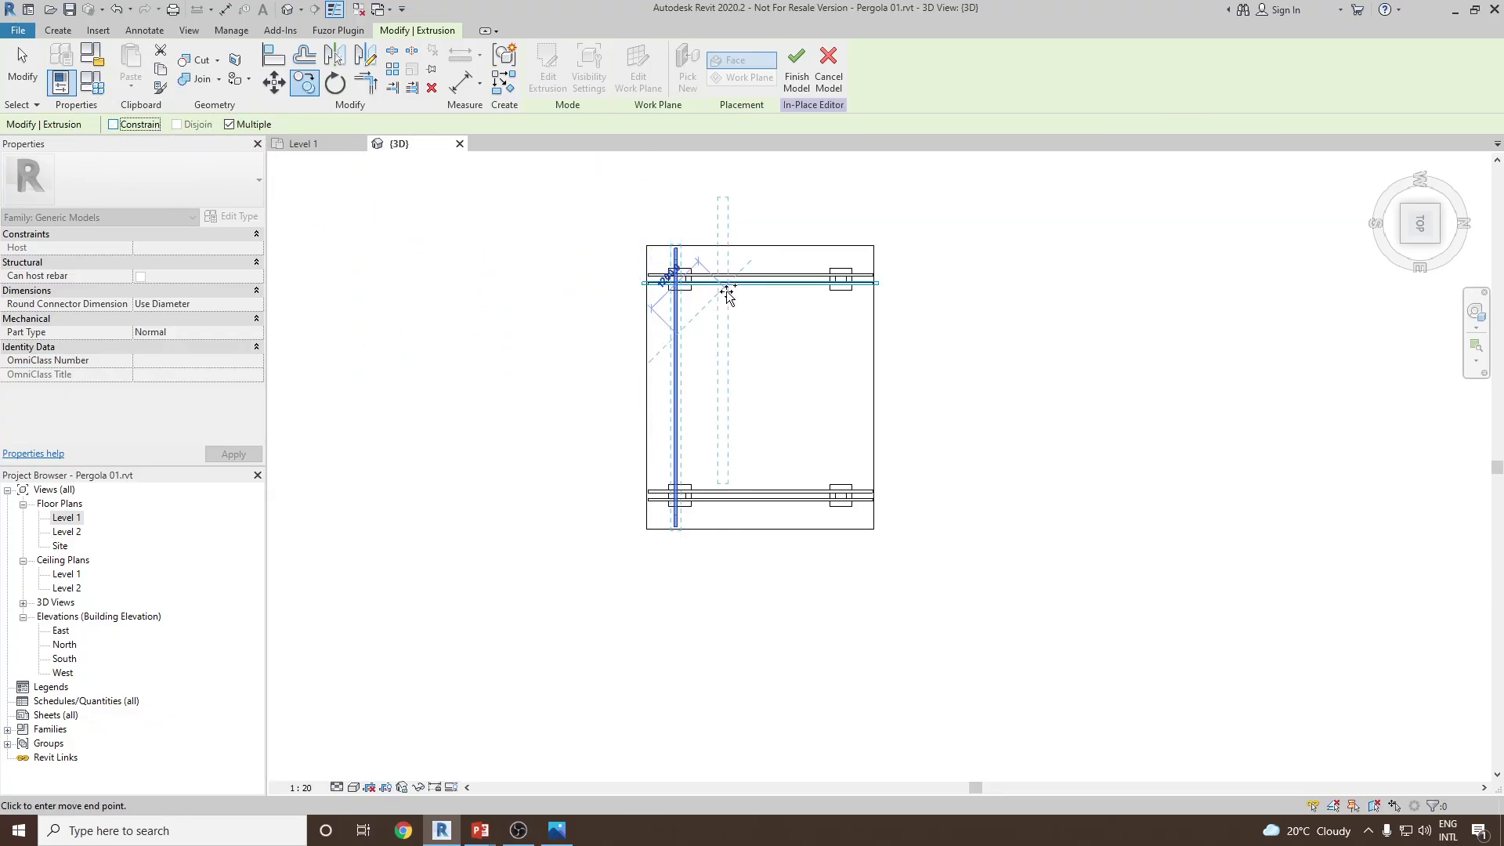
scroll(702, 337, "up", 2)
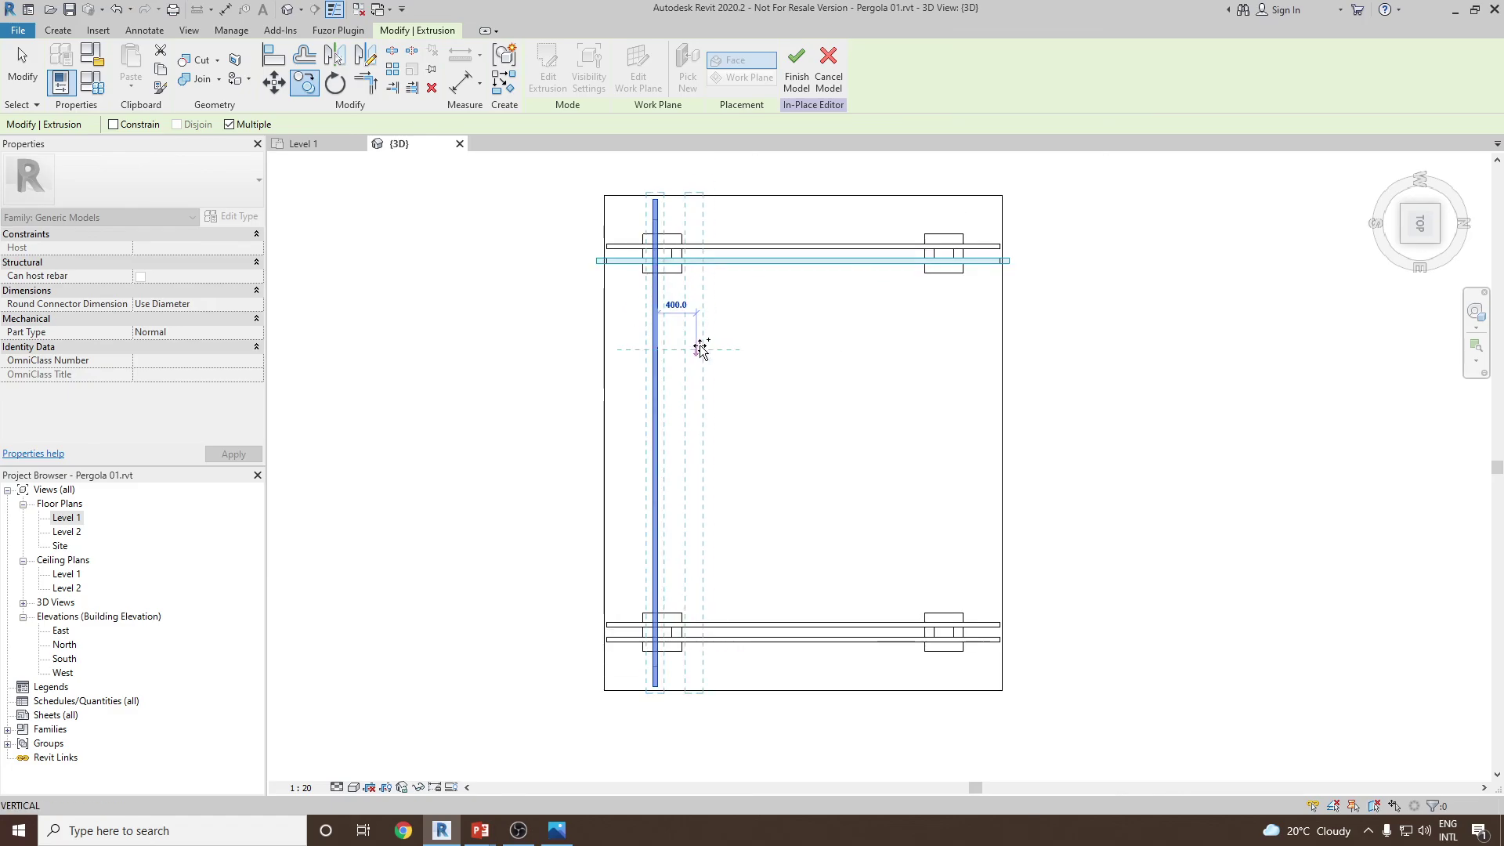
left_click(947, 349)
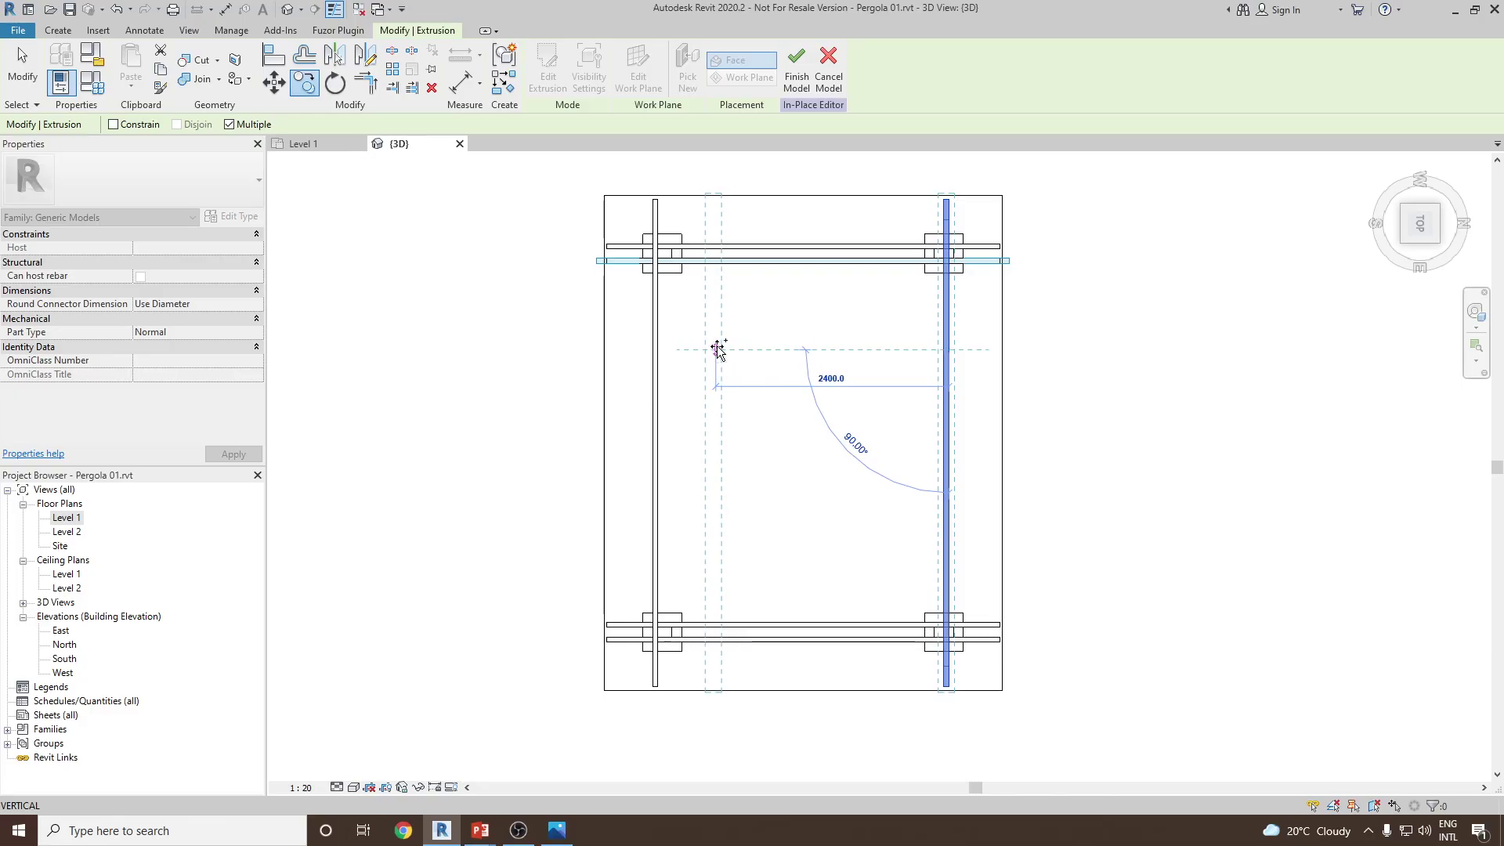
- Place four more rafter copies between the two outer rafters and end the Copy command
left_click(722, 350)
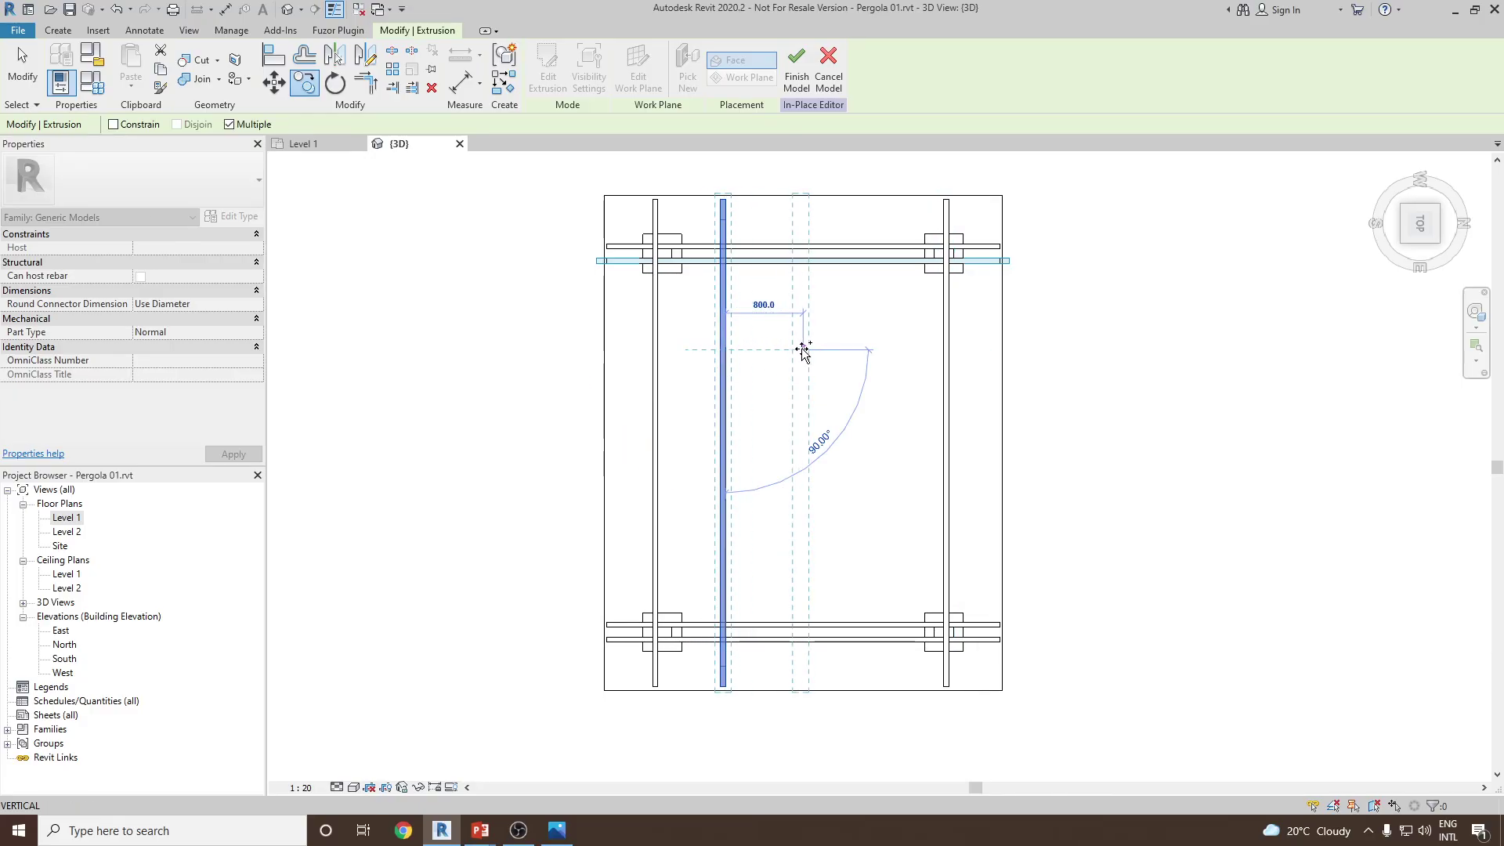
left_click(796, 350)
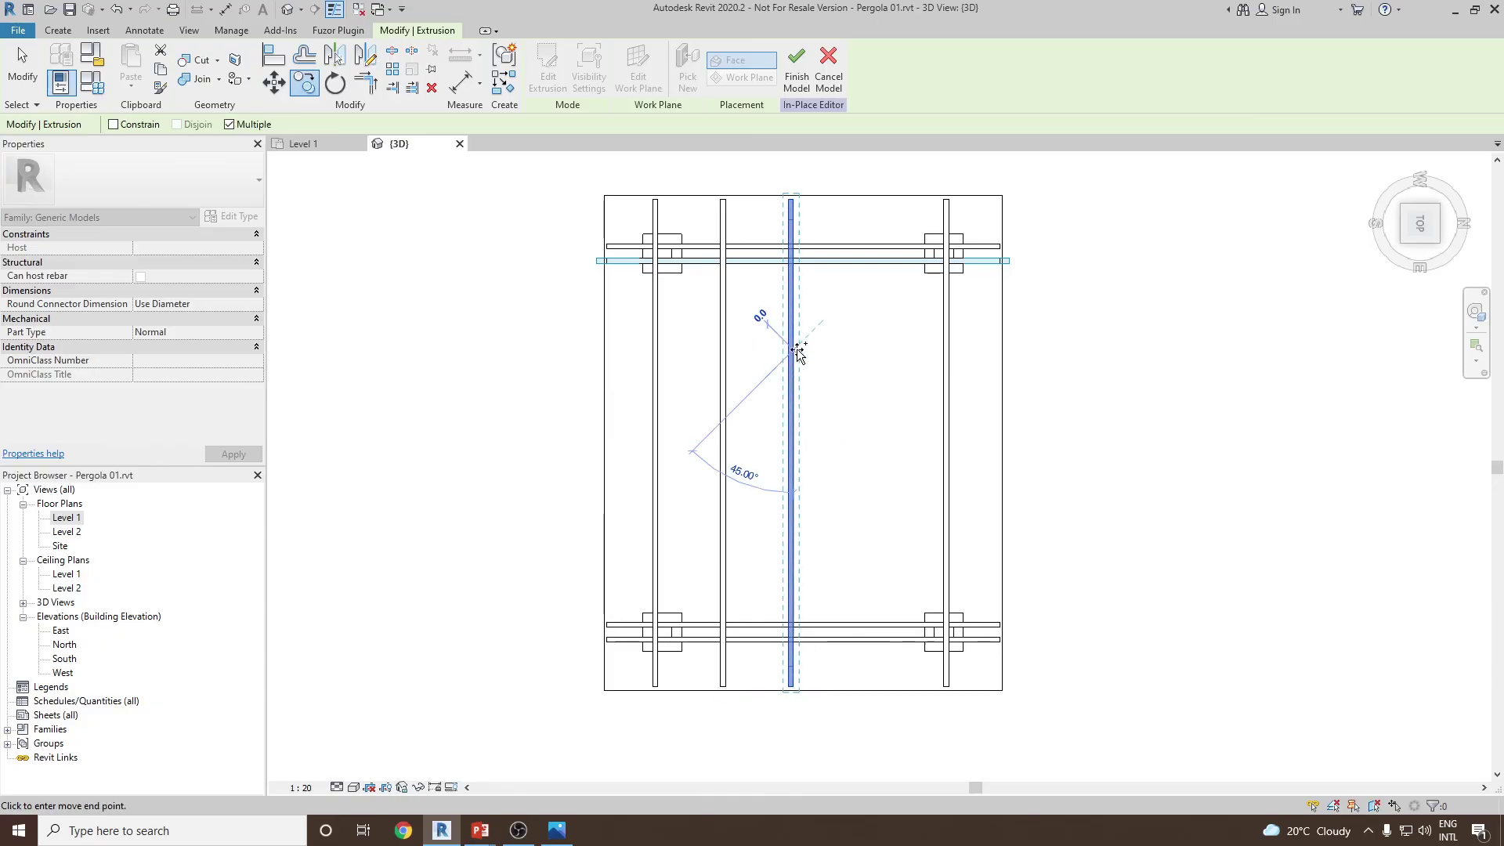
left_click(851, 350)
left_click(900, 350)
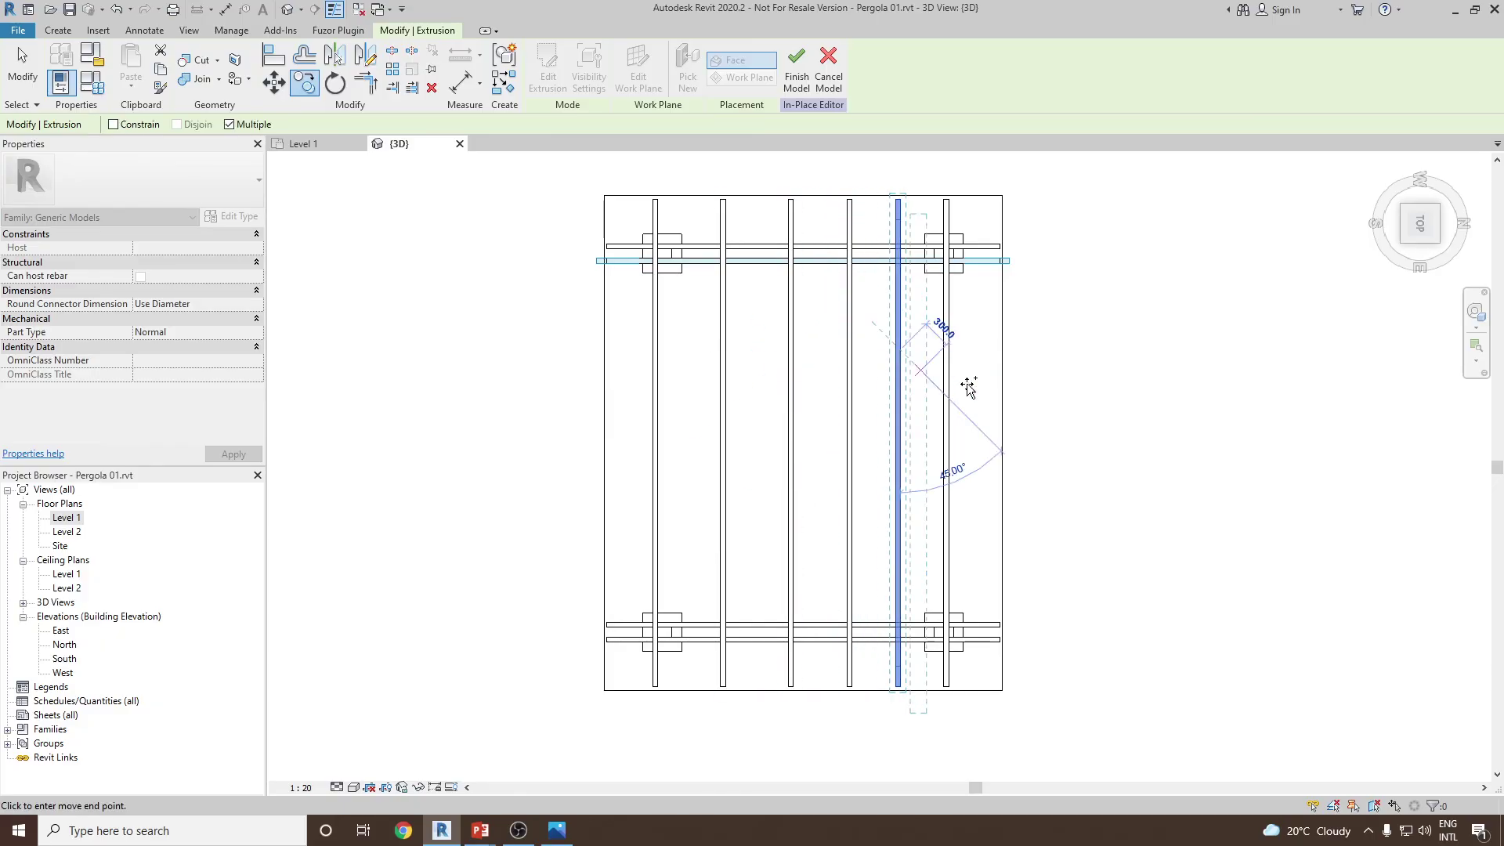
key("Escape")
key("Escape")
- Finish the in-place pergola model and display the 3D view in the Realistic visual style
left_click(1384, 169)
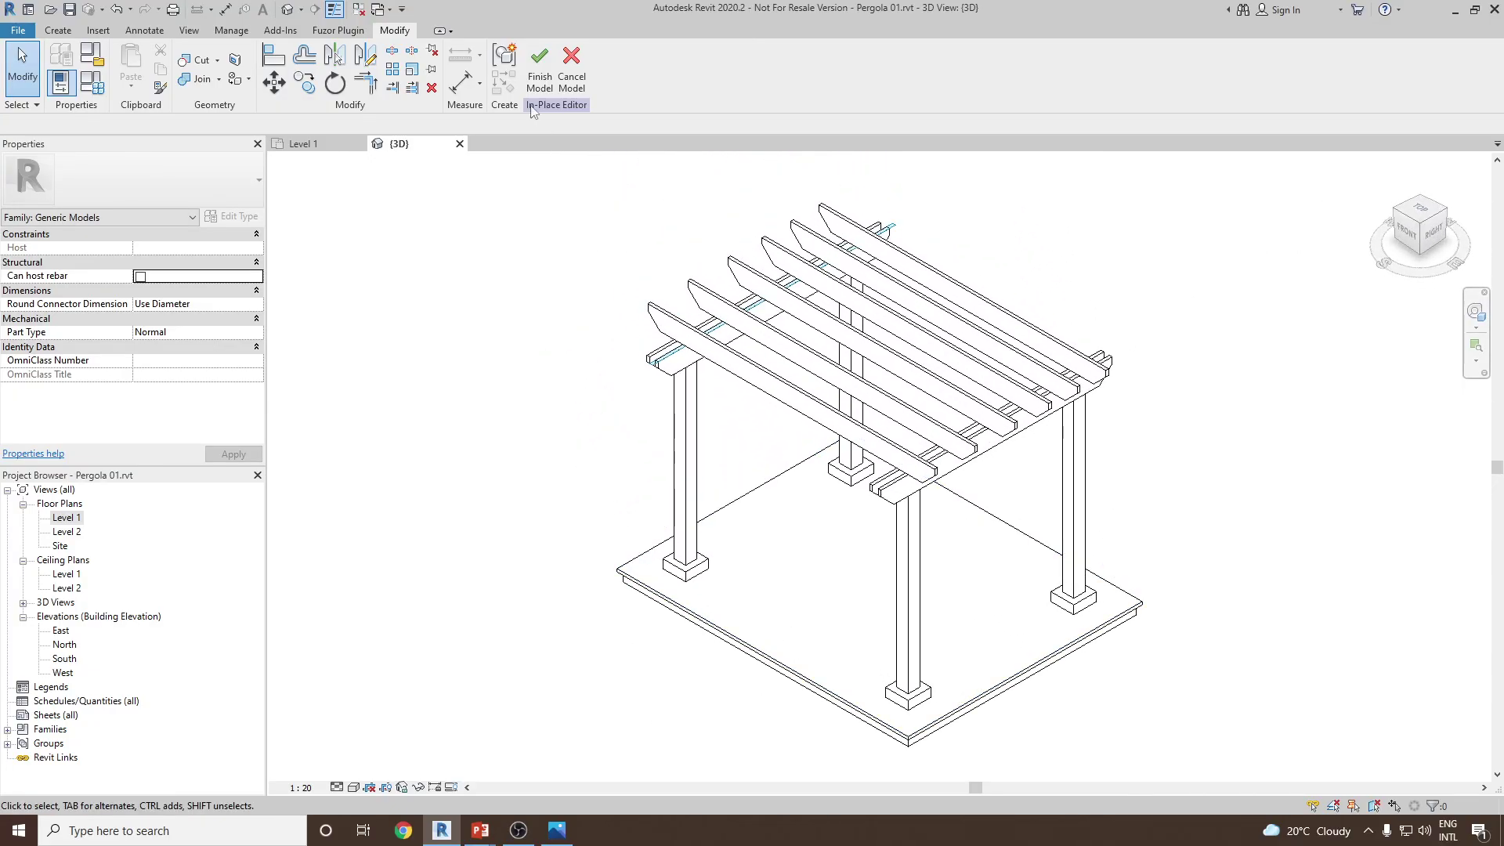
left_click(539, 82)
left_click(354, 787)
left_click(379, 754)
- Examine the pergola's rafters in 3D, compare them with the reference photo, and restore the isometric home view
middle_click_drag(1112, 517, 1100, 466, "shift")
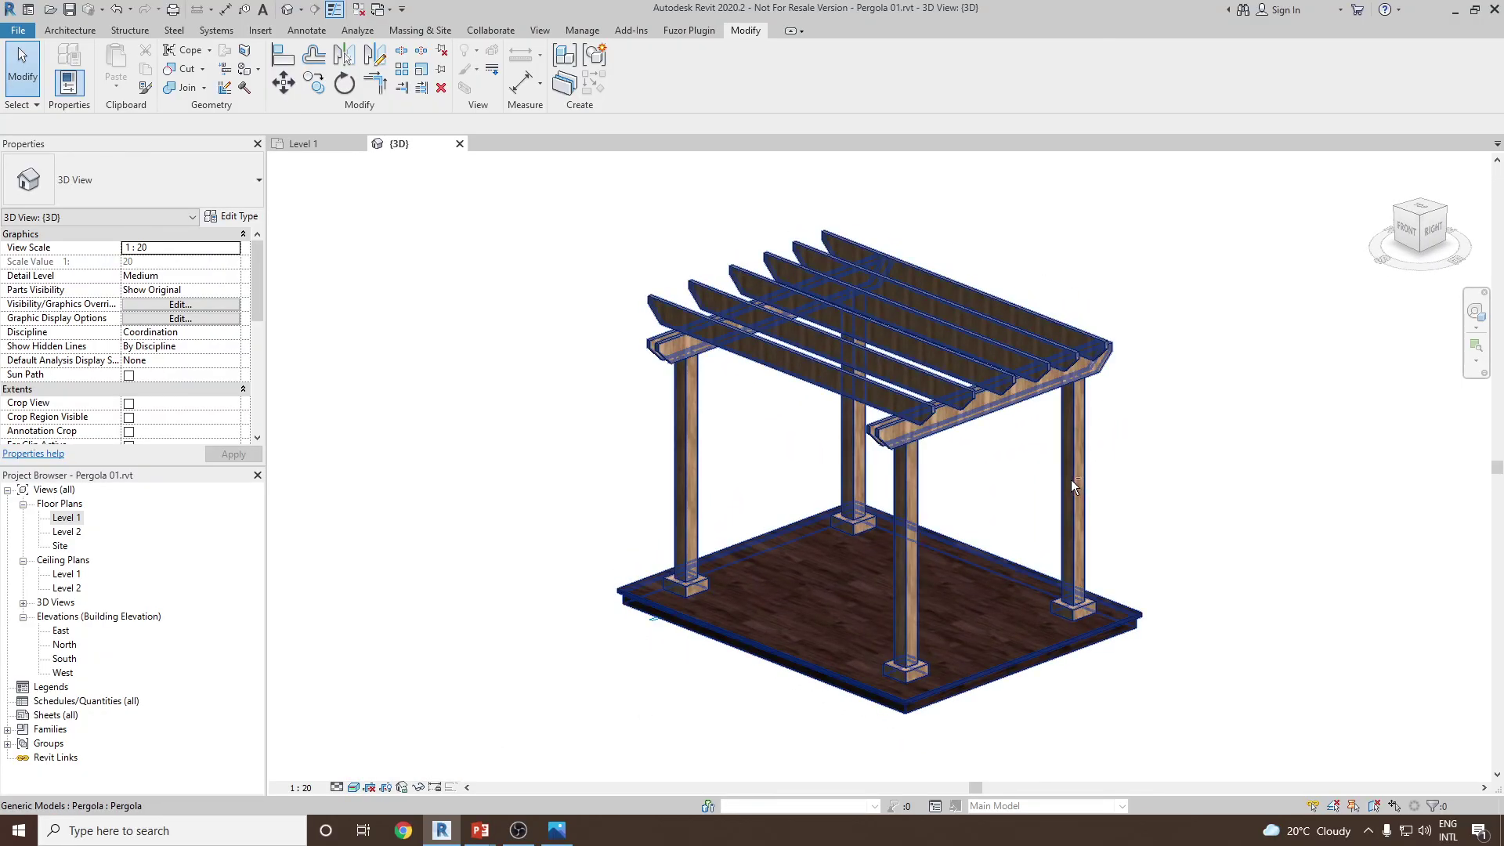
scroll(1103, 473, "up", 3)
key("alt+Tab")
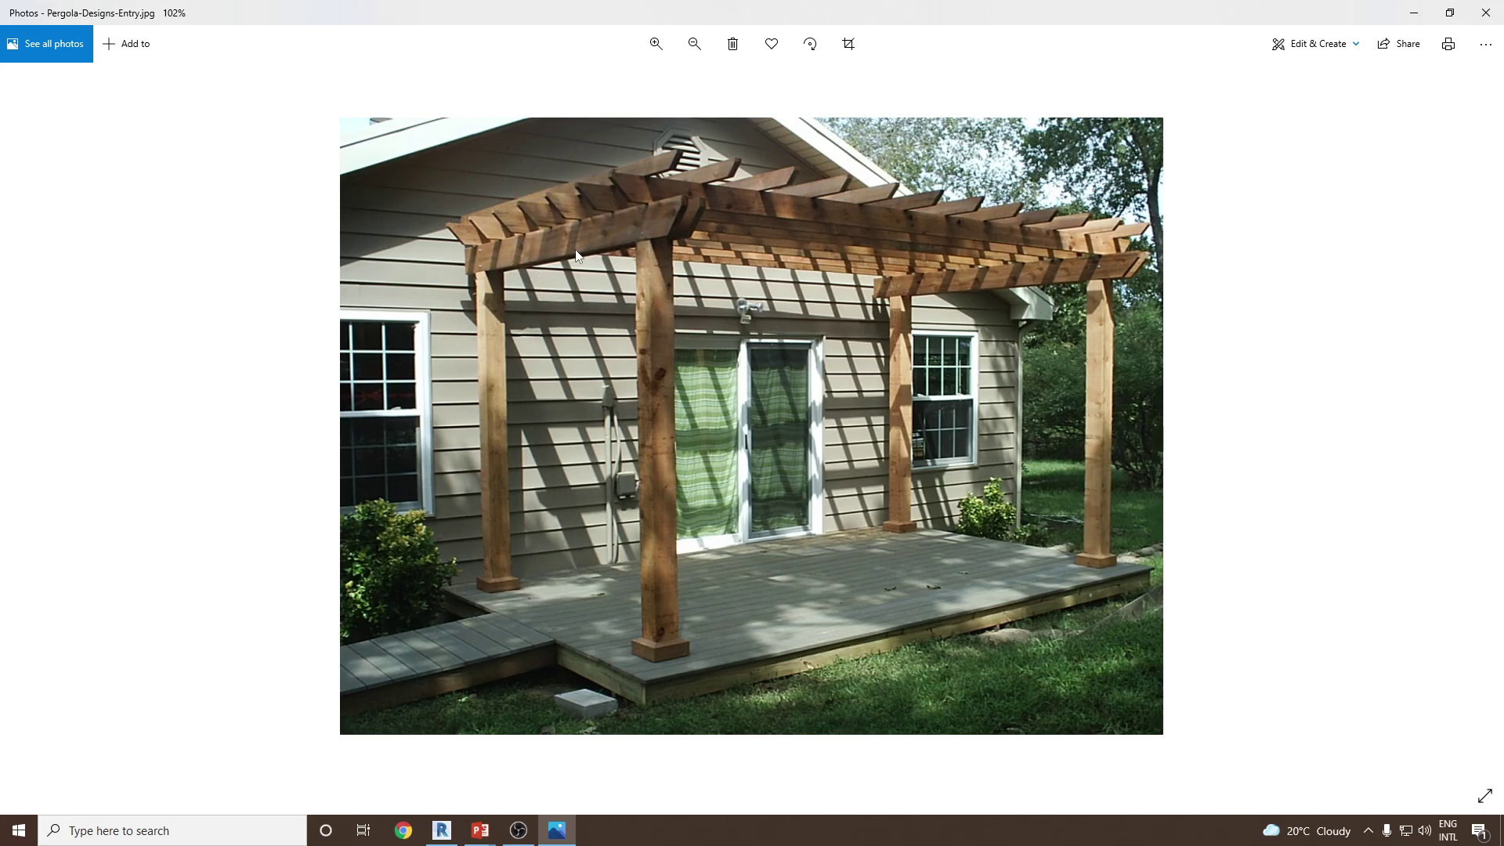
key("alt+Tab")
middle_click_drag(679, 281, 1257, 279, "shift")
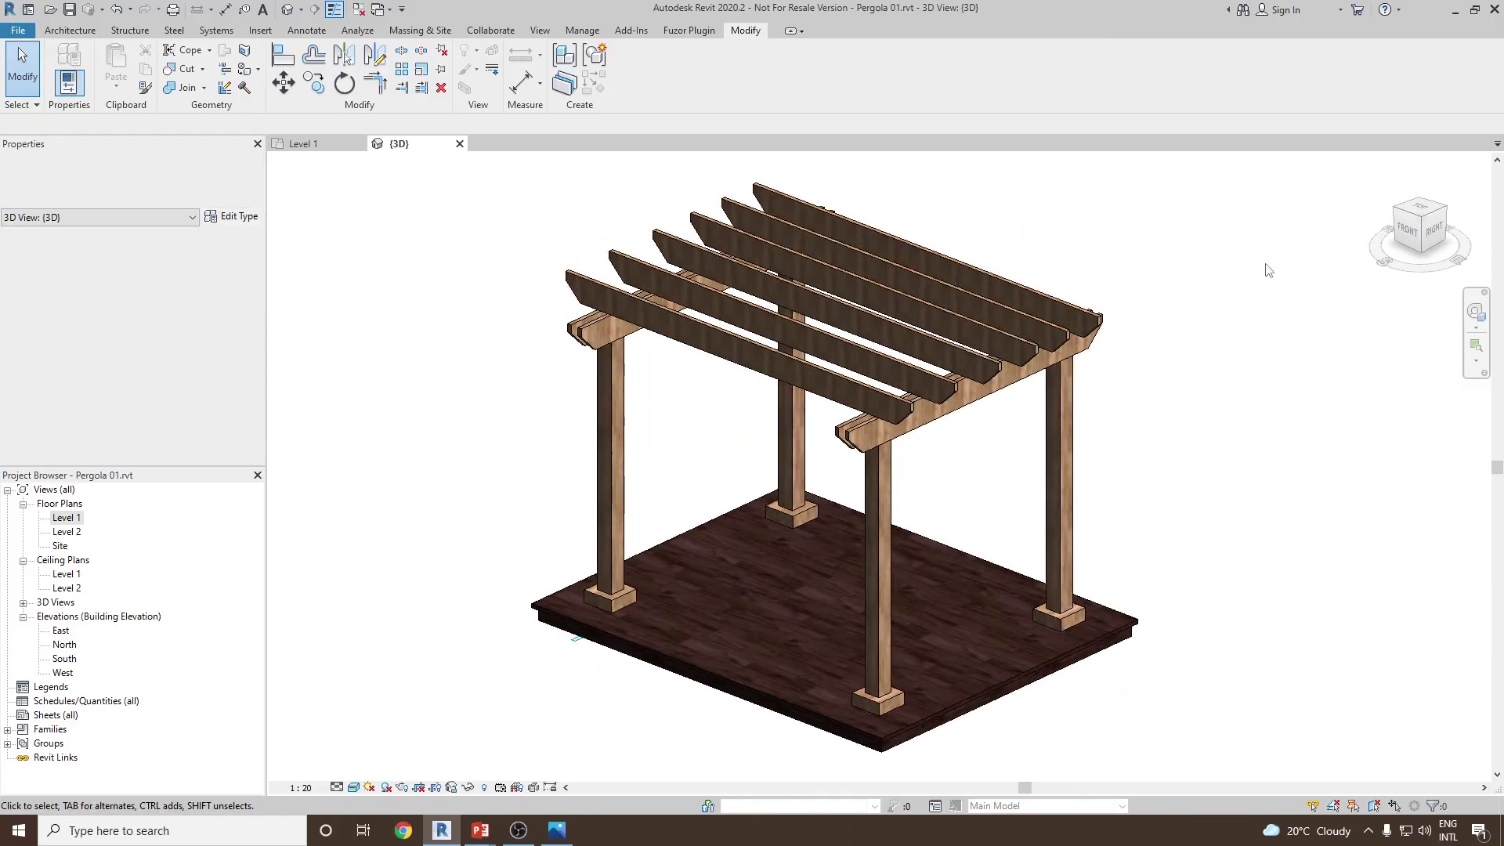
left_click(1383, 172)
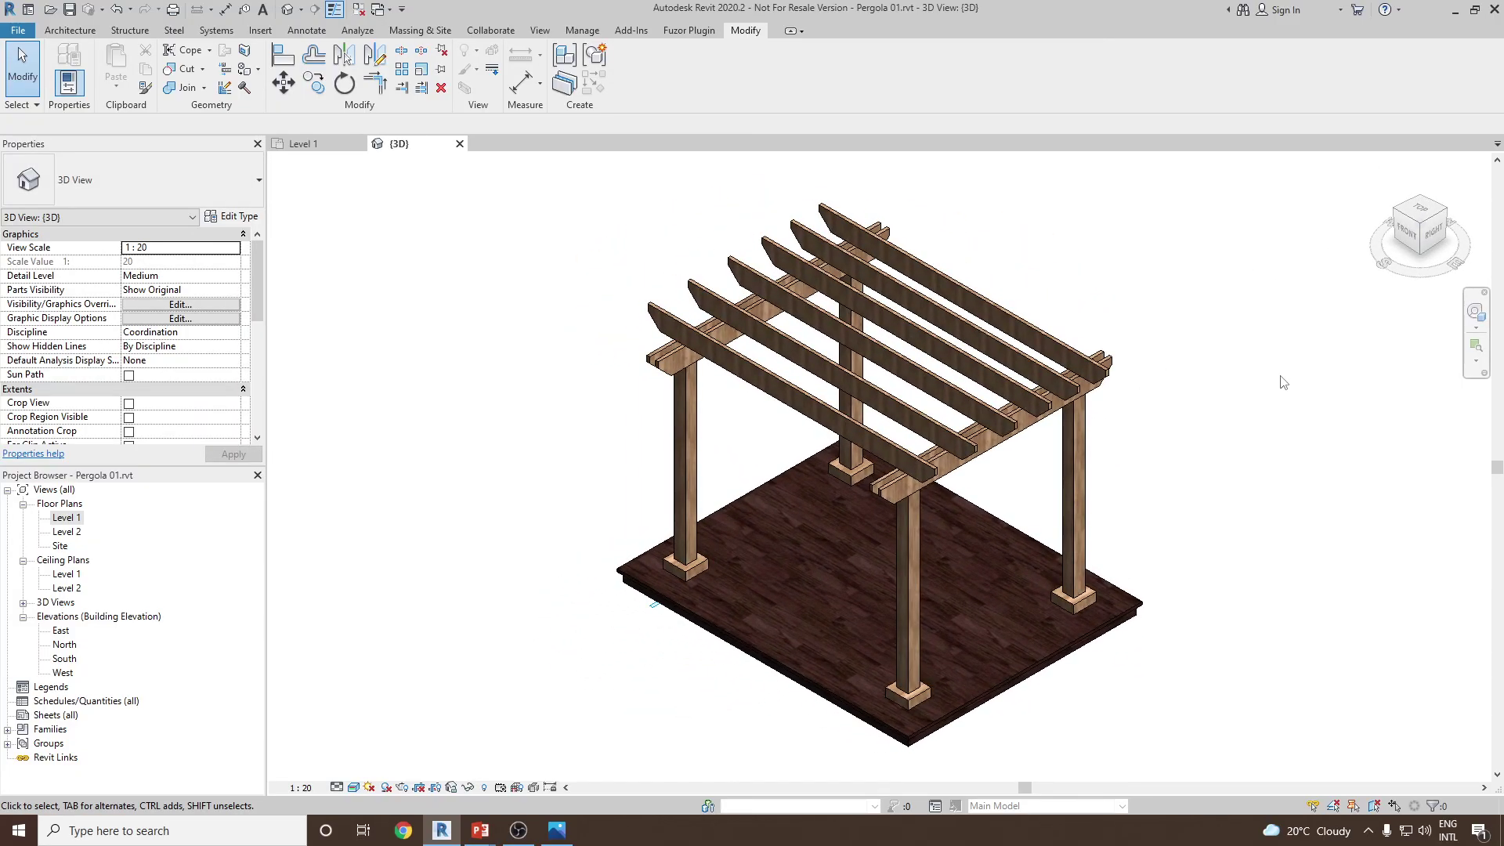